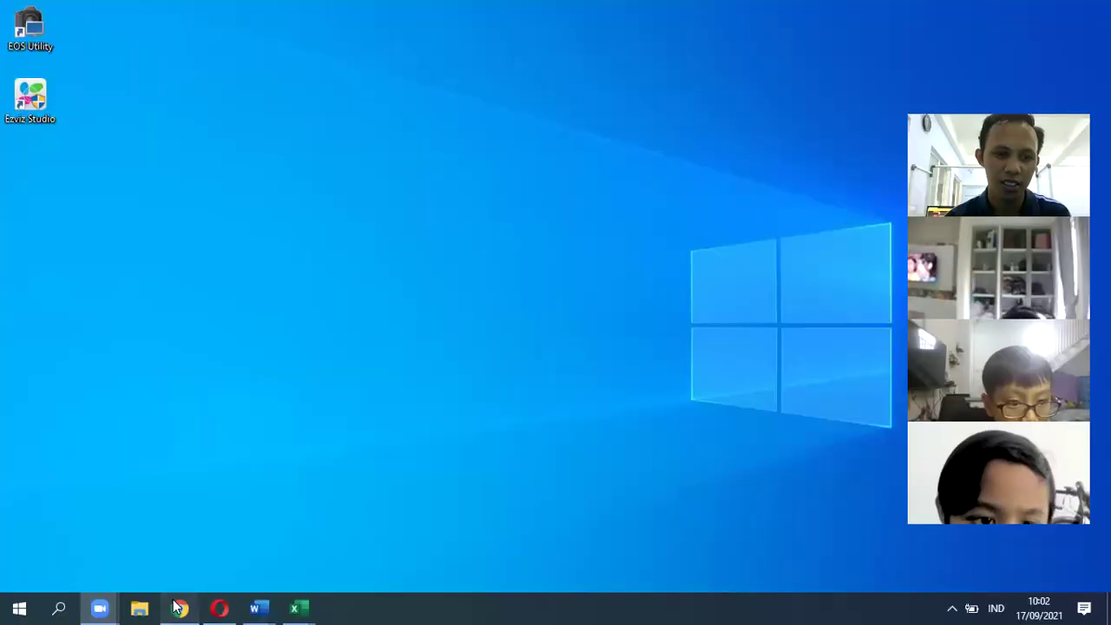
Restore Chrome to show the EXCEL GRADE 5 Drive folder and scroll through its spreadsheets.
left_click(178, 607)
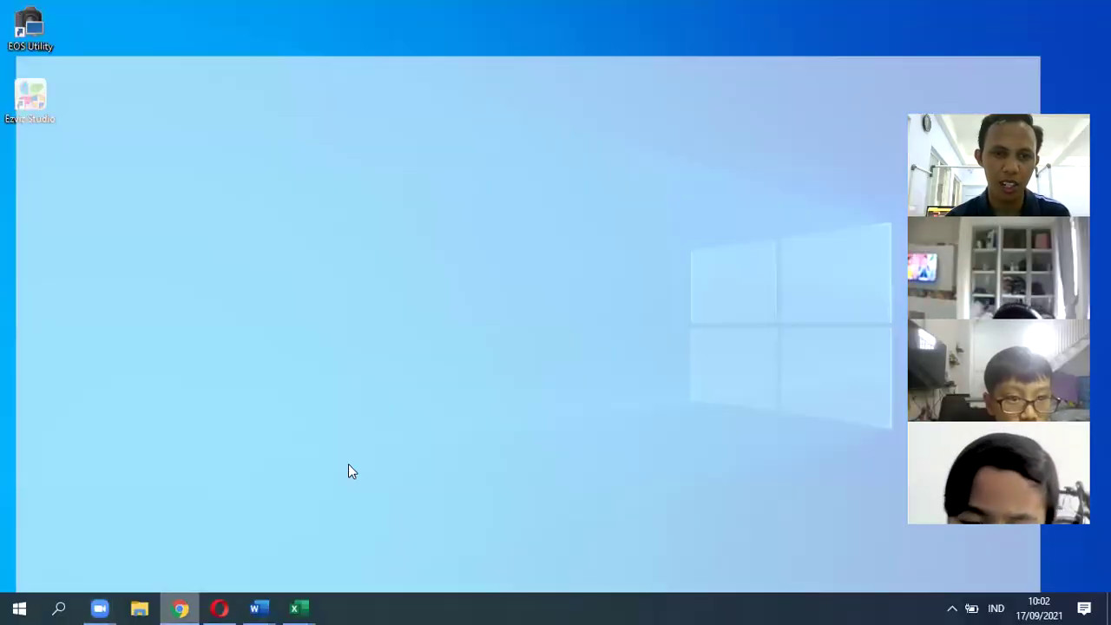
scroll(350, 470, "down", 5)
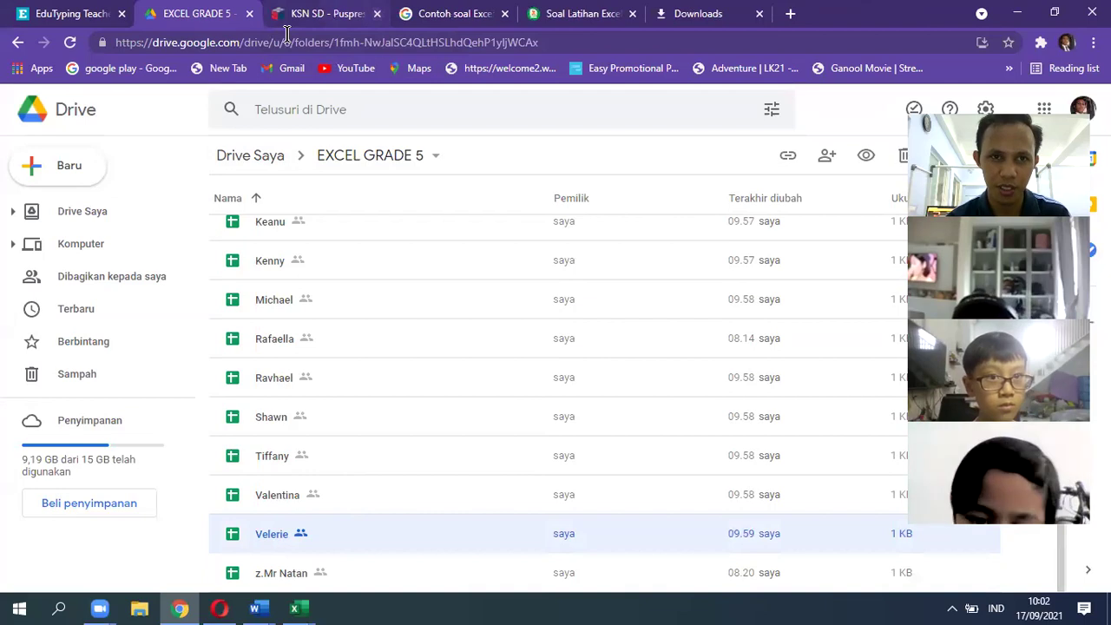
Close the extra, search, exercise-worksheet and Downloads tabs, keeping the teacher portal and EXCEL GRADE 5 folder.
key("ctrl+Tab")
key("ctrl+w")
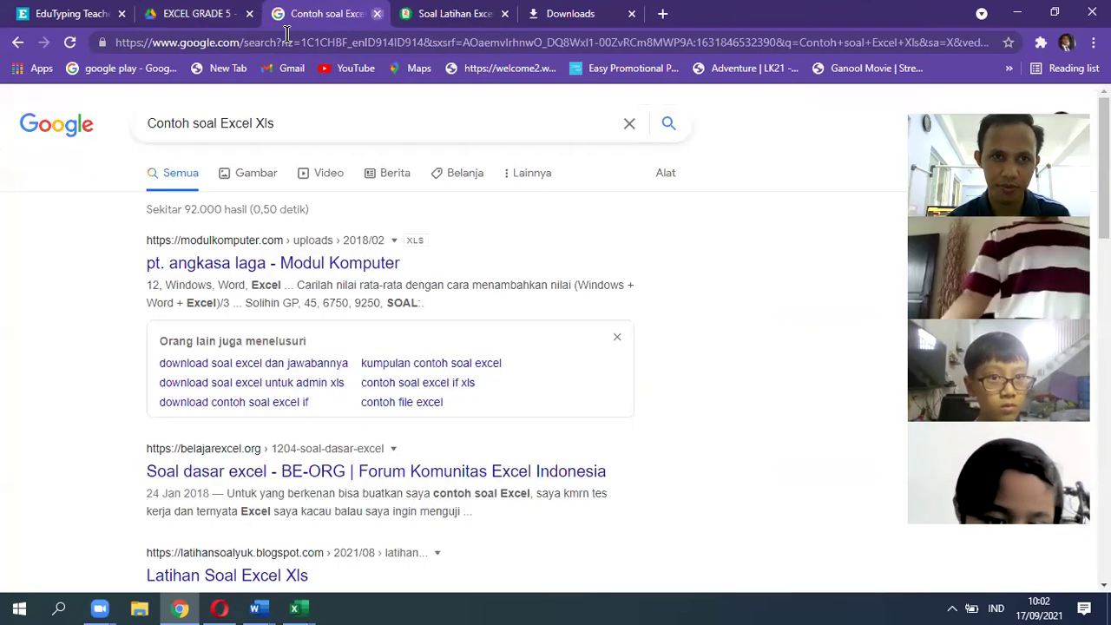
key("ctrl+w")
key("ctrl+w")
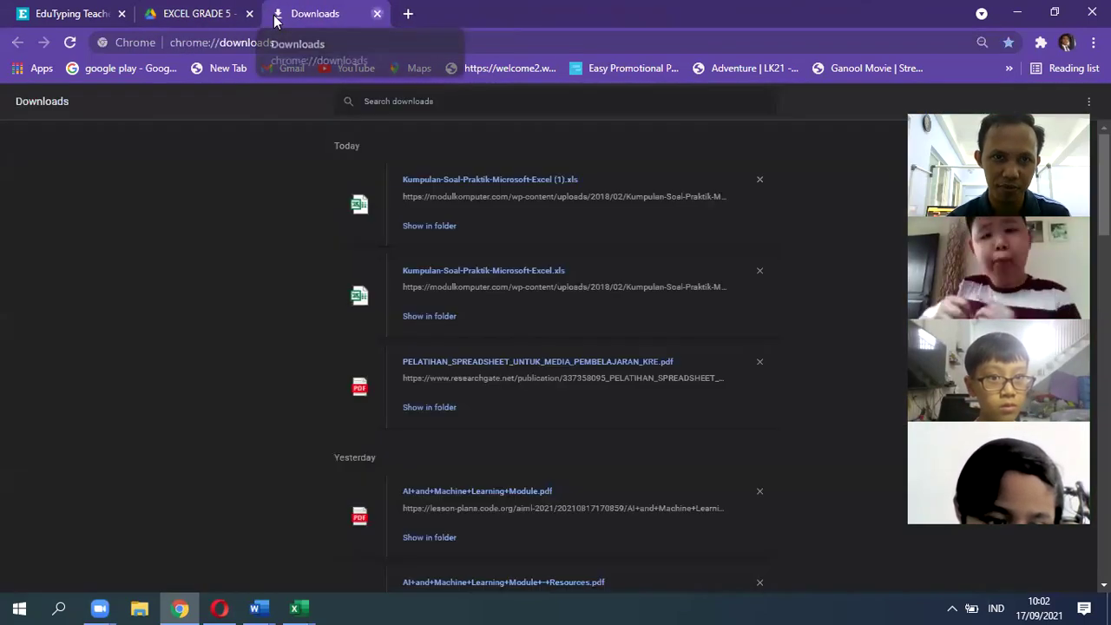
key("ctrl+w")
left_click(163, 14)
left_click(258, 13)
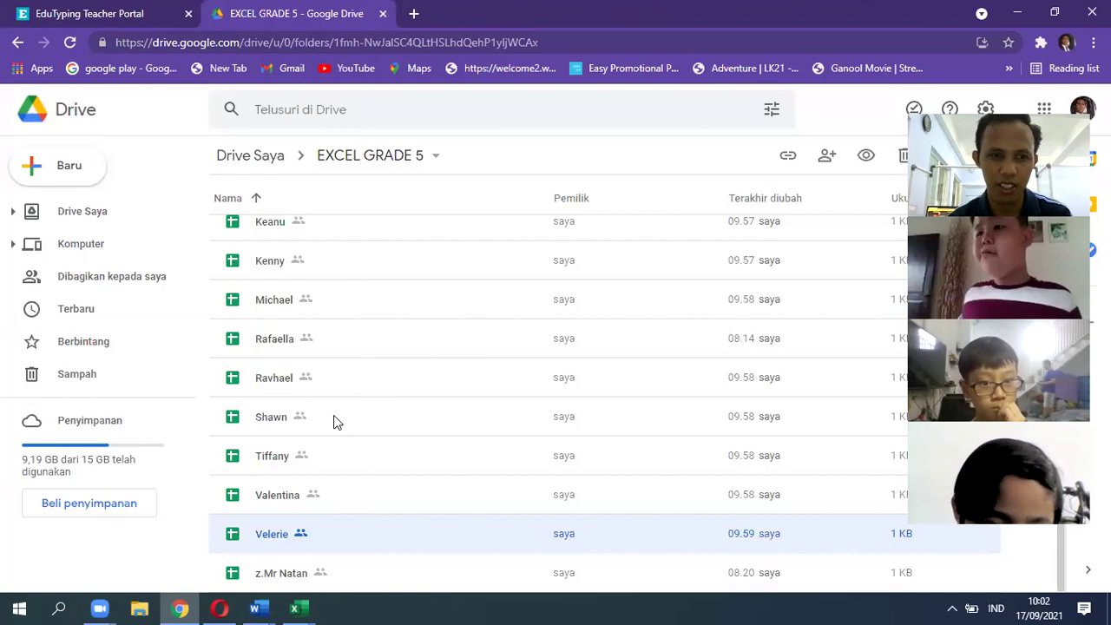
scroll(340, 426, "up", 4)
scroll(338, 425, "up", 1)
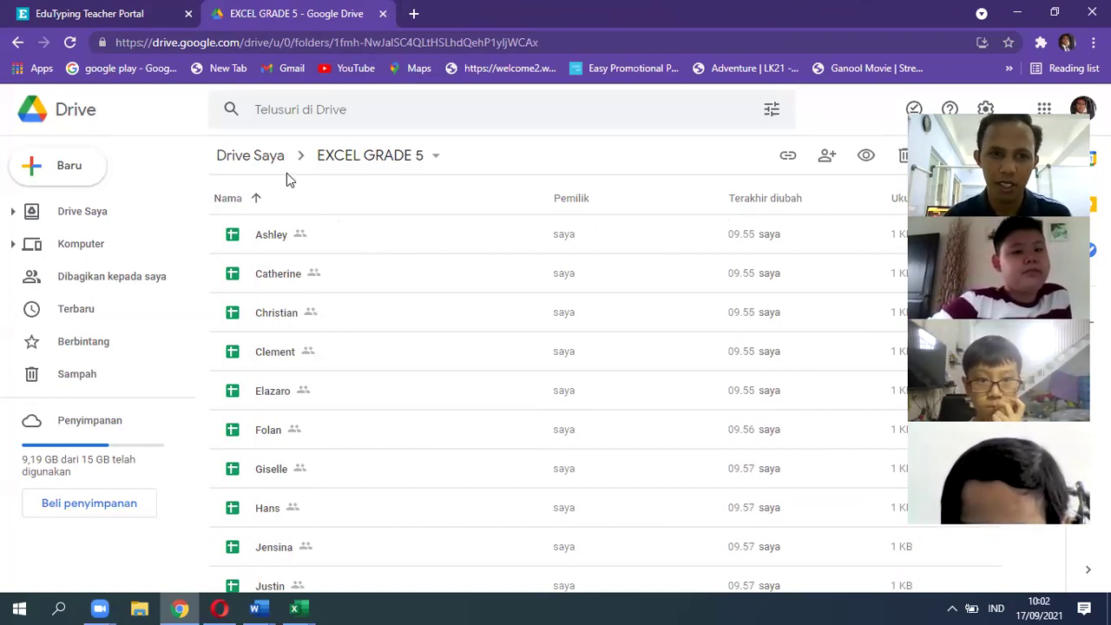
Copy the EXCEL GRADE 5 folder's anyone-can-edit link via Dapatkan link, then turn the volume up.
left_click(438, 159)
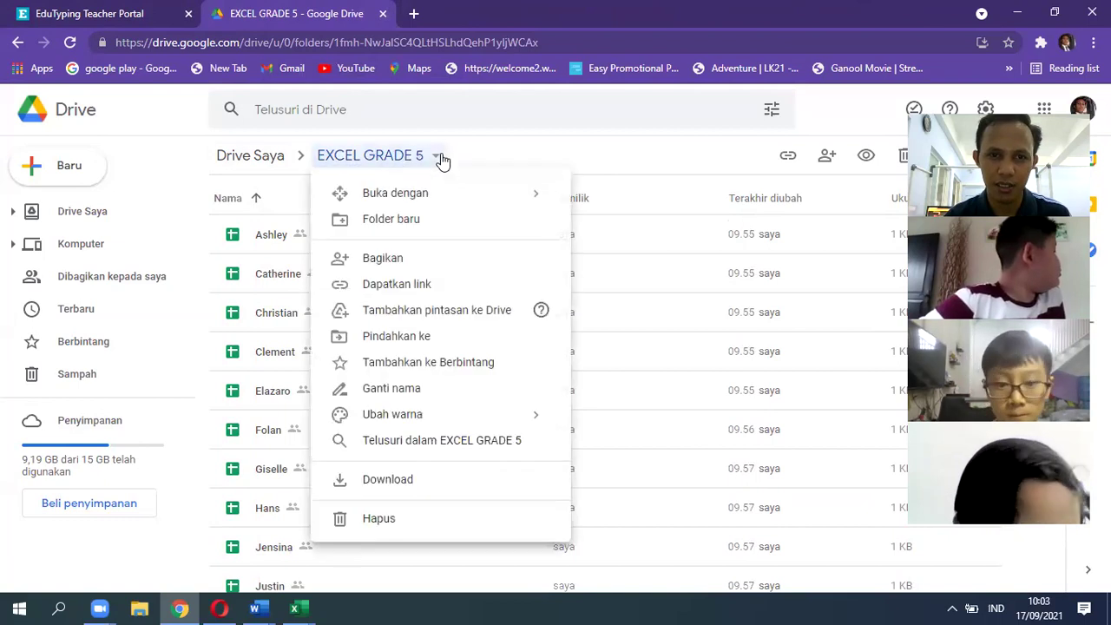
left_click(402, 290)
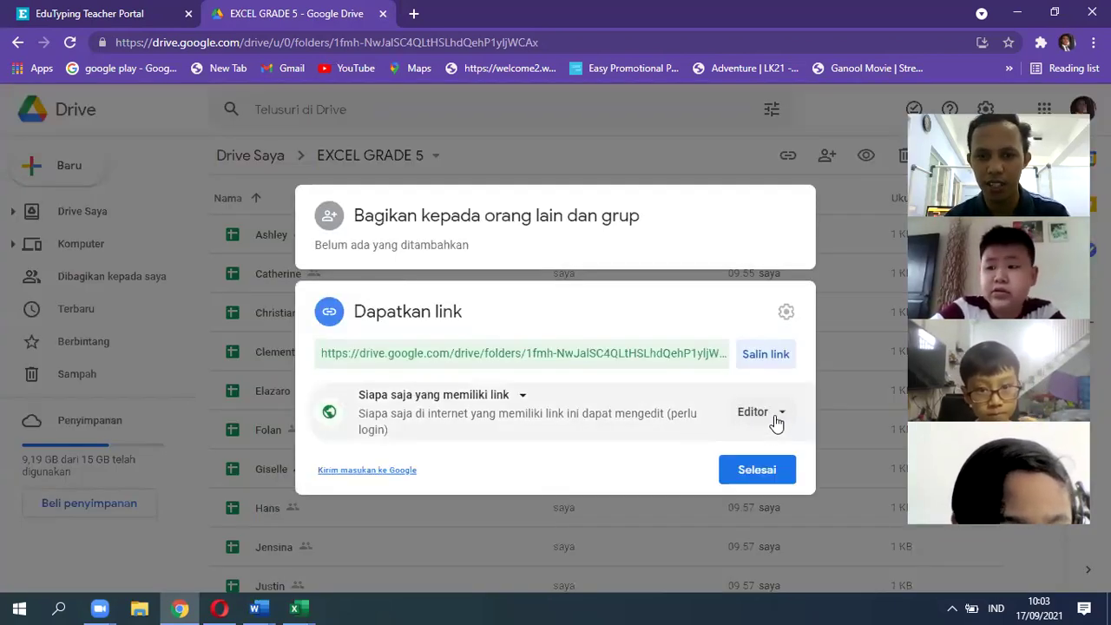
left_click(766, 355)
left_click(772, 470)
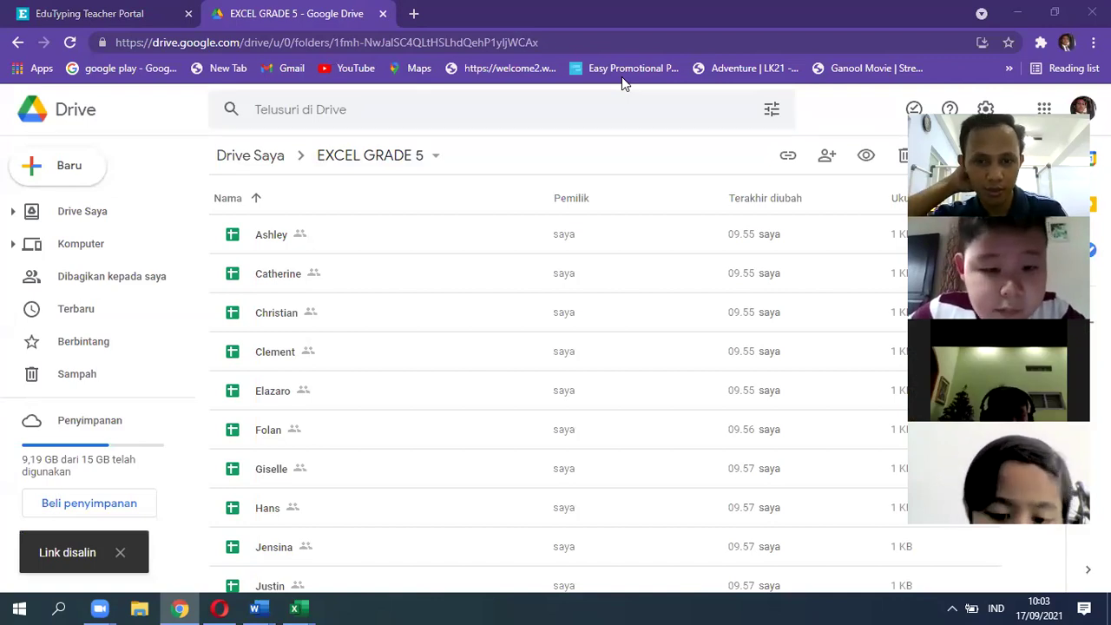
key("XF86AudioLowerVolume")
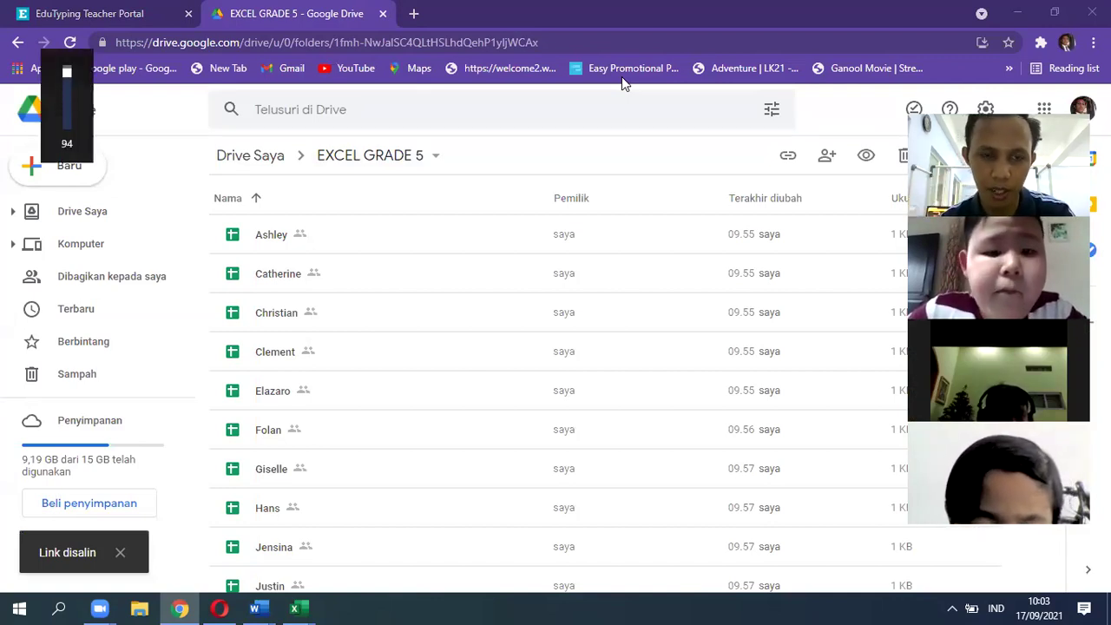
key("XF86AudioRaiseVolume")
key("XF86AudioRaiseVolume")
key("XF86AudioRaiseVolume")
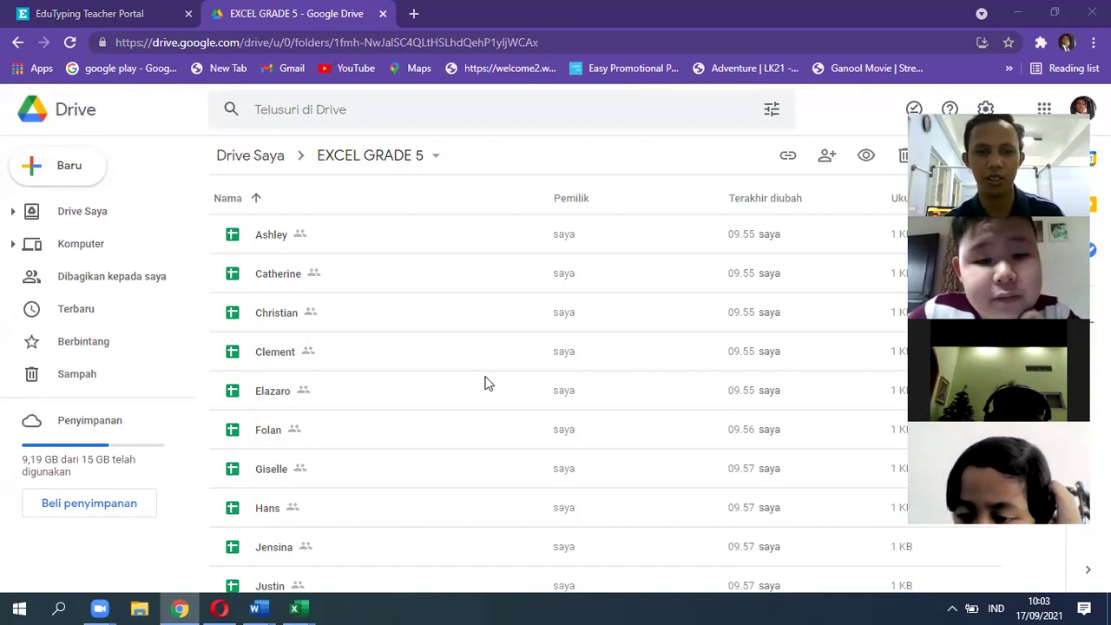
scroll(485, 382, "down", 1)
scroll(477, 379, "down", 3)
scroll(476, 380, "down", 2)
scroll(482, 386, "up", 3)
scroll(485, 388, "up", 2)
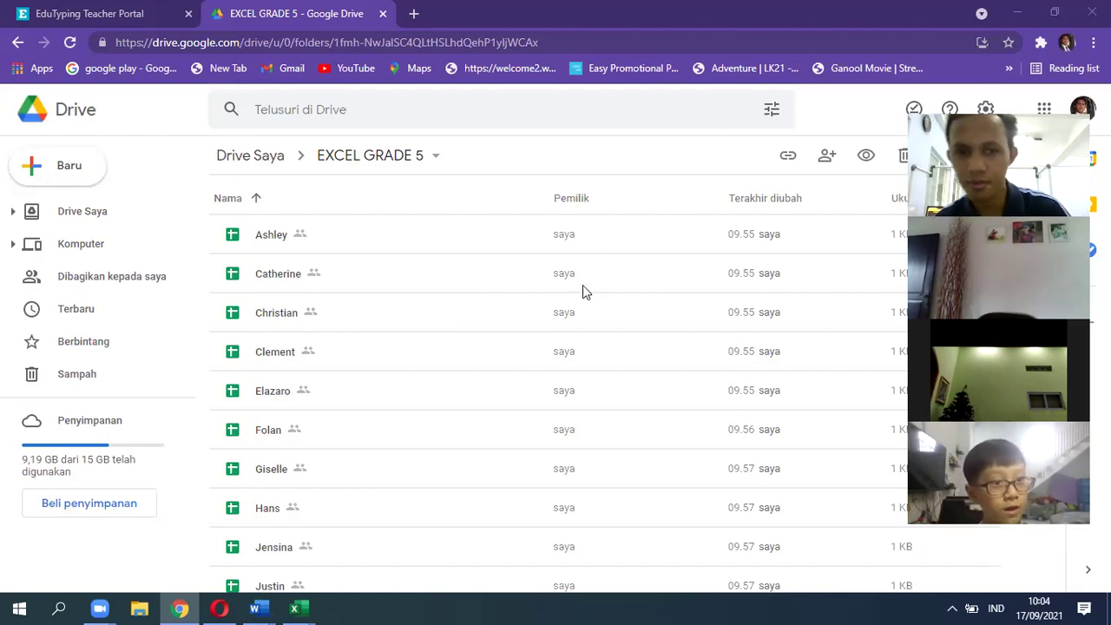
scroll(378, 393, "down", 2)
scroll(377, 393, "up", 2)
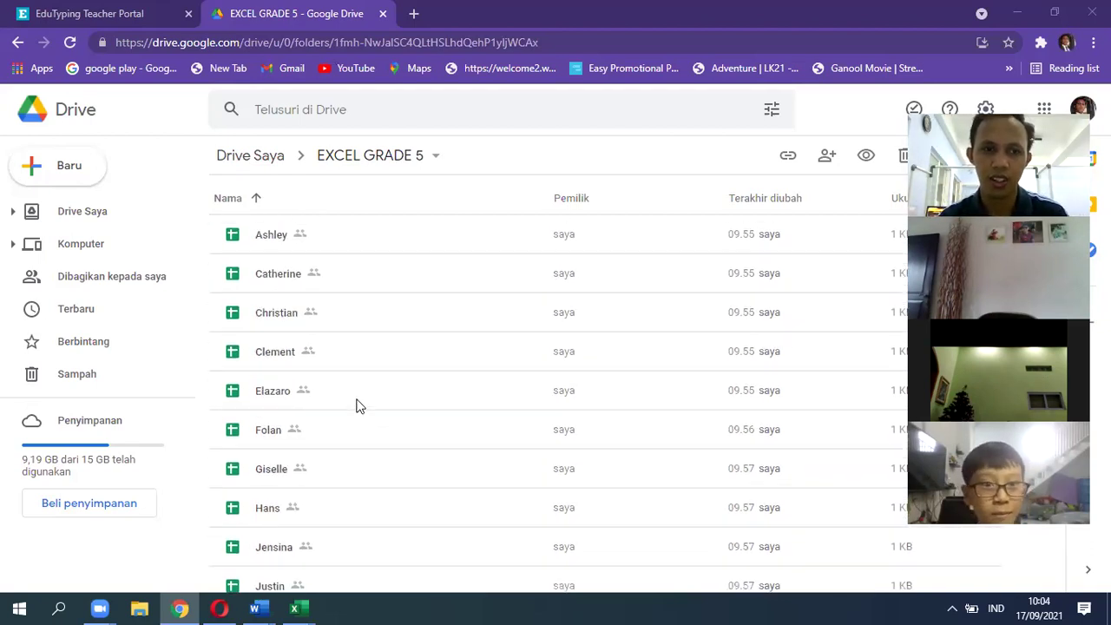
scroll(351, 403, "down", 3)
scroll(351, 403, "down", 1)
scroll(352, 403, "up", 4)
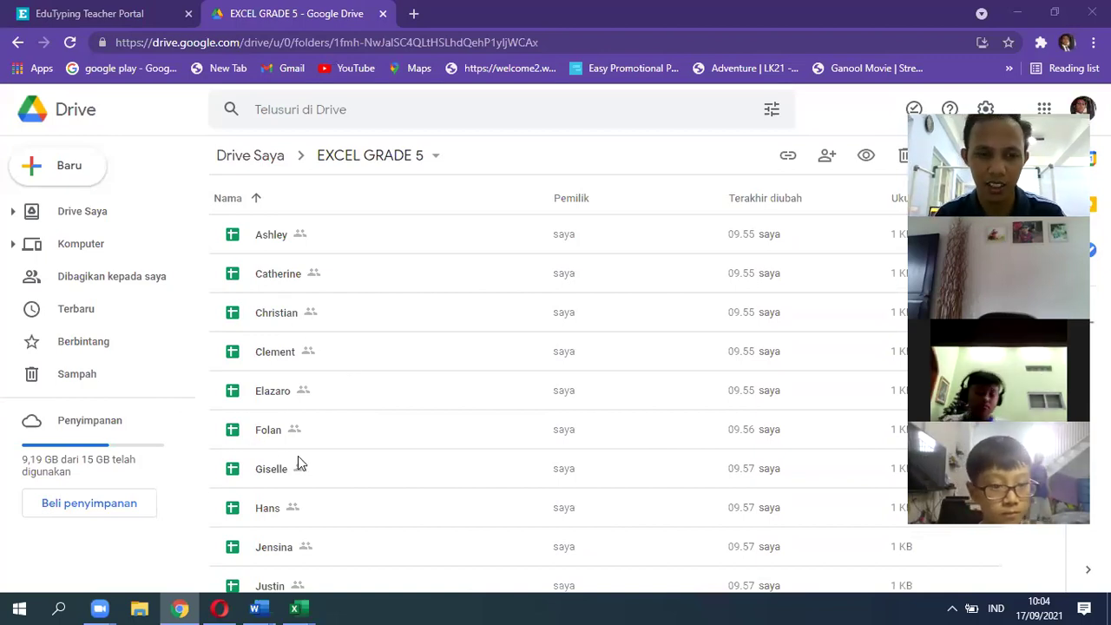
Load the copied EXCEL GRADE 5 folder link in a new Opera tab.
left_click(1017, 12)
left_click(219, 608)
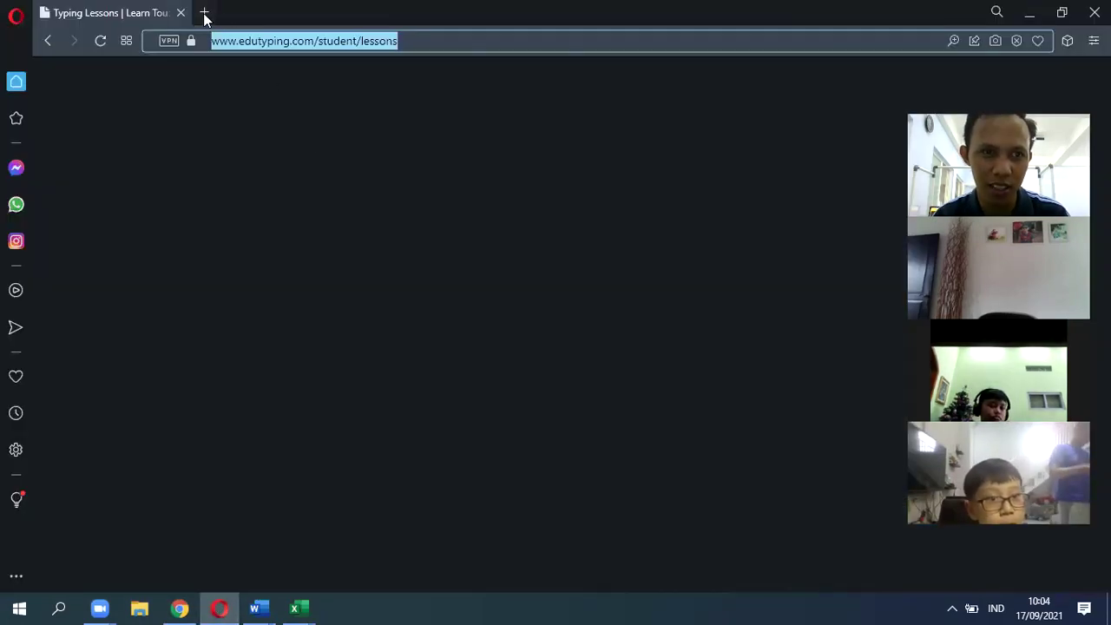
left_click(181, 14)
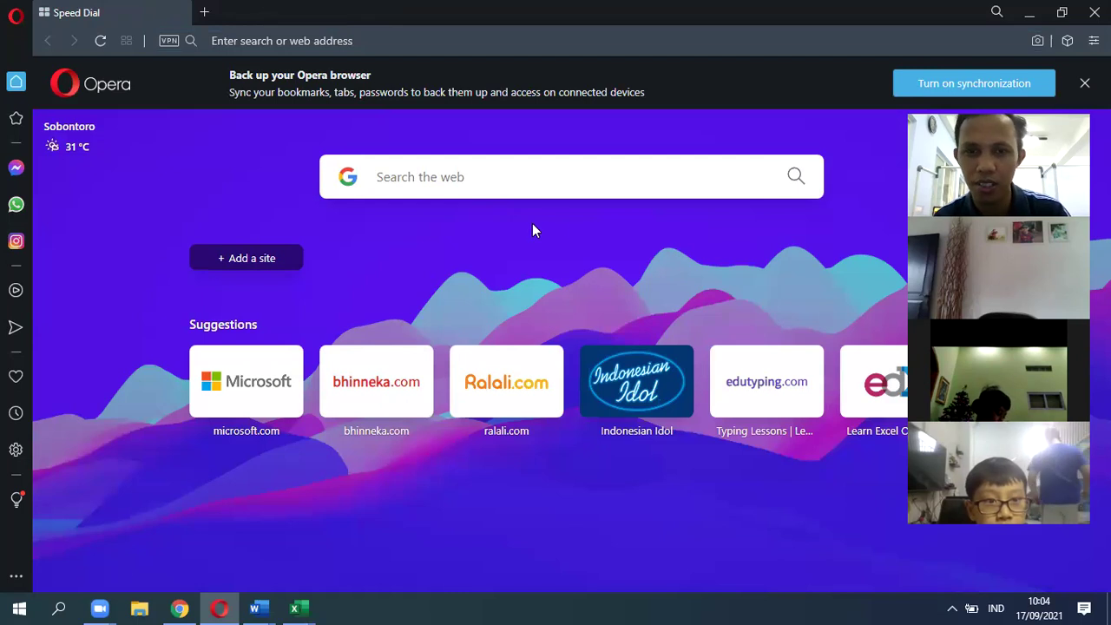
left_click(252, 42)
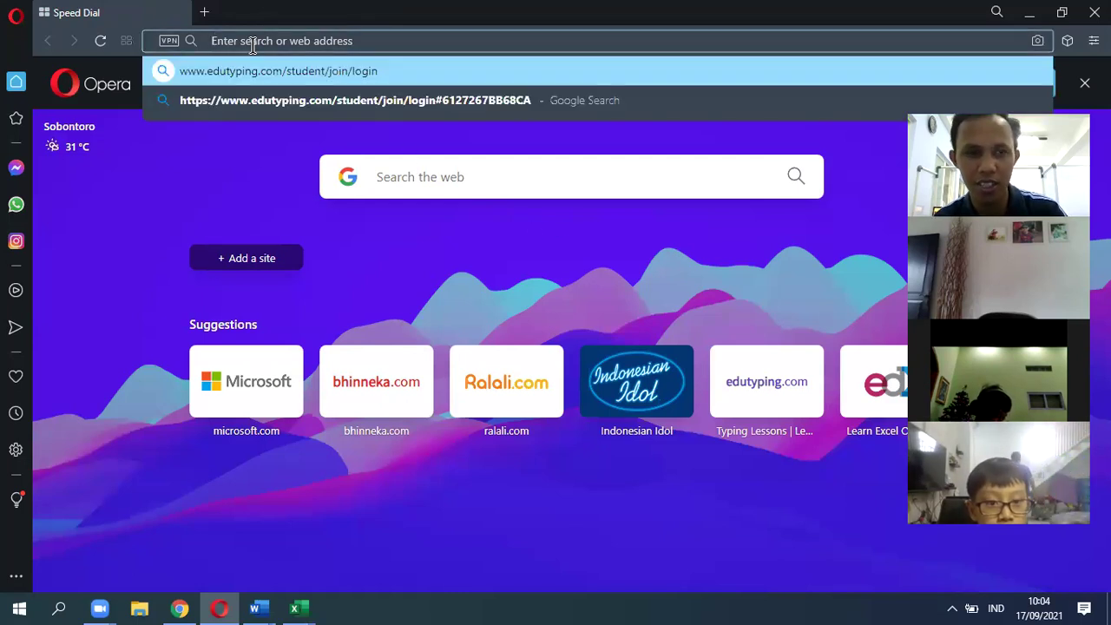
key("Return")
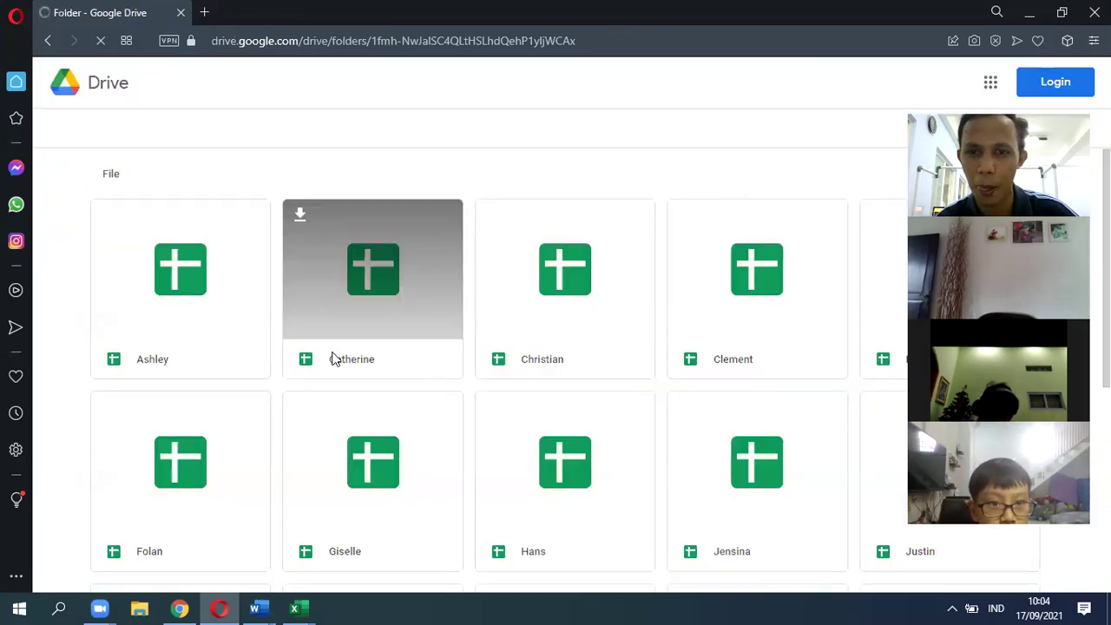
Browse the shared folder and sort its files by Nama from Z to A.
scroll(508, 419, "down", 2)
scroll(516, 415, "down", 2)
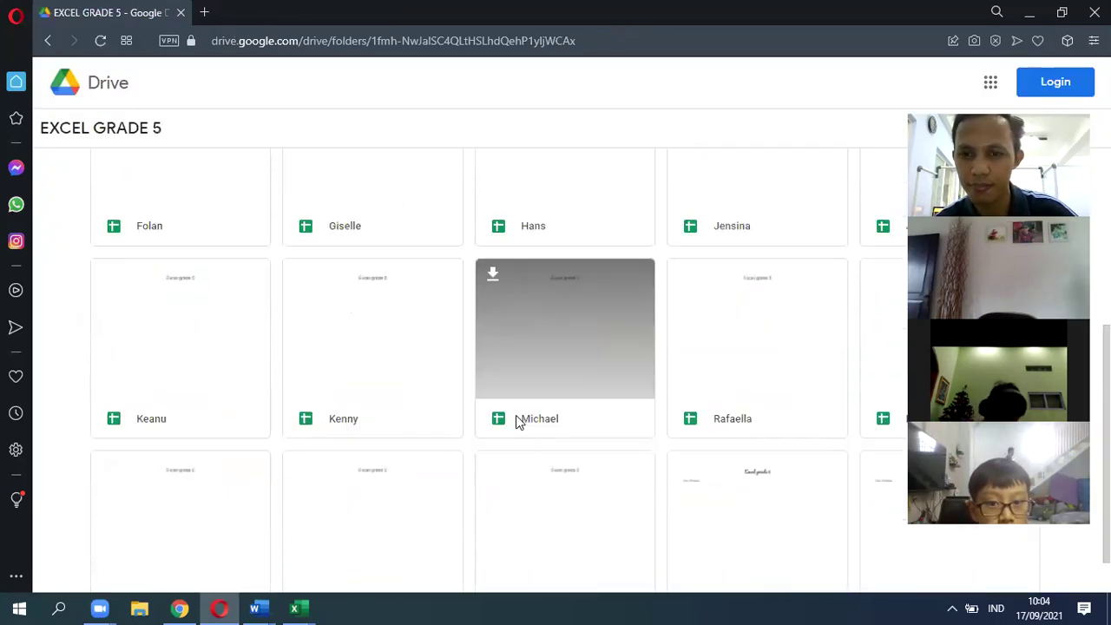
scroll(517, 421, "down", 1)
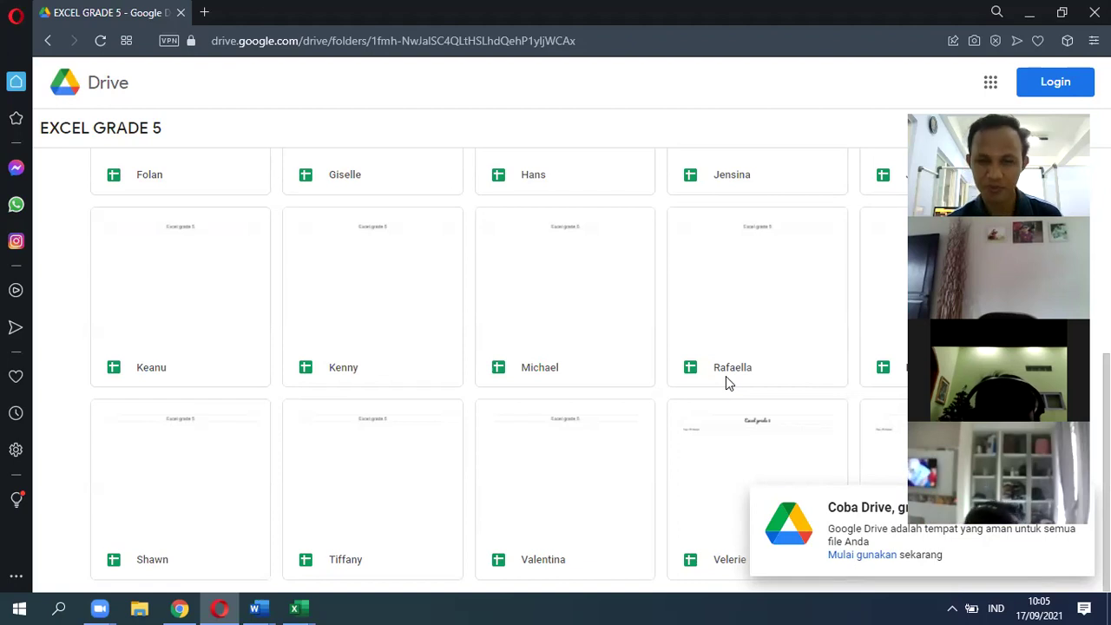
scroll(553, 306, "up", 1)
scroll(551, 300, "up", 3)
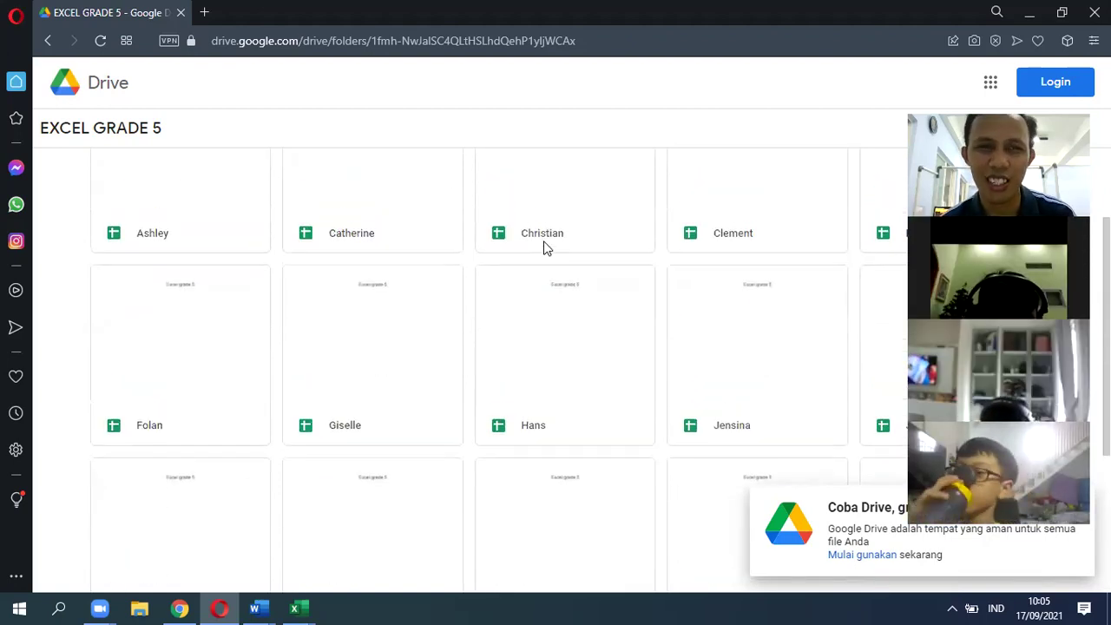
scroll(543, 261, "up", 2)
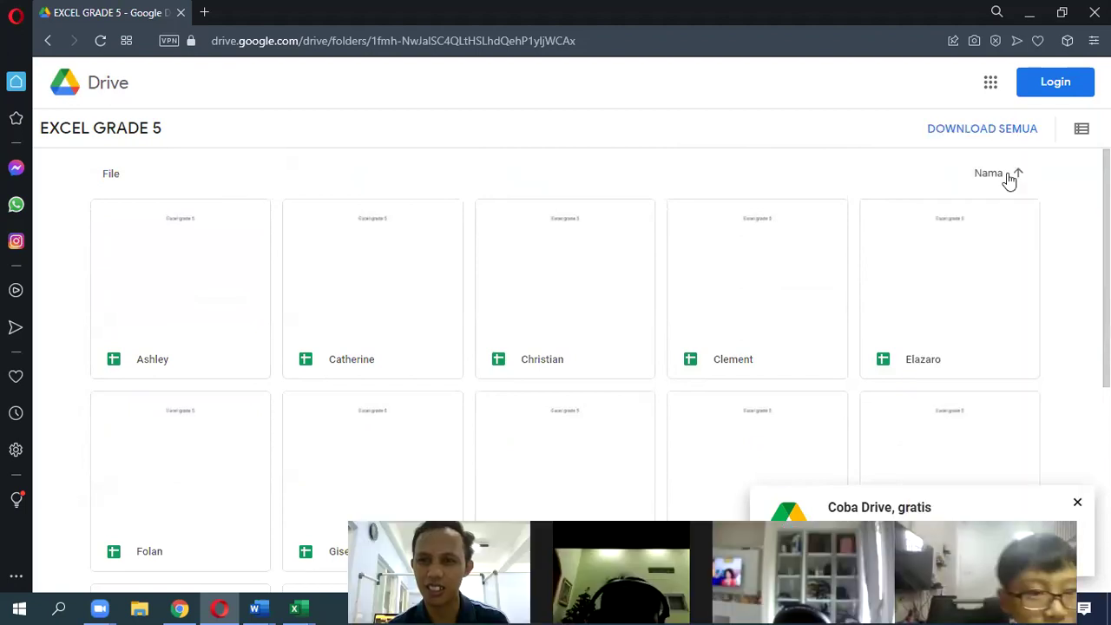
left_click(1013, 176)
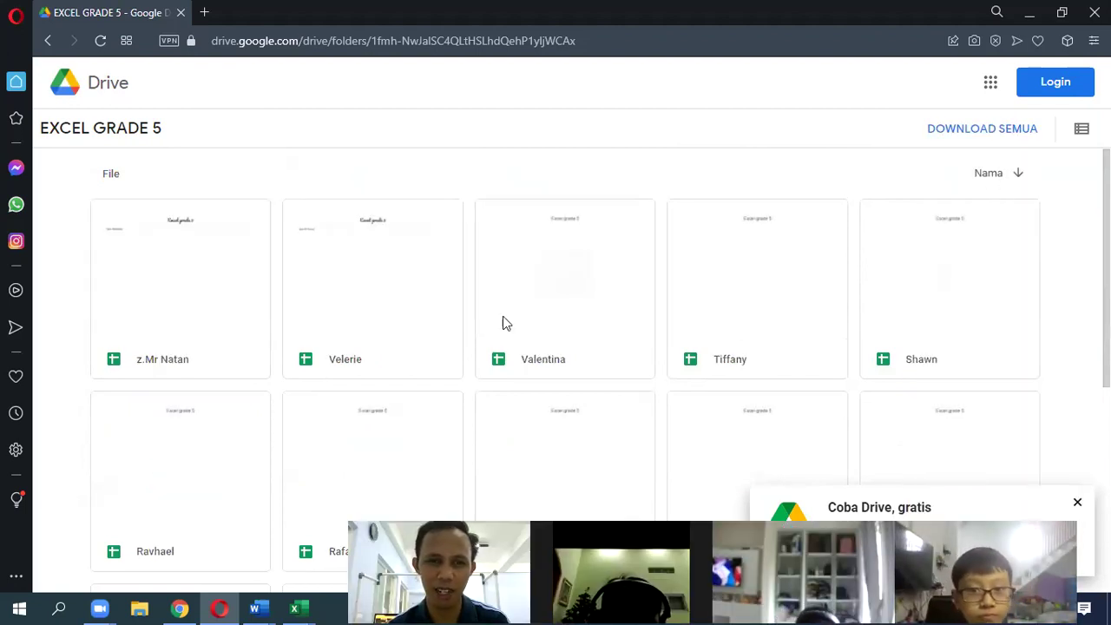
scroll(727, 323, "down", 2)
scroll(732, 347, "down", 3)
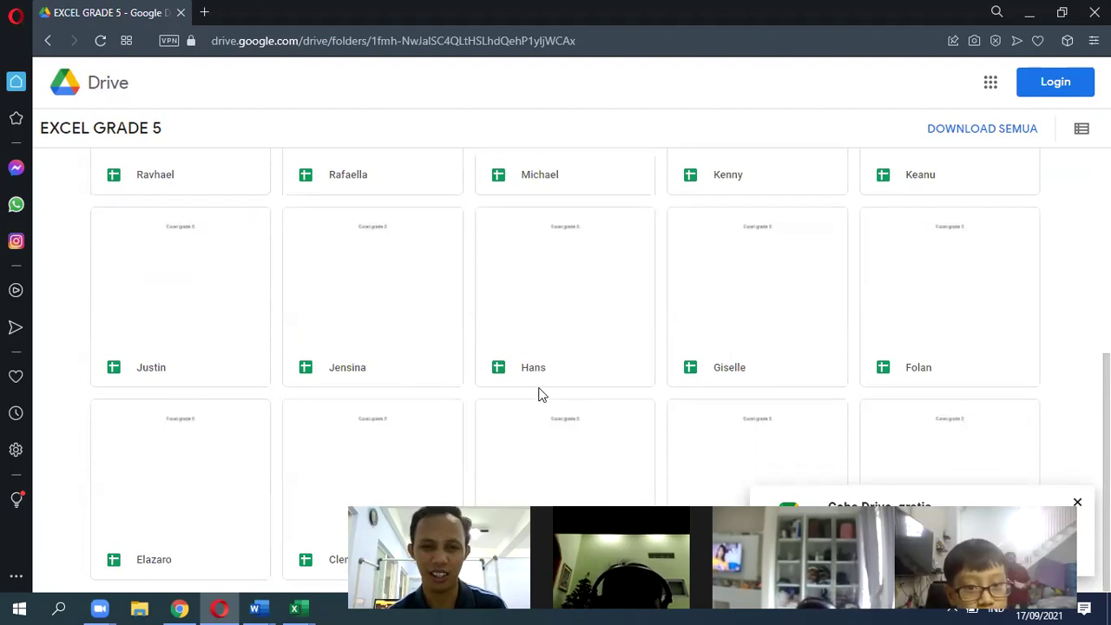
Open Gmail in a new Chrome tab, then minimize Chrome.
left_click(1029, 12)
left_click(179, 609)
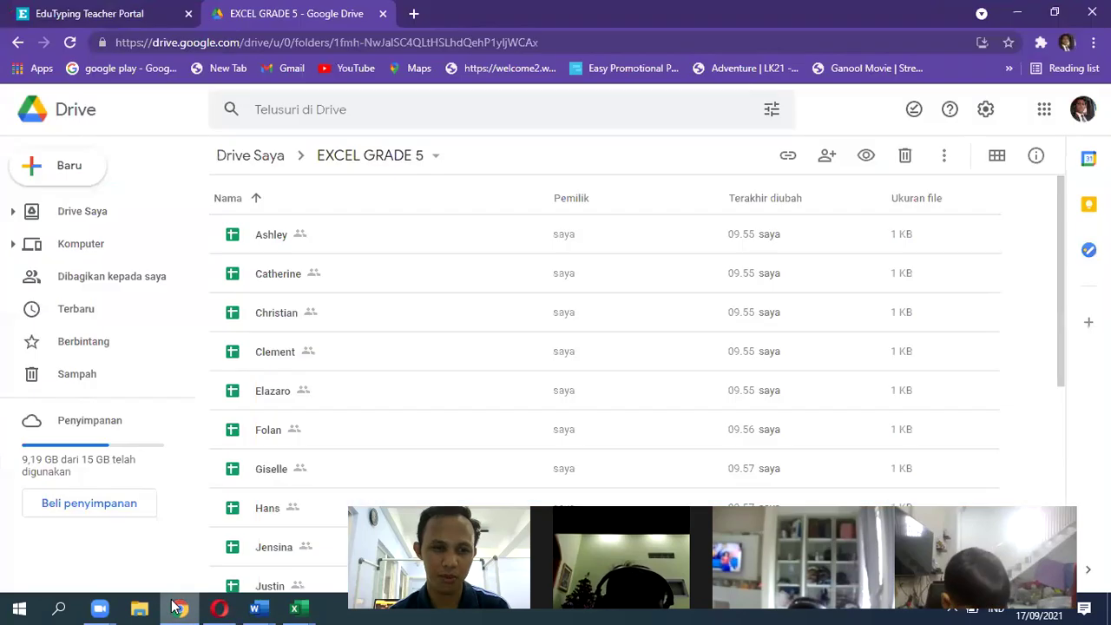
left_click(413, 13)
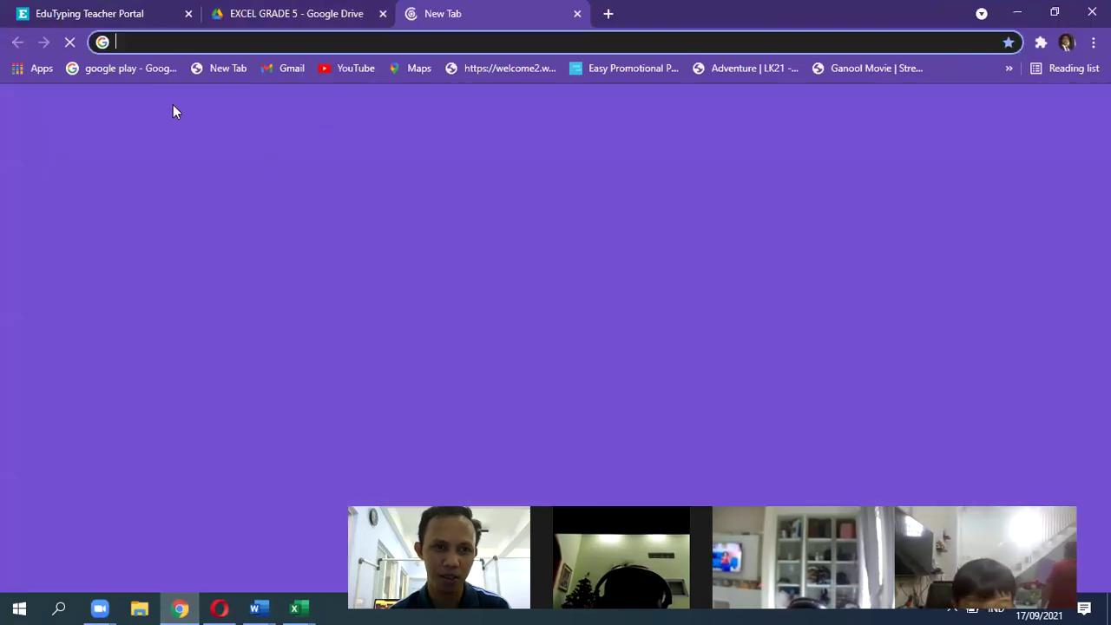
left_click(283, 71)
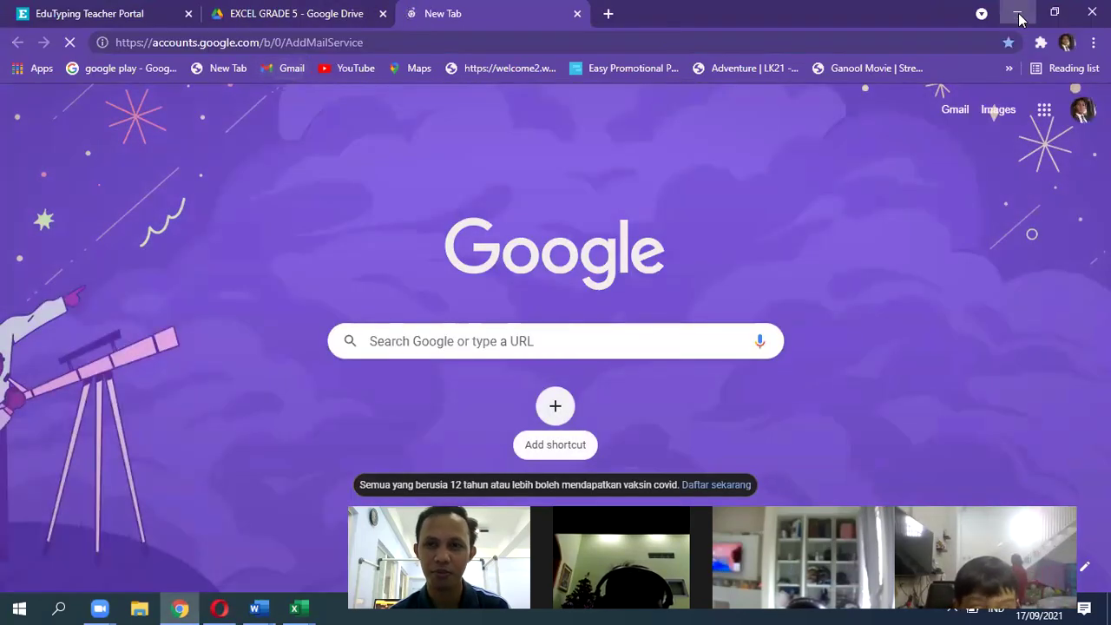
left_click(1020, 14)
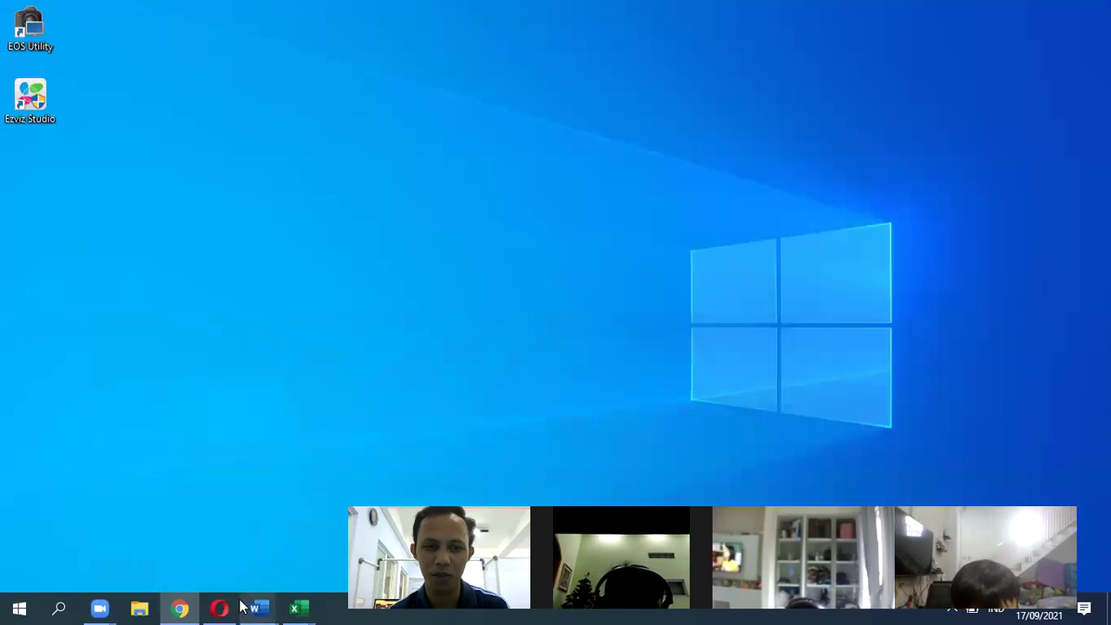
Back in Opera's shared folder, open the teacher's z.Mr Natan spreadsheet.
key("alt+Tab")
scroll(437, 380, "up", 2)
scroll(437, 379, "up", 2)
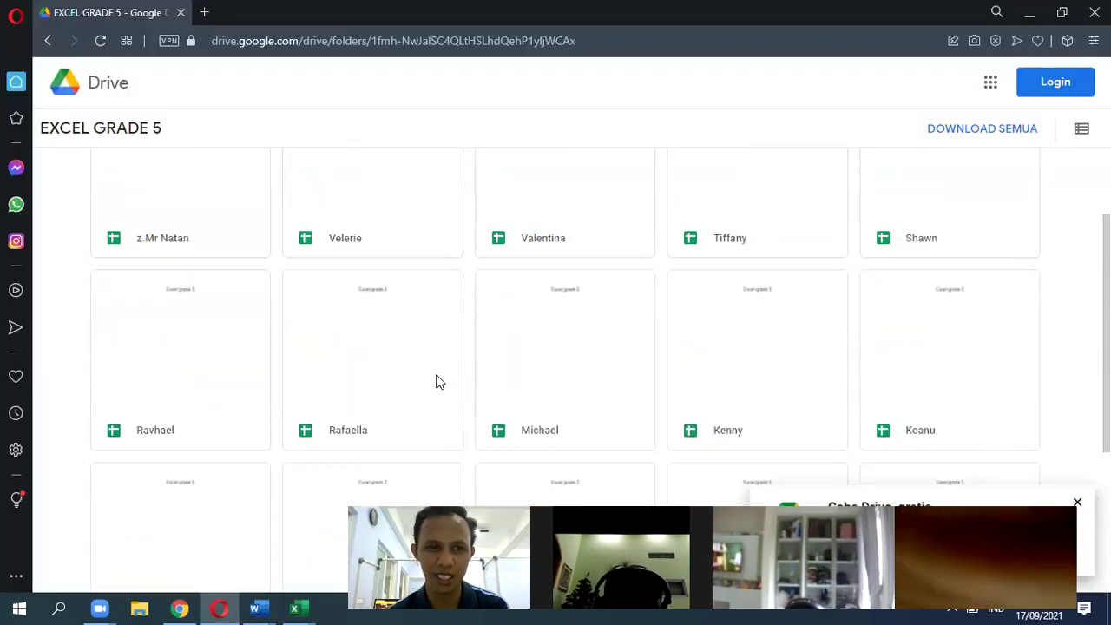
scroll(435, 381, "up", 1)
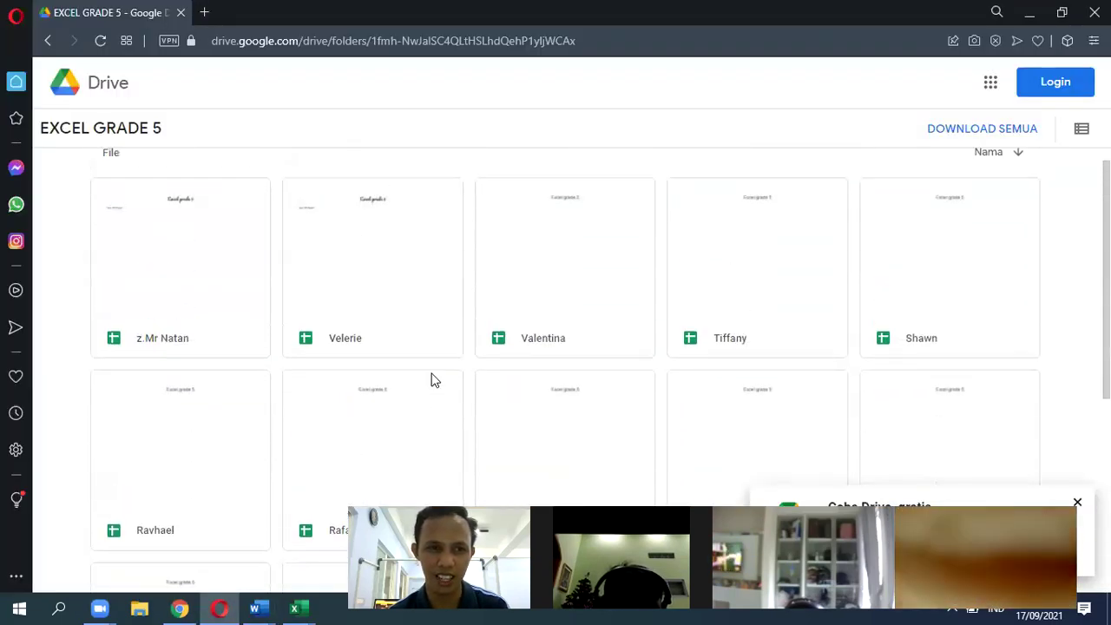
left_click(197, 296)
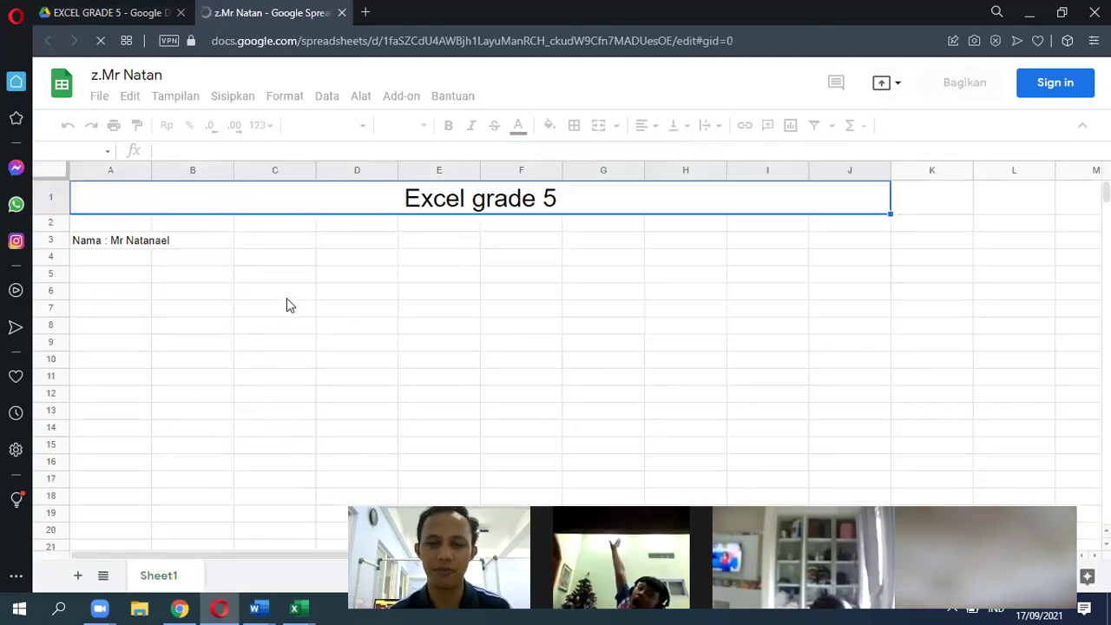
scroll(568, 478, "down", 1)
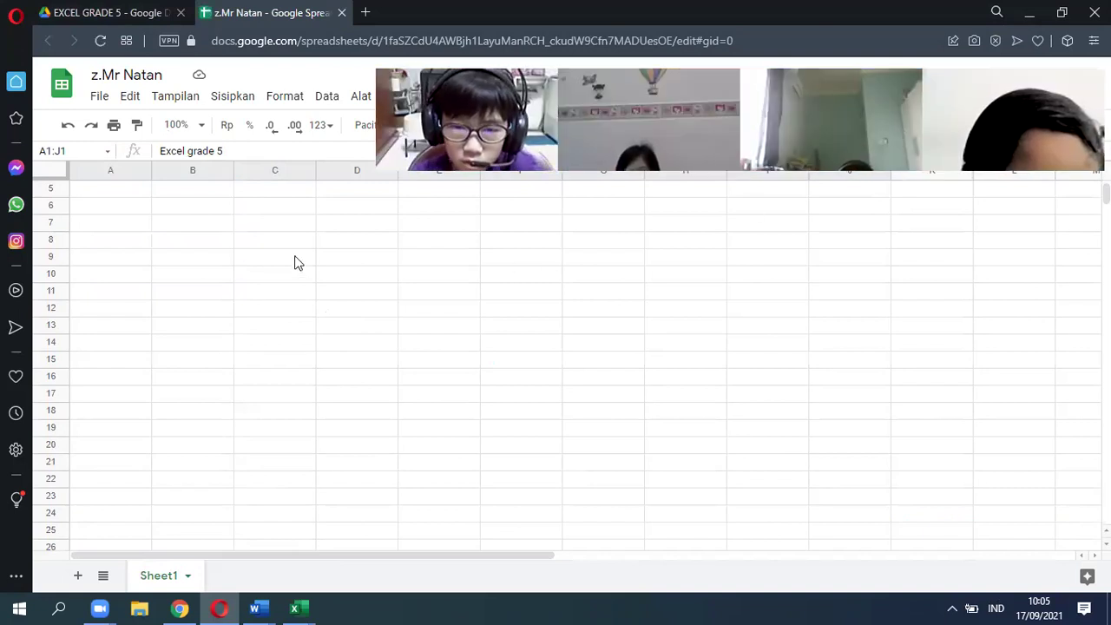
left_click(99, 8)
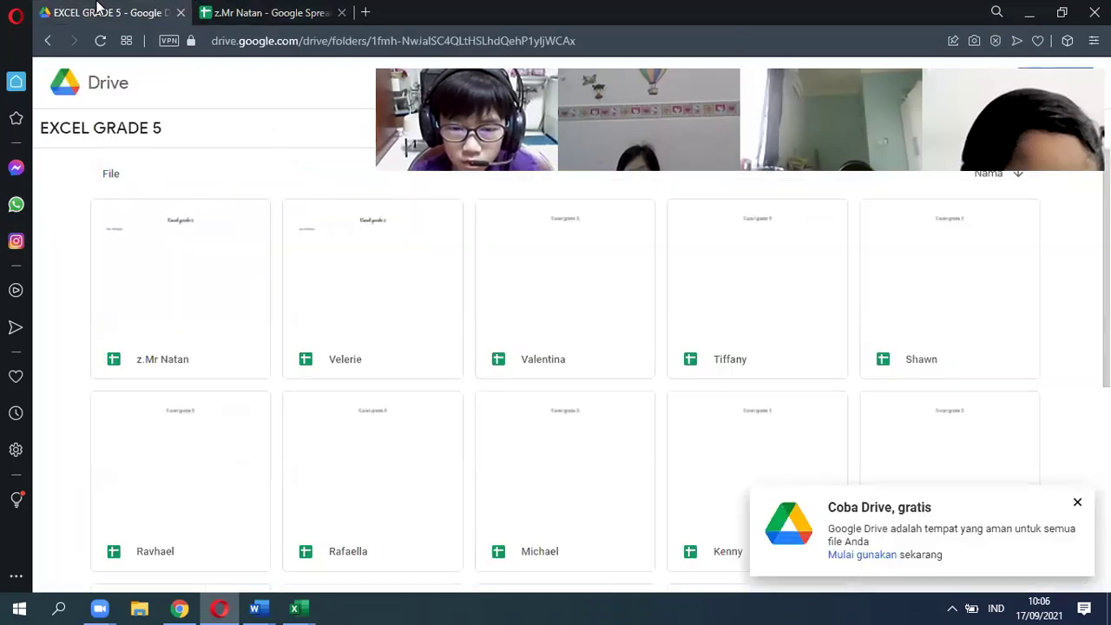
left_click(247, 12)
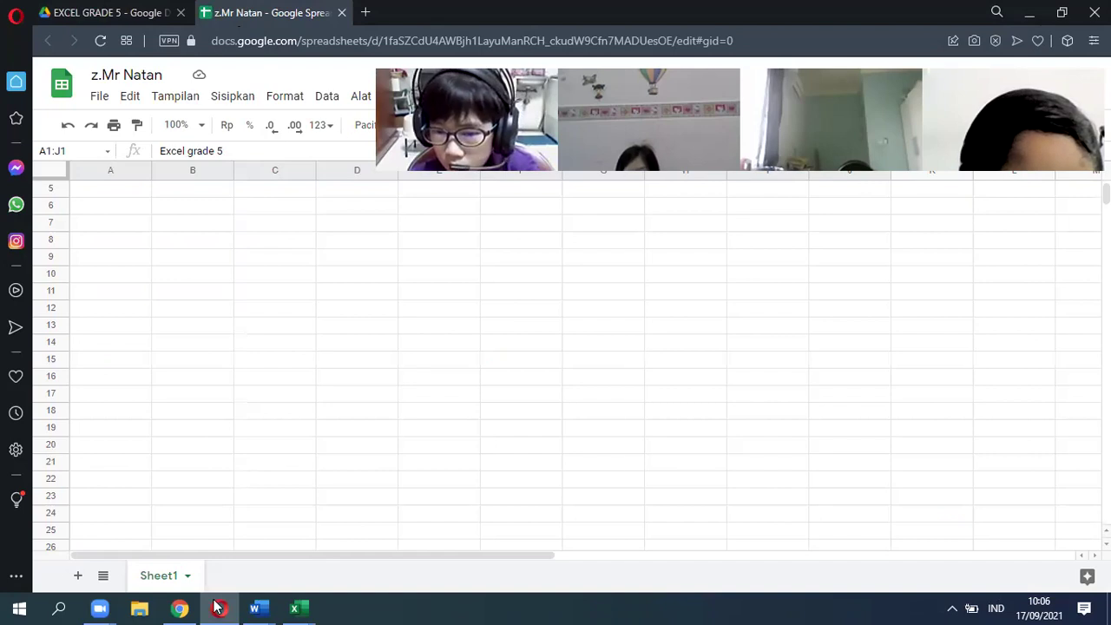
key("alt+Tab")
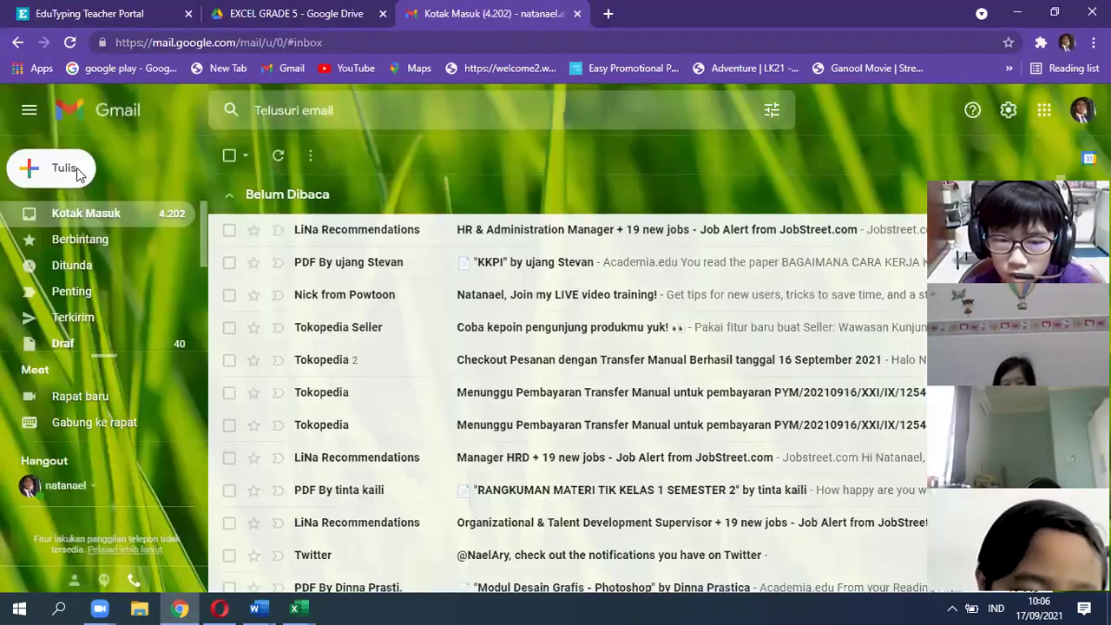
Send a Gmail message to the student's e-mail address with the pasted EXCEL GRADE 5 folder link.
left_click(76, 172)
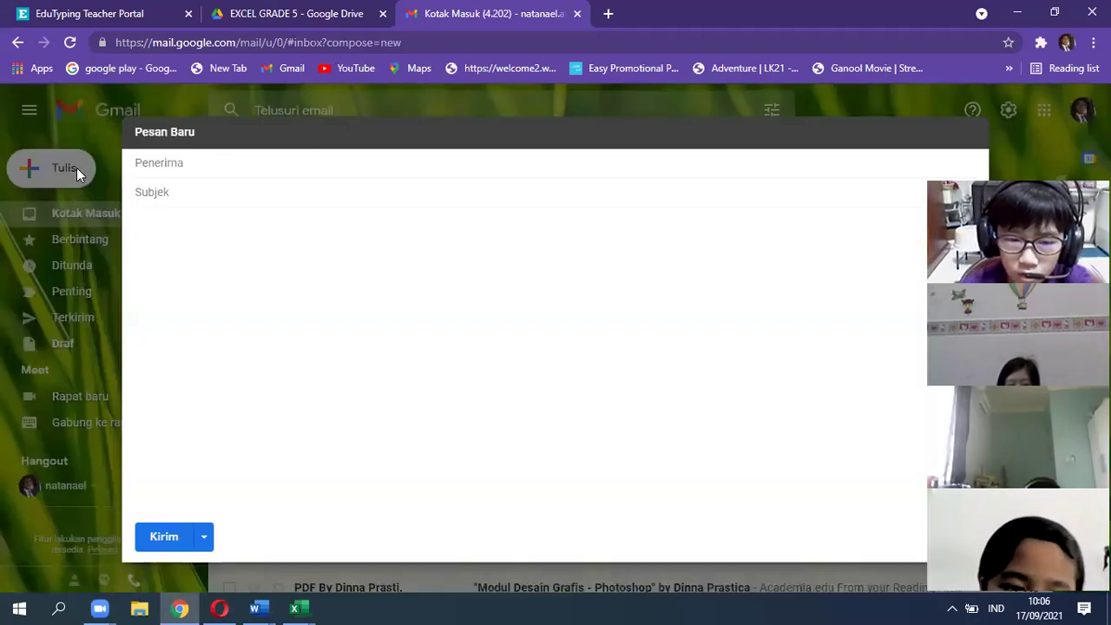
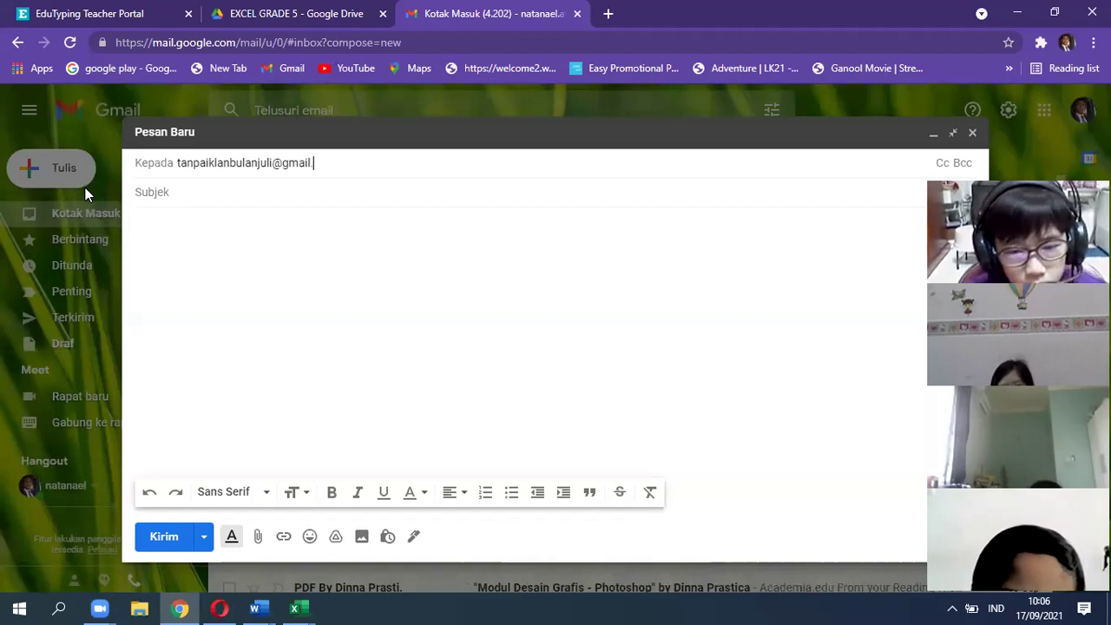
left_click(208, 270)
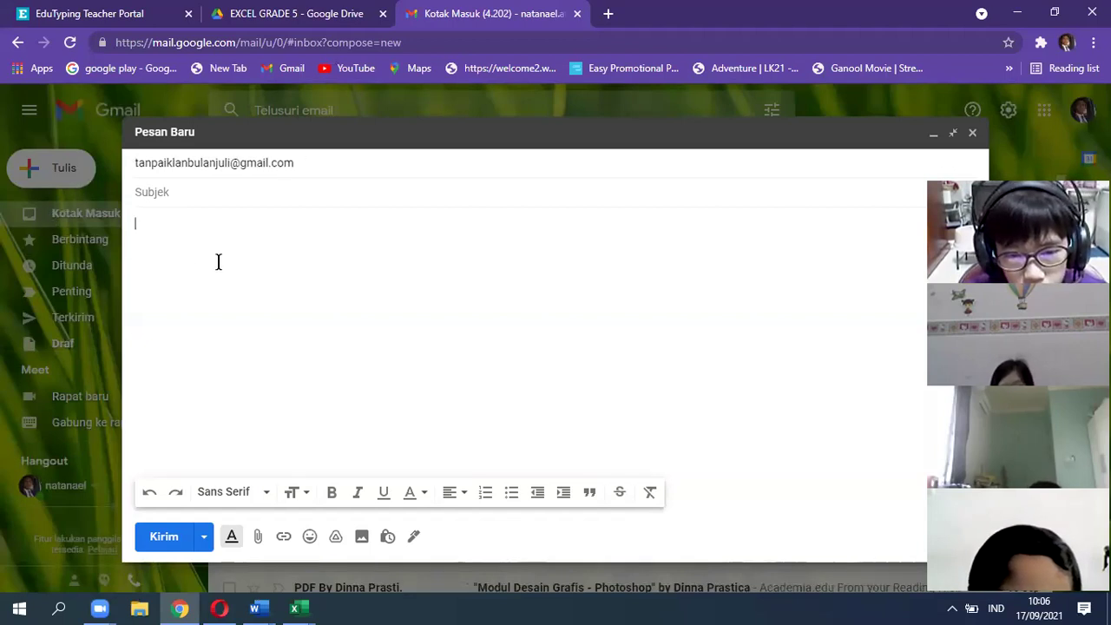
left_click(173, 543)
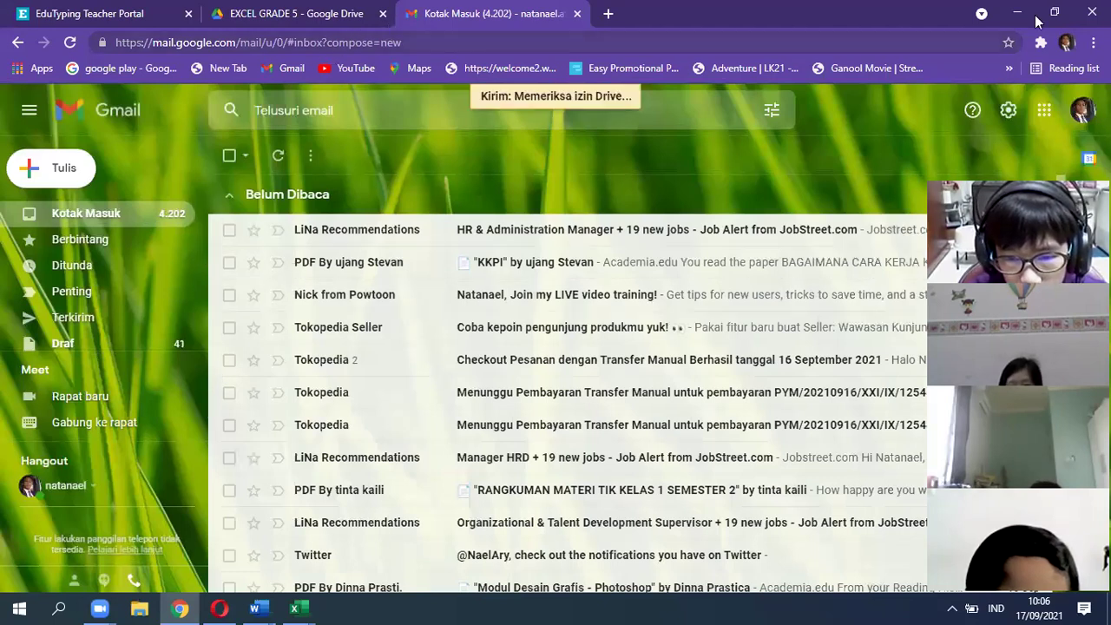
key("alt+Tab")
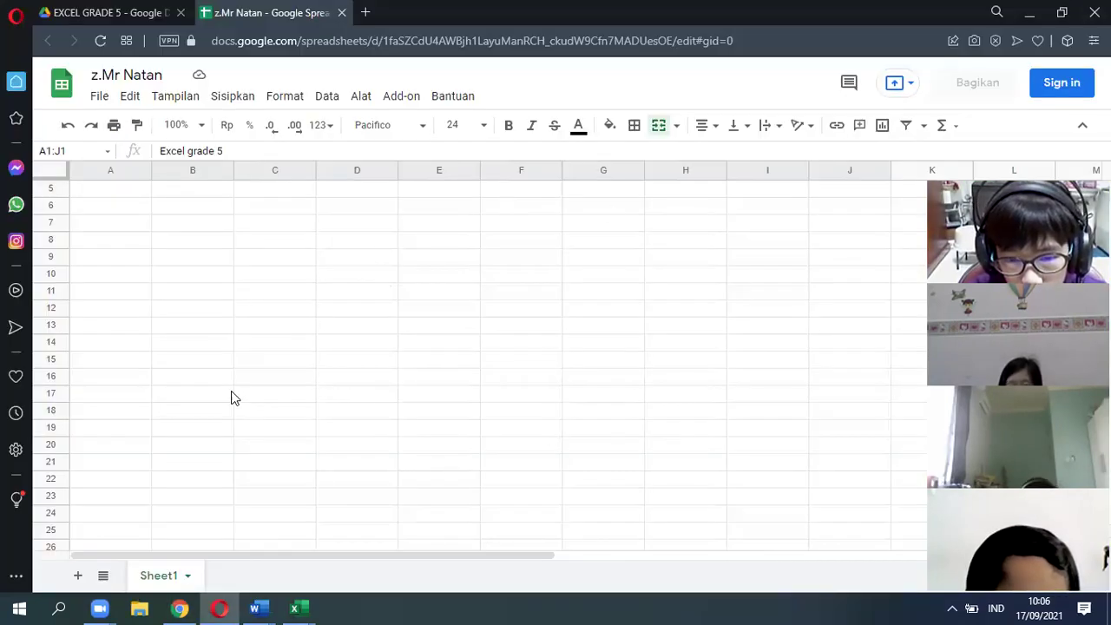
Change the A1 title from 'Excel grade 5' to 'Excel Grade 5'.
scroll(235, 398, "up", 2)
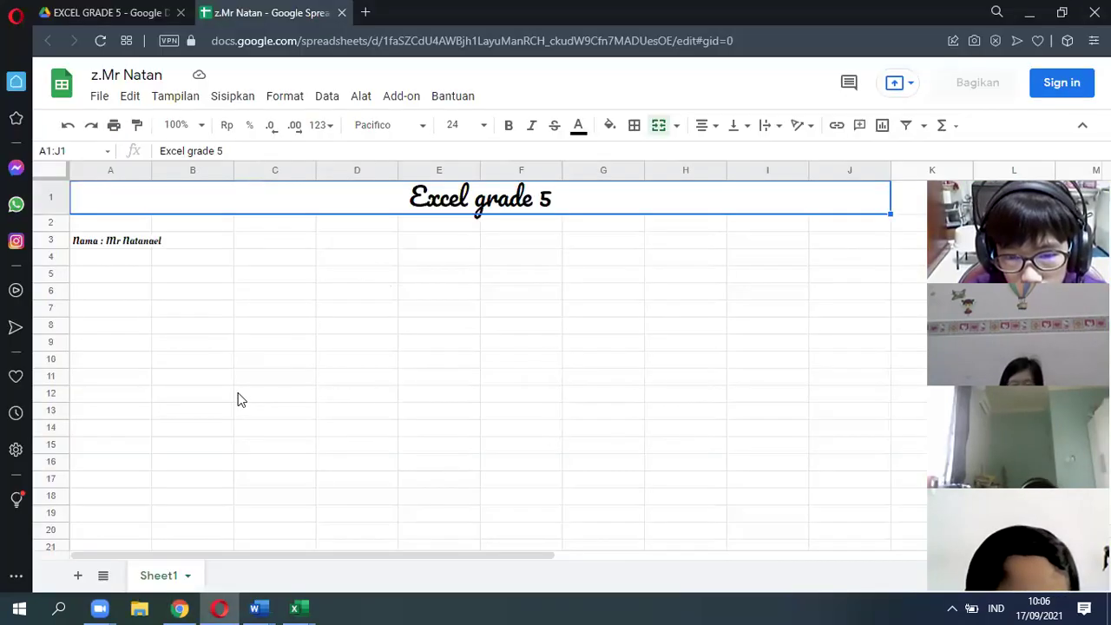
double_click(499, 216)
key("BackSpace")
type("G")
left_click(516, 277)
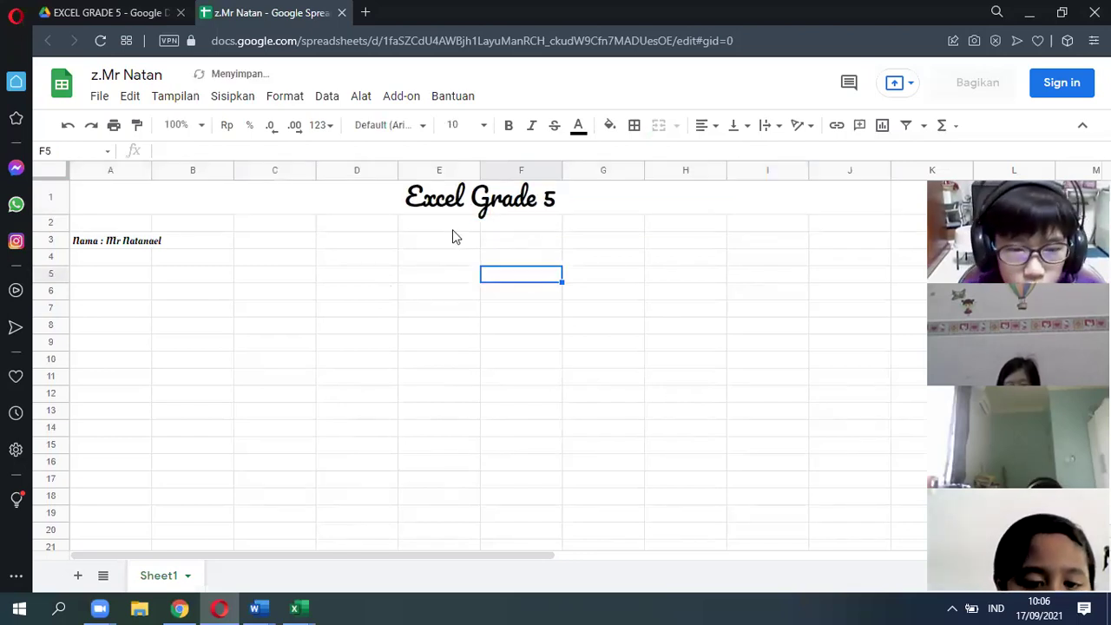
Check the merged title and the name line in A3, leaving them unchanged.
left_click(477, 193)
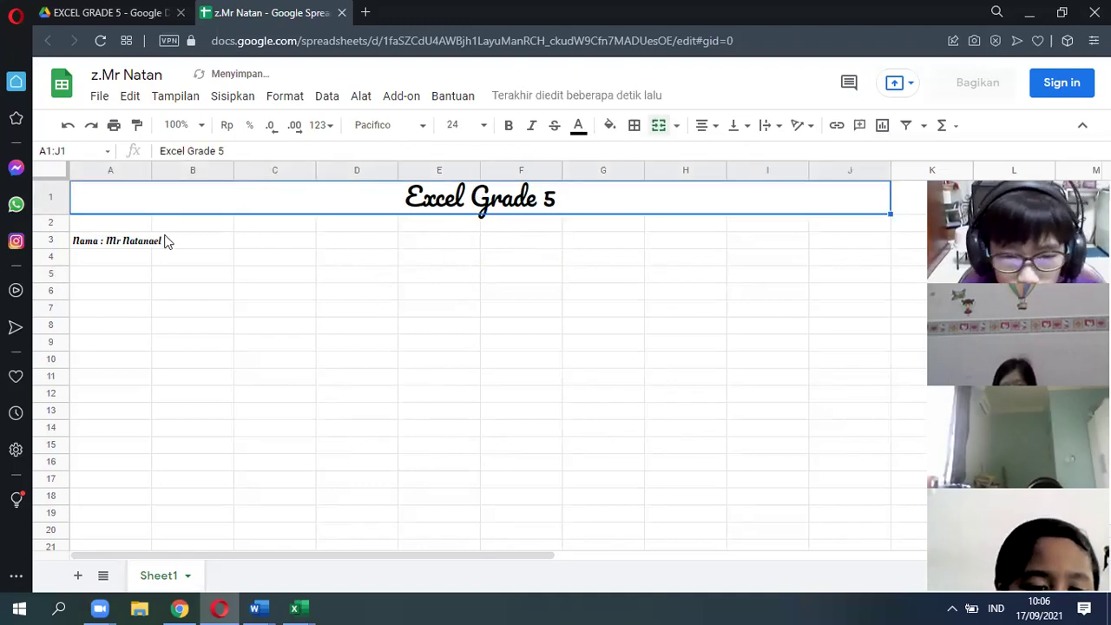
left_click(80, 246)
double_click(80, 246)
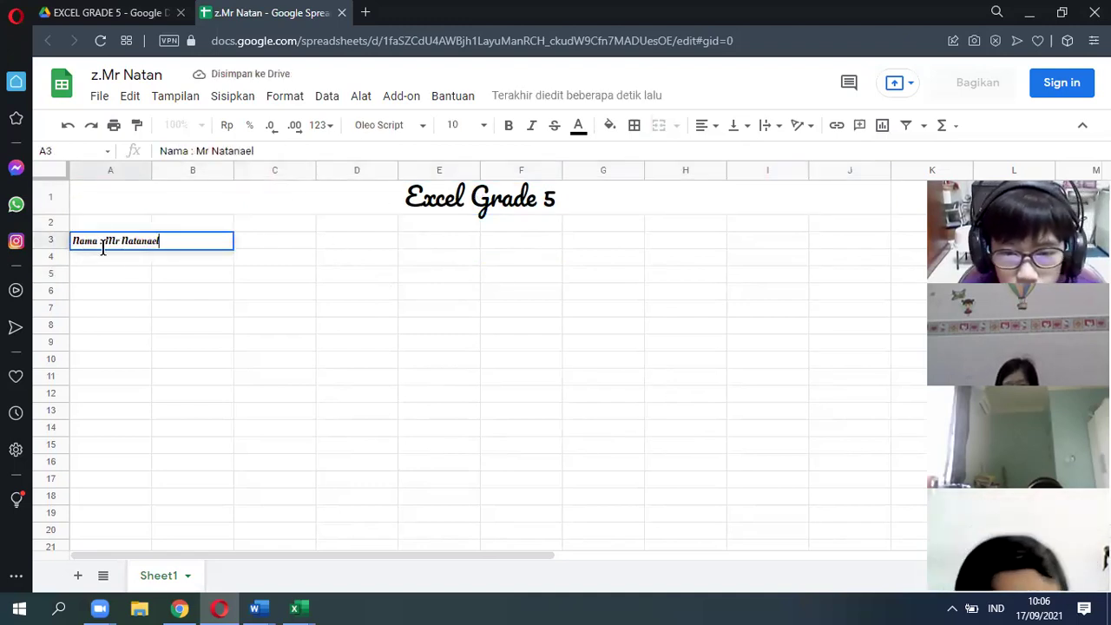
key("Left")
key("Left")
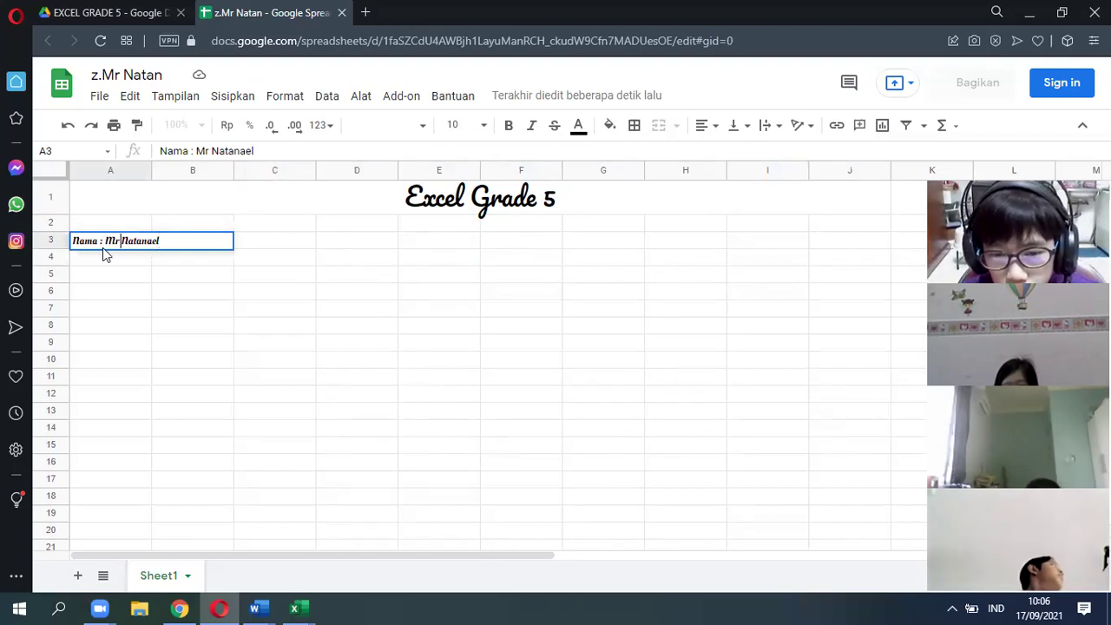
left_click(130, 275)
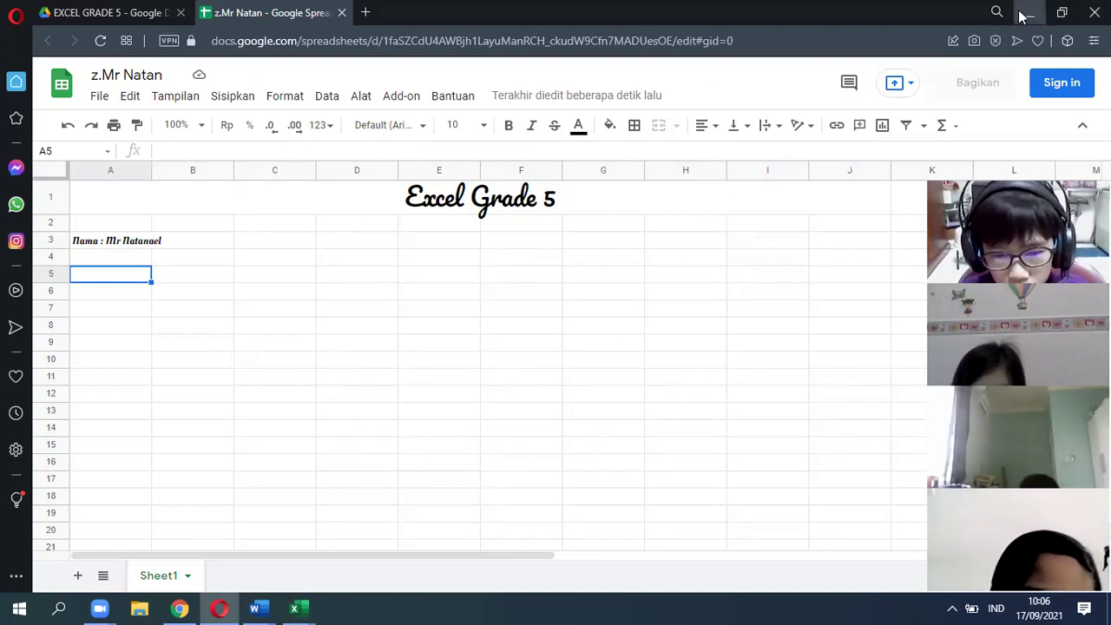
Browse the EXCEL GRADE 5 student sheets and dismiss the Coba Drive promo notice.
left_click(87, 10)
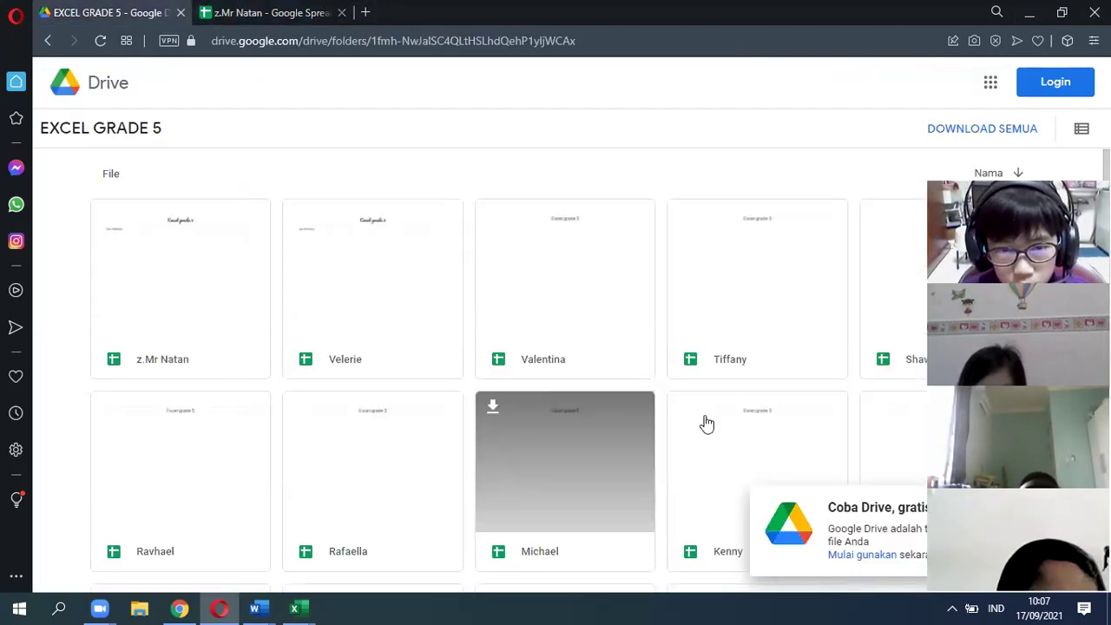
scroll(635, 429, "down", 1)
scroll(911, 409, "down", 3)
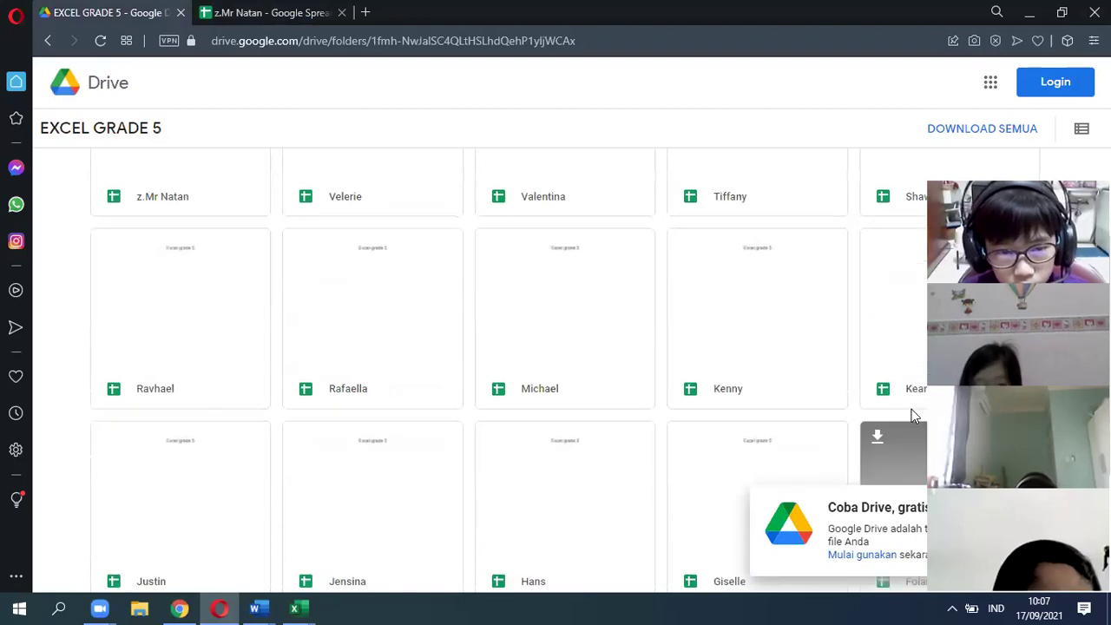
left_click(1077, 502)
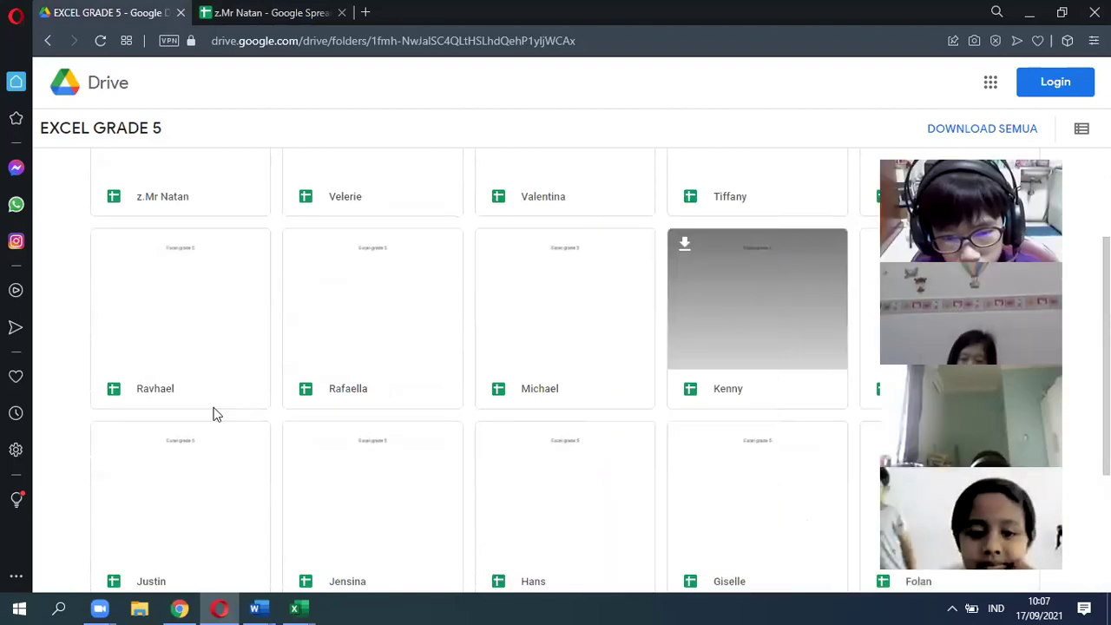
scroll(390, 422, "down", 2)
scroll(203, 284, "up", 4)
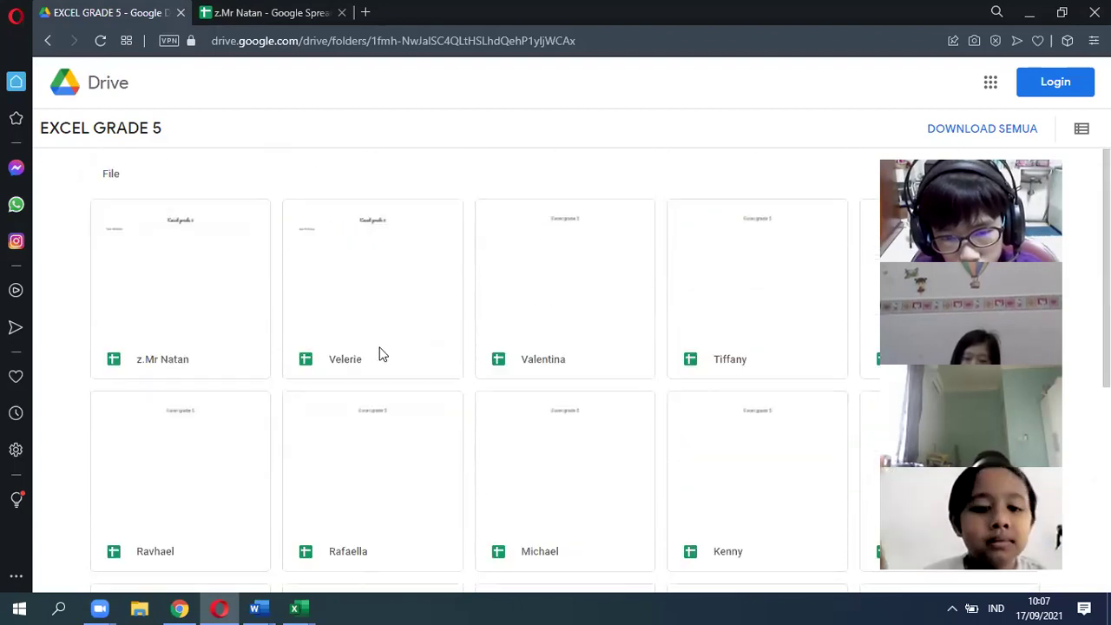
Bring up Chrome and inspect cells A3, C3 and B4 of Justin's sheet.
left_click(1030, 12)
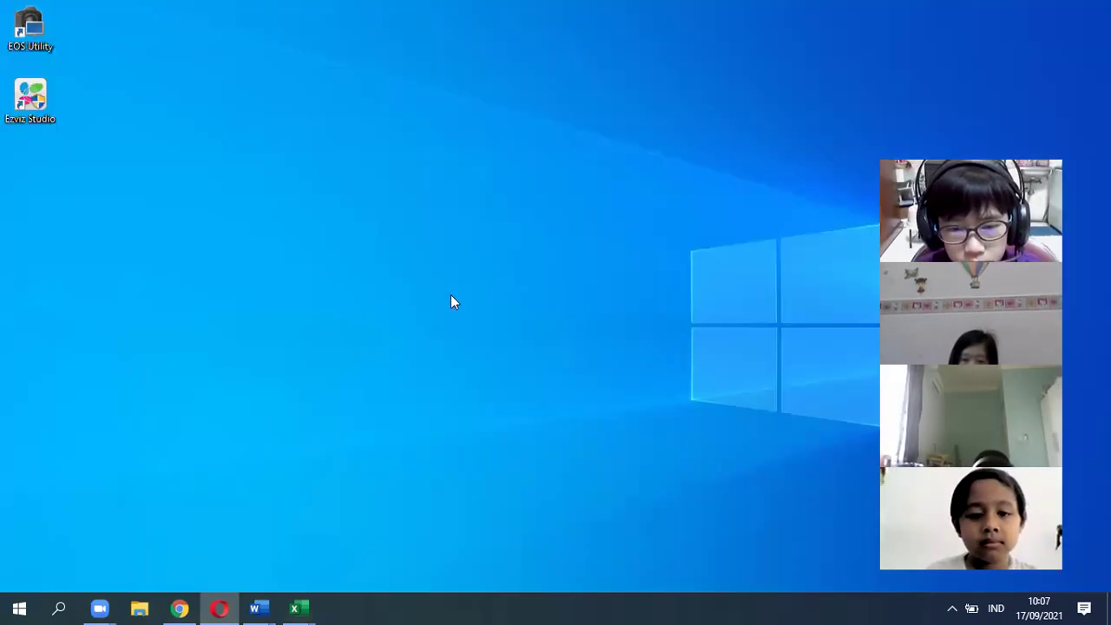
left_click(199, 605)
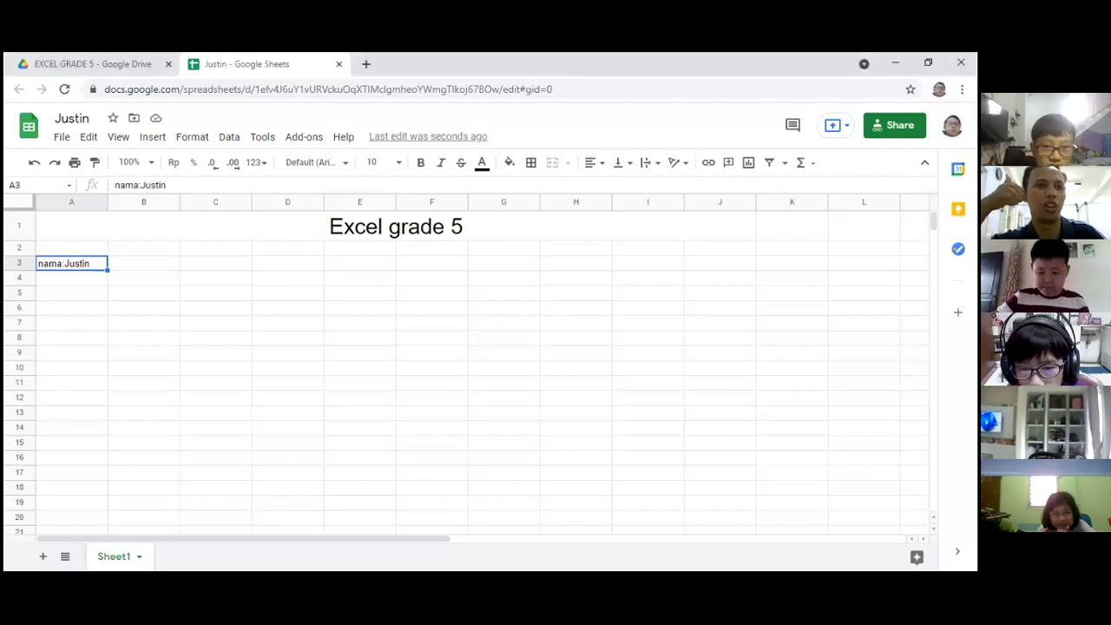
key("Right")
key("Right")
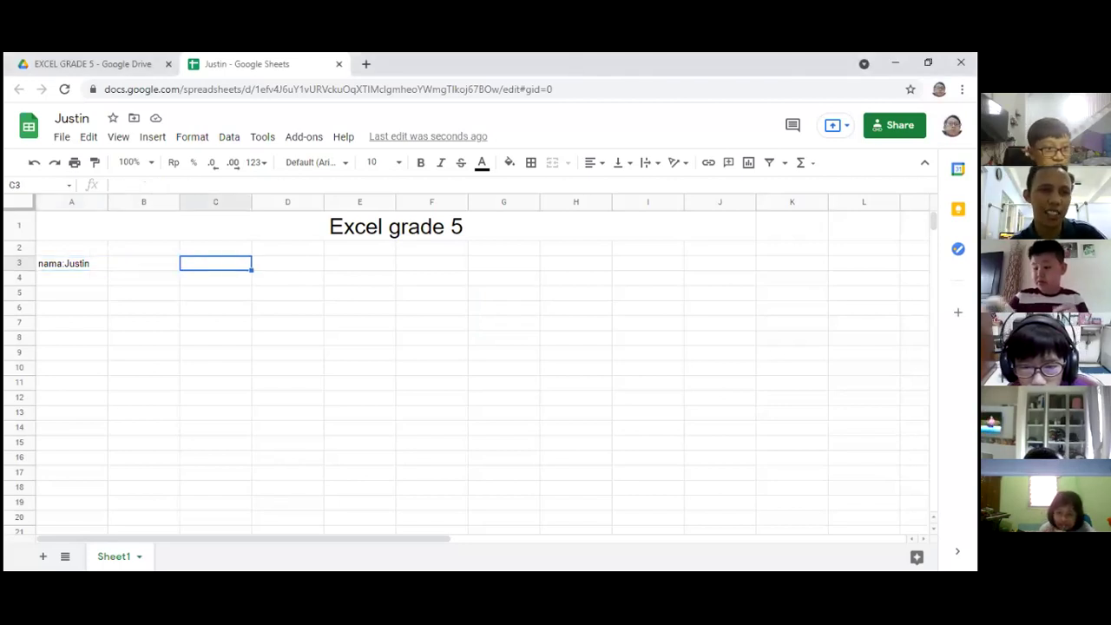
left_click(71, 263)
left_click(143, 278)
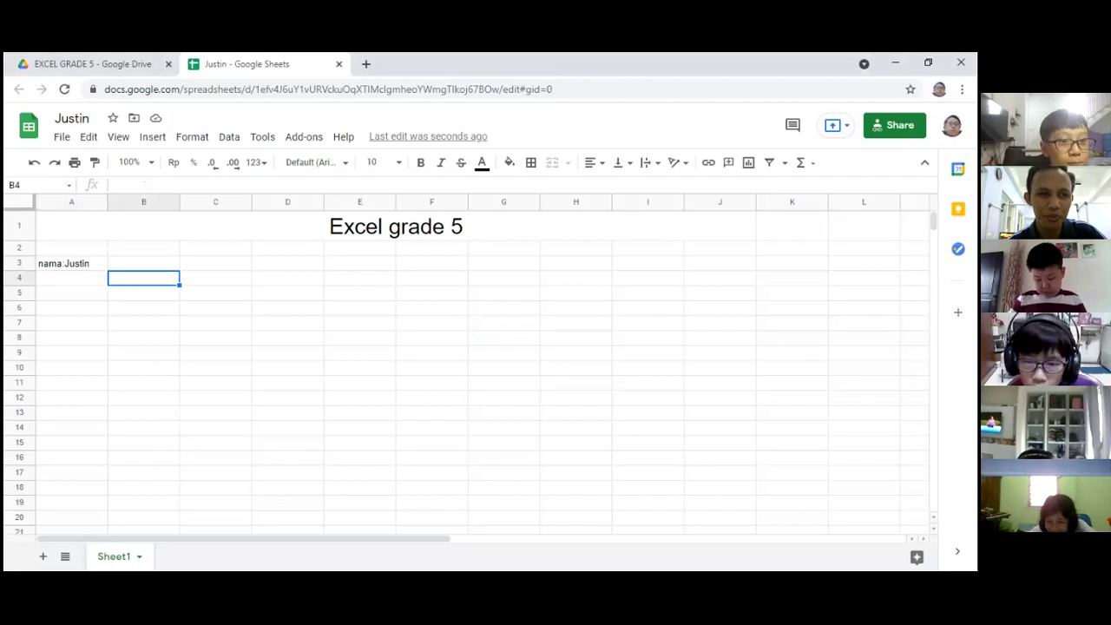
left_click(71, 263)
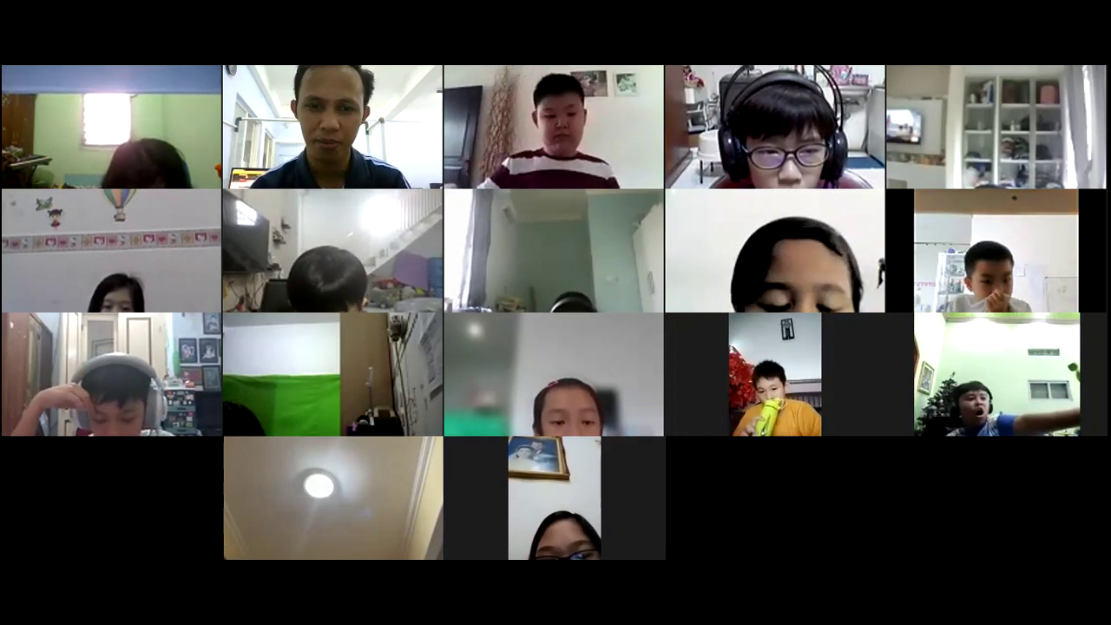
Exit the Zoom participant gallery and return to the z.Mr Natan tab in Opera.
key("super+d")
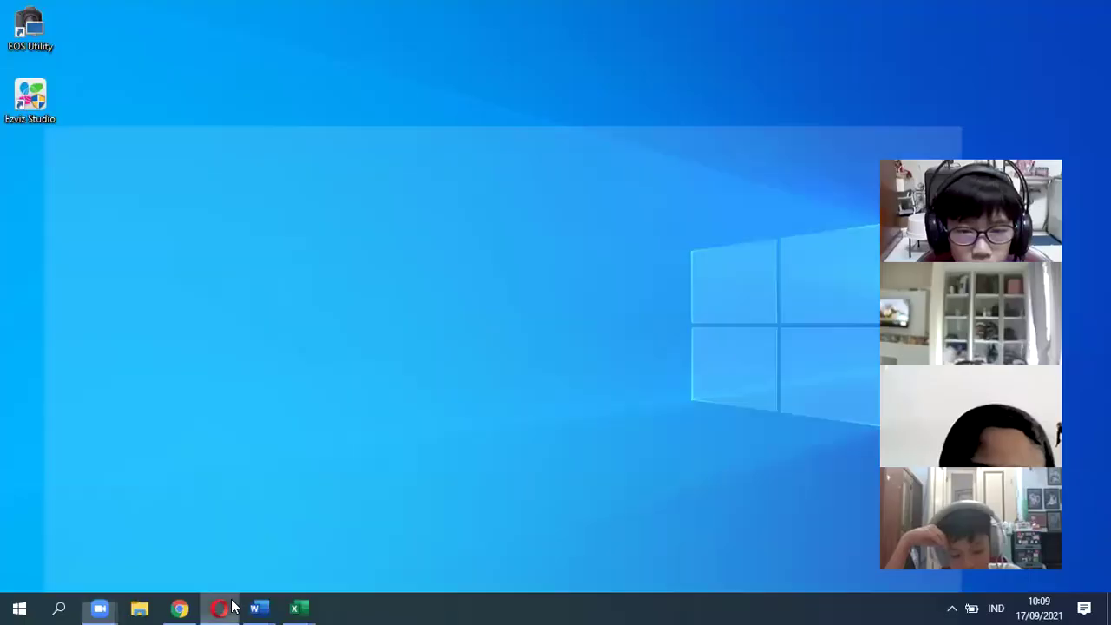
left_click(230, 606)
left_click(238, 10)
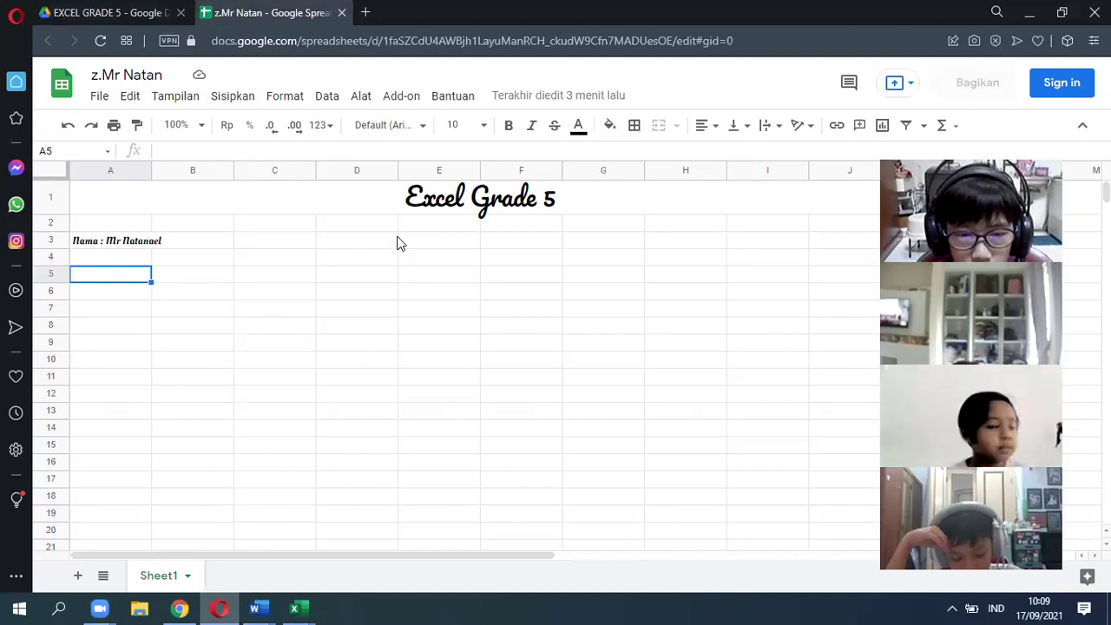
Select the name line in A3, then minimise the z.Mr Natan Opera window.
left_click(85, 245)
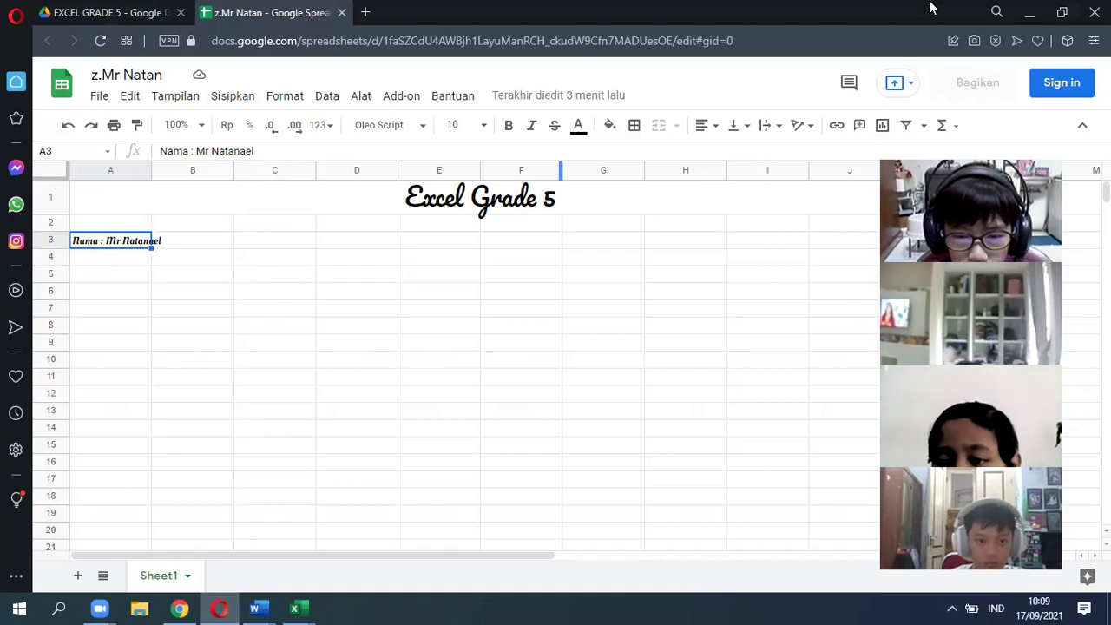
left_click(1029, 12)
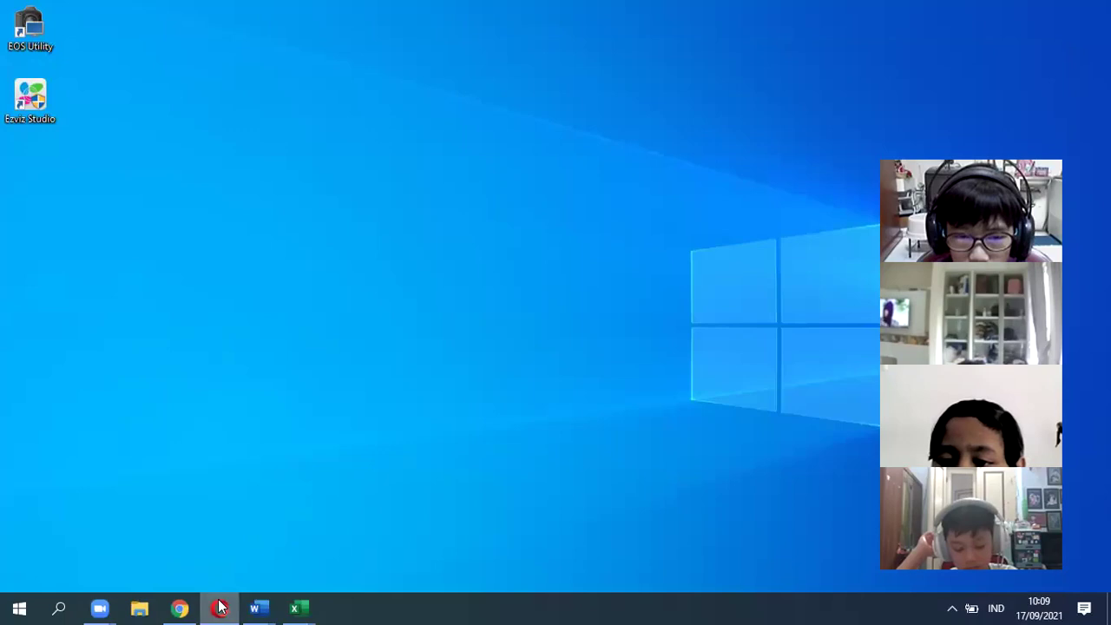
Bring Chrome back to the EXCEL GRADE 5 Drive folder and scroll through the student spreadsheets.
left_click(184, 608)
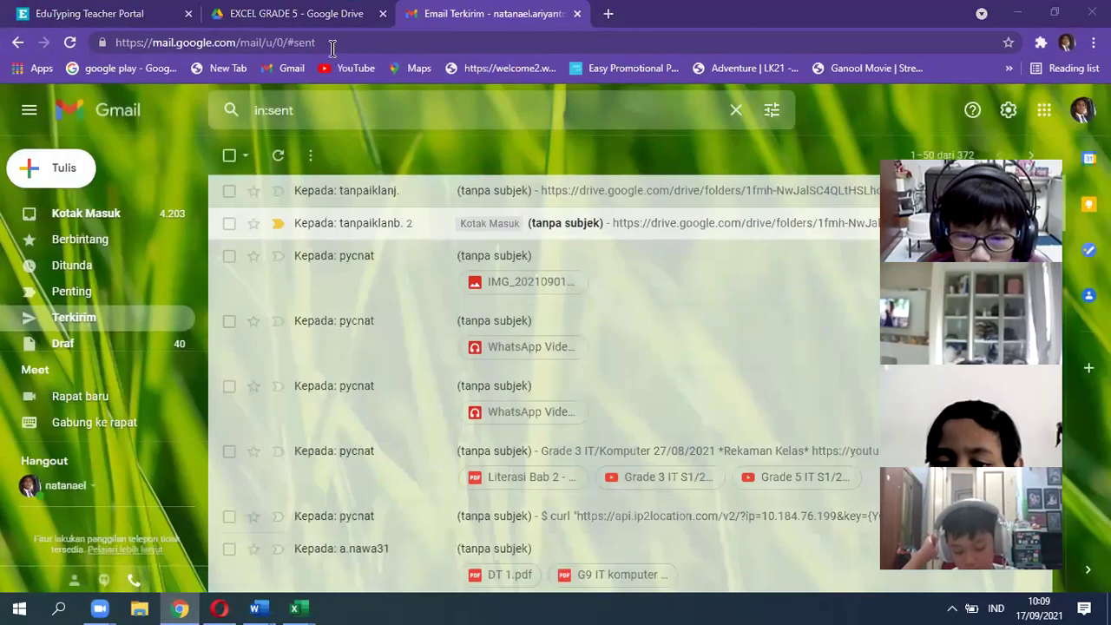
key("ctrl+shift+Tab")
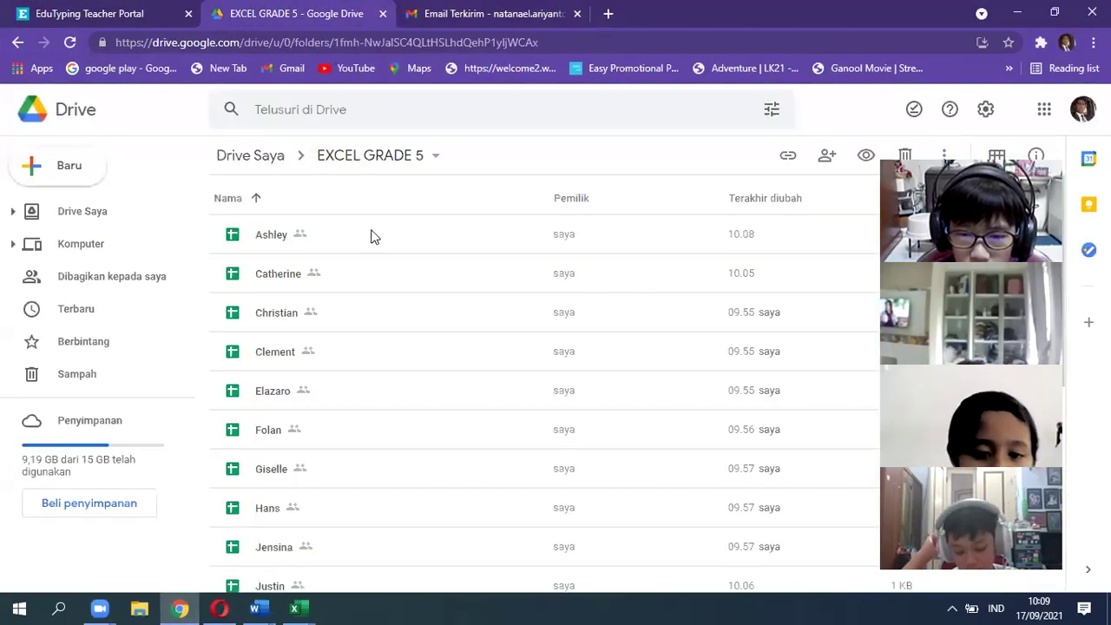
scroll(409, 446, "down", 2)
scroll(413, 448, "up", 1)
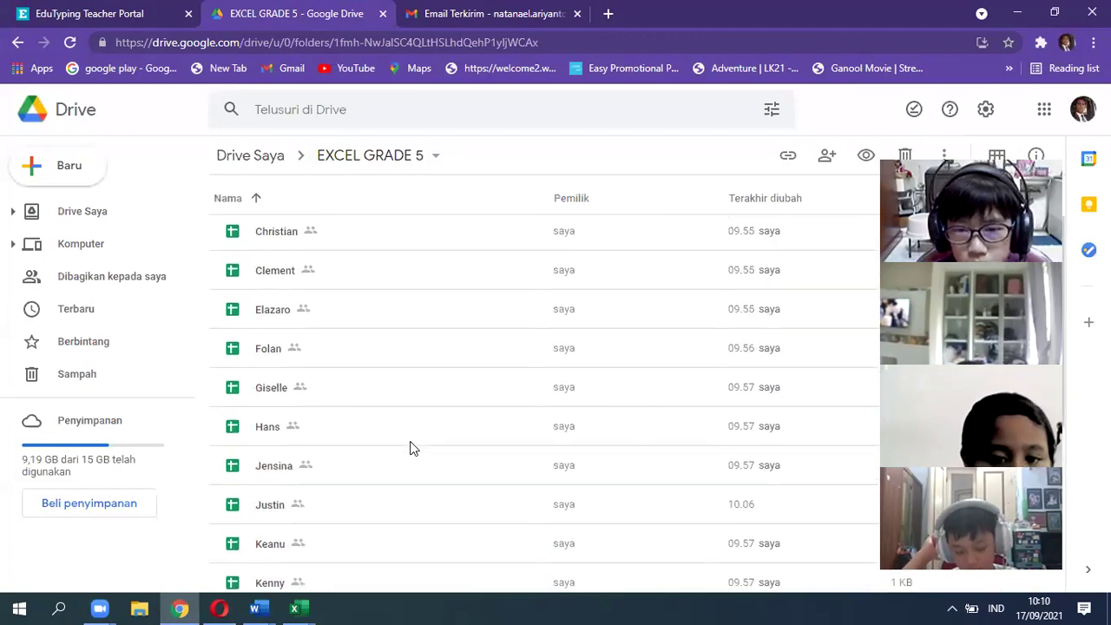
scroll(413, 448, "up", 1)
scroll(413, 448, "down", 2)
scroll(413, 452, "down", 3)
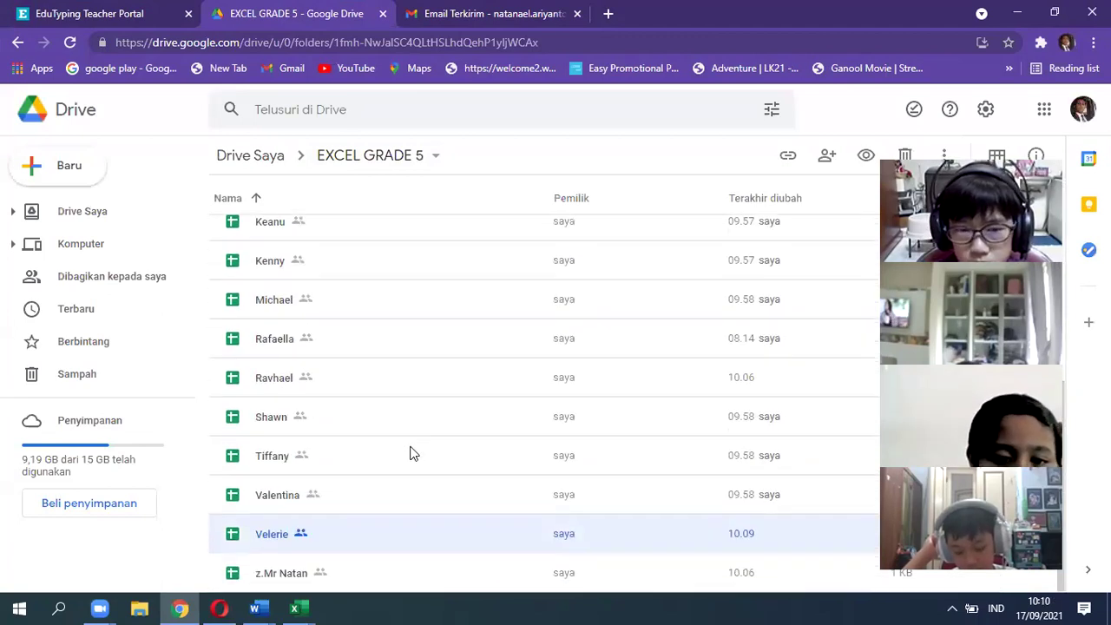
scroll(413, 461, "up", 2)
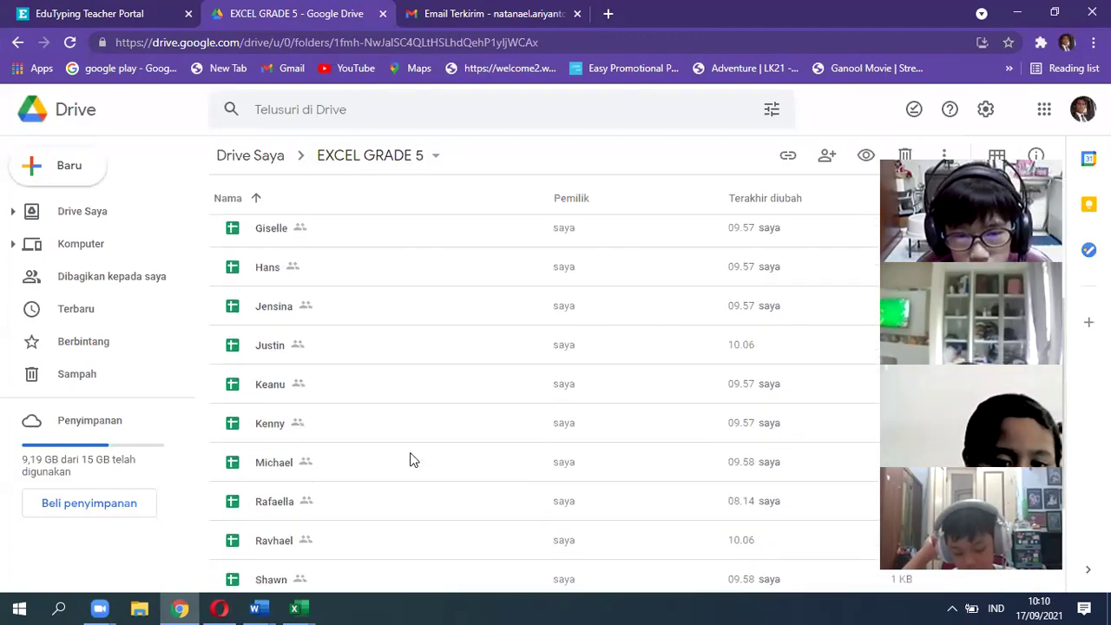
scroll(413, 460, "up", 2)
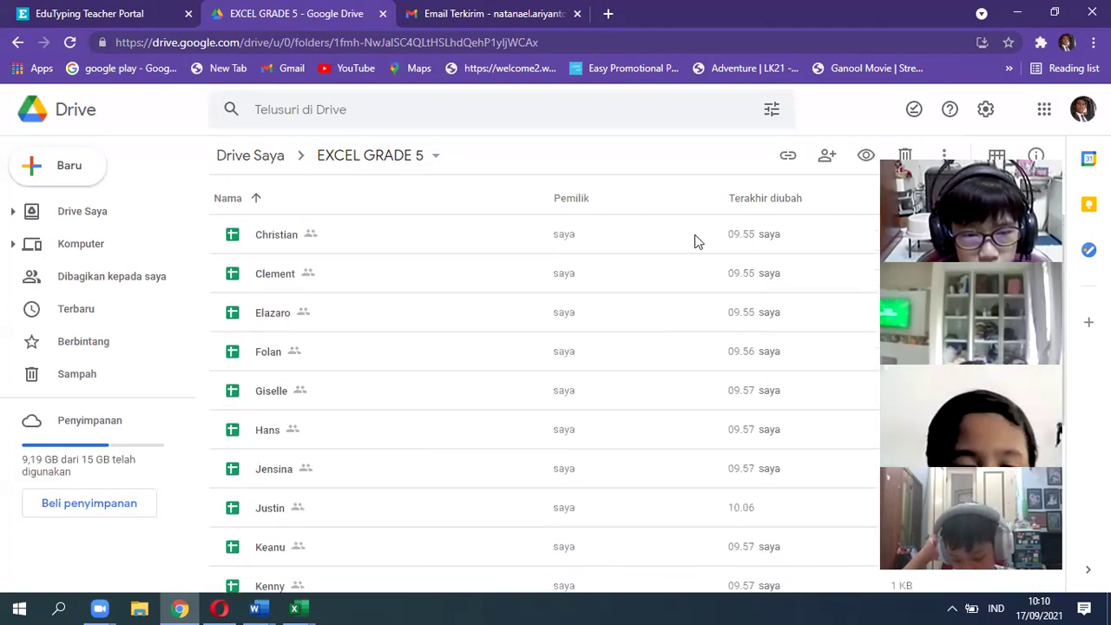
Minimise the Drive window, restore the Excel Grade 5 spreadsheet in Opera and select A3.
left_click(1017, 12)
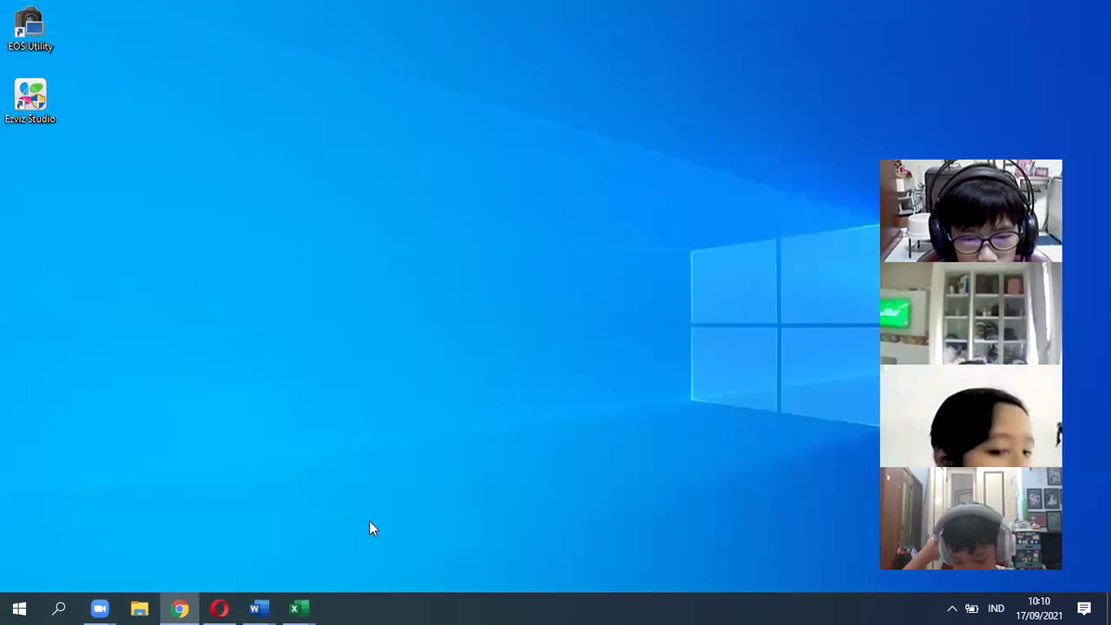
mouse_move(267, 607)
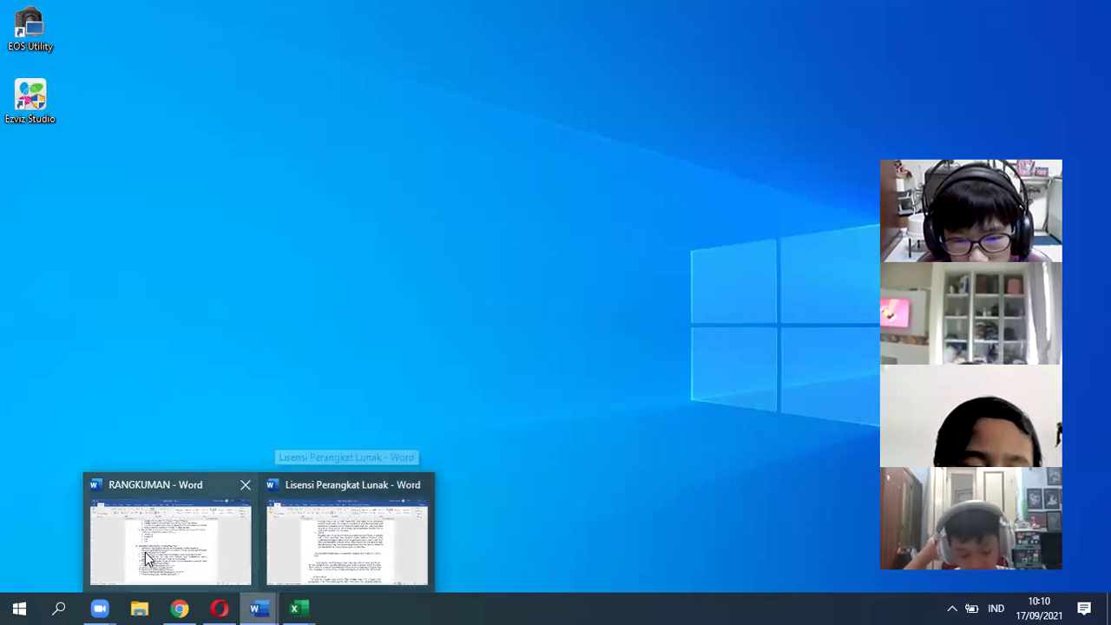
left_click(232, 606)
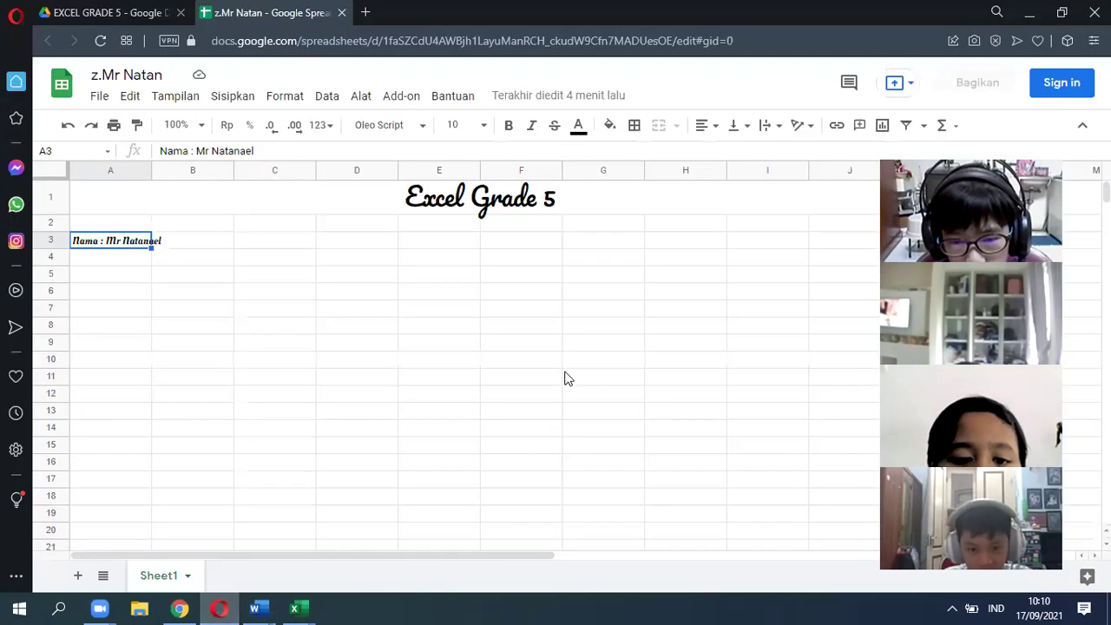
left_click(566, 378)
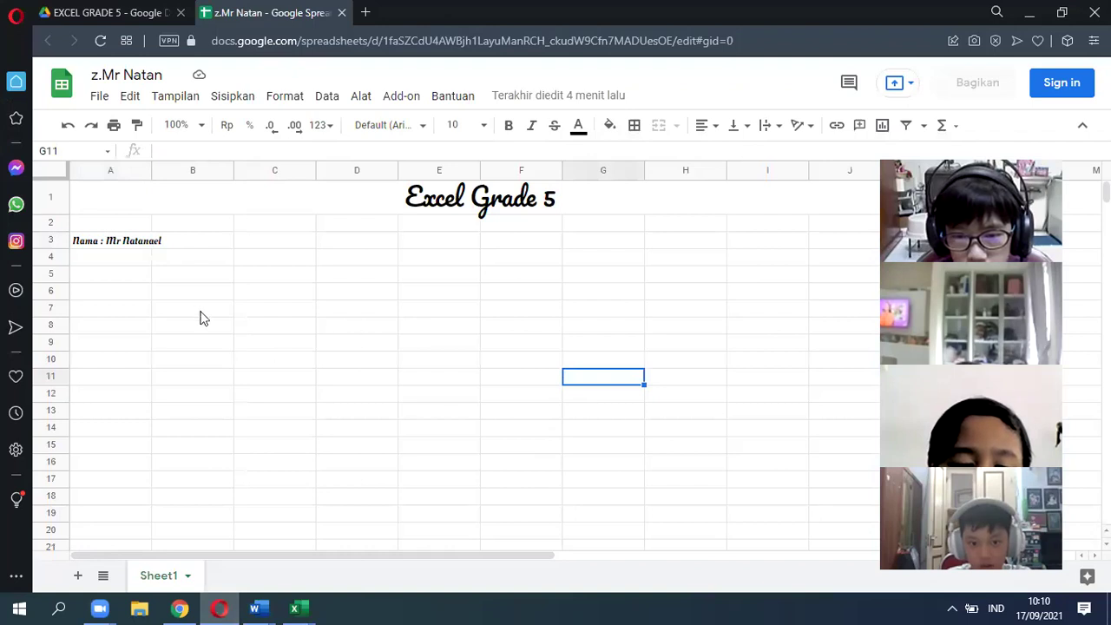
left_click(96, 249)
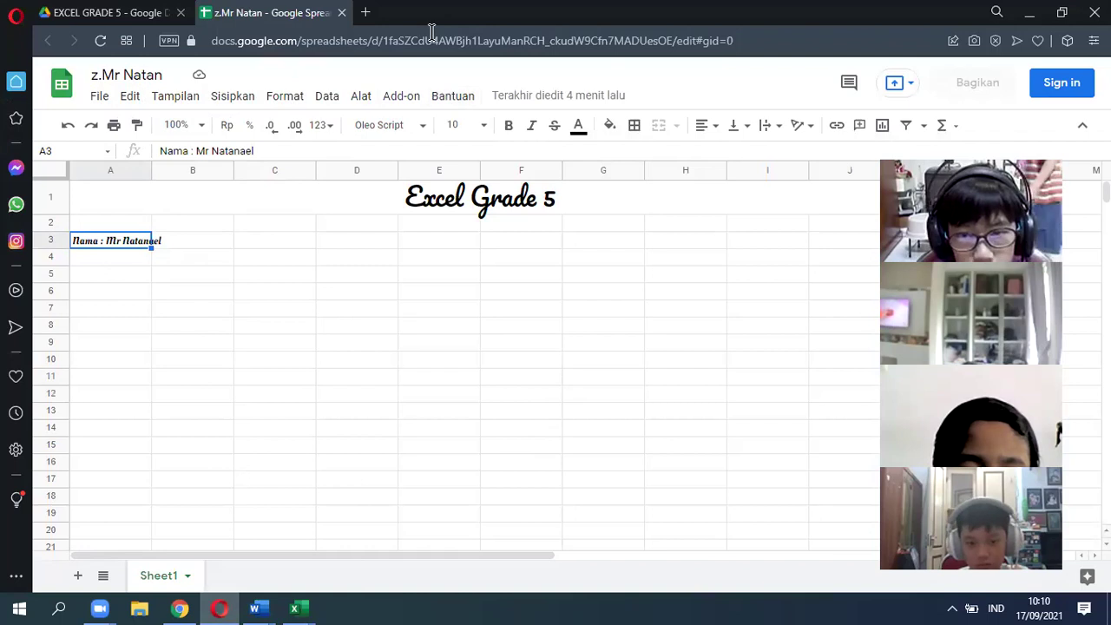
left_click(101, 99)
left_click(102, 100)
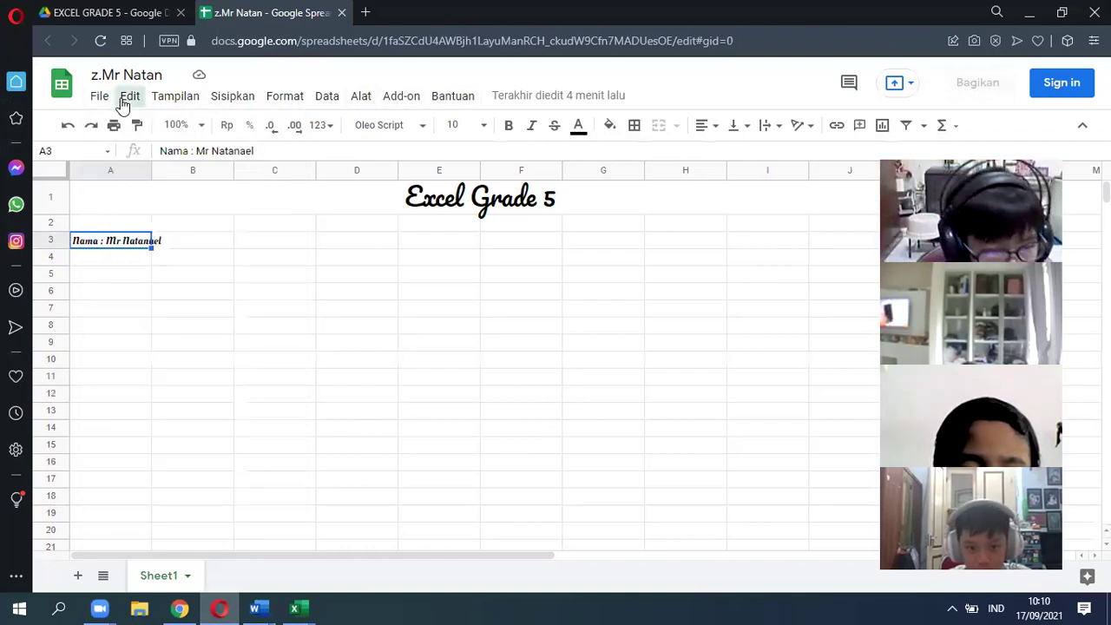
left_click(170, 99)
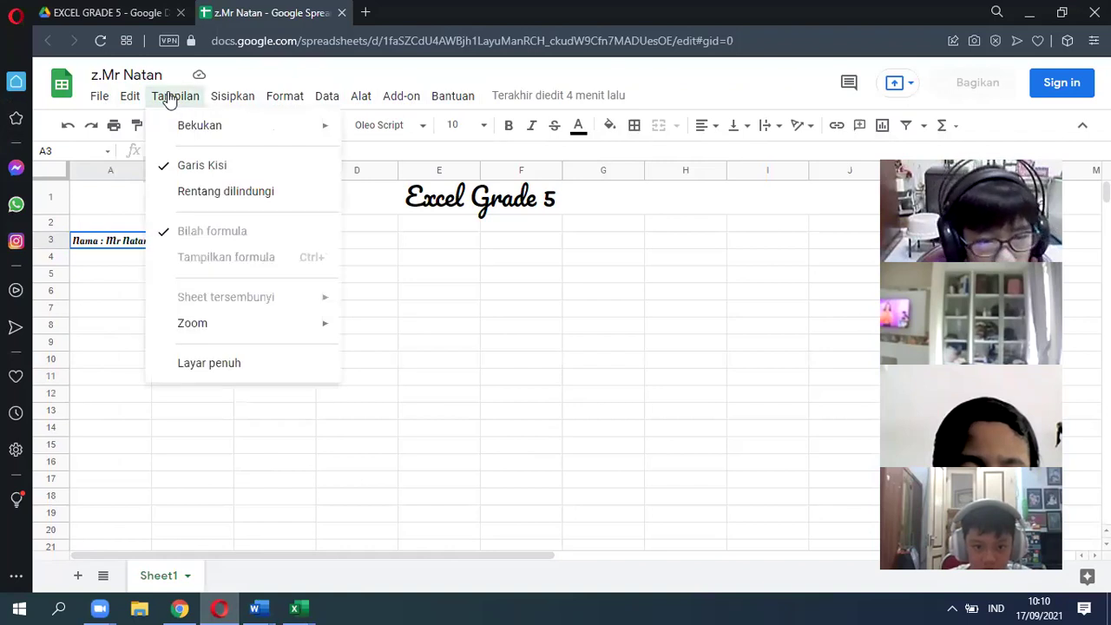
left_click(226, 99)
left_click(282, 100)
mouse_move(339, 101)
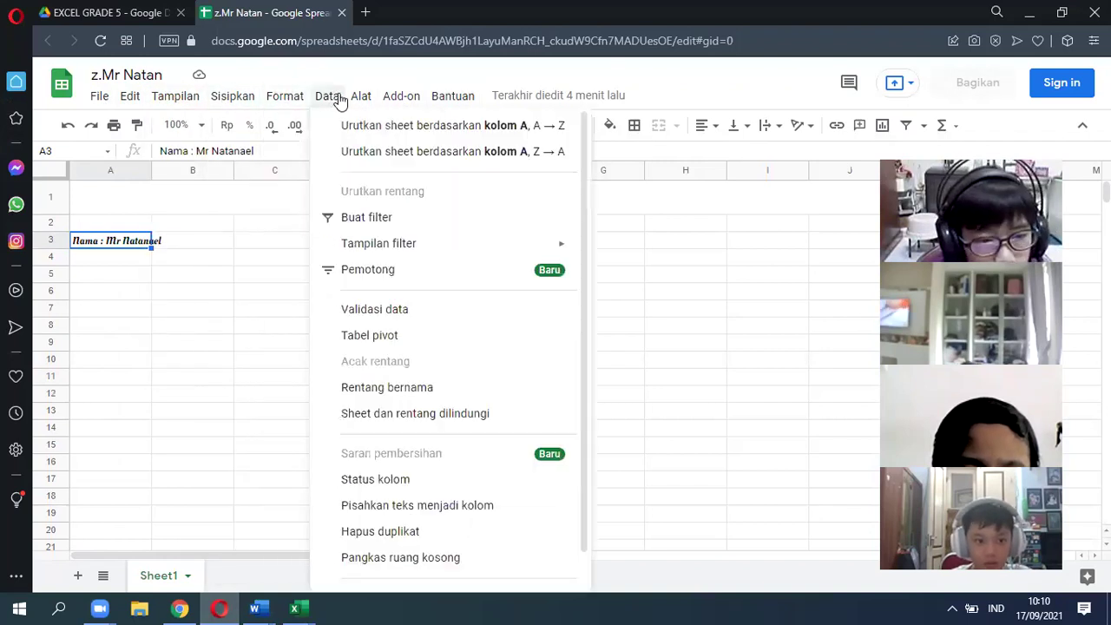
mouse_move(441, 110)
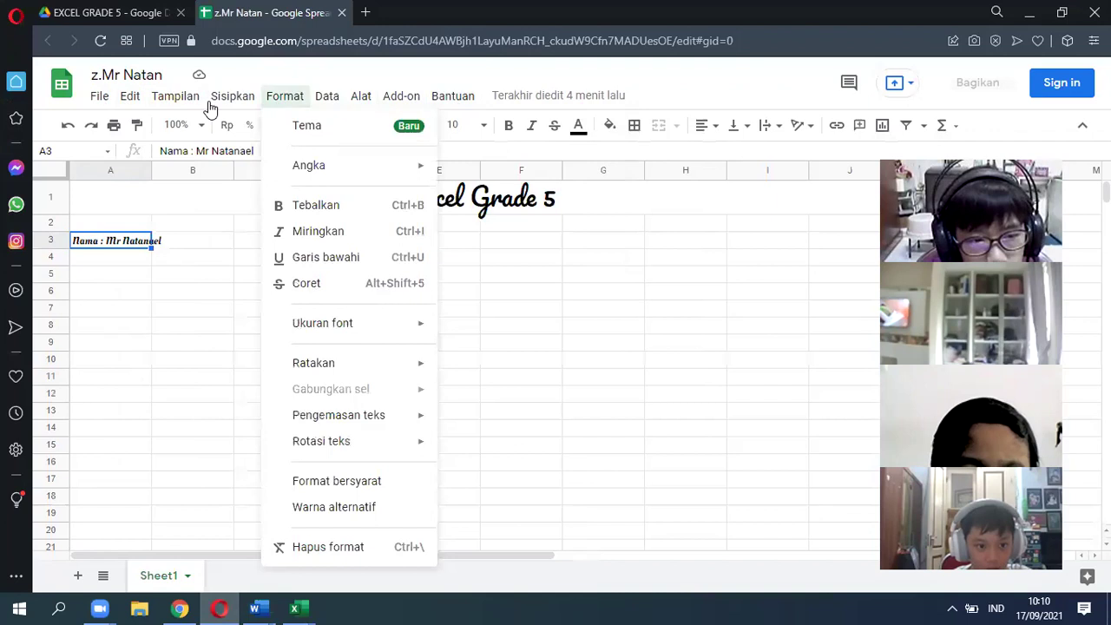
mouse_move(95, 113)
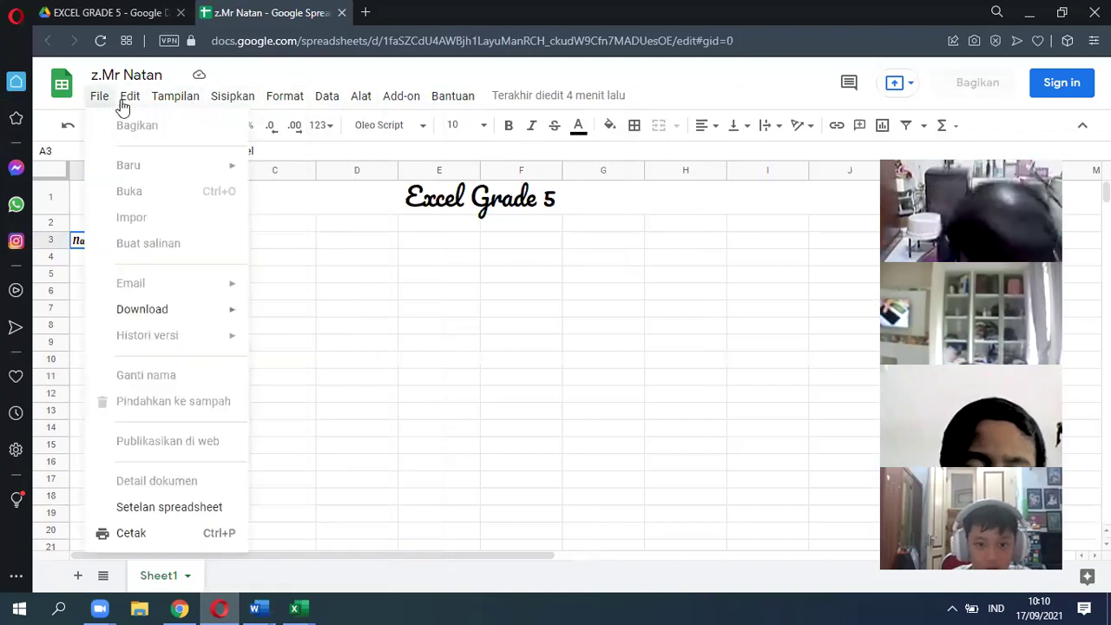
mouse_move(176, 97)
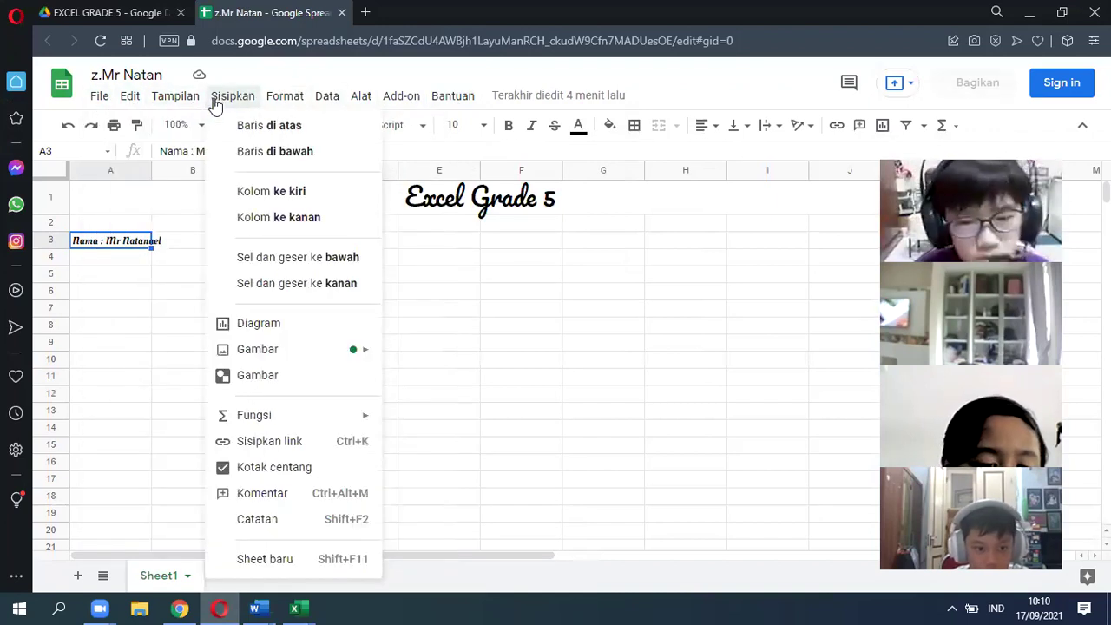
left_click(524, 318)
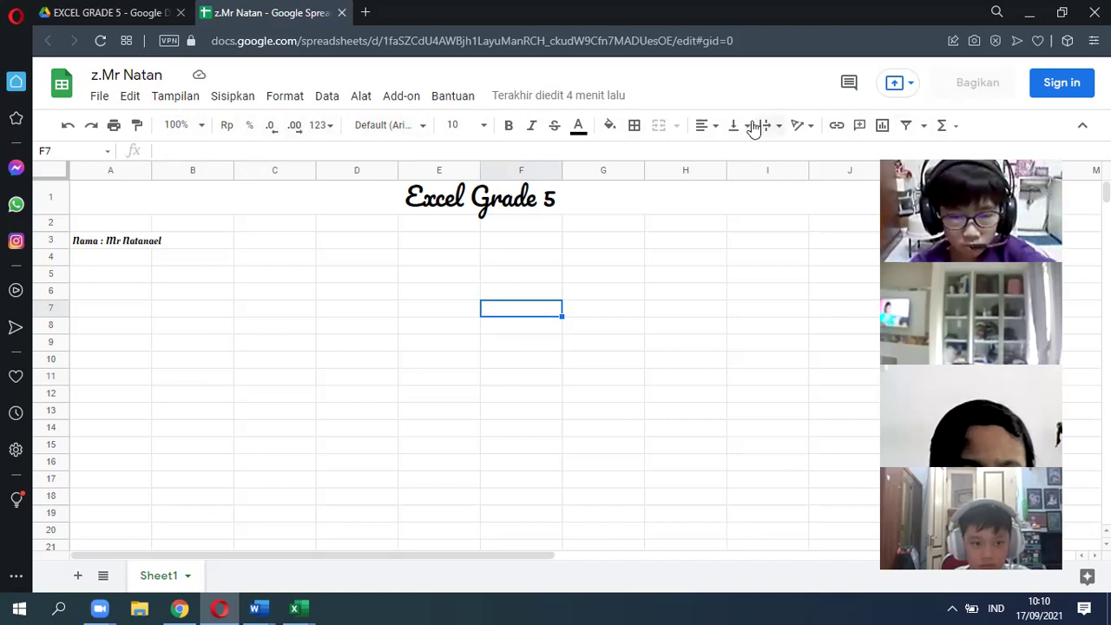
Enter the Excel Grade 5 title cell and select all of its text.
left_click(393, 263)
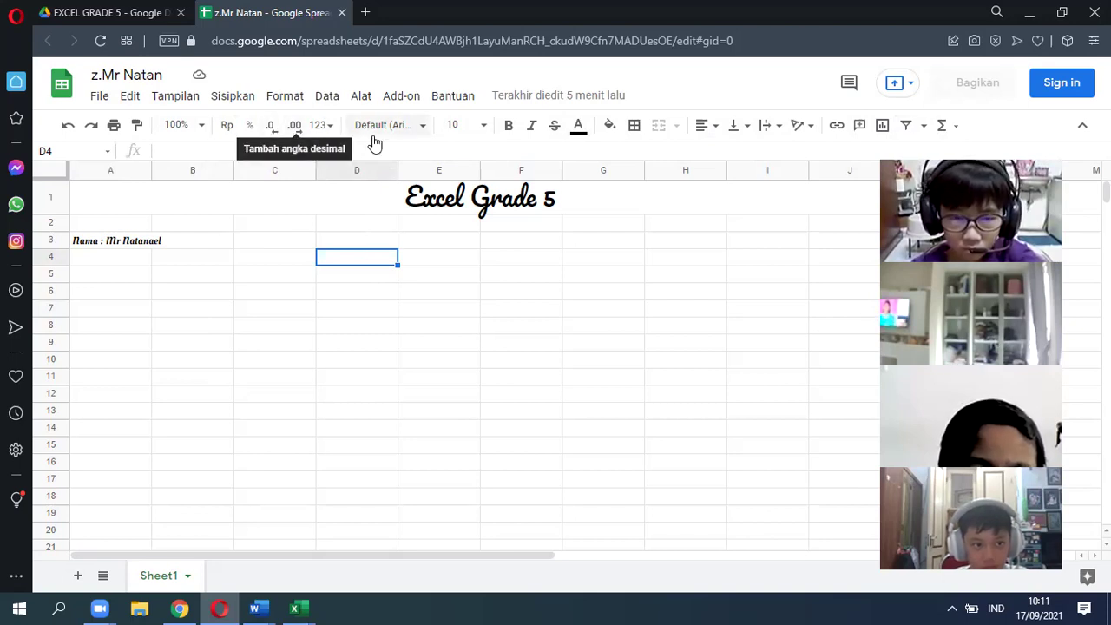
left_click(429, 131)
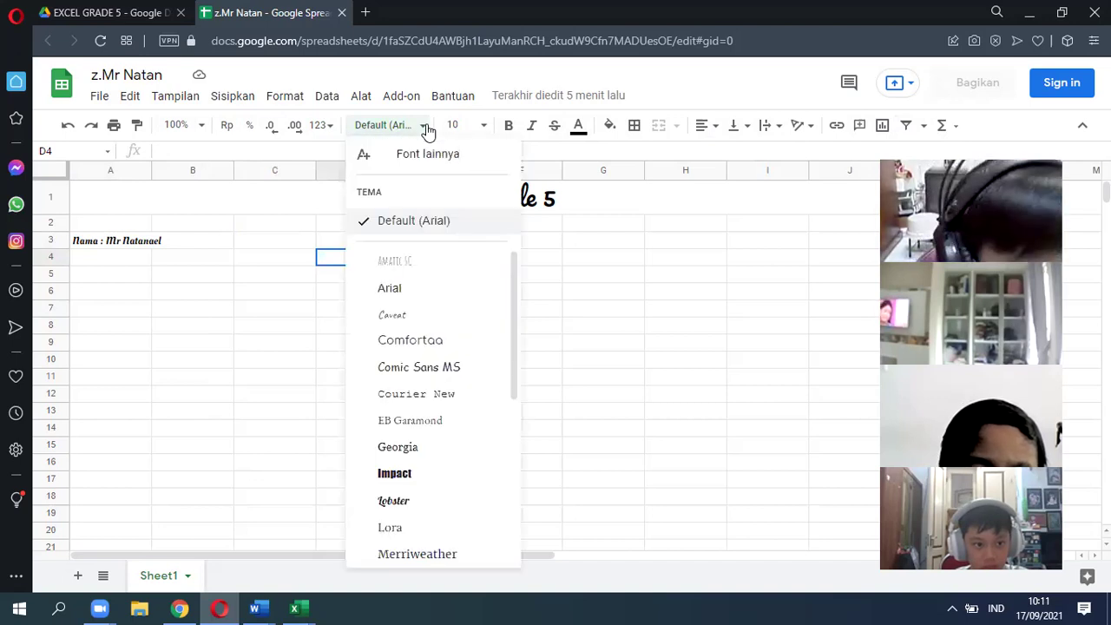
scroll(427, 330, "down", 4)
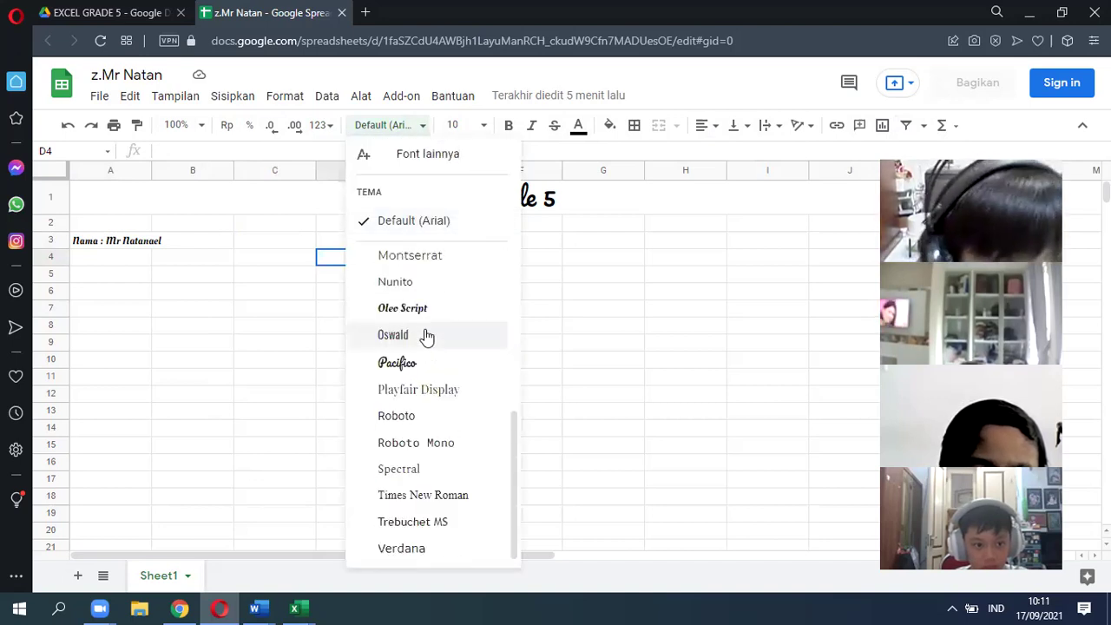
left_click(308, 347)
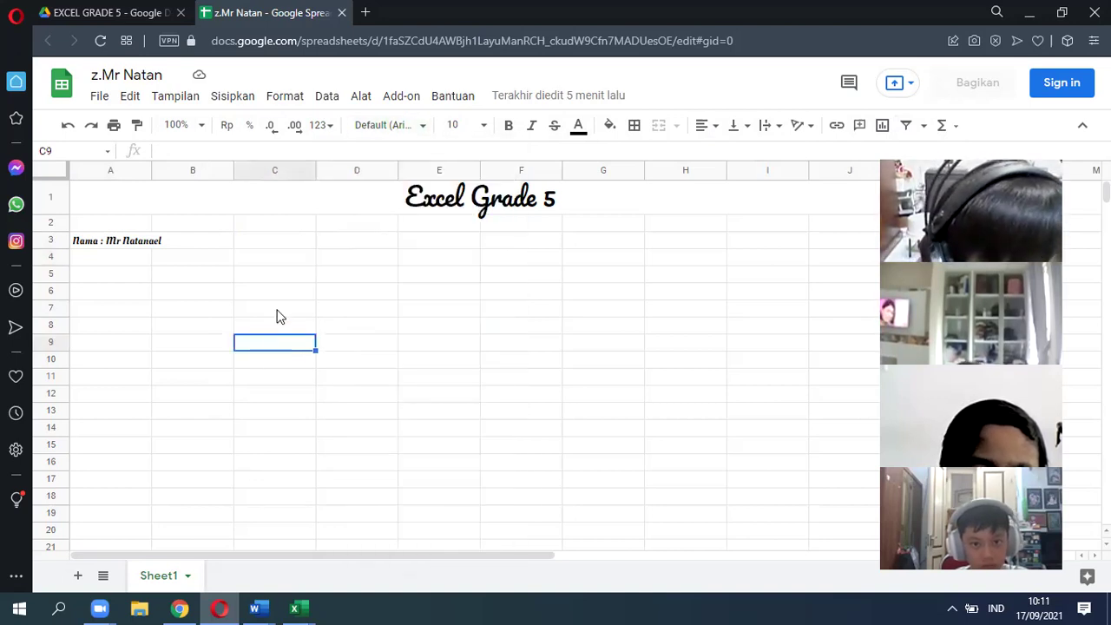
double_click(421, 203)
key("ctrl+a")
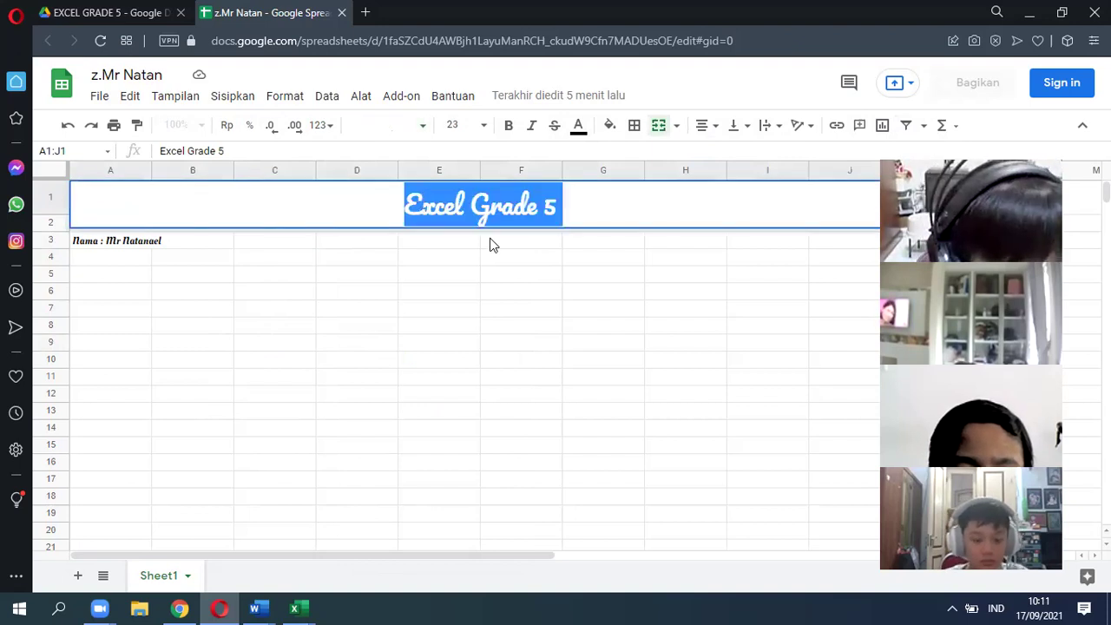
Add Permanent Marker to the available fonts through the more-fonts dialog.
left_click(424, 130)
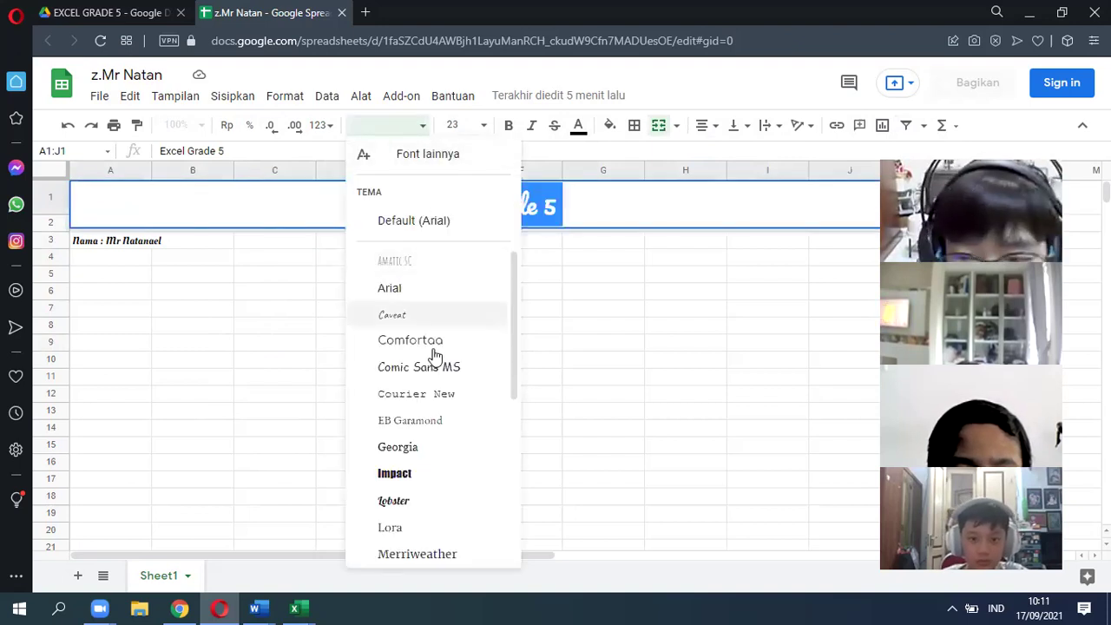
scroll(447, 454, "down", 2)
scroll(427, 459, "down", 2)
scroll(408, 486, "up", 4)
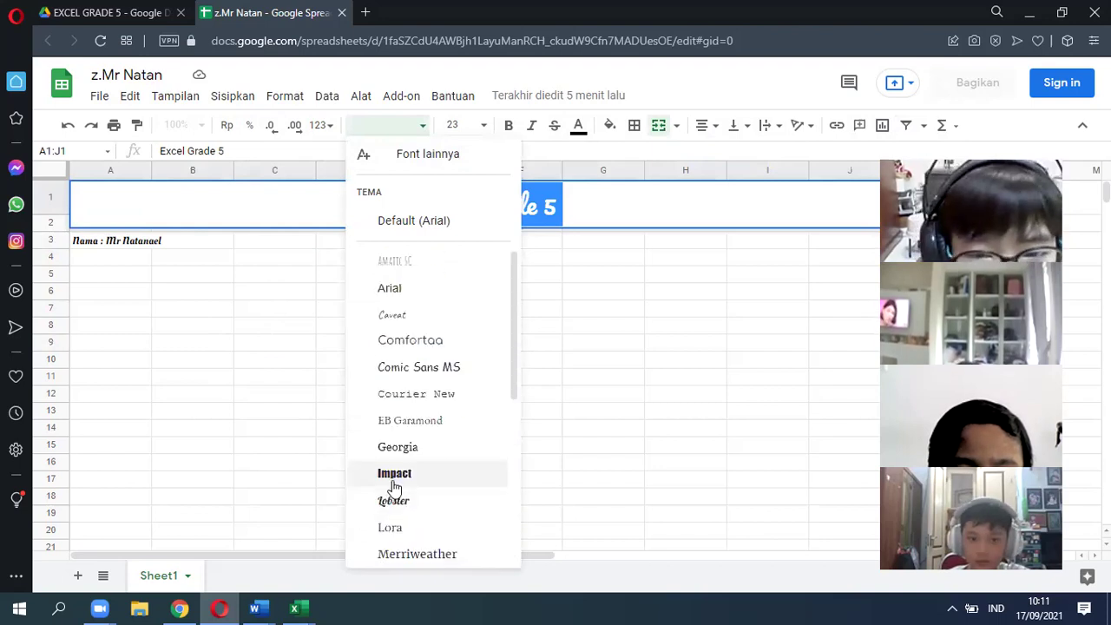
left_click(380, 156)
scroll(509, 298, "down", 3)
scroll(509, 298, "down", 3)
scroll(509, 298, "down", 3)
scroll(509, 300, "down", 3)
scroll(509, 301, "down", 1)
scroll(509, 302, "down", 3)
scroll(507, 301, "down", 3)
scroll(507, 301, "down", 3)
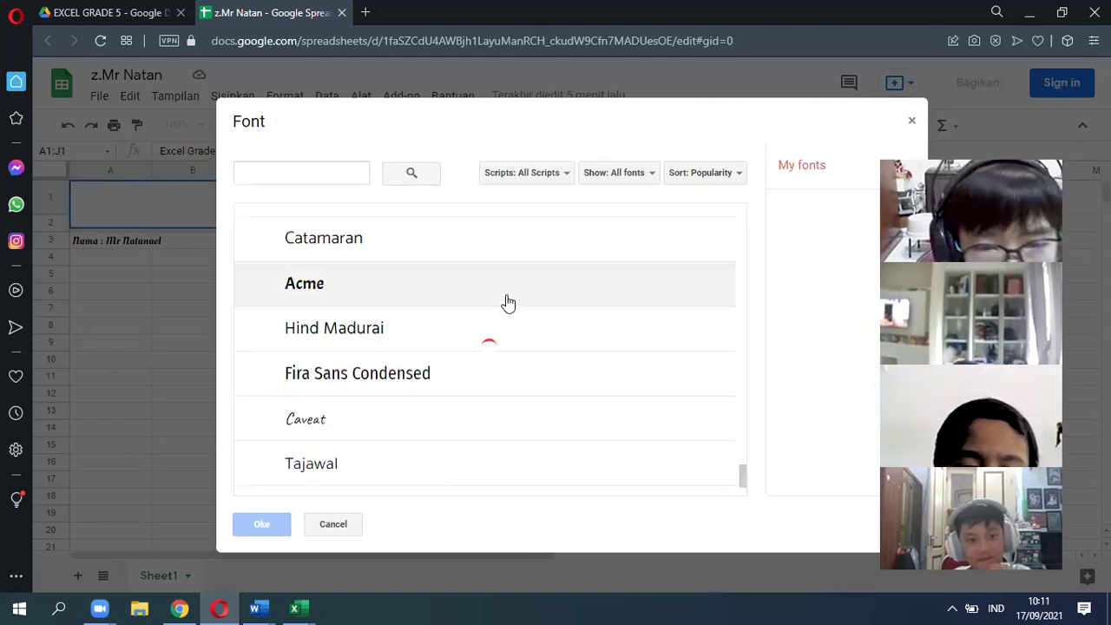
scroll(469, 286, "up", 3)
left_click(390, 256)
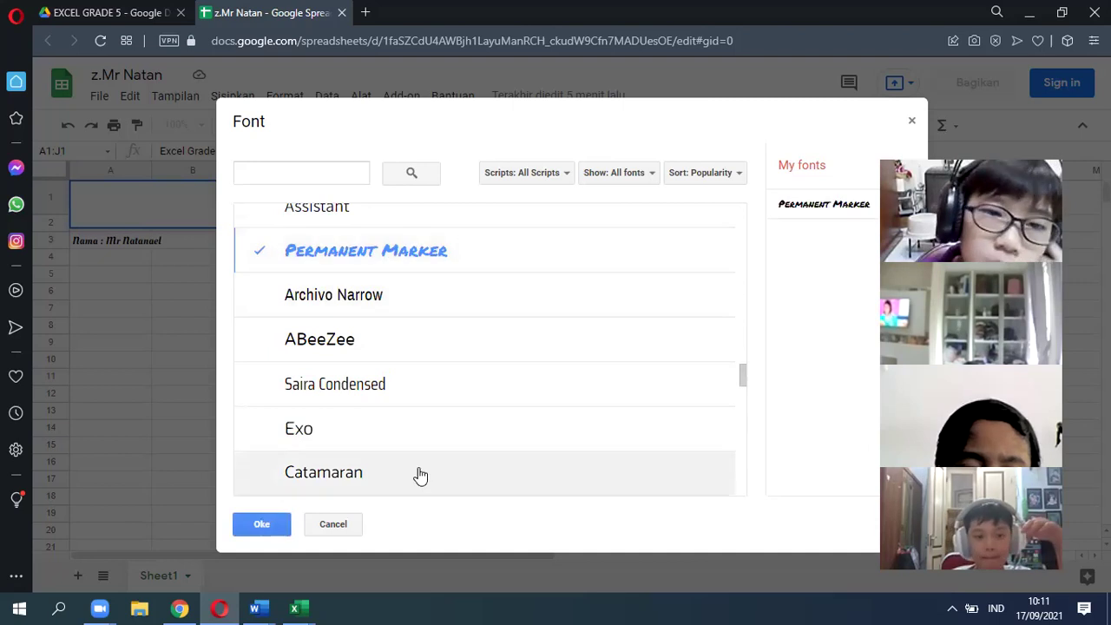
left_click(261, 525)
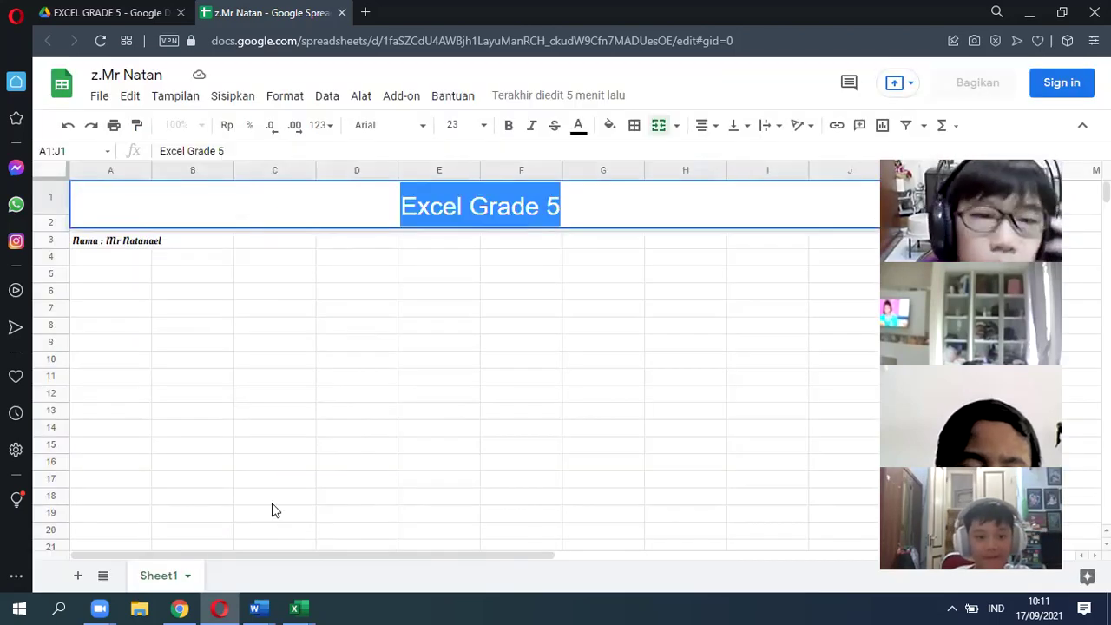
Apply Permanent Marker to the Excel Grade 5 title.
left_click(416, 132)
left_click(415, 286)
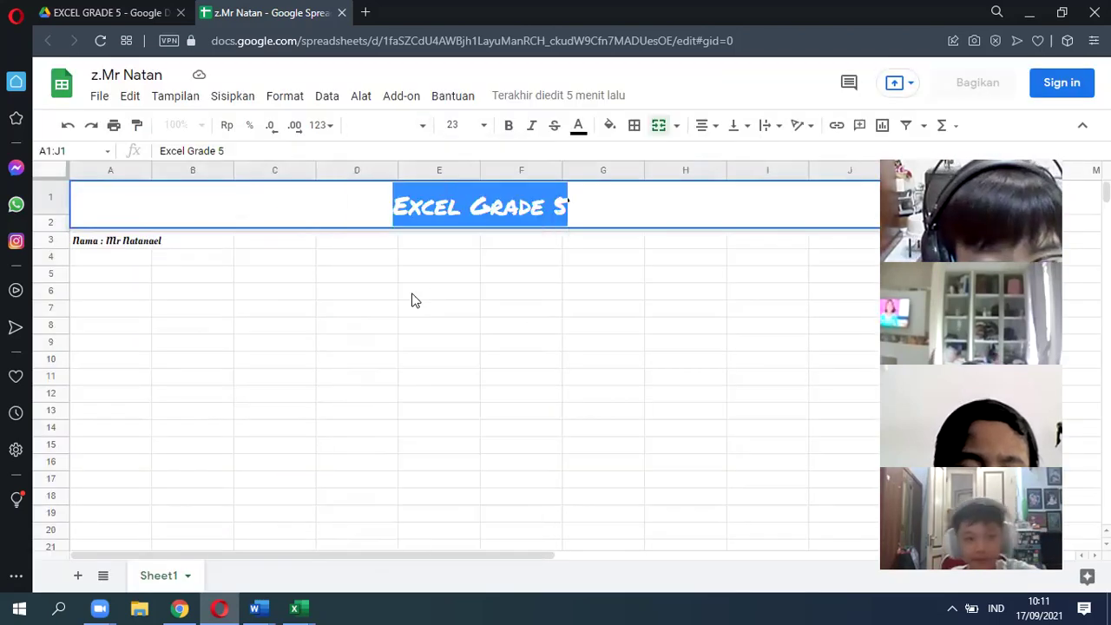
left_click(538, 277)
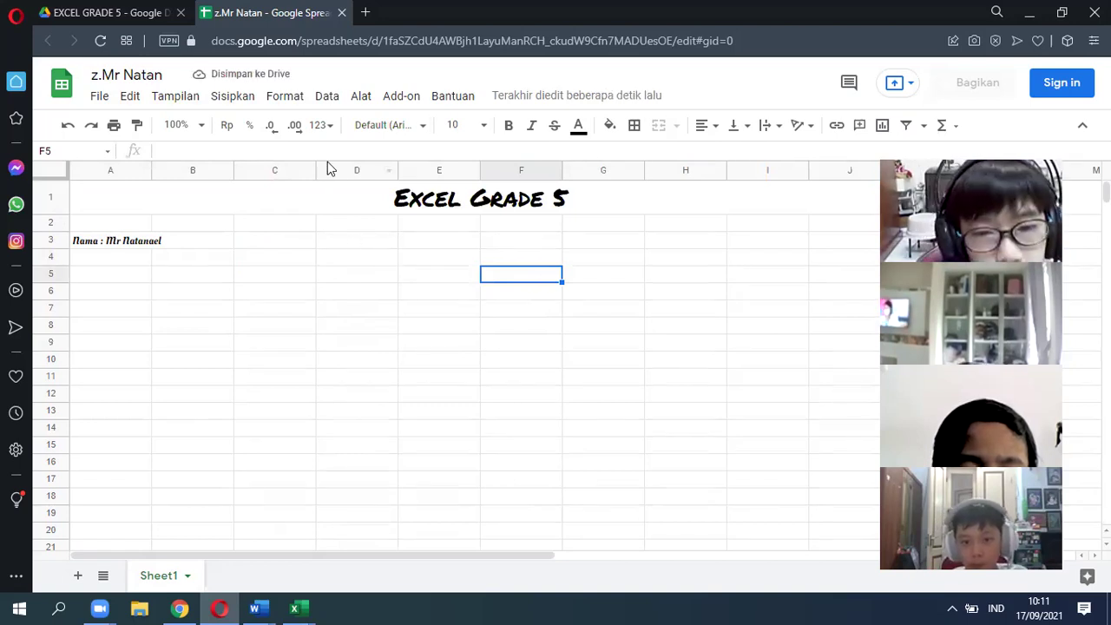
Set the Oleo Script name line in cell A3 to font size 12.
left_click(350, 278)
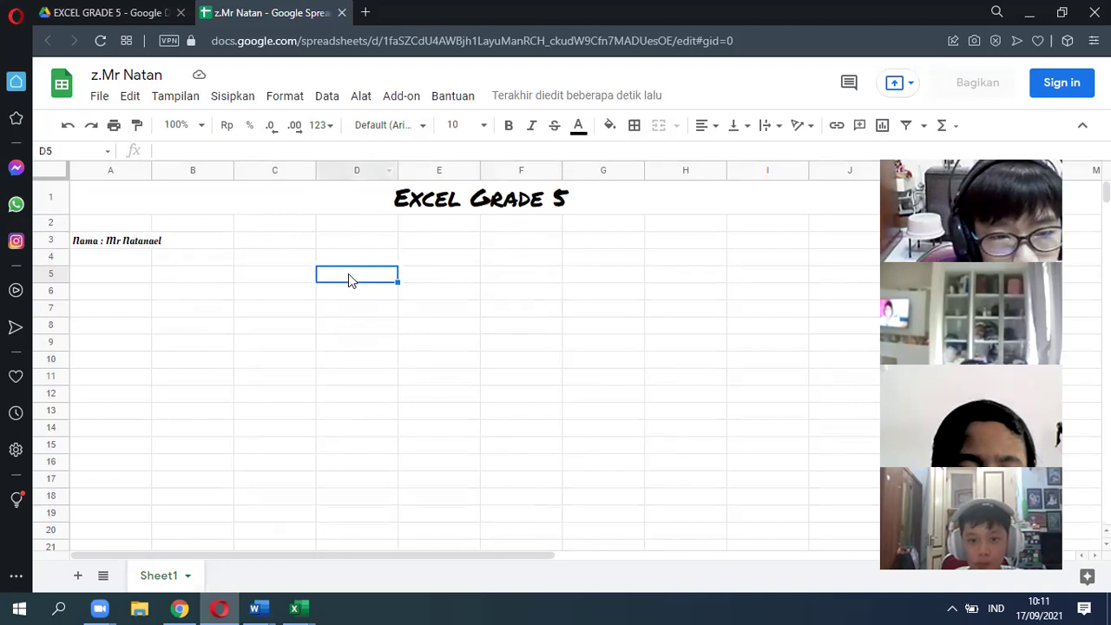
left_click(488, 217)
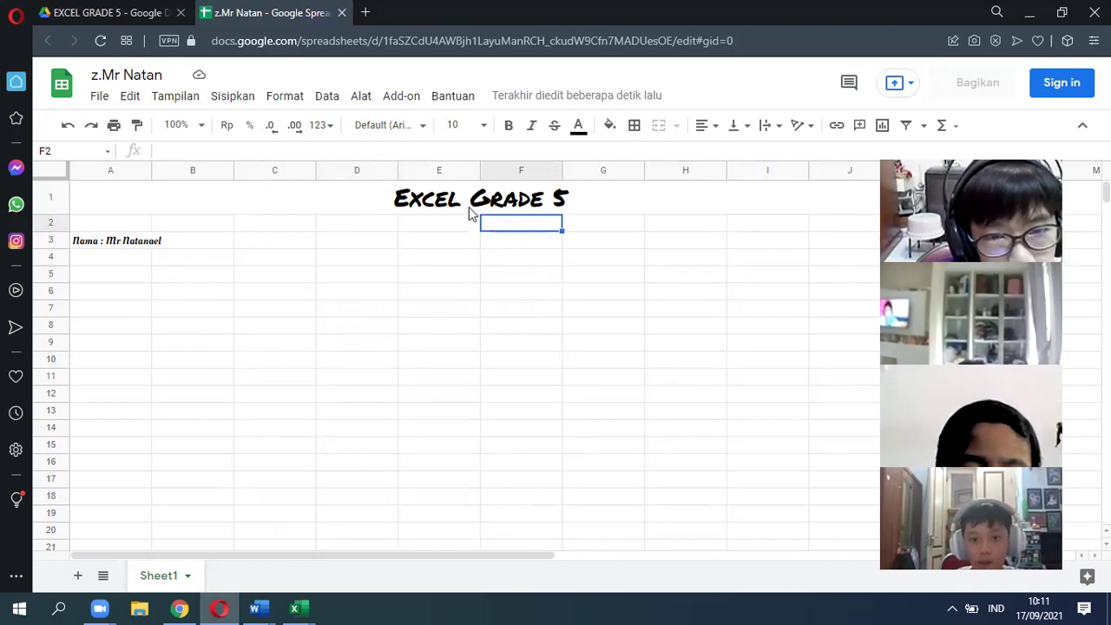
left_click(102, 246)
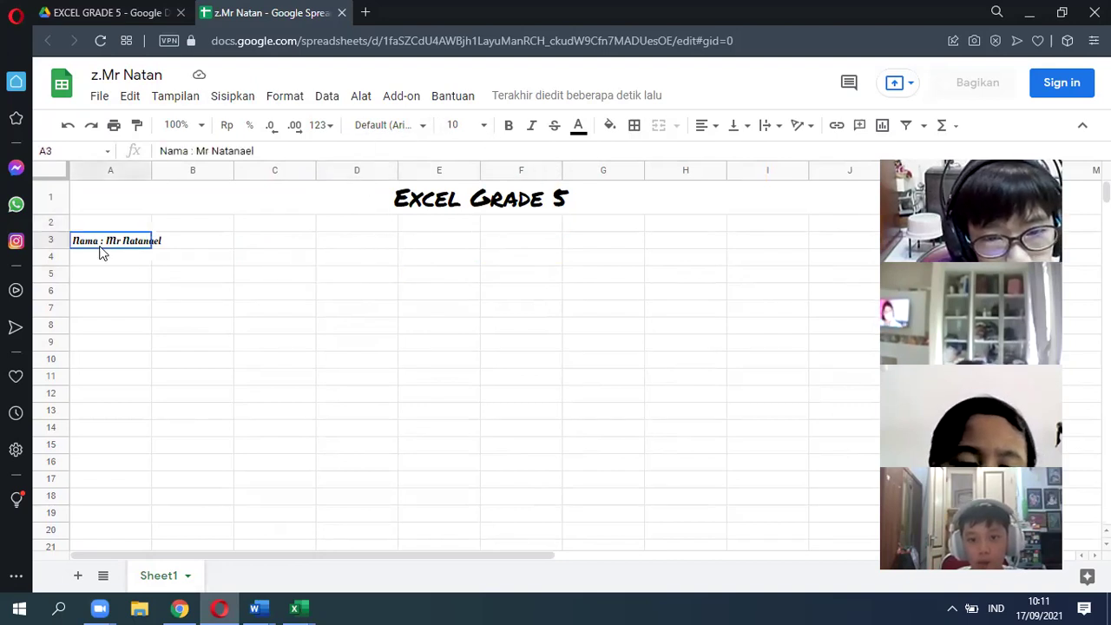
left_click(484, 125)
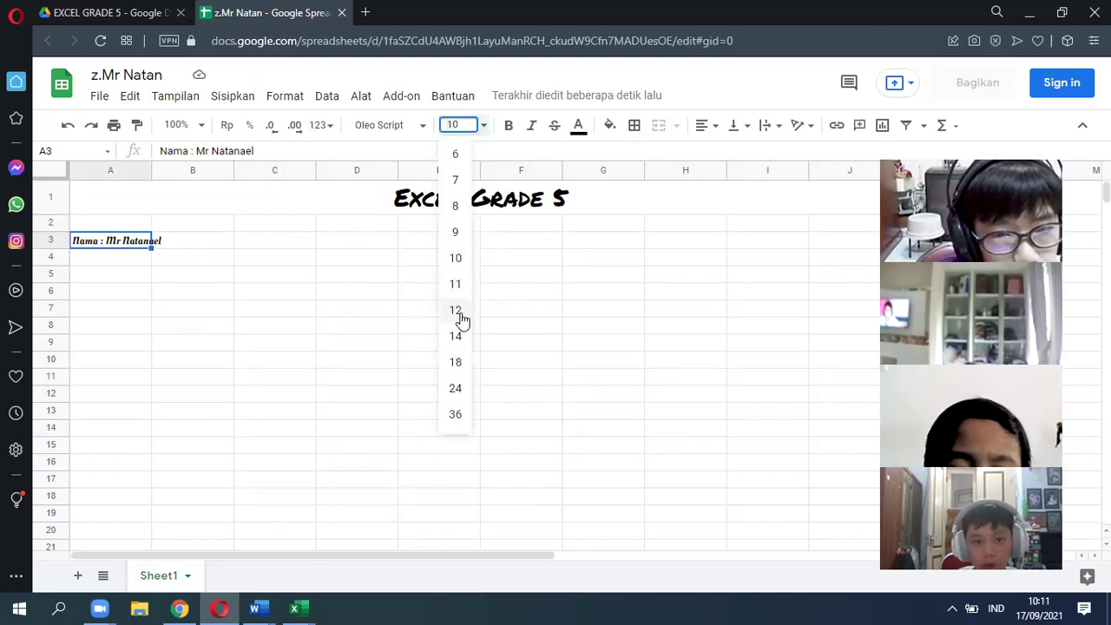
left_click(458, 314)
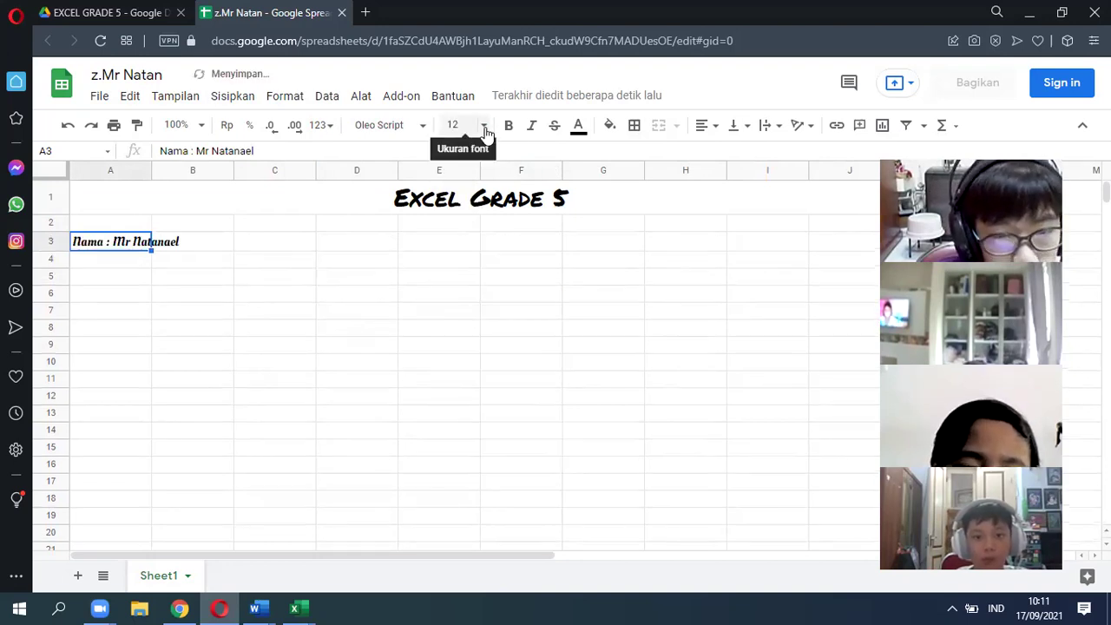
left_click(427, 258)
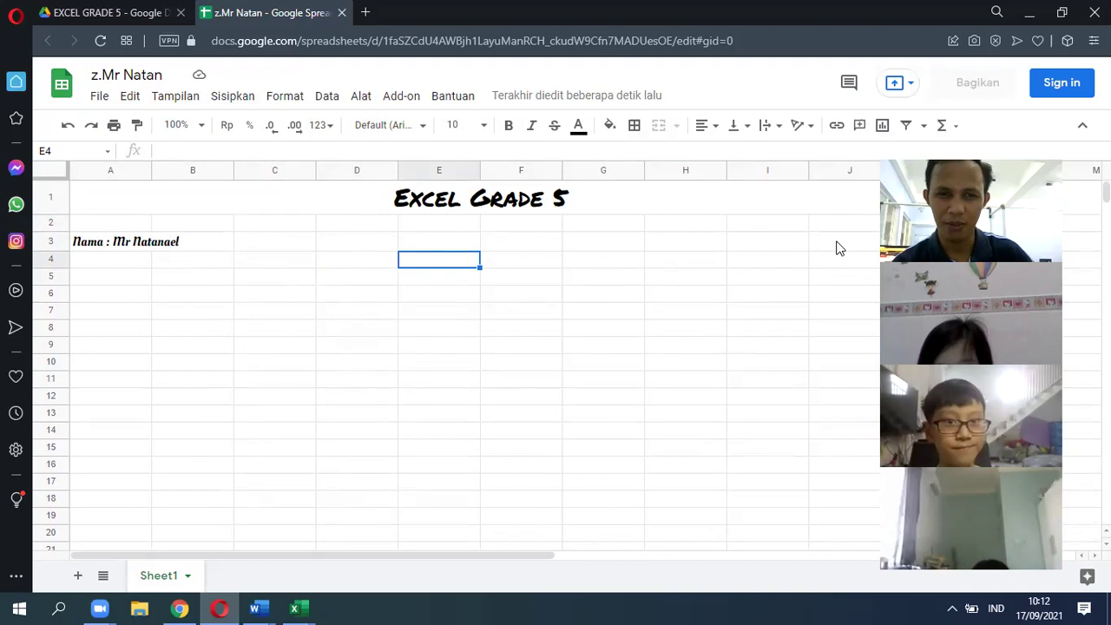
left_click(556, 306)
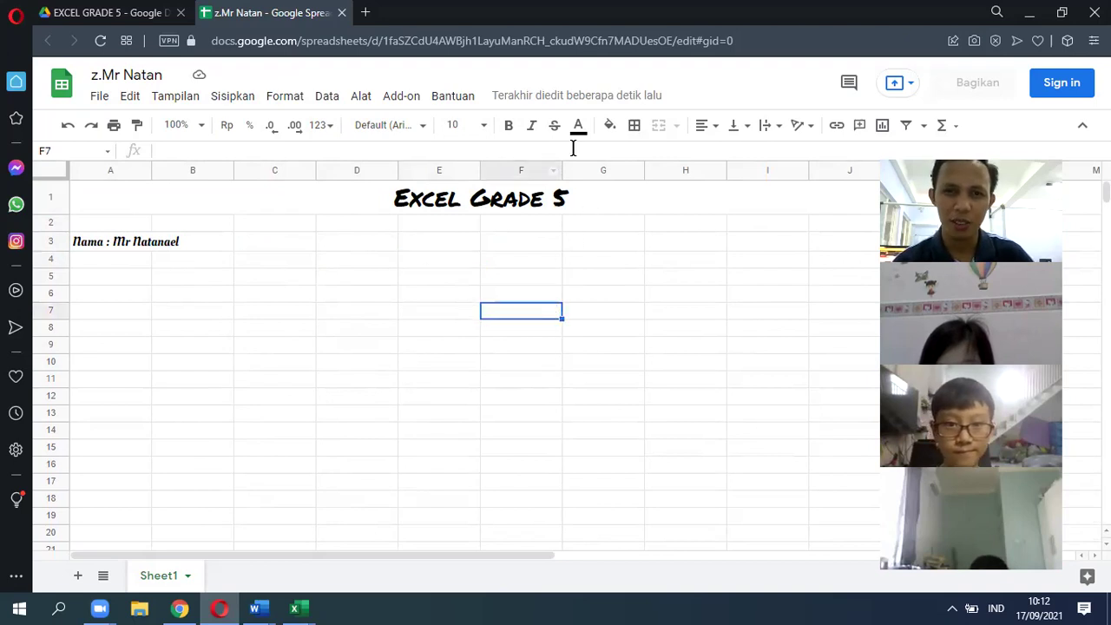
left_click(473, 263)
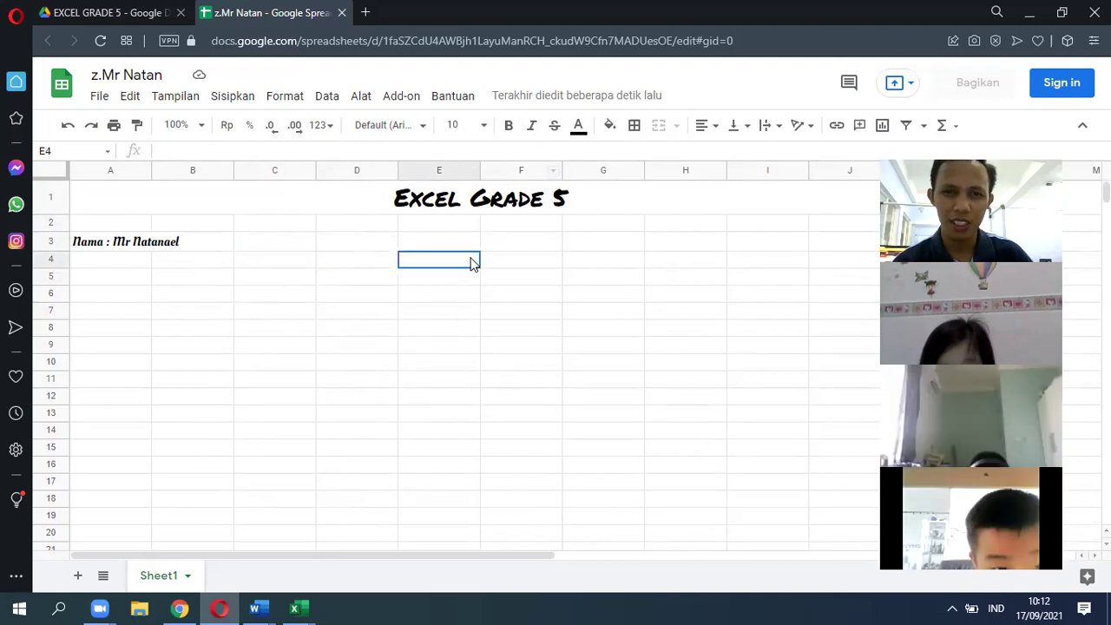
left_click(118, 278)
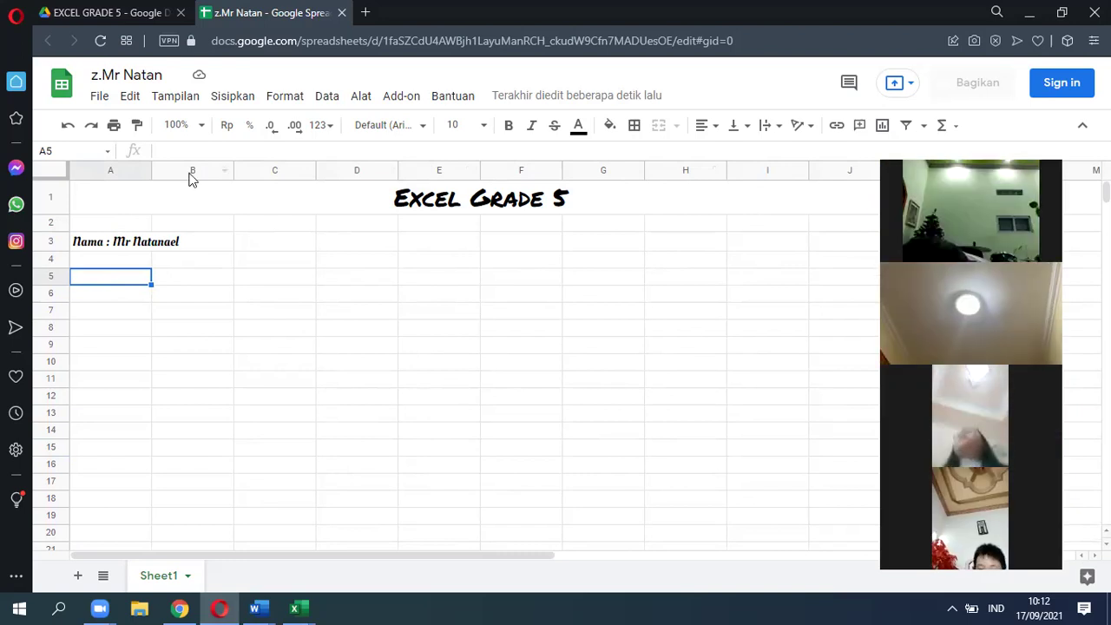
left_click(218, 301)
left_click(263, 347)
left_click(275, 246)
left_click(275, 281)
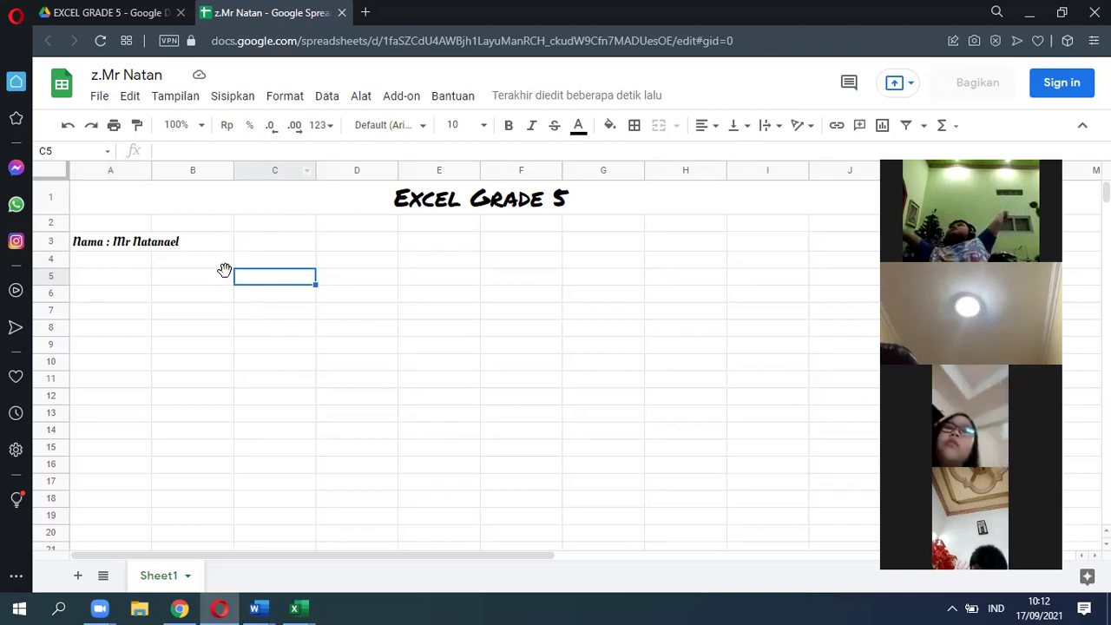
left_click(168, 317)
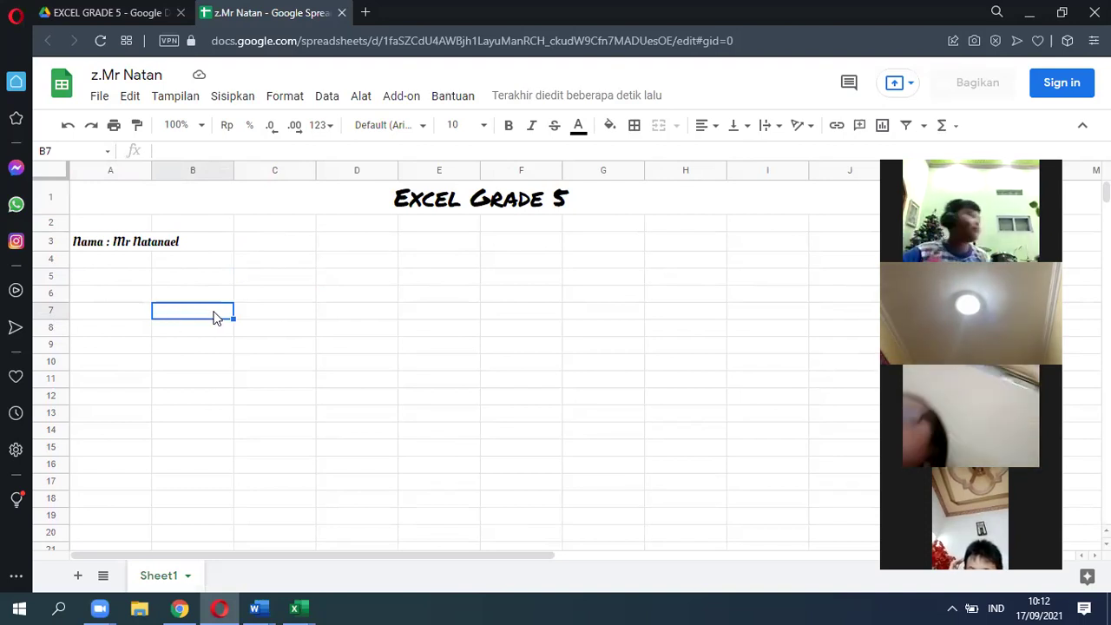
left_click(275, 327)
left_click(204, 301)
left_click_drag(205, 302, 275, 342)
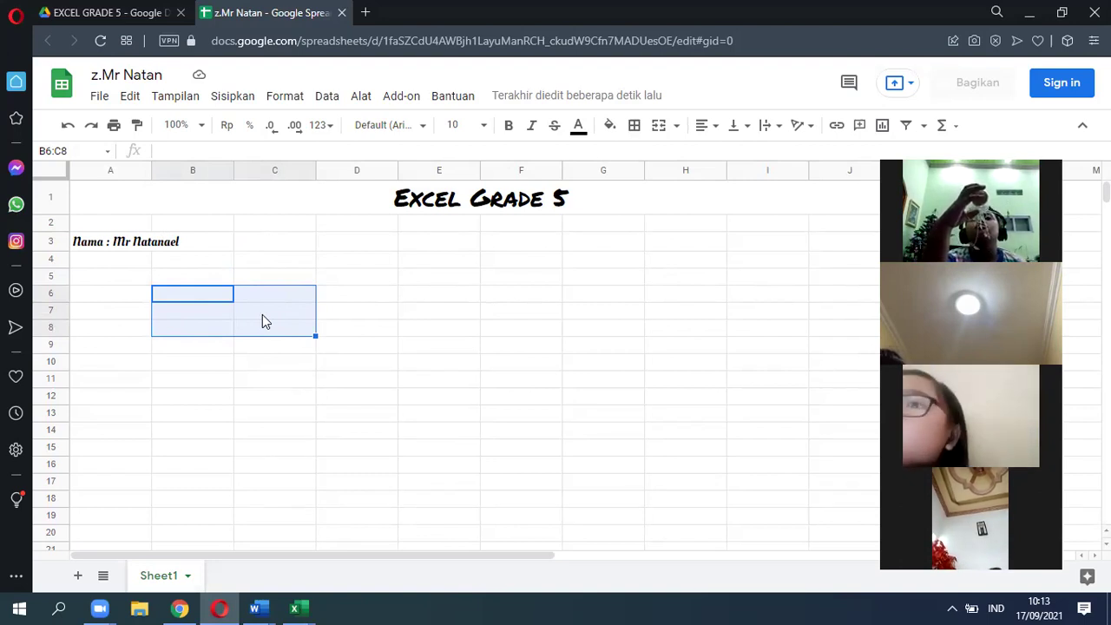
left_click(249, 362)
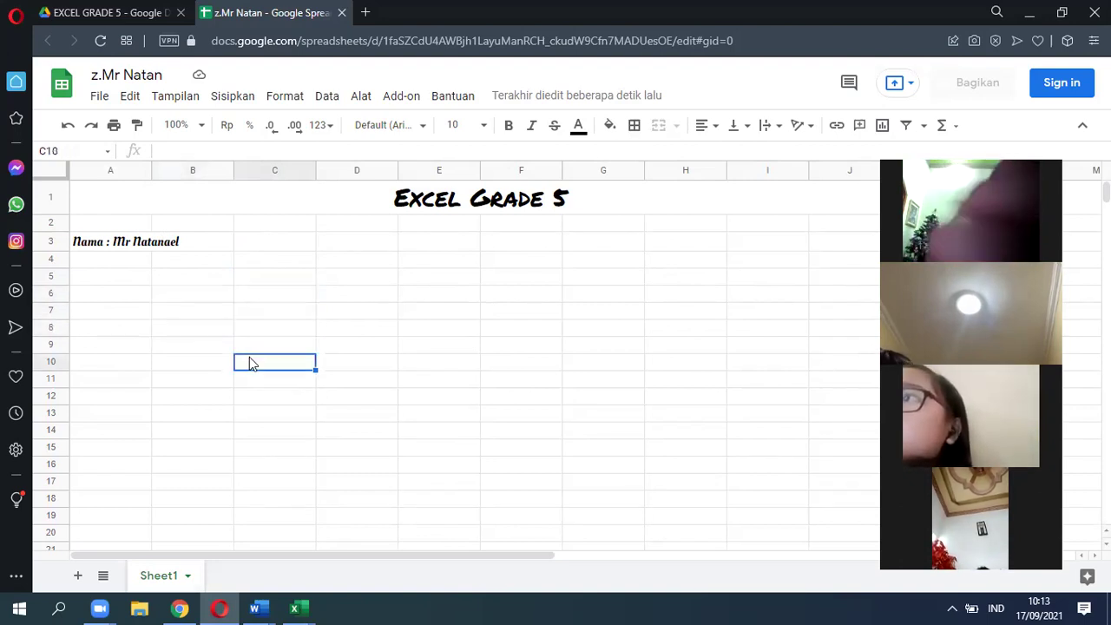
left_click(260, 295)
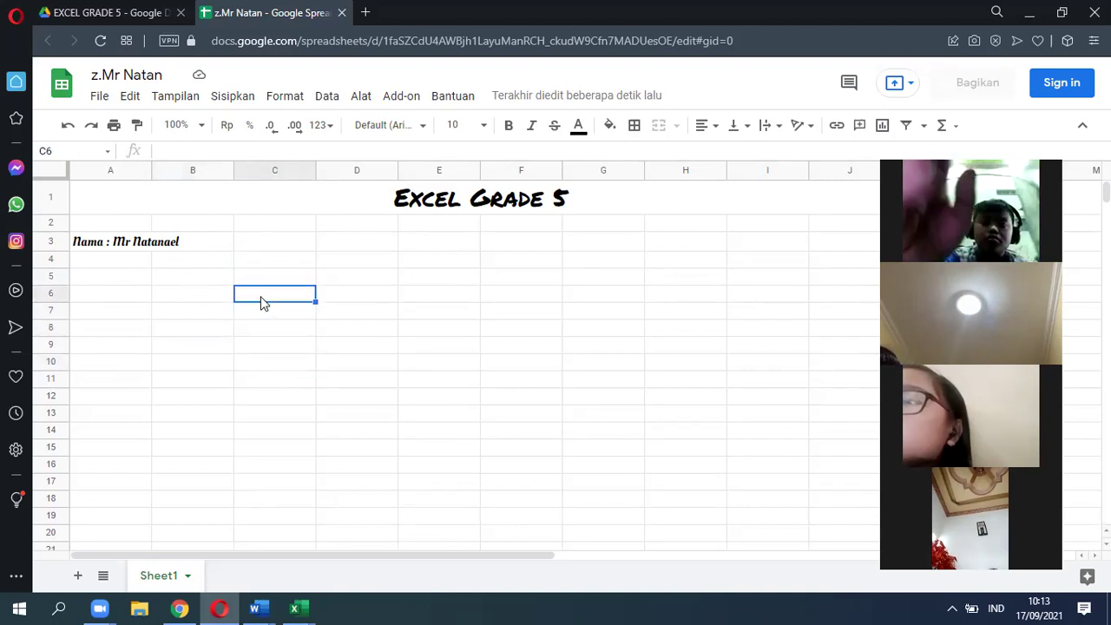
left_click_drag(131, 259, 312, 388)
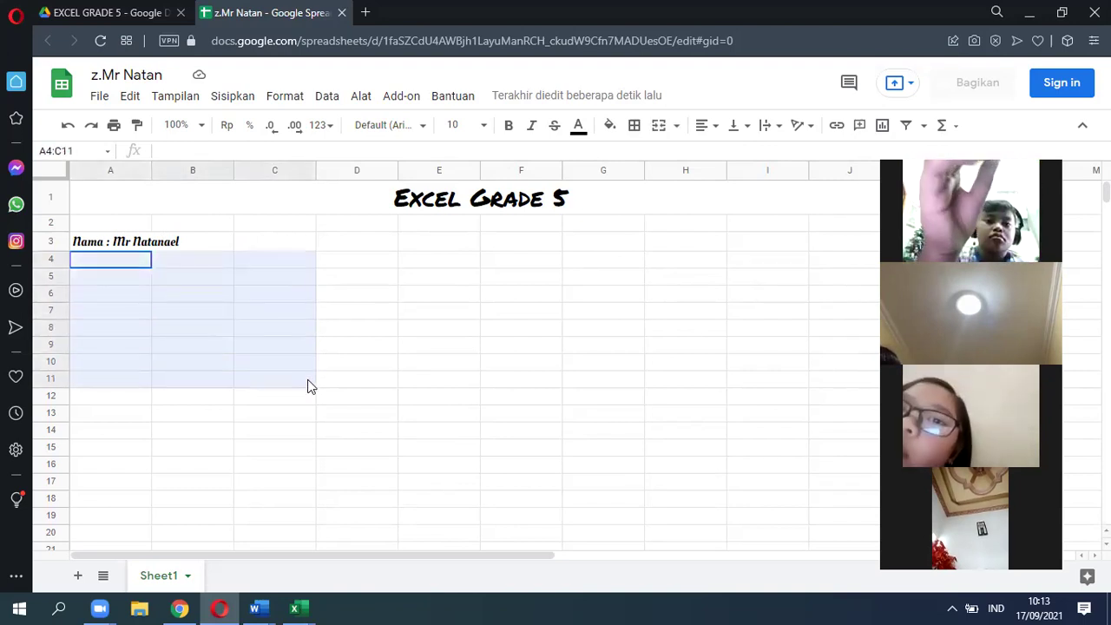
left_click(358, 383)
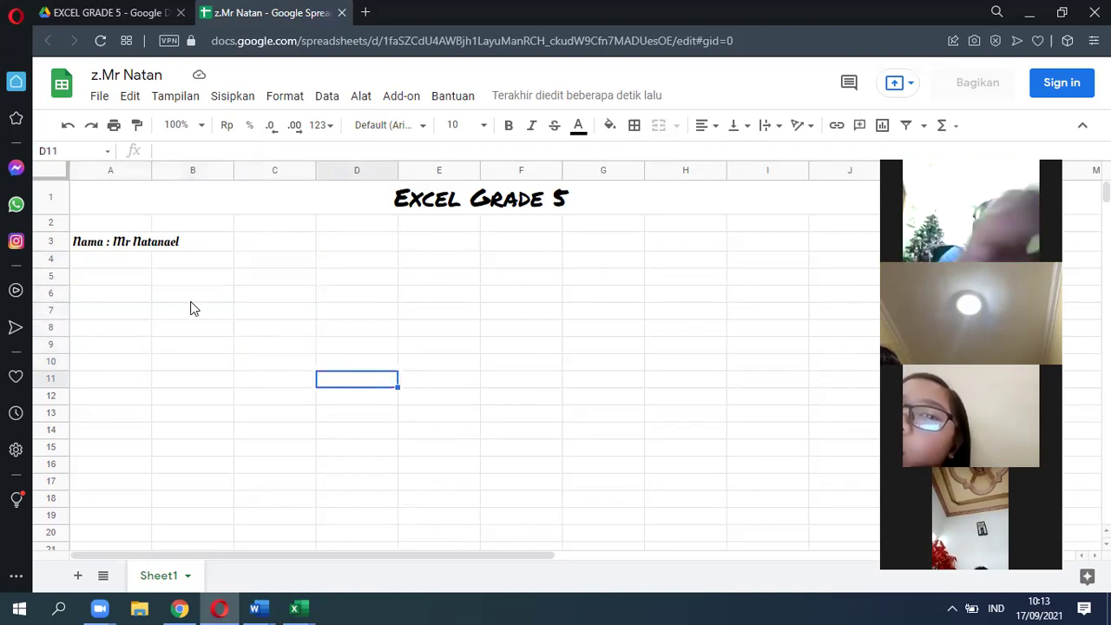
left_click(222, 299)
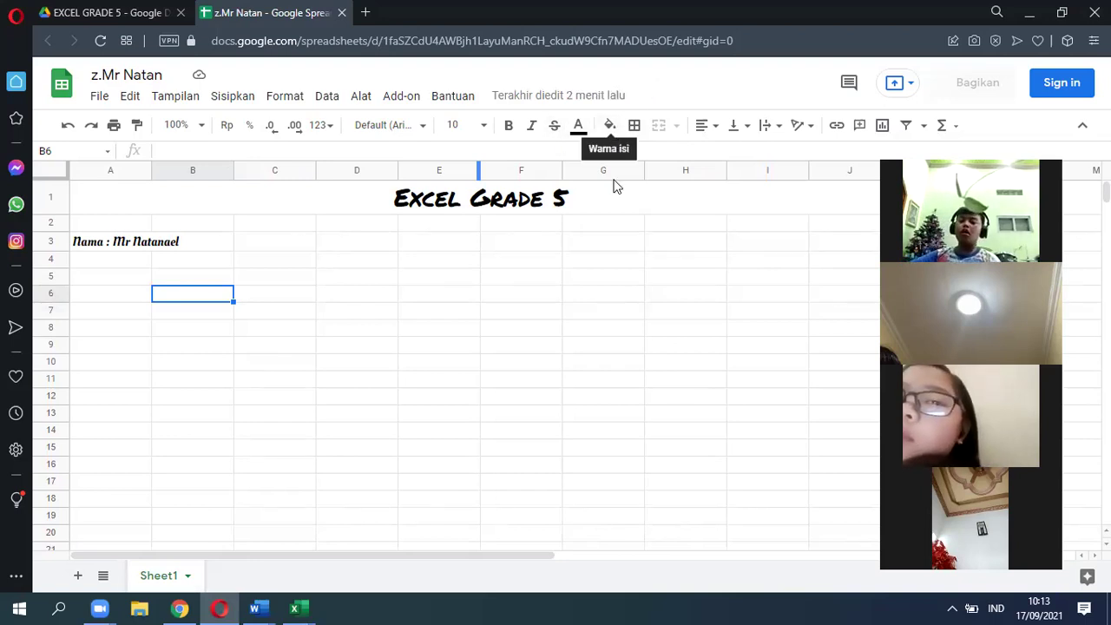
Colour the Excel Grade 5 title text blue.
left_click(503, 205)
double_click(431, 205)
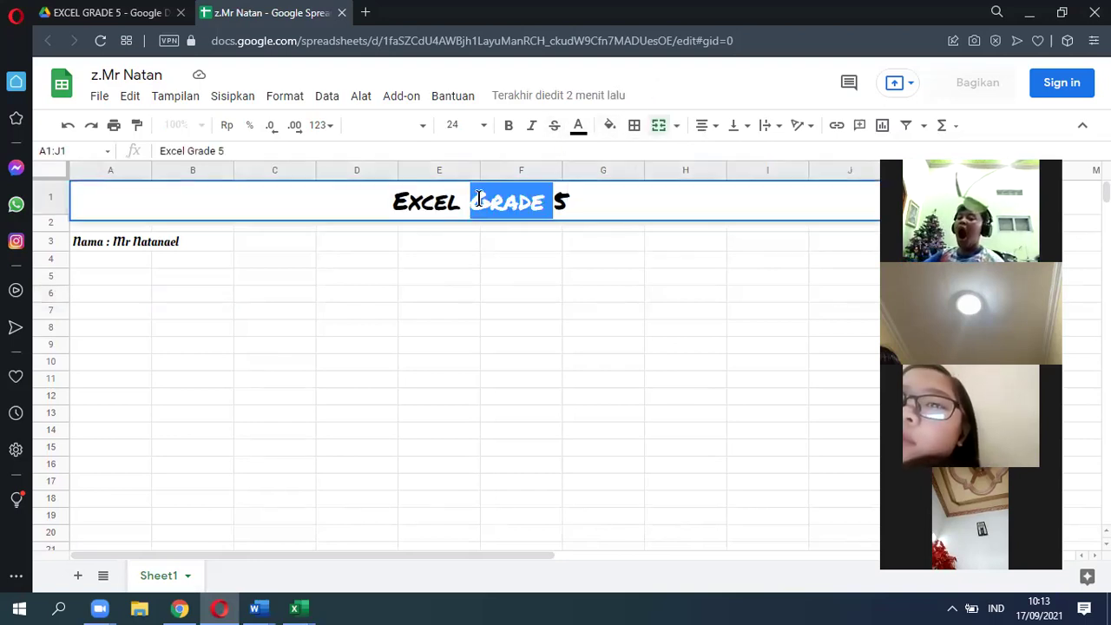
triple_click(480, 199)
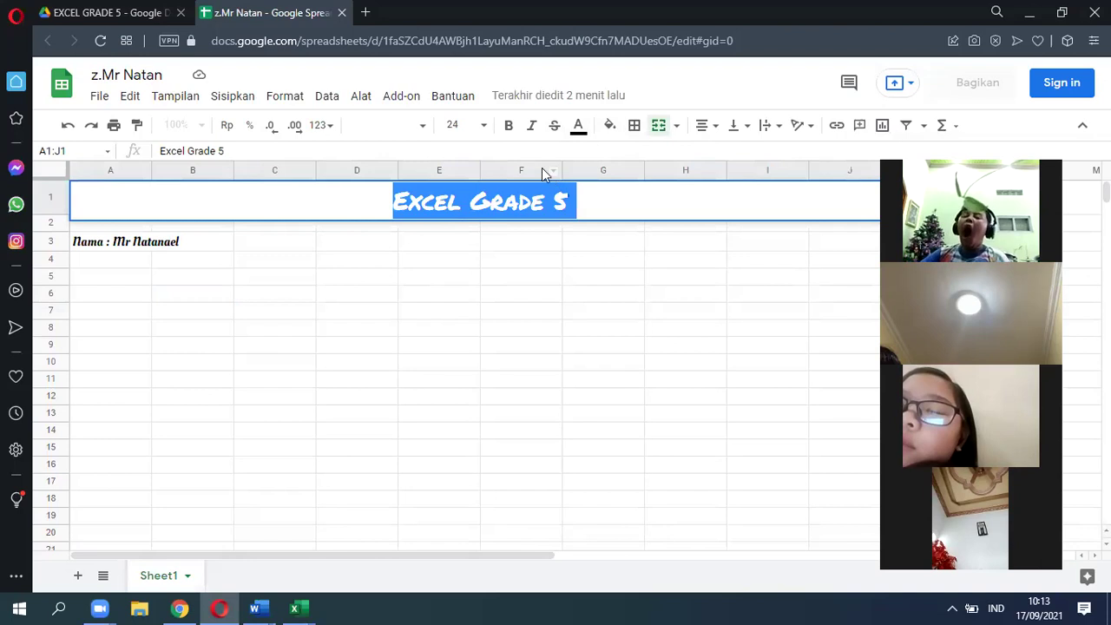
left_click(579, 125)
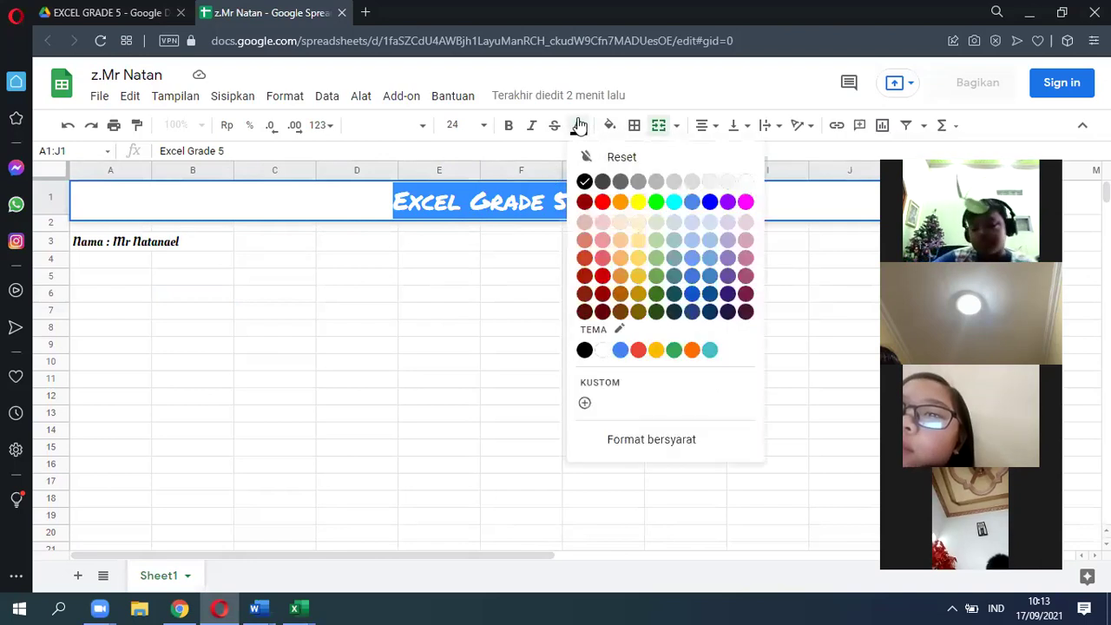
left_click(710, 202)
left_click(573, 280)
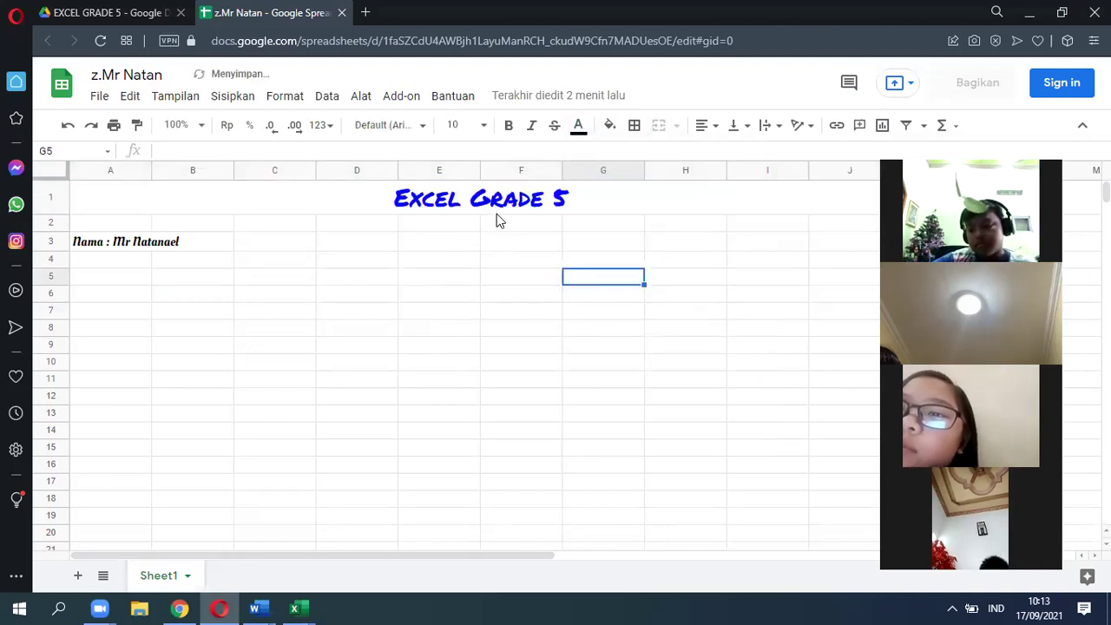
Fill the merged title row A1:J1 dark yellow, then change it to light green.
left_click(453, 229)
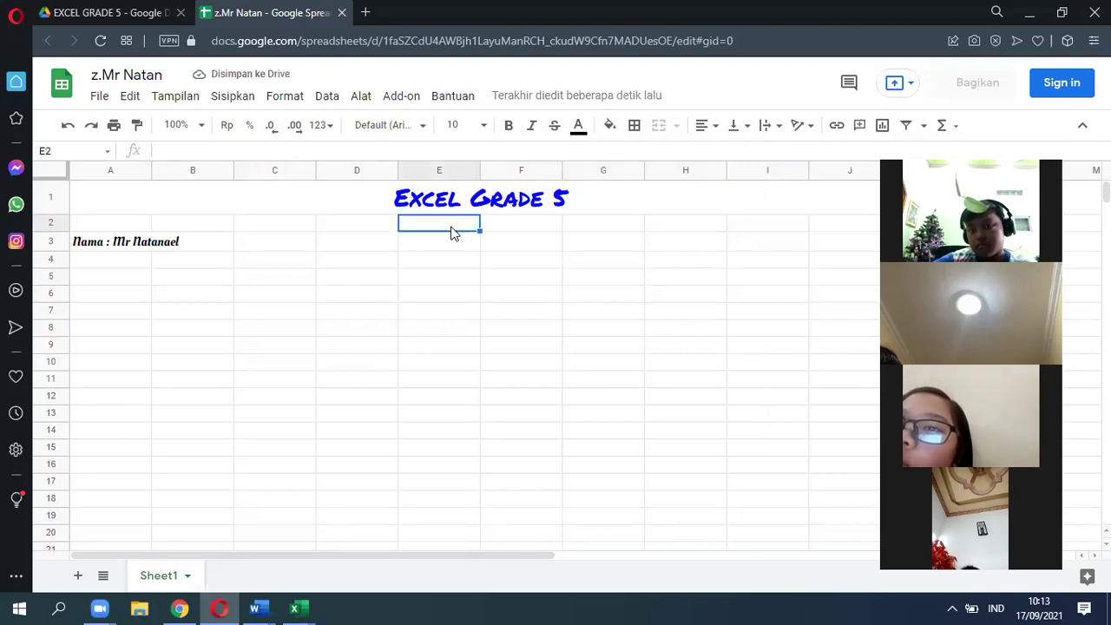
left_click(296, 203)
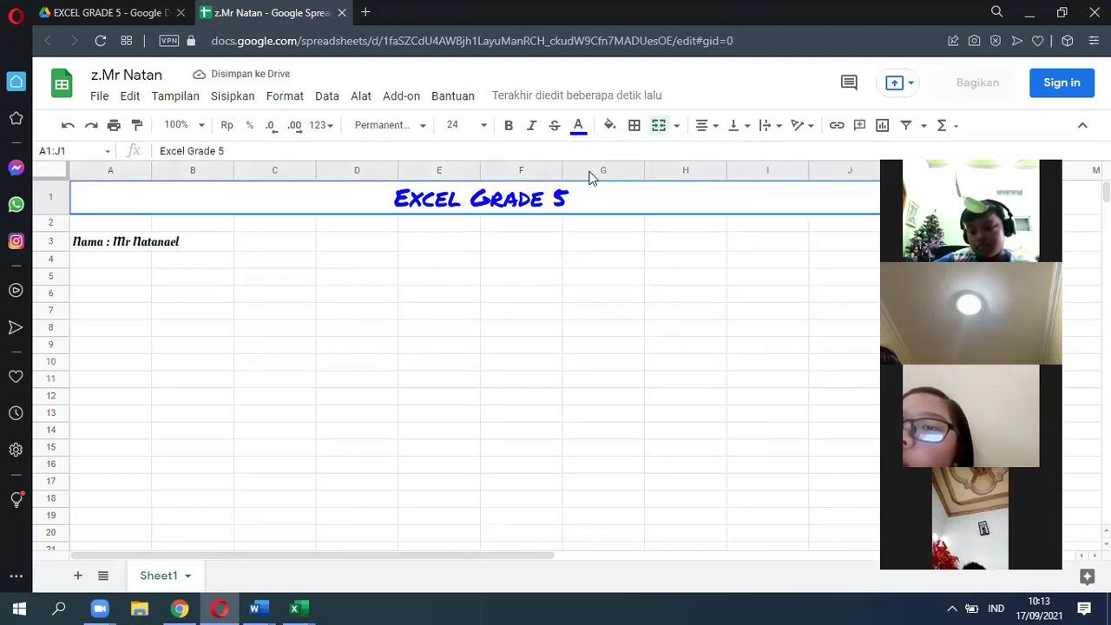
left_click(611, 127)
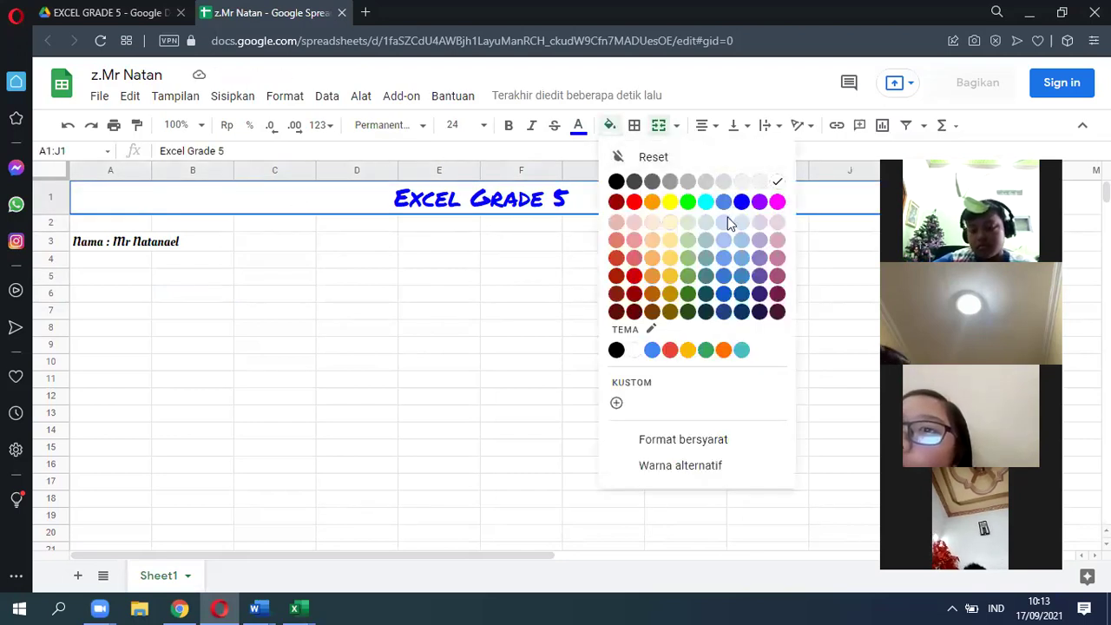
left_click(669, 296)
left_click(583, 300)
left_click(572, 249)
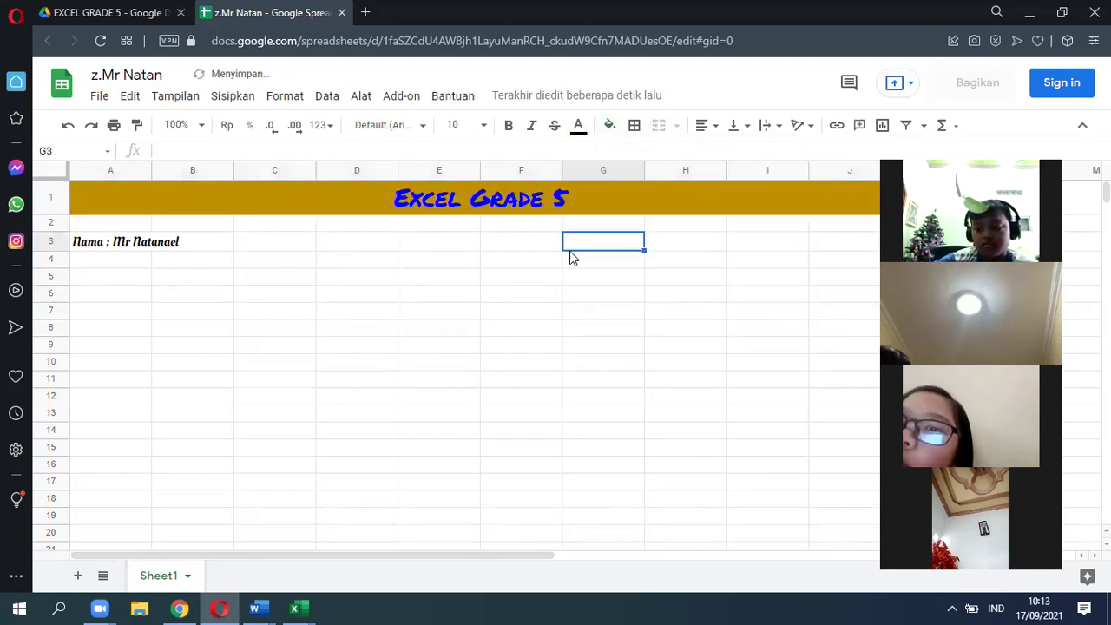
left_click(581, 202)
left_click(612, 130)
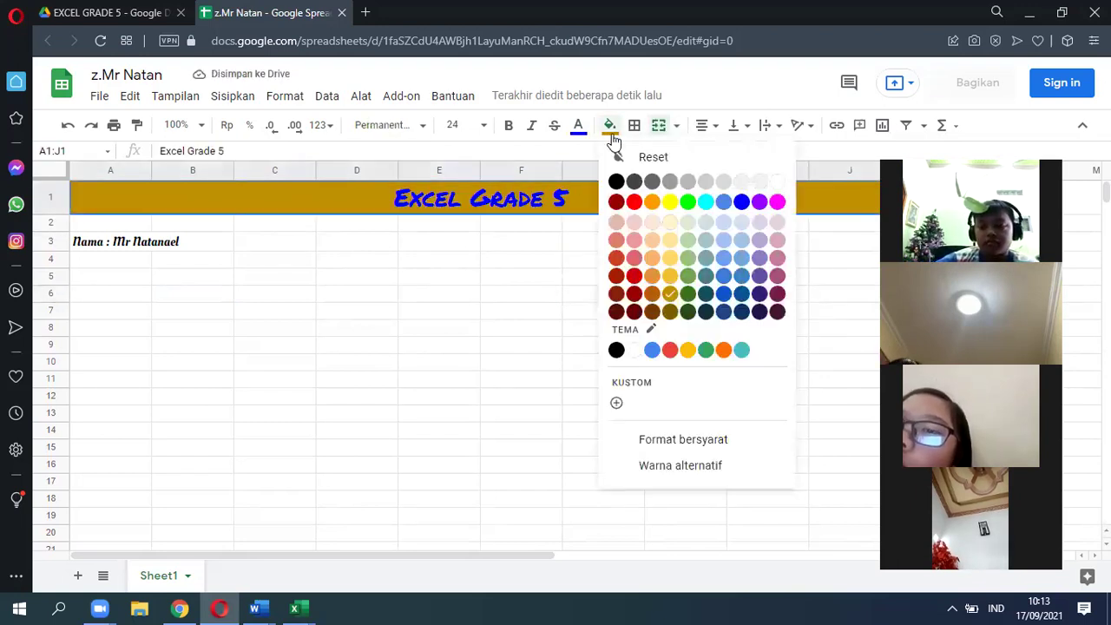
left_click(688, 259)
Colour the name label text in cell A3 yellow.
left_click(668, 260)
left_click(137, 248)
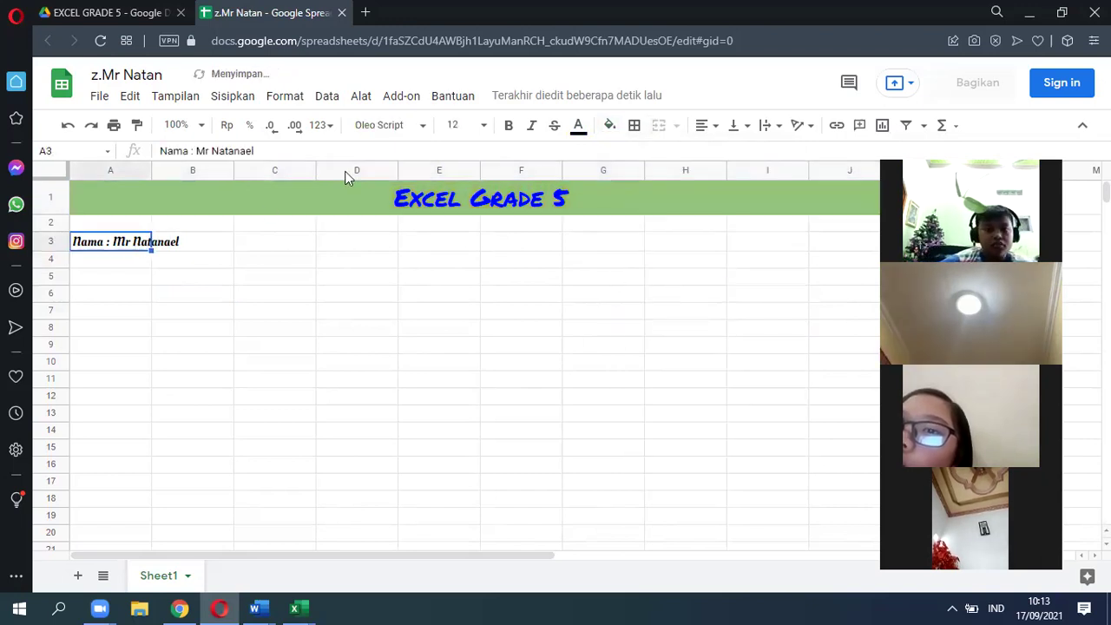
left_click(579, 127)
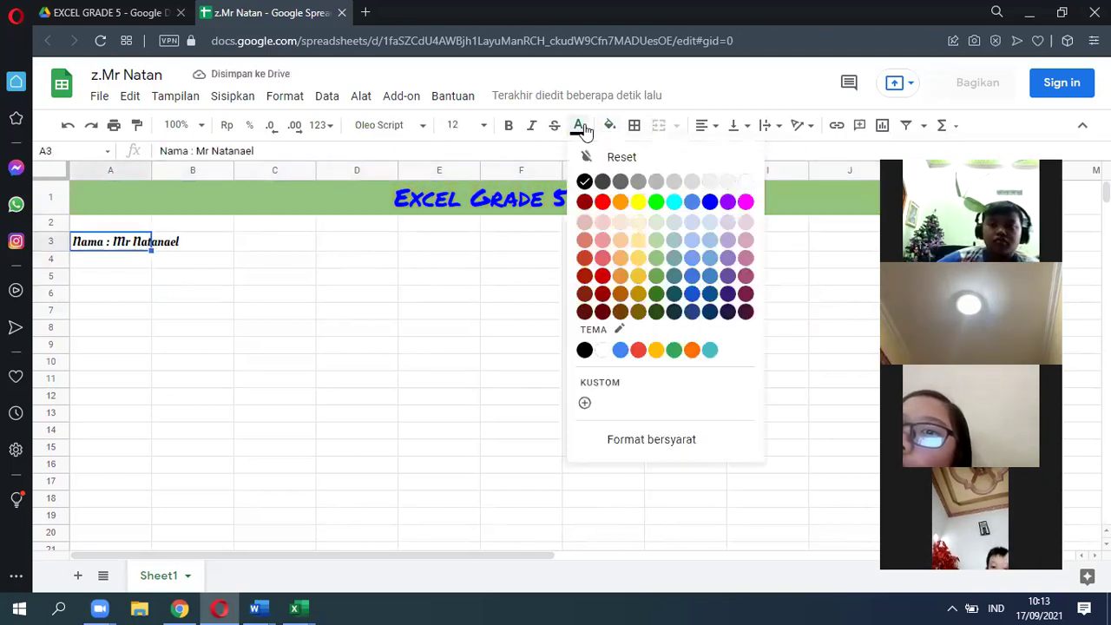
left_click(643, 287)
left_click(434, 294)
Give cell A3 a purple background fill.
left_click(116, 243)
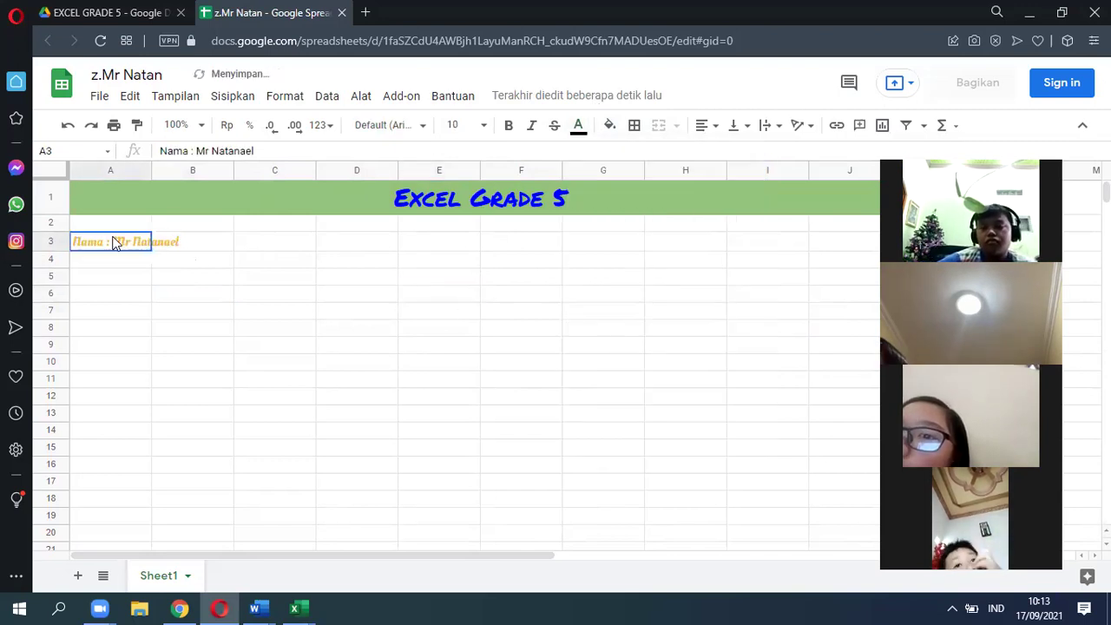
left_click(610, 126)
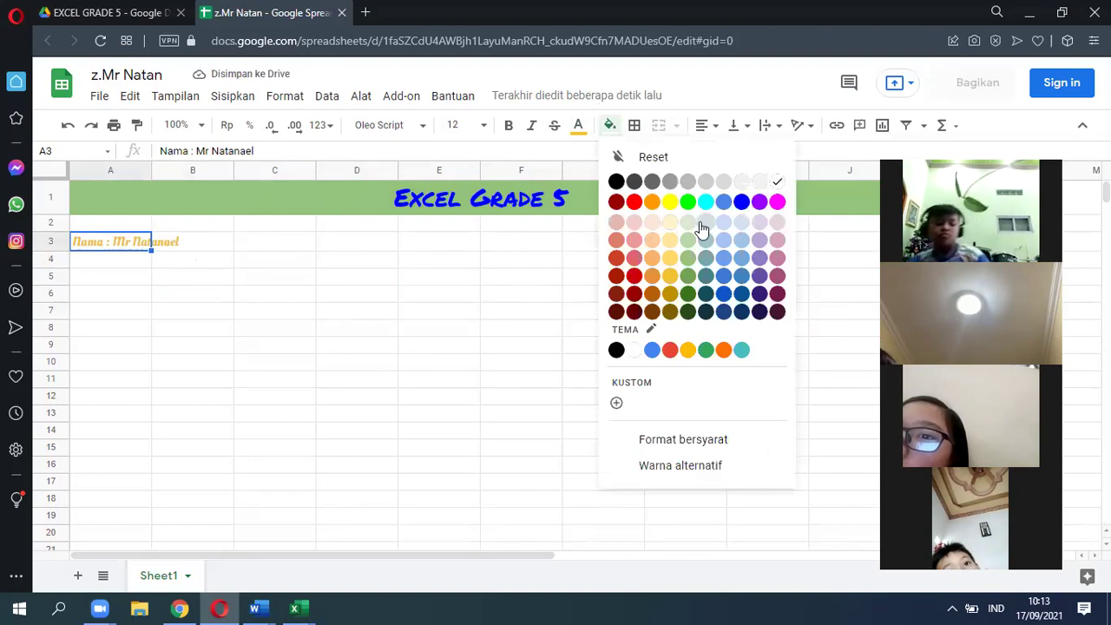
left_click(761, 210)
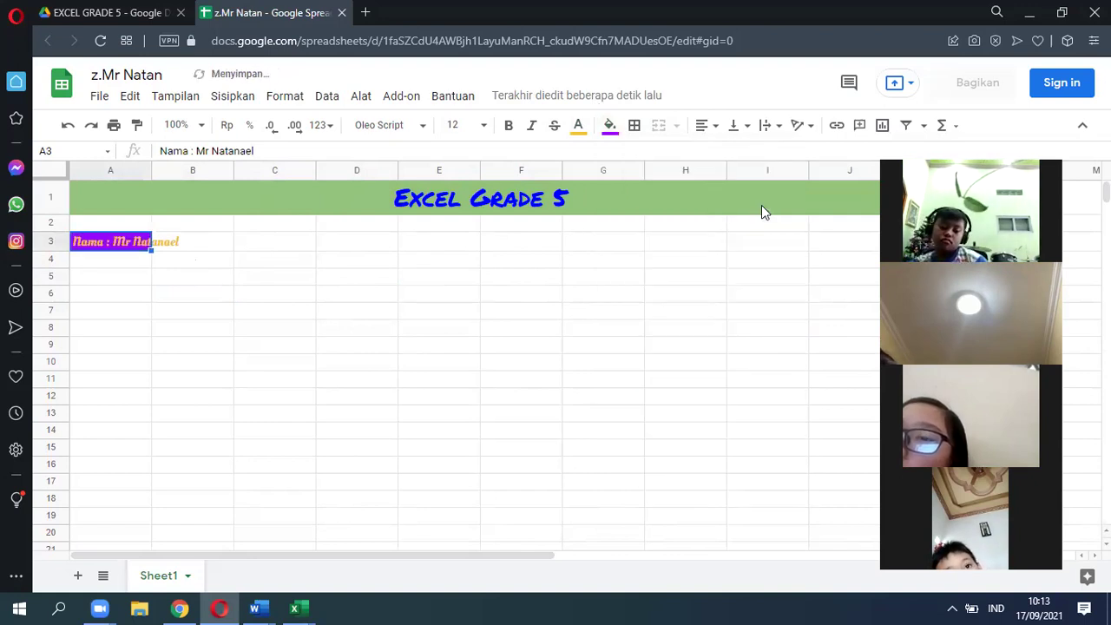
left_click(522, 329)
left_click(200, 334)
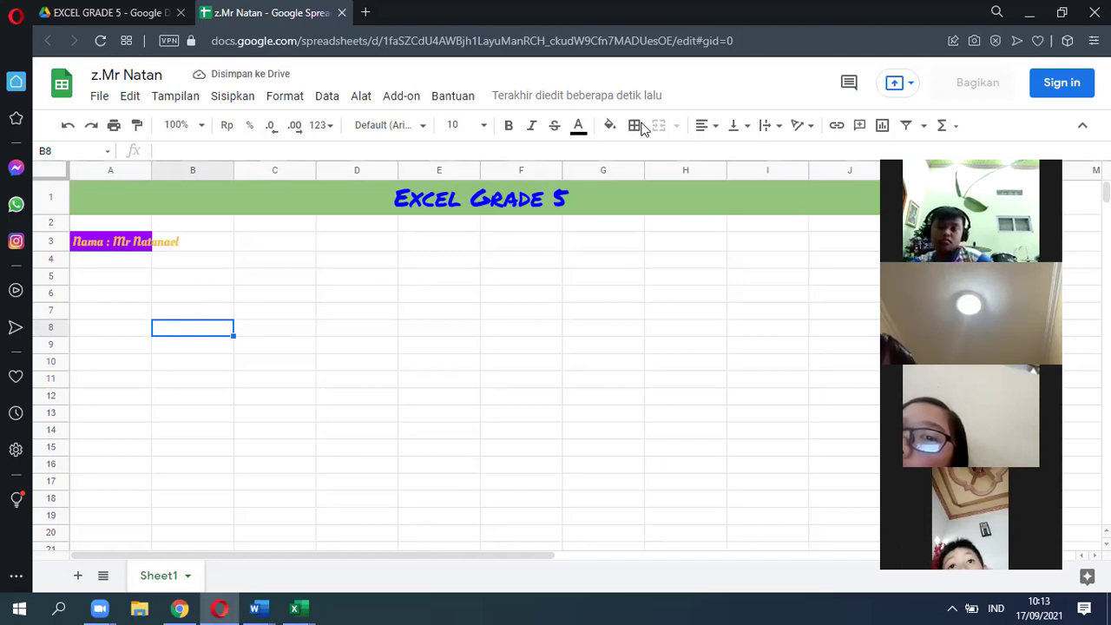
left_click(337, 278)
left_click(119, 244)
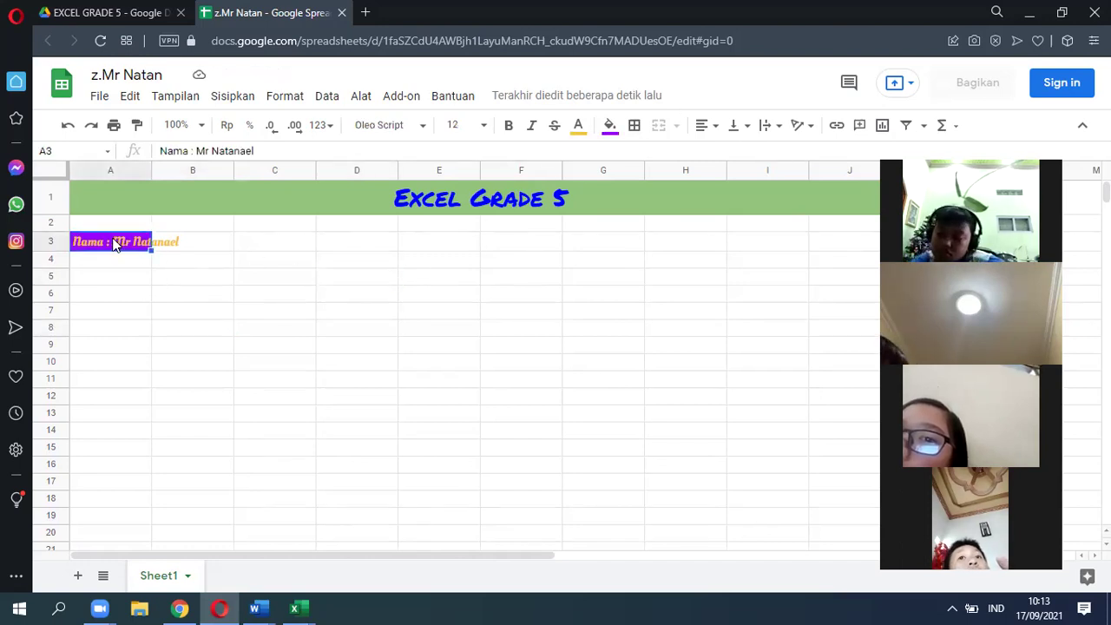
left_click_drag(143, 247, 263, 250)
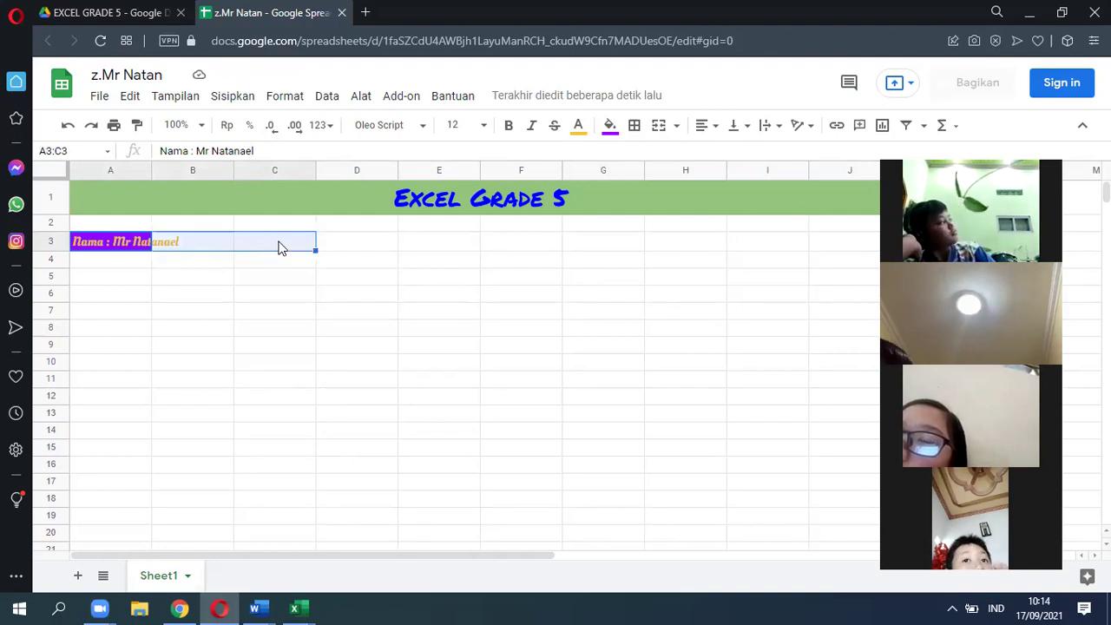
Apply Merge all to A3:C3 so the purple name bar spans three columns.
left_click(676, 130)
left_click(660, 128)
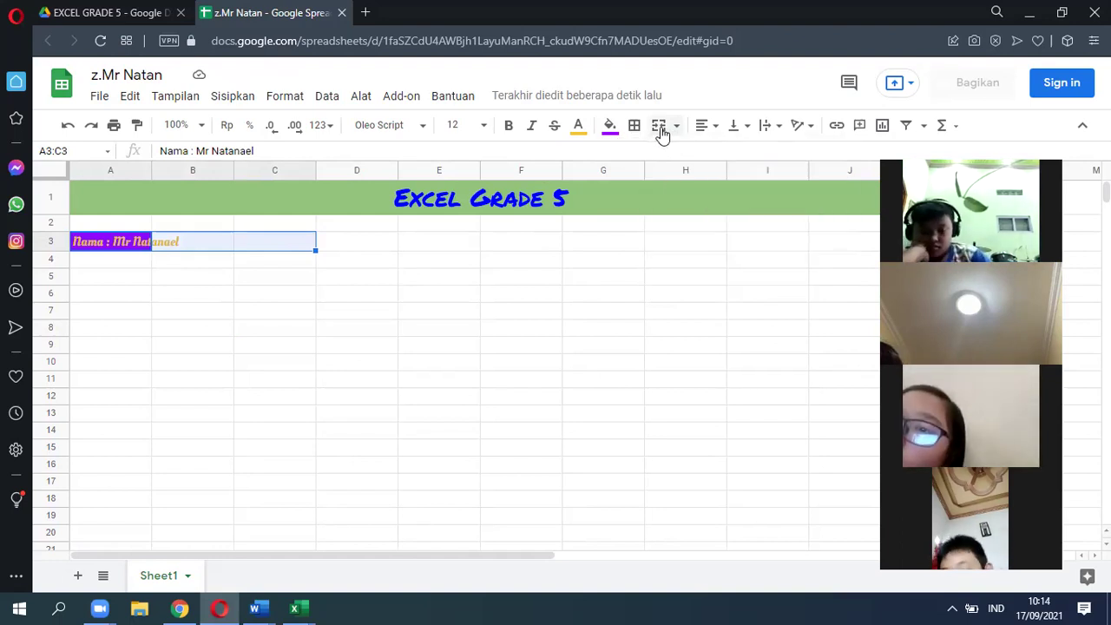
left_click(521, 277)
left_click(300, 309)
left_click(161, 249)
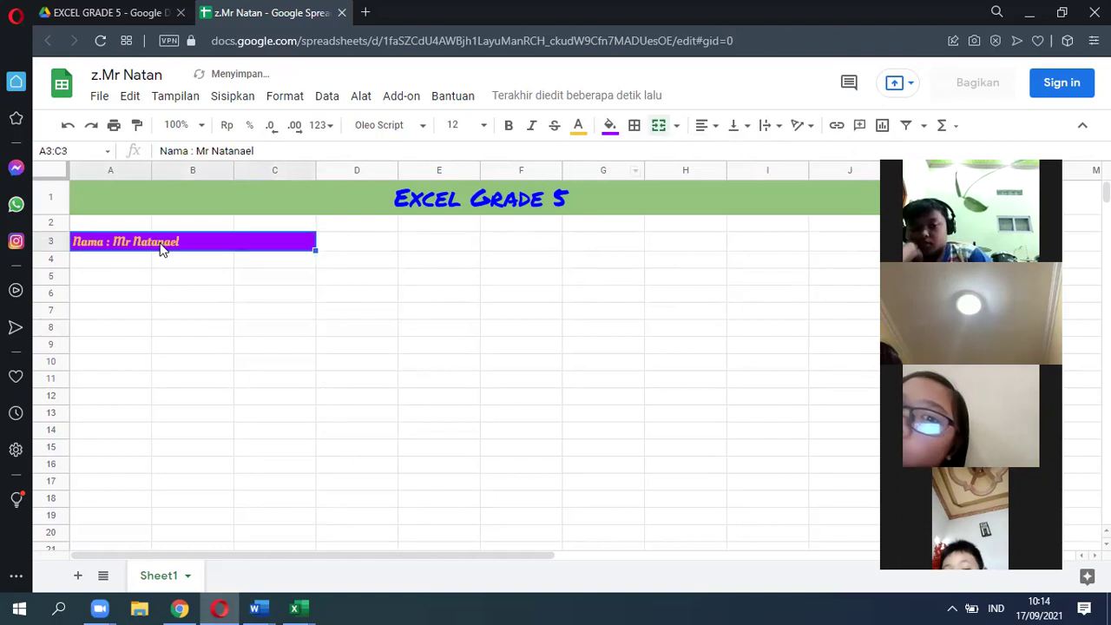
left_click(163, 266)
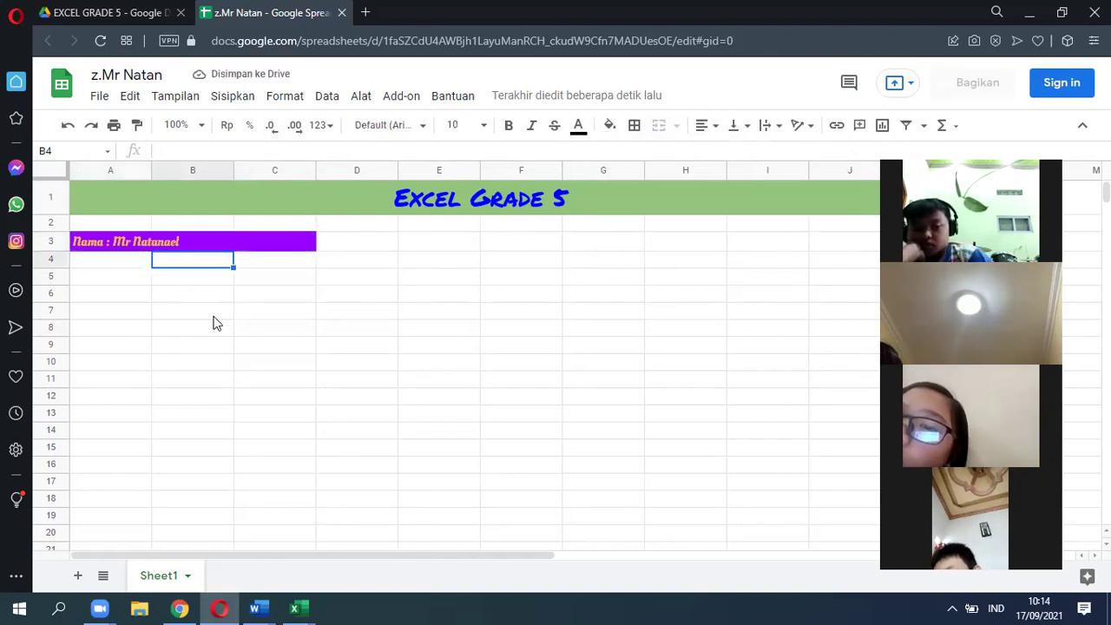
scroll(216, 323, "down", 1)
scroll(212, 318, "up", 1)
left_click(212, 365)
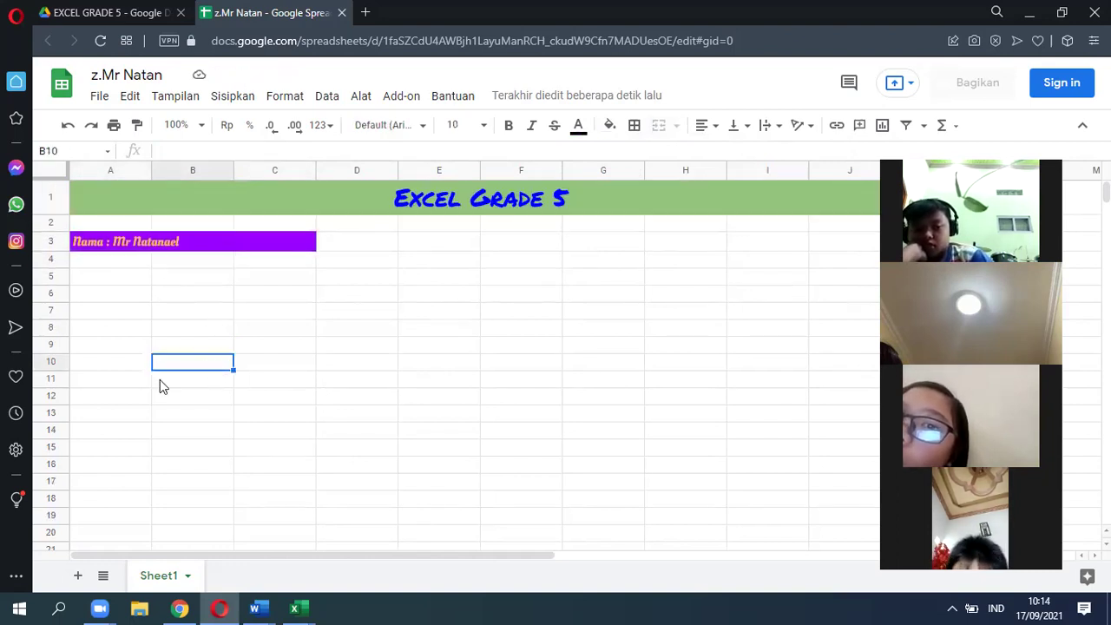
Keep the Windows desktop in view with the spreadsheet minimised.
mouse_move(280, 607)
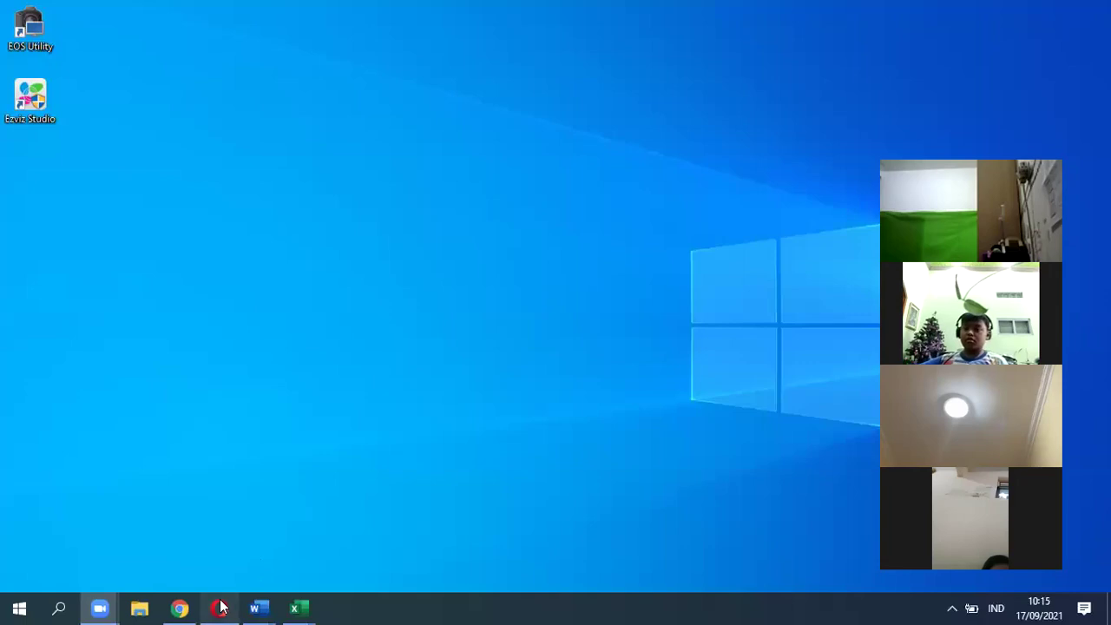
Restore the price table and widen column H until 'TOTAL HARGA NETTO' fits.
left_click(219, 608)
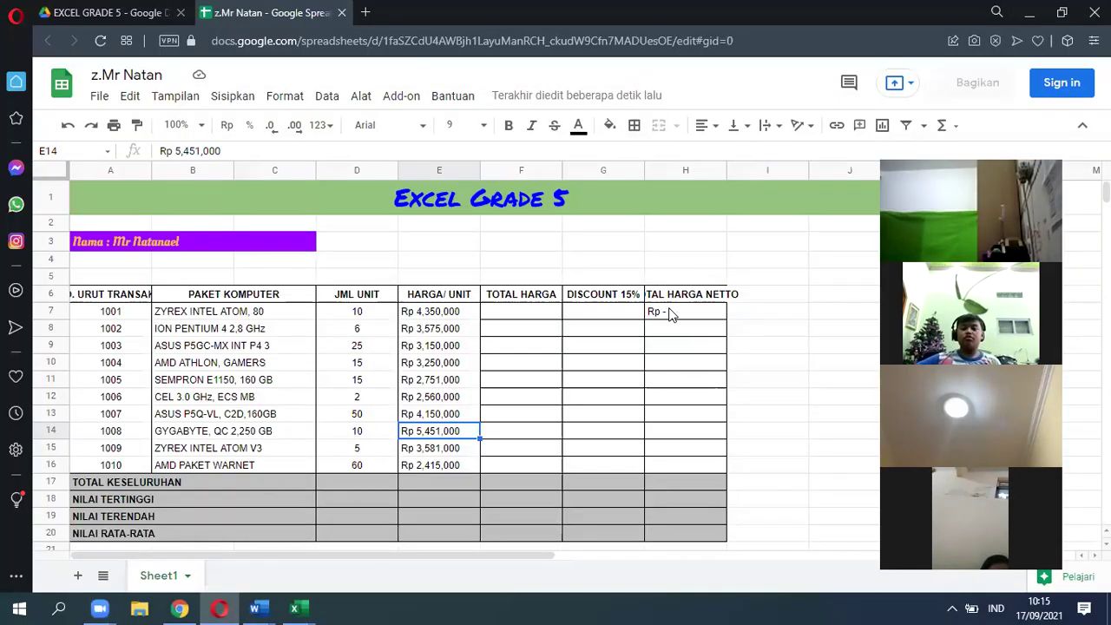
left_click(729, 169)
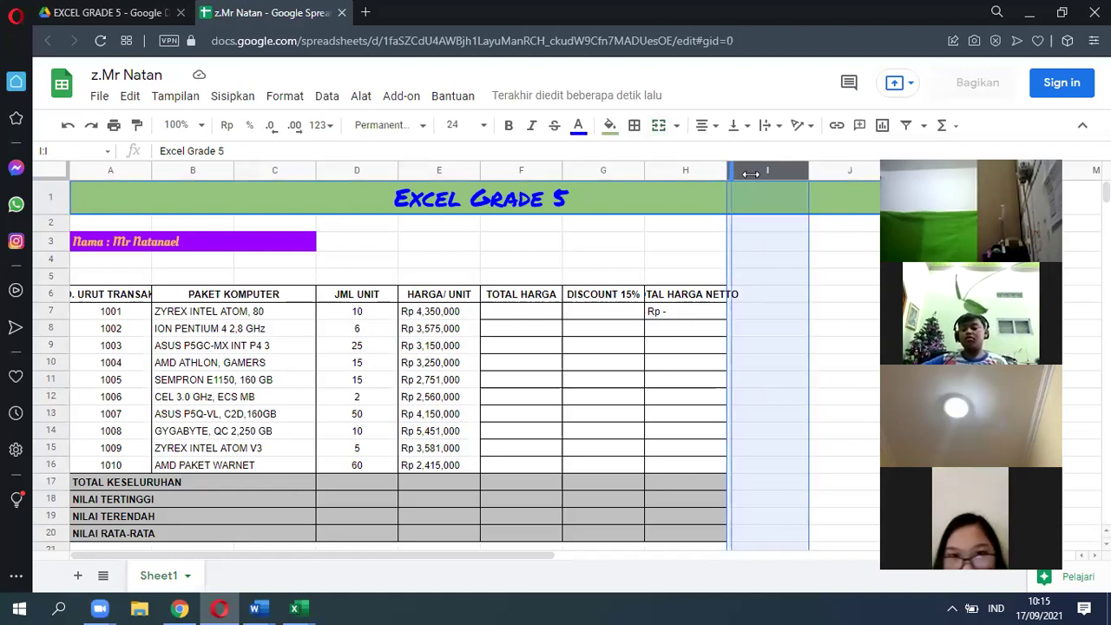
left_click_drag(727, 170, 772, 172)
left_click(809, 296)
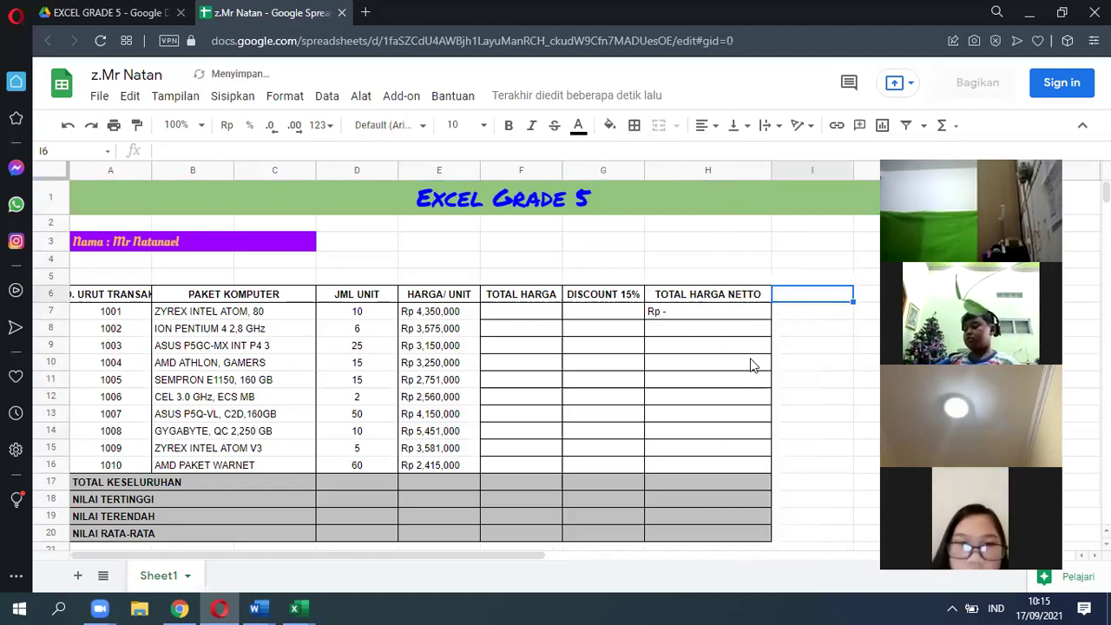
scroll(767, 364, "down", 1)
left_click(773, 396)
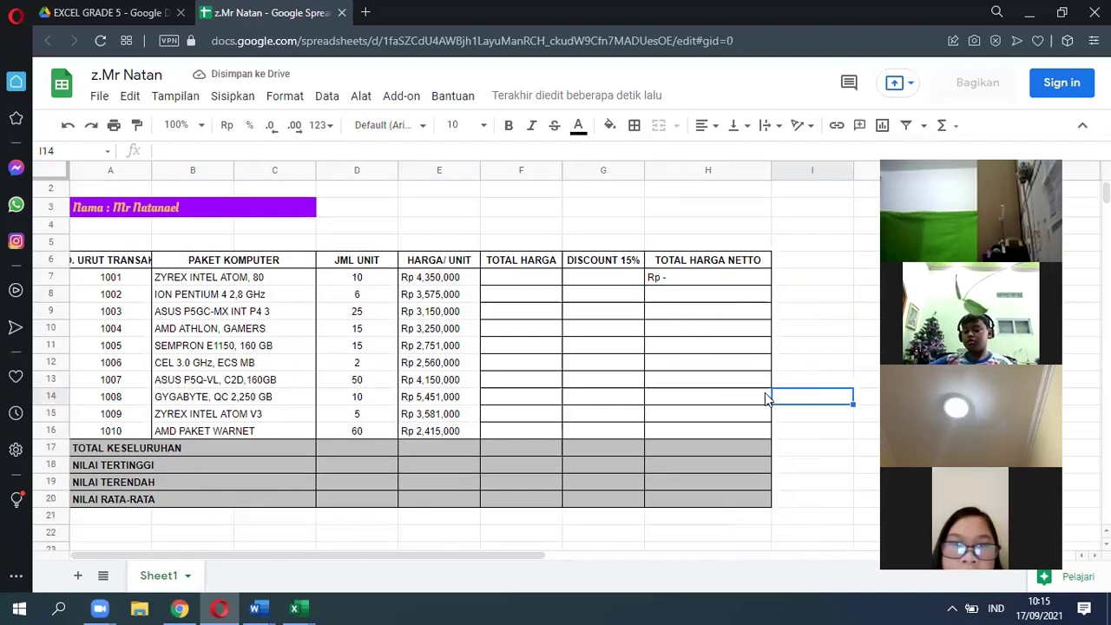
scroll(732, 401, "up", 1)
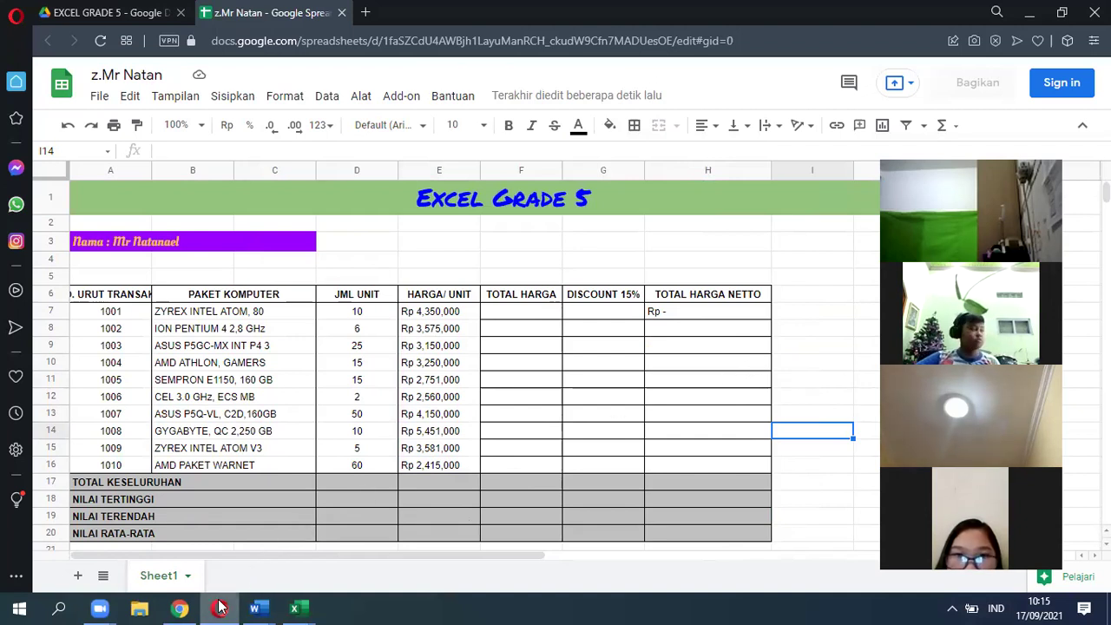
Replace the first two package names in B7 and B8 with Asus and thosiba.
left_click(252, 318)
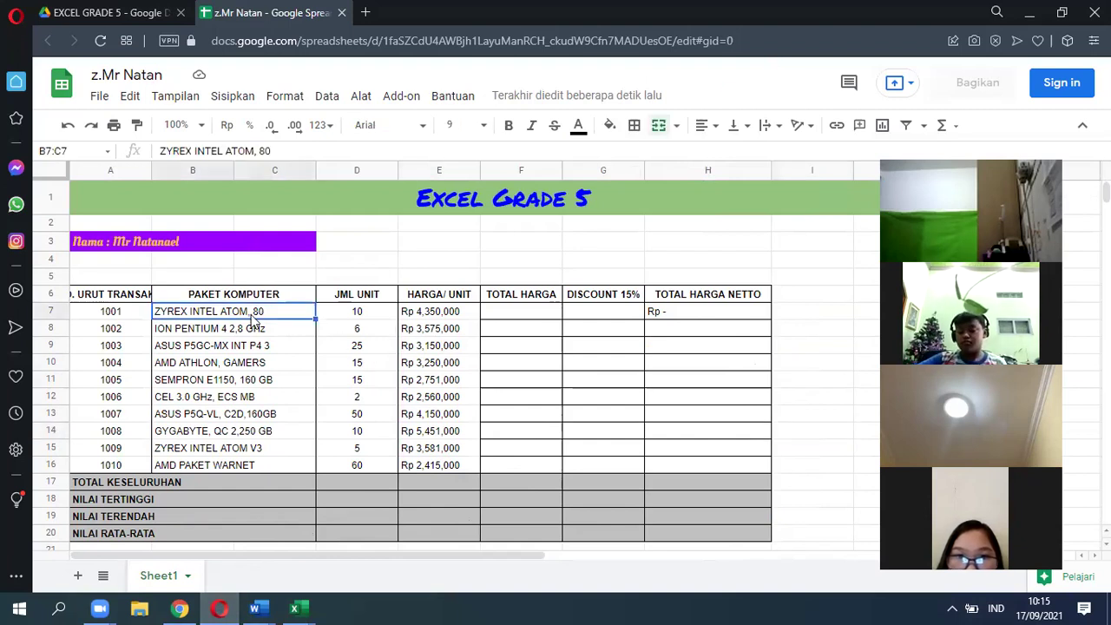
double_click(251, 319)
triple_click(264, 311)
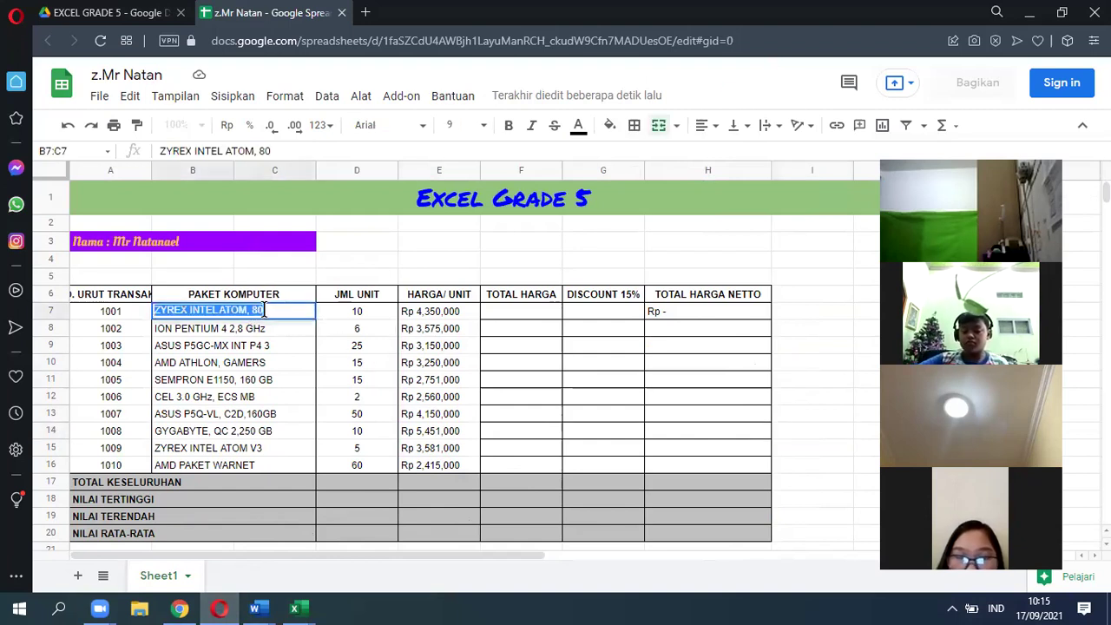
type("Asus")
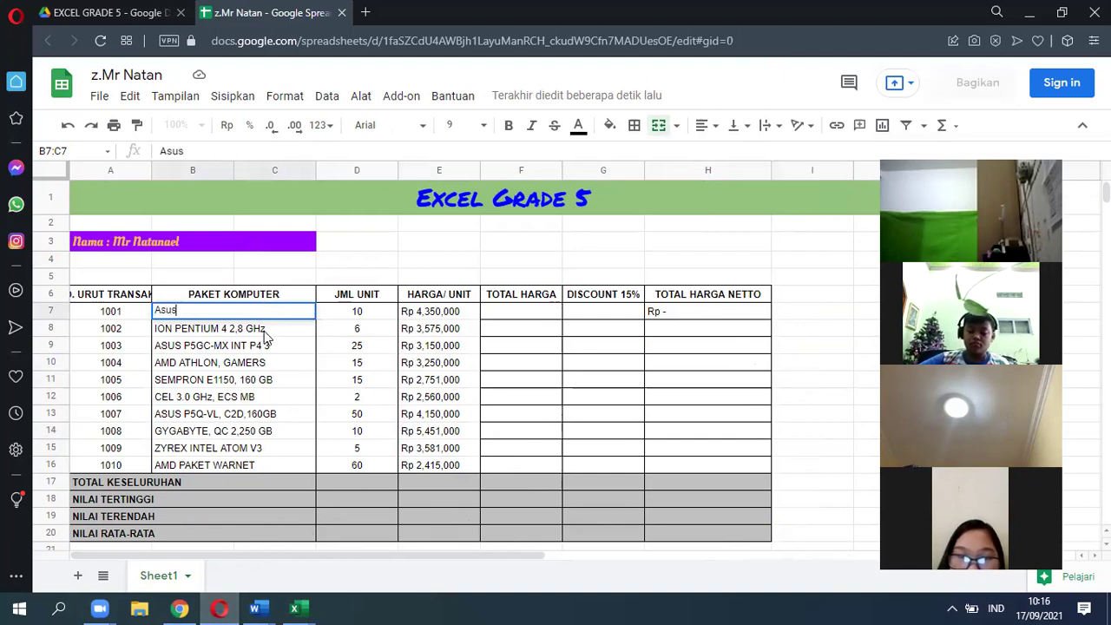
double_click(263, 327)
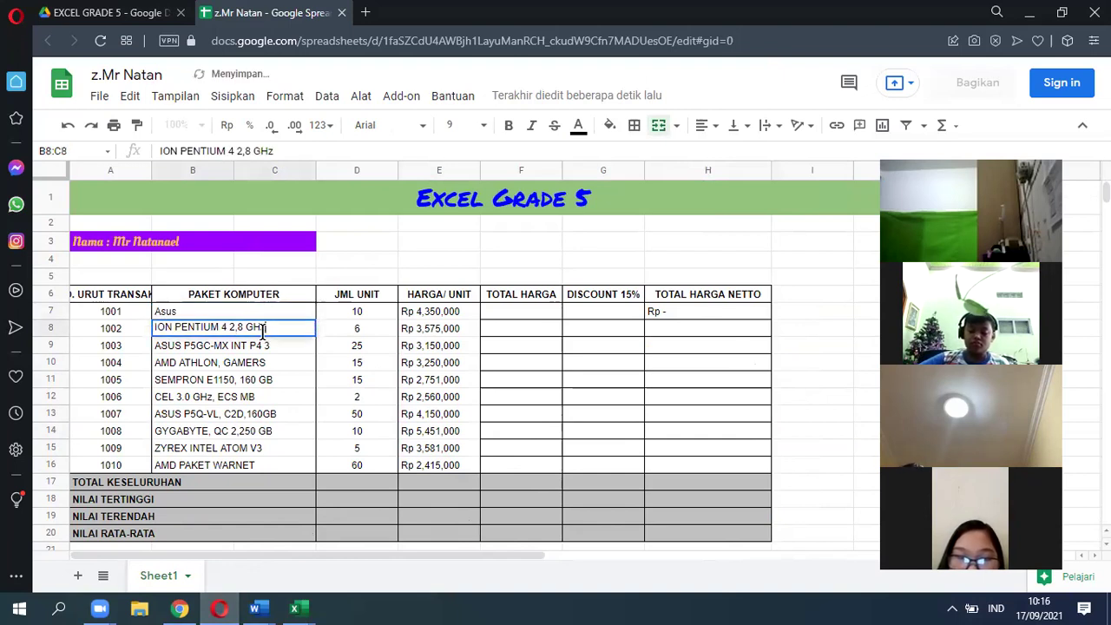
triple_click(263, 328)
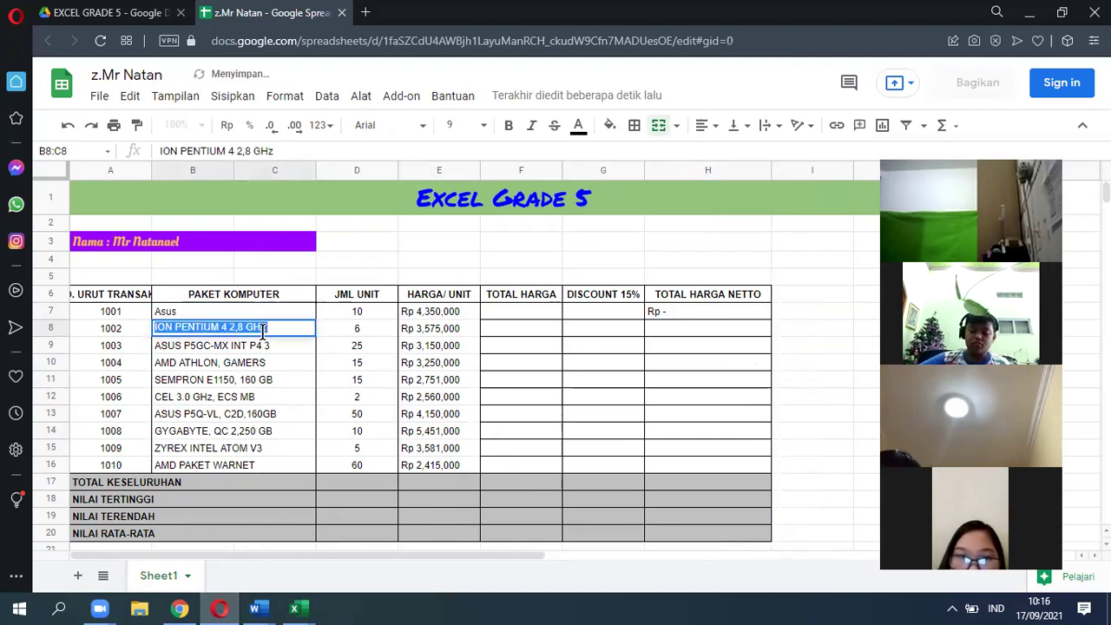
type("thosiba")
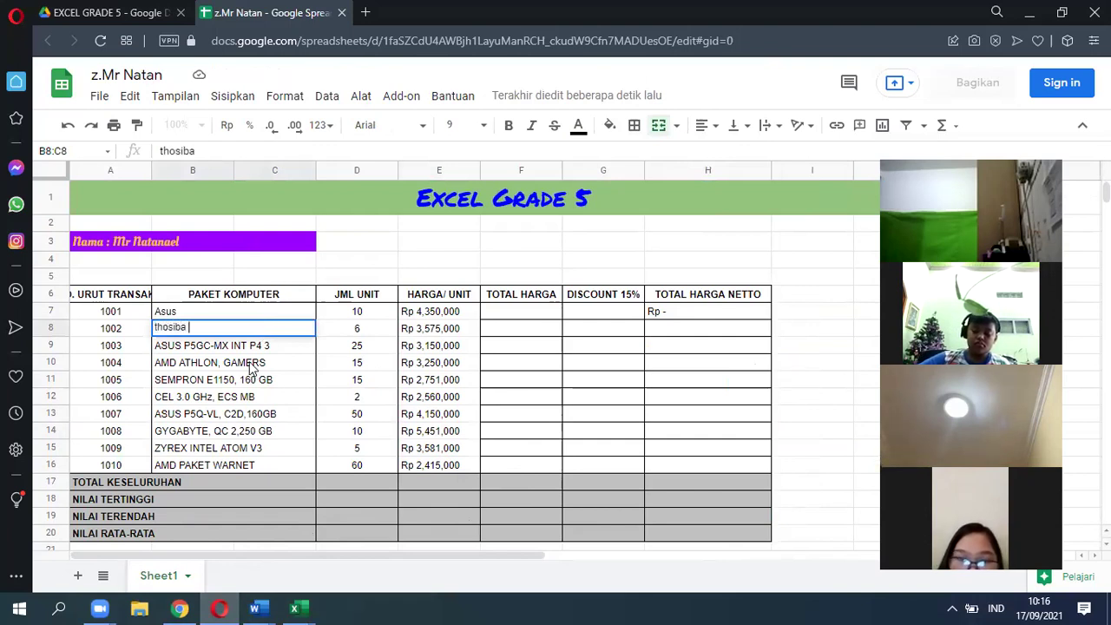
left_click(250, 365)
left_click(245, 345)
triple_click(242, 341)
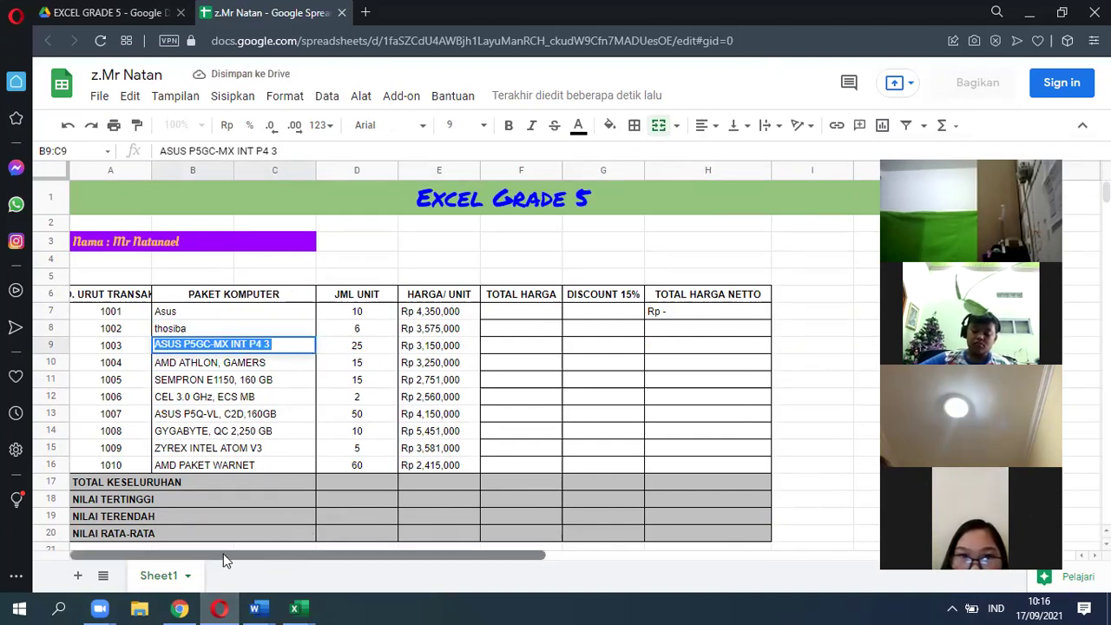
left_click(111, 352)
Shorten the A6 heading from NO. URUT TRANSAKSI to NO.
double_click(114, 294)
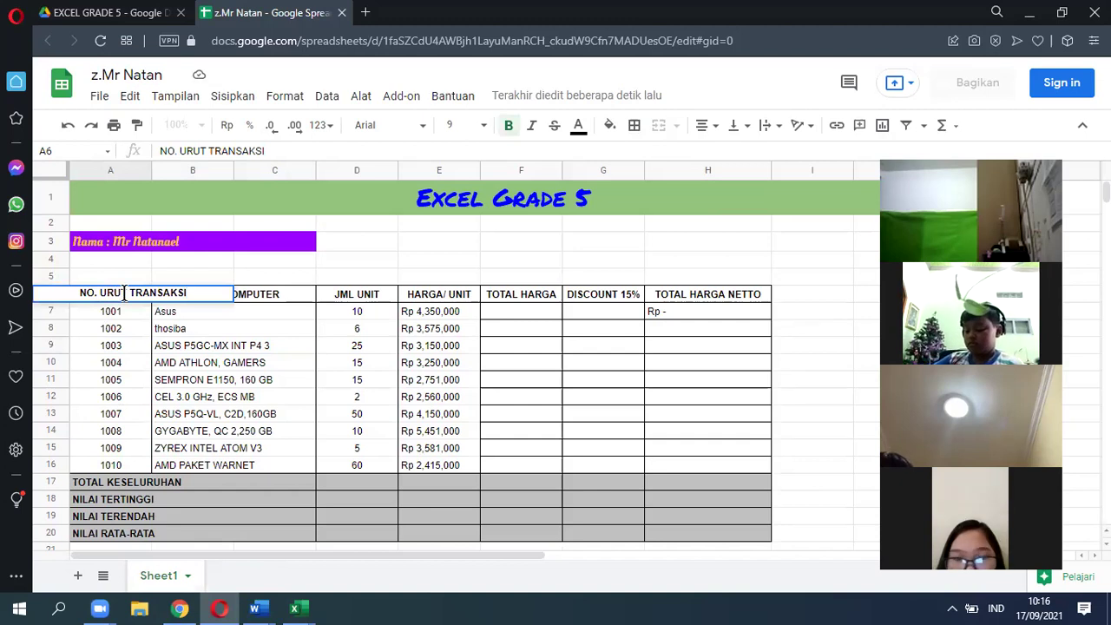
left_click_drag(101, 293, 195, 312)
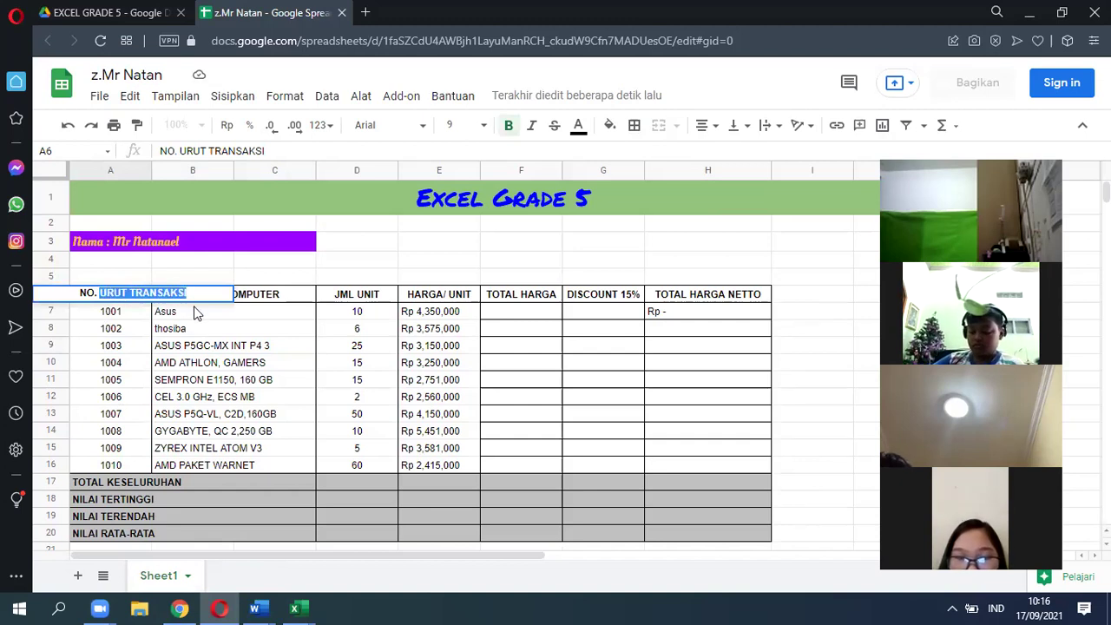
key("BackSpace")
left_click(227, 345)
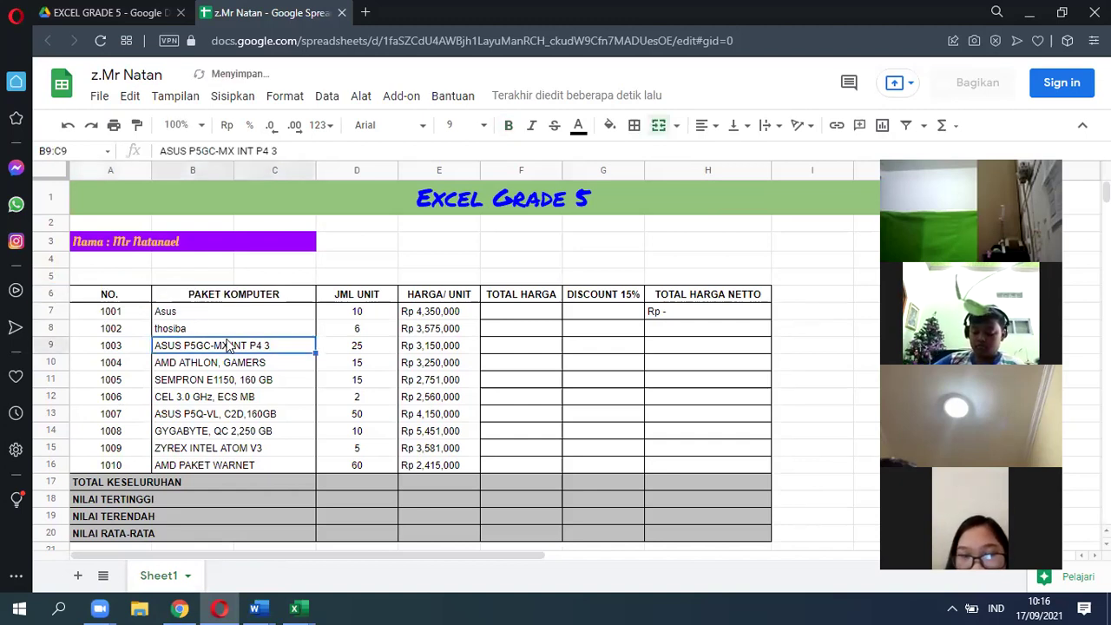
left_click(273, 265)
left_click(577, 247)
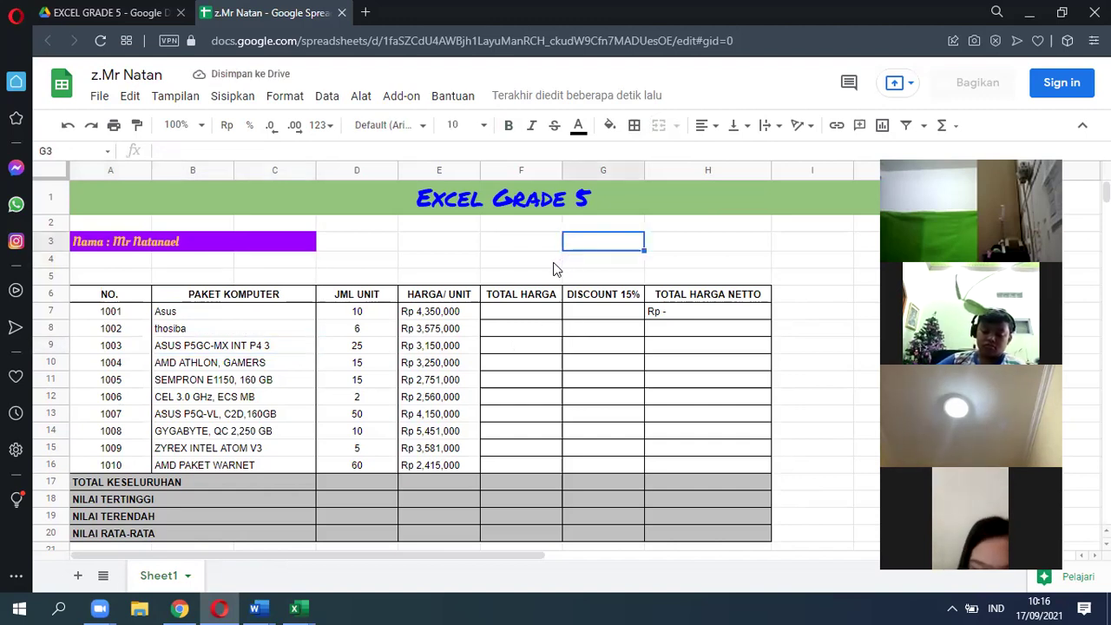
key("Left")
key("Left")
key("Left")
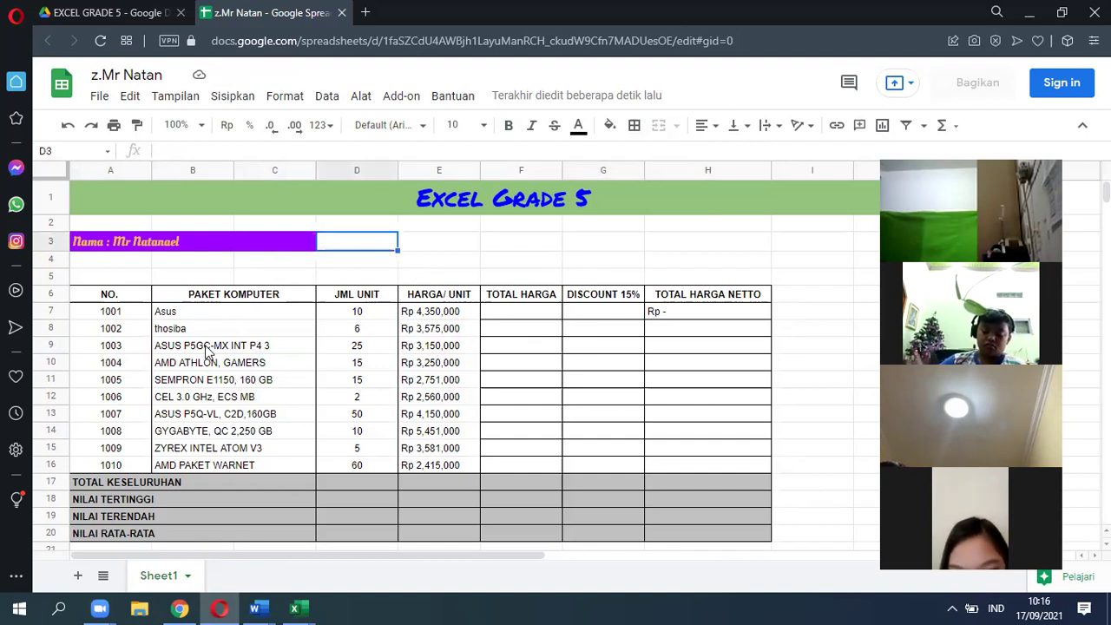
Trim the third package name in B9 from ASUS P5GC-MX INT P4 3 to ASUS.
triple_click(206, 347)
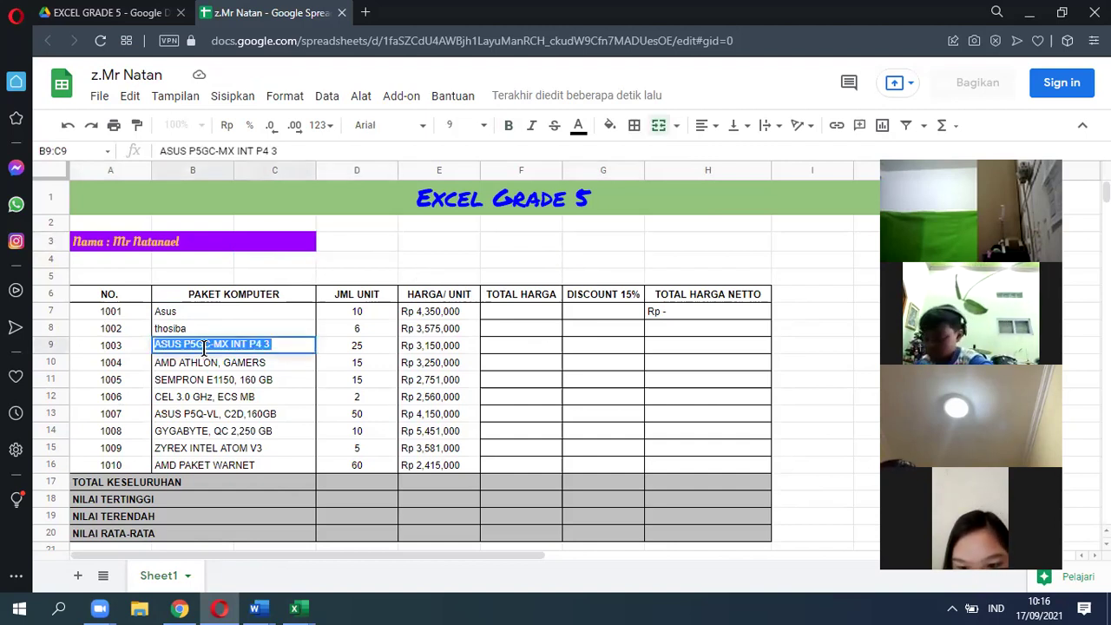
key("End")
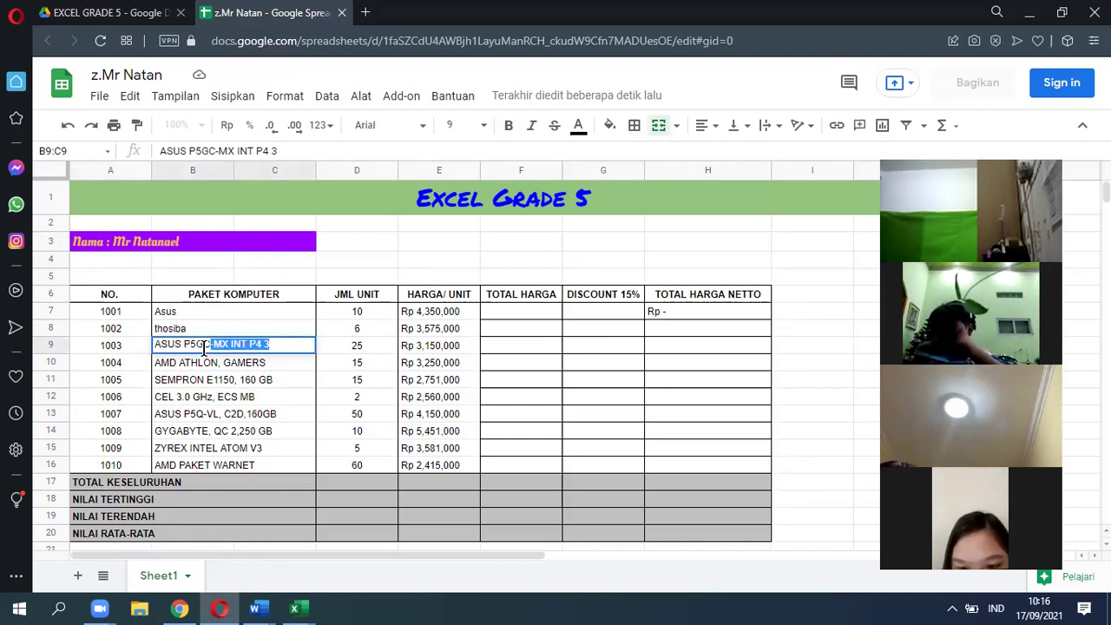
key("BackSpace")
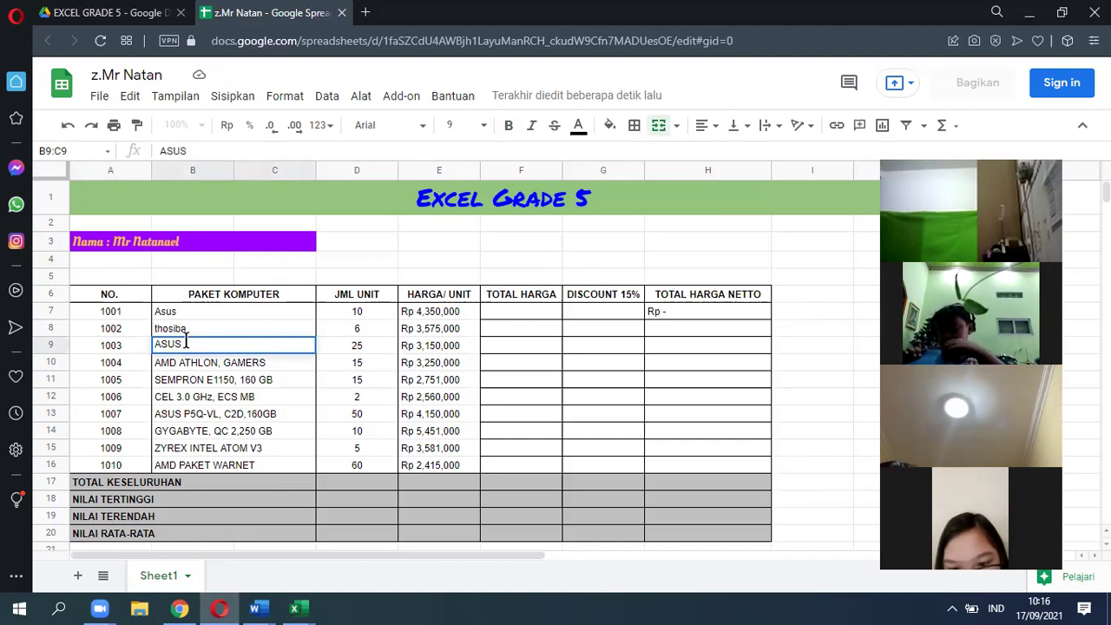
key("Return")
Capitalize the second package to Thosiba, then return to the EXCEL GRADE 5 Drive folder.
left_click(197, 328)
double_click(197, 326)
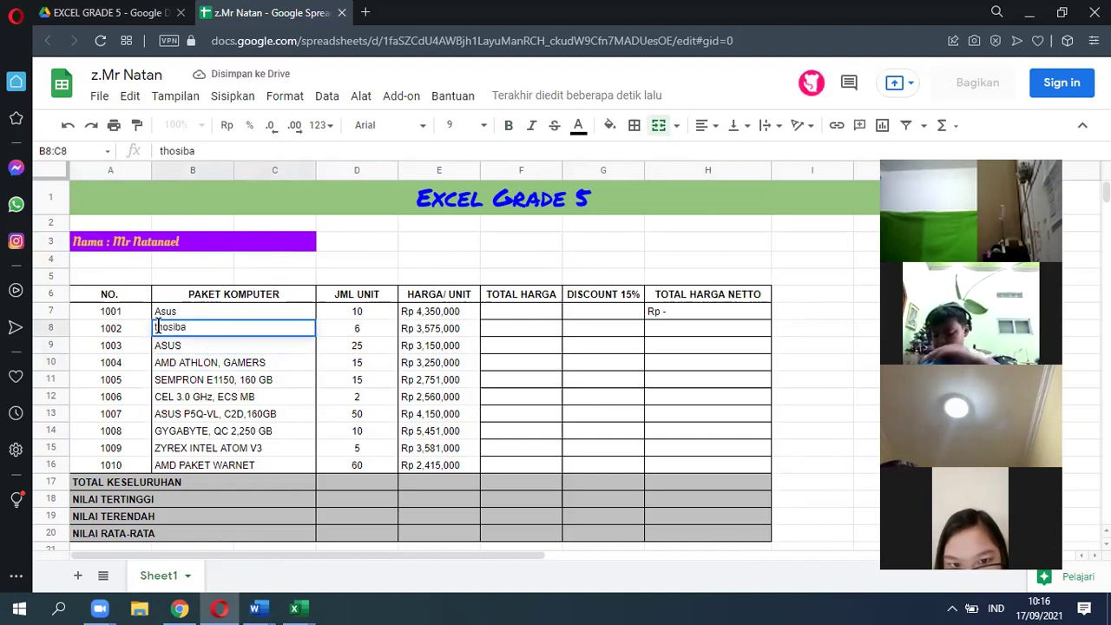
key("BackSpace")
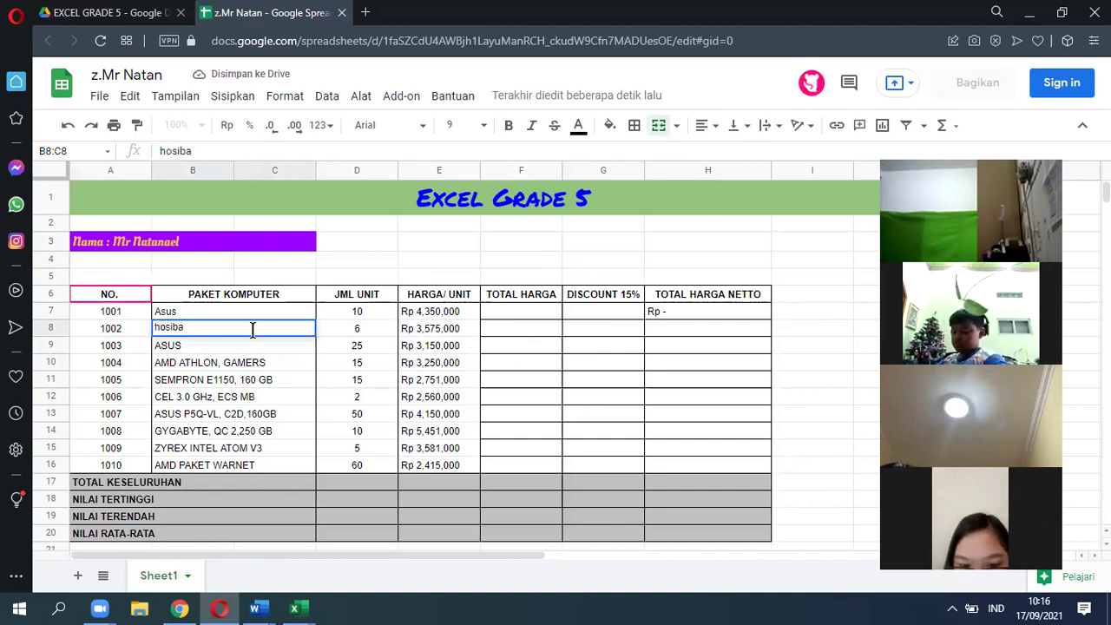
type("T")
left_click(256, 362)
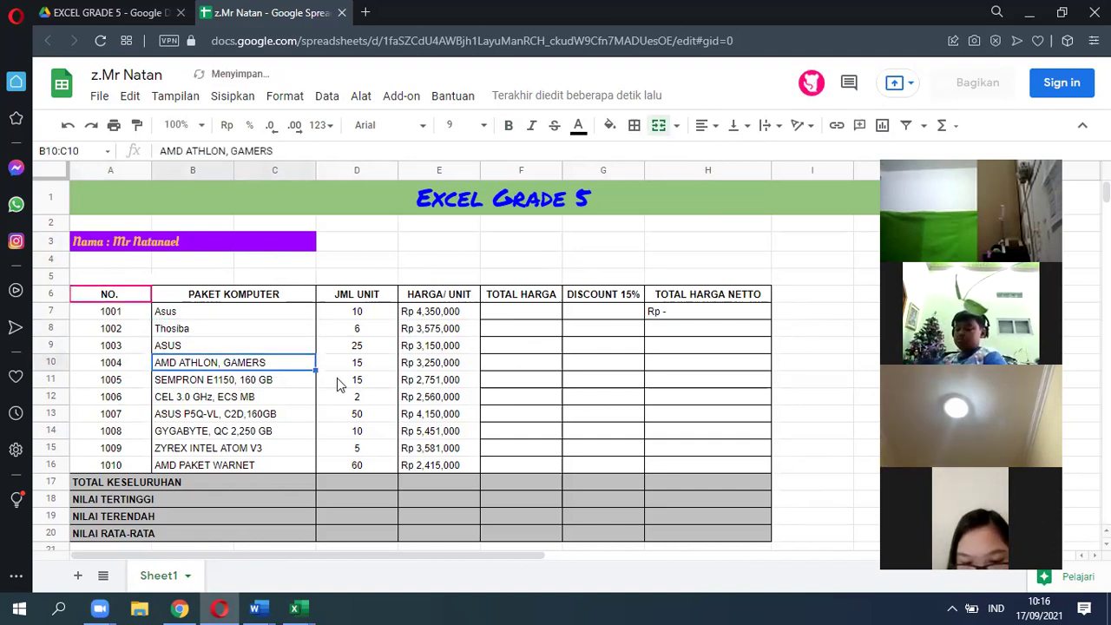
left_click(548, 382)
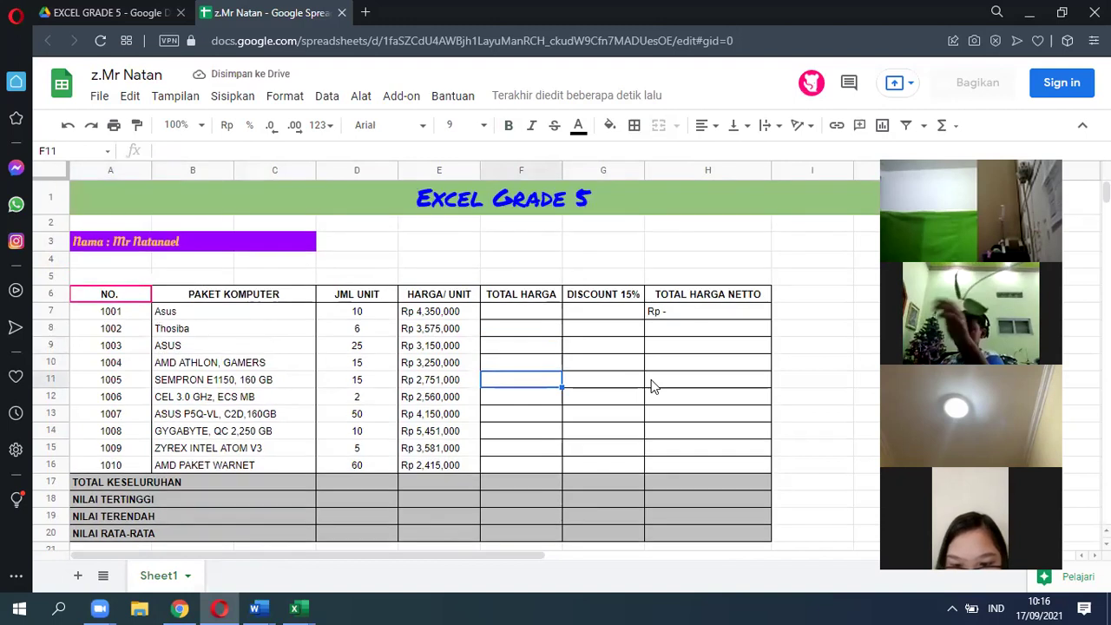
left_click(724, 245)
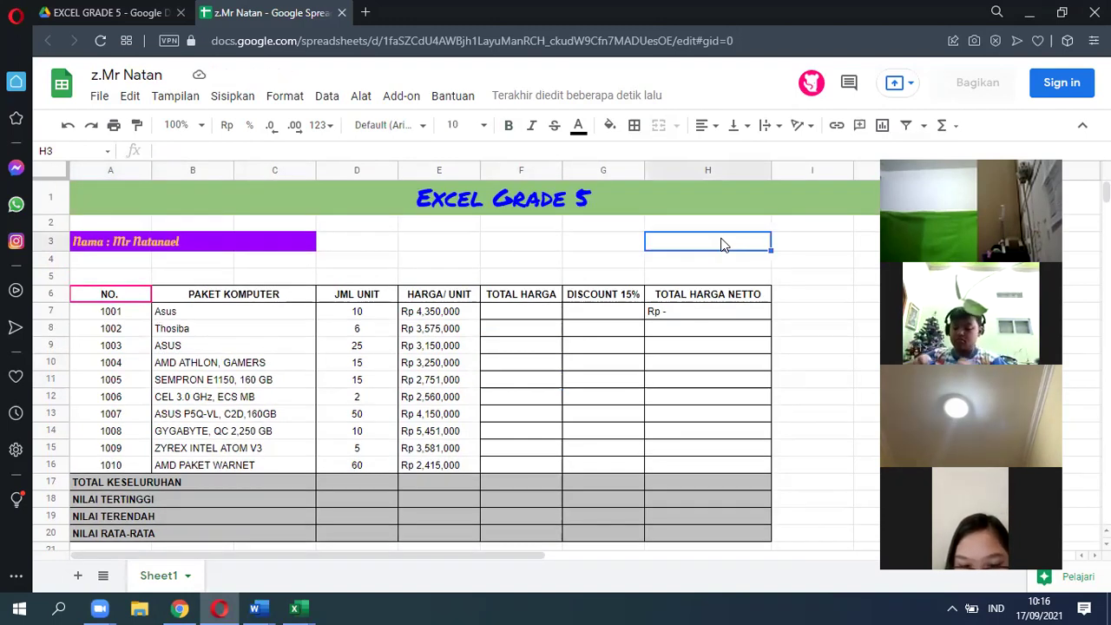
left_click(172, 9)
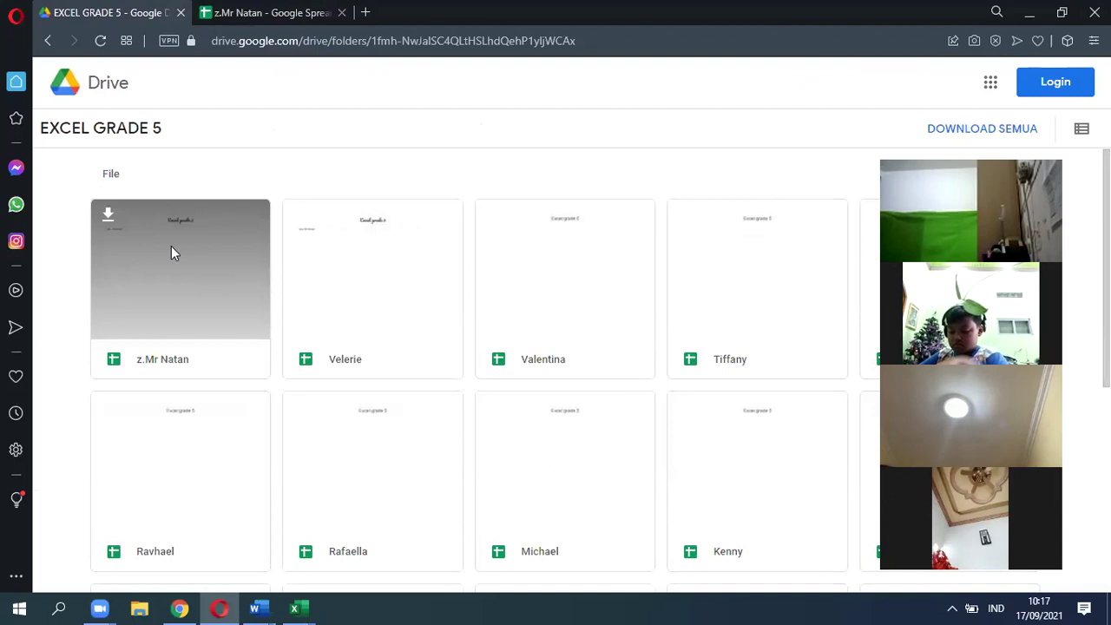
left_click(208, 10)
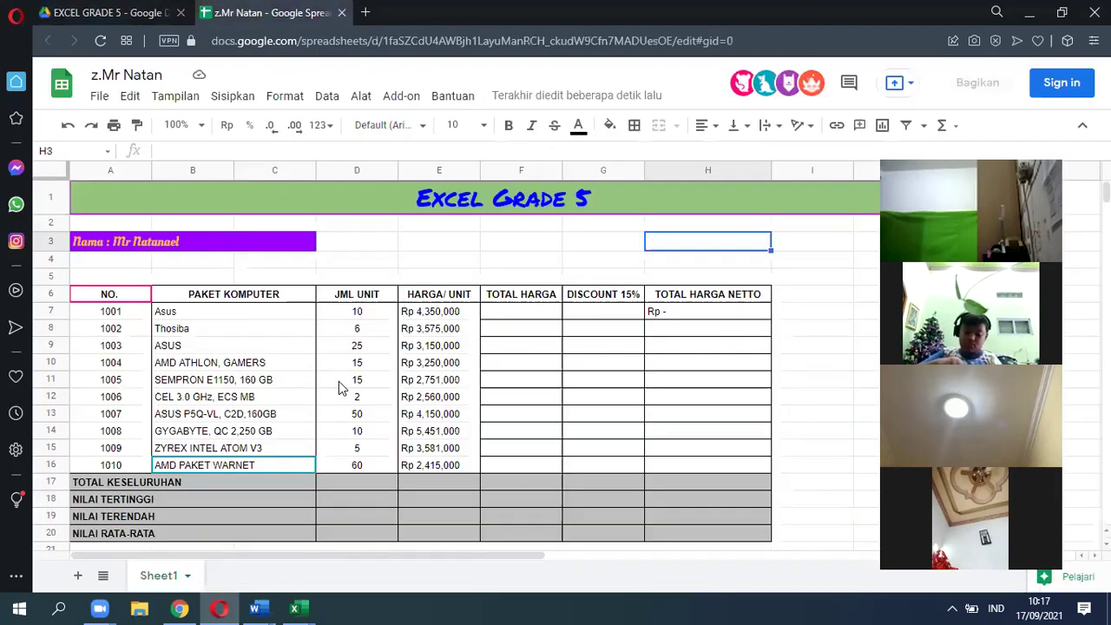
Select A6:H20 in the z.Mr Natan sheet and copy it with Ctrl+C.
mouse_move(104, 296)
left_mouse_down()
mouse_move(206, 369)
mouse_move(756, 547)
left_mouse_up()
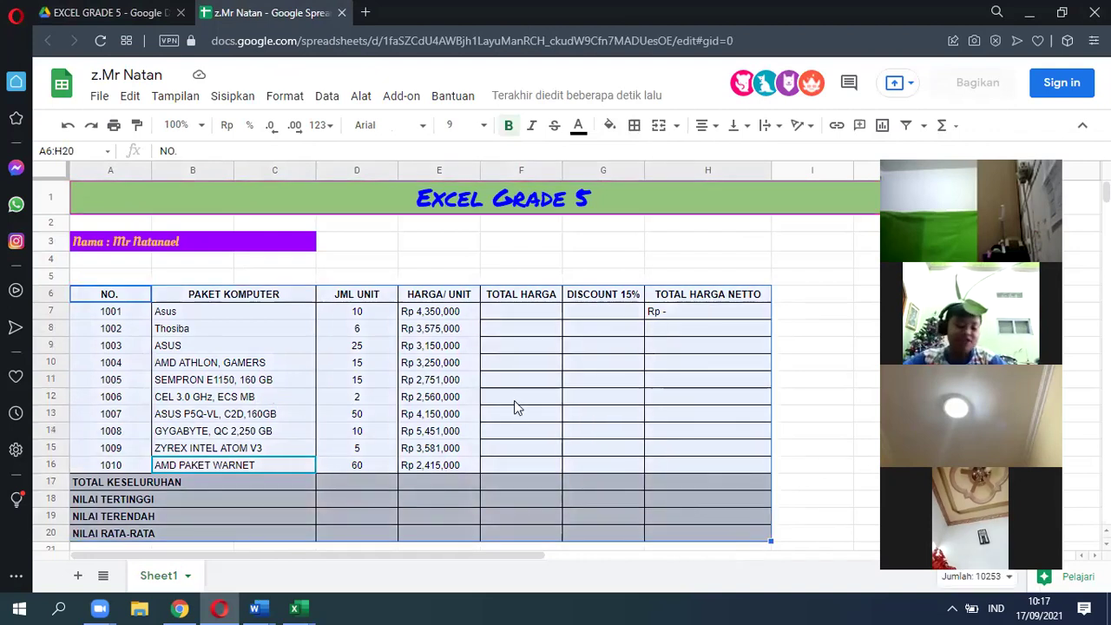
key("ctrl+c")
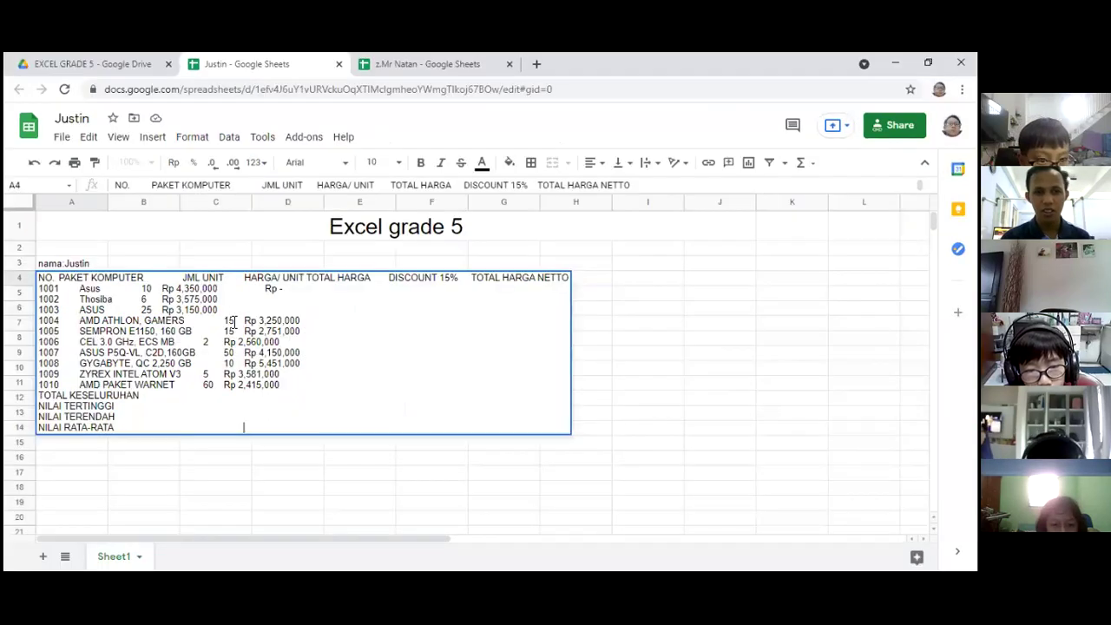
Select the pasted package-table text from header to totals and end the cell edit.
left_click_drag(233, 321, 234, 347)
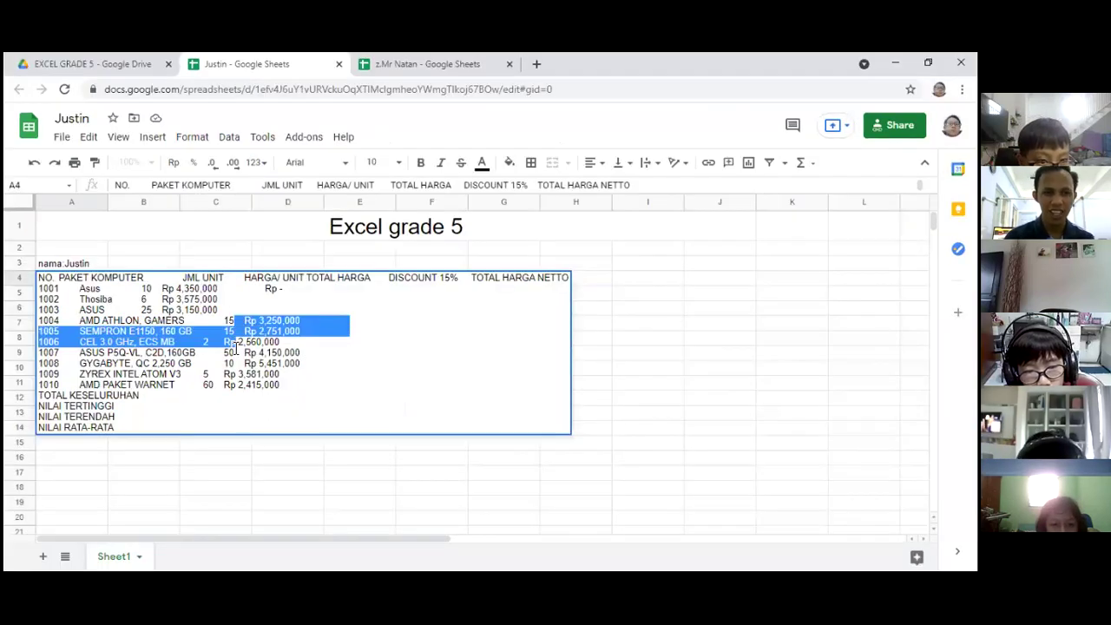
left_click(259, 330)
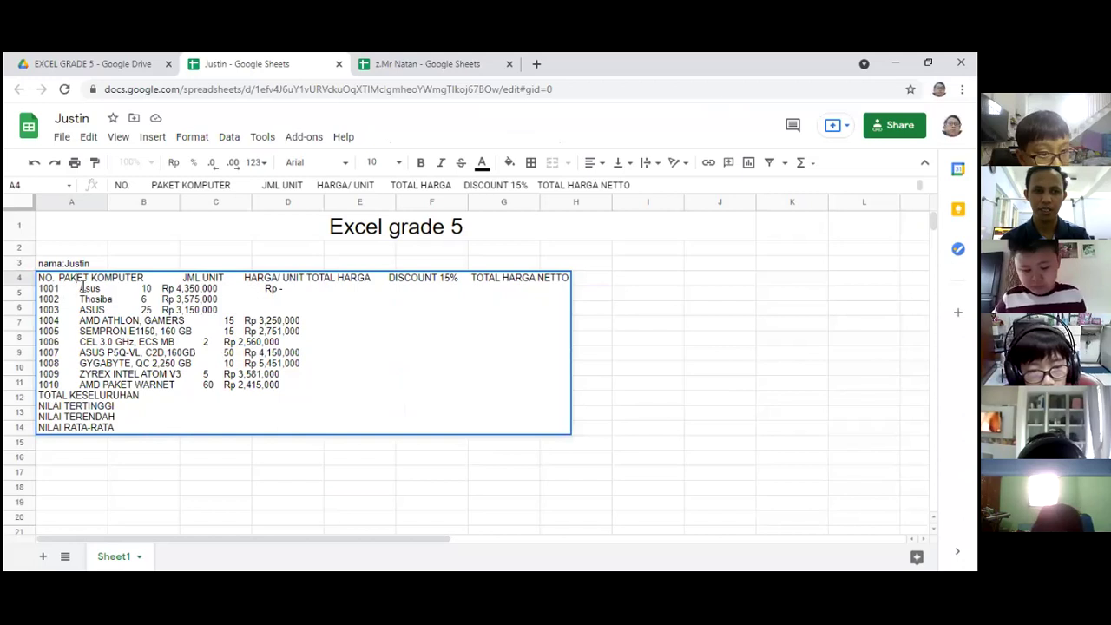
left_click_drag(78, 278, 258, 380)
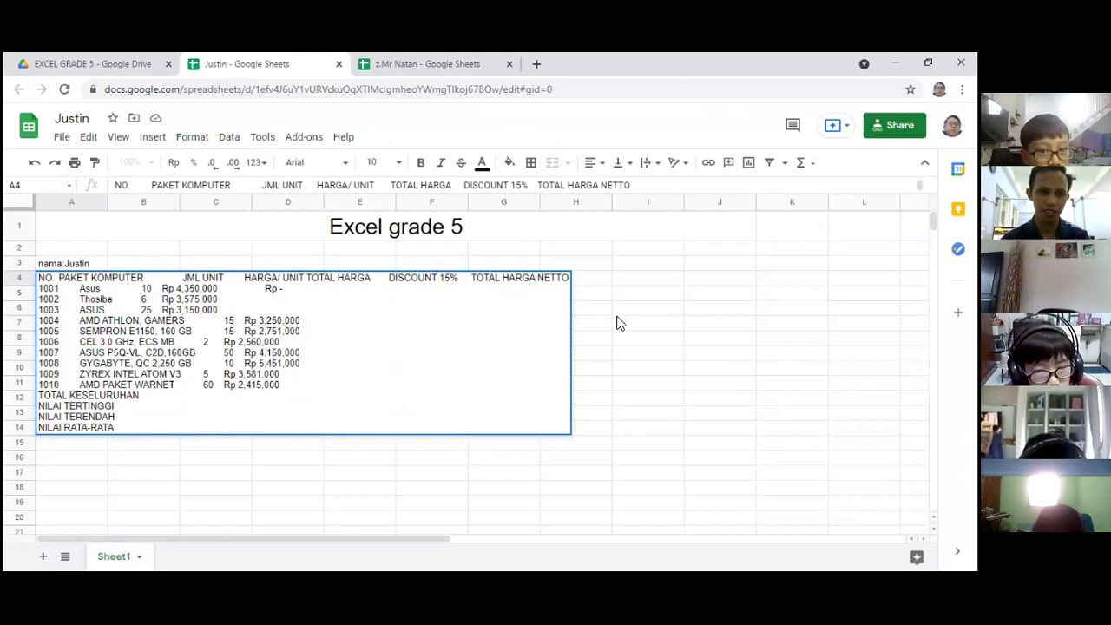
key("ctrl+z")
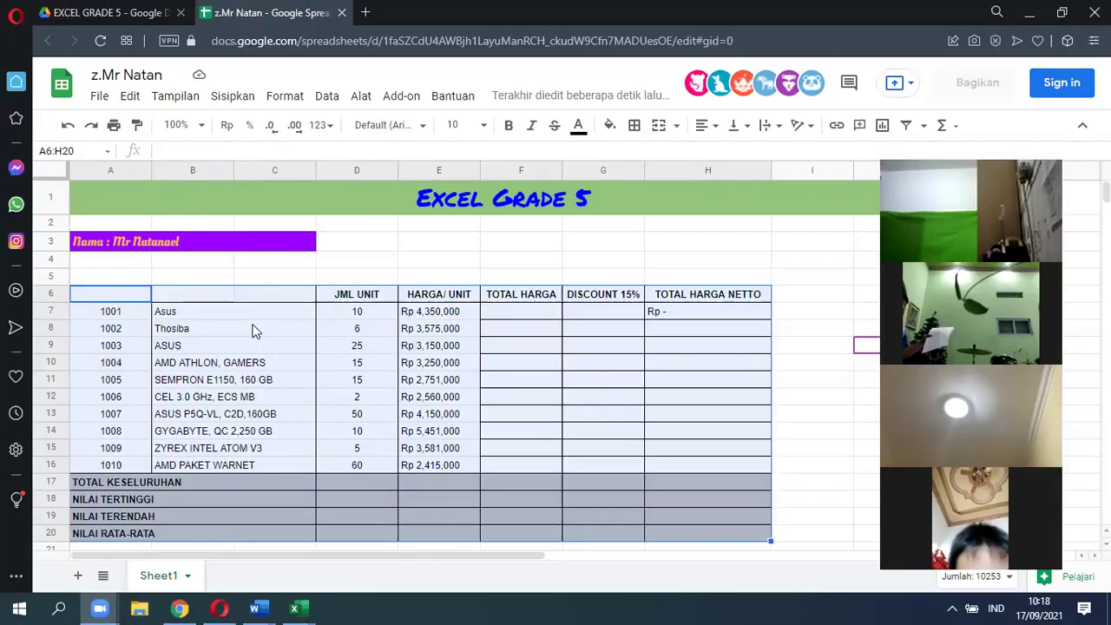
Check the student's cells around A6 and E11, then go to the teacher's template spreadsheet.
left_click(248, 328)
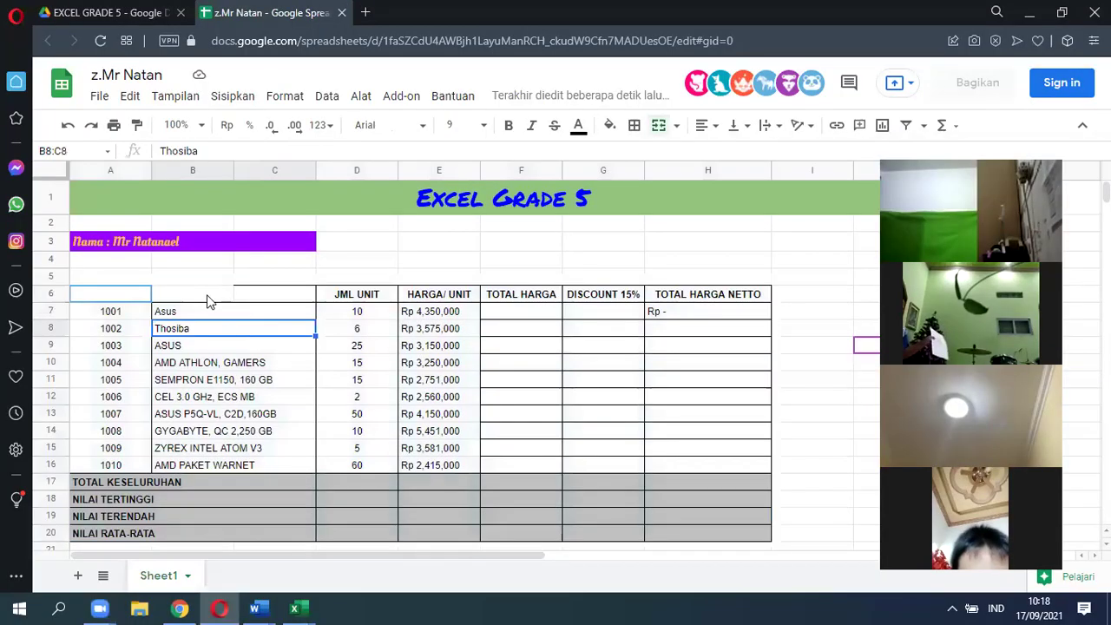
left_click(107, 330)
left_click(106, 295)
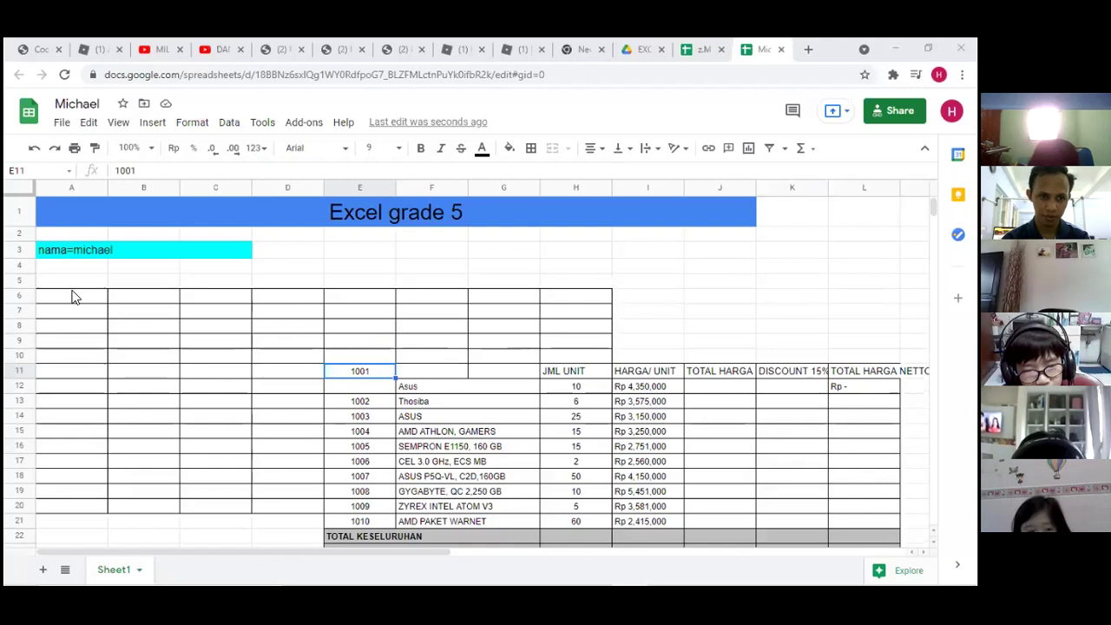
left_click(54, 296)
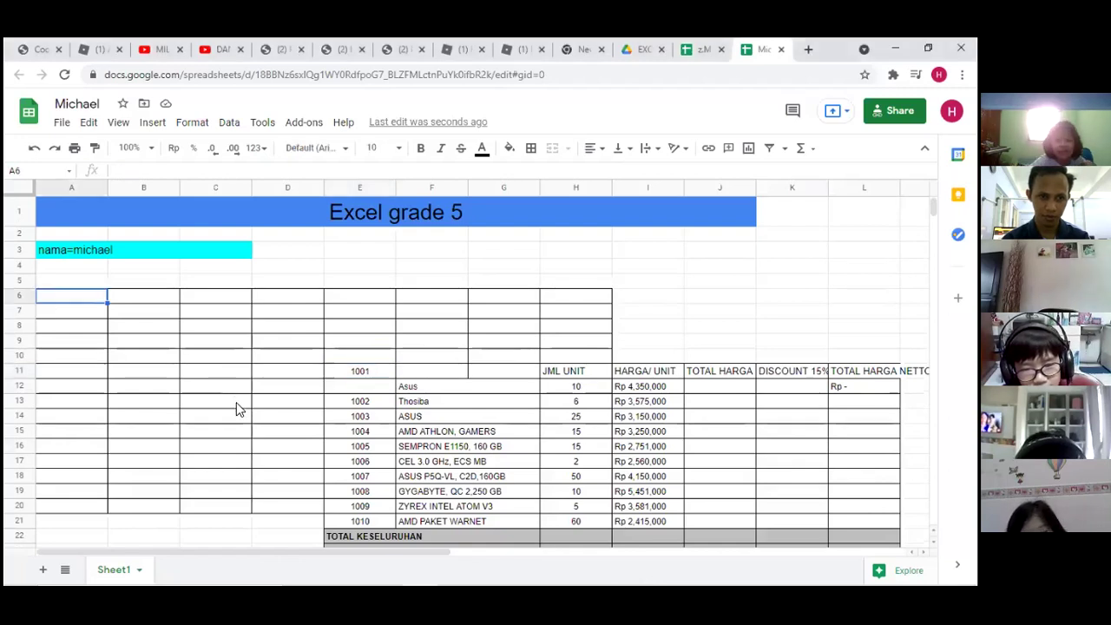
scroll(236, 402, "down", 2)
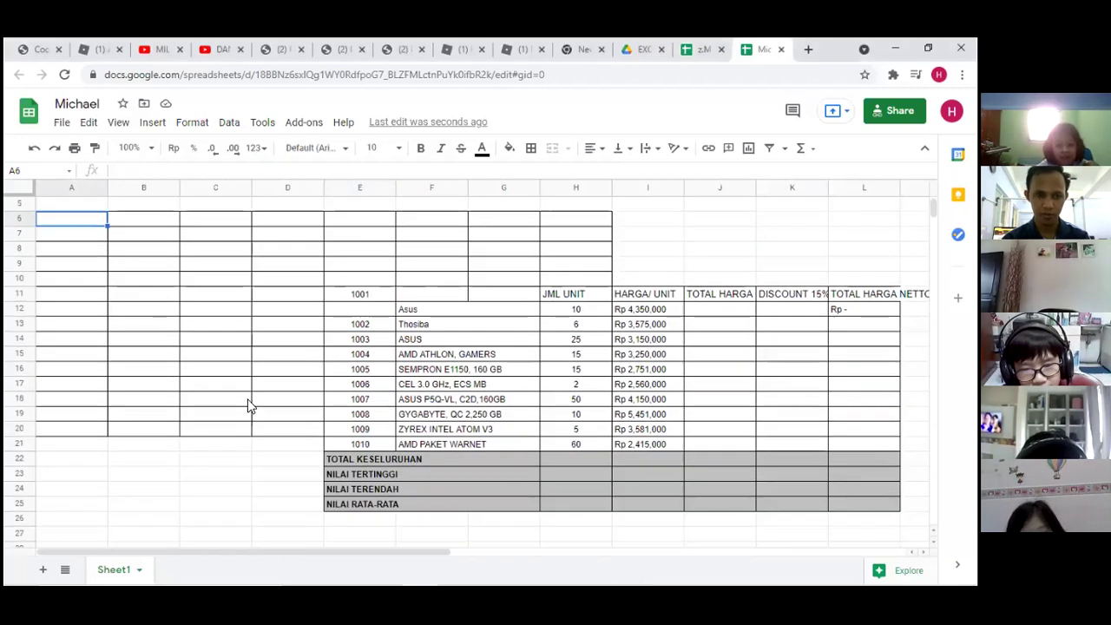
left_click(361, 289)
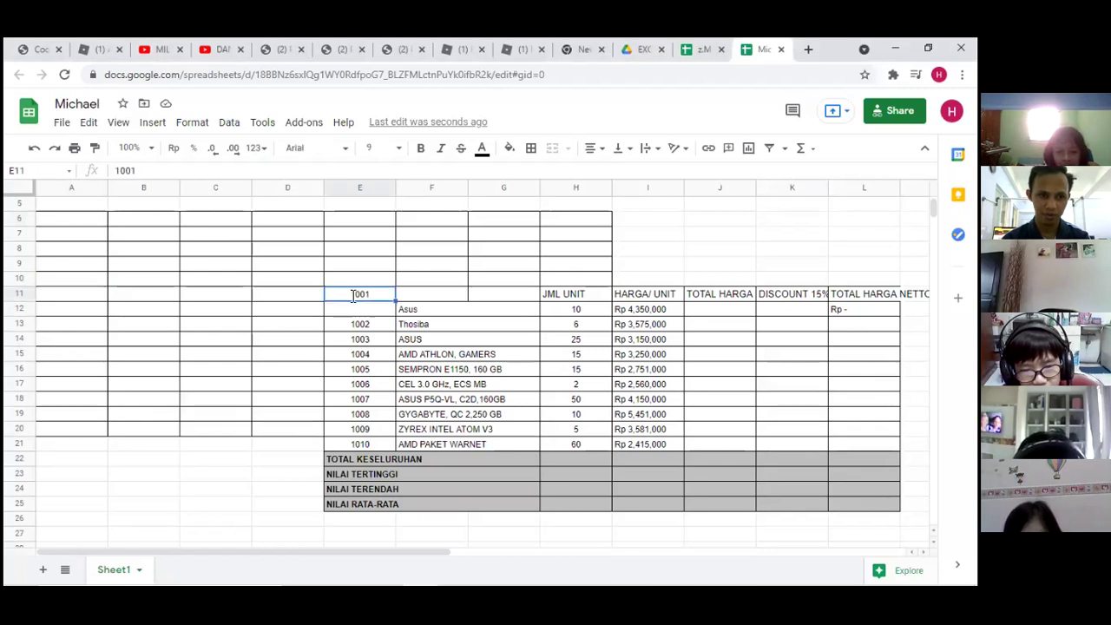
left_click(384, 283)
left_click(379, 301)
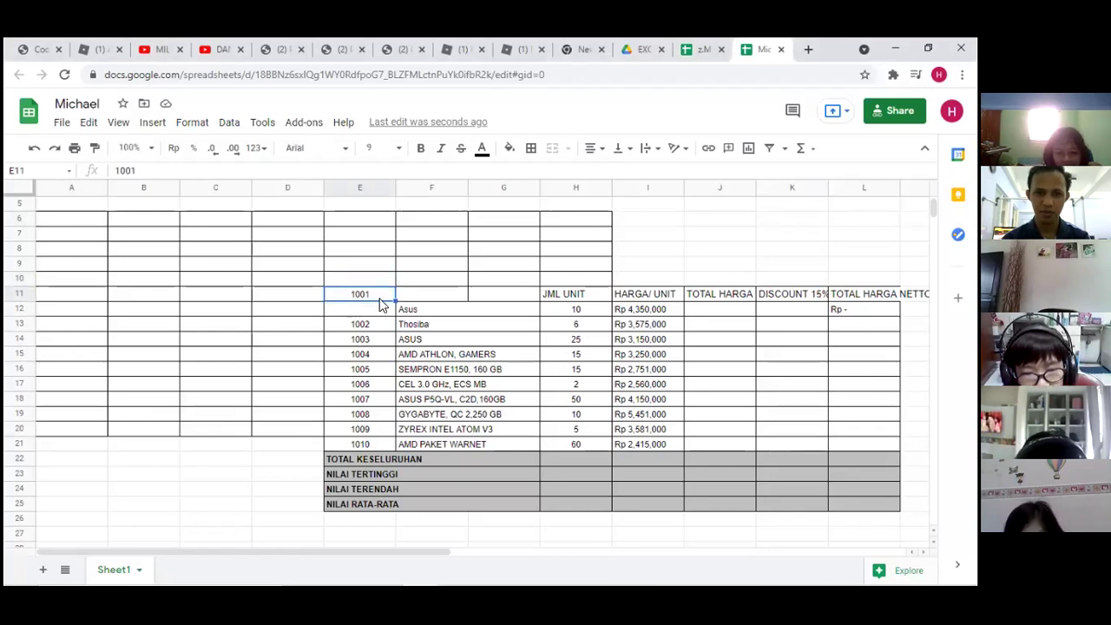
left_click(247, 424)
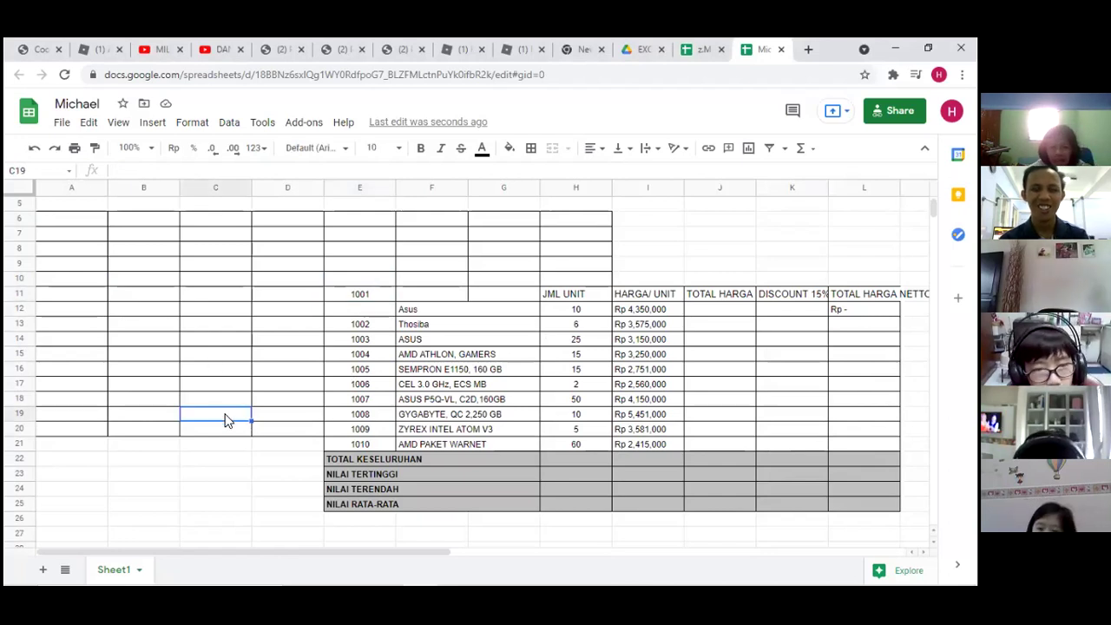
scroll(225, 277, "up", 2)
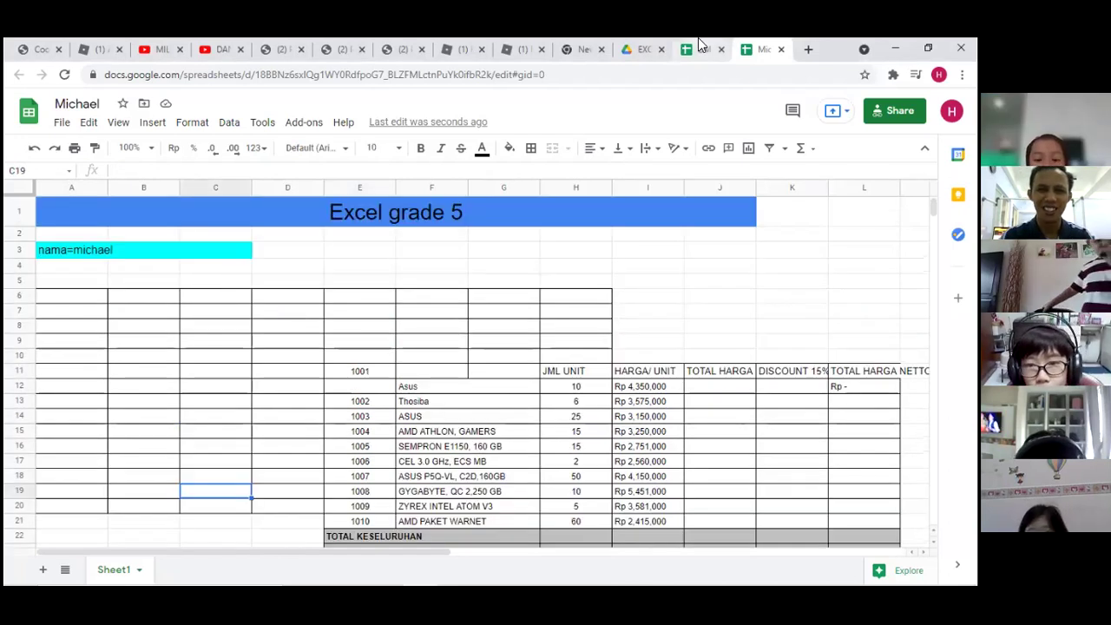
left_click(700, 45)
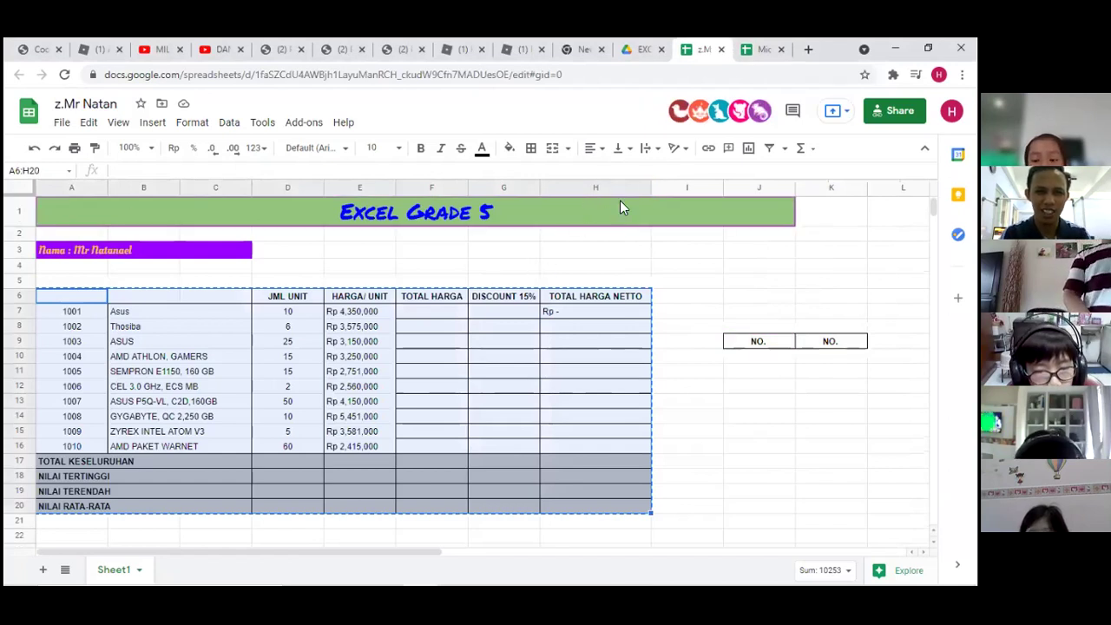
Paste the copied price table at A6 of the student's sheet and check column I's unit prices.
left_click(750, 44)
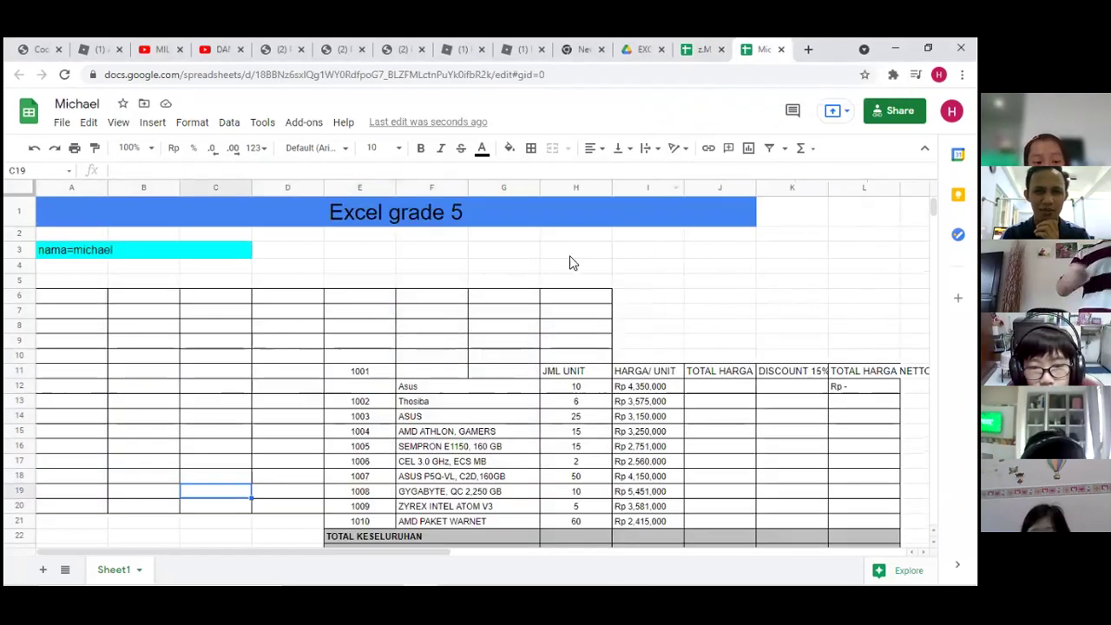
left_click(70, 300)
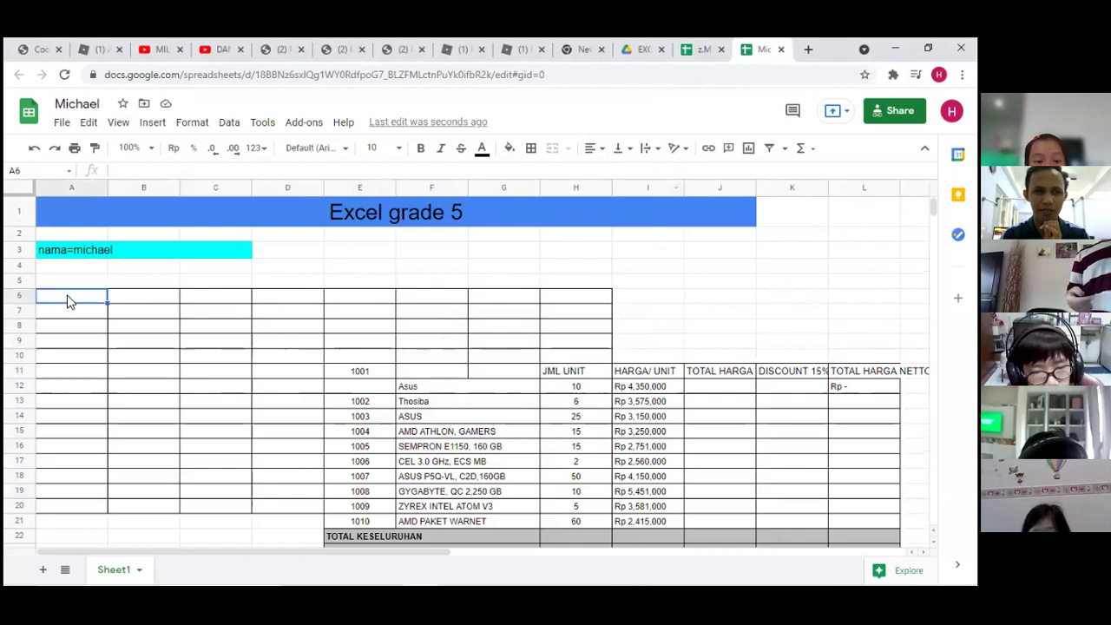
key("ctrl+v")
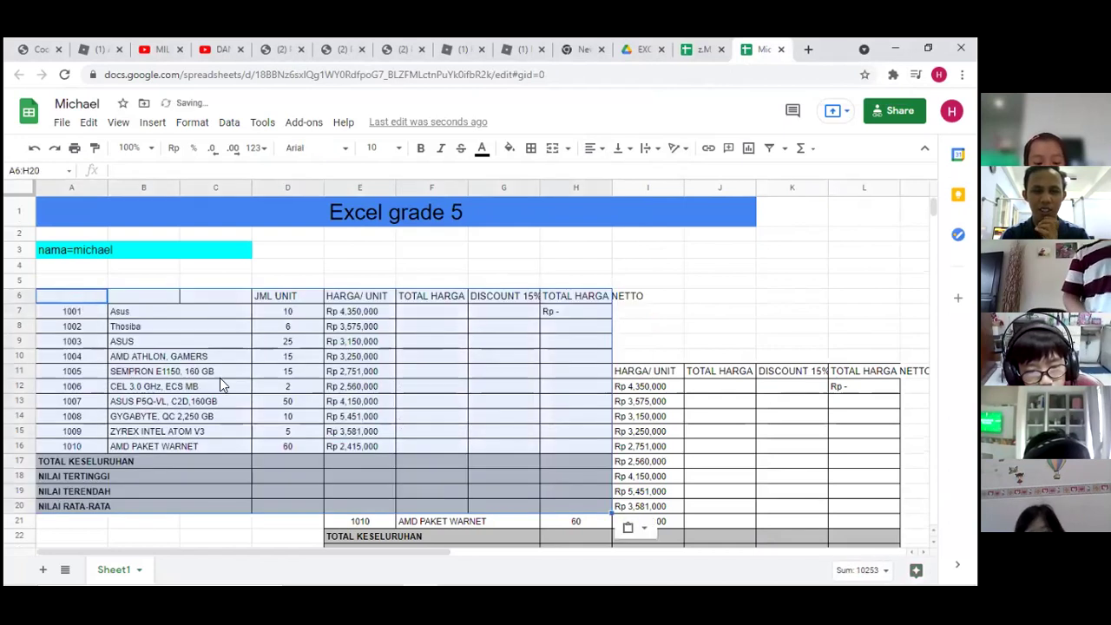
scroll(720, 328, "down", 1)
scroll(700, 337, "down", 1)
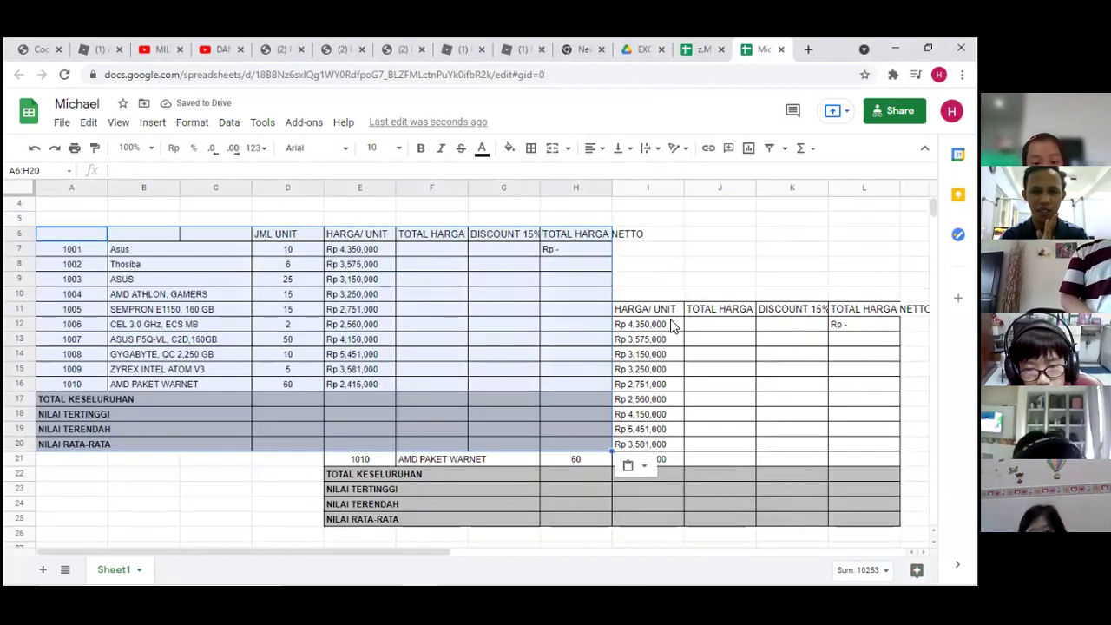
left_click(662, 312)
left_click_drag(661, 324, 660, 461)
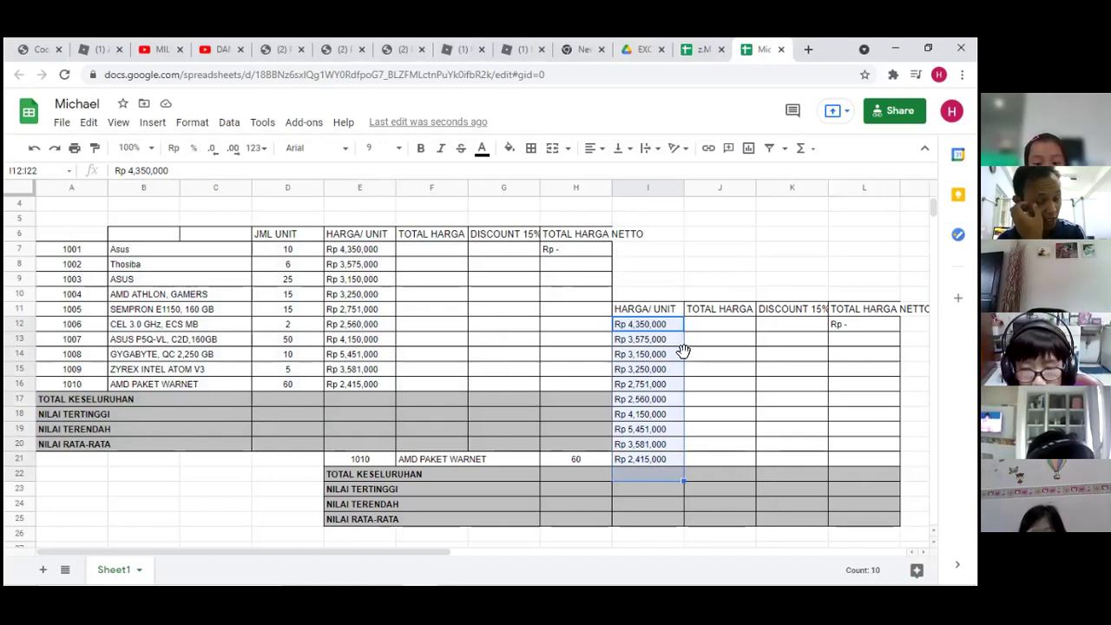
Undo the misplaced table data and paste the clipboard into A6 again.
scroll(671, 341, "up", 1)
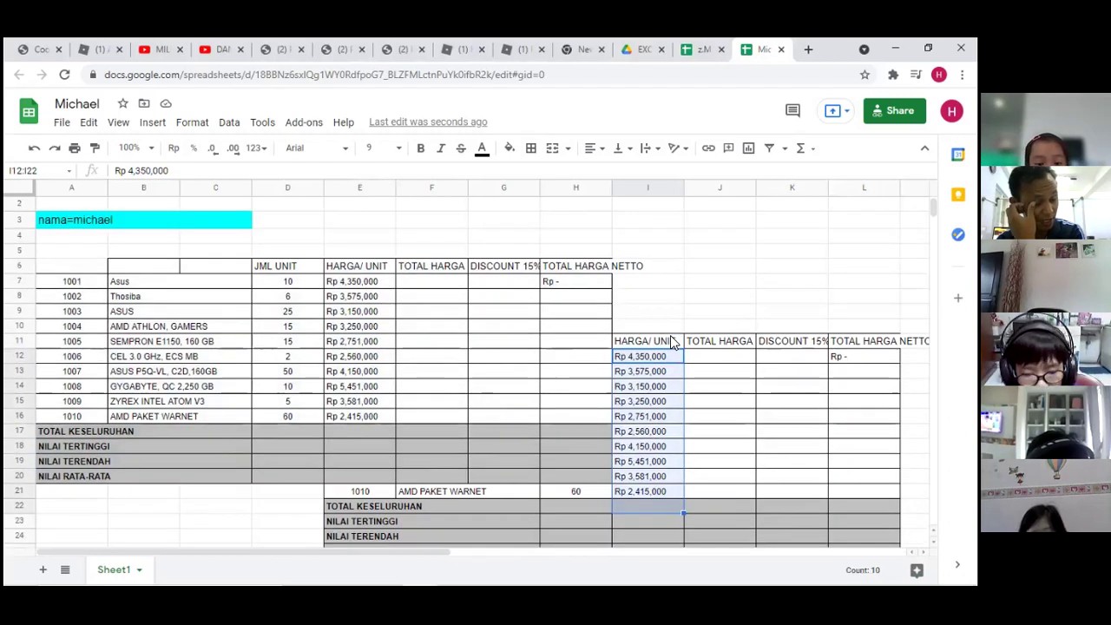
key("ctrl+z")
type("z")
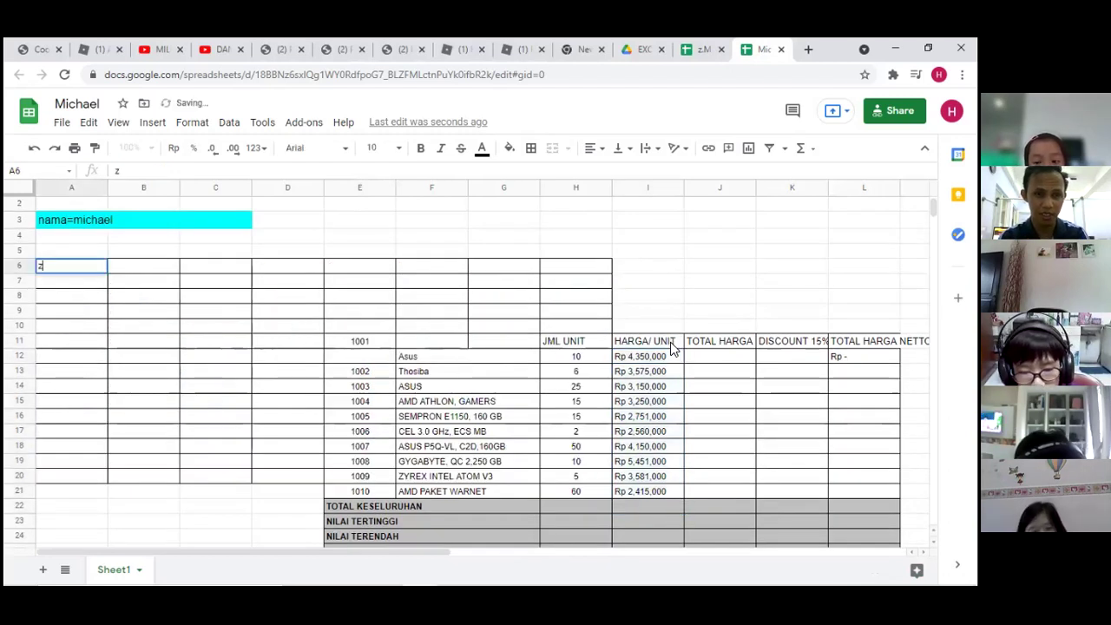
left_click(664, 352)
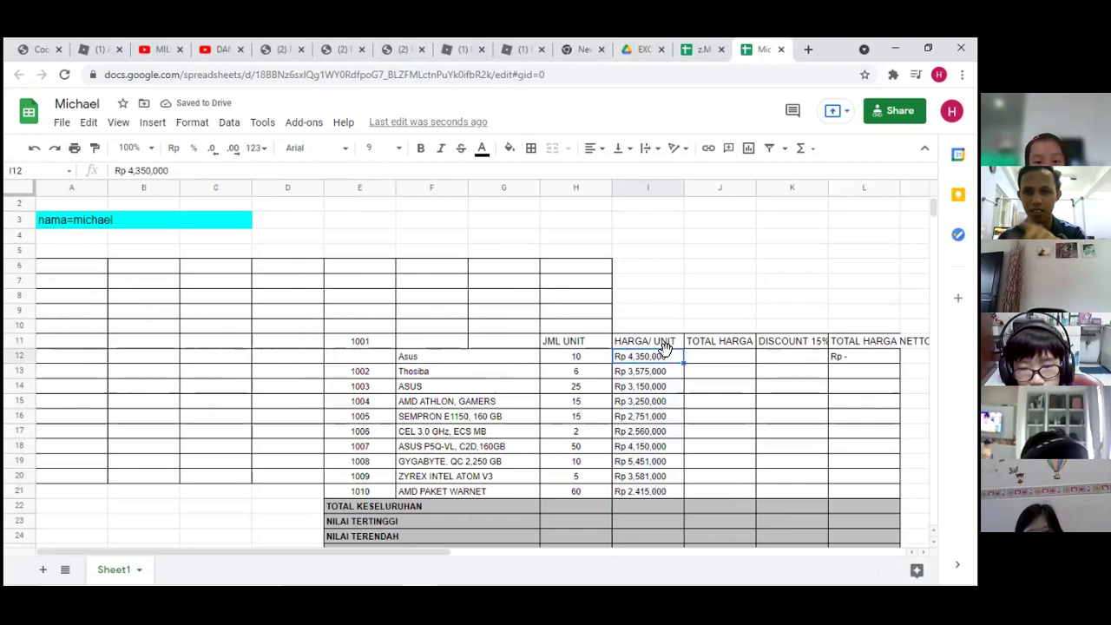
key("ctrl+z")
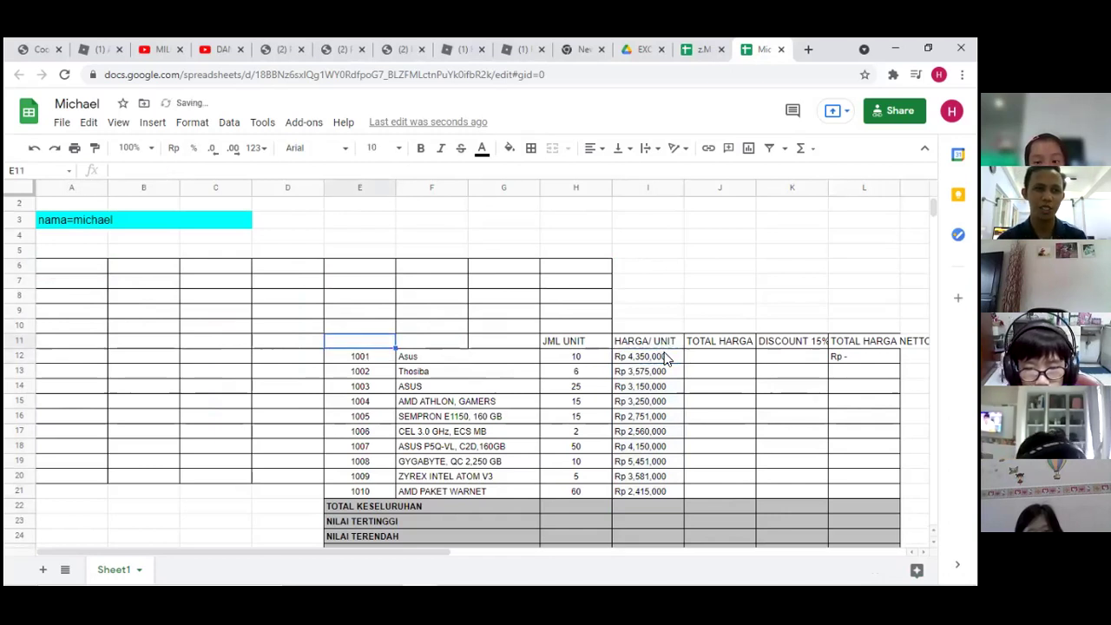
key("ctrl+z")
key("ctrl+z")
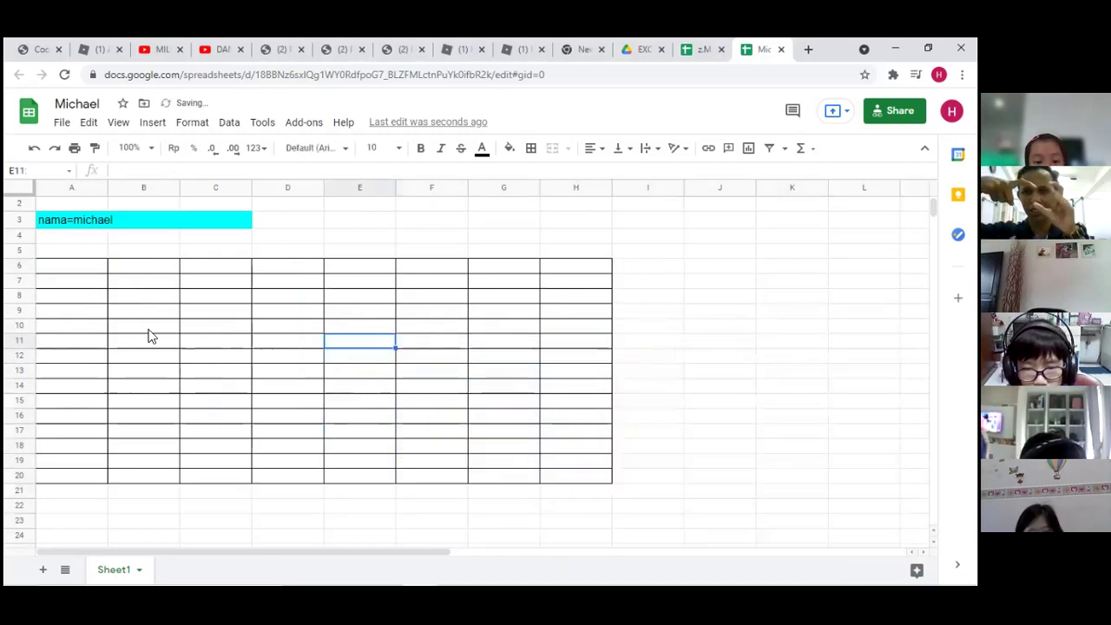
left_click(87, 270)
type("v")
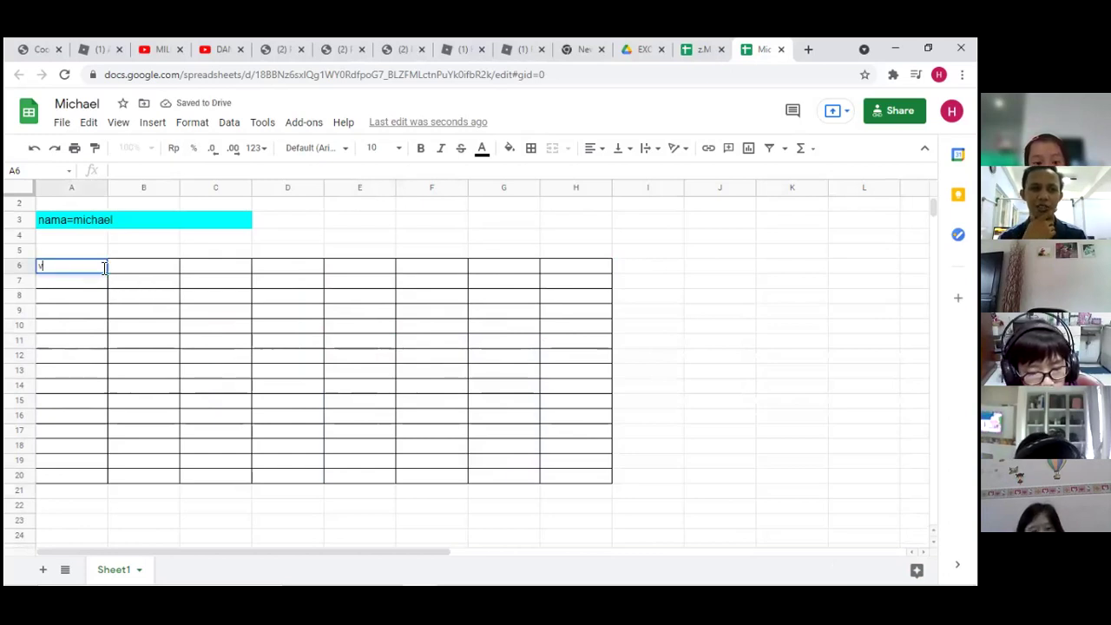
key("BackSpace")
type("Rp 4,350,000")
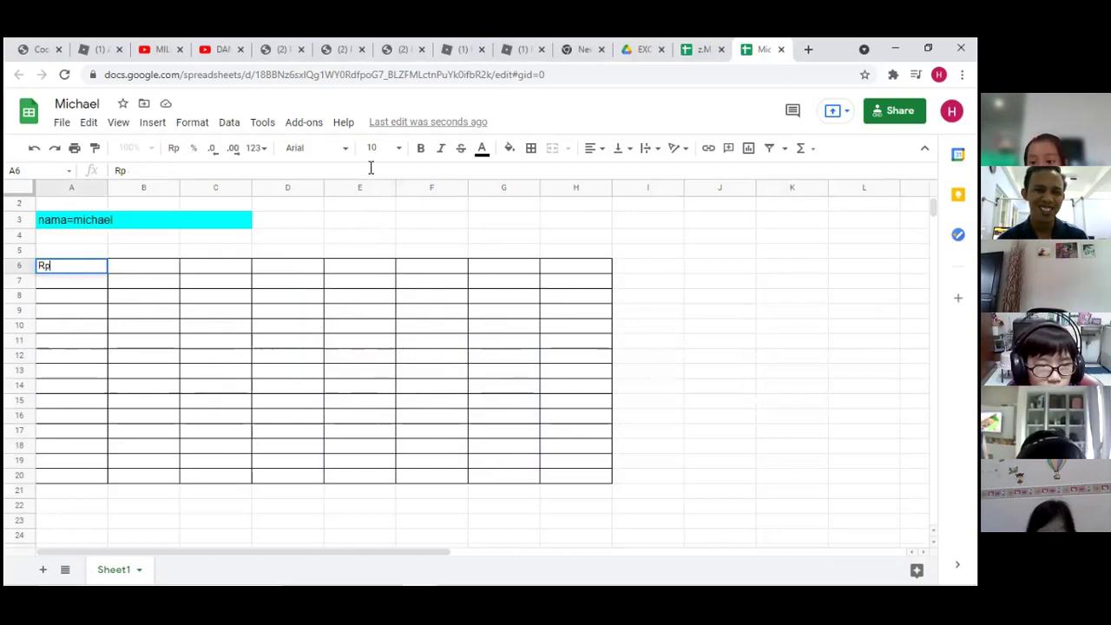
Revisit the template, paste into the student's A6, then discard the text-only paste.
left_click(699, 48)
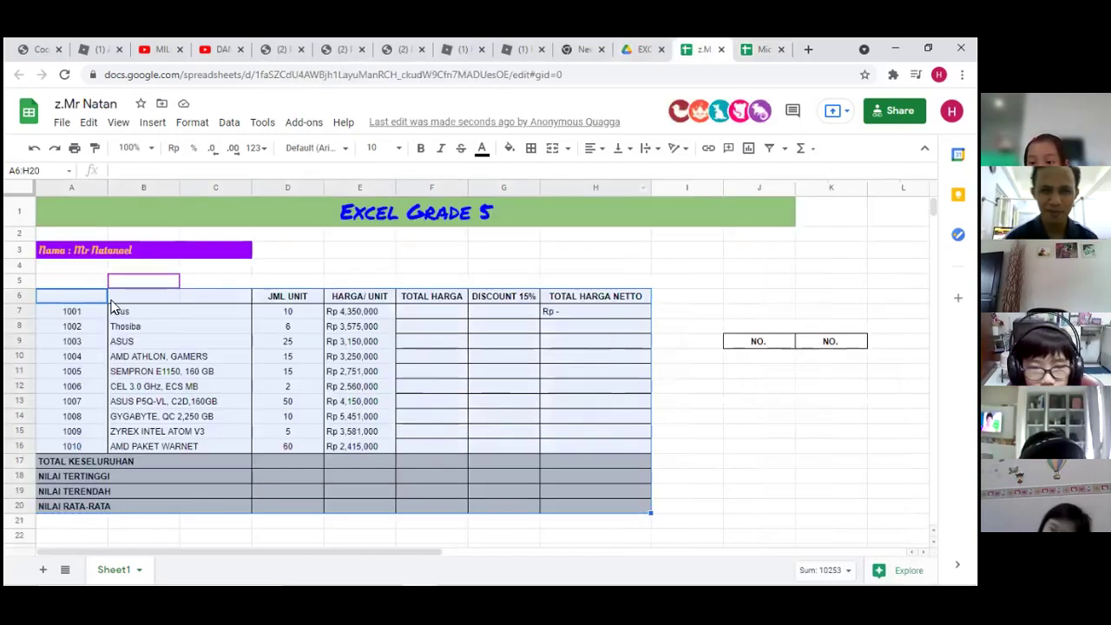
left_click(761, 48)
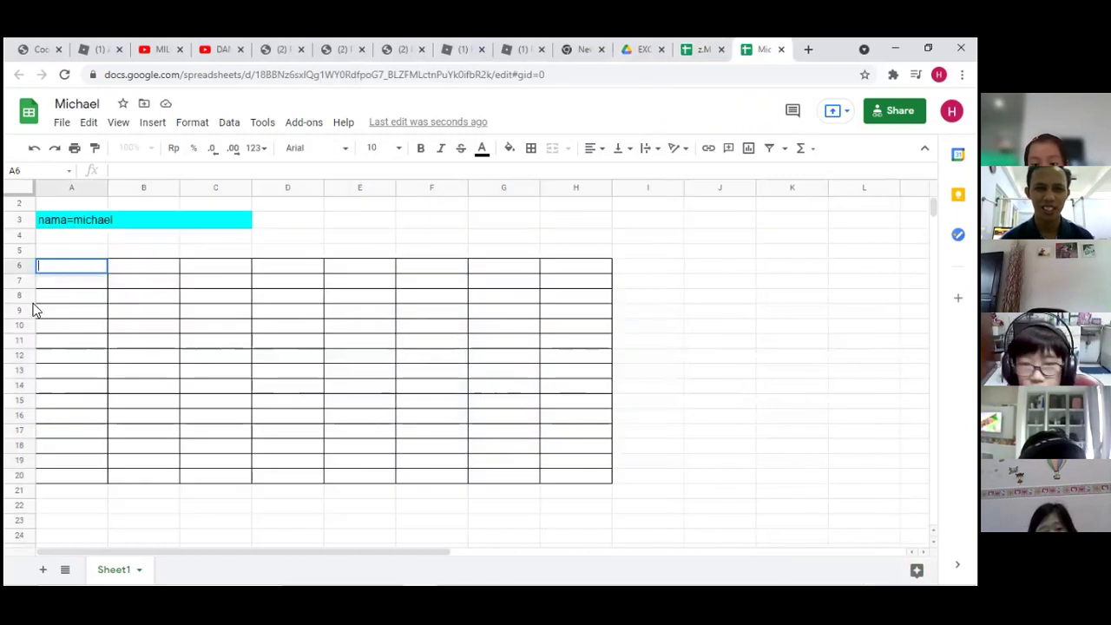
key("ctrl+v")
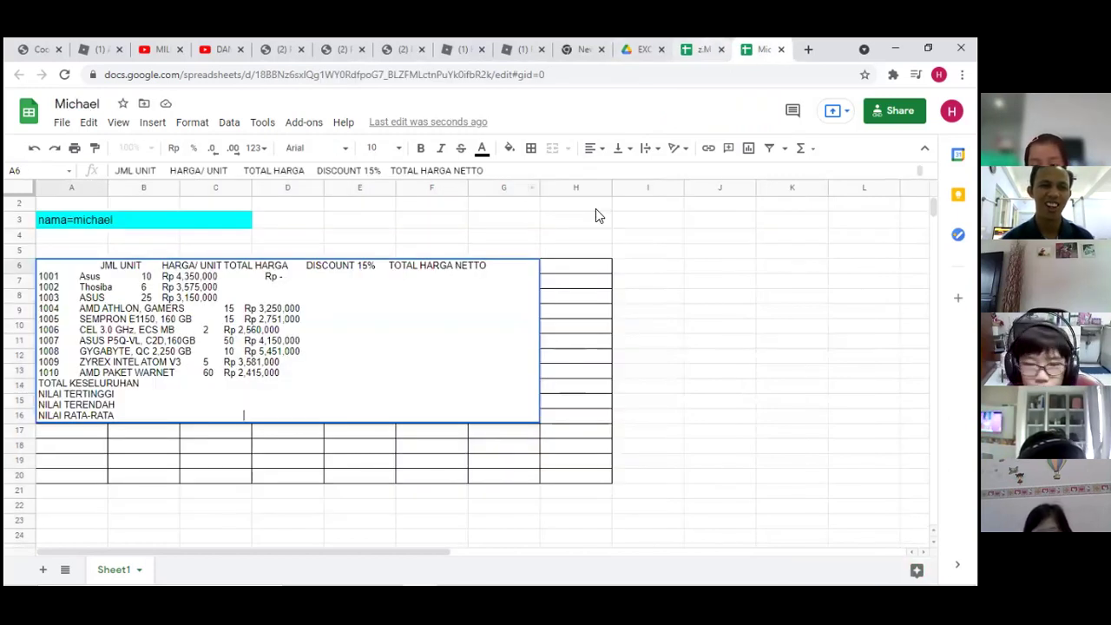
key("ctrl+z")
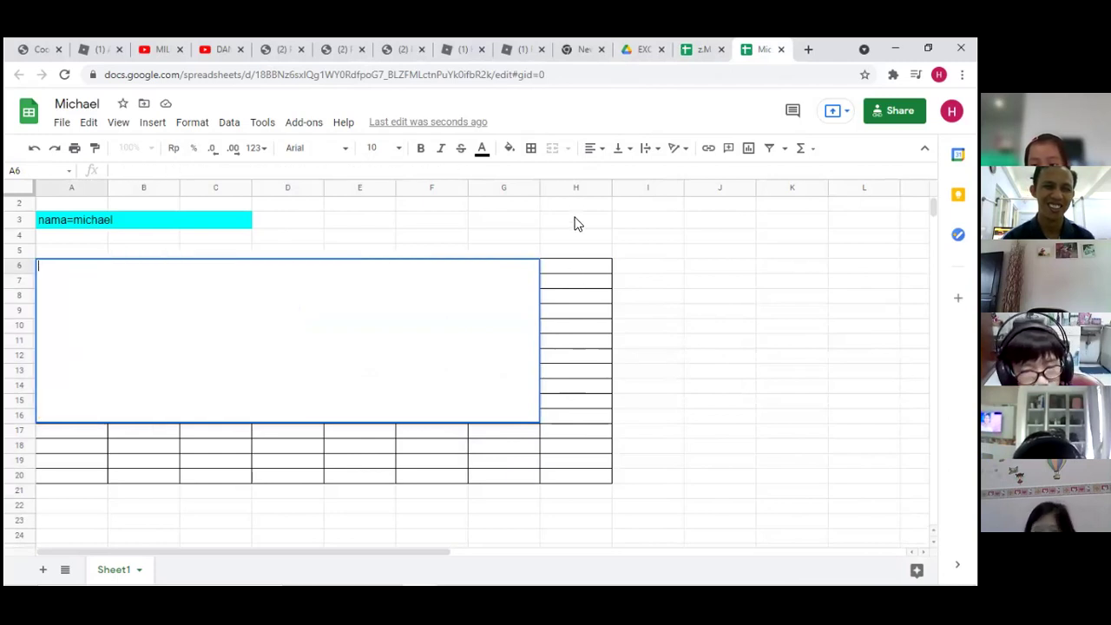
Revisit the template, then paste the price table into the student's sheet at A6.
left_click(694, 48)
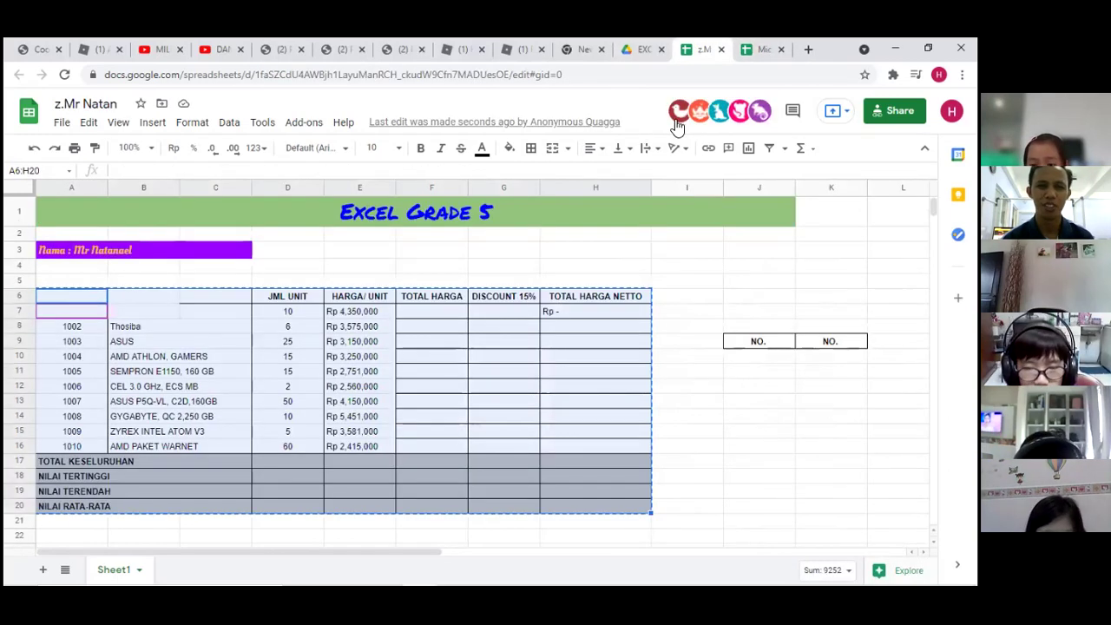
left_click(762, 49)
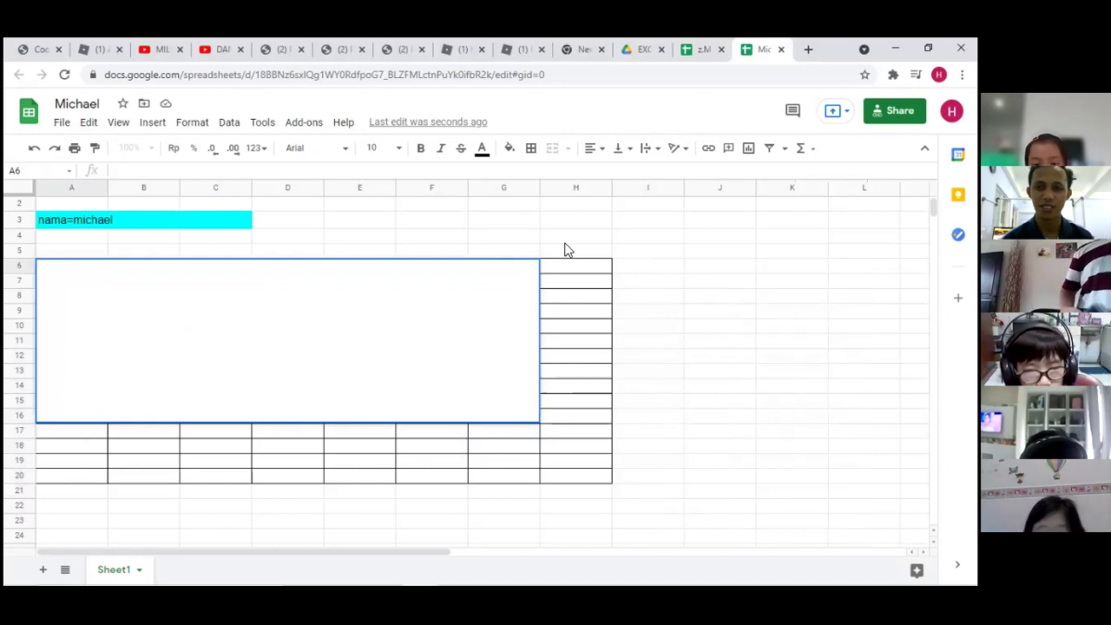
left_click(101, 271)
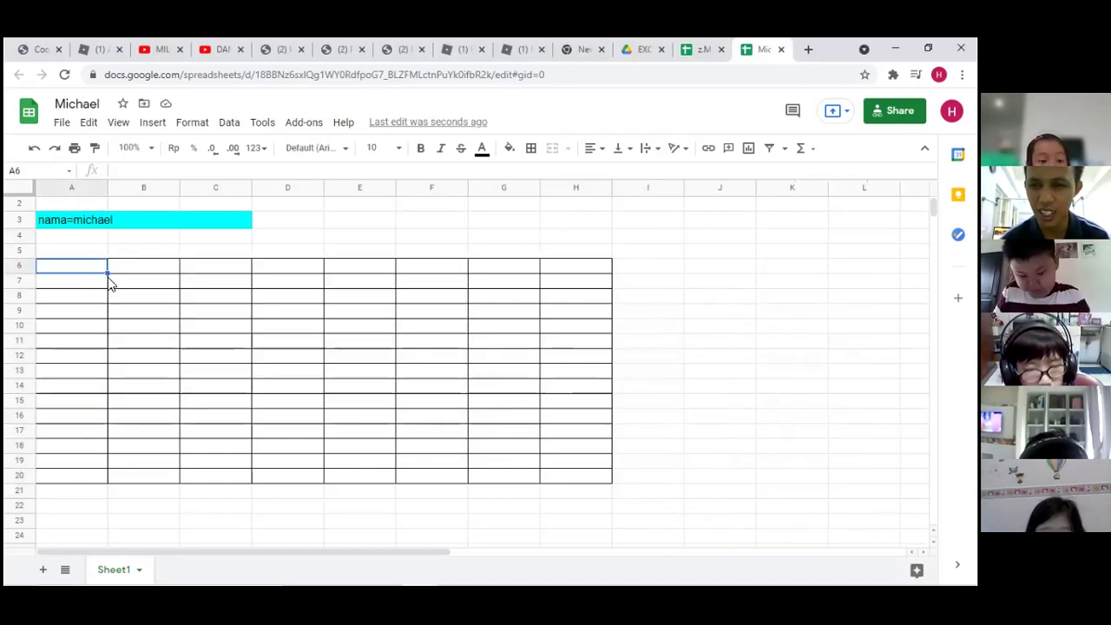
key("ctrl+v")
left_click(654, 380)
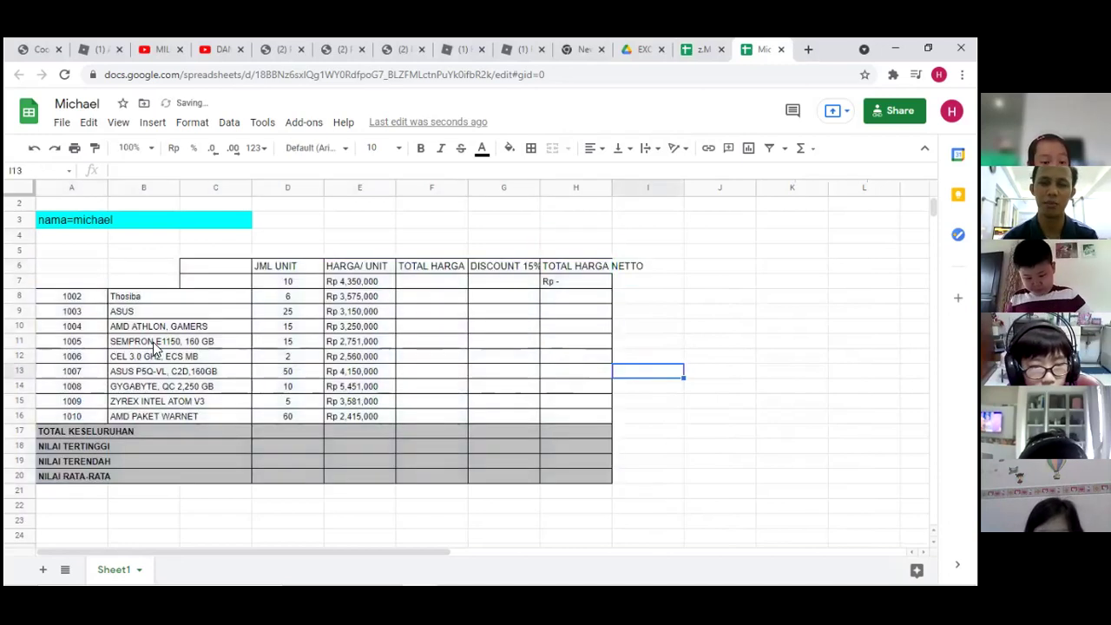
left_click(93, 270)
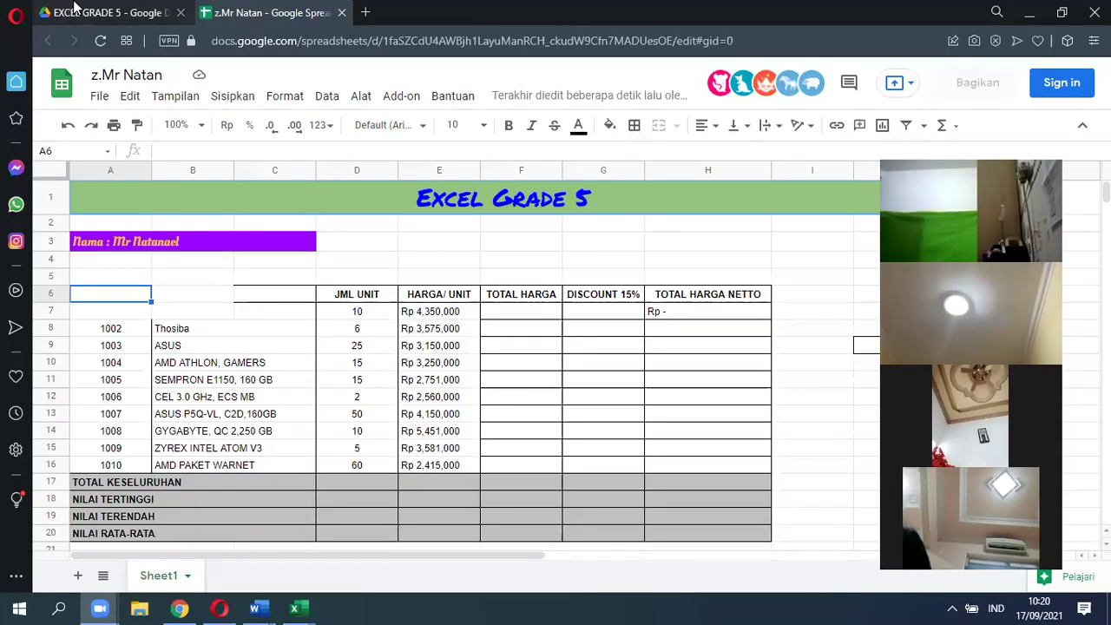
From the EXCEL GRADE 5 Drive folder, open the first student file in the third row.
left_click(113, 12)
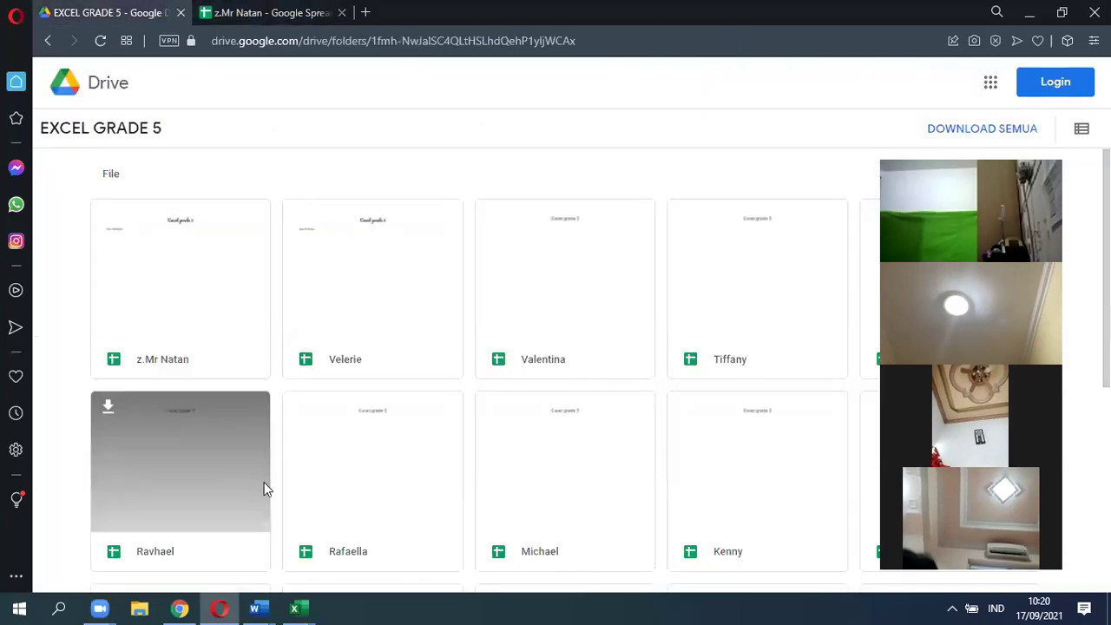
scroll(316, 482, "down", 1)
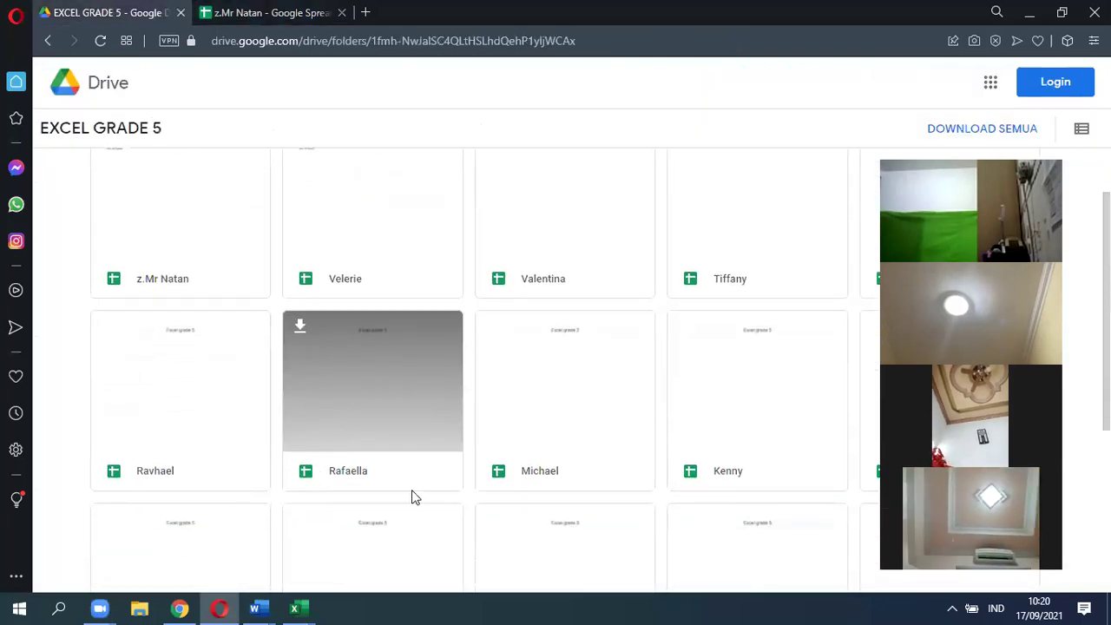
scroll(413, 497, "down", 3)
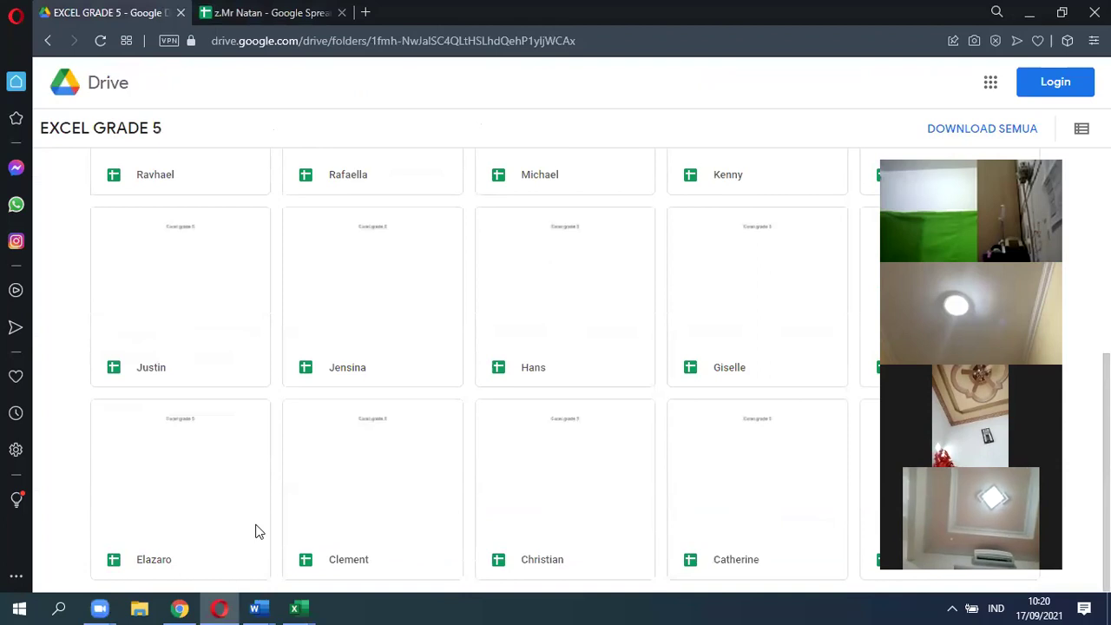
double_click(189, 313)
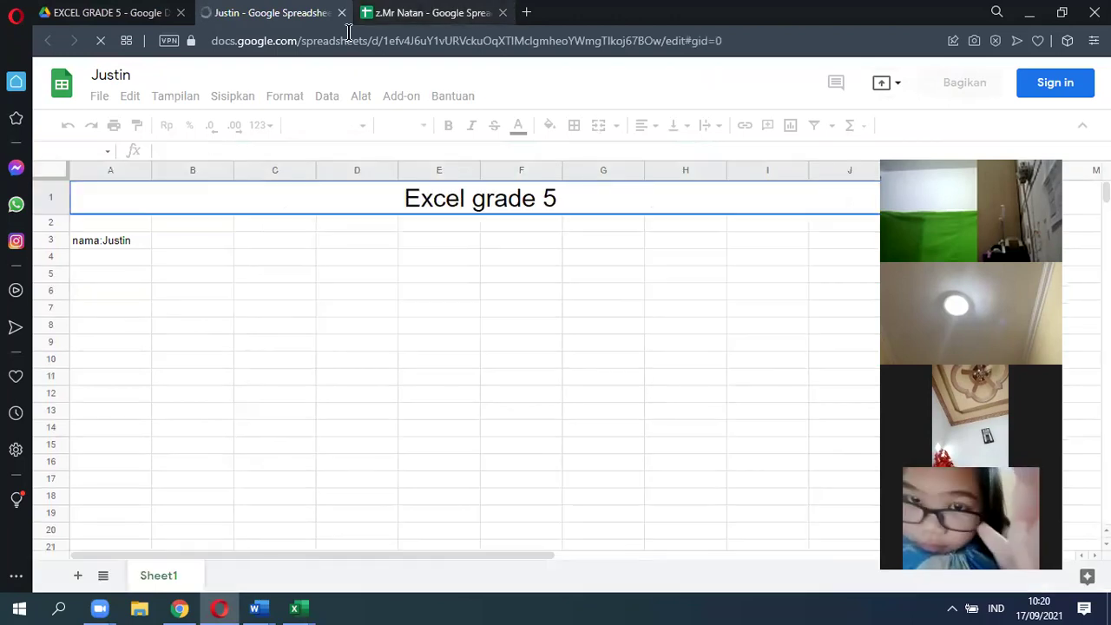
In the template, undo and redo the edits so B8 and B9 read Thosiba and ASUS.
key("ctrl+Tab")
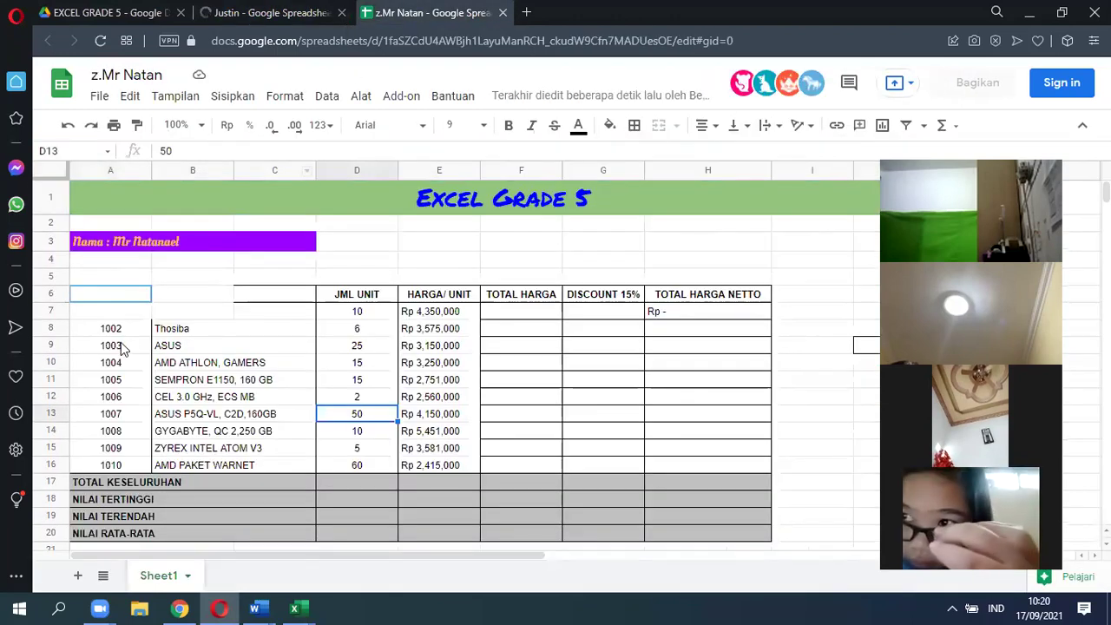
left_click(121, 347)
left_click(230, 315)
left_click(278, 283)
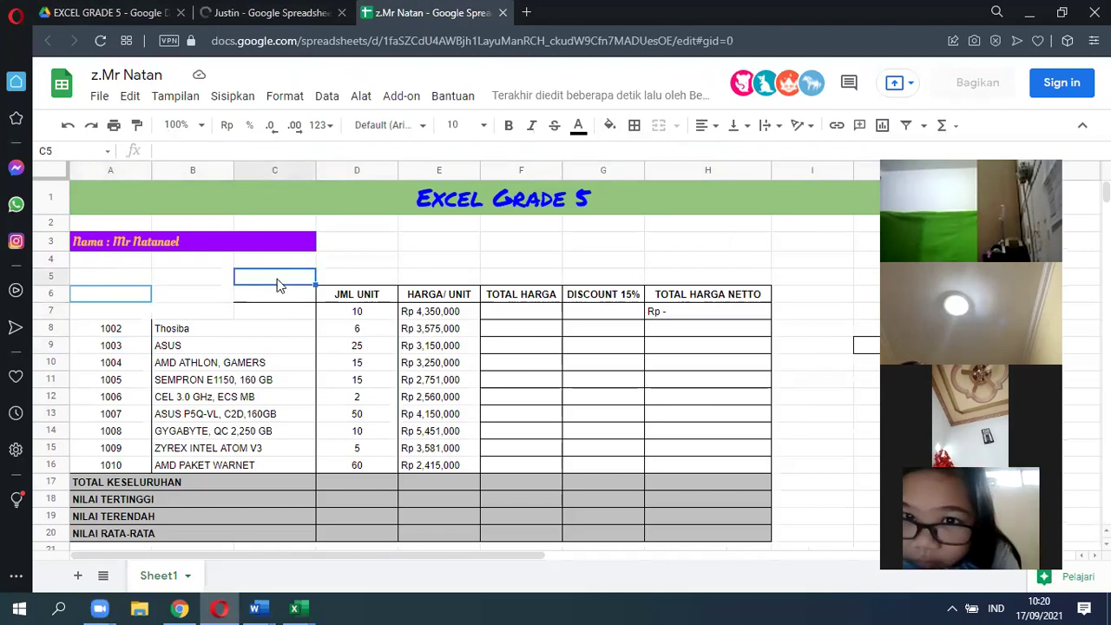
left_click(73, 129)
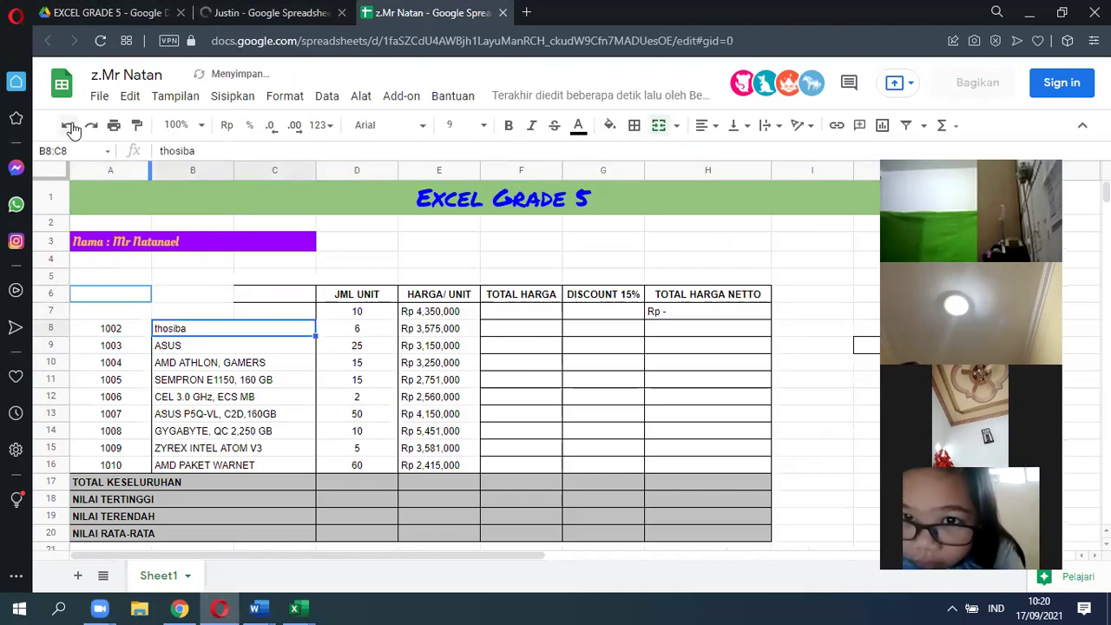
left_click(73, 128)
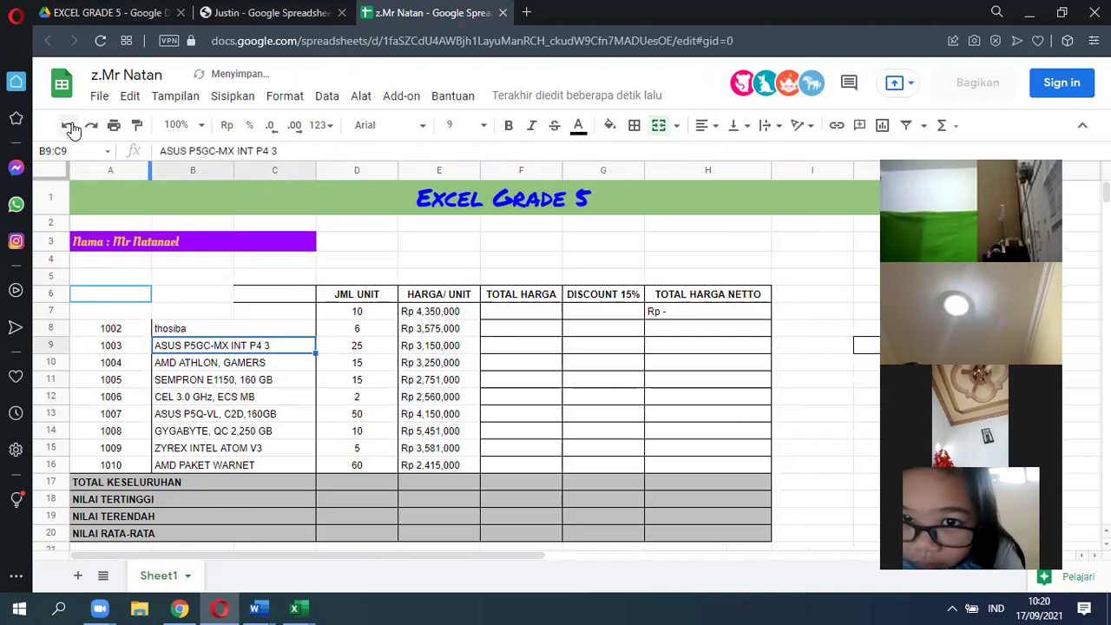
left_click(263, 319)
left_click(198, 298)
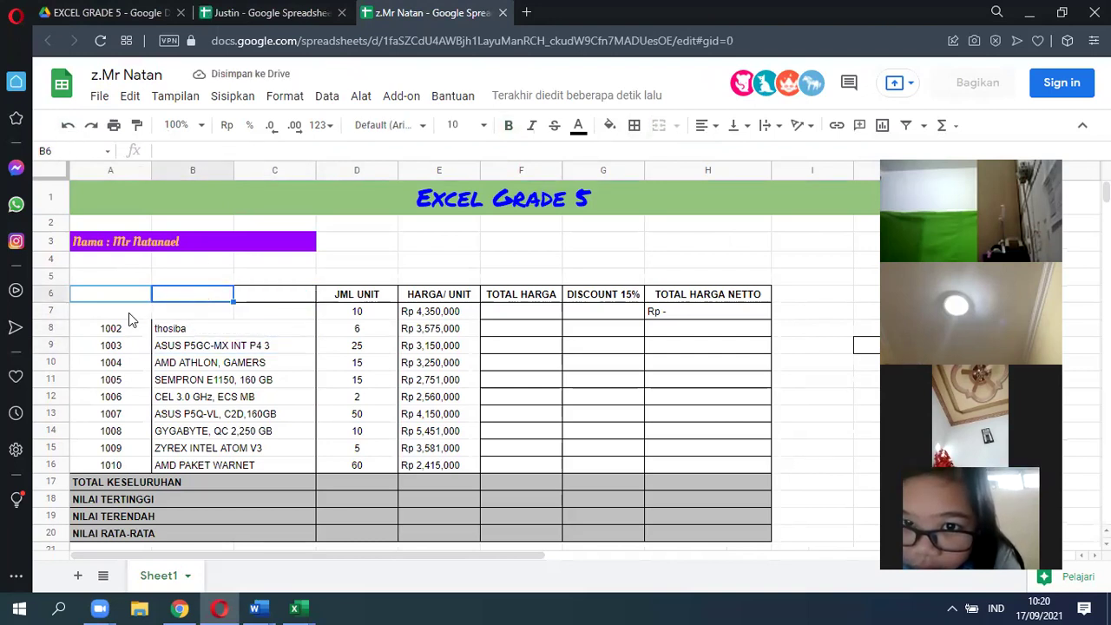
left_click(91, 127)
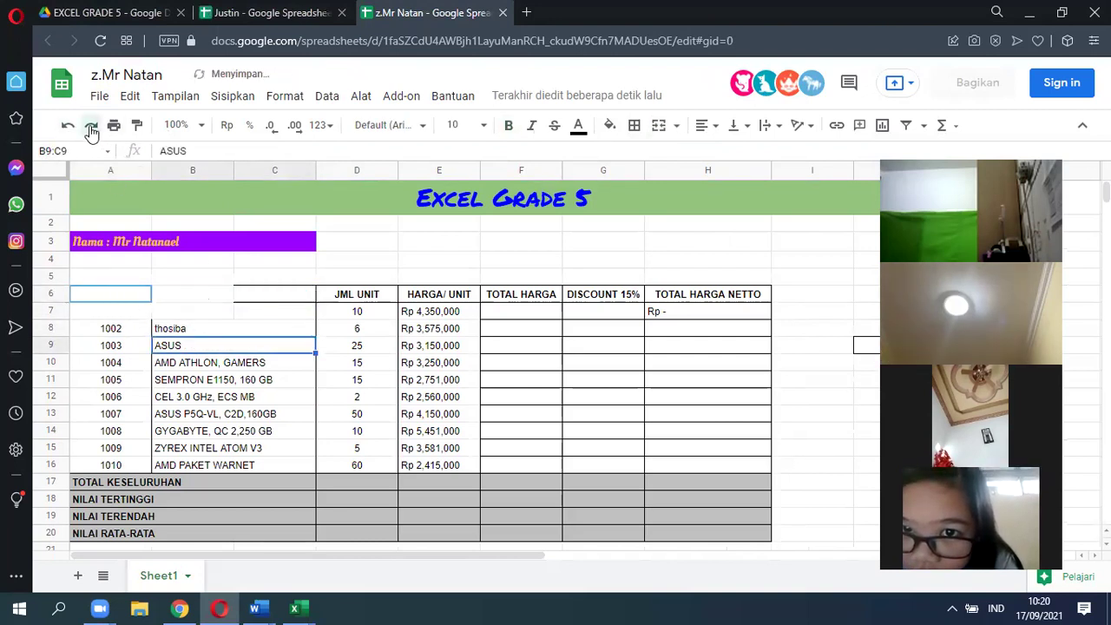
left_click(91, 129)
Select the template's whole price table A6:H20.
left_click(230, 387)
left_click(99, 299)
left_click_drag(105, 296, 752, 534)
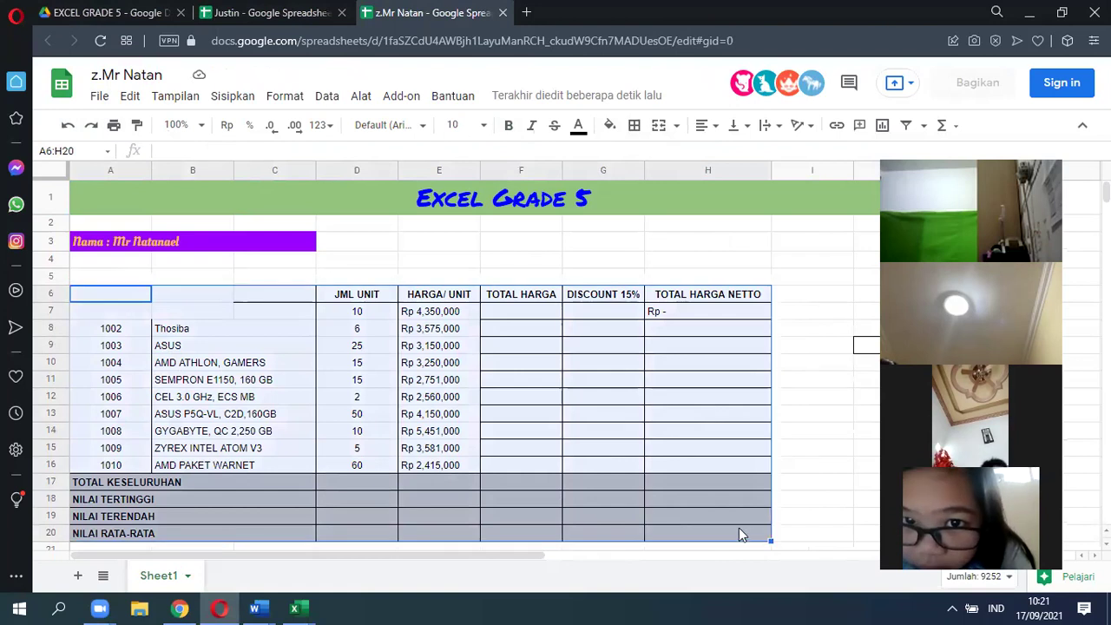
Paste the table at A6 of the student's sheet, then close that sheet.
left_click(241, 11)
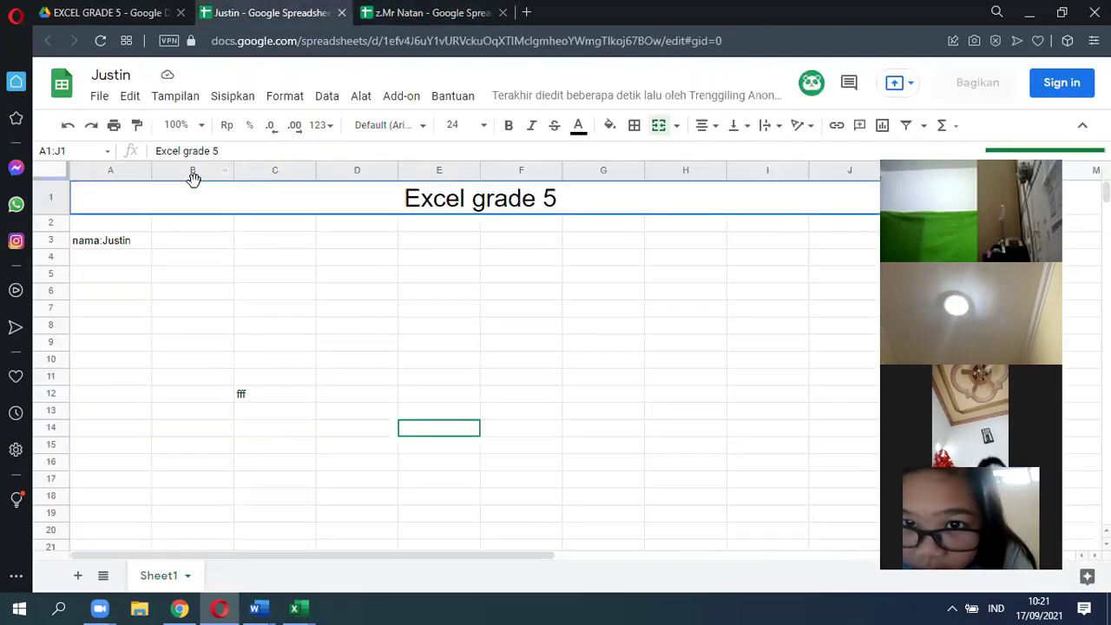
left_click(91, 294)
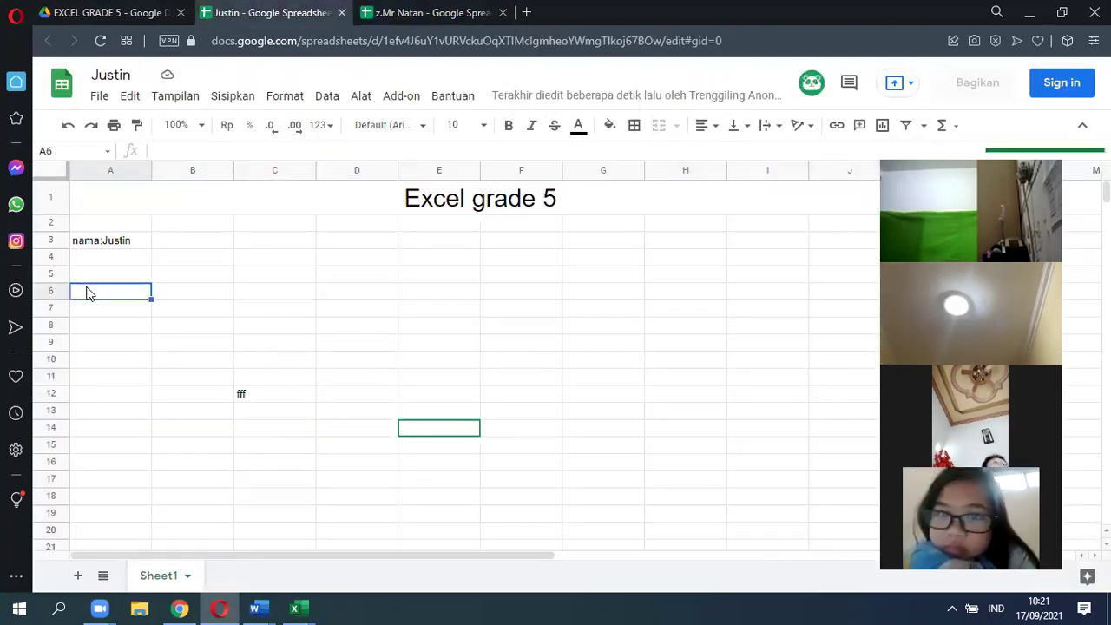
key("ctrl+v")
left_click(264, 248)
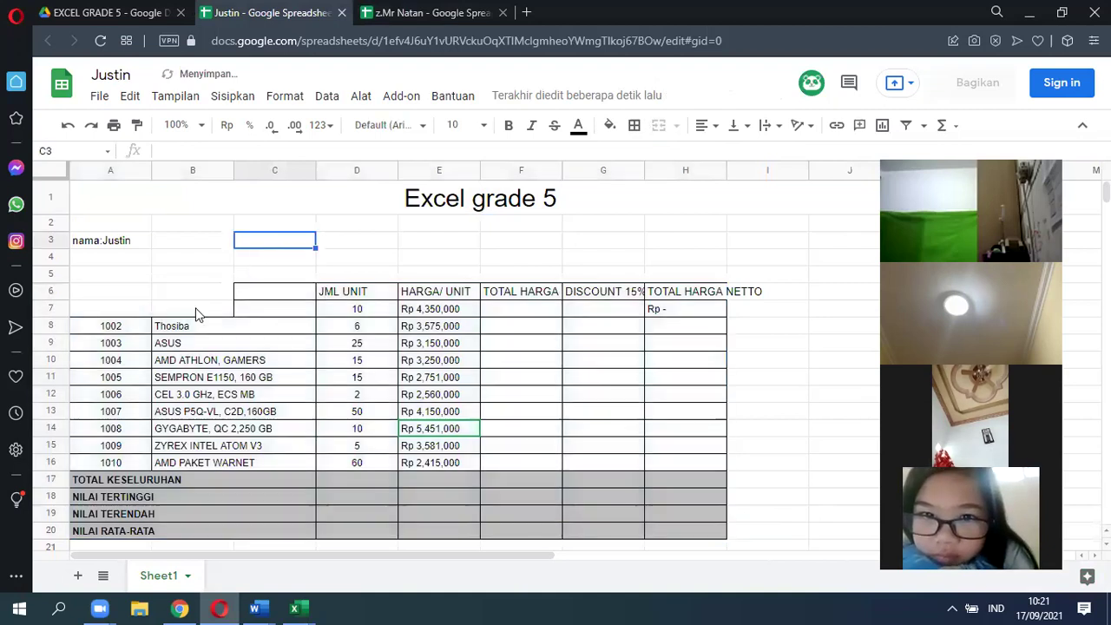
left_click(395, 258)
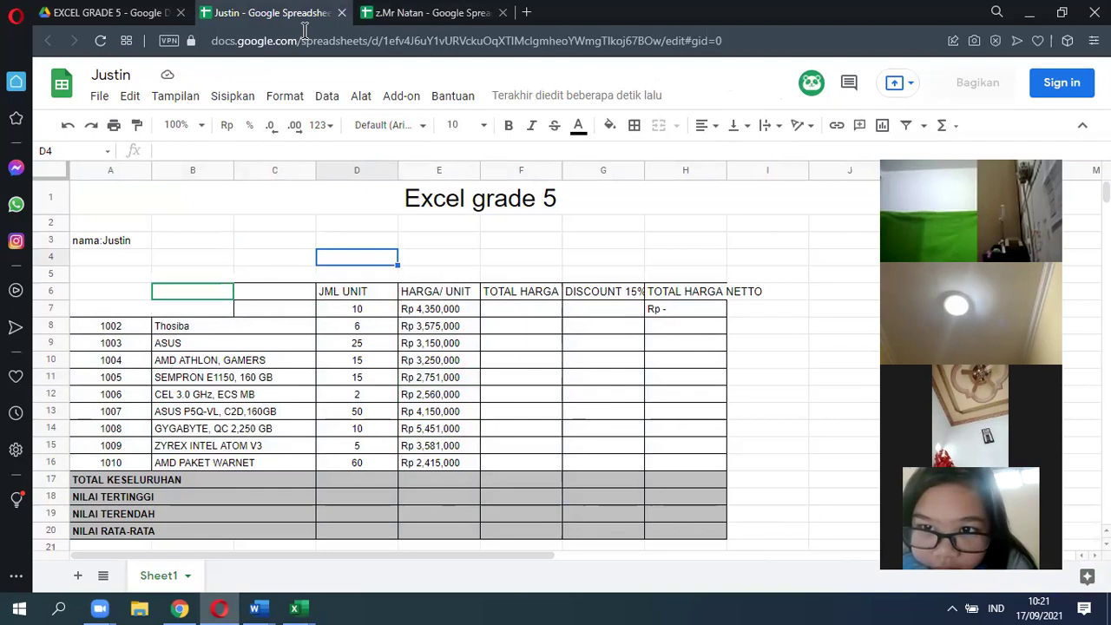
left_click(342, 13)
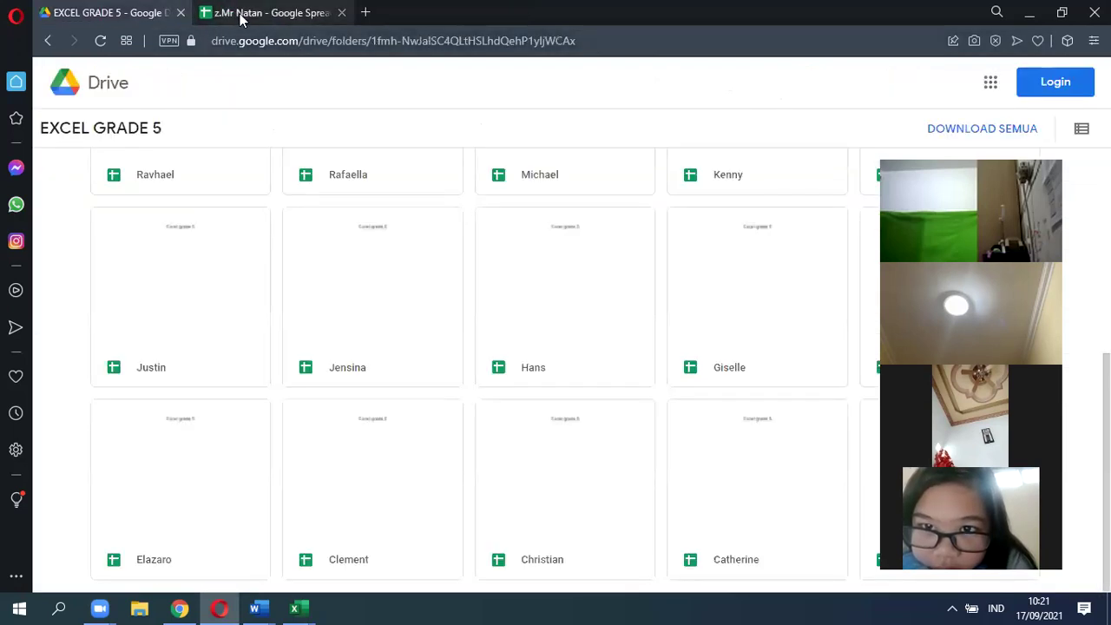
Move the Zoom panel aside and open the right-most student file in the fourth row.
scroll(367, 445, "up", 2)
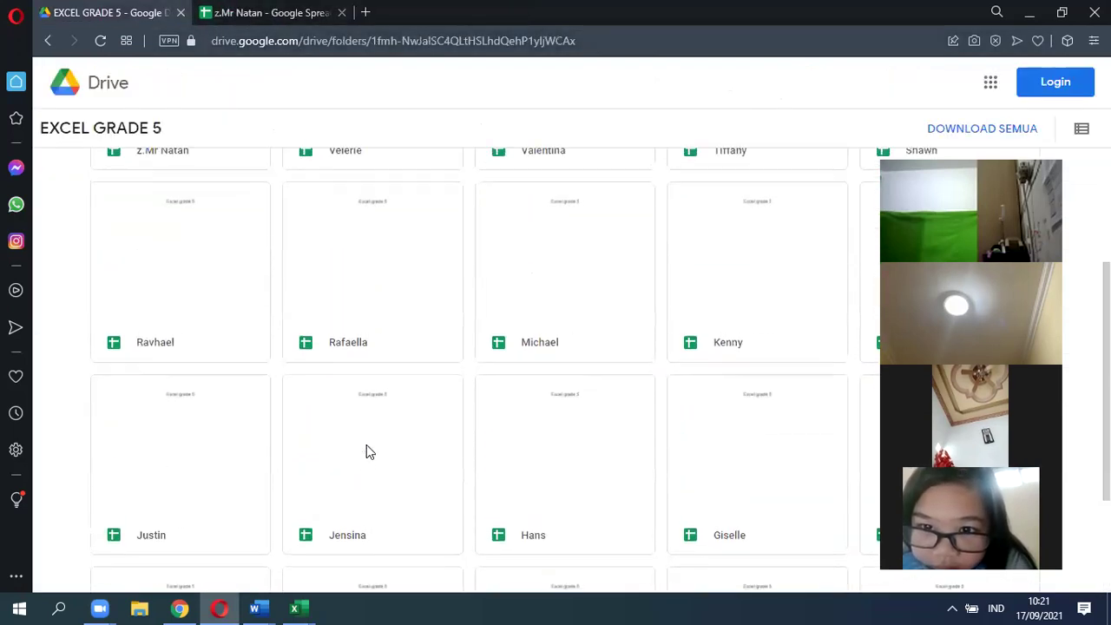
scroll(366, 445, "up", 2)
scroll(366, 452, "down", 3)
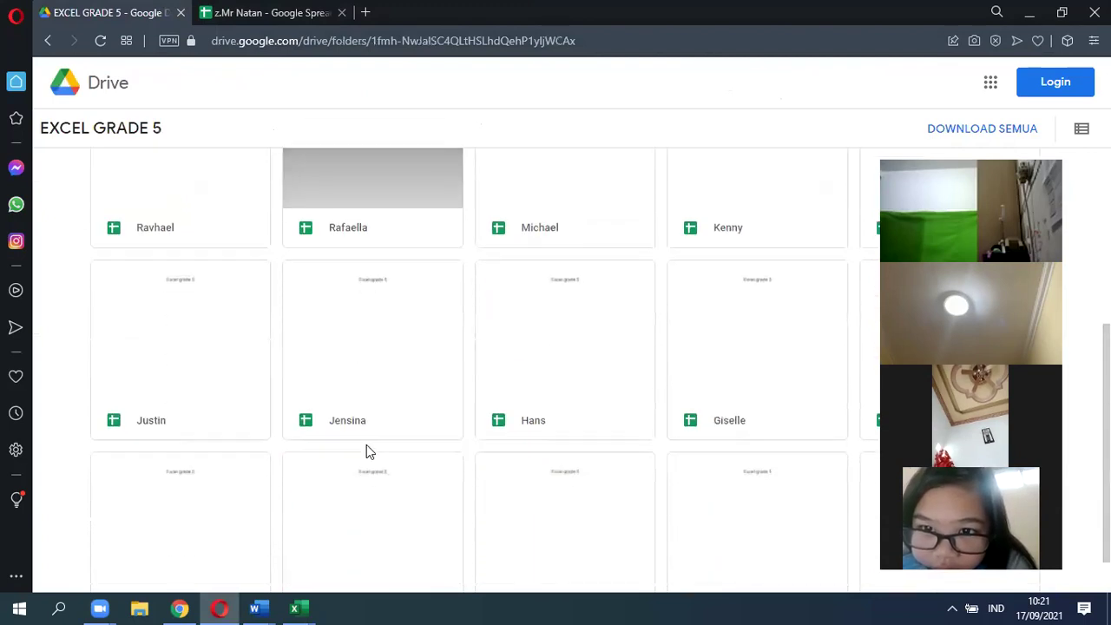
scroll(366, 445, "up", 2)
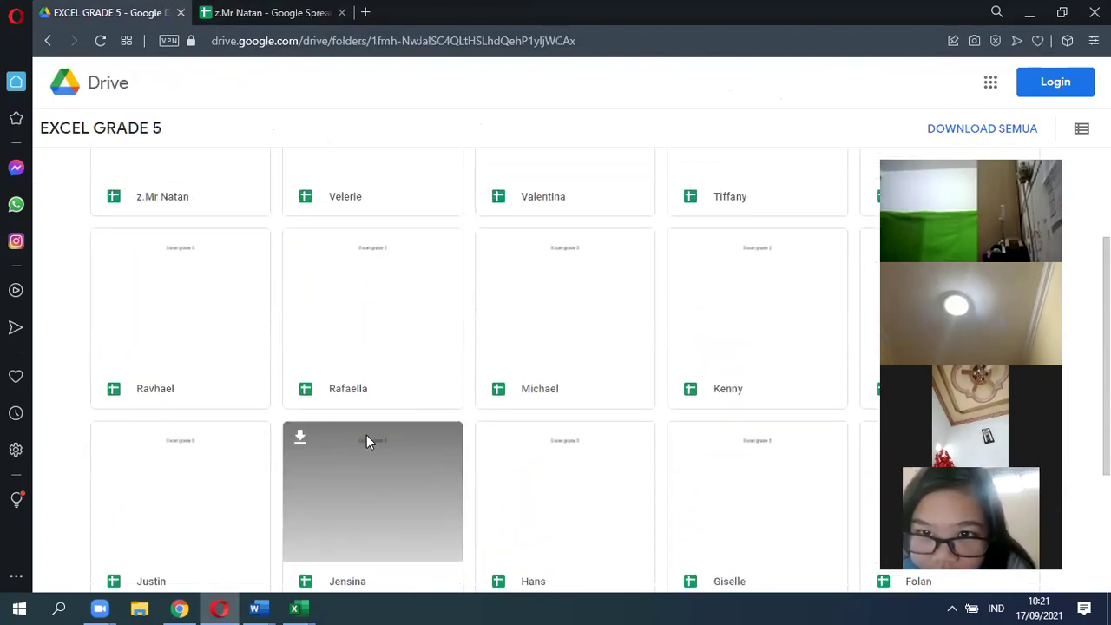
scroll(367, 437, "down", 2)
scroll(350, 305, "up", 2)
scroll(370, 313, "down", 2)
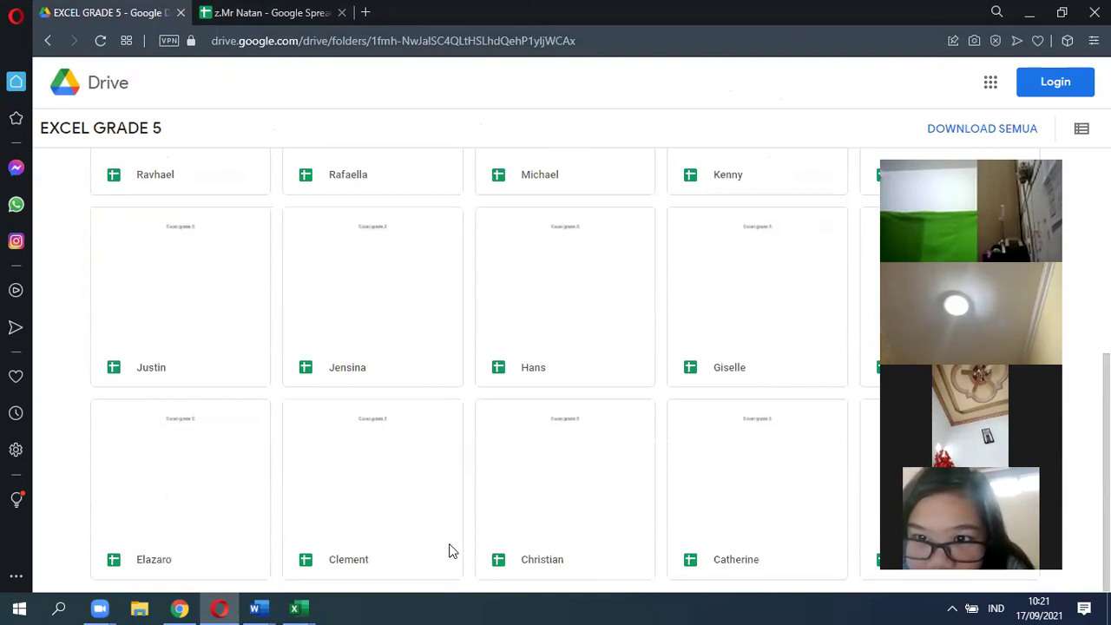
scroll(509, 479, "up", 2)
scroll(507, 480, "up", 2)
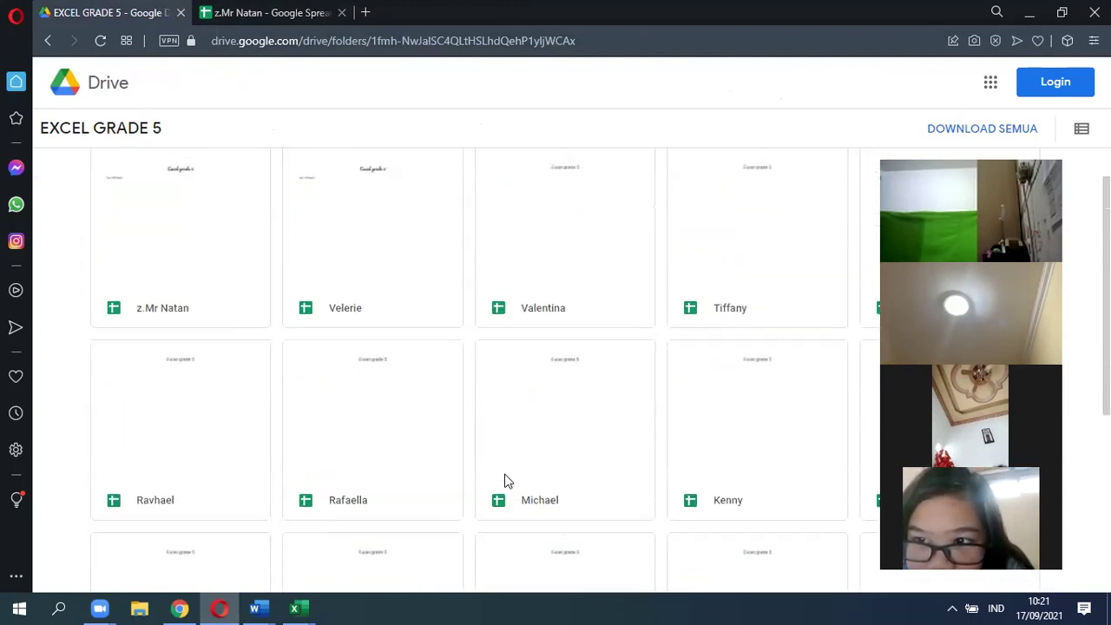
scroll(507, 479, "up", 1)
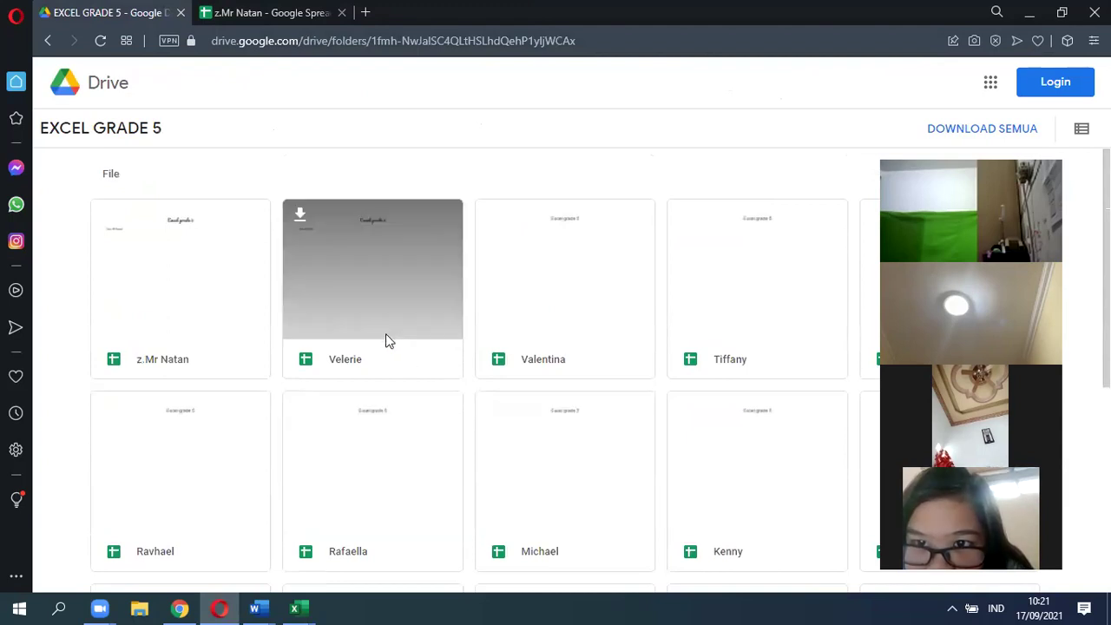
scroll(385, 360, "down", 4)
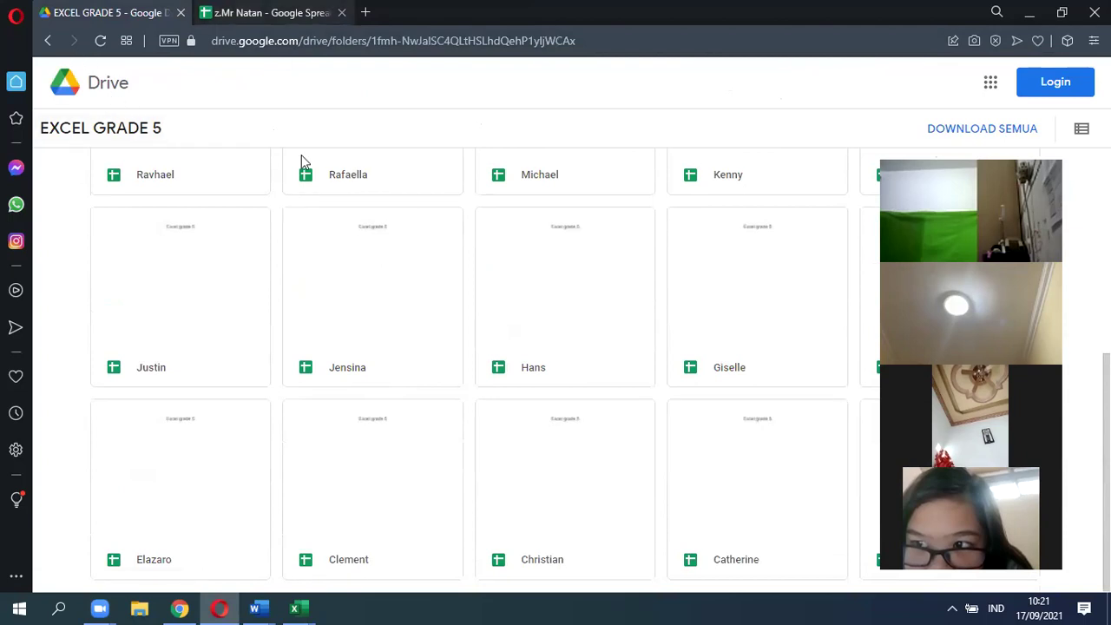
scroll(402, 447, "up", 4)
scroll(402, 449, "down", 4)
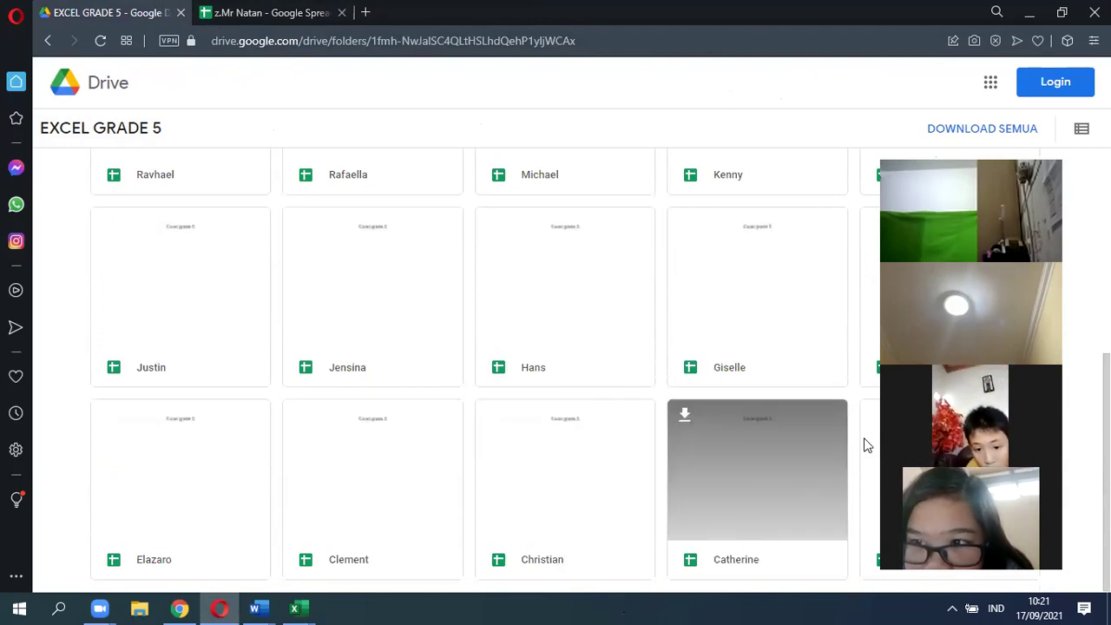
left_click_drag(999, 165, 655, 160)
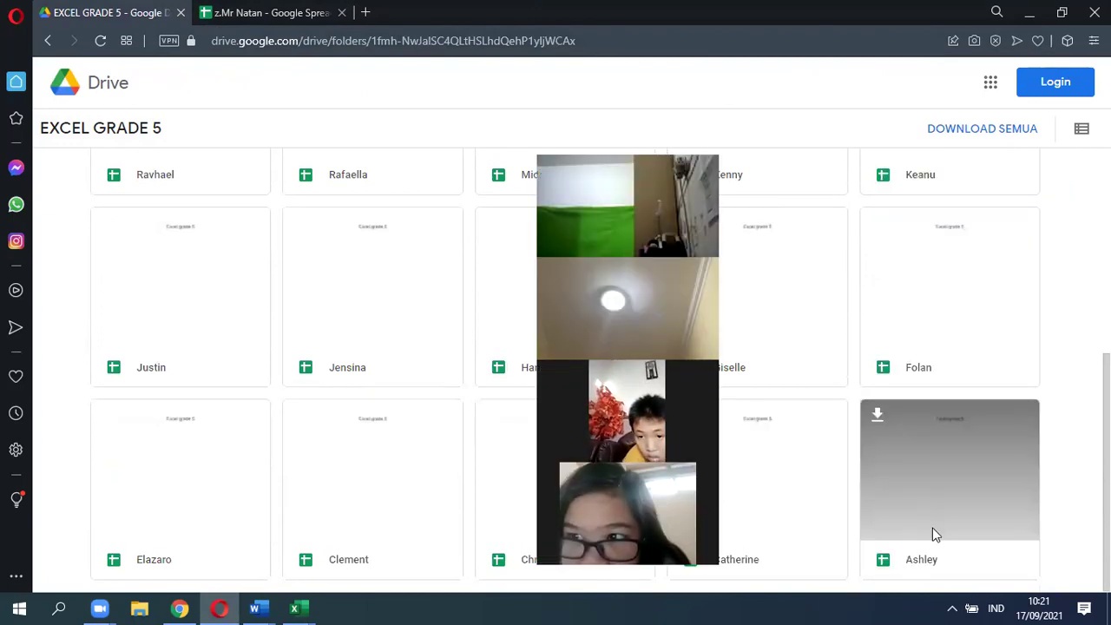
double_click(934, 530)
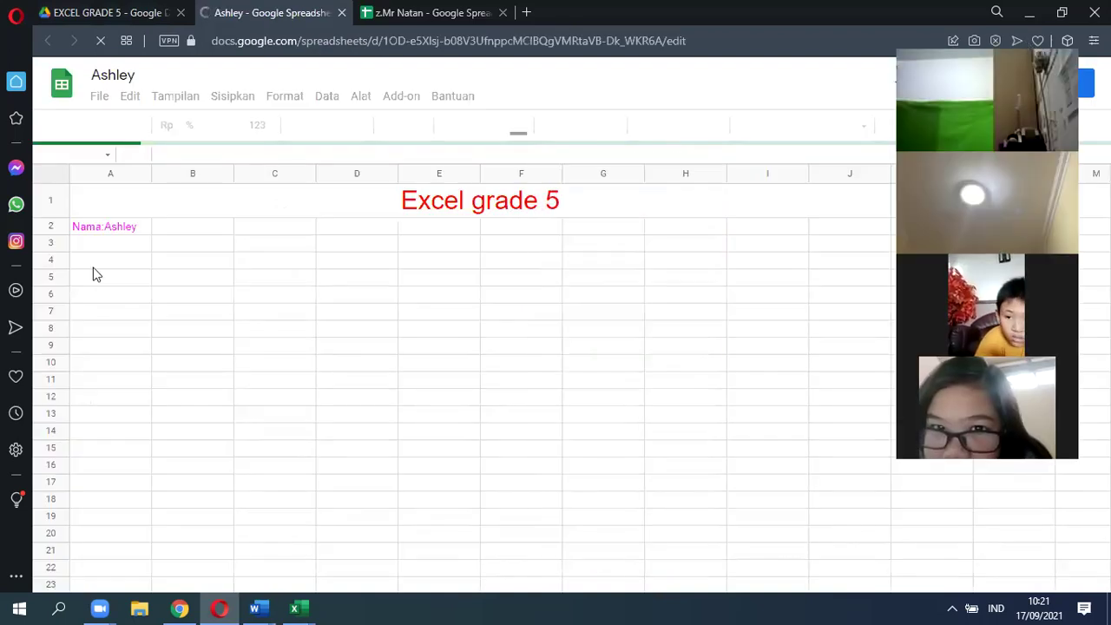
Paste the price table at A5 of the third student's sheet, then return to the template.
left_click(95, 273)
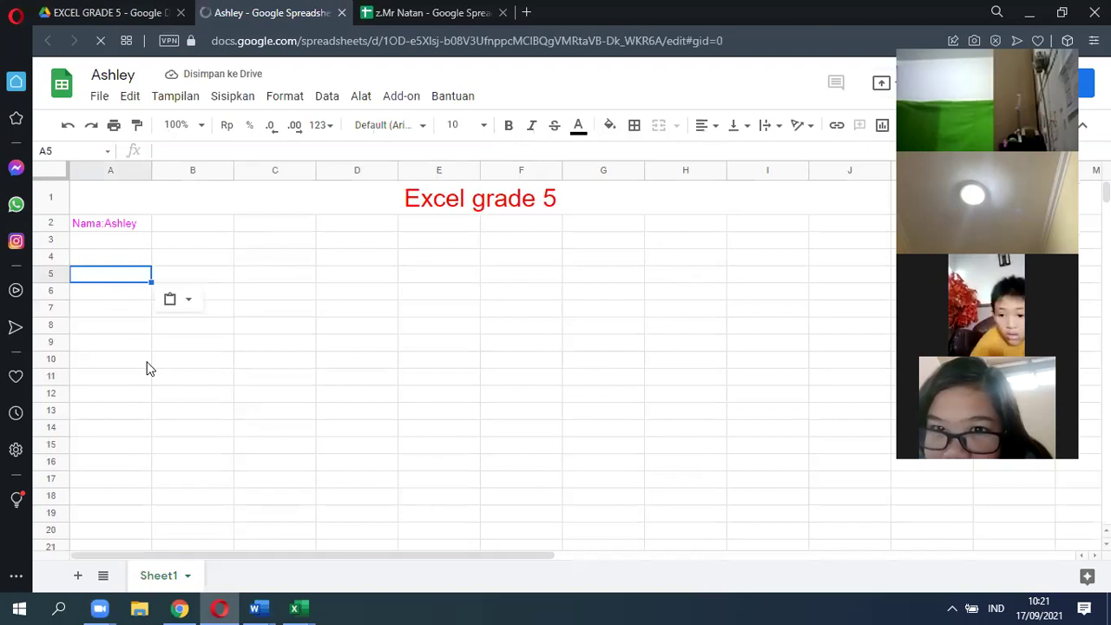
key("ctrl+v")
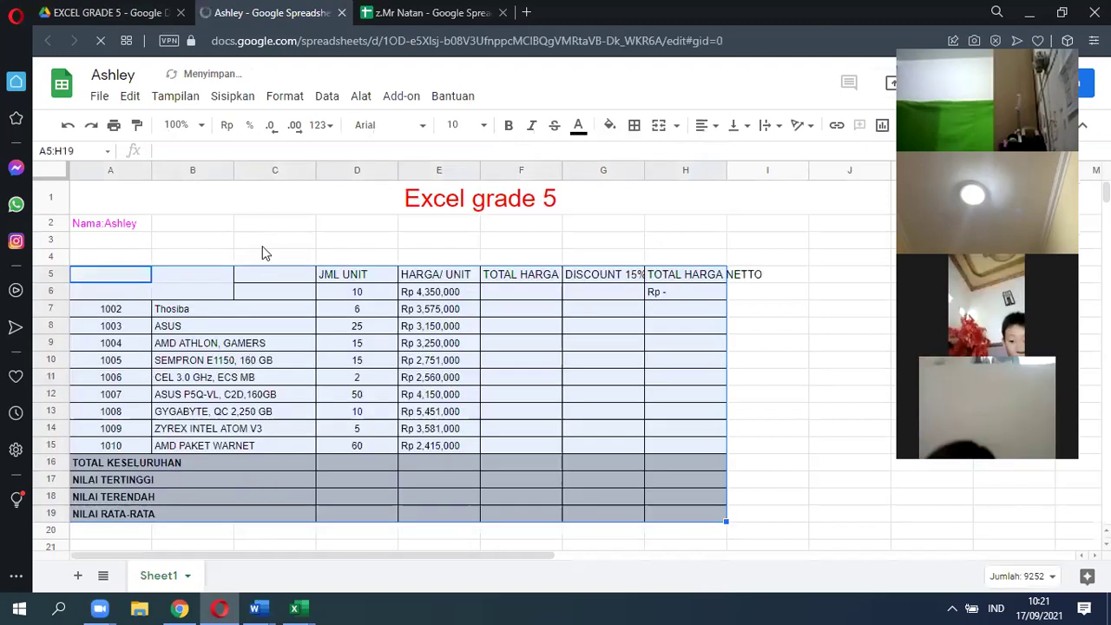
left_click(262, 244)
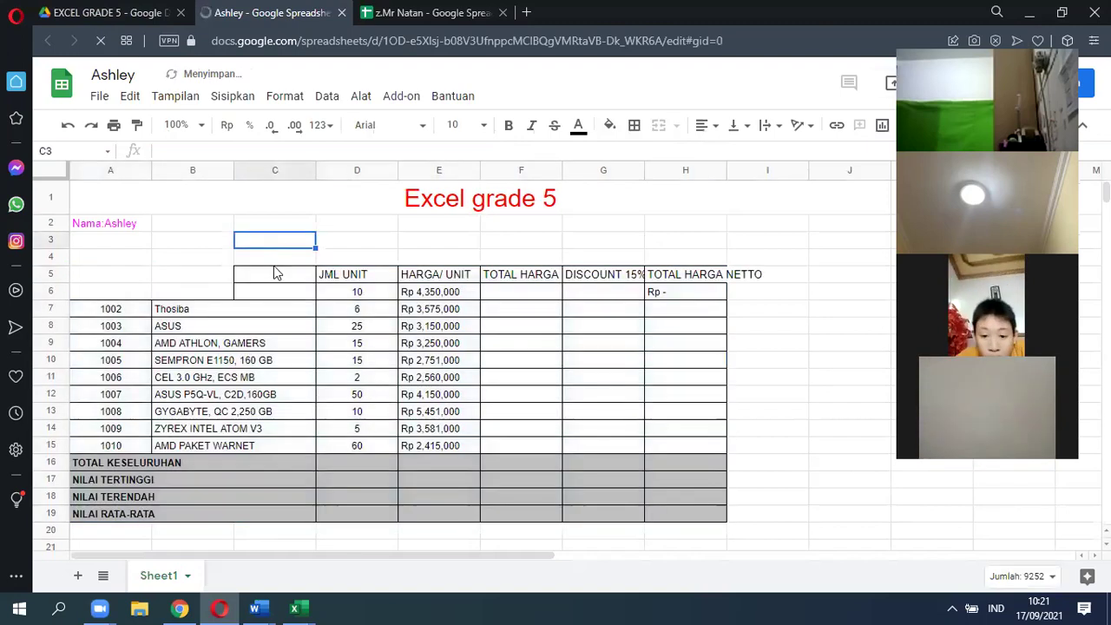
left_click(206, 276)
left_click(209, 295)
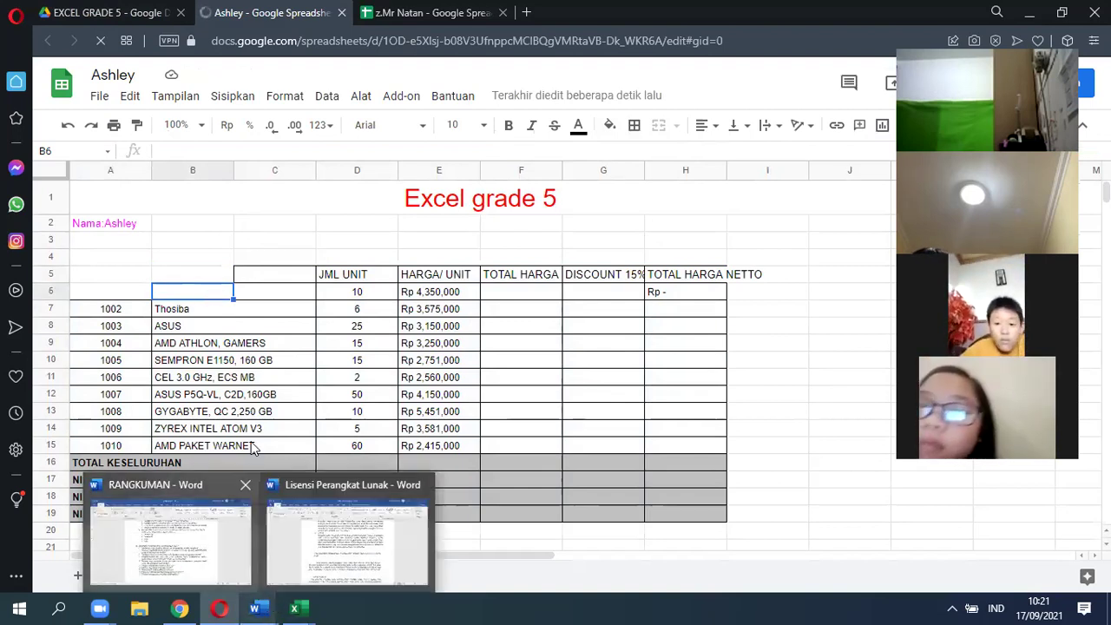
key("ctrl+Tab")
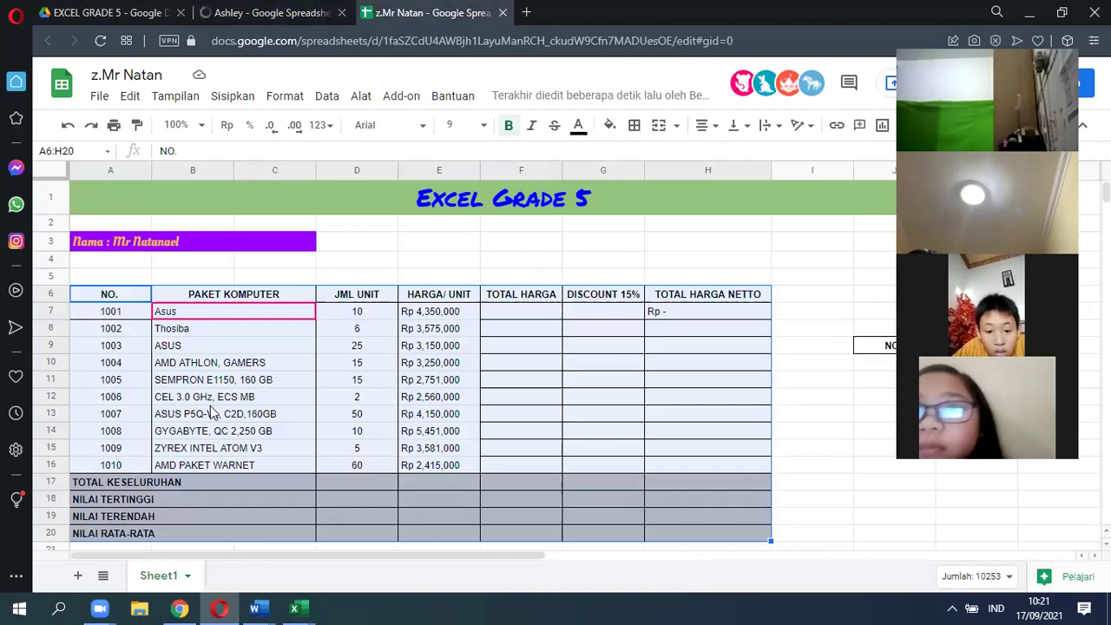
Select the template's A6:H20 price table and return to the third student's sheet.
left_click(214, 400)
left_click(94, 302)
mouse_move(94, 302)
left_mouse_down()
mouse_move(697, 549)
mouse_move(700, 534)
left_mouse_up()
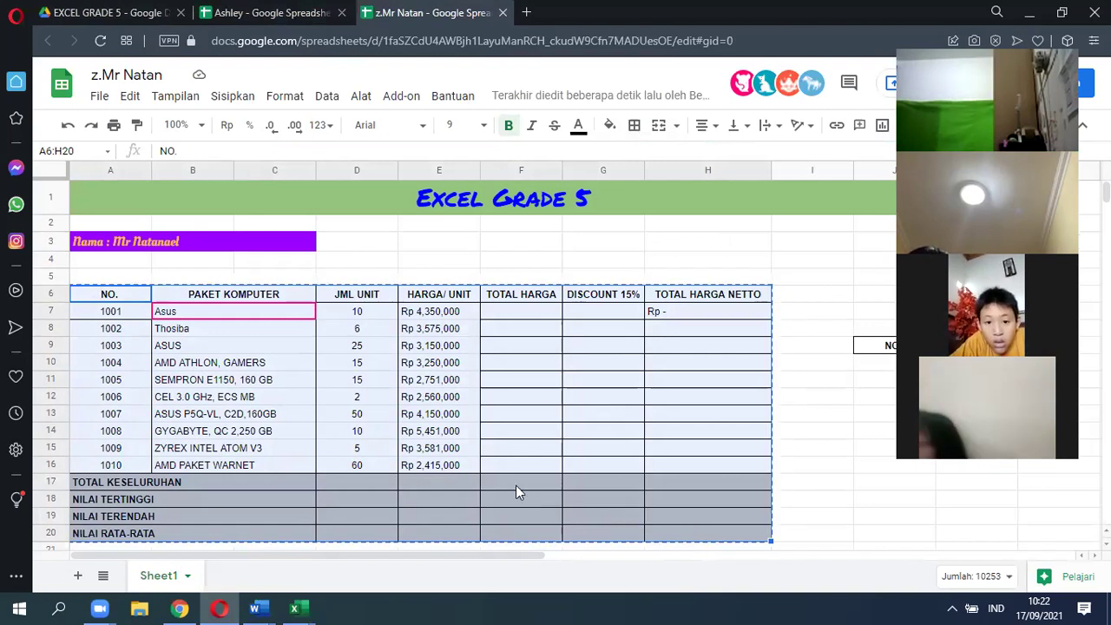
left_click(306, 12)
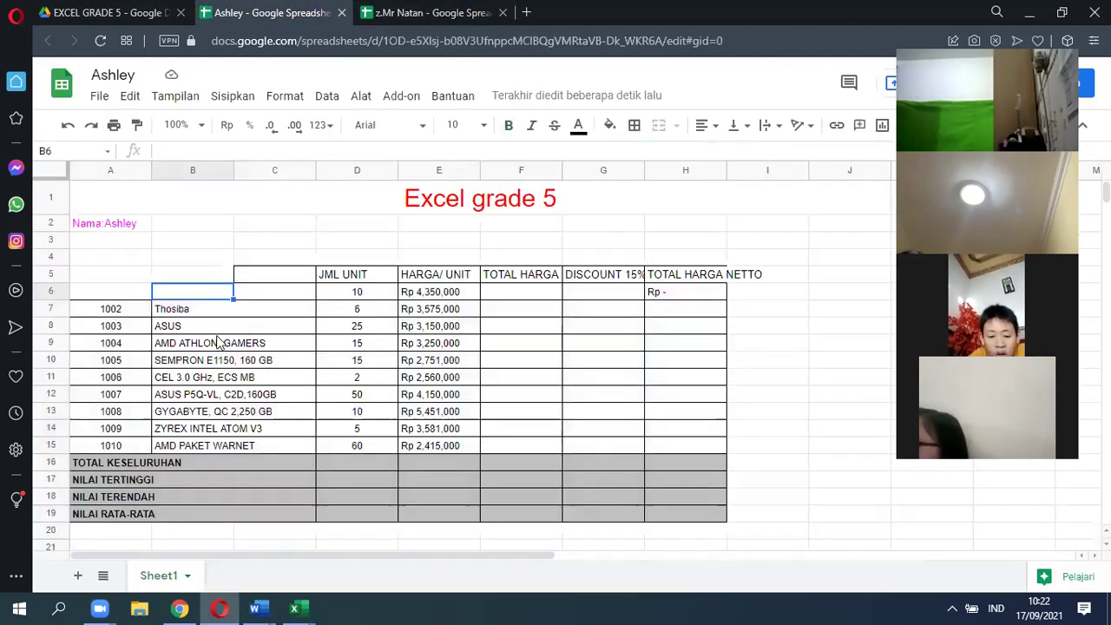
Replace the incomplete paste with the full price table at A4 and widen column H to fit TOTAL HARGA NETTO.
left_click(144, 297)
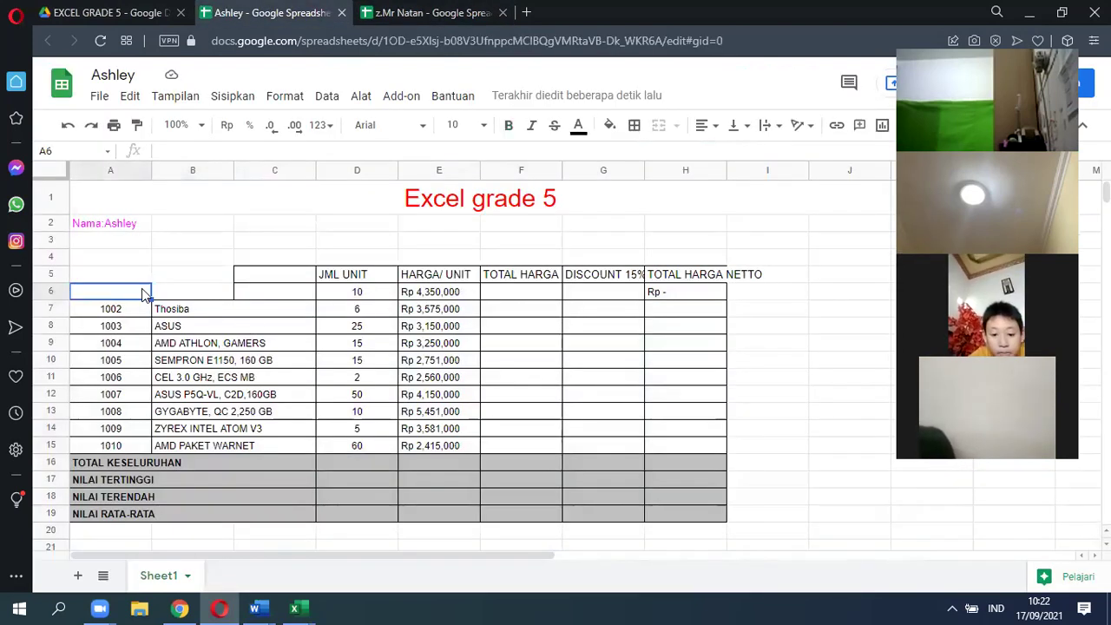
key("ctrl+z")
left_click(79, 258)
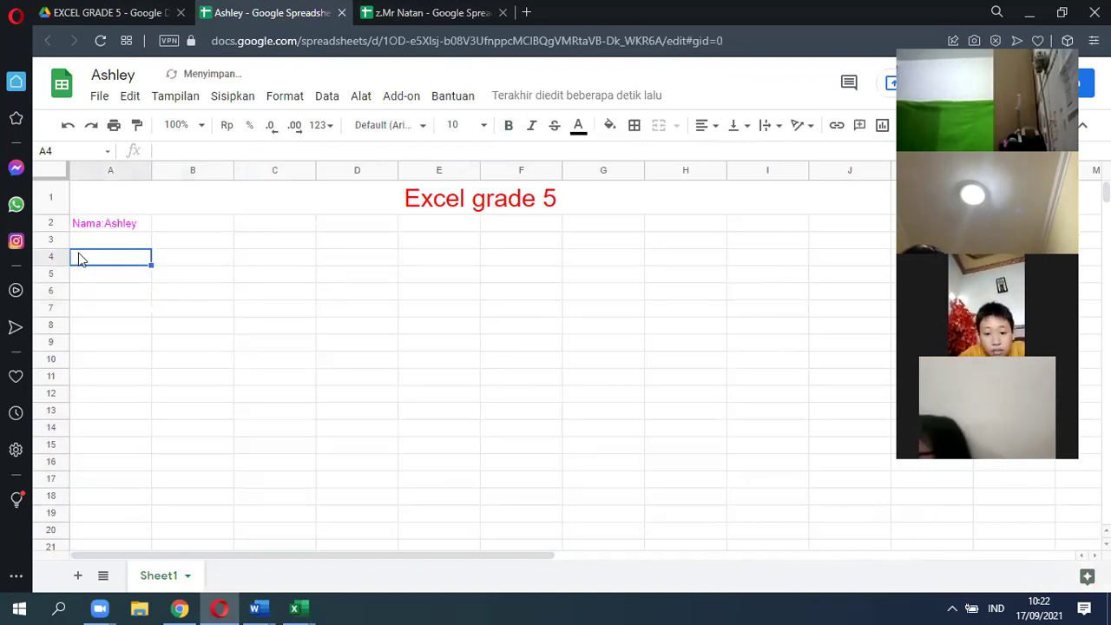
key("ctrl+v")
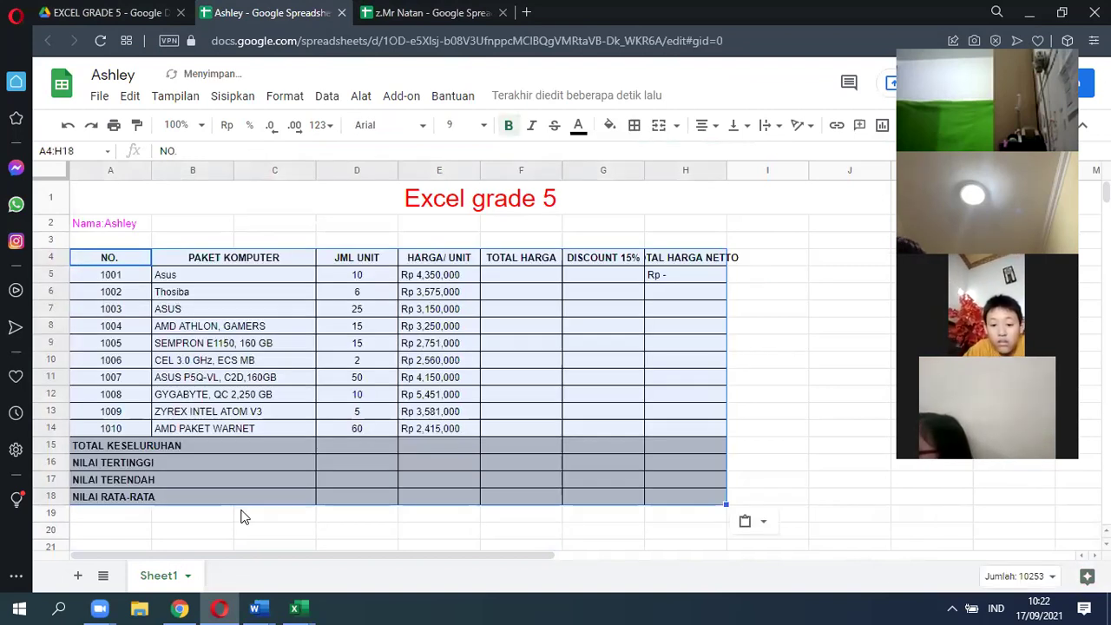
left_click(244, 516)
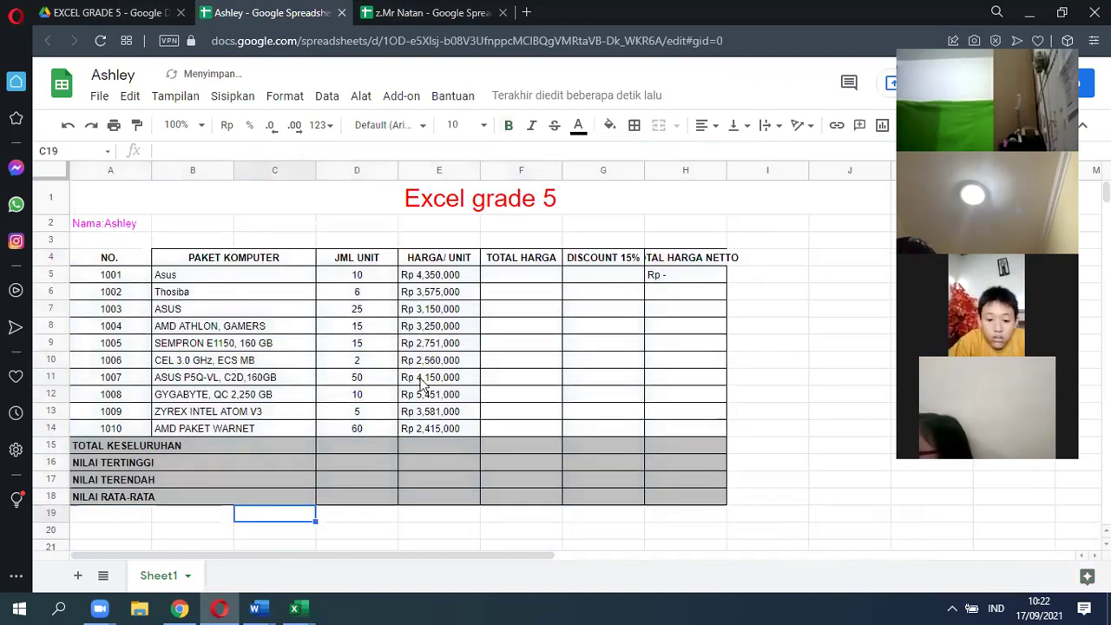
left_click(717, 174)
left_click_drag(725, 166, 751, 166)
left_click(788, 294)
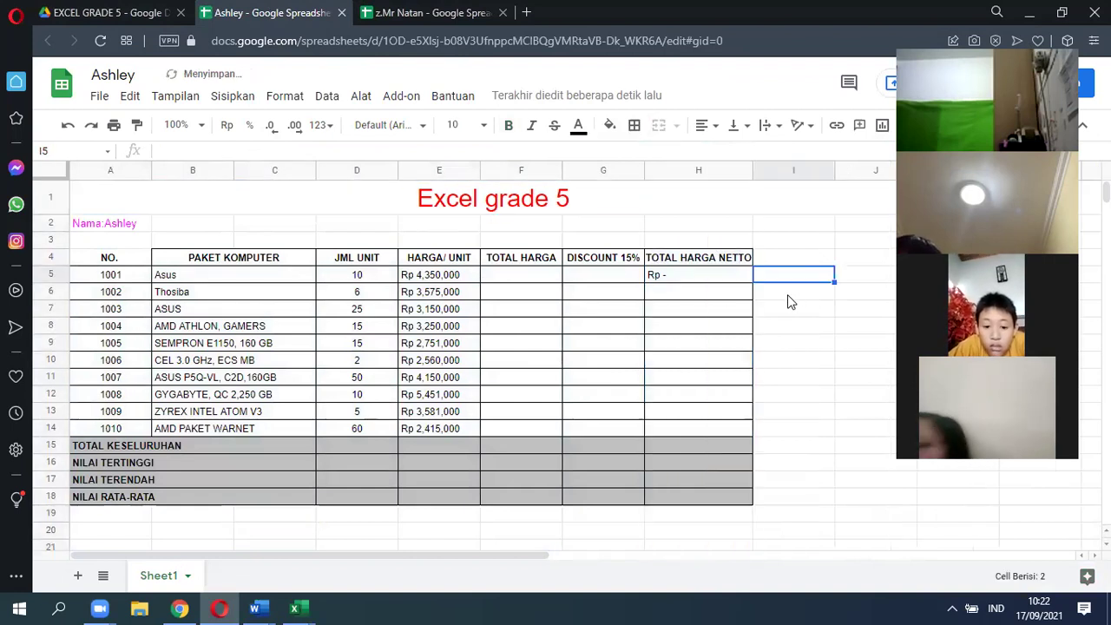
Add a blank Sheet2 to the teacher's template, then return to Sheet1.
left_click(430, 12)
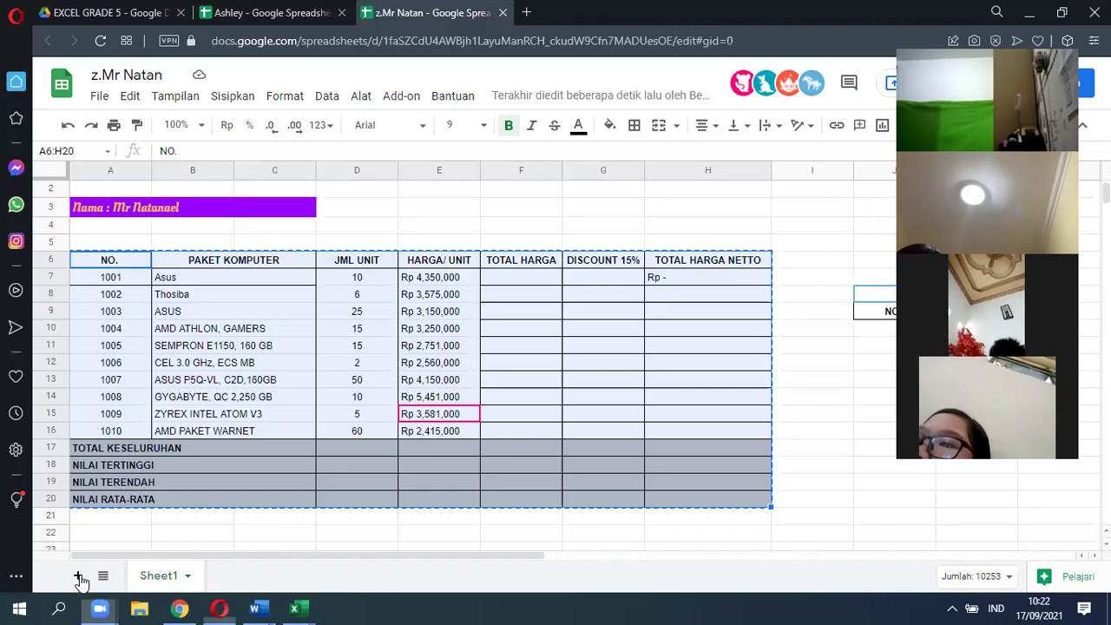
left_click(78, 575)
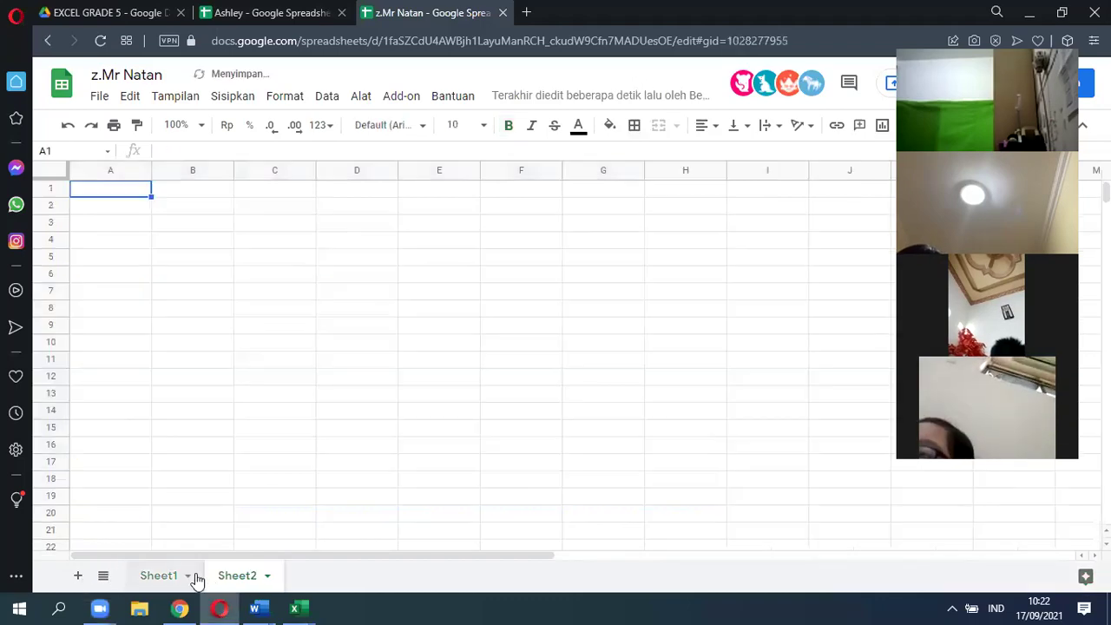
left_click(130, 328)
left_click(104, 209)
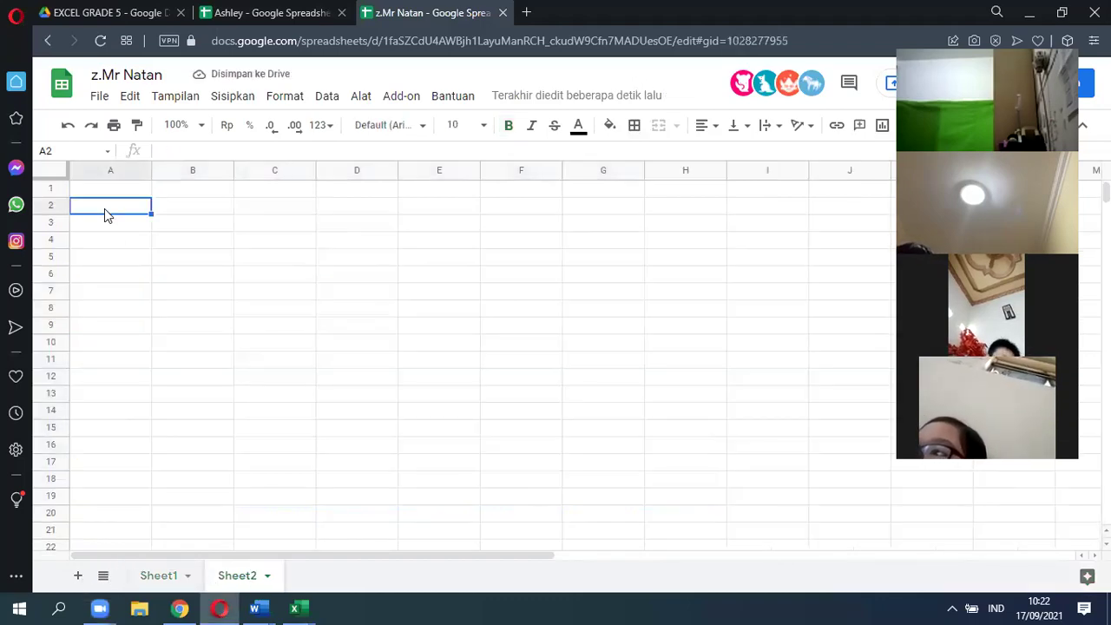
left_click(159, 576)
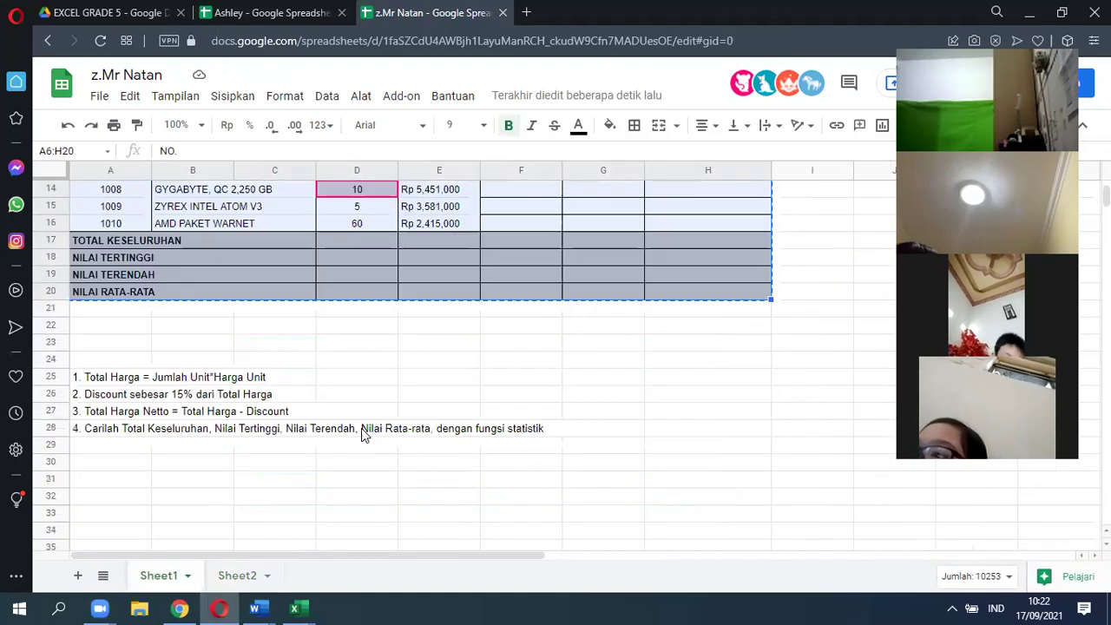
Paste the student score table with Windows, Word and Excel marks at cell A35.
scroll(362, 428, "down", 3)
left_click(98, 393)
left_click(96, 379)
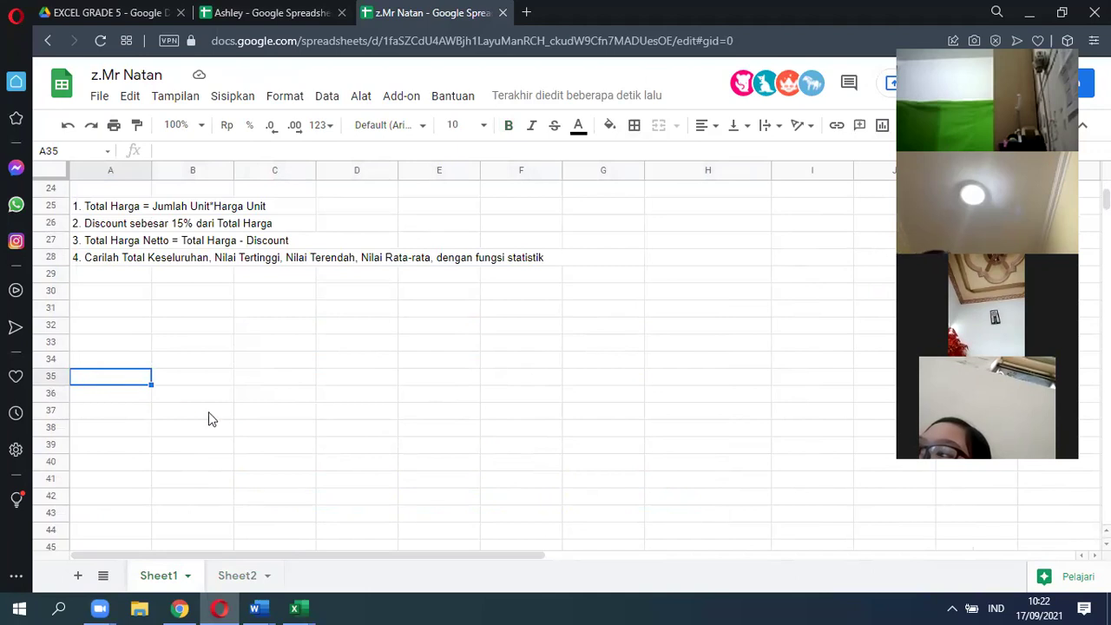
key("ctrl+v")
left_click(240, 344)
Scroll through Sheet1 to review the score table and instructions, ending back at the top.
scroll(306, 414, "down", 2)
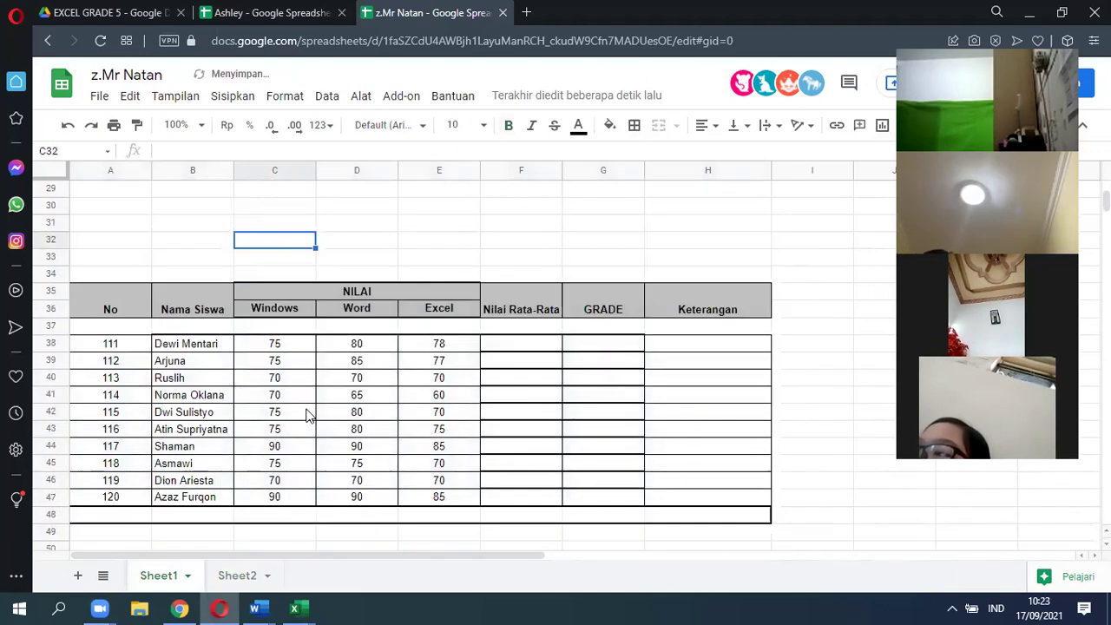
left_click(200, 239)
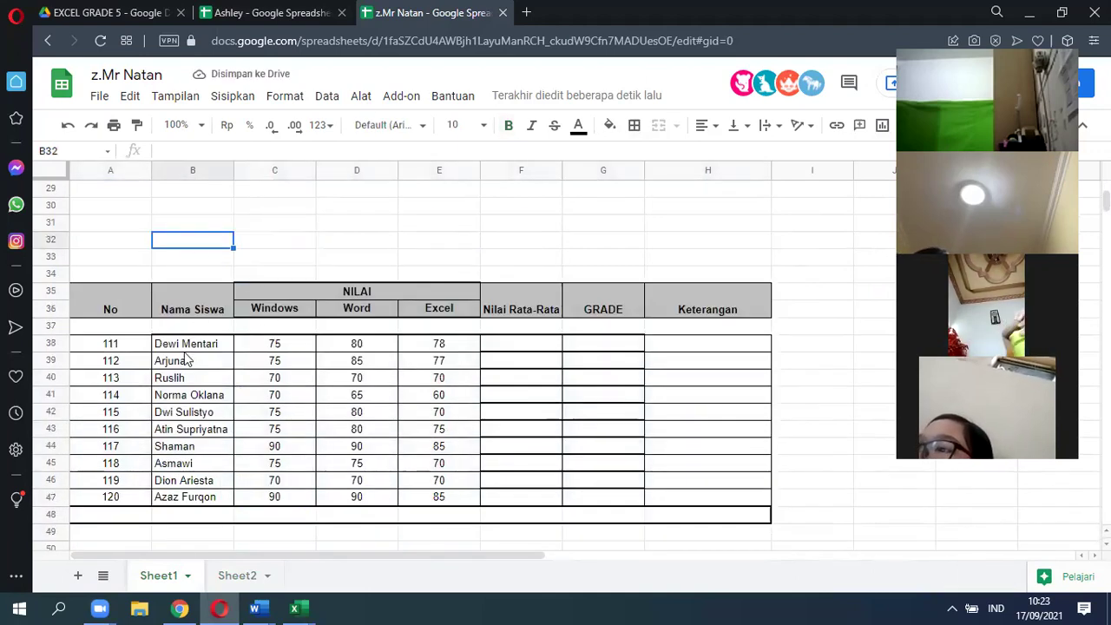
scroll(185, 363, "down", 1)
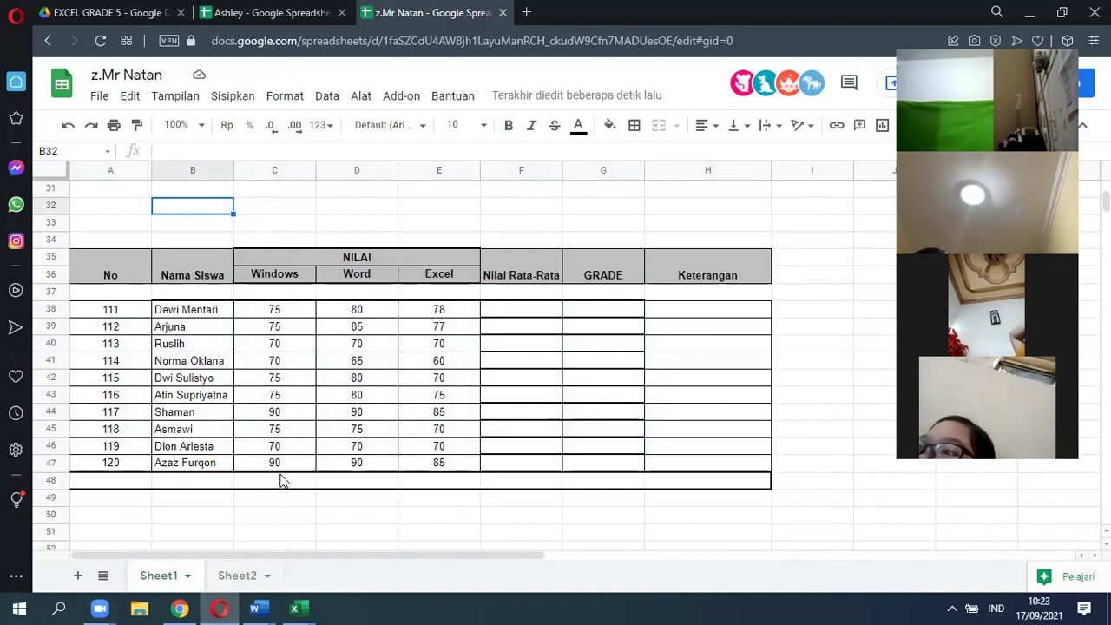
left_click(261, 533)
scroll(221, 518, "up", 1)
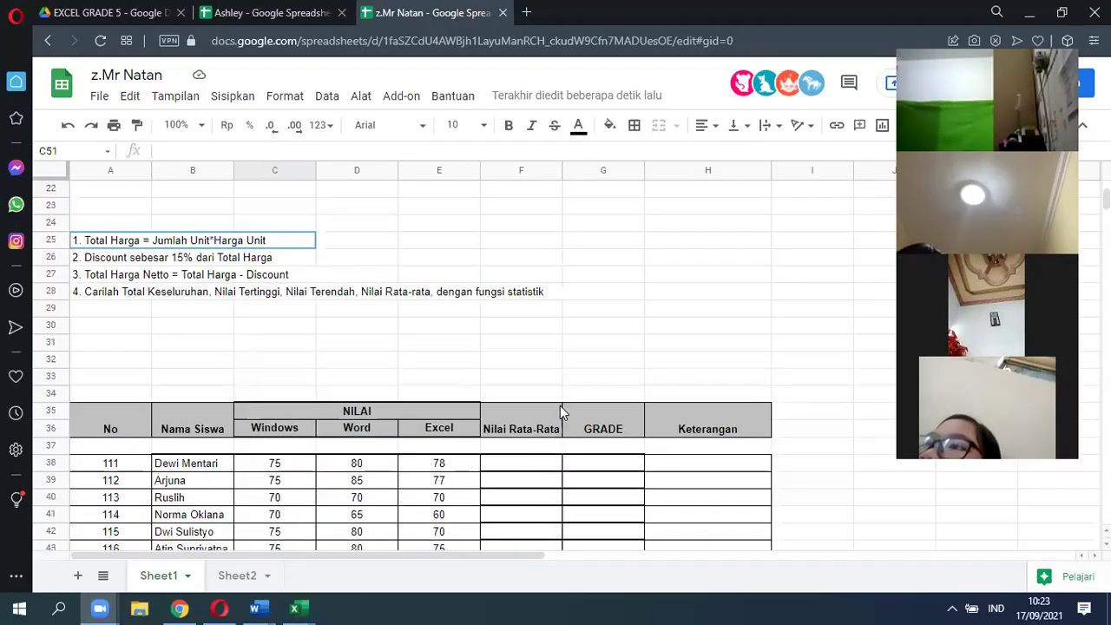
scroll(521, 393, "up", 5)
scroll(516, 391, "down", 2)
scroll(516, 390, "down", 4)
scroll(512, 394, "down", 2)
scroll(513, 394, "down", 2)
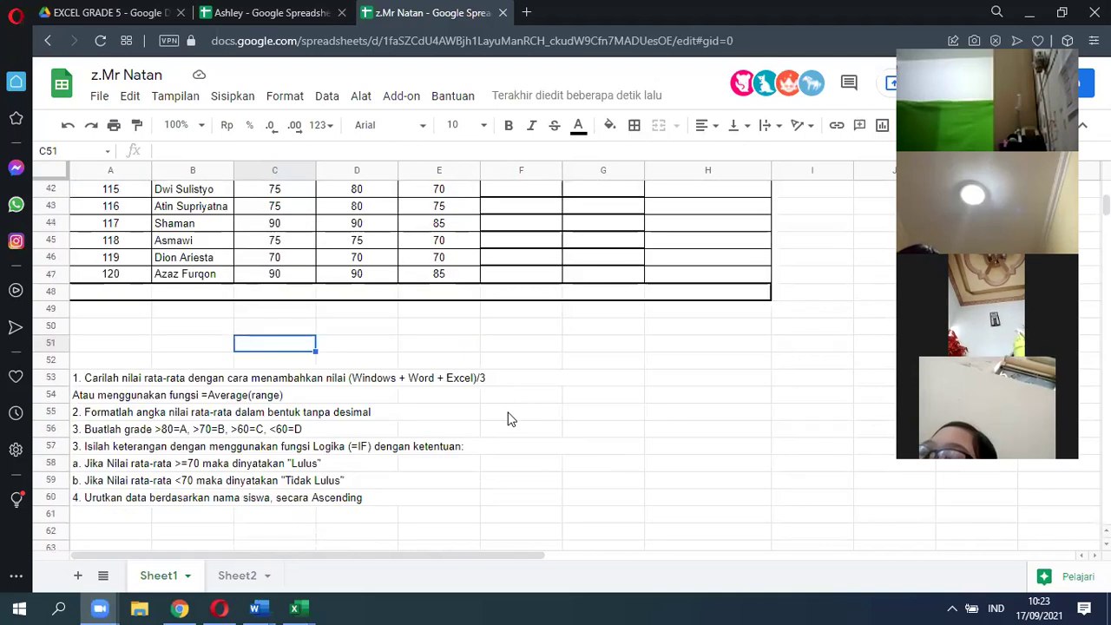
scroll(269, 392, "up", 9)
left_click(253, 382)
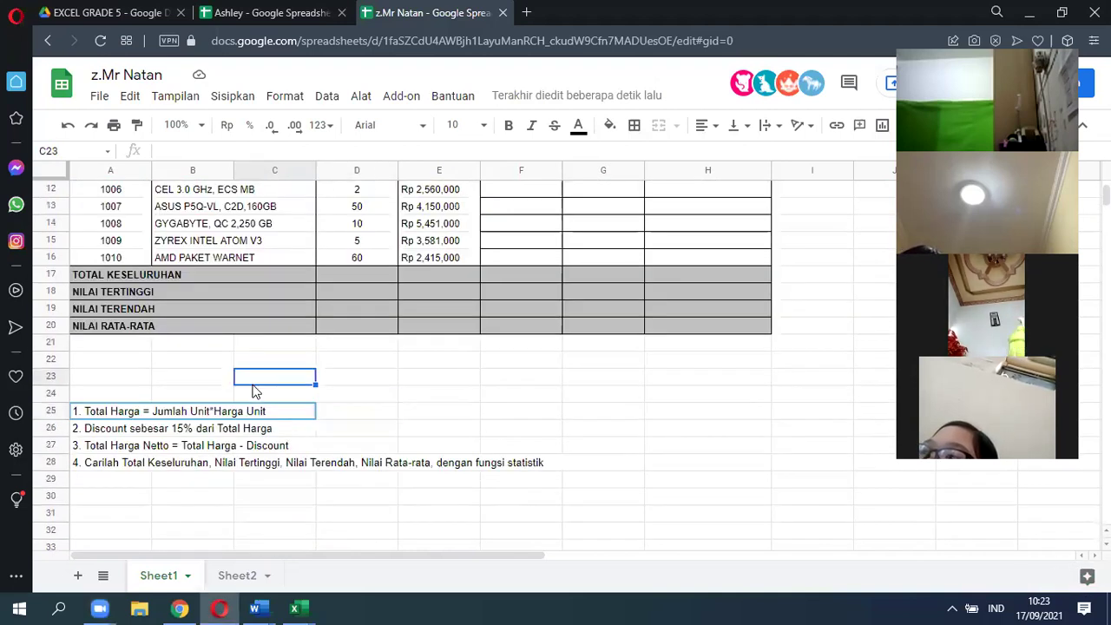
scroll(254, 392, "up", 2)
scroll(254, 393, "up", 2)
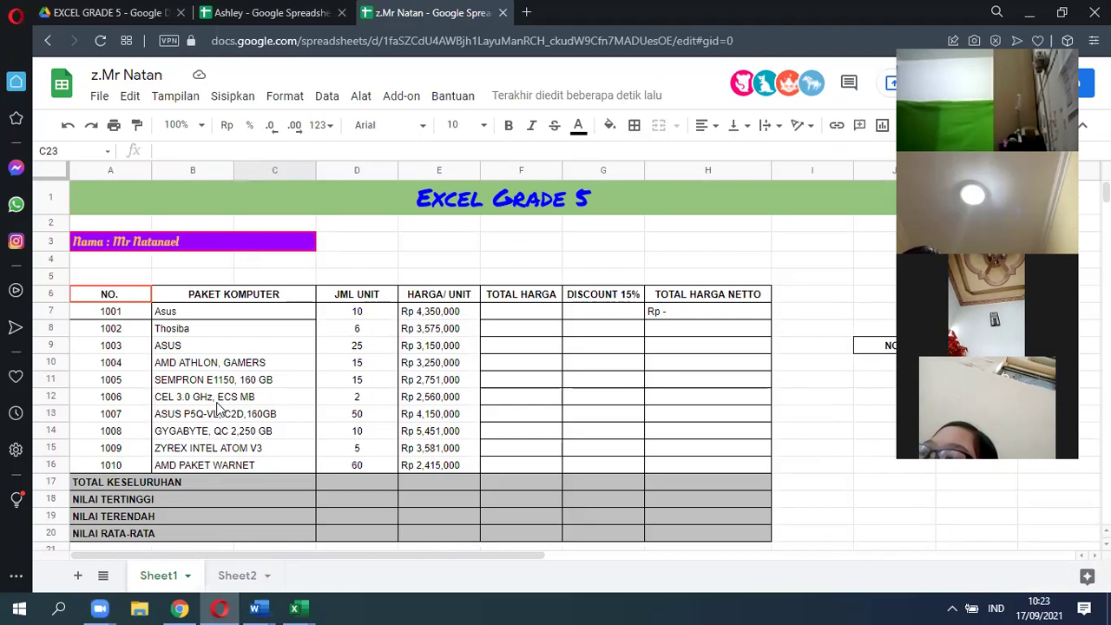
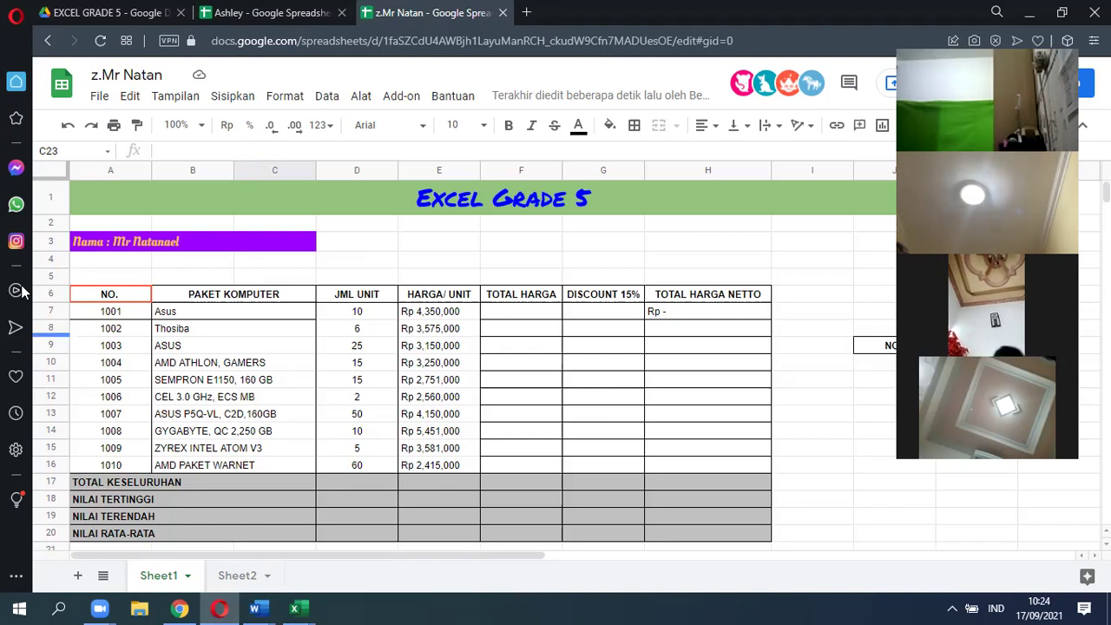
Delete the stray NO. text from cells J9 and K9.
left_click(808, 430)
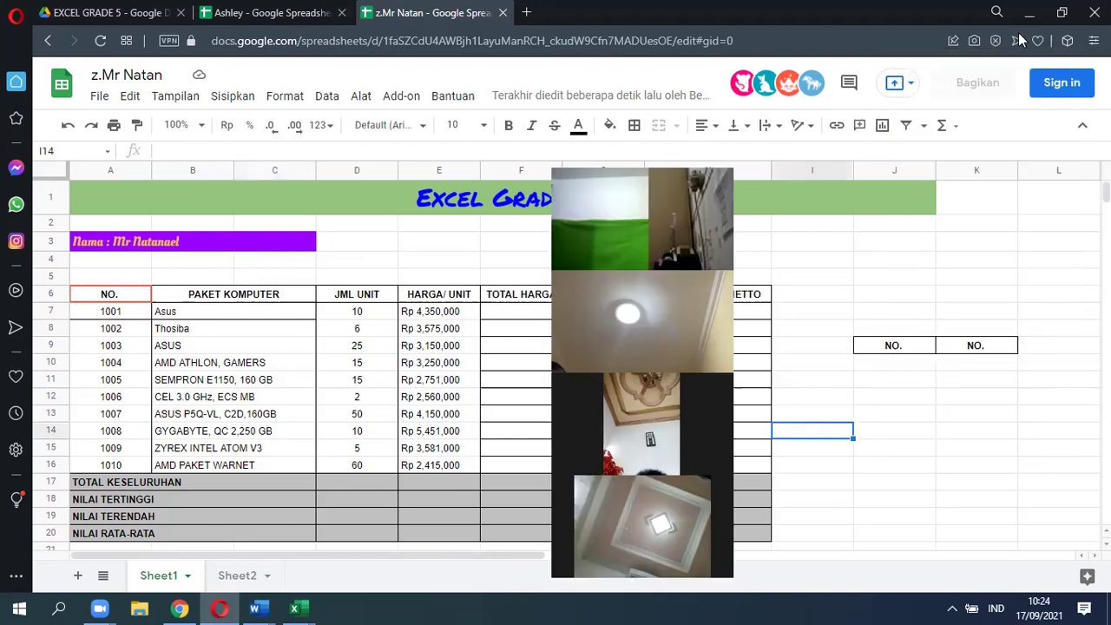
left_click(910, 351)
key("Delete")
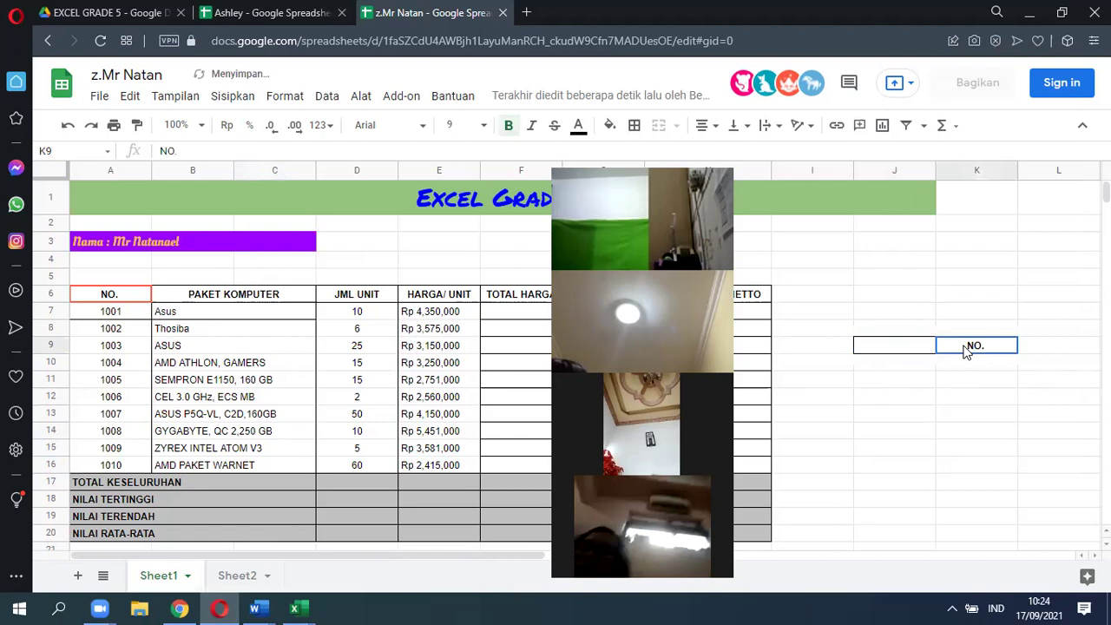
left_click_drag(911, 352, 965, 355)
key("Delete")
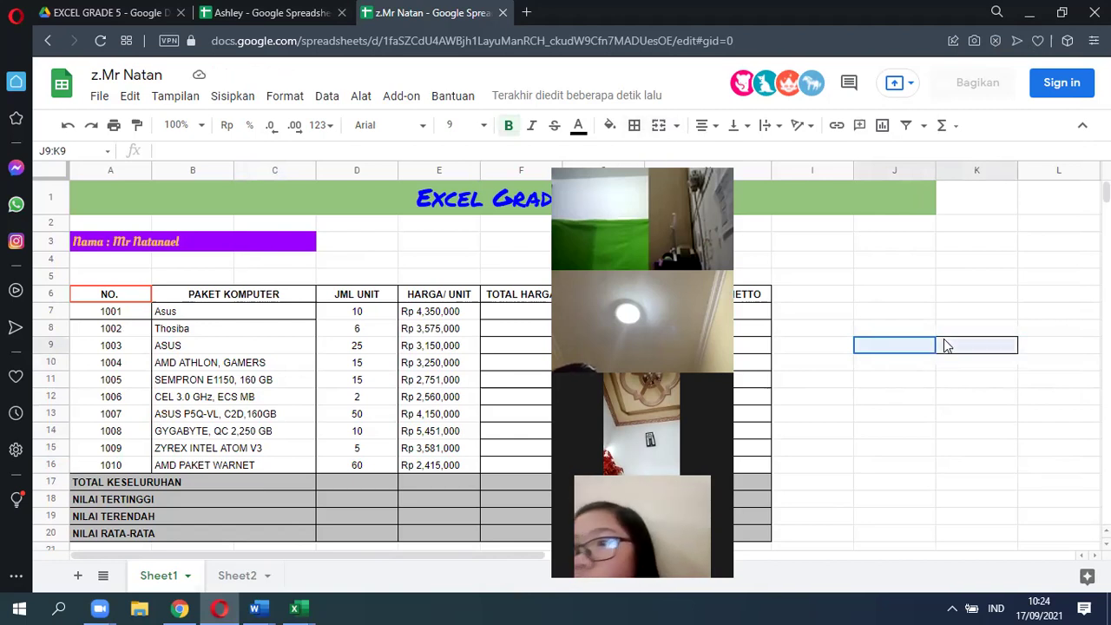
Remove all borders from the emptied J9:K9 cells.
left_click(947, 379)
left_click_drag(903, 346, 971, 344)
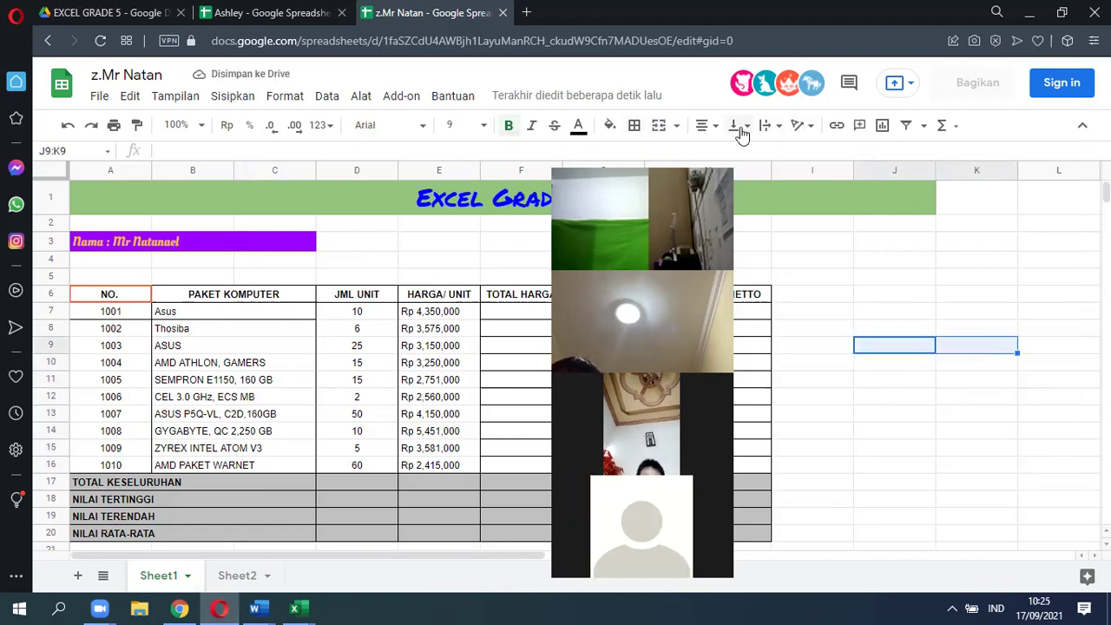
left_click(635, 128)
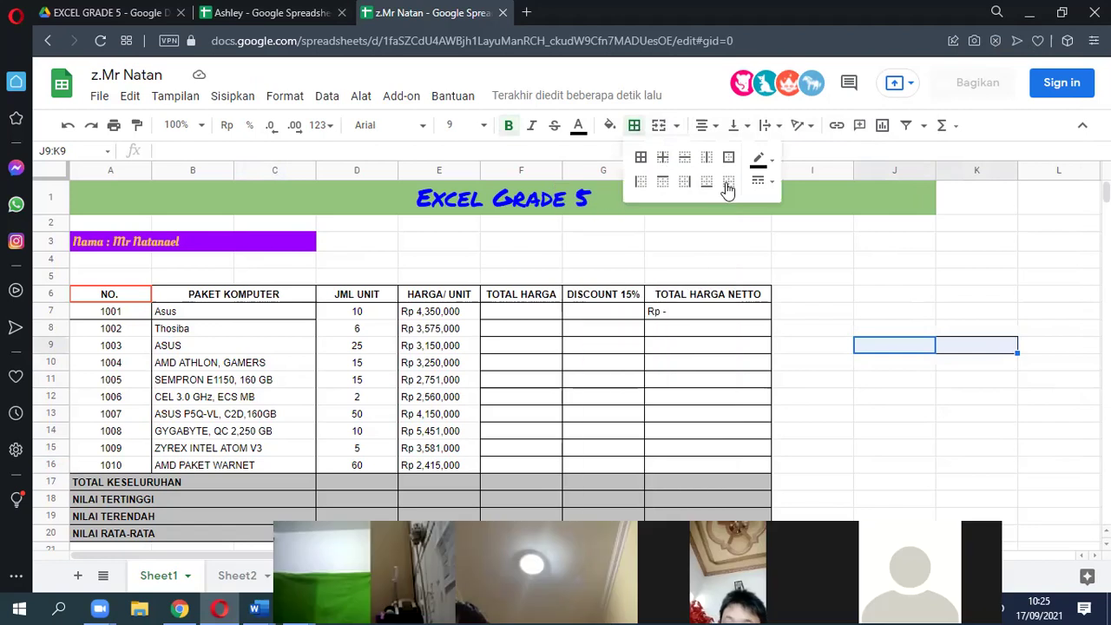
left_click(903, 311)
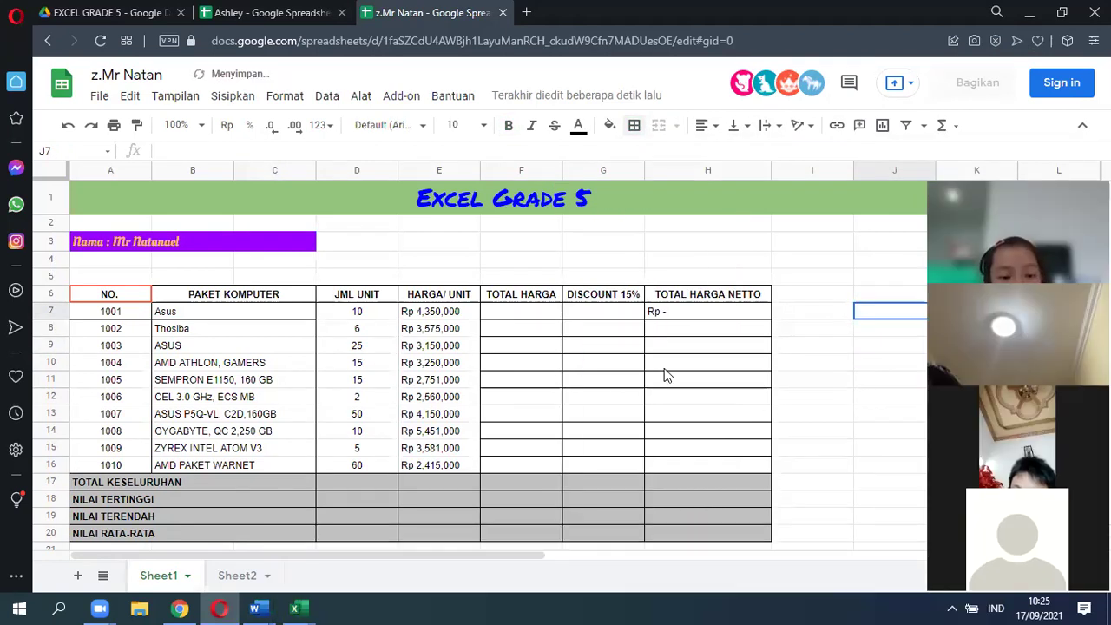
left_click(765, 238)
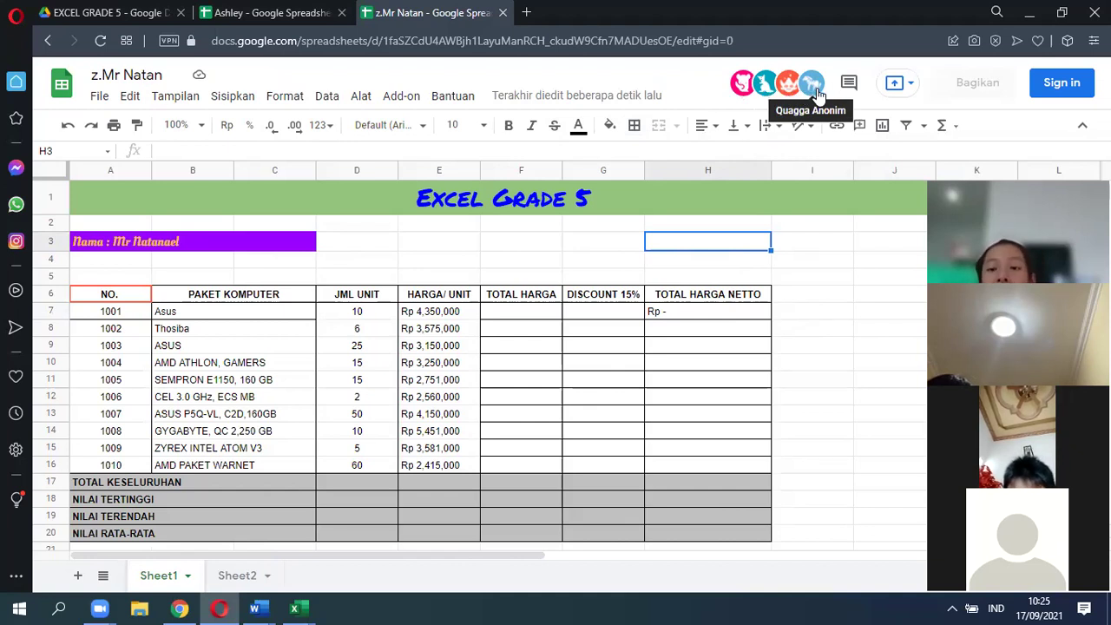
left_click(825, 322)
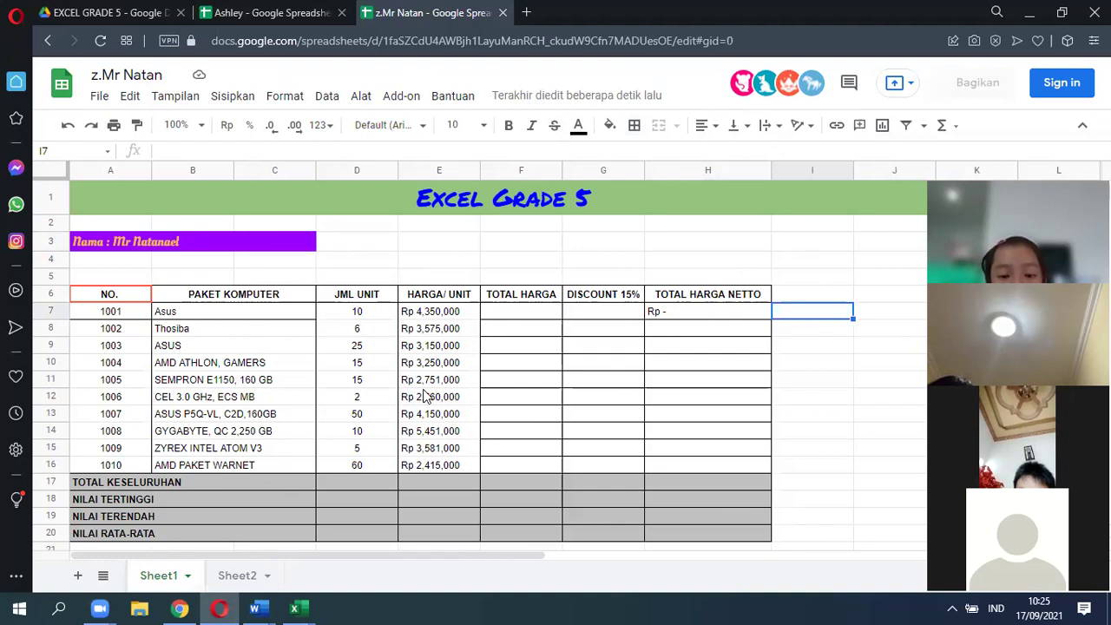
left_click(823, 441)
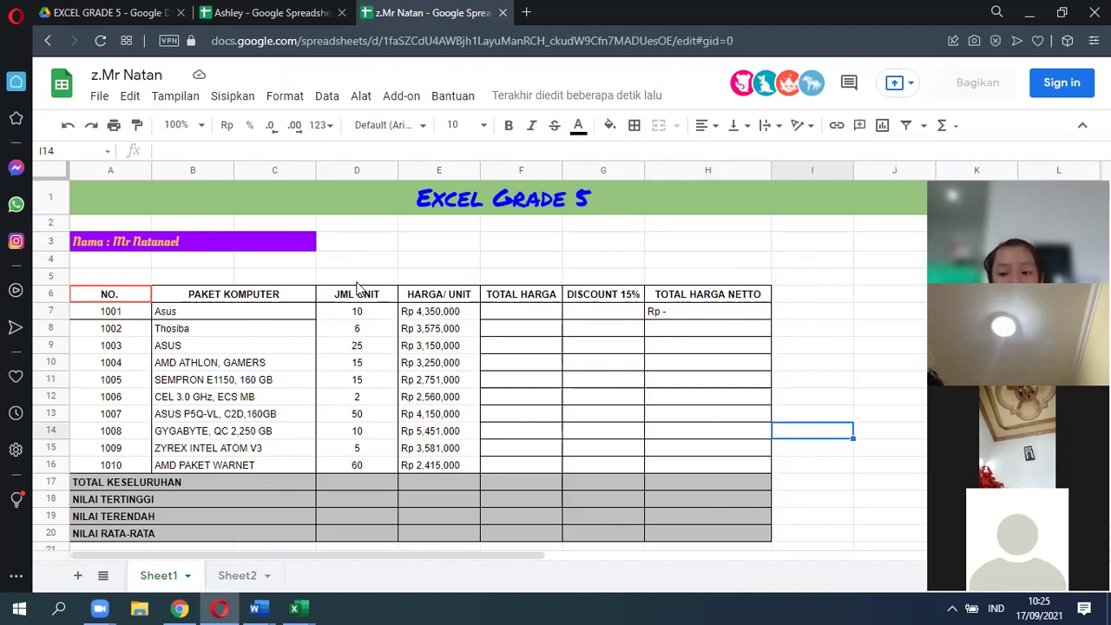
scroll(356, 289, "down", 3)
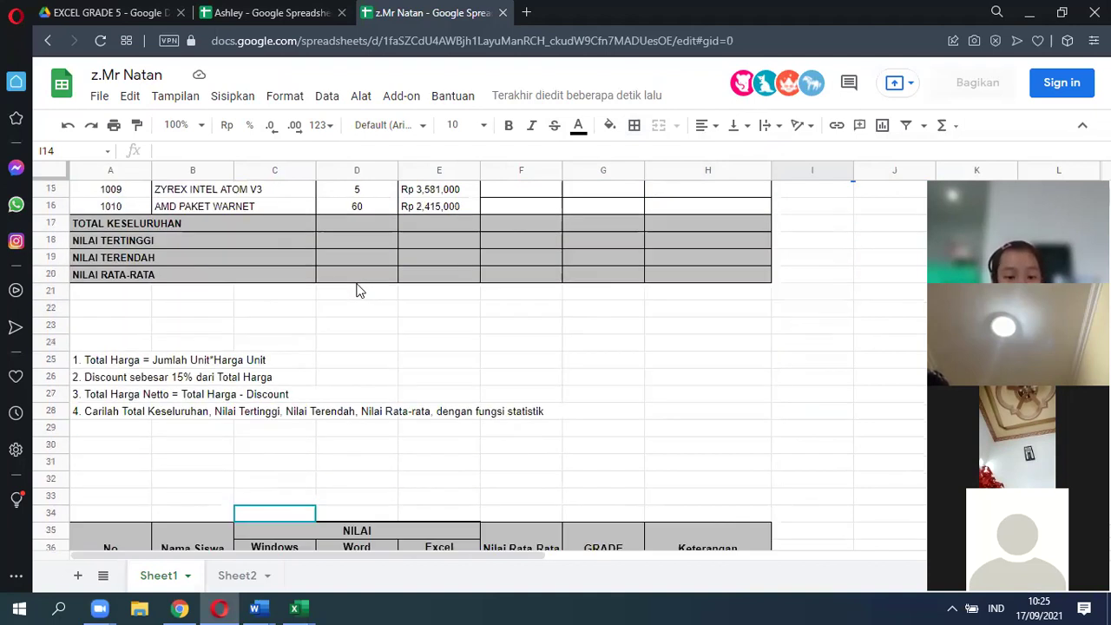
scroll(356, 289, "down", 3)
left_click(319, 245)
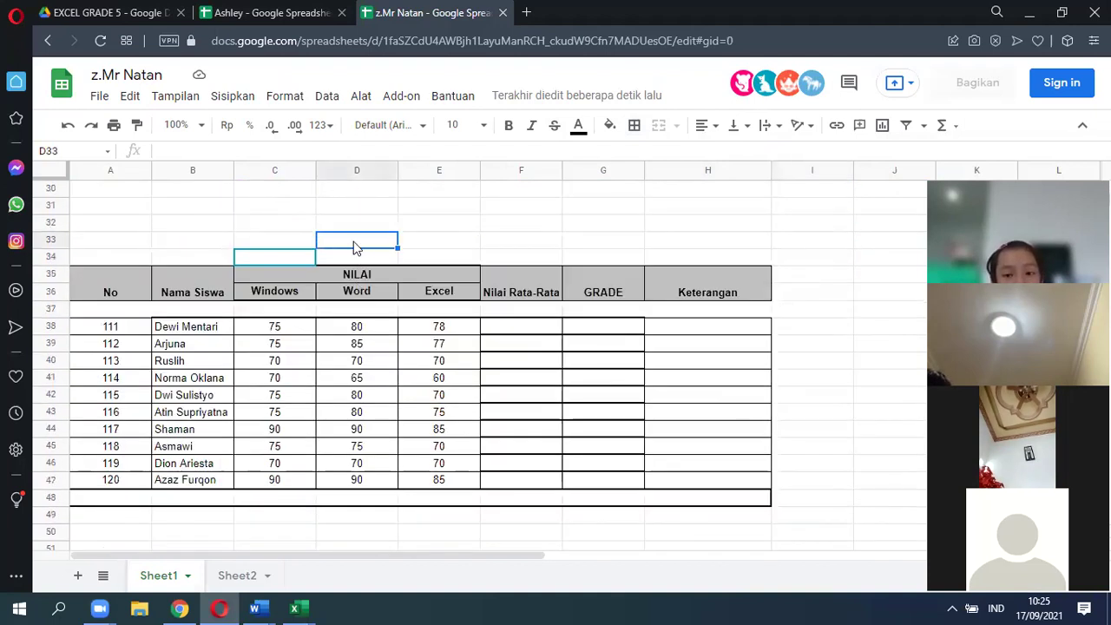
left_click(269, 280)
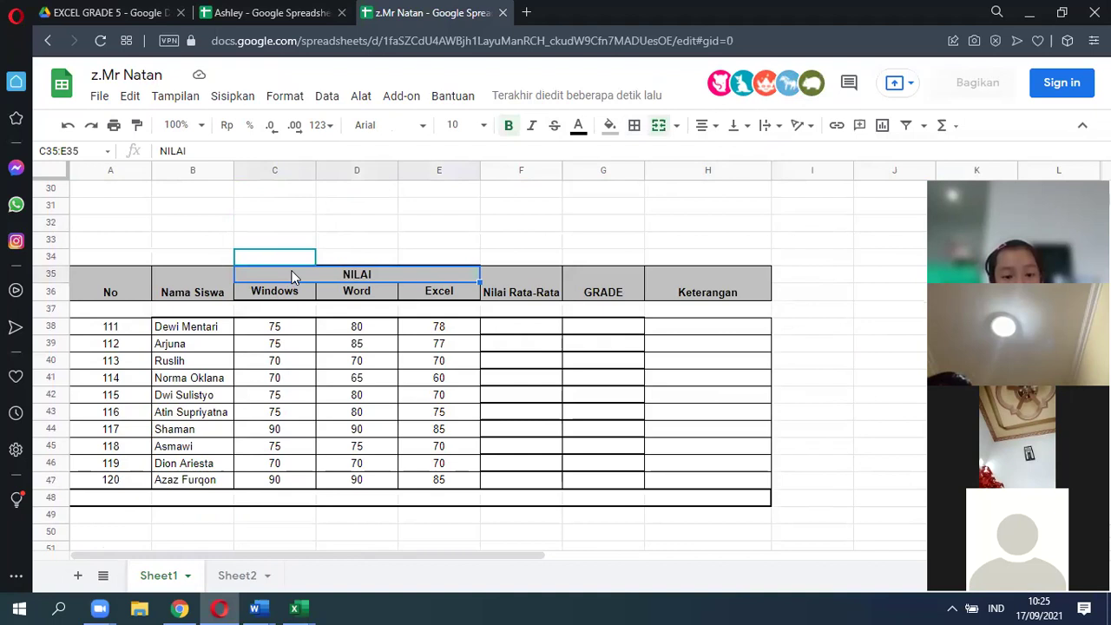
scroll(290, 261, "up", 3)
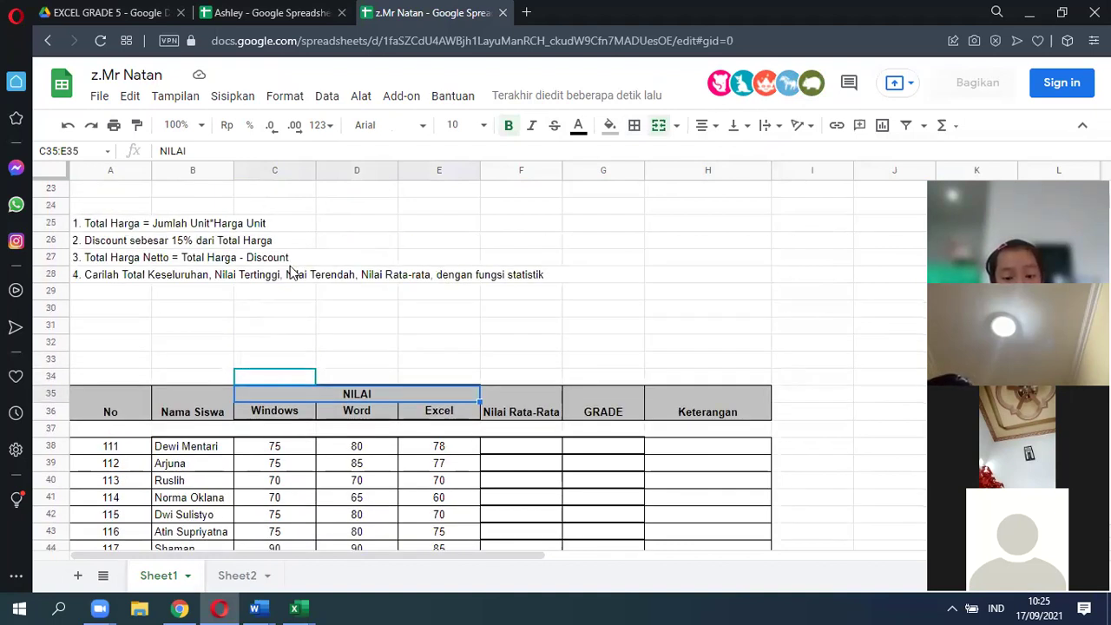
scroll(309, 322, "up", 3)
scroll(311, 324, "up", 3)
scroll(311, 324, "up", 2)
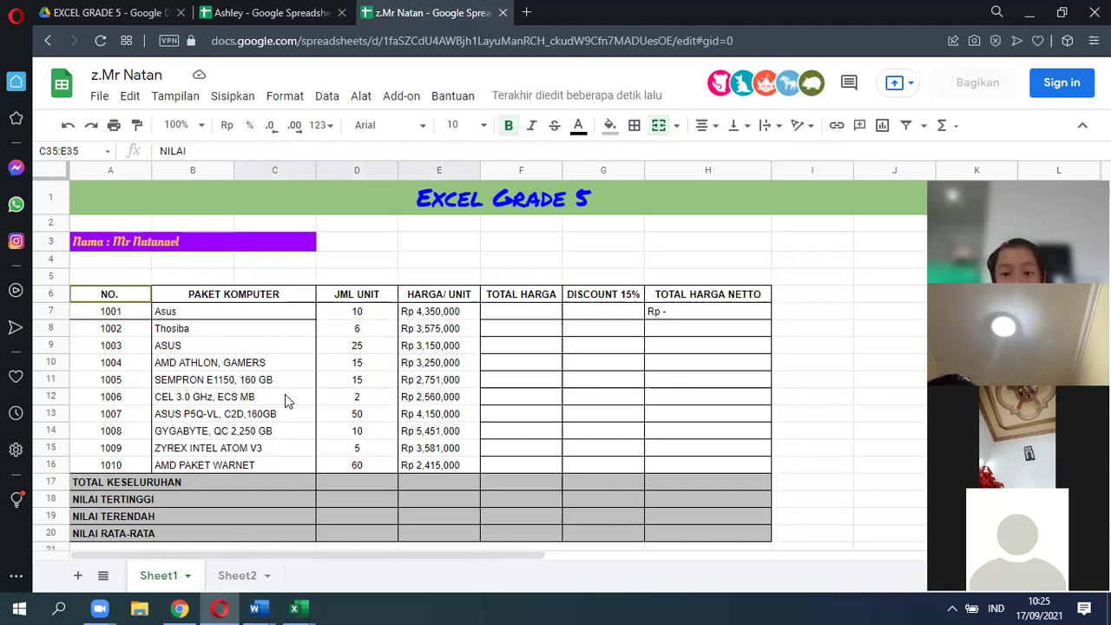
scroll(414, 417, "down", 1)
scroll(413, 417, "down", 5)
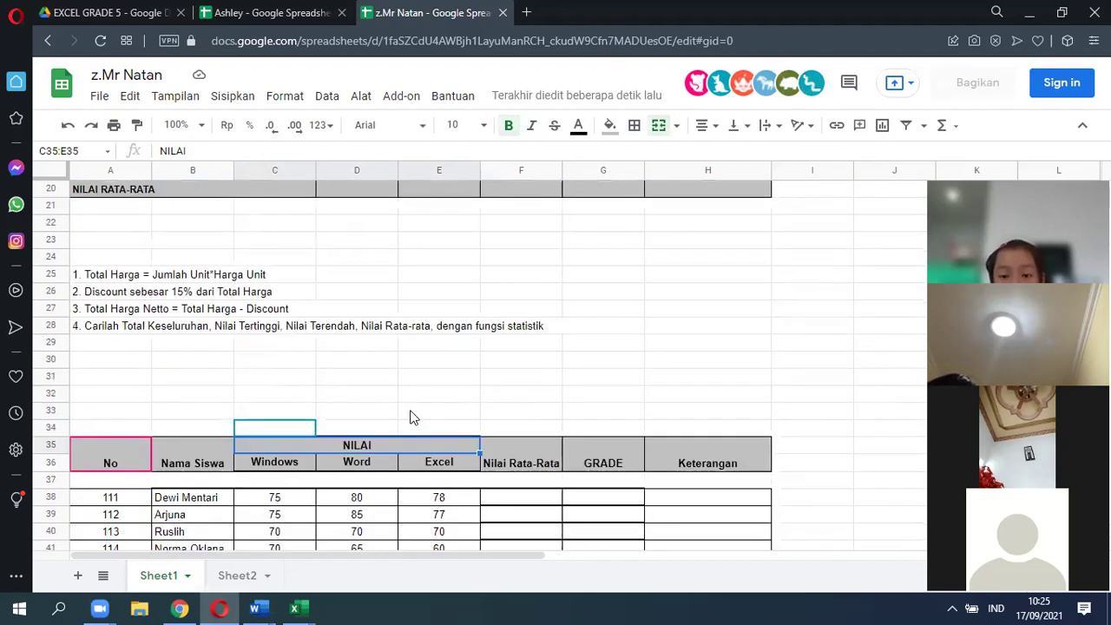
scroll(413, 417, "down", 1)
scroll(413, 417, "up", 1)
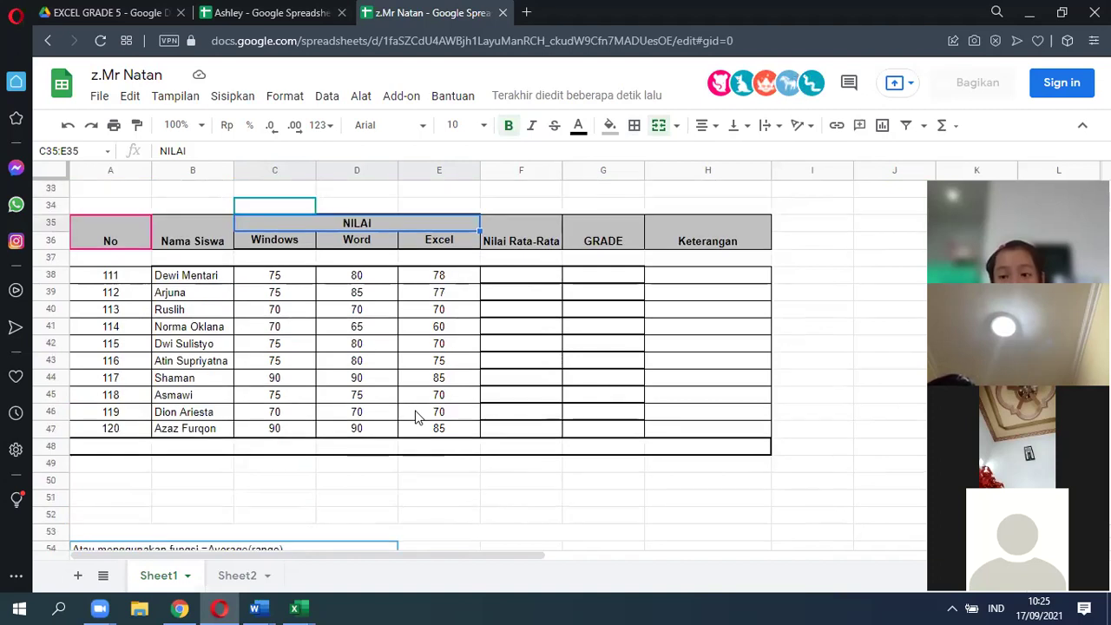
Delete the blank row 37 under the NILAI headings using the row's context menu.
left_click(47, 257)
right_click(47, 257)
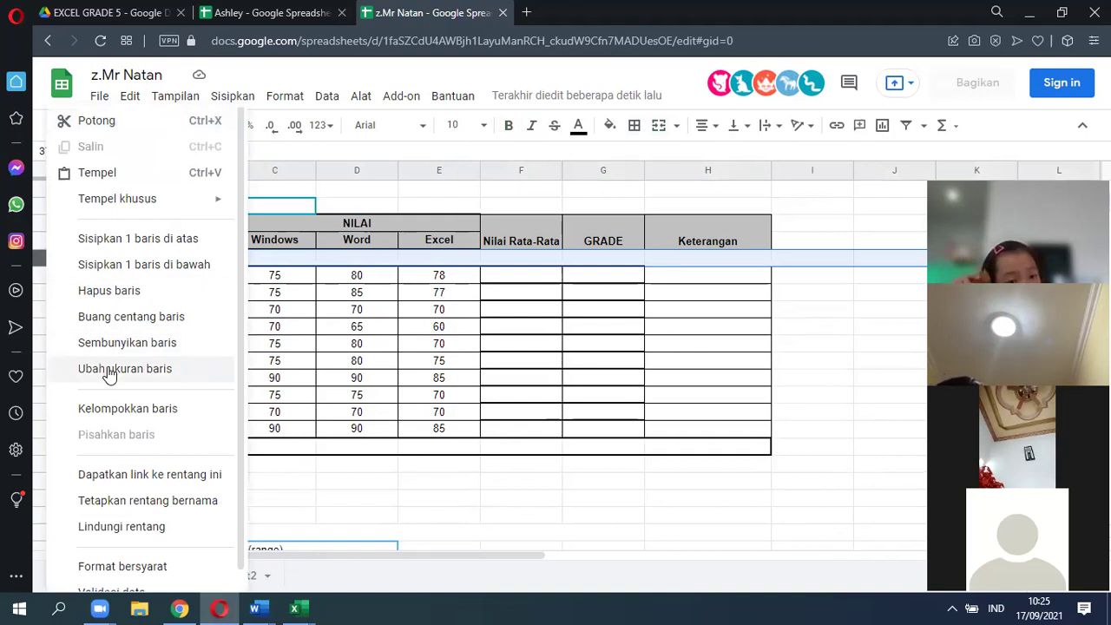
left_click(115, 317)
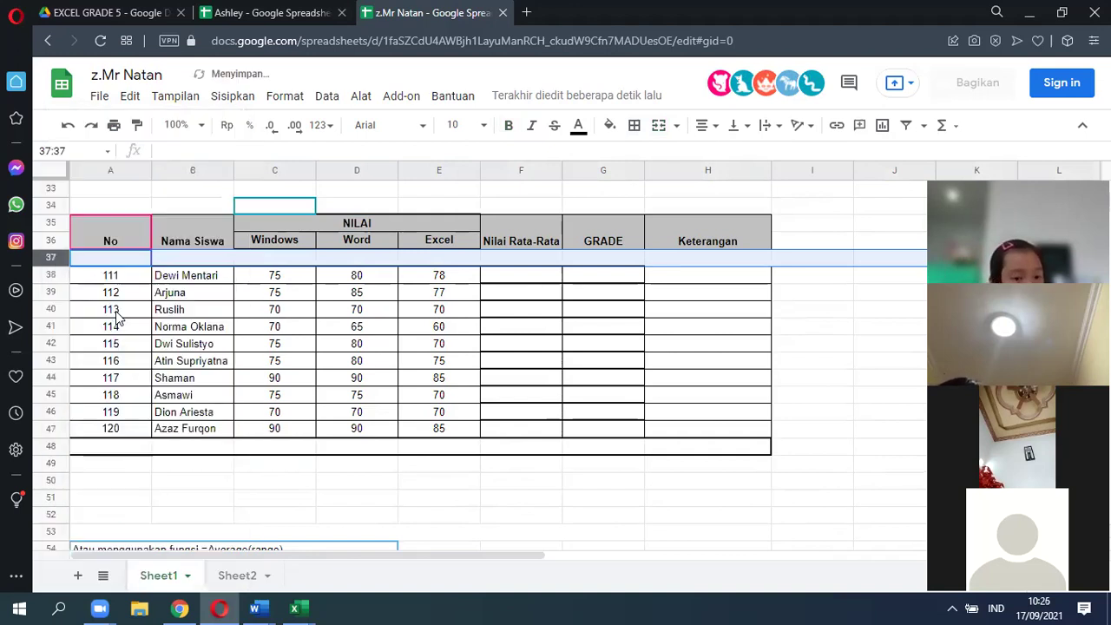
left_click(214, 309)
scroll(242, 337, "up", 2)
scroll(244, 341, "up", 3)
scroll(243, 339, "up", 5)
scroll(241, 339, "down", 5)
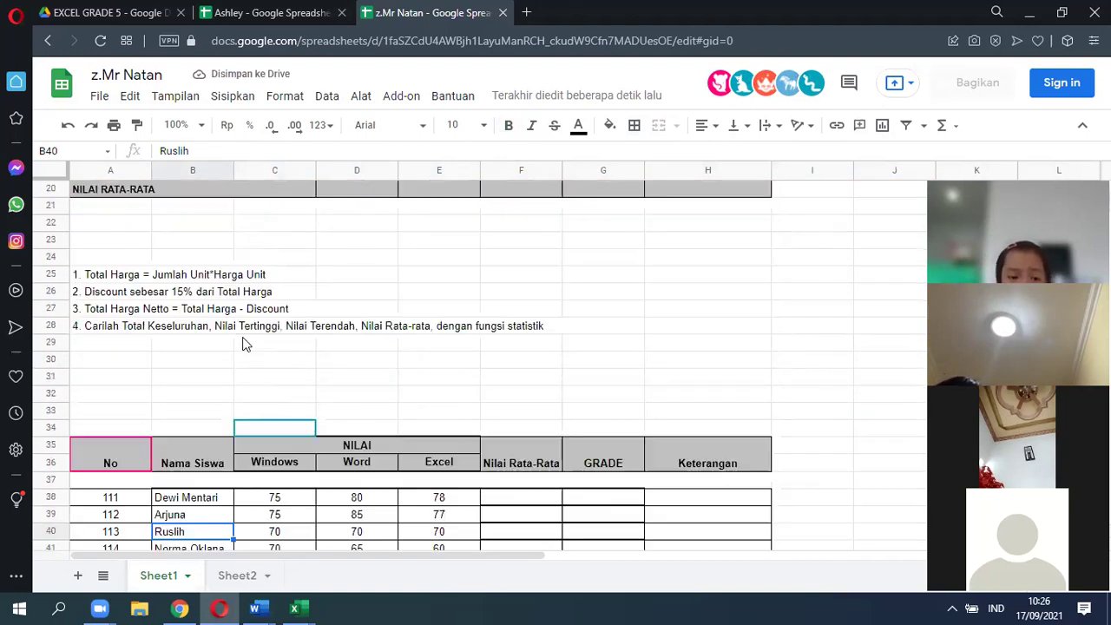
scroll(225, 346, "down", 3)
left_click(50, 356)
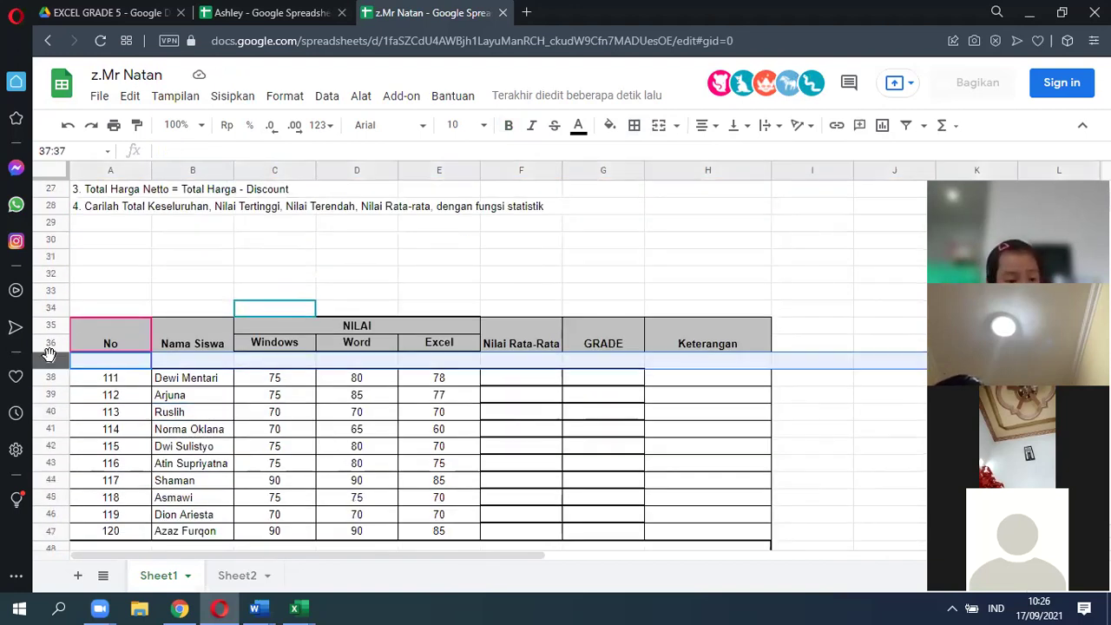
right_click(49, 356)
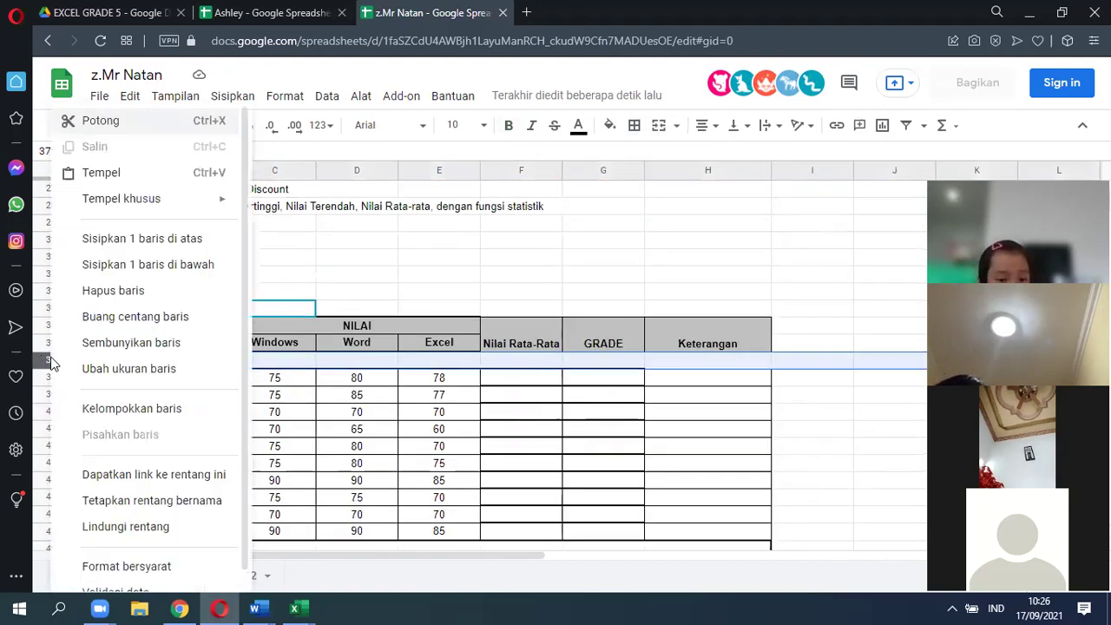
left_click(144, 291)
left_click(260, 362)
scroll(428, 414, "down", 2)
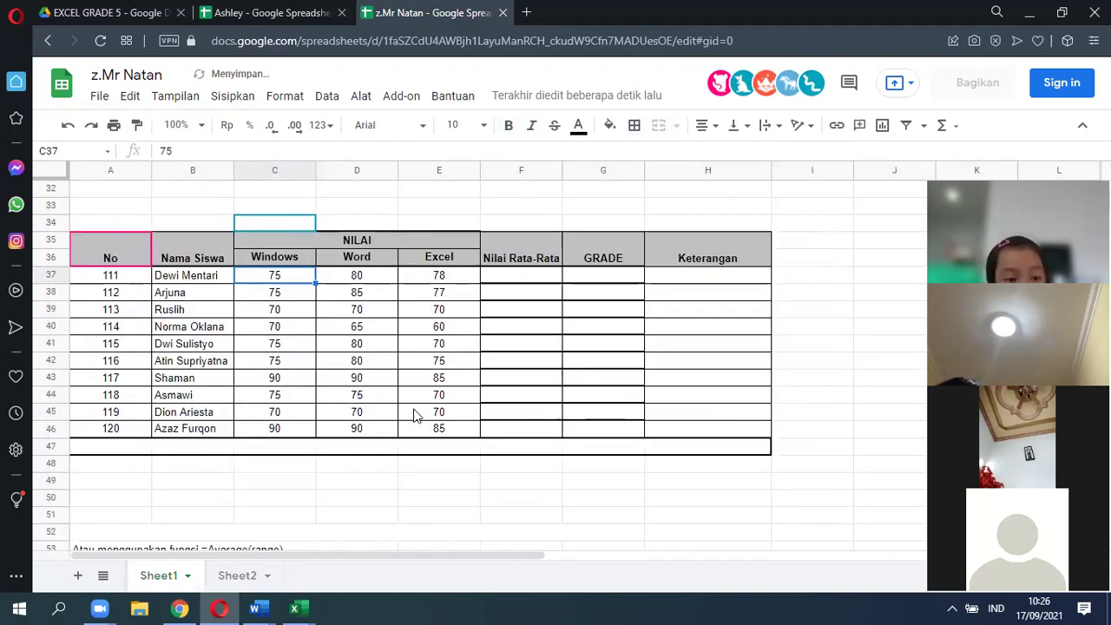
scroll(421, 413, "up", 5)
scroll(415, 409, "up", 7)
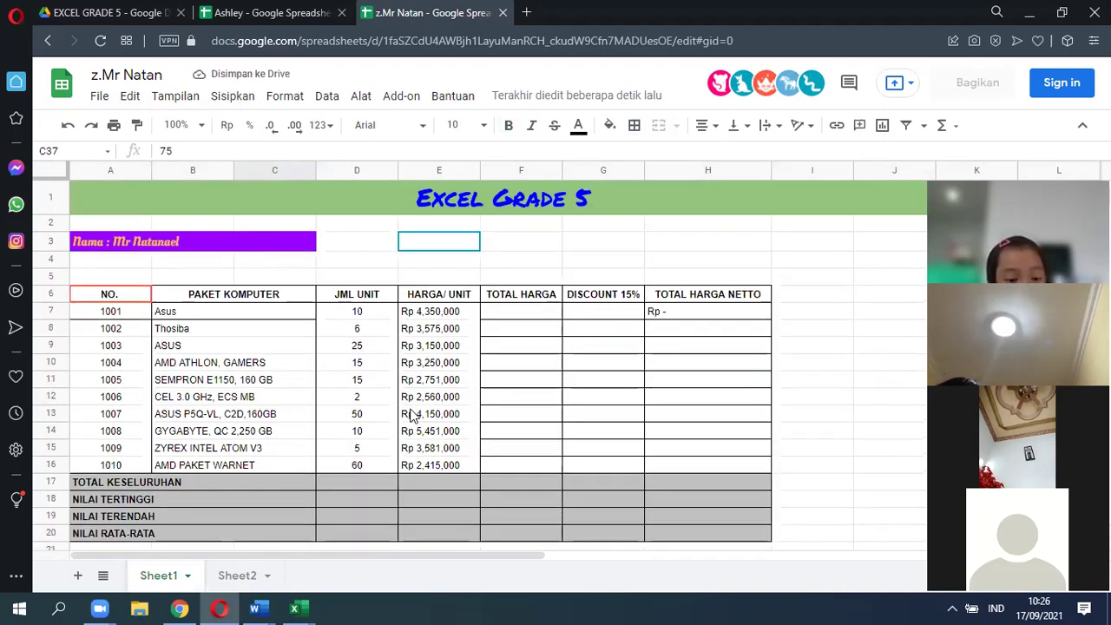
Scroll through the price table, then switch to a student's copy of the spreadsheet.
left_click(577, 261)
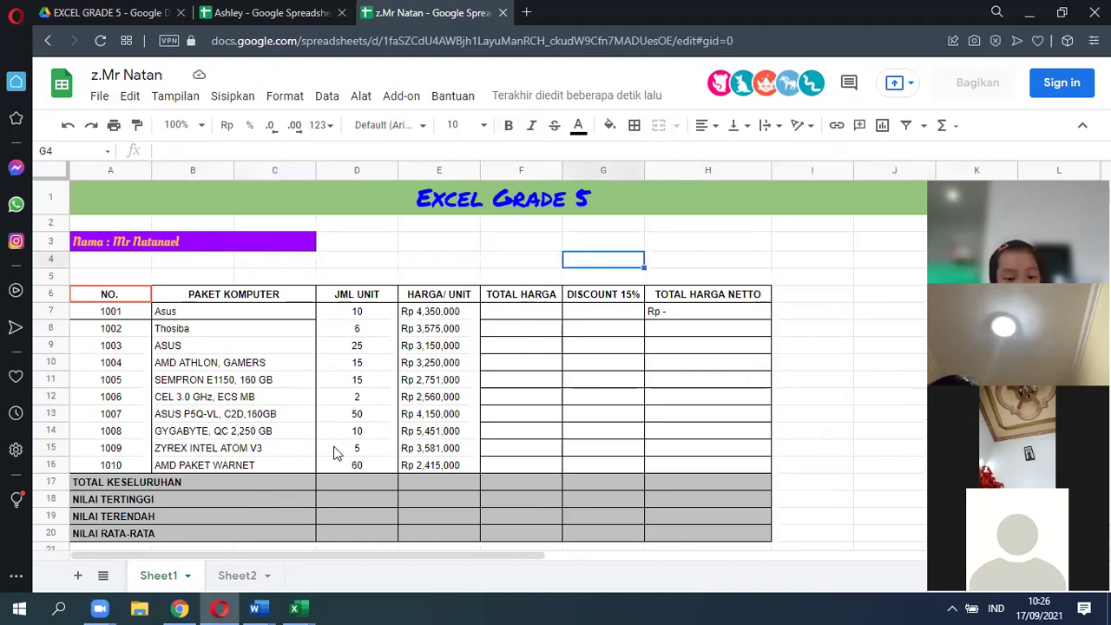
scroll(337, 453, "down", 4)
scroll(337, 453, "down", 2)
scroll(335, 455, "down", 2)
scroll(335, 454, "up", 5)
scroll(335, 454, "up", 4)
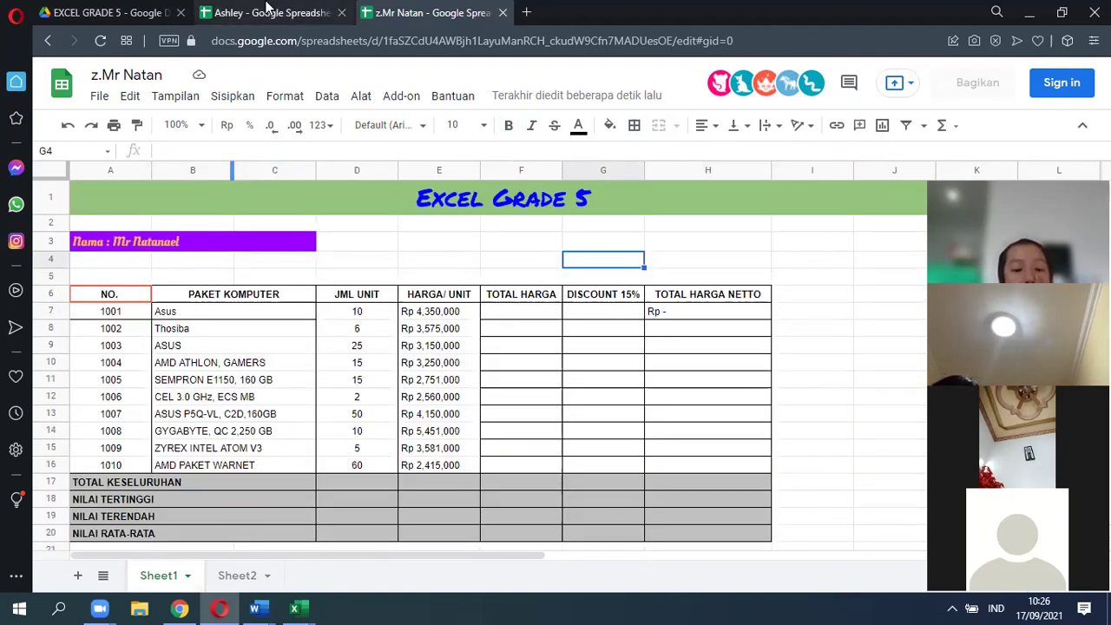
left_click(270, 13)
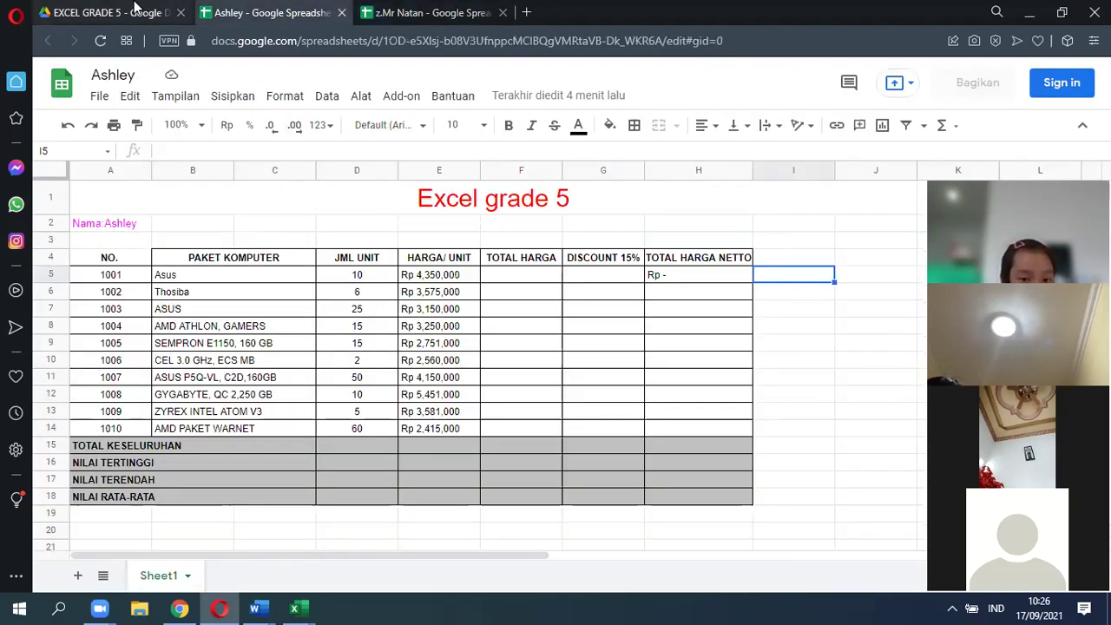
Open another student's spreadsheet from the Drive folder, then return to the previous one.
left_click(113, 12)
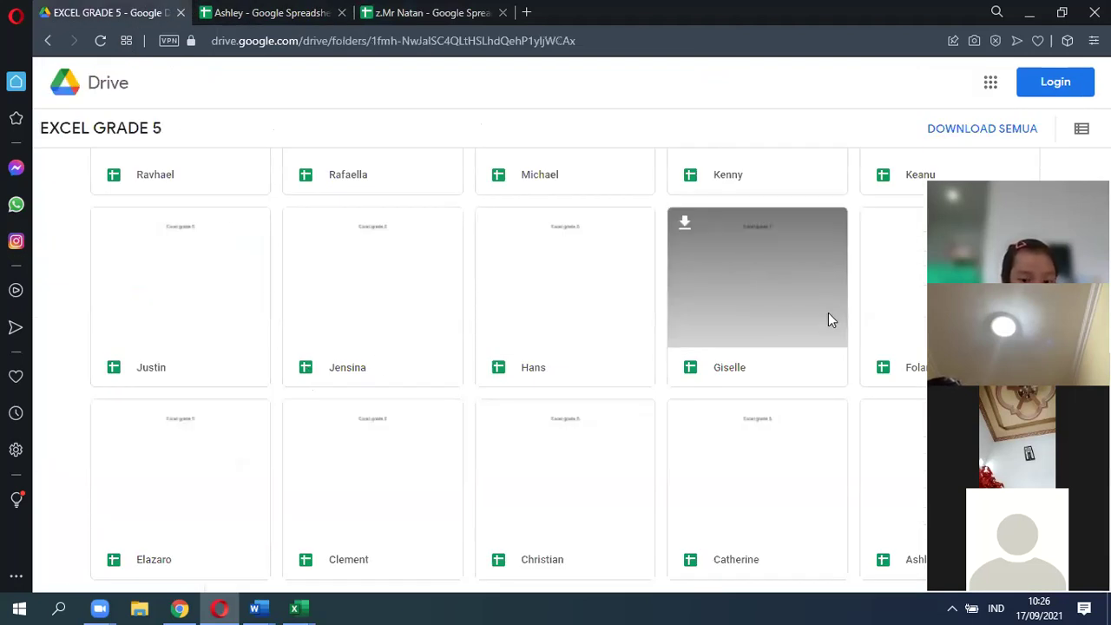
left_click(882, 319)
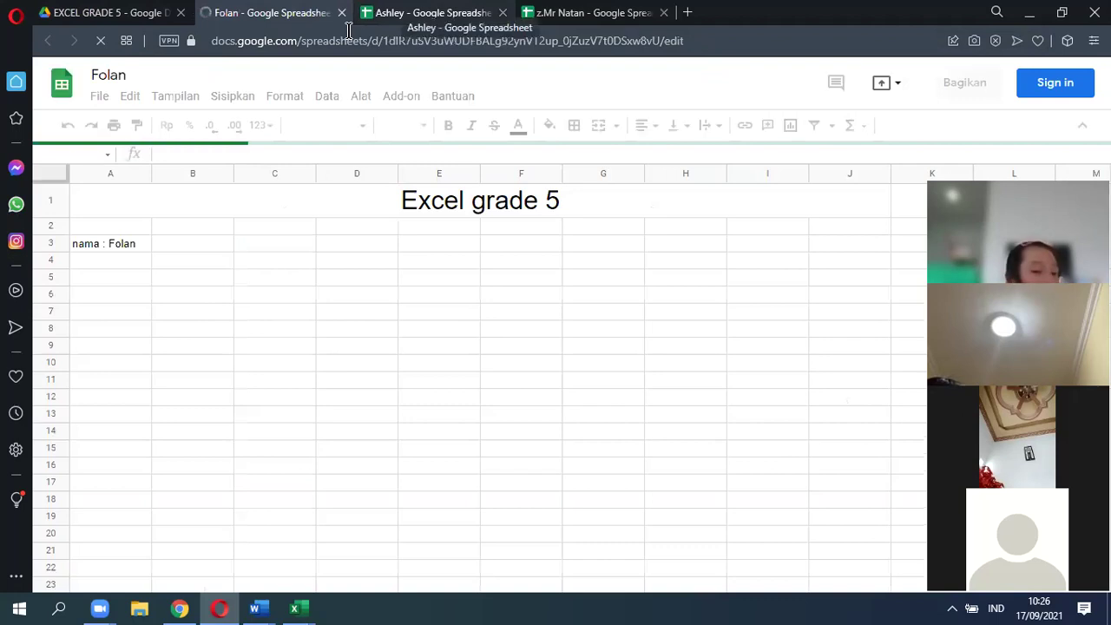
left_click(426, 12)
Restore the browser window to a smaller size and switch to the z.Mr Natan spreadsheet.
left_click(92, 261)
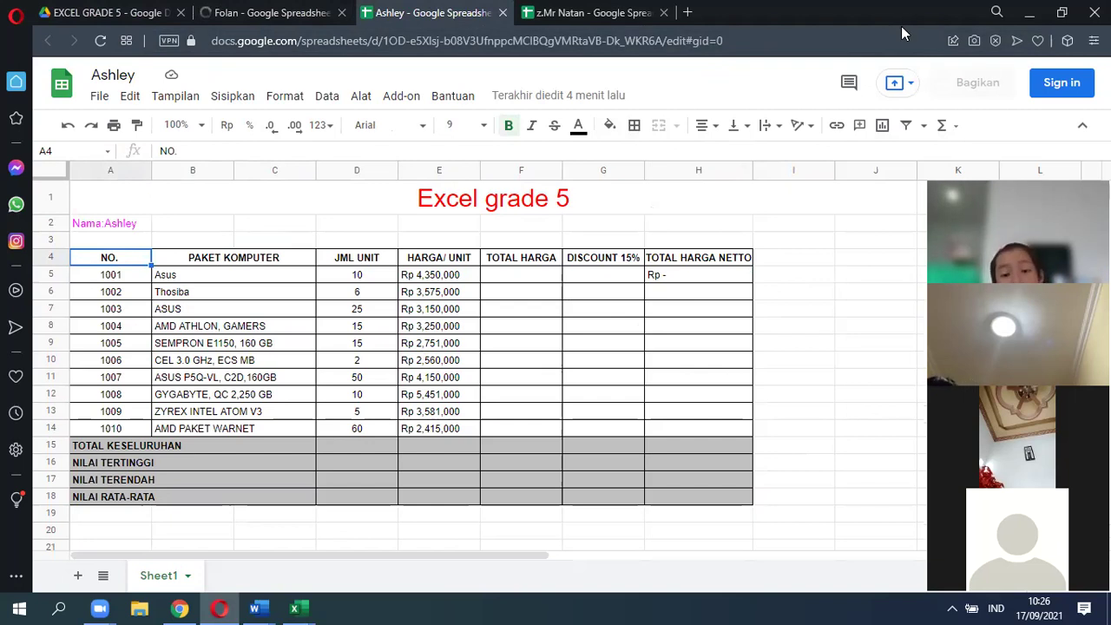
key("super+Down")
left_click(534, 217)
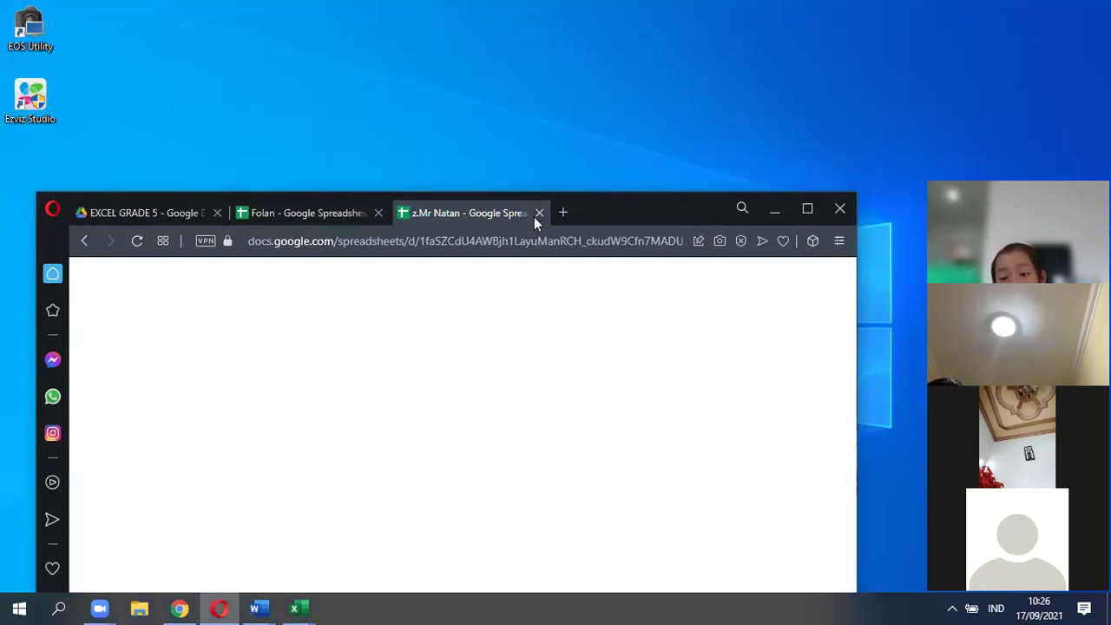
Maximize the browser and select the computer table A6:H20 in z.Mr Natan.
left_click(807, 211)
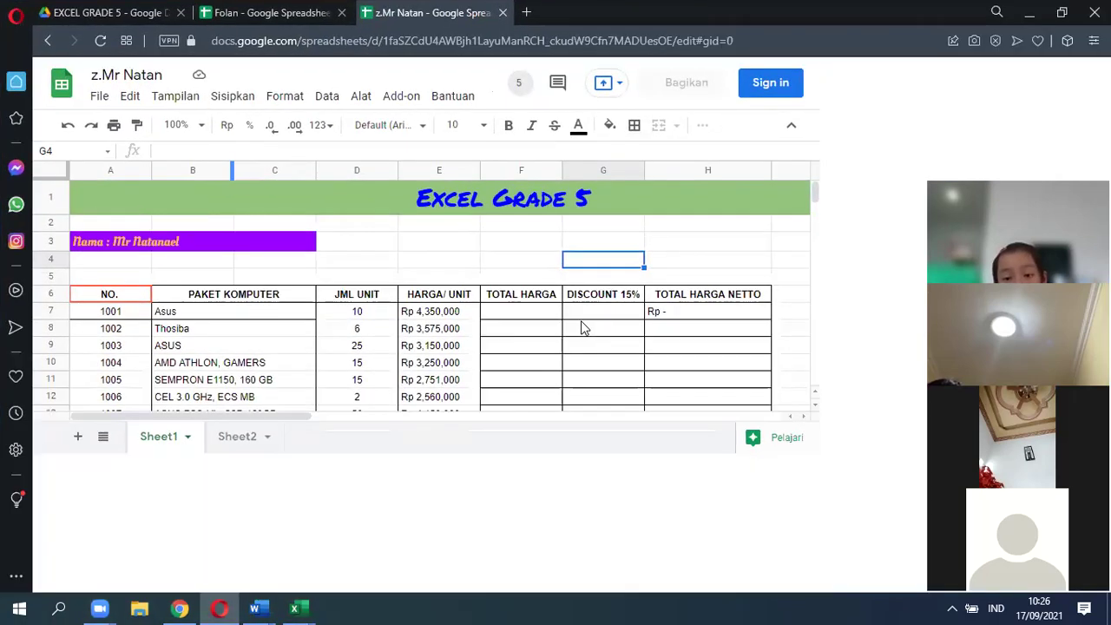
scroll(581, 328, "down", 4)
scroll(581, 328, "down", 4)
scroll(581, 329, "down", 4)
scroll(583, 328, "up", 4)
scroll(582, 329, "up", 4)
scroll(582, 328, "up", 2)
scroll(583, 328, "up", 2)
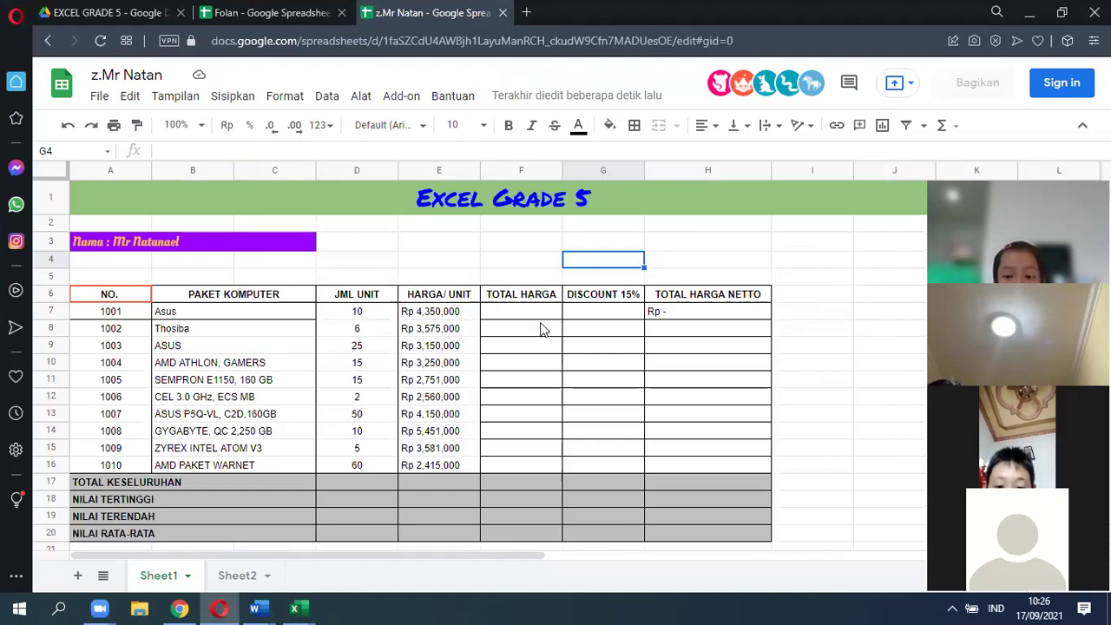
scroll(521, 323, "down", 1)
left_click_drag(106, 263, 728, 497)
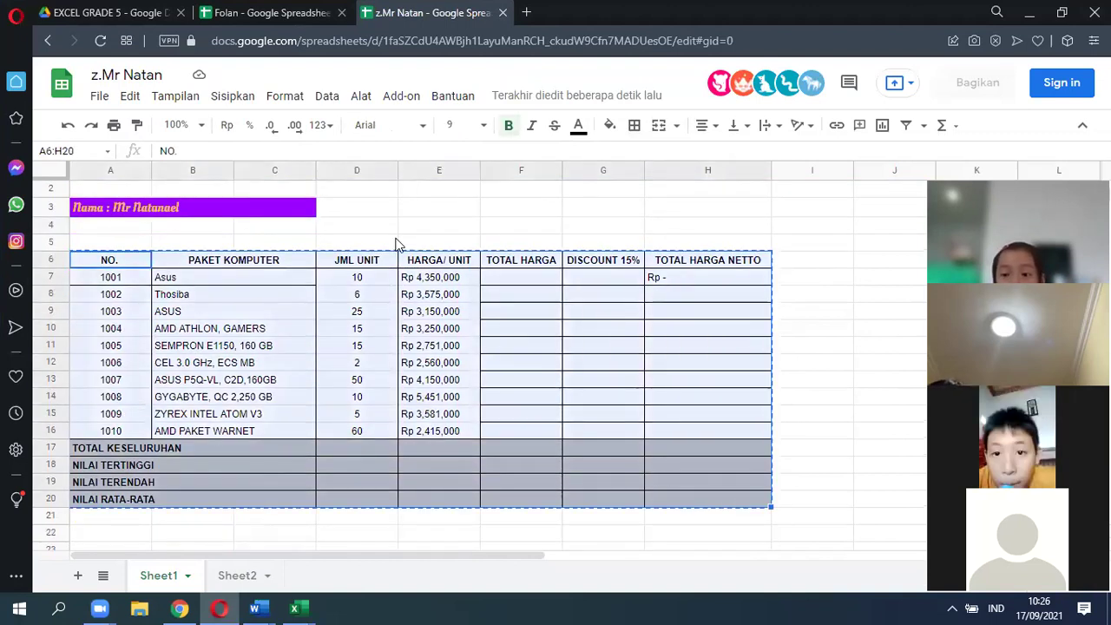
Paste the computer table into the Folan spreadsheet starting at A5.
left_click(279, 16)
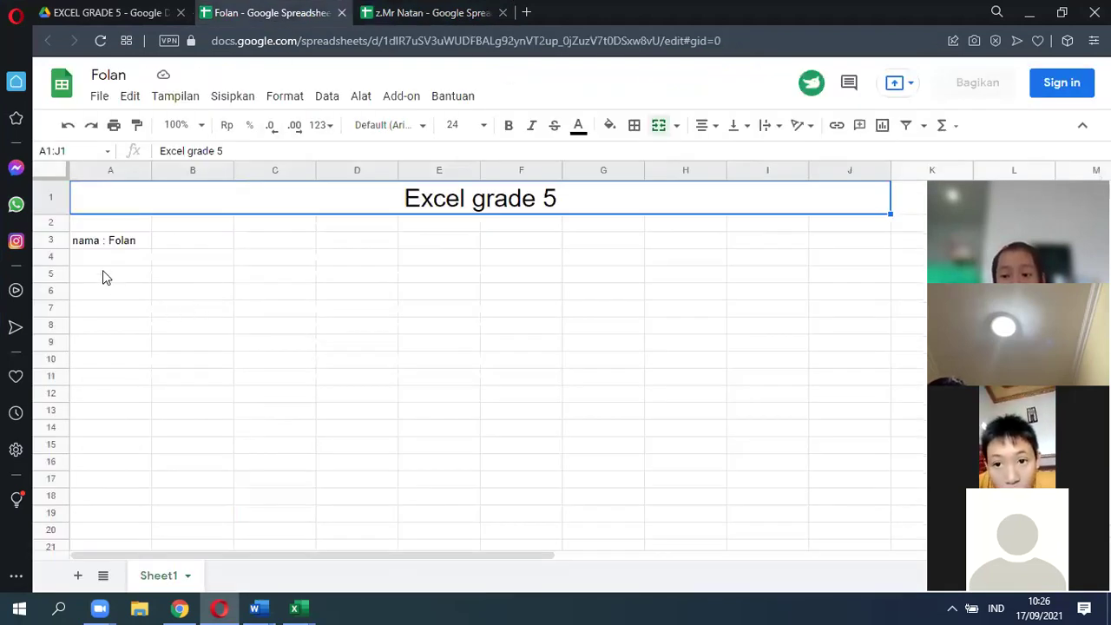
left_click(103, 273)
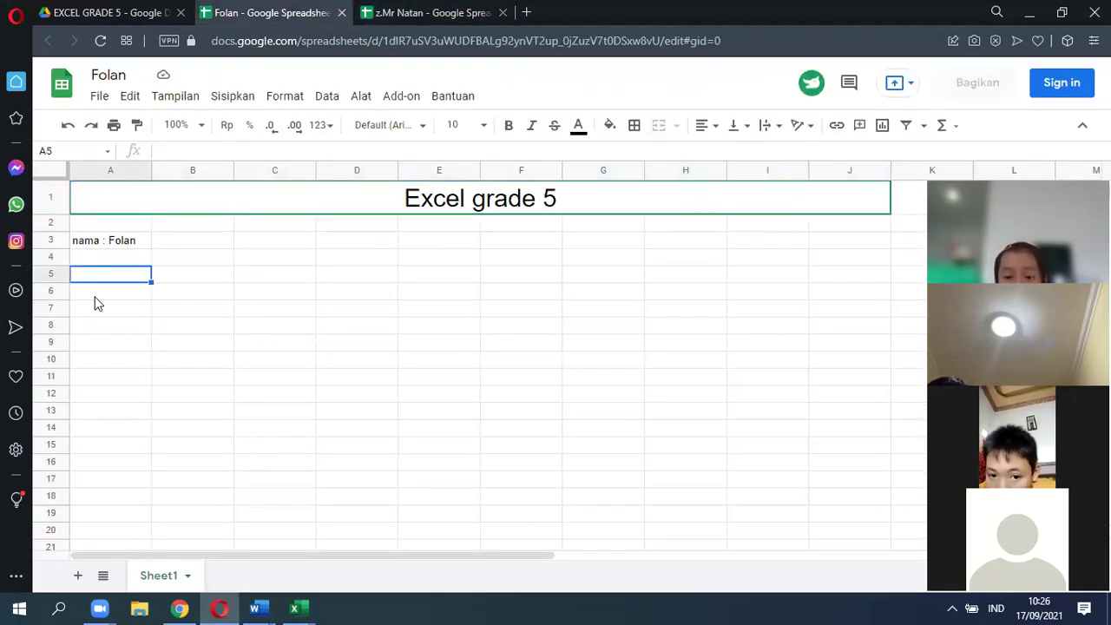
key("ctrl+v")
Widen column H so the TOTAL HARGA NETTO header fits.
left_click(738, 185)
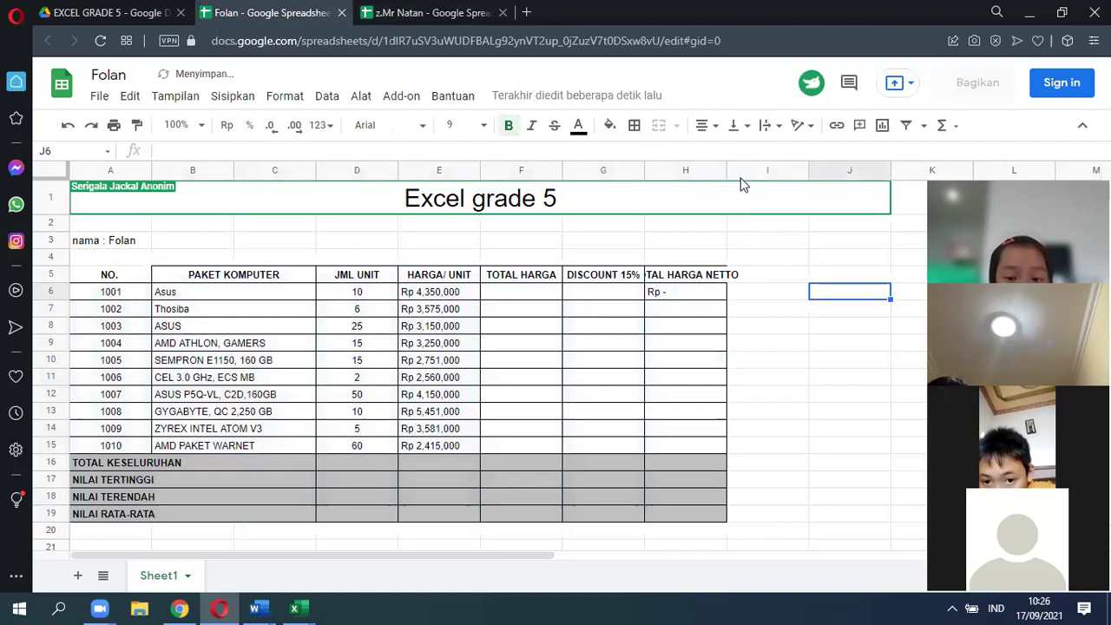
left_click_drag(726, 170, 761, 170)
left_click(799, 274)
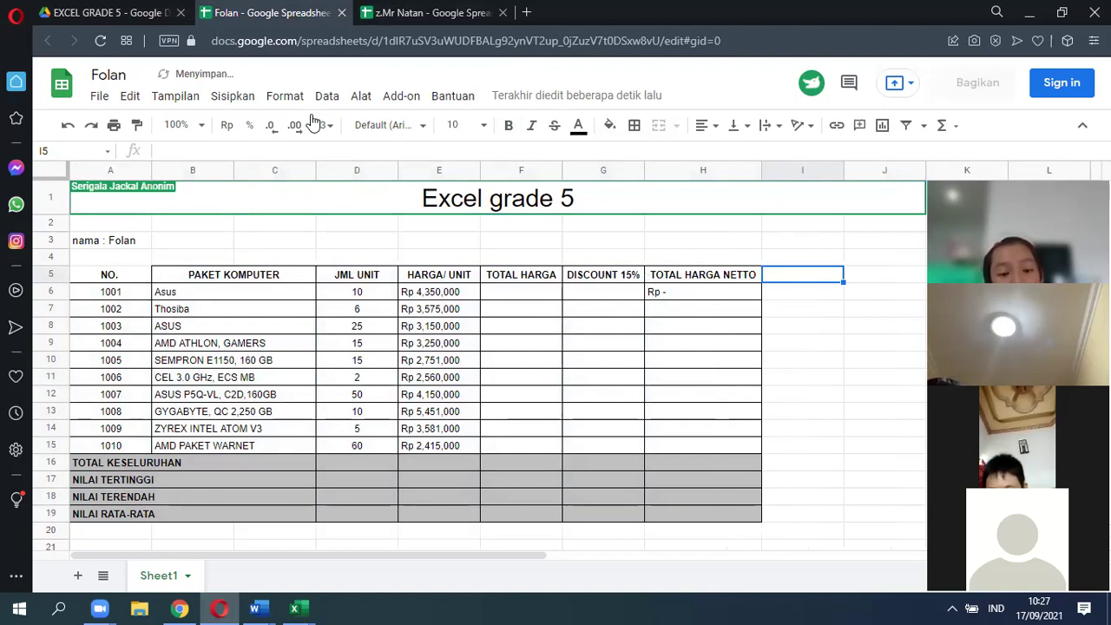
Copy the instructions and student grade table A25:H59 from z.Mr Natan.
key("ctrl+Tab")
scroll(489, 335, "down", 3)
scroll(489, 335, "down", 2)
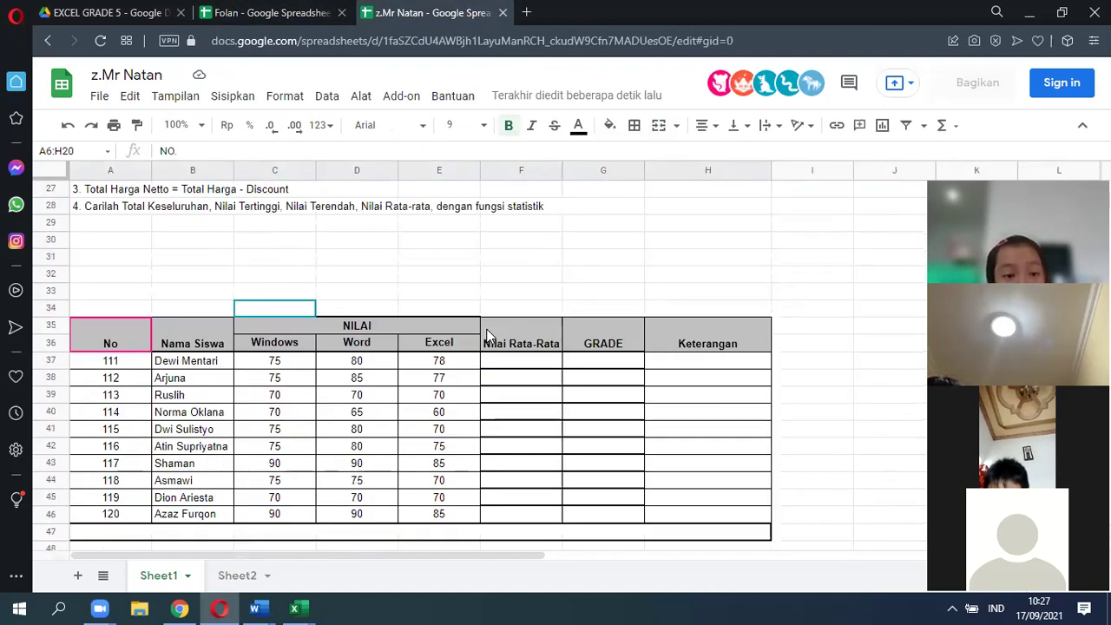
scroll(489, 335, "up", 2)
scroll(489, 335, "up", 3)
mouse_move(91, 245)
left_mouse_down()
mouse_move(364, 443)
mouse_move(713, 486)
mouse_move(714, 474)
left_mouse_up()
key("ctrl+c")
Paste them into the Folan spreadsheet at A25, then close Folan and return to z.Mr Natan.
scroll(698, 469, "up", 5)
scroll(698, 469, "up", 4)
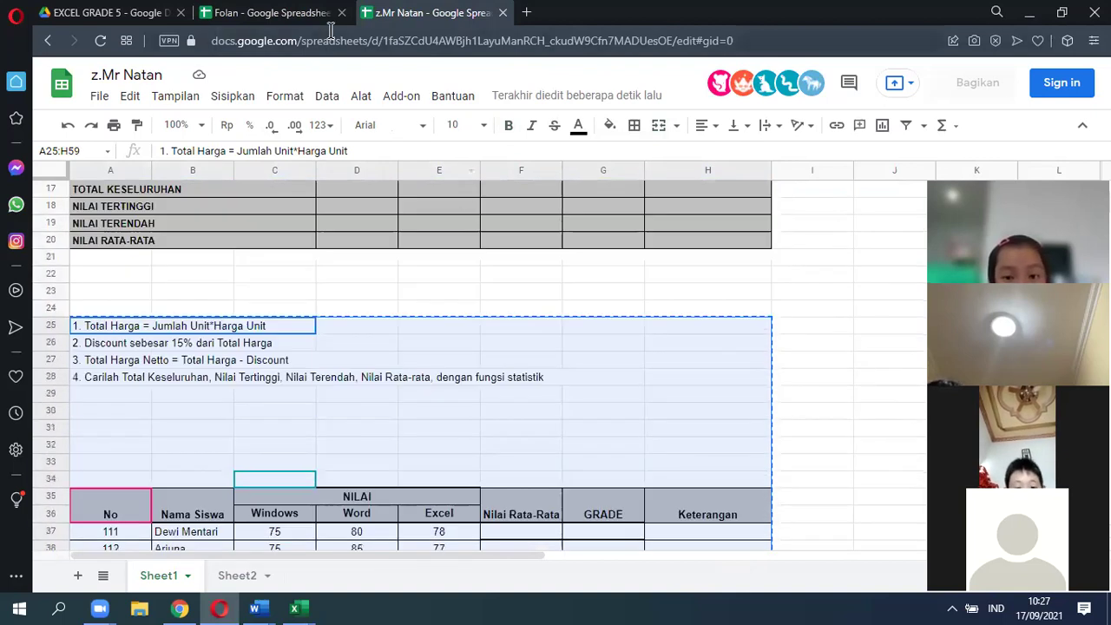
left_click(269, 12)
scroll(269, 288, "down", 3)
scroll(269, 287, "down", 3)
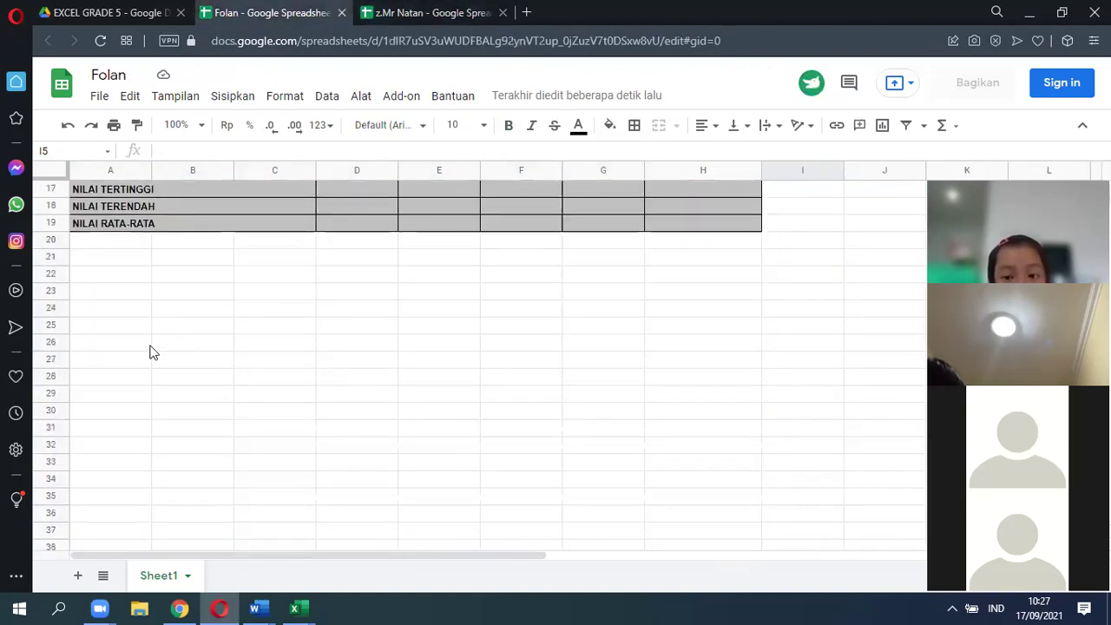
left_click(94, 327)
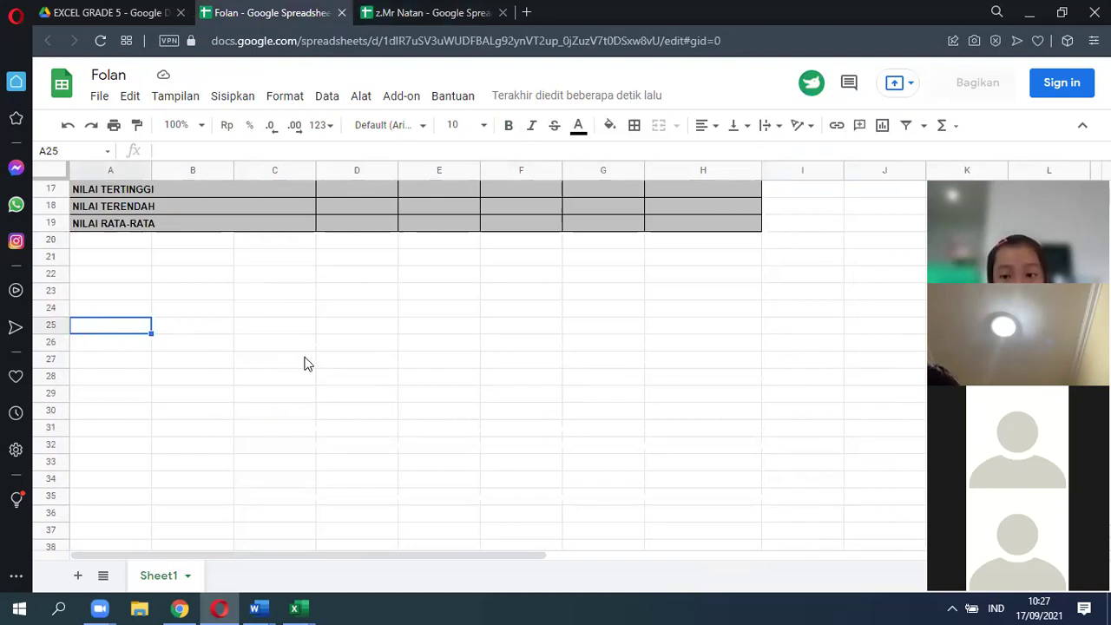
key("ctrl+v")
left_click(434, 342)
left_click(436, 294)
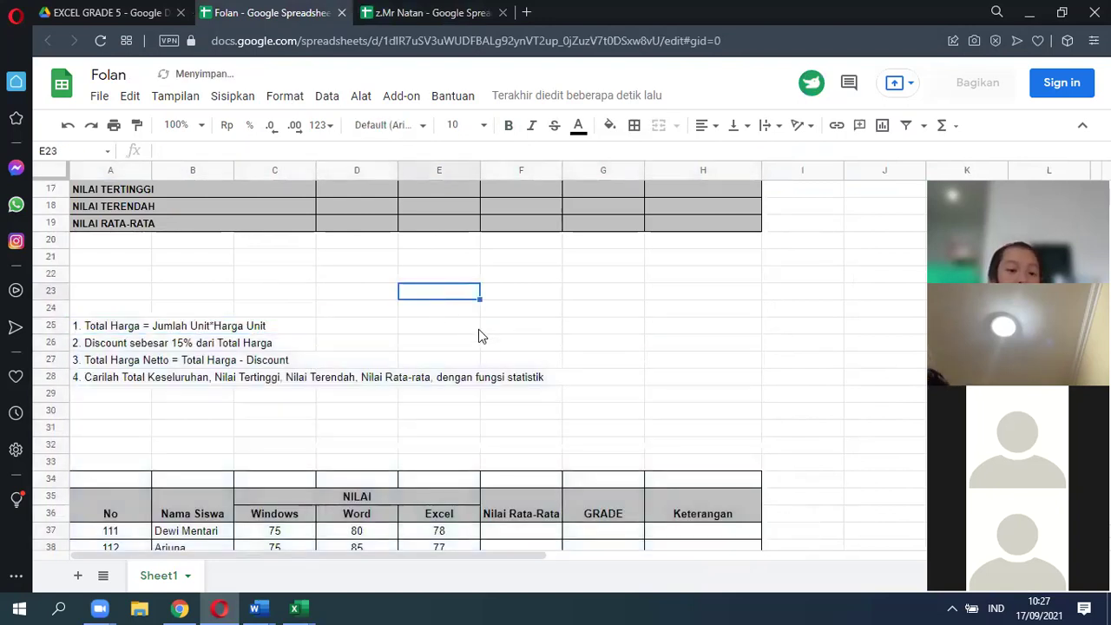
key("ctrl+w")
left_click(309, 26)
left_click(537, 273)
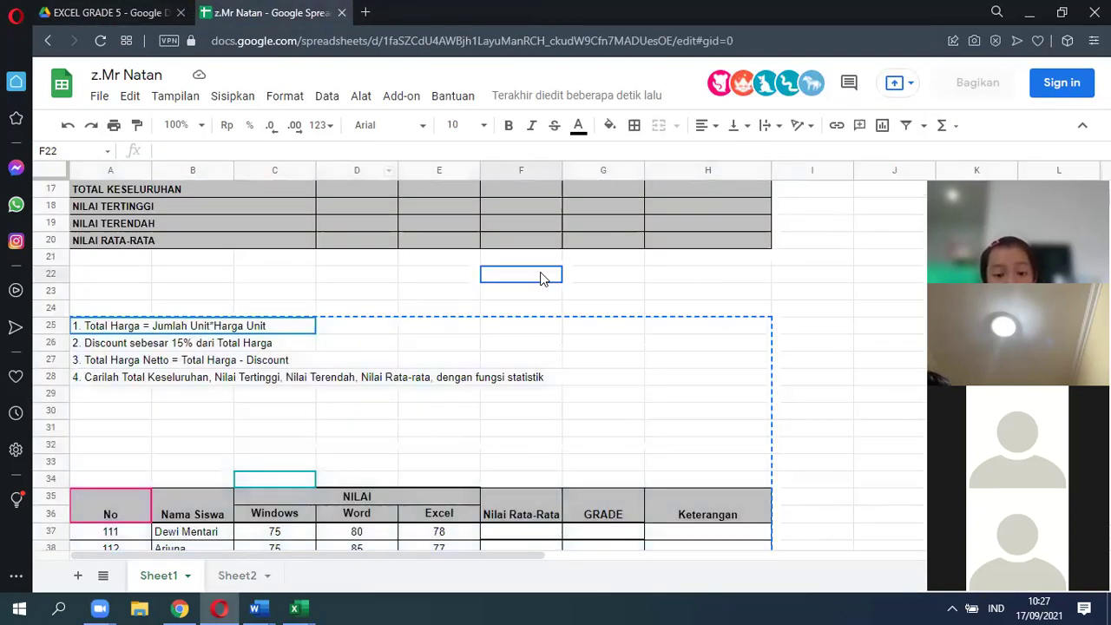
scroll(541, 321, "up", 5)
left_click(494, 227)
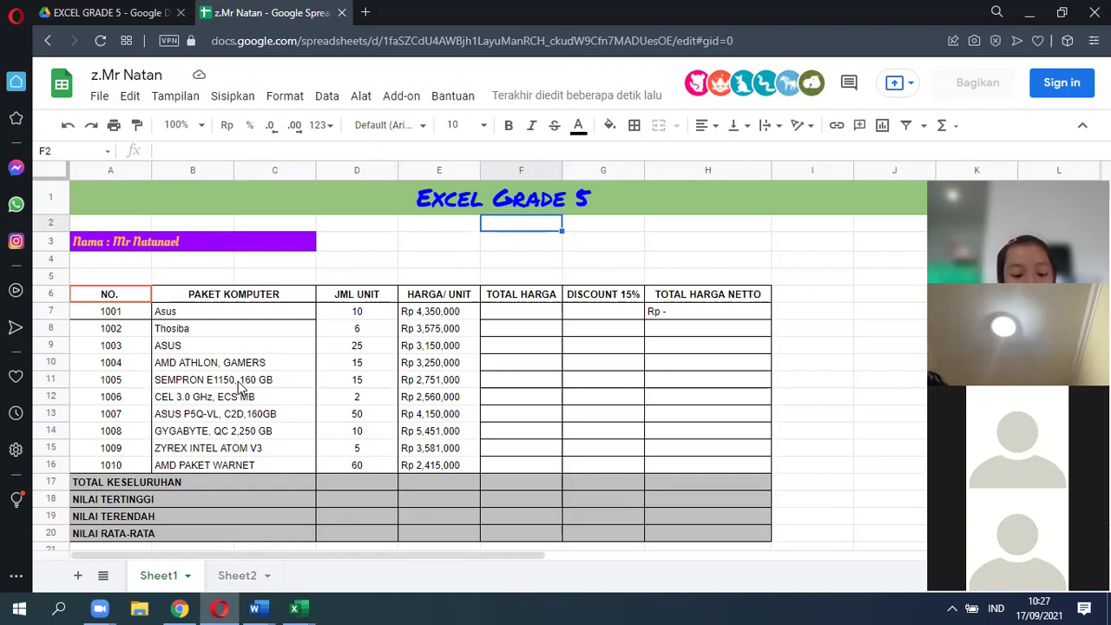
left_click(614, 250)
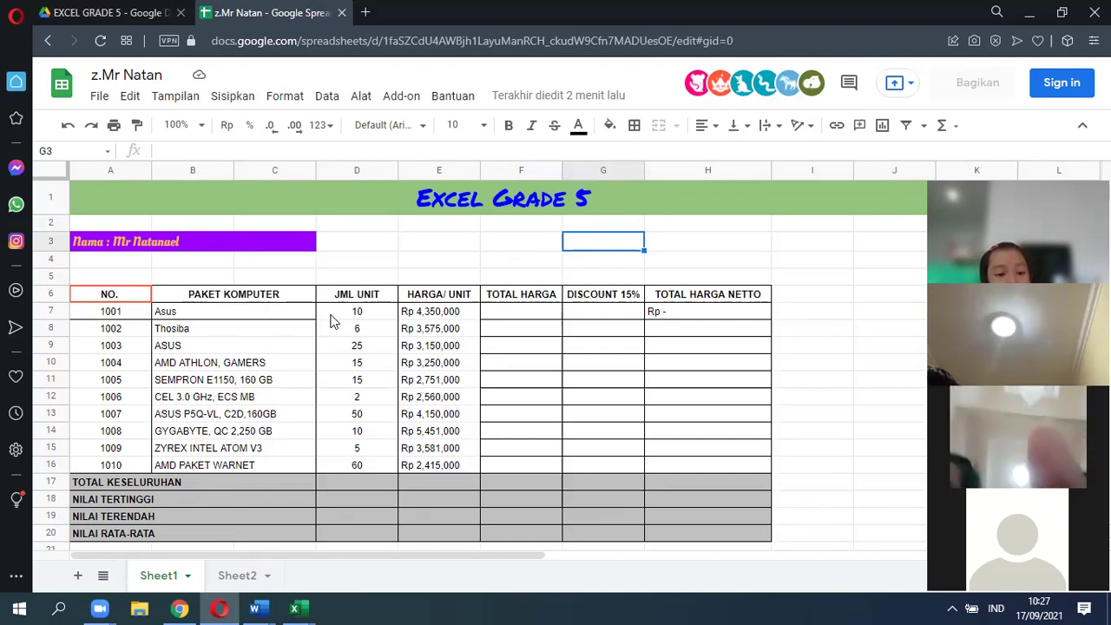
Apply all borders to the JML UNIT values in D7:D16.
left_click(364, 314)
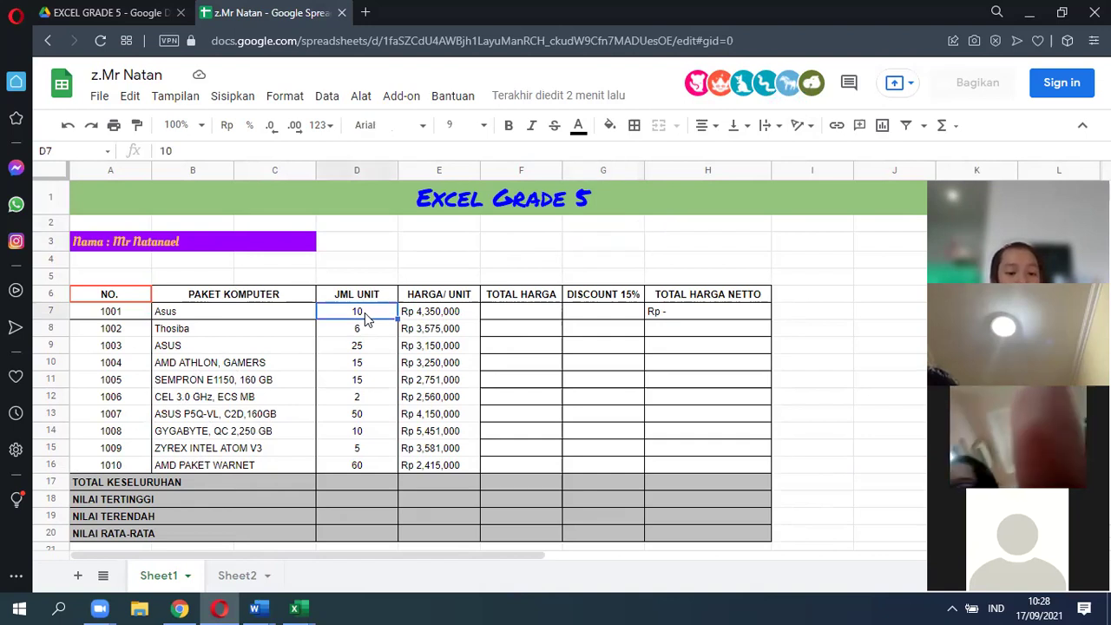
left_click_drag(364, 313, 358, 465)
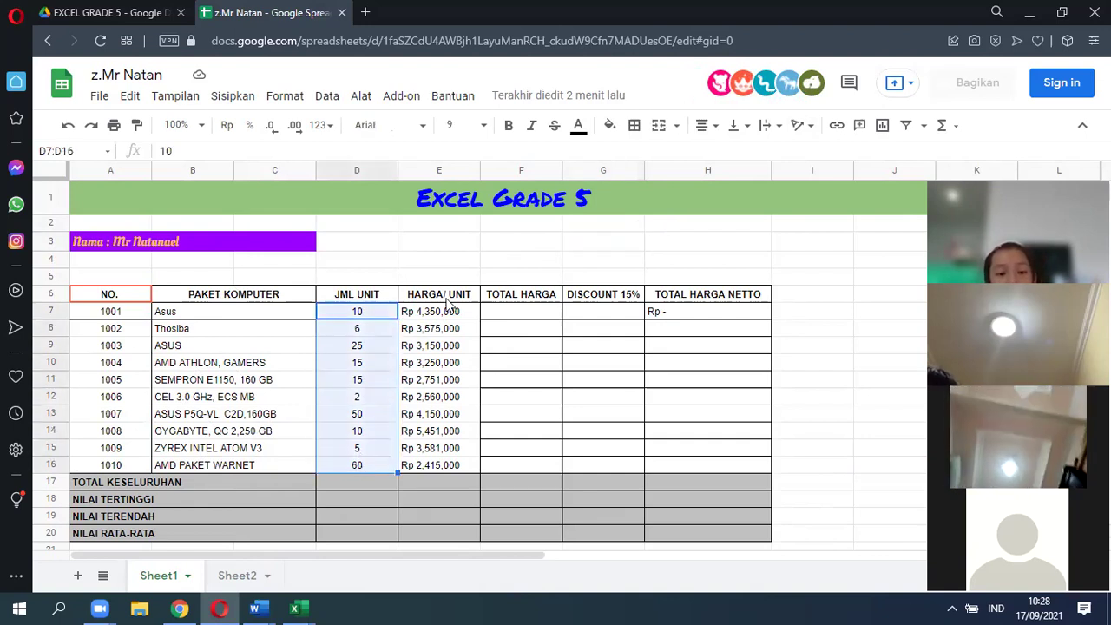
left_click(634, 126)
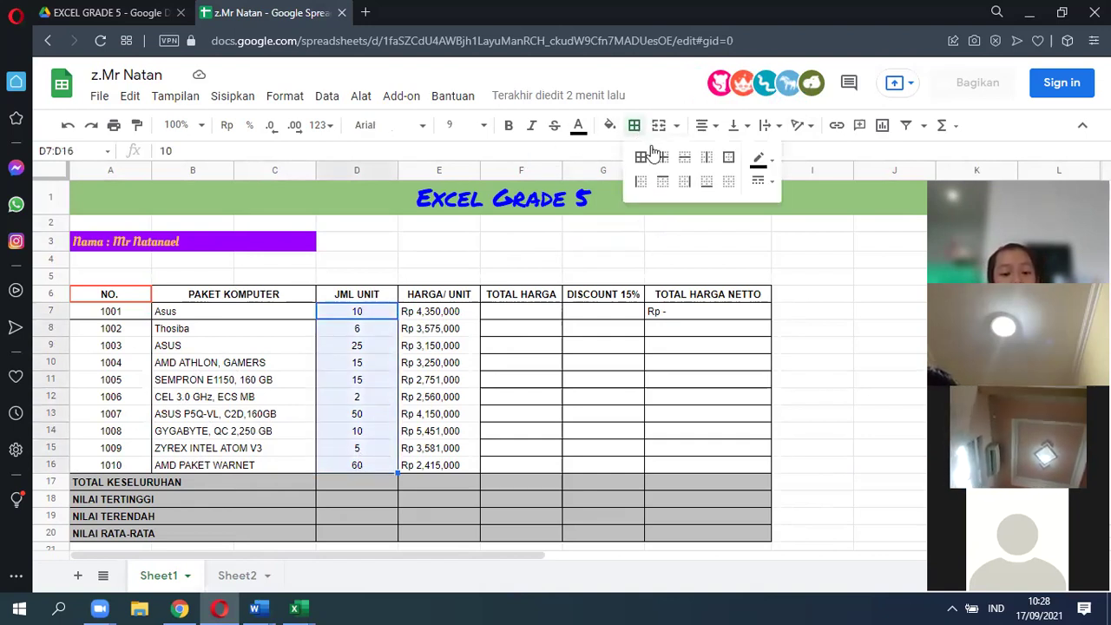
left_click(521, 311)
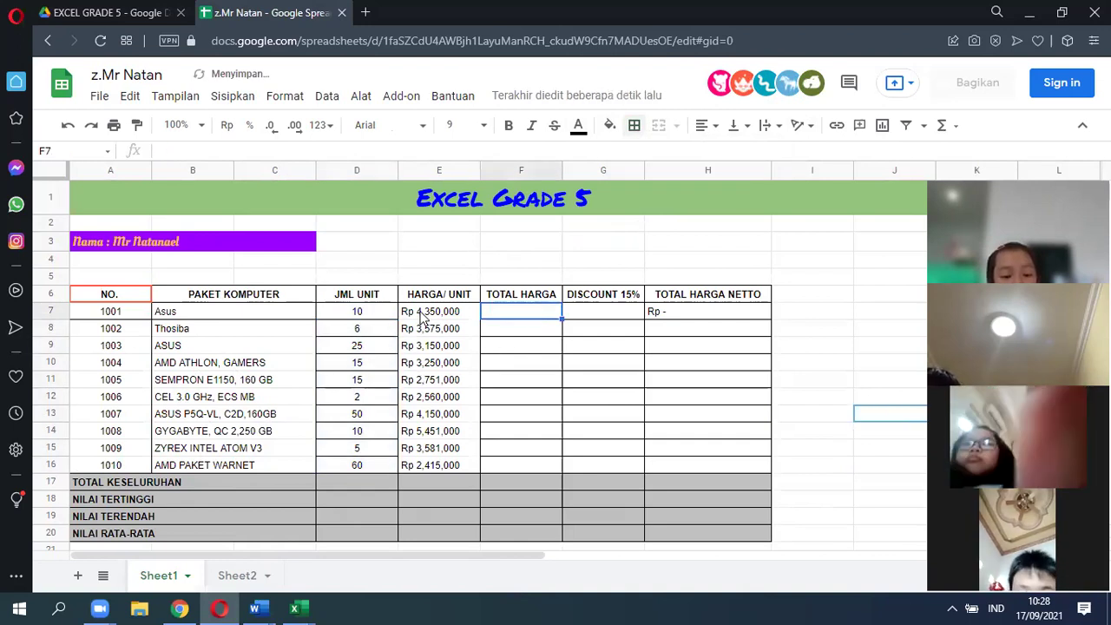
Apply all borders to the HARGA/UNIT prices in E7:E16 and check the result.
left_click_drag(419, 315, 431, 469)
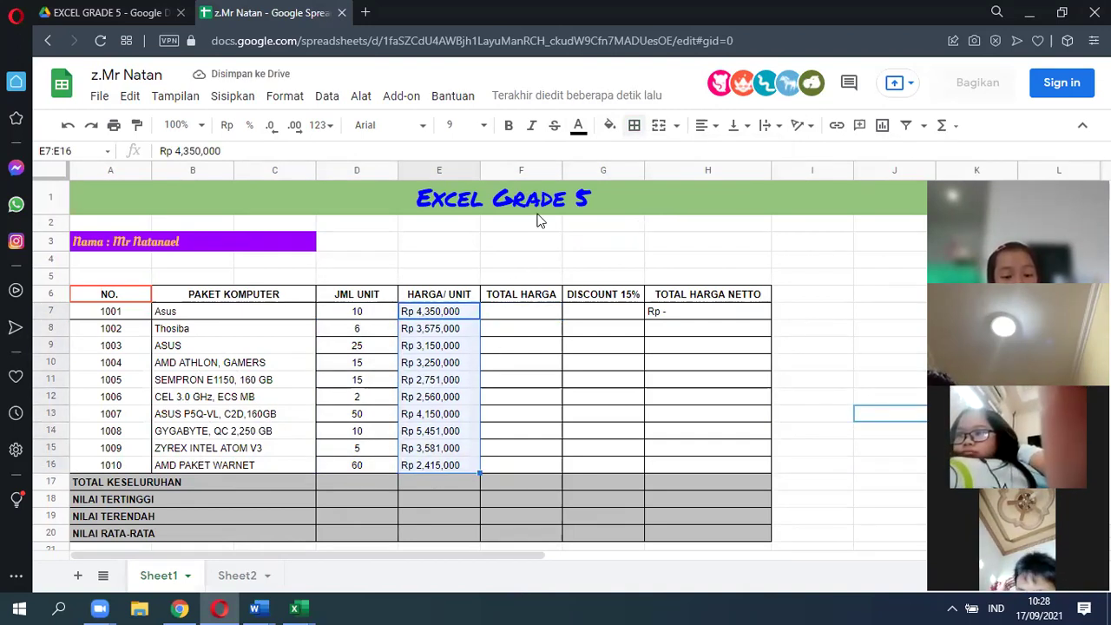
left_click(635, 127)
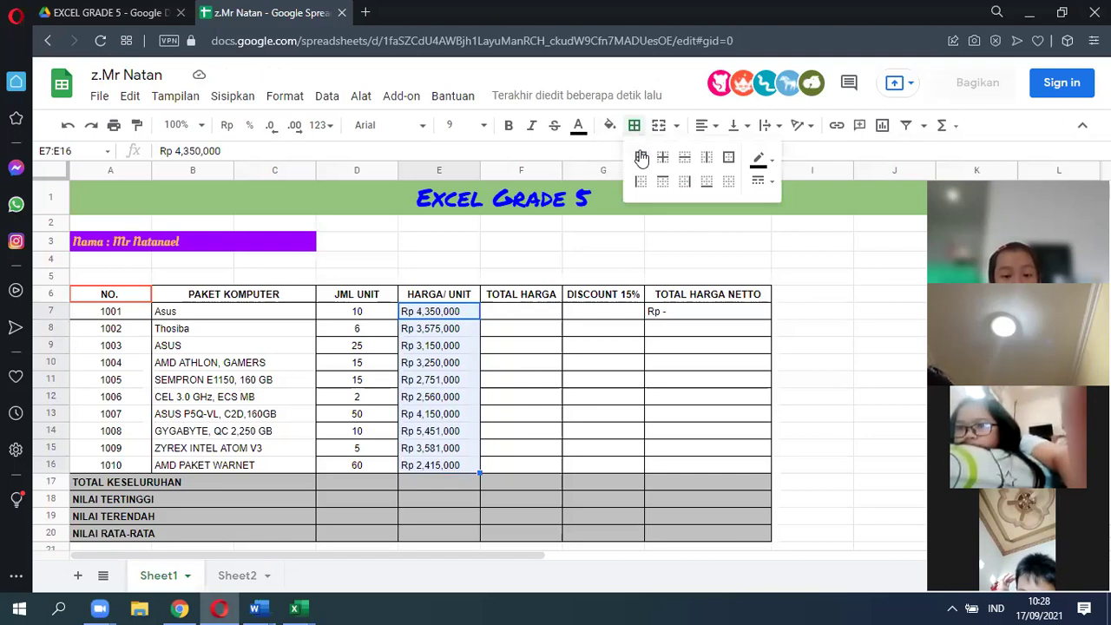
left_click(640, 154)
left_click(604, 276)
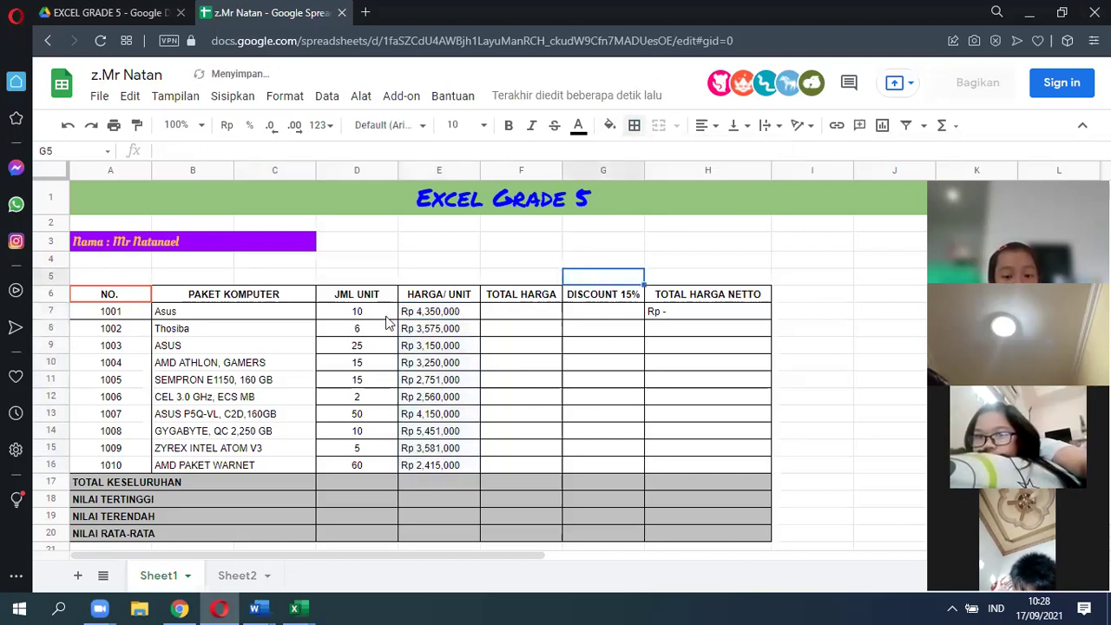
left_click(176, 318)
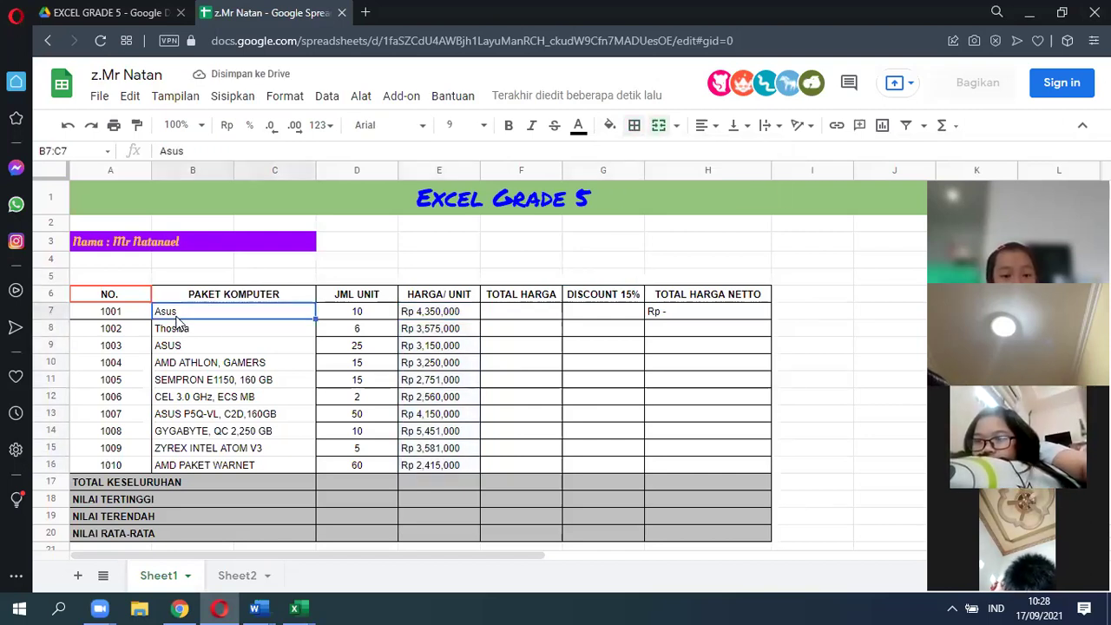
left_click(447, 317)
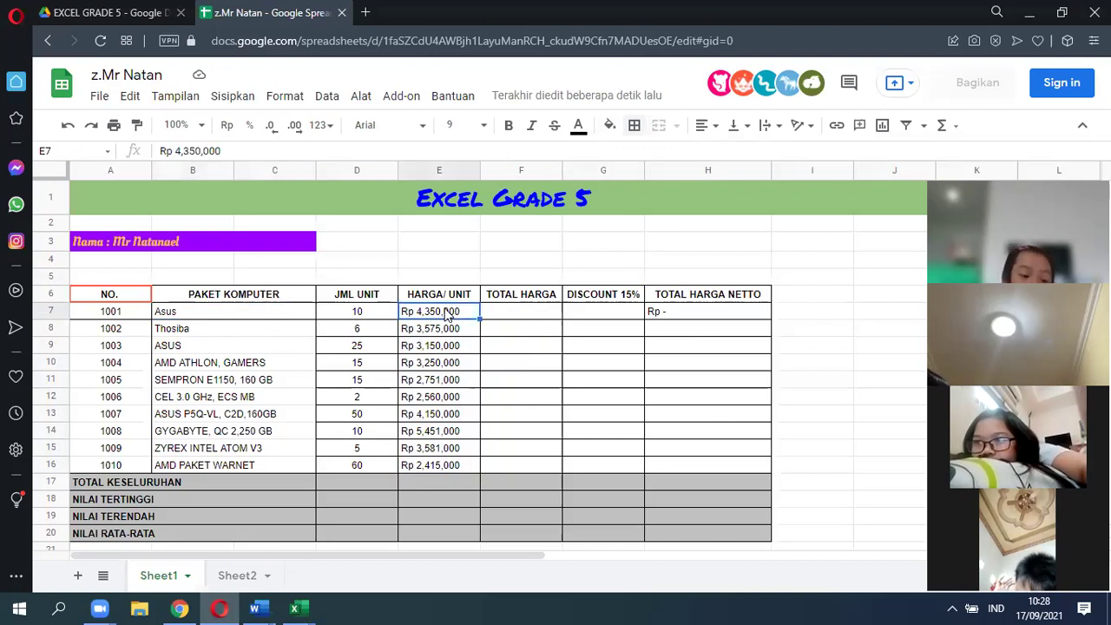
left_click(356, 318)
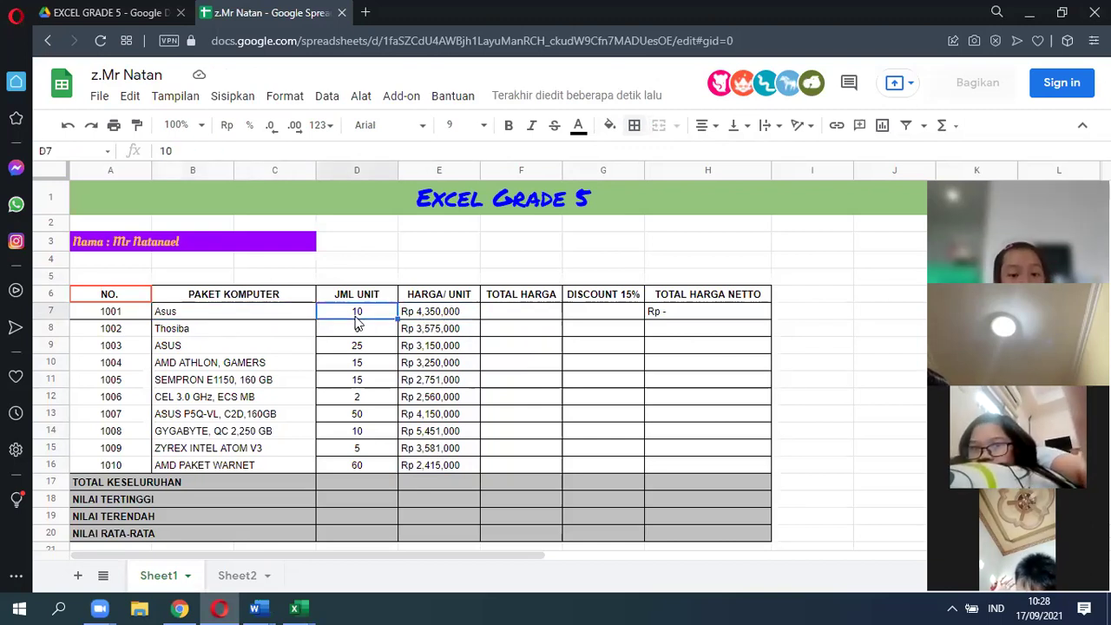
left_click(533, 318)
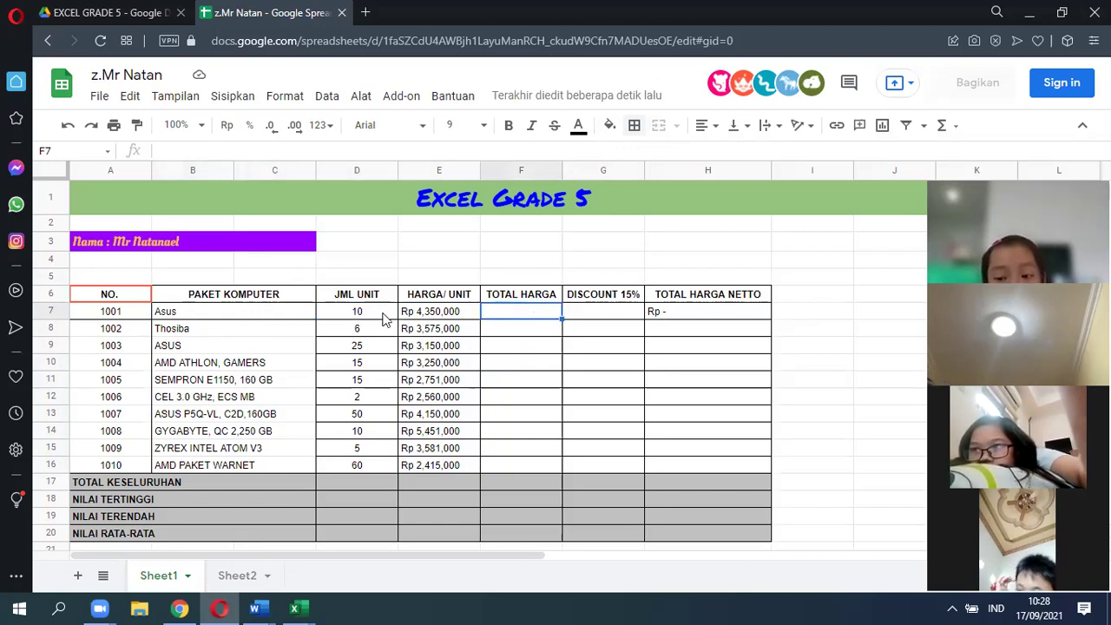
left_click(426, 319)
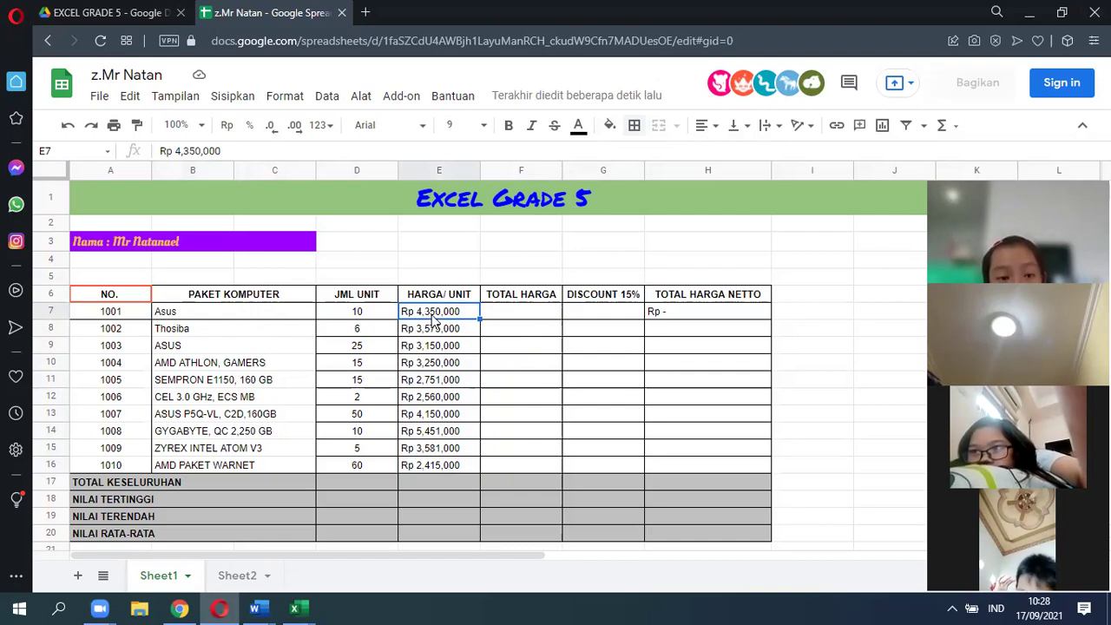
left_click(360, 311)
left_click(519, 314)
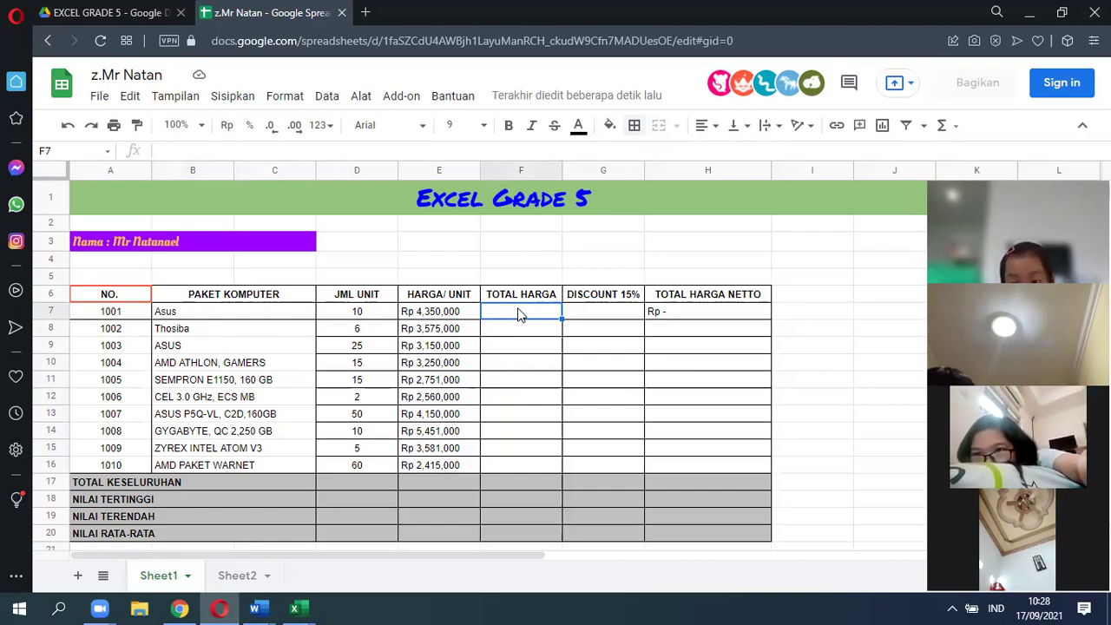
left_click(606, 298)
left_click(608, 315)
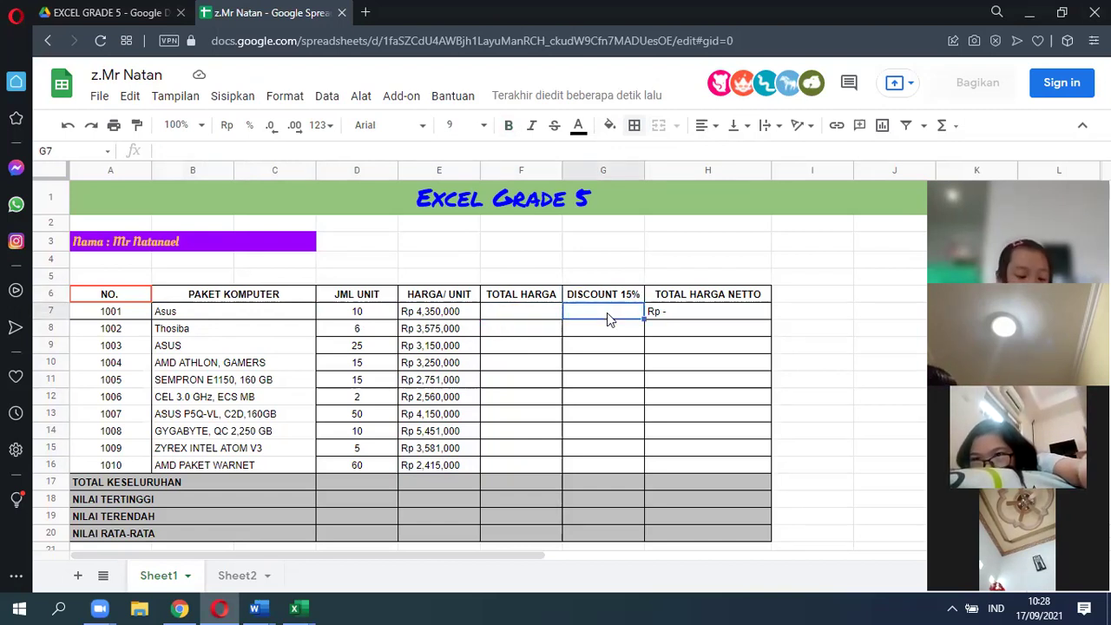
left_click(605, 295)
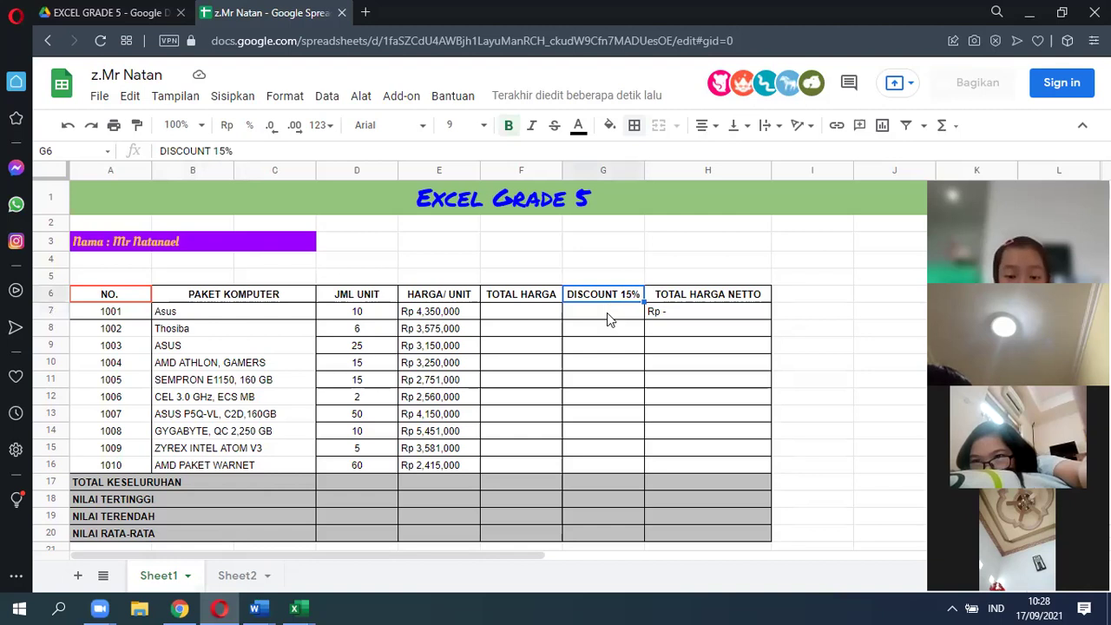
left_click(607, 314)
left_click(521, 313)
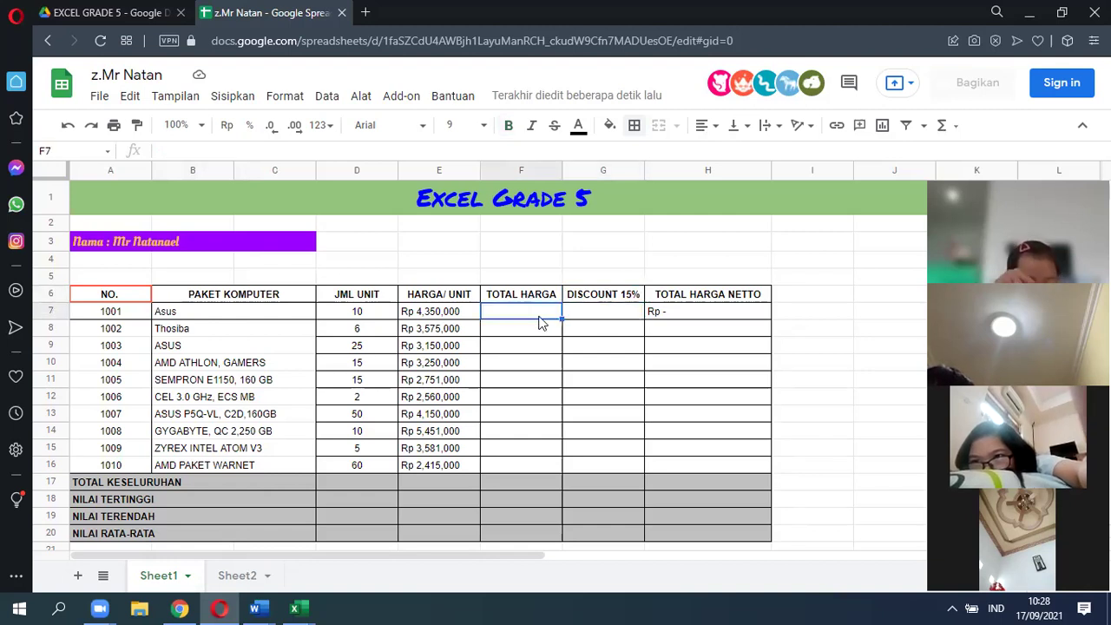
left_click(598, 315)
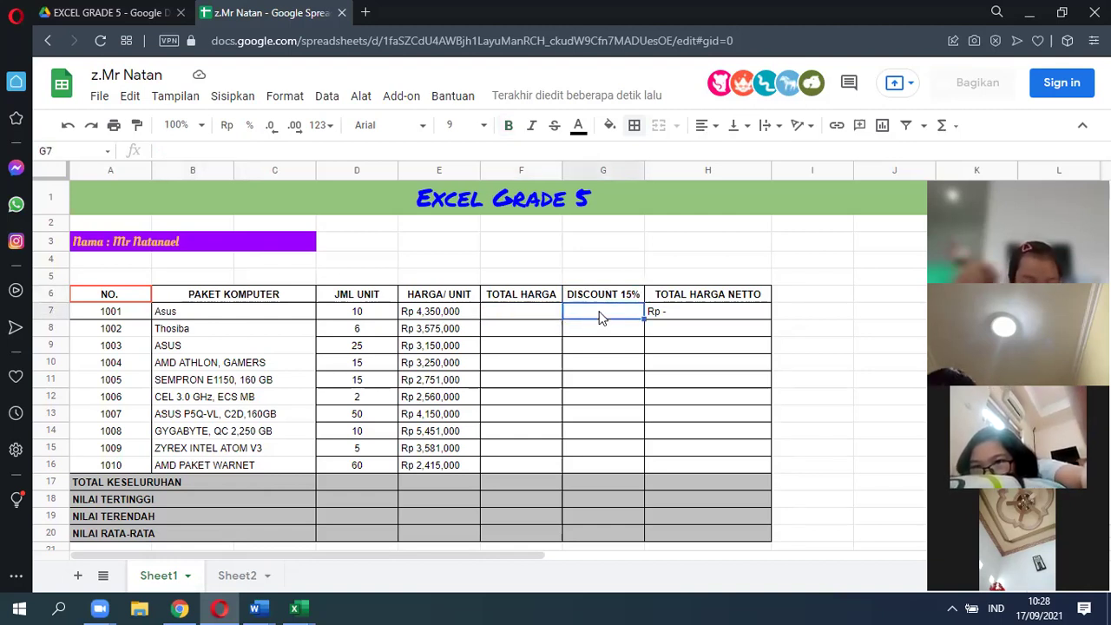
left_click(717, 318)
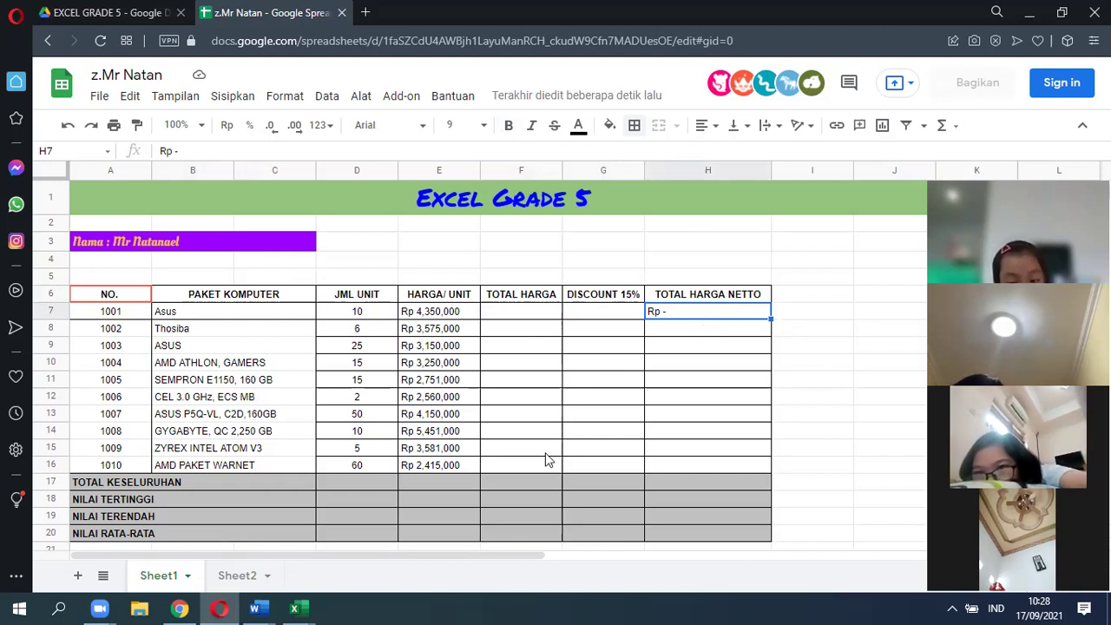
scroll(456, 490, "down", 3)
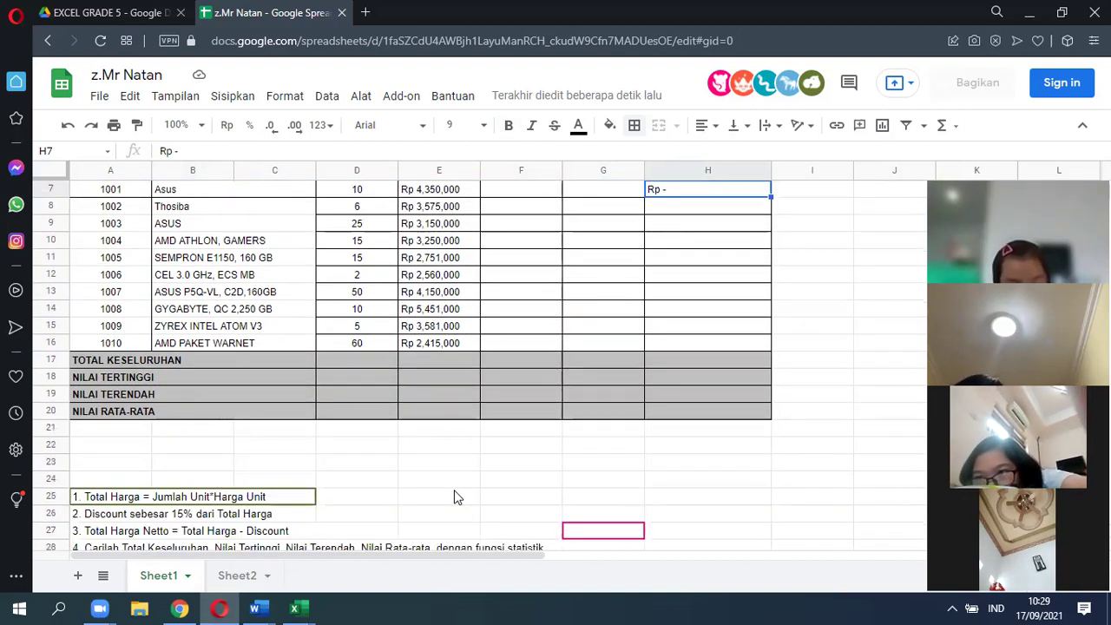
left_click(456, 497)
Erase the 'Rp -' text from cell H7.
scroll(456, 497, "up", 3)
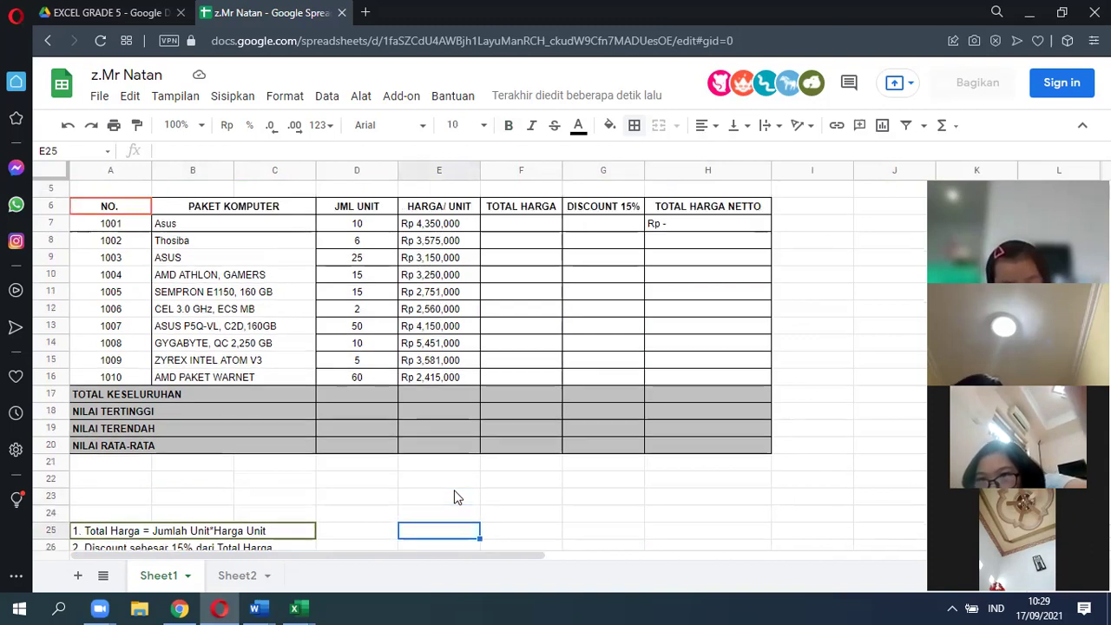
left_click(677, 277)
double_click(678, 276)
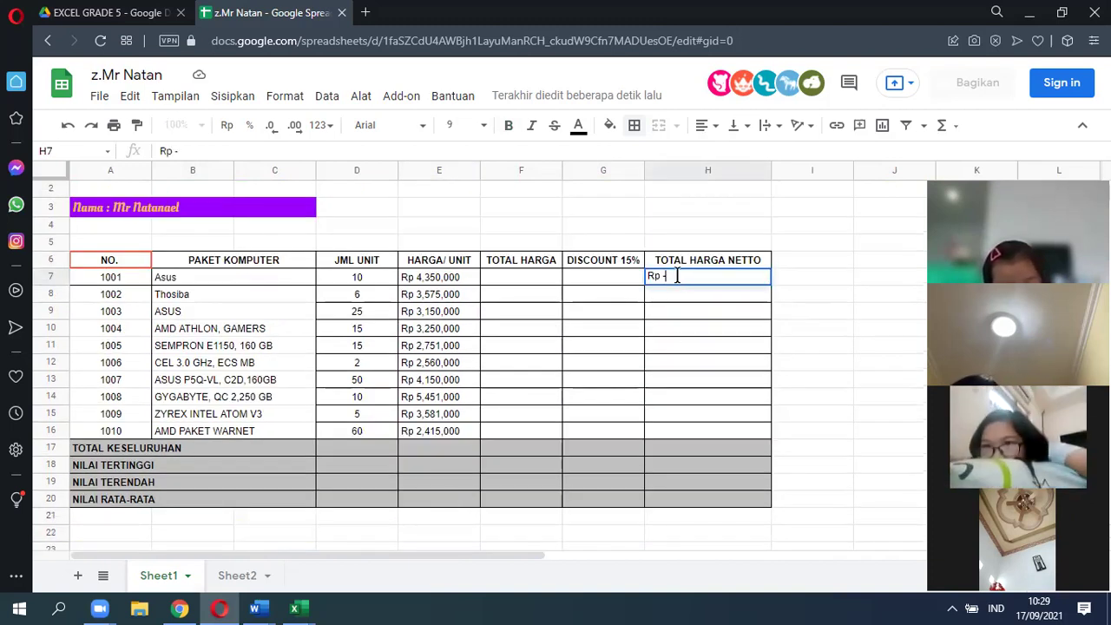
key("BackSpace")
key("BackSpace")
key("BackSpace")
key("BackSpace")
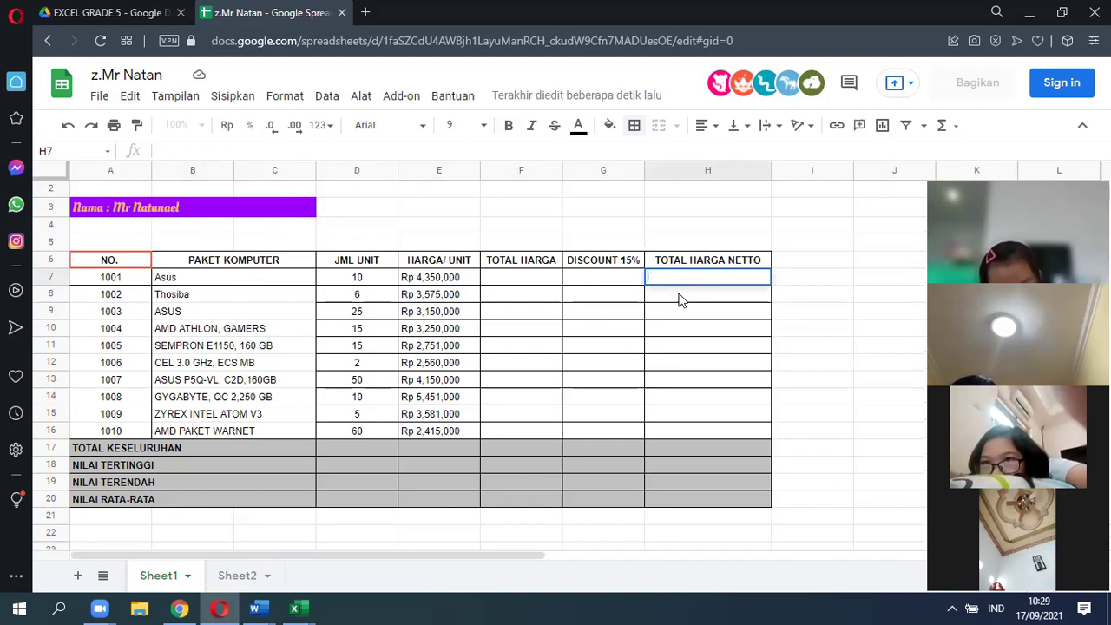
left_click(682, 314)
Check H7 and the TOTAL HARGA NETTO header to see whether H7 is empty.
left_click(695, 278)
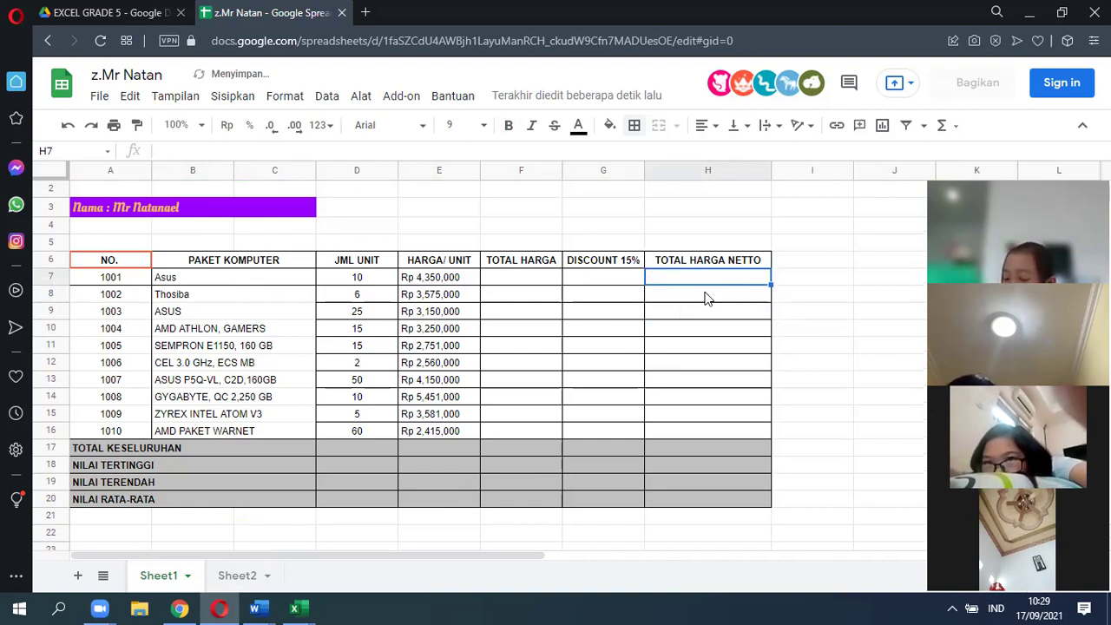
left_click(800, 283)
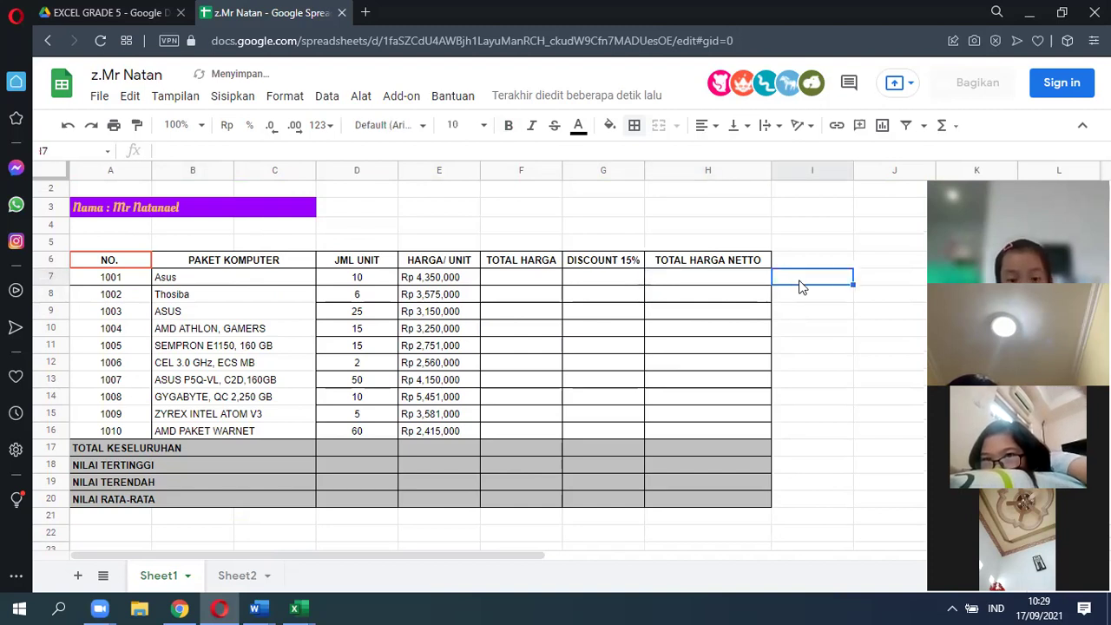
left_click(726, 265)
left_click(720, 286)
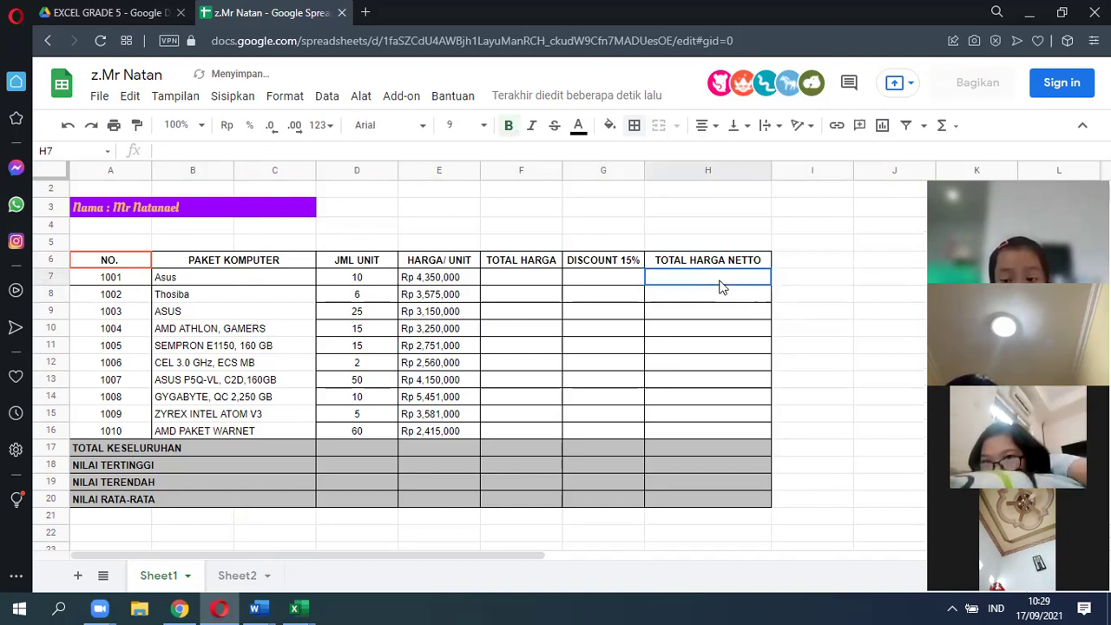
left_click(817, 329)
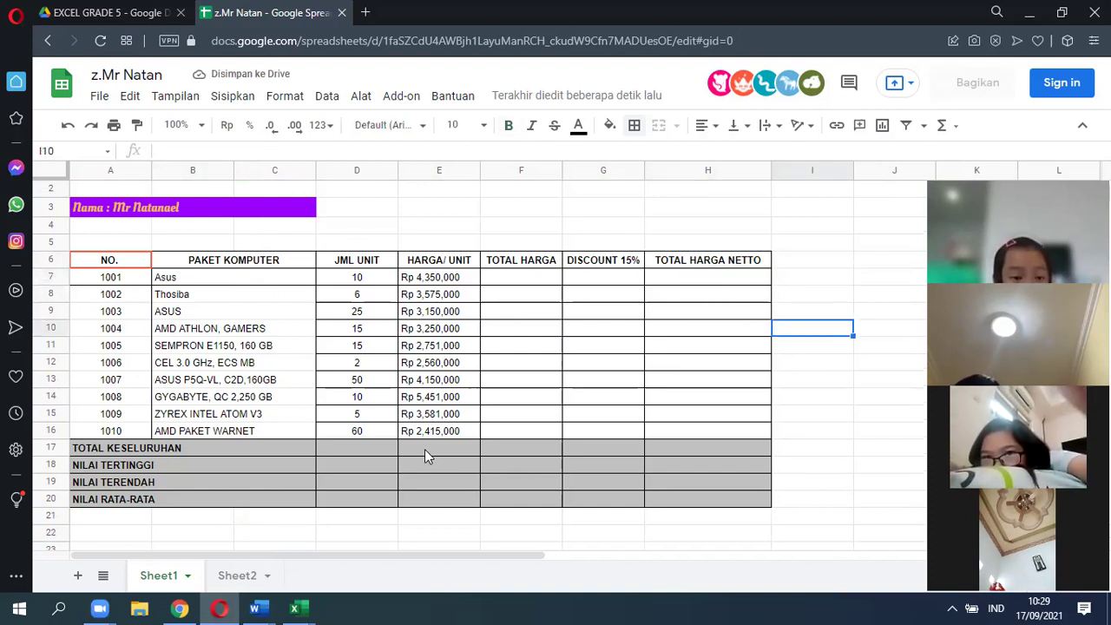
left_click(704, 281)
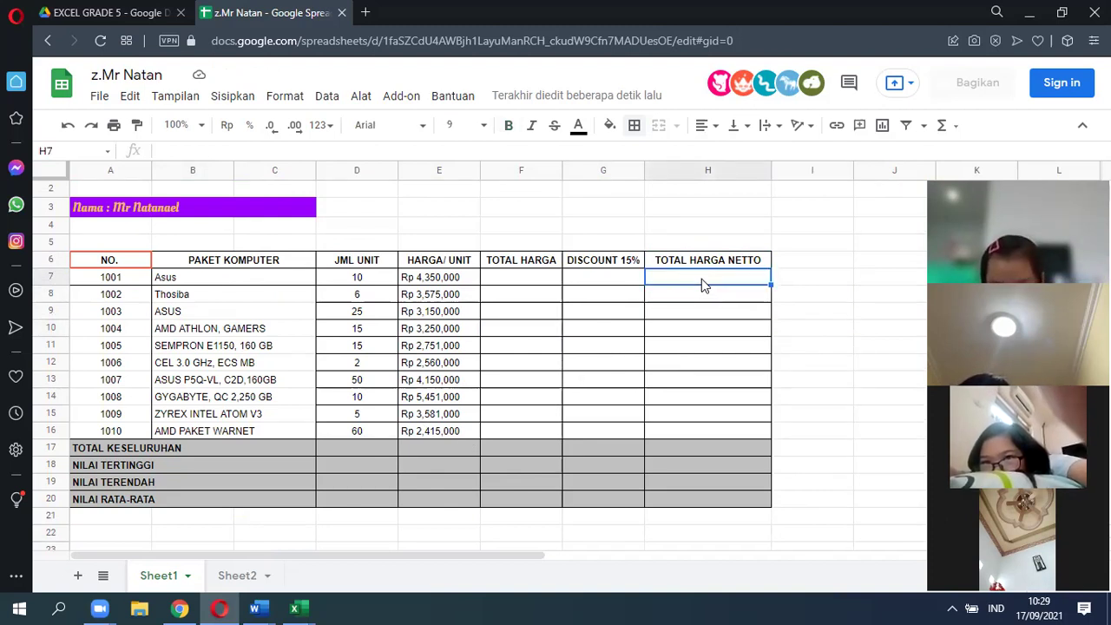
Type 'rp' into H7 and erase it again, leaving H7 blank.
type("rp")
double_click(715, 278)
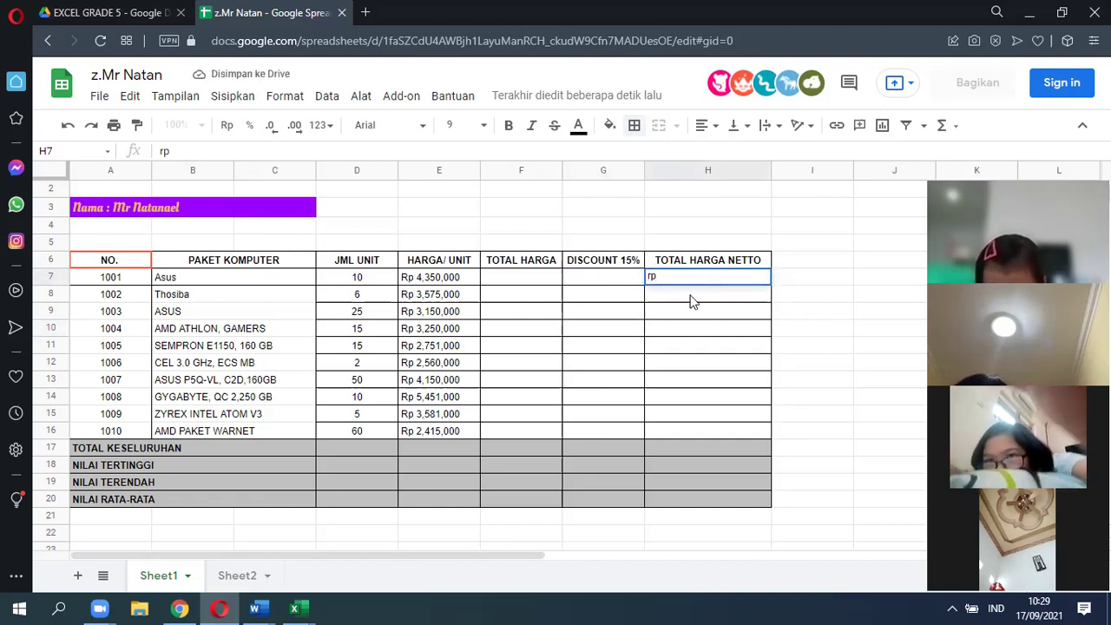
key("BackSpace")
key("BackSpace")
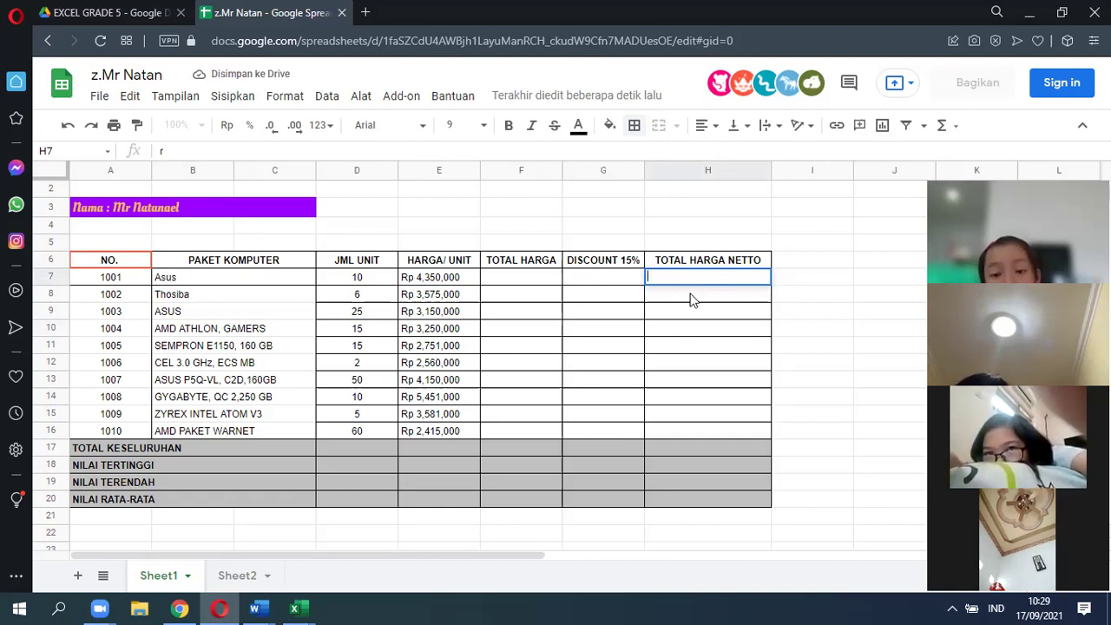
left_click(695, 303)
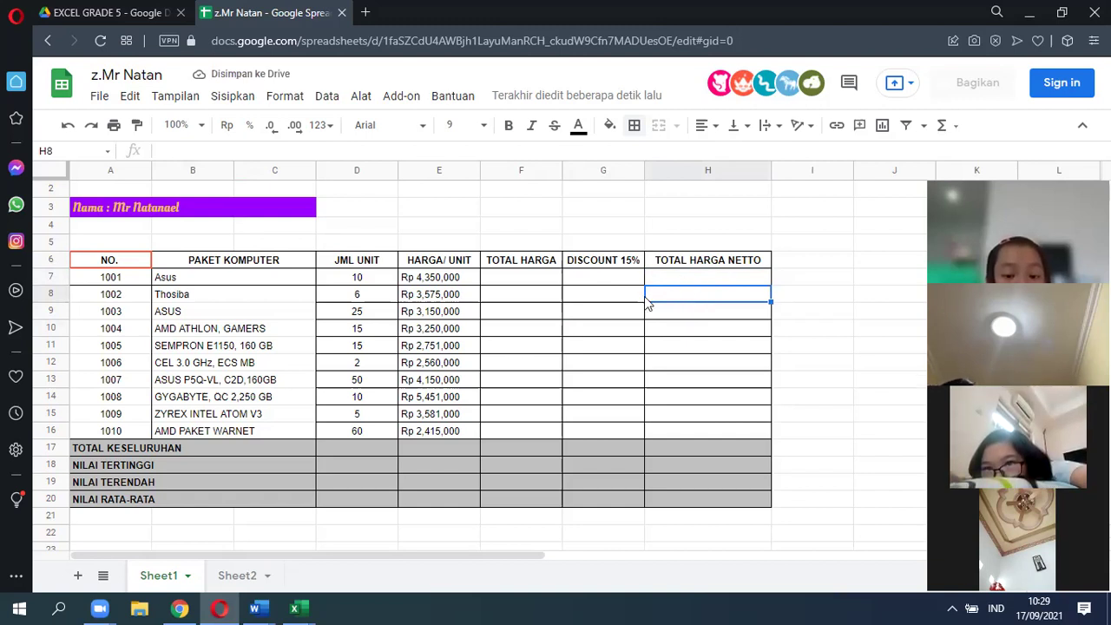
left_click(524, 265)
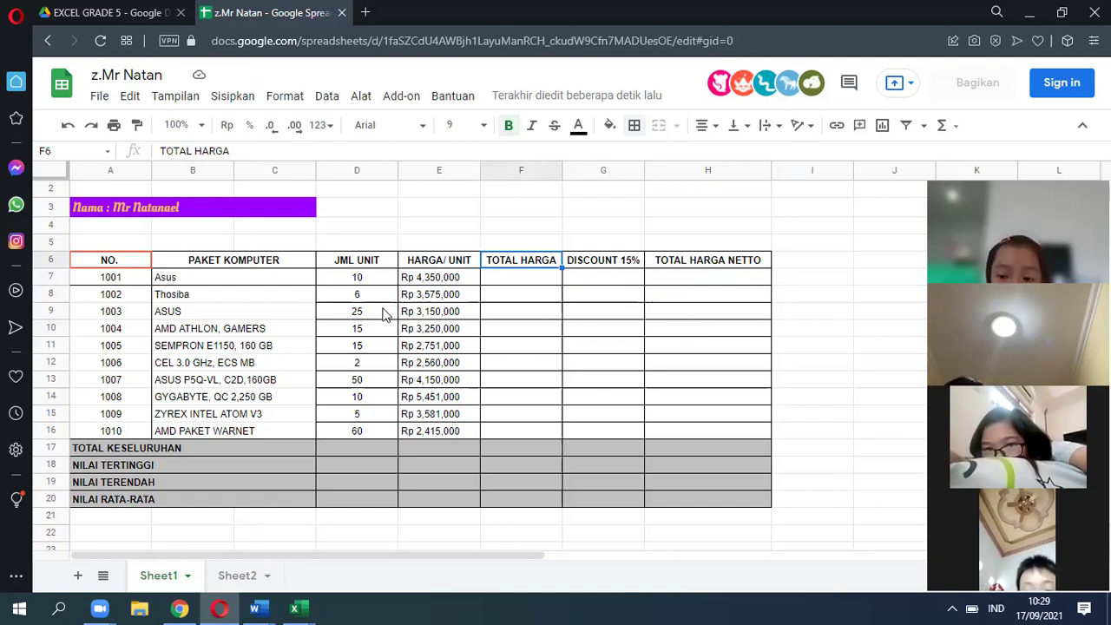
Apply all borders to the No. and Paket Komputer cells A7:C16.
left_click(366, 279)
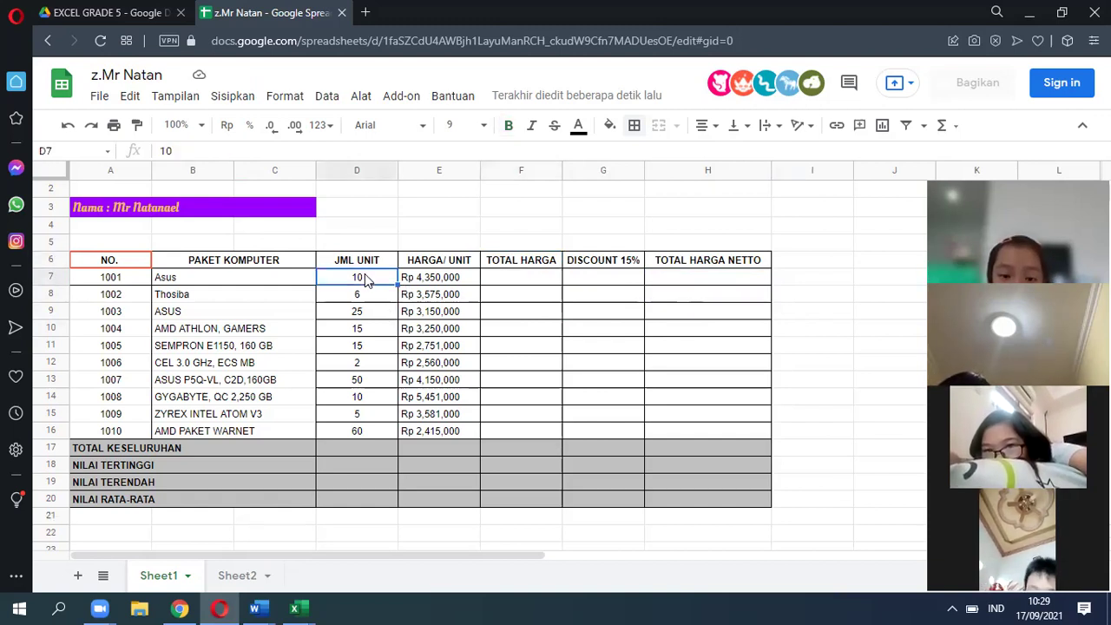
left_click(449, 281)
left_click_drag(99, 280, 255, 423)
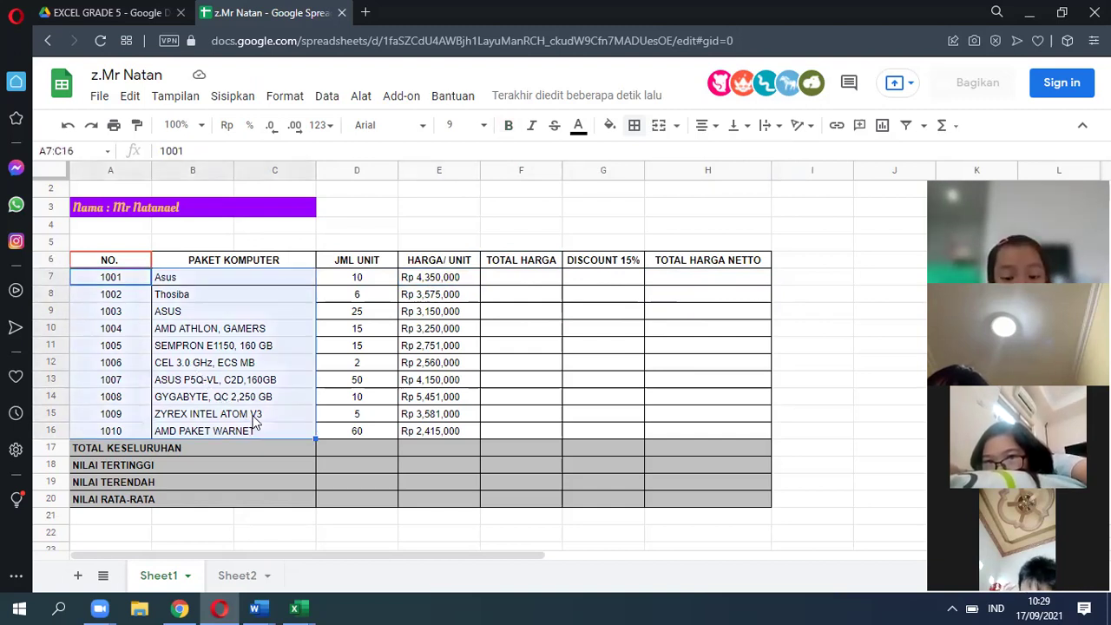
left_click(632, 127)
left_click(525, 324)
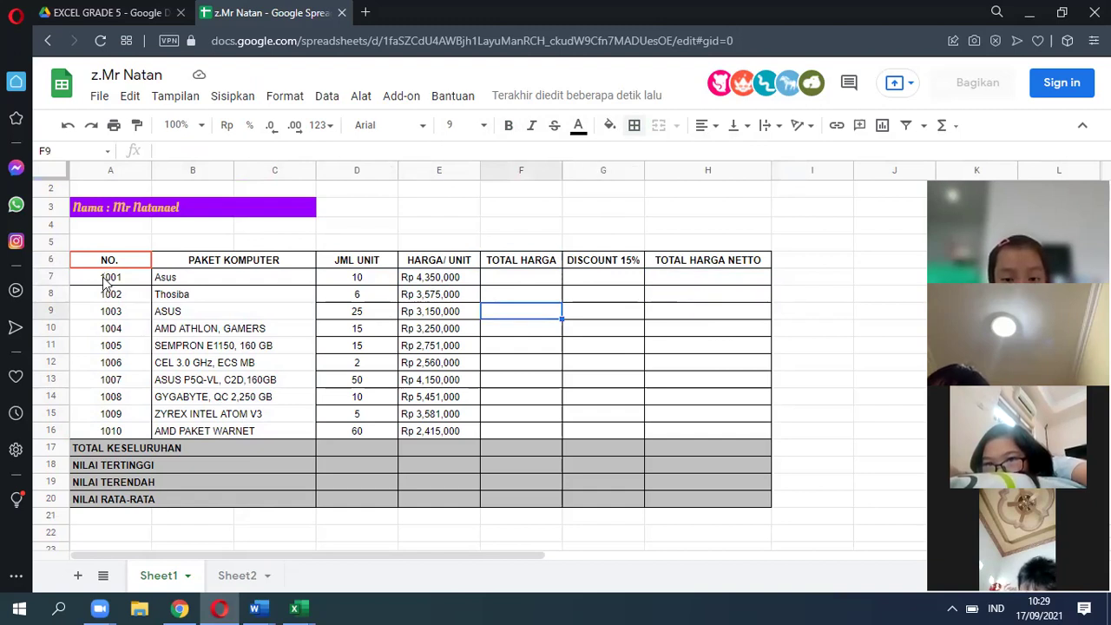
left_click_drag(104, 284, 260, 429)
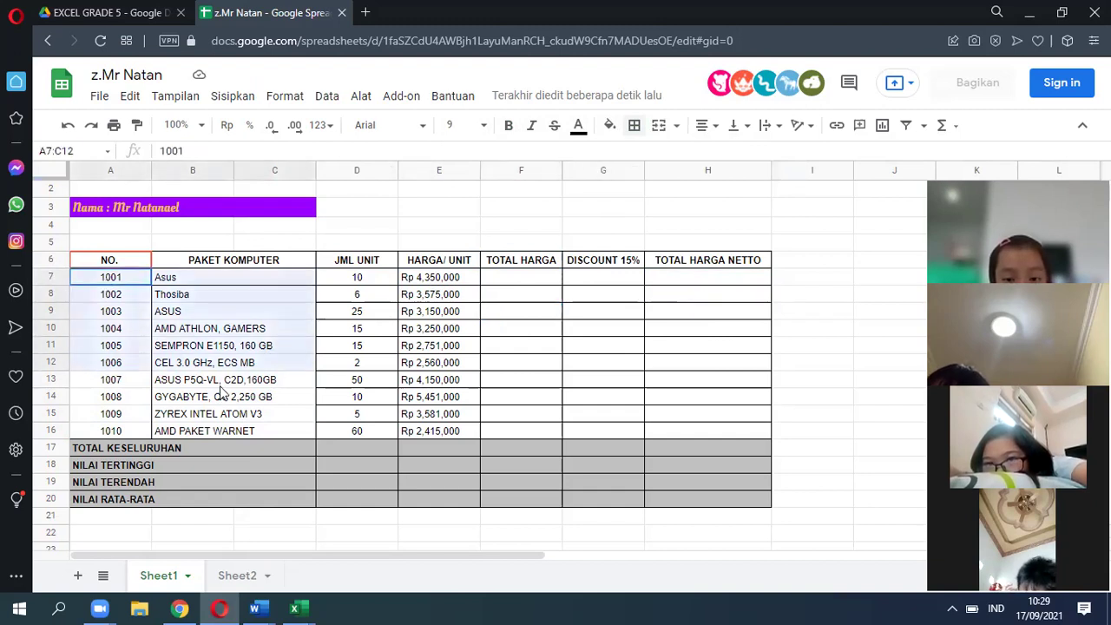
left_click(635, 125)
left_click(638, 160)
left_click(521, 292)
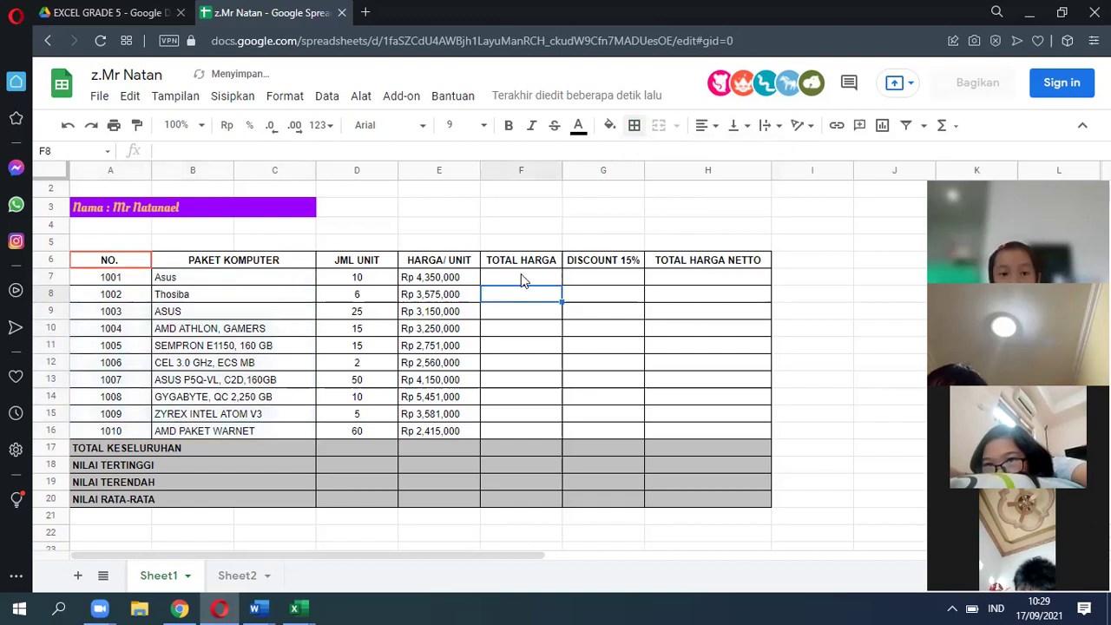
left_click(521, 232)
left_click(514, 283)
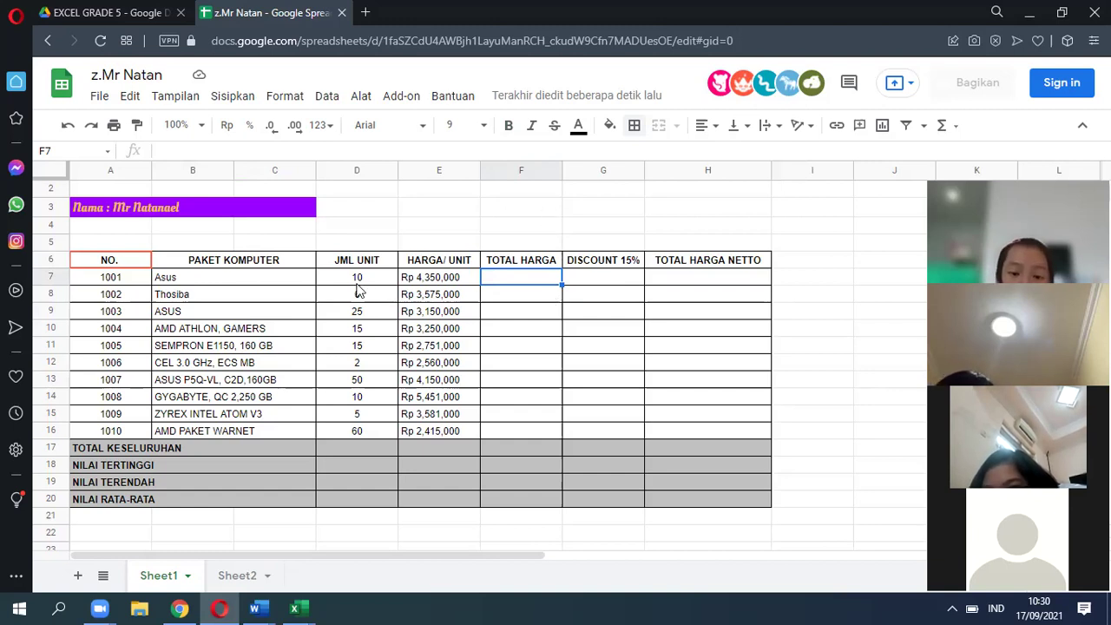
left_click(412, 190)
left_click(121, 12)
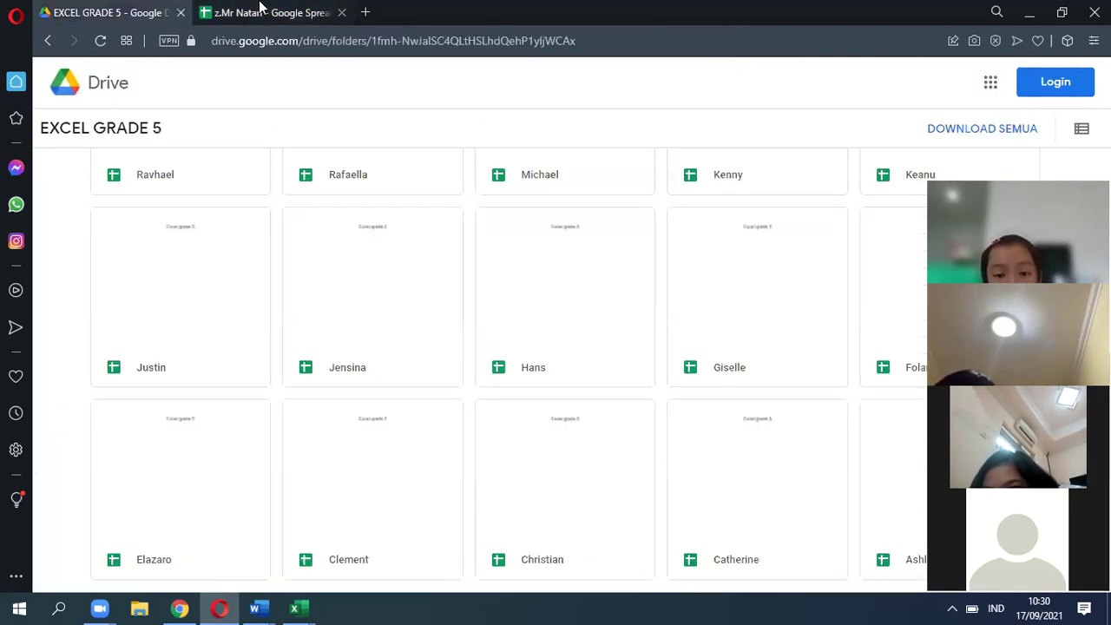
left_click(260, 10)
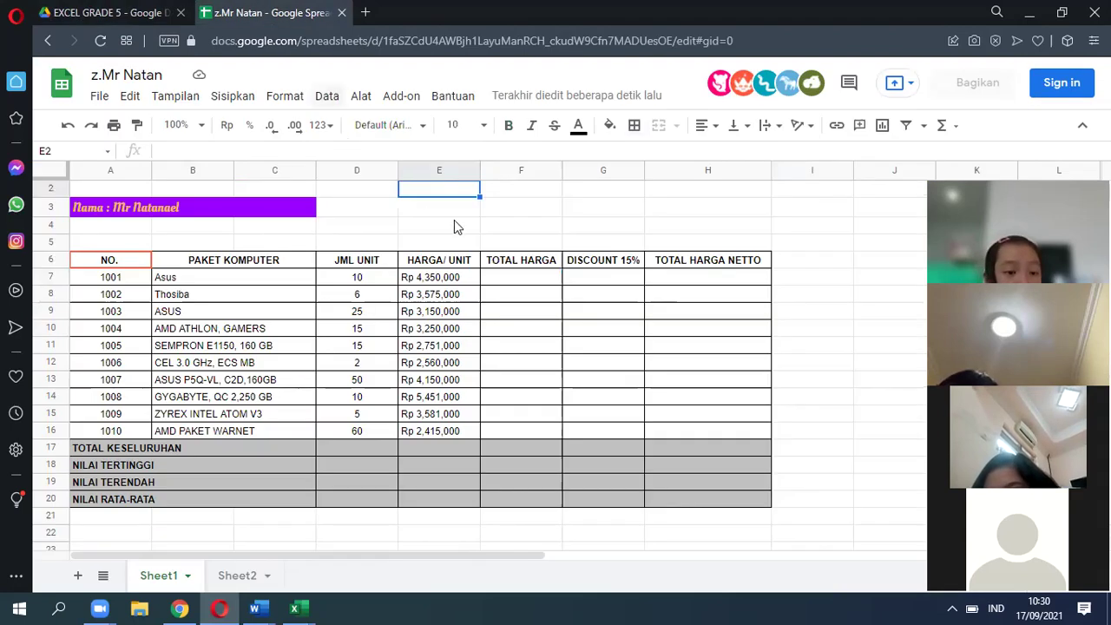
Highlight the empty Total Harga, Discount 15% and Total Harga Netto ranges F7:H16 in turn.
left_click(520, 212)
scroll(460, 275, "up", 1)
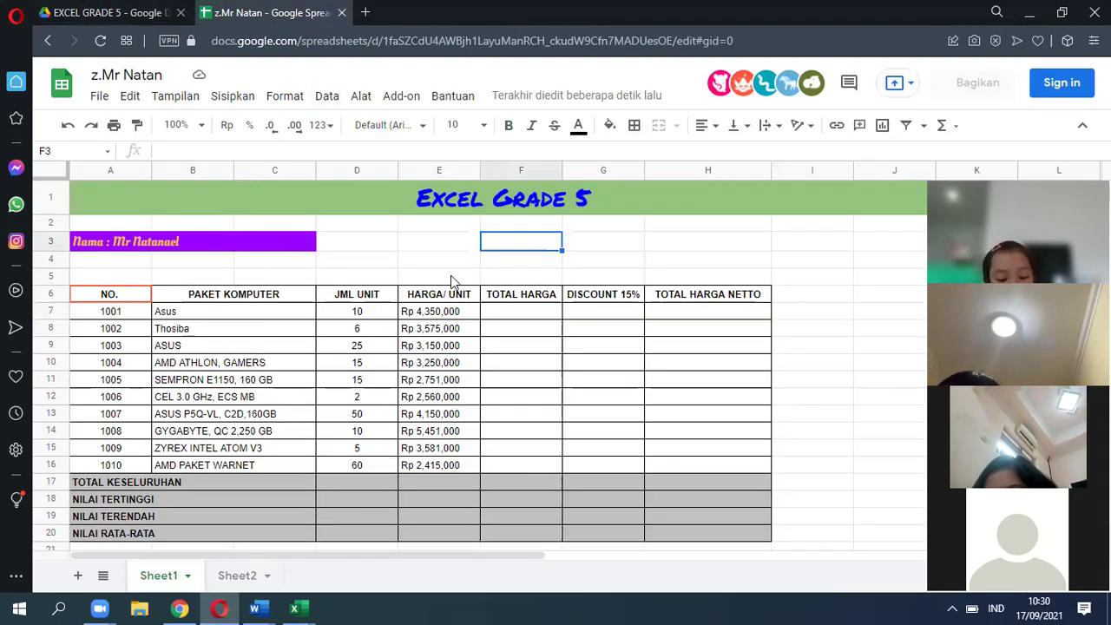
left_click(524, 321)
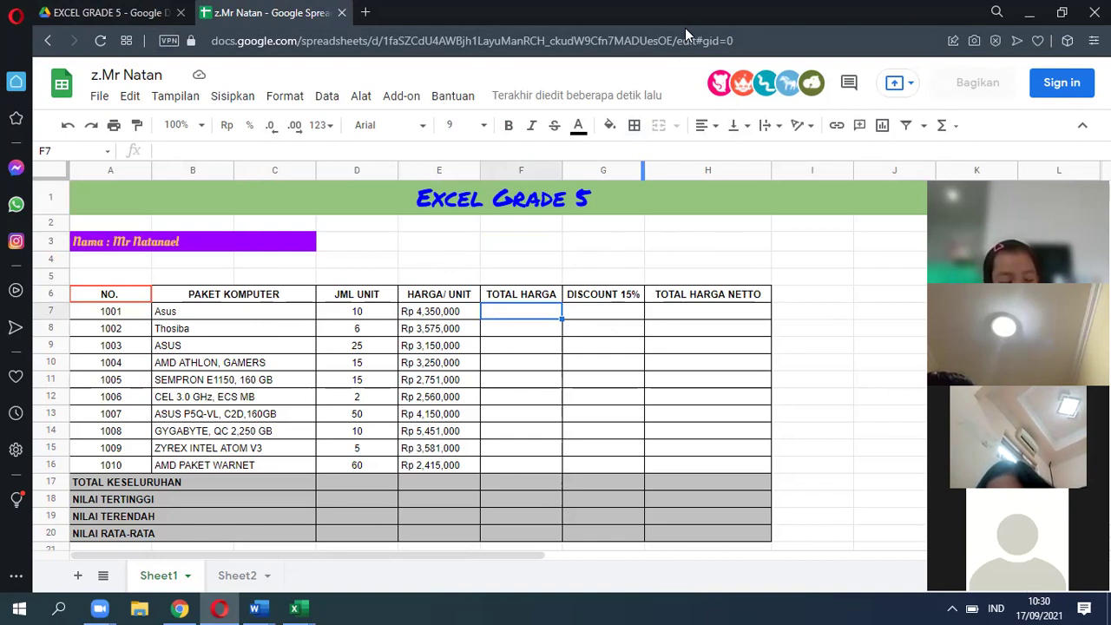
left_click(596, 317)
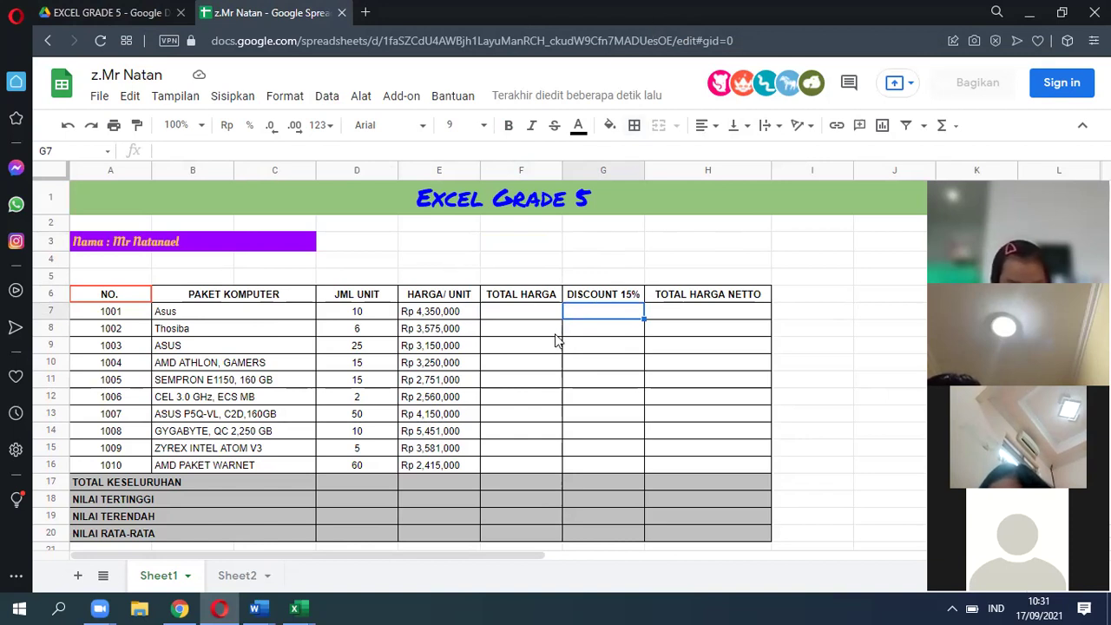
left_click(532, 314)
left_click_drag(531, 317, 534, 461)
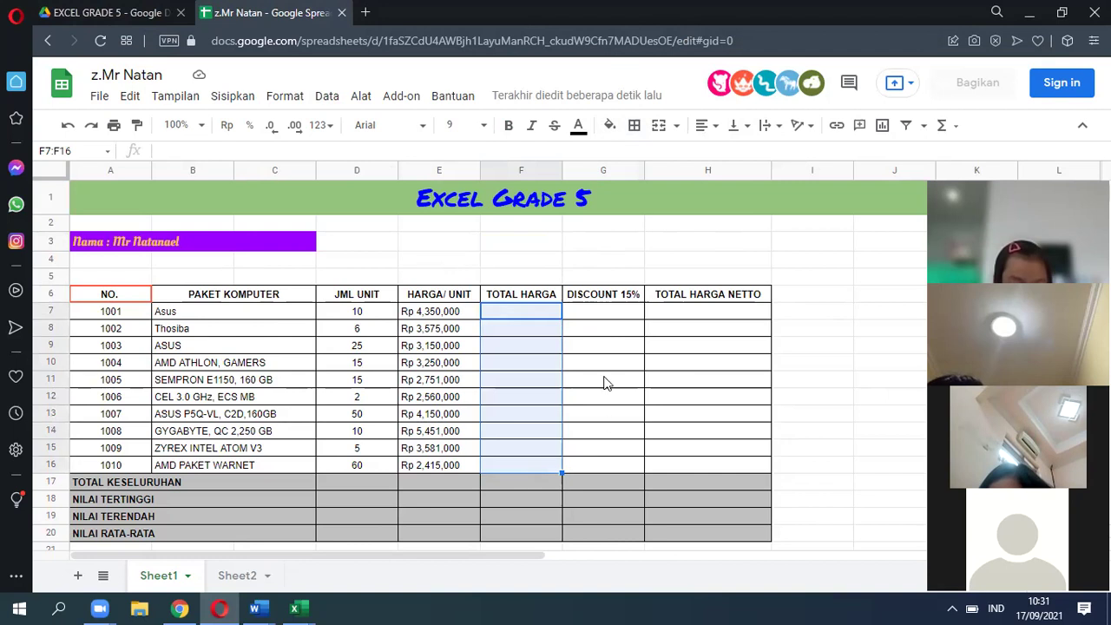
left_click_drag(603, 313, 609, 469)
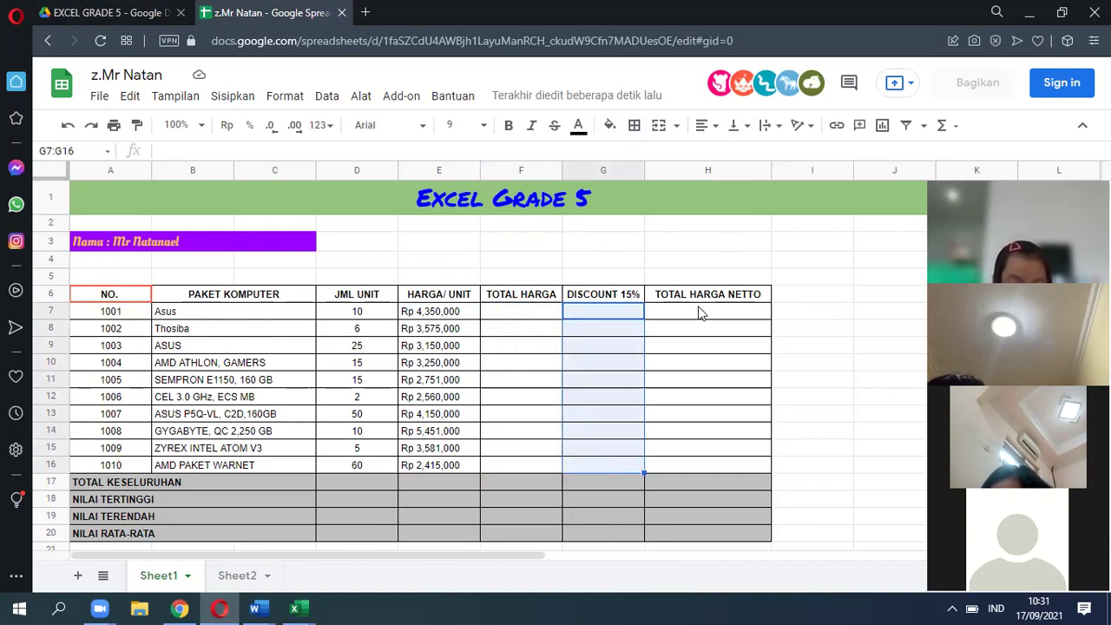
left_click_drag(703, 313, 708, 468)
left_click(866, 360)
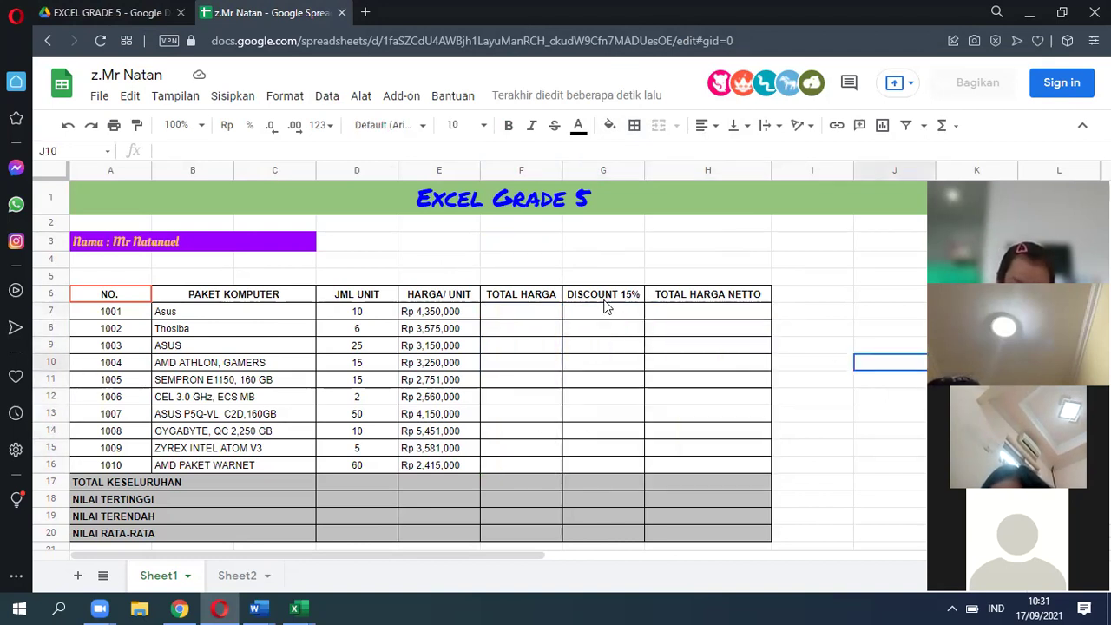
Point out the DISCOUNT 15% heading, then go to the EXCEL GRADE 5 Drive folder.
scroll(600, 298, "down", 1)
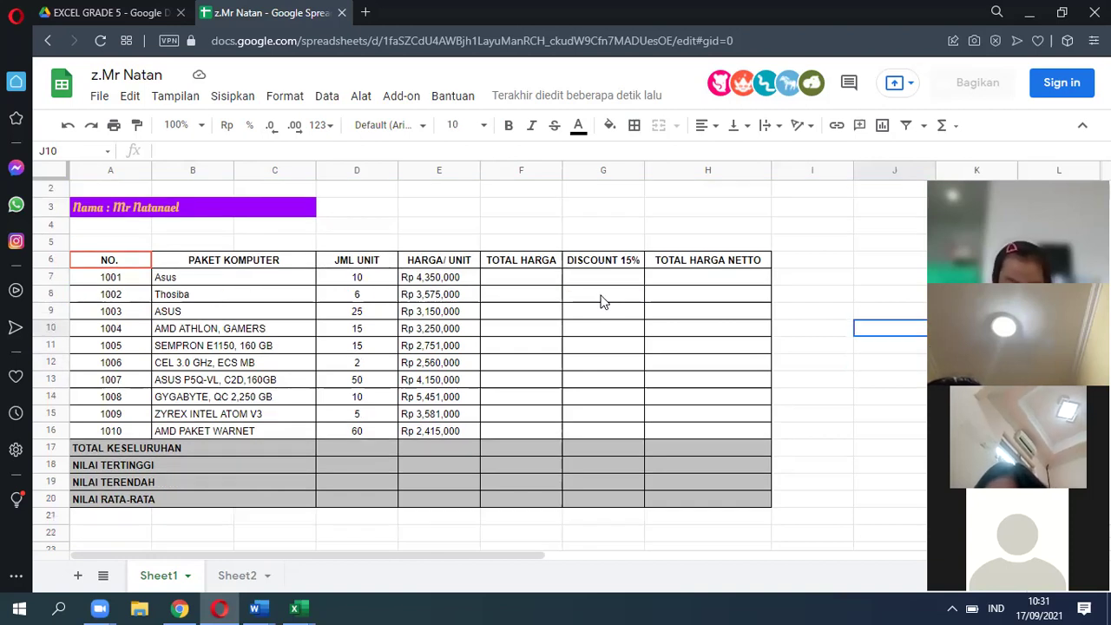
left_click(611, 262)
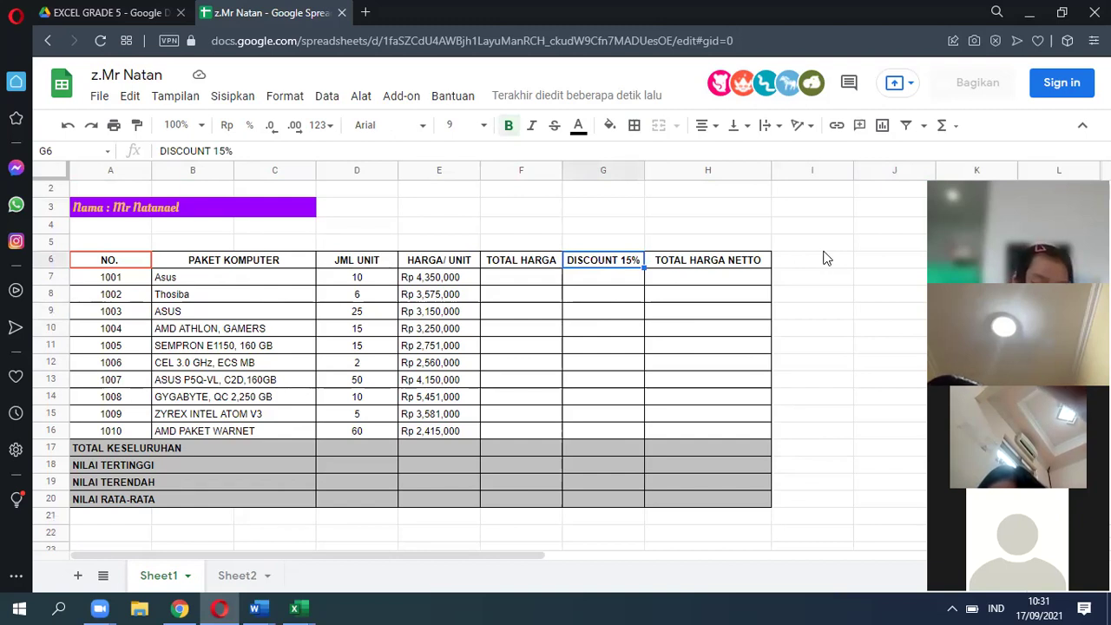
scroll(826, 258, "up", 1)
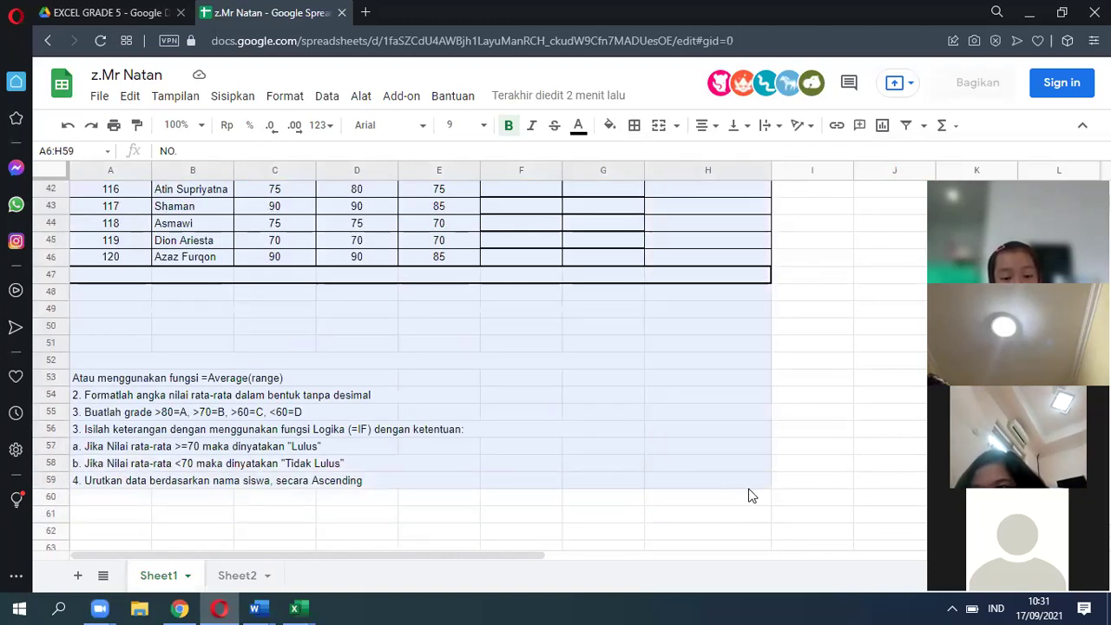
left_click(113, 12)
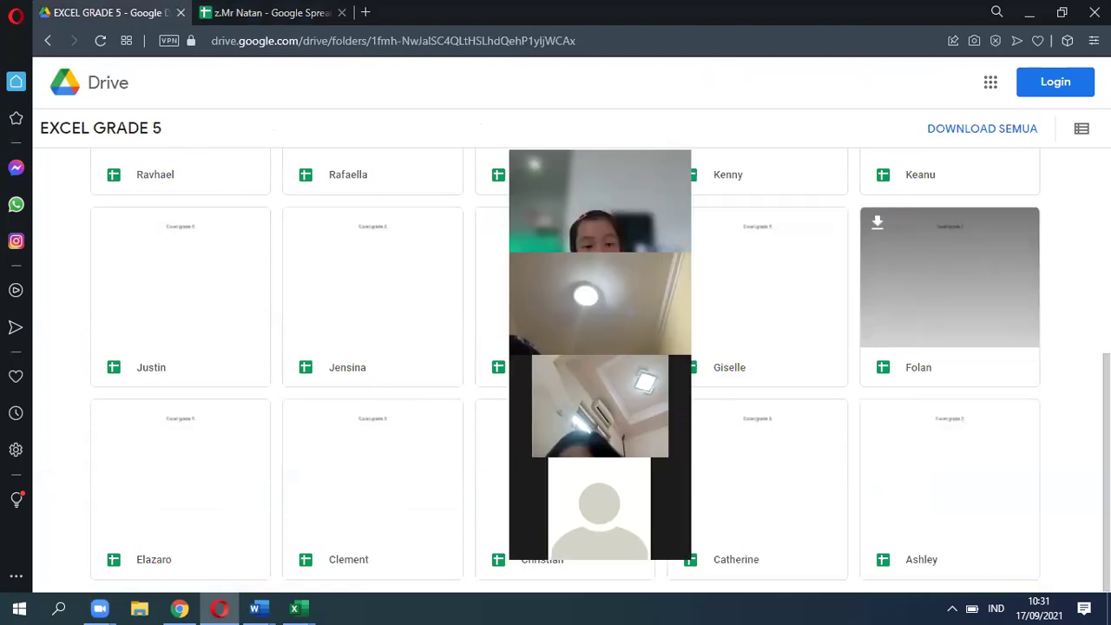
scroll(914, 344, "up", 5)
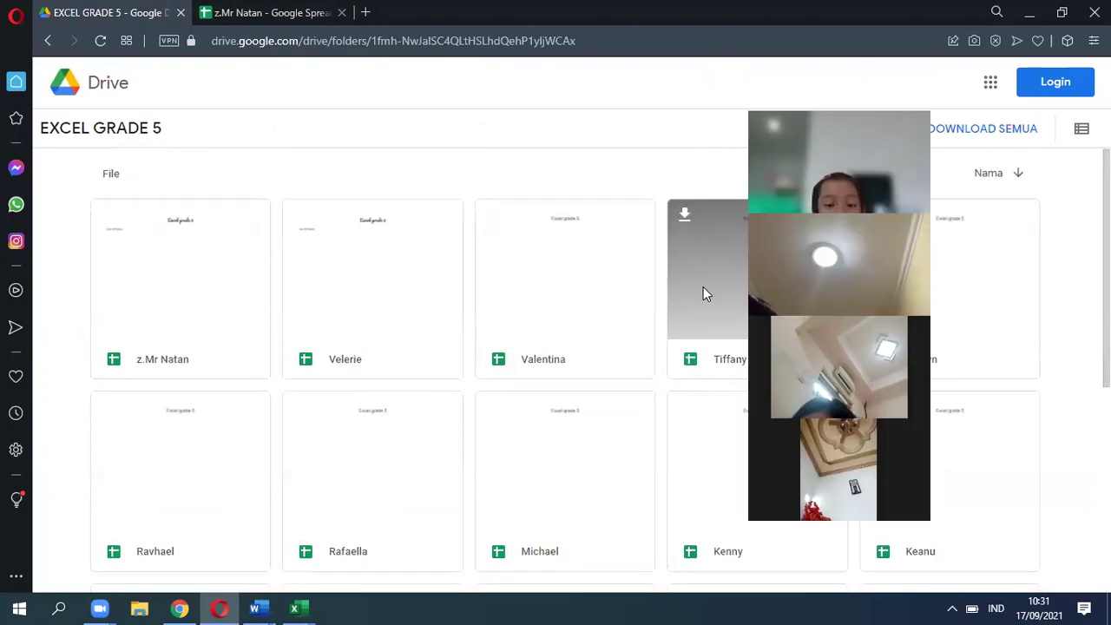
scroll(568, 390, "down", 4)
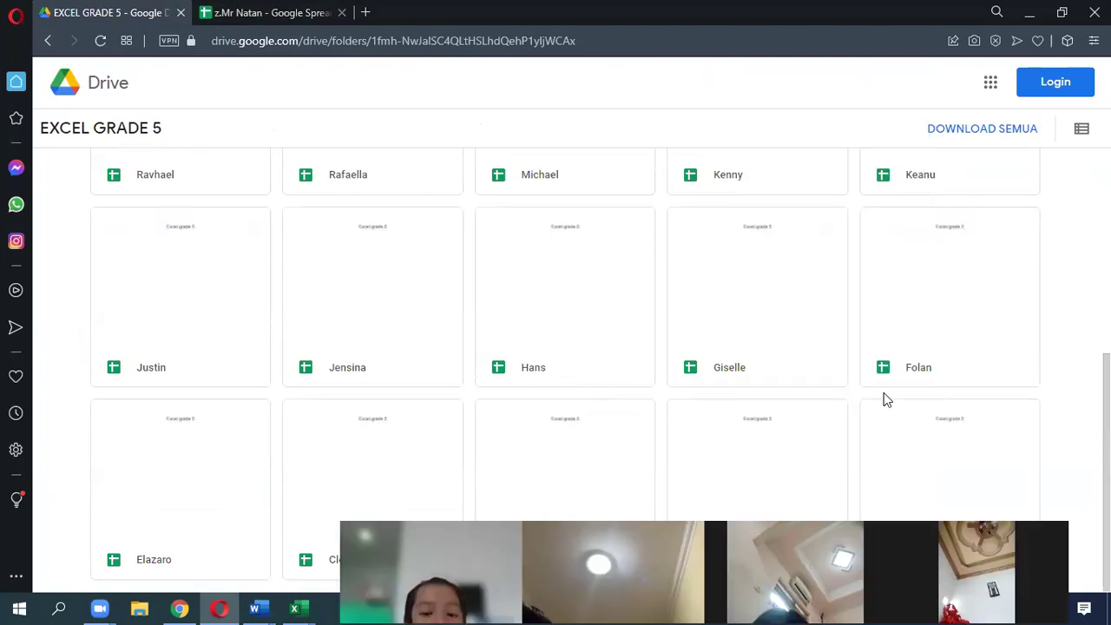
Open a student's spreadsheet and delete its old entries in A6:D8.
scroll(884, 393, "up", 3)
double_click(967, 224)
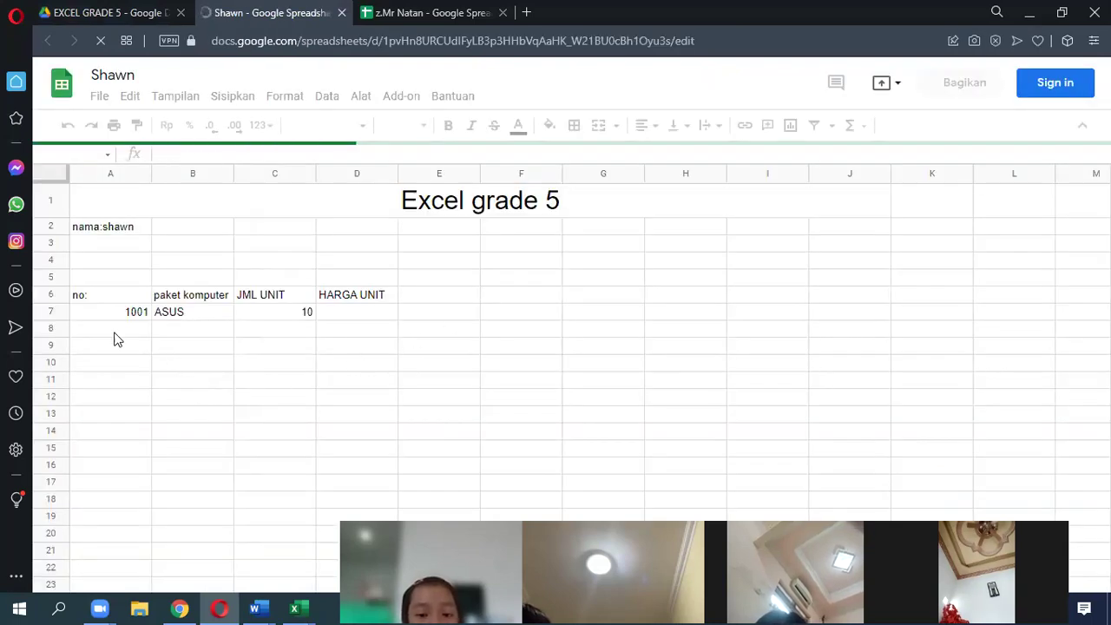
left_click_drag(181, 324, 295, 324)
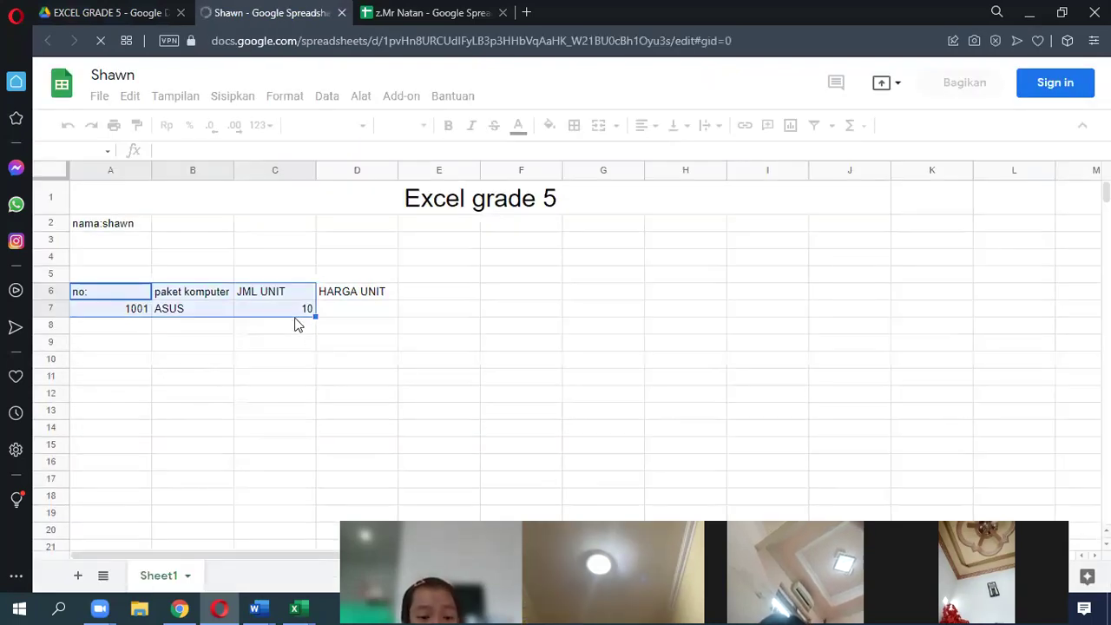
left_click(117, 330)
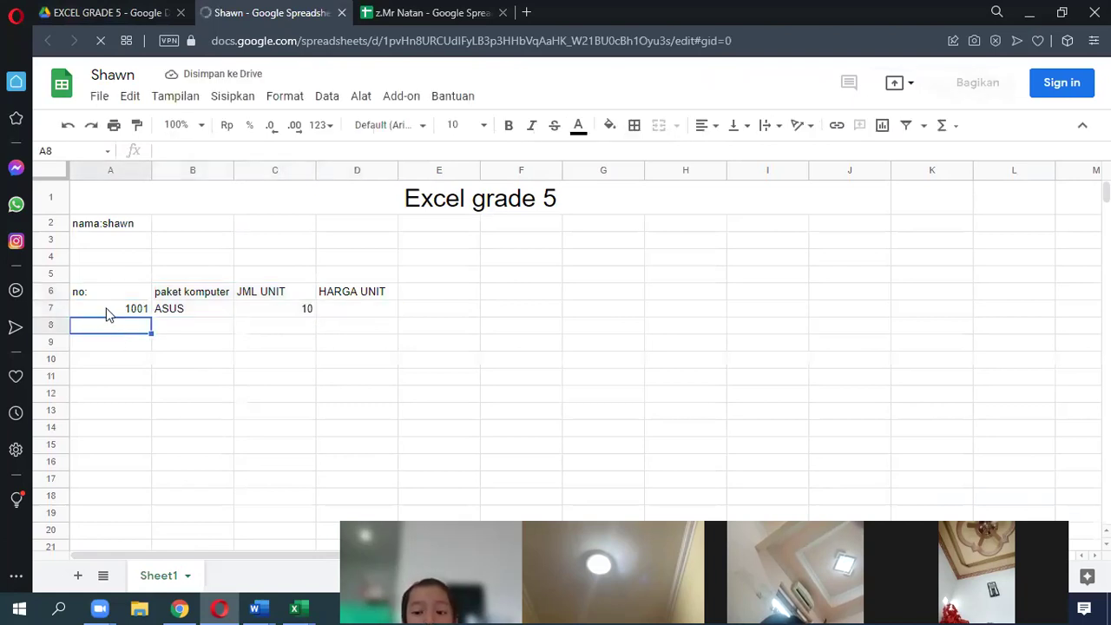
left_click_drag(122, 292, 385, 330)
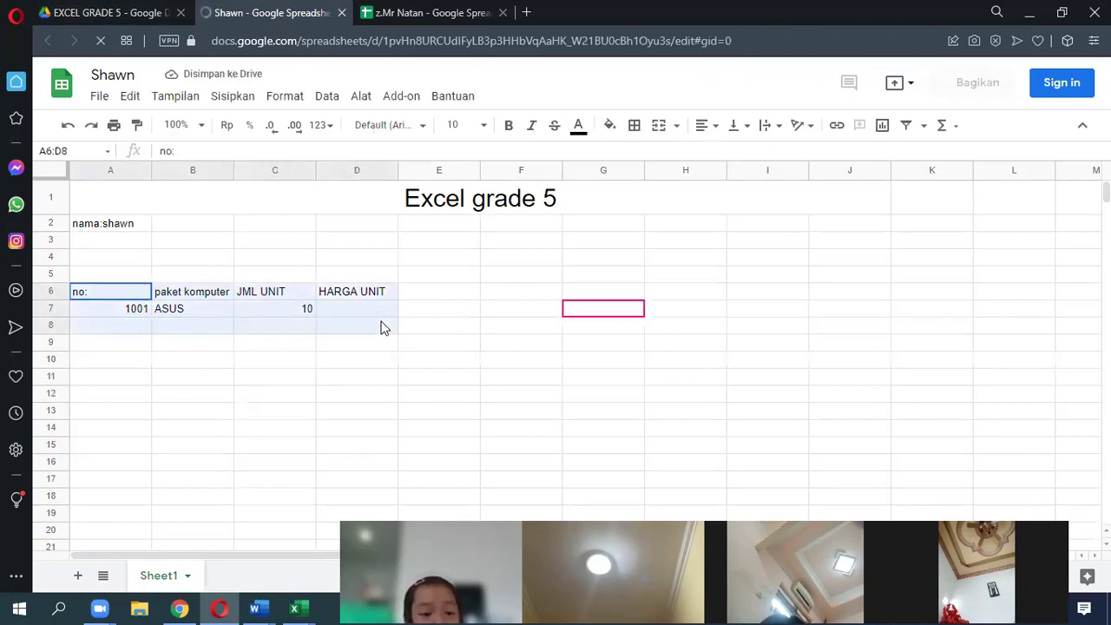
key("Delete")
left_click(350, 350)
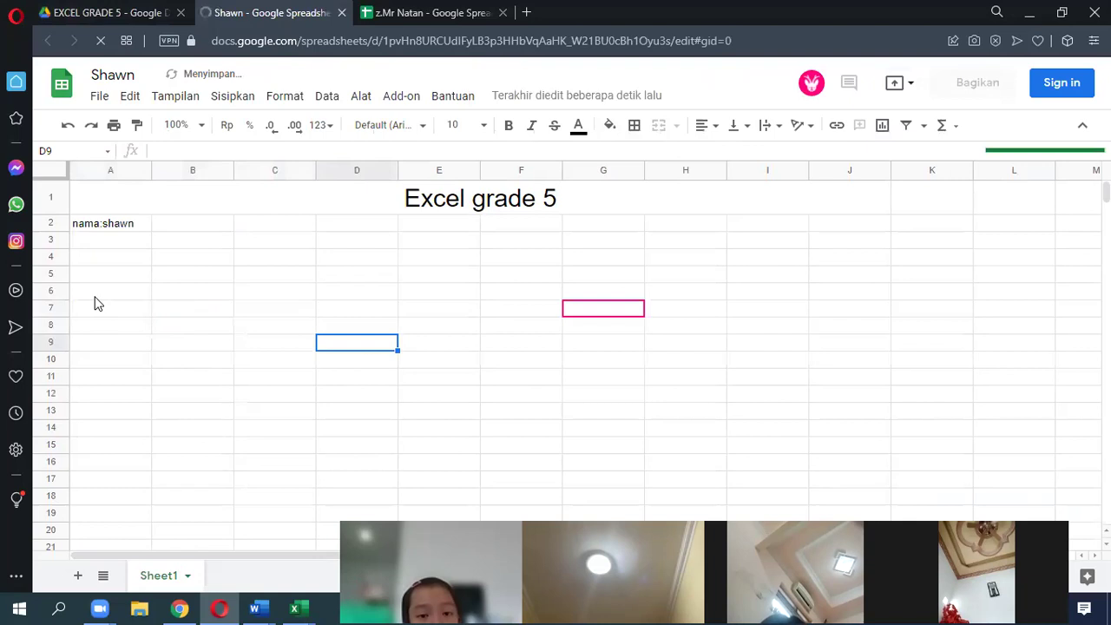
Paste the computer-price table at A6, then close the file and return to the original sheet.
left_click(98, 300)
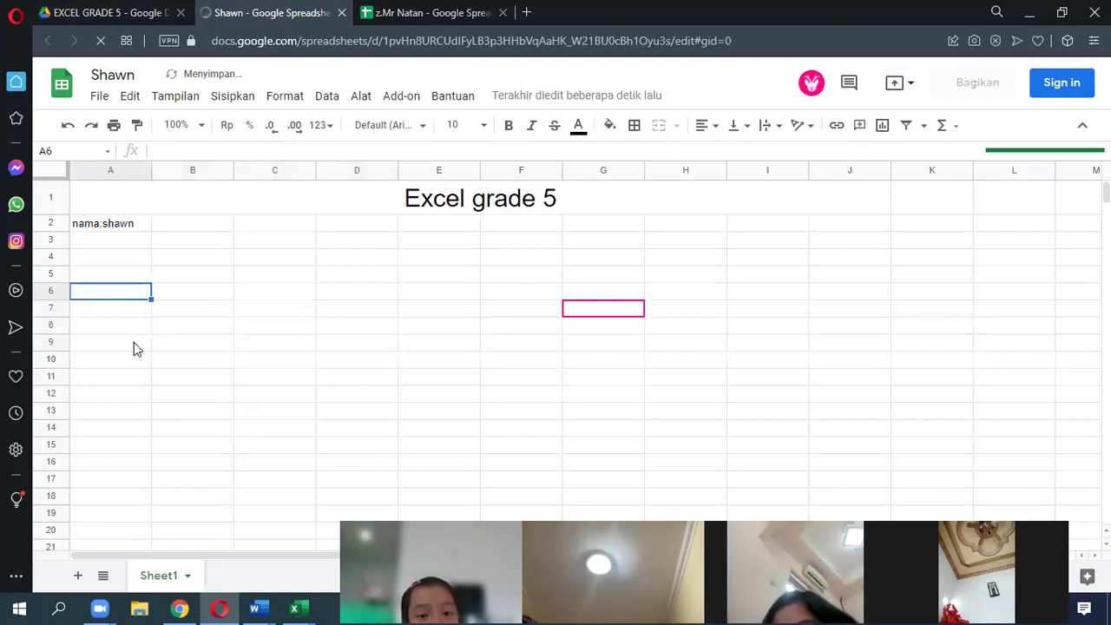
key("ctrl+v")
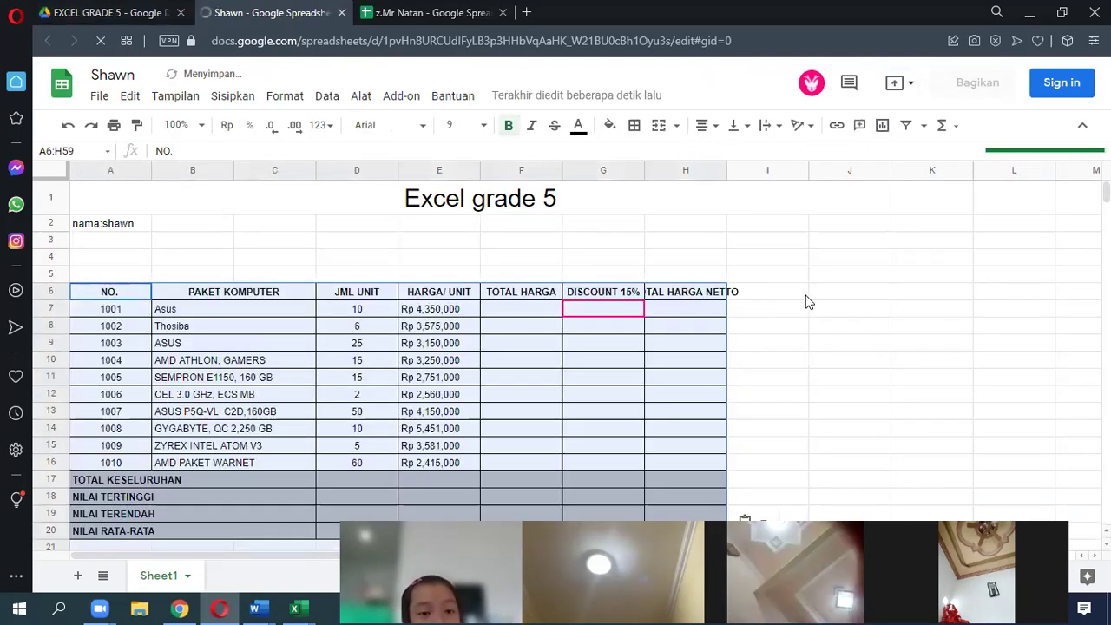
left_click(808, 300)
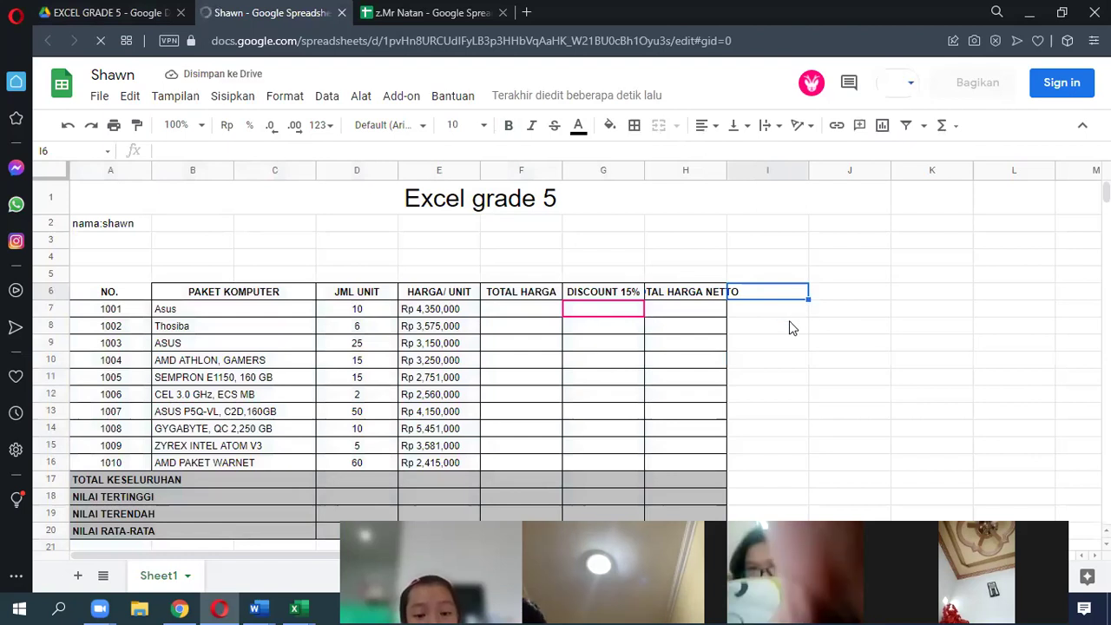
left_click(786, 352)
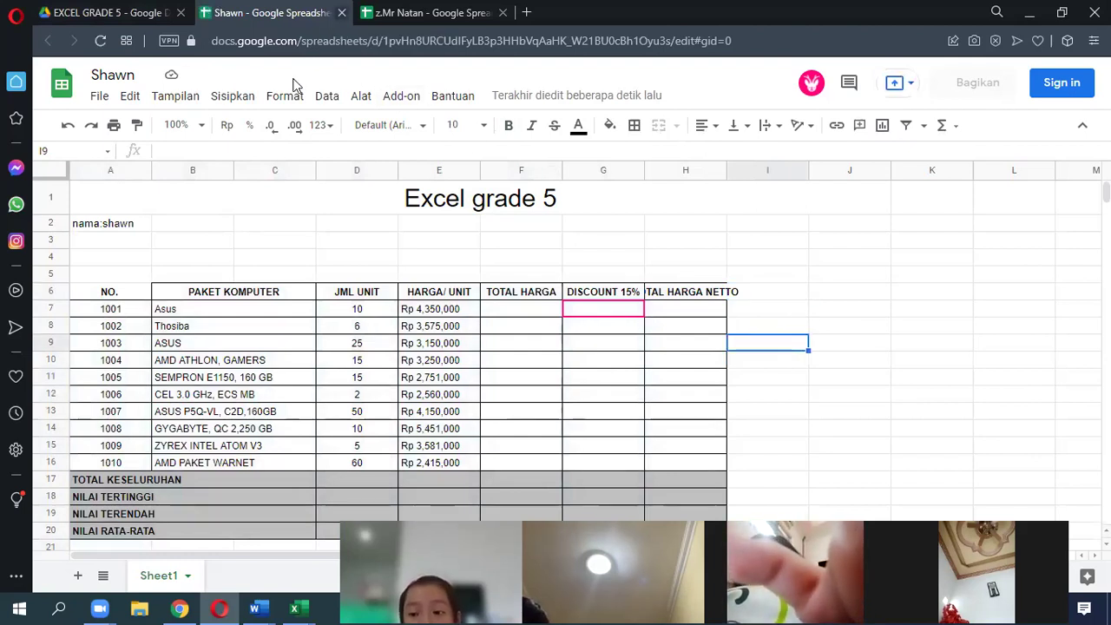
left_click(342, 12)
left_click(252, 17)
left_click(899, 331)
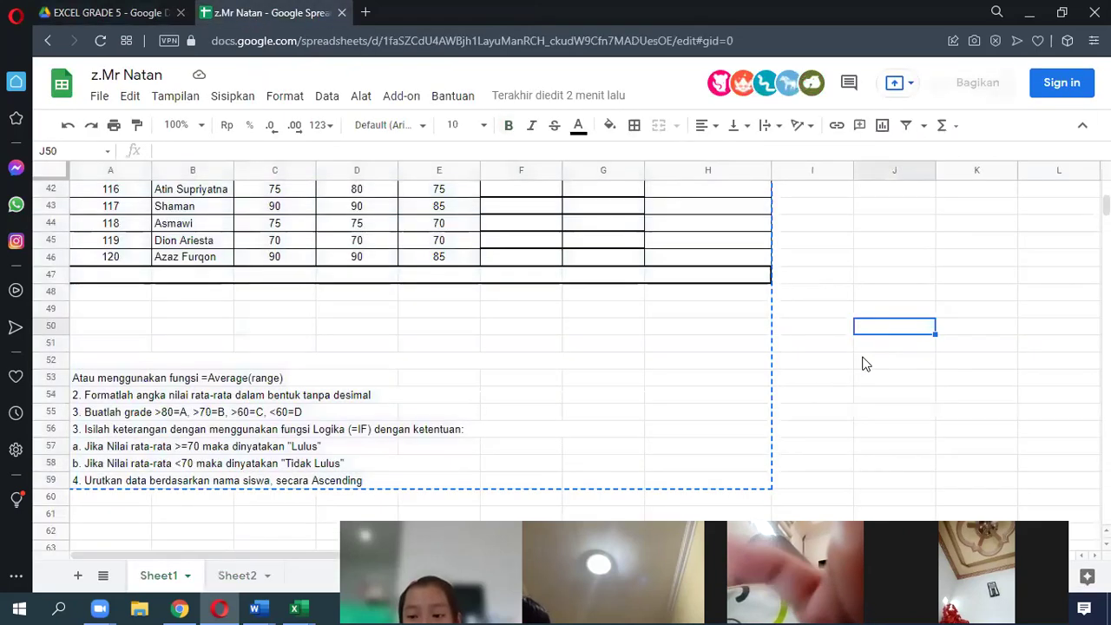
scroll(860, 362, "up", 5)
scroll(860, 362, "up", 3)
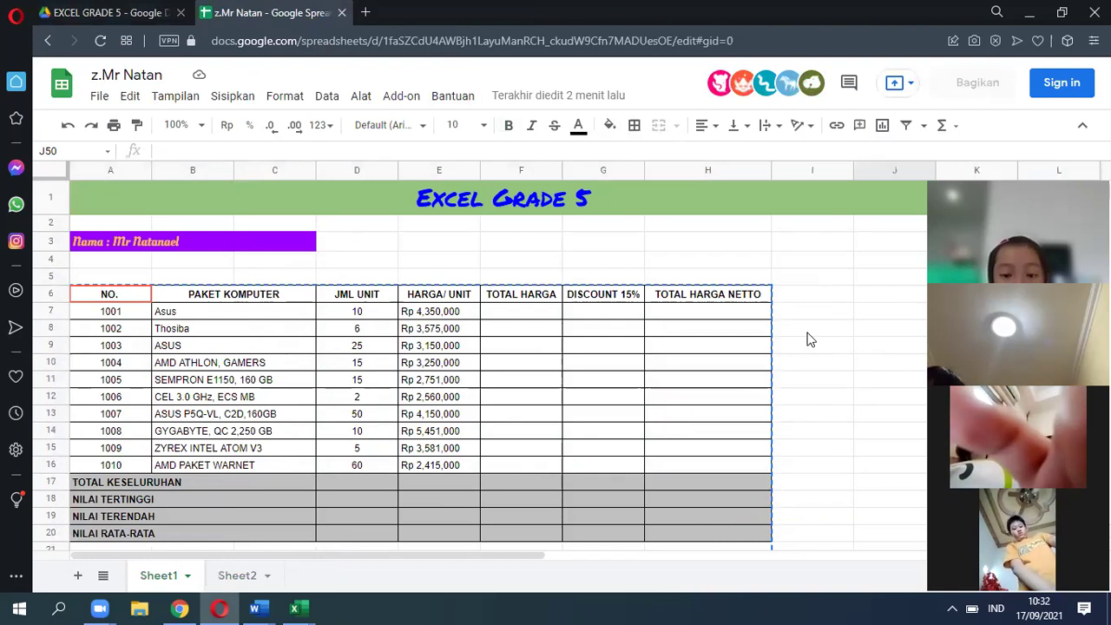
left_click(813, 338)
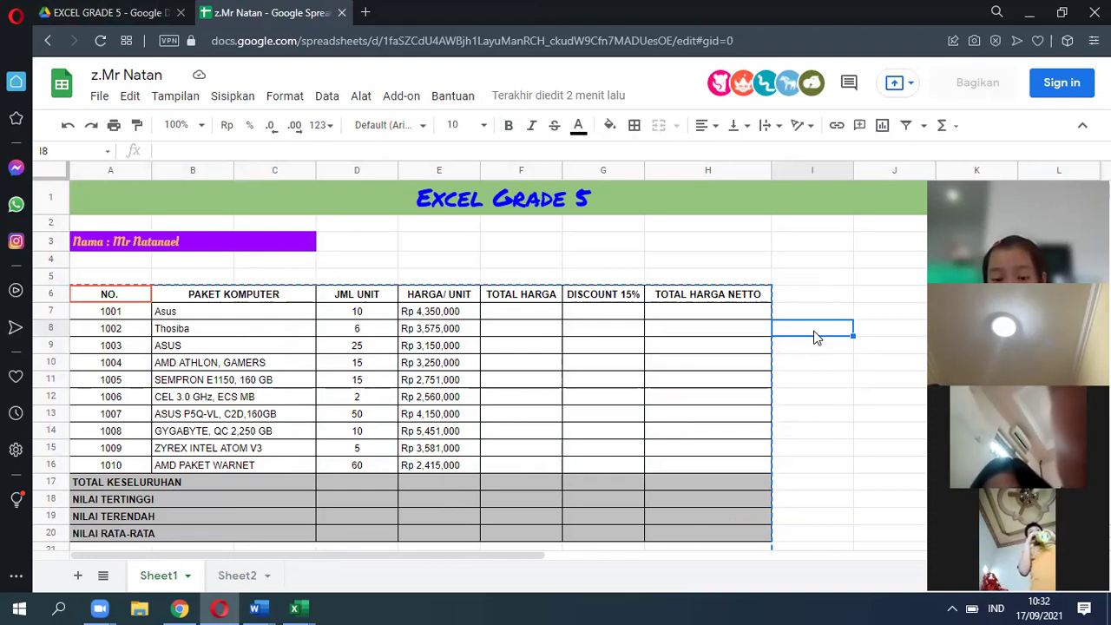
left_click(521, 314)
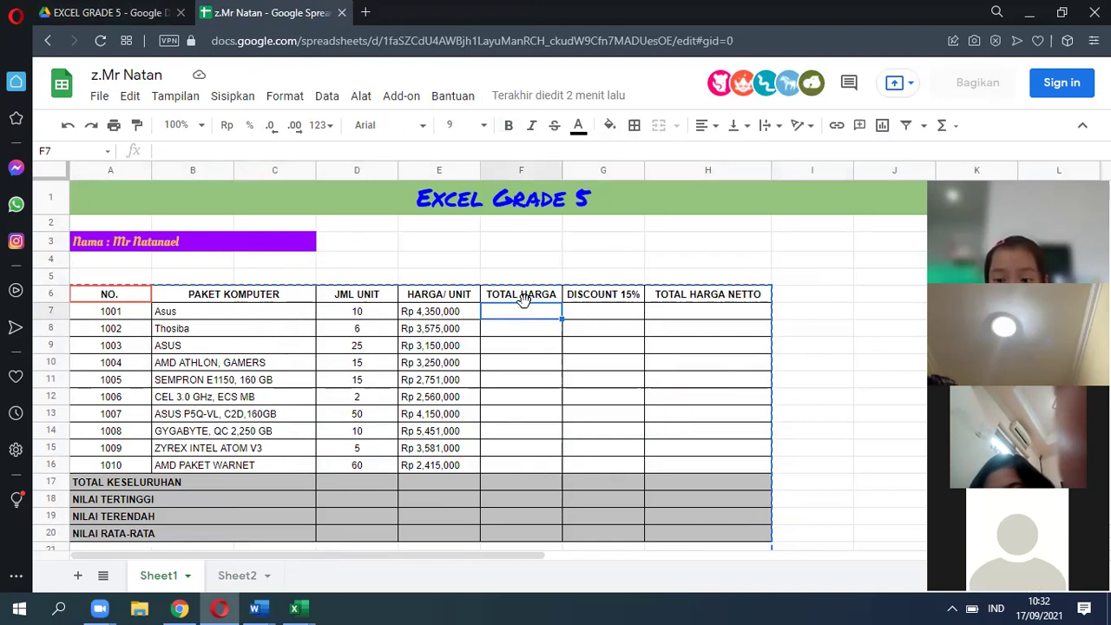
left_click(532, 300)
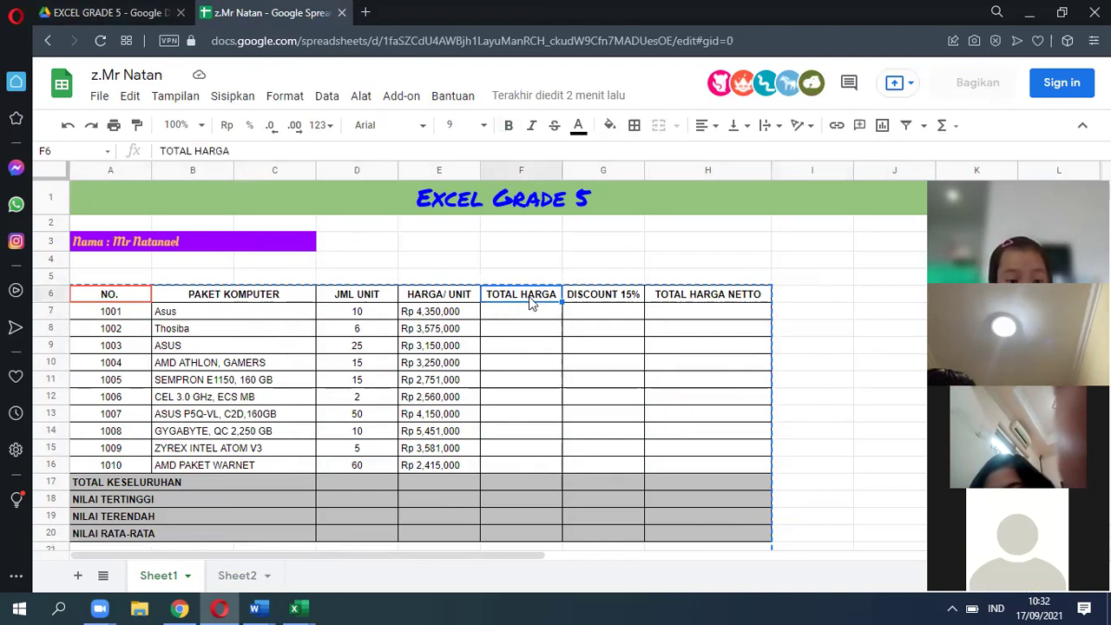
left_click(372, 318)
left_click(441, 318)
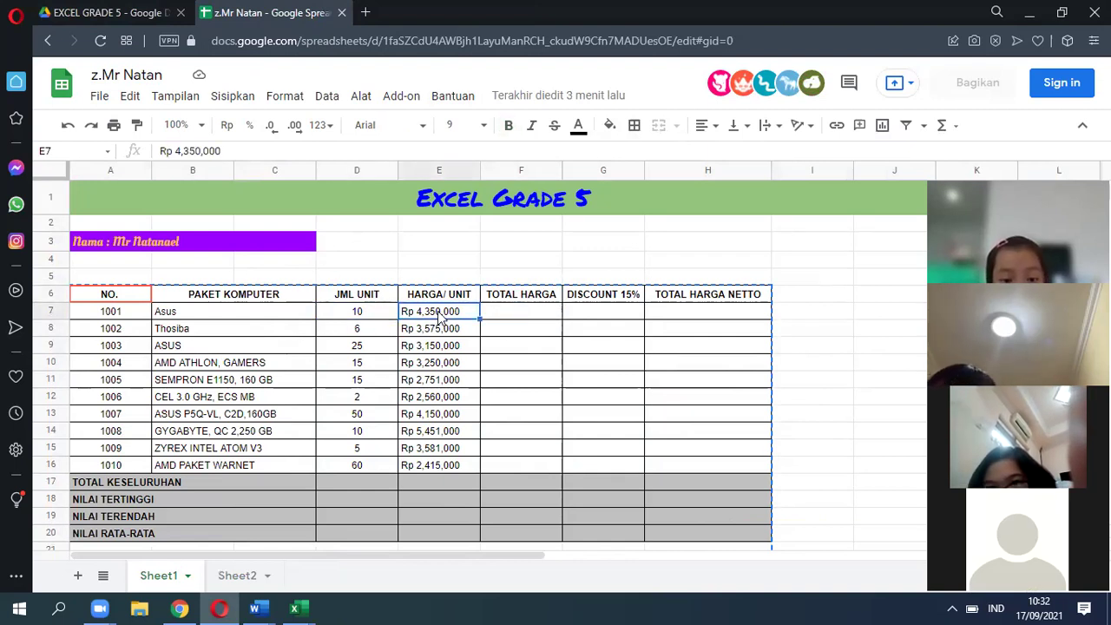
left_click(512, 319)
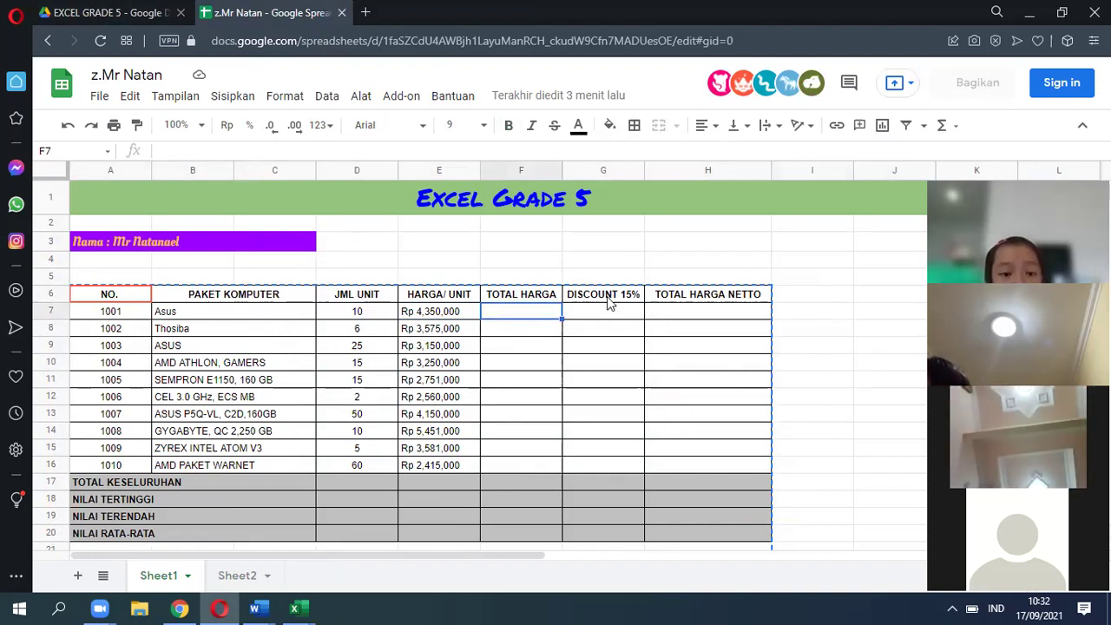
left_click(605, 301)
left_click(605, 319)
left_click(508, 314)
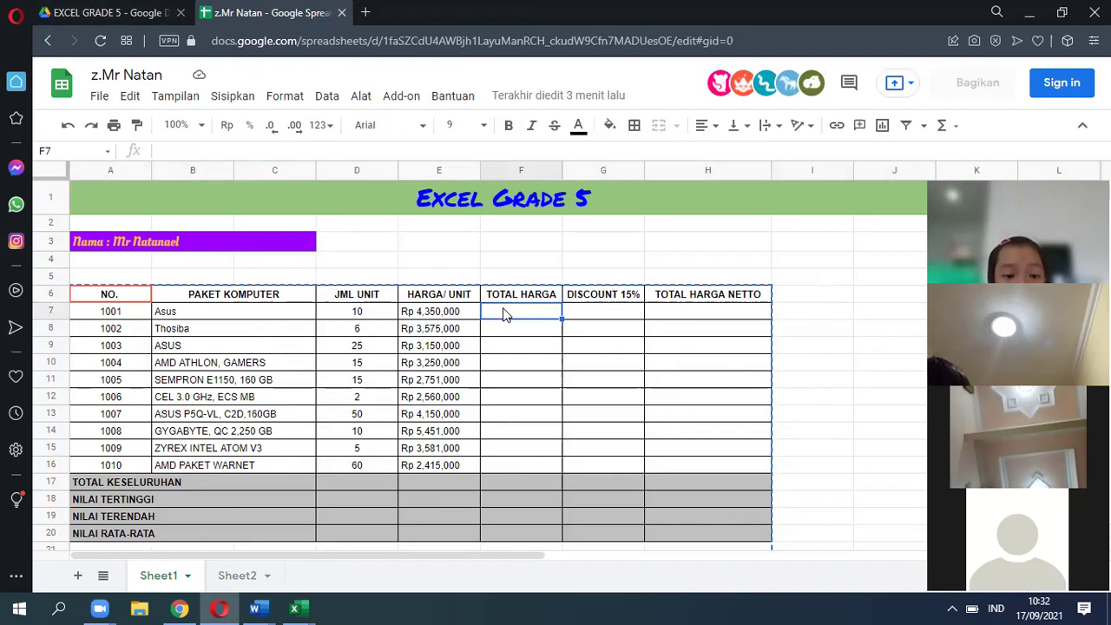
left_click(597, 314)
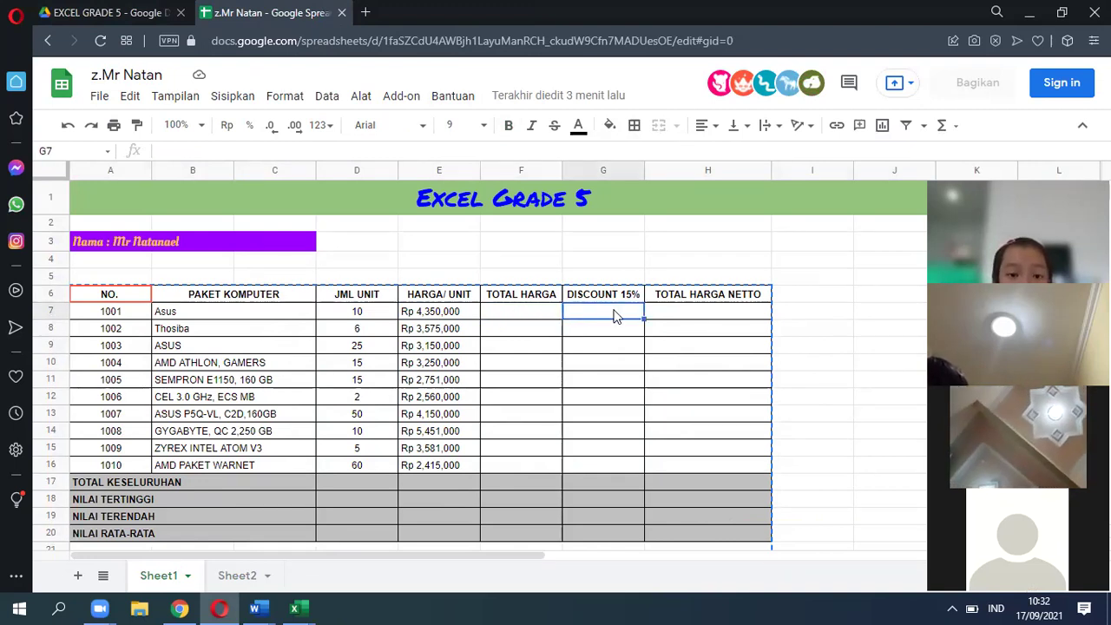
left_click(705, 298)
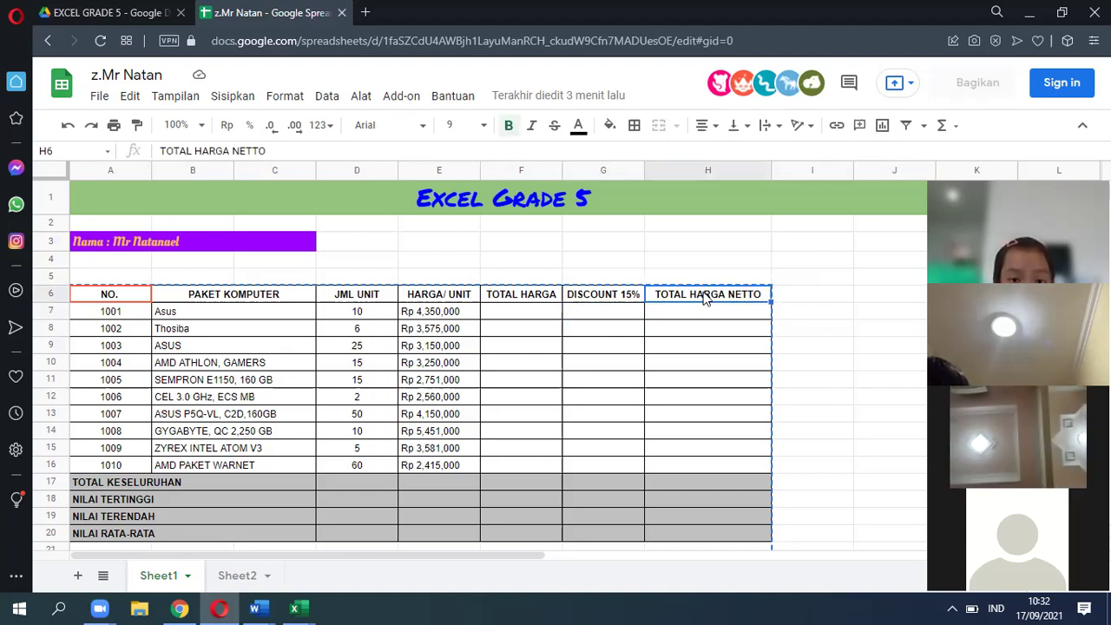
left_click(524, 302)
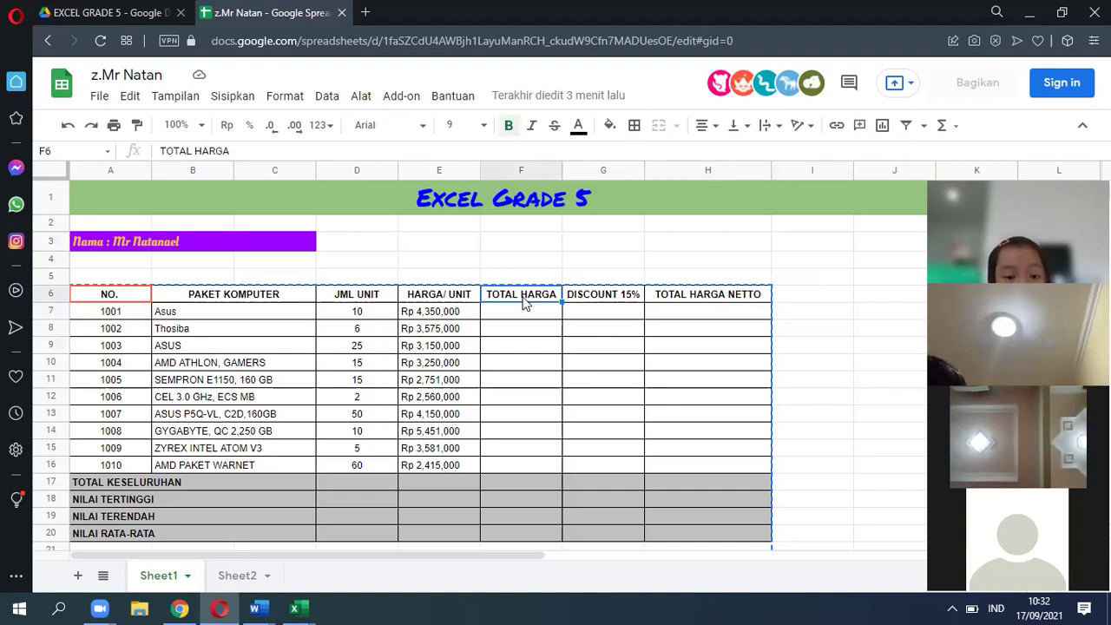
left_click(615, 319)
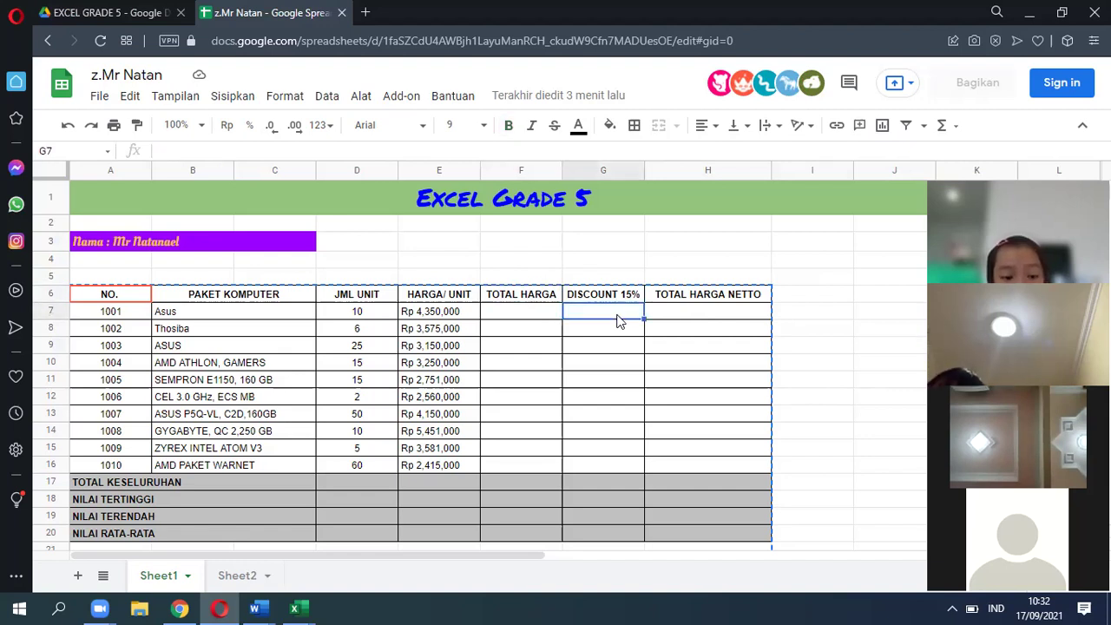
left_click(685, 314)
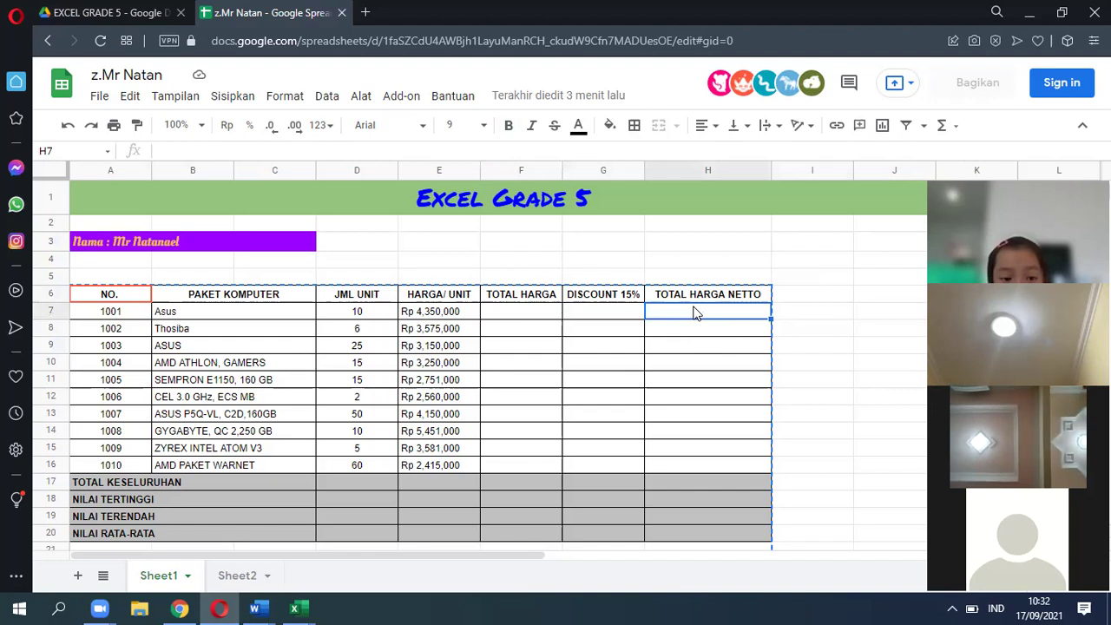
left_click(351, 480)
left_click(138, 482)
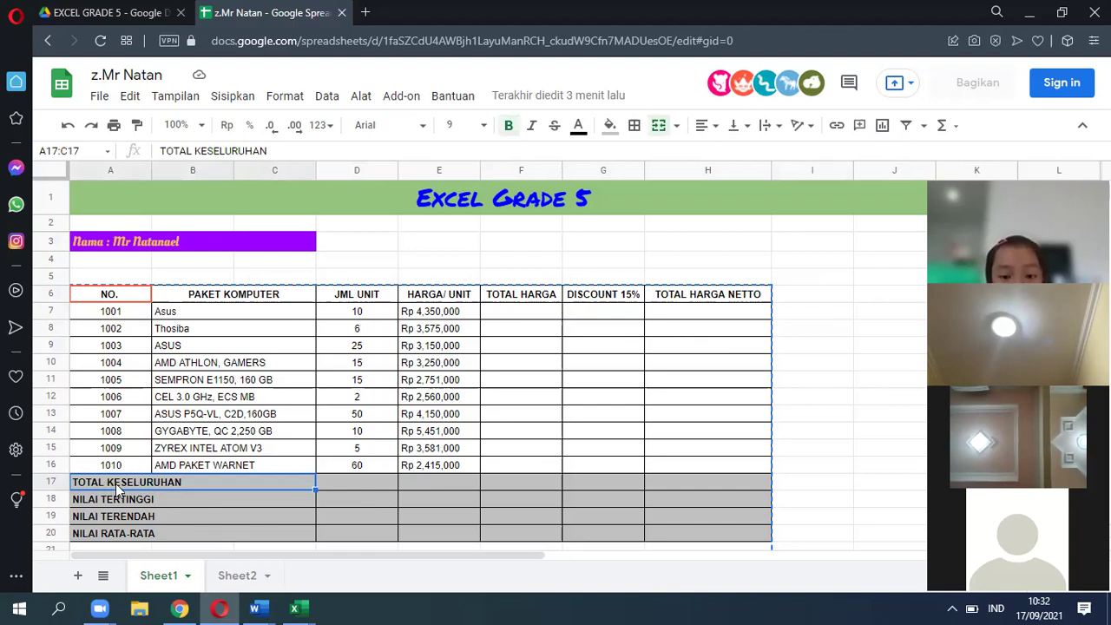
left_click(359, 489)
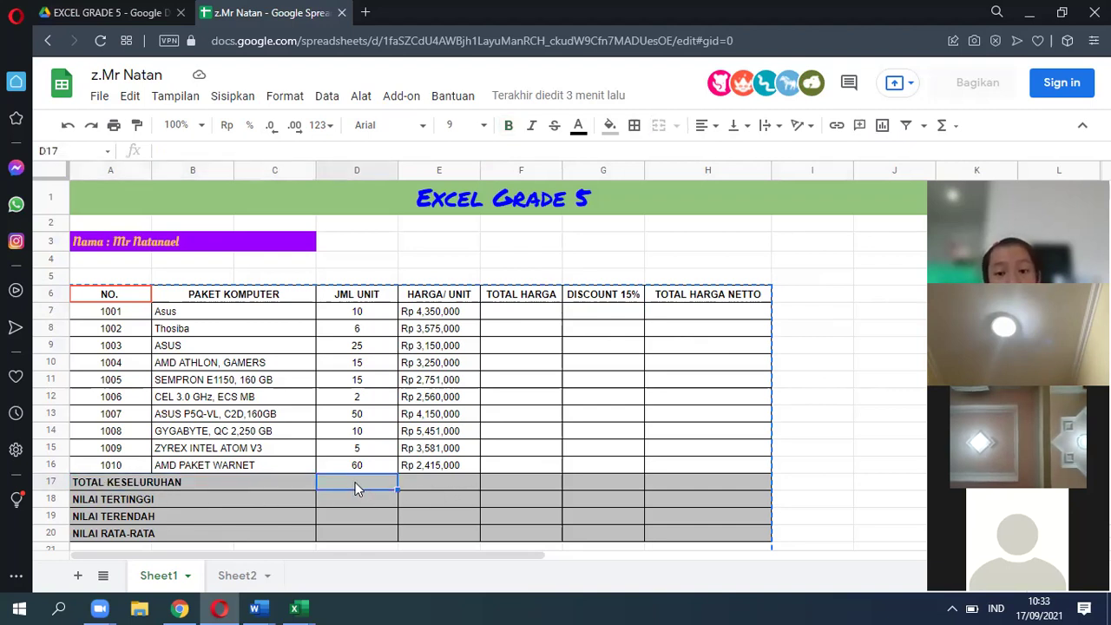
left_click(514, 299)
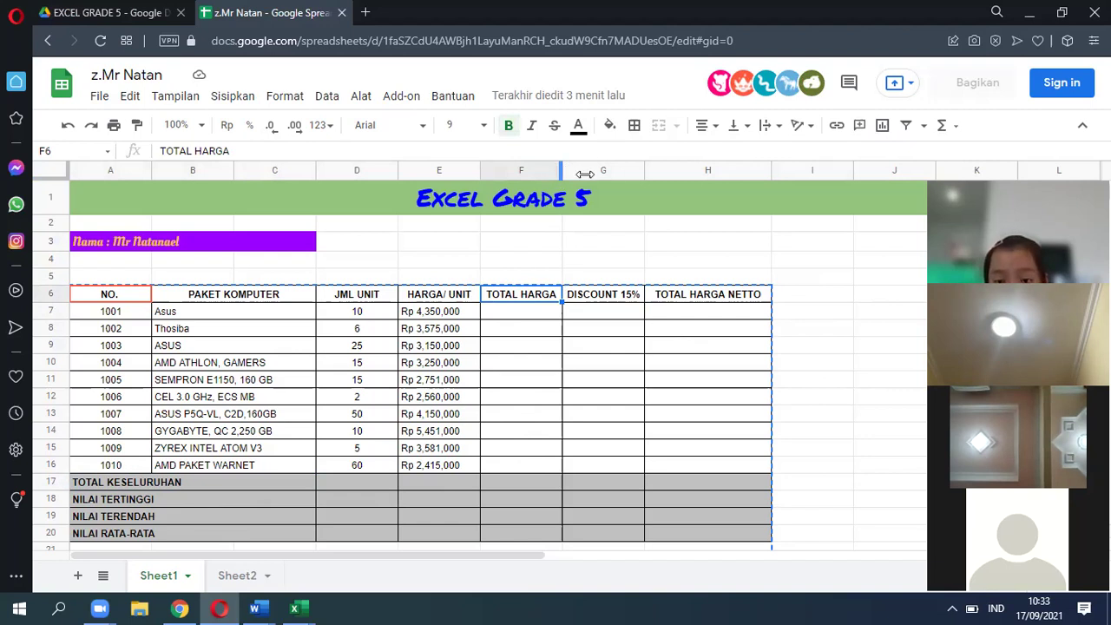
Widen the TOTAL HARGA column and merge cells D17 through F17.
left_click_drag(657, 186, 704, 172)
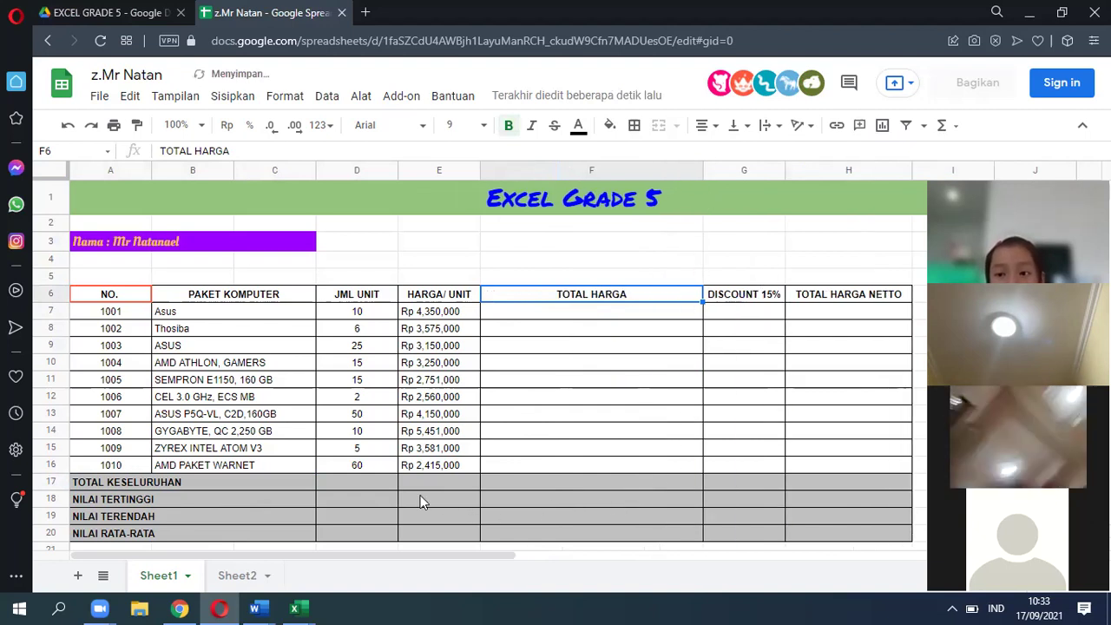
left_click(383, 482)
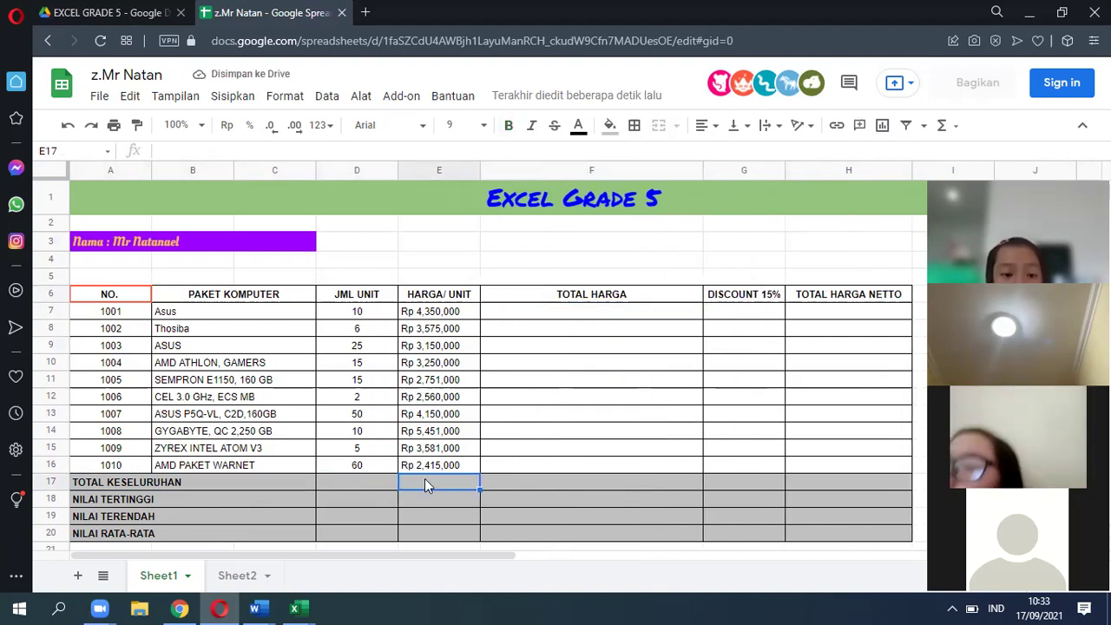
left_click_drag(378, 486, 525, 484)
left_click(659, 125)
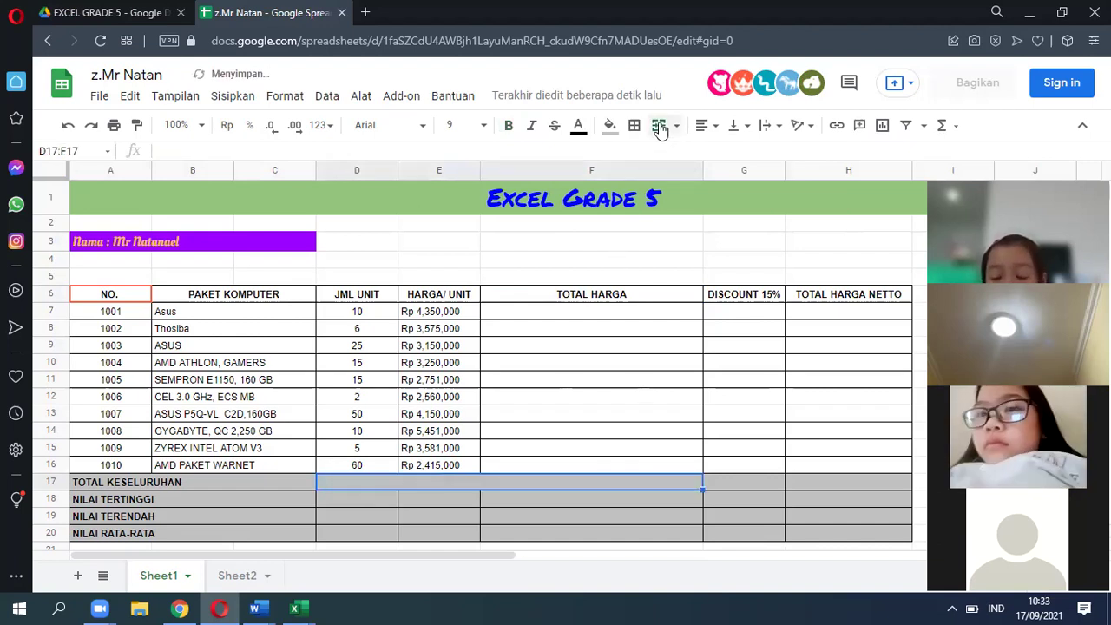
Select the TOTAL KESELURUHAN label cells A17:E17, then the totals cell F17.
left_click(600, 517)
left_click(556, 483)
left_click(490, 521)
left_click_drag(292, 484, 406, 483)
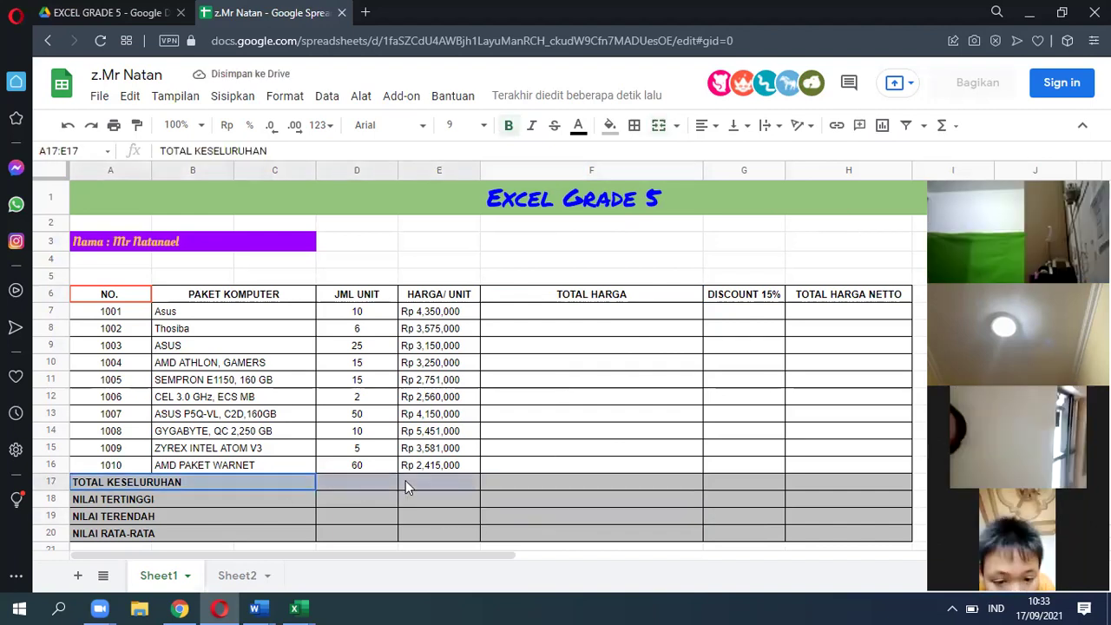
left_click(511, 485)
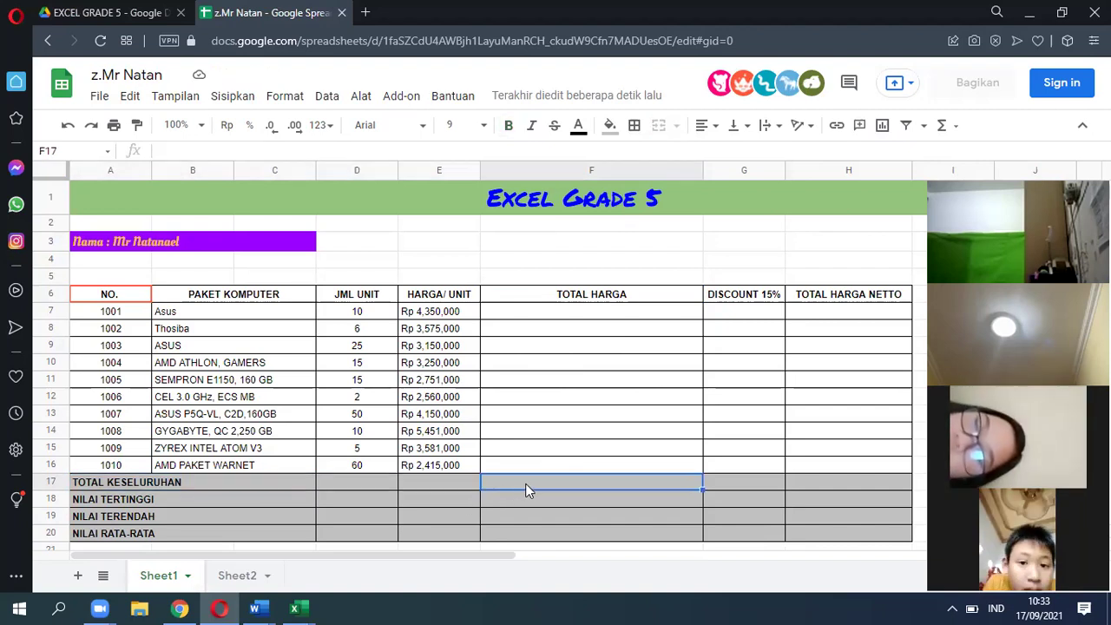
scroll(607, 488, "down", 2)
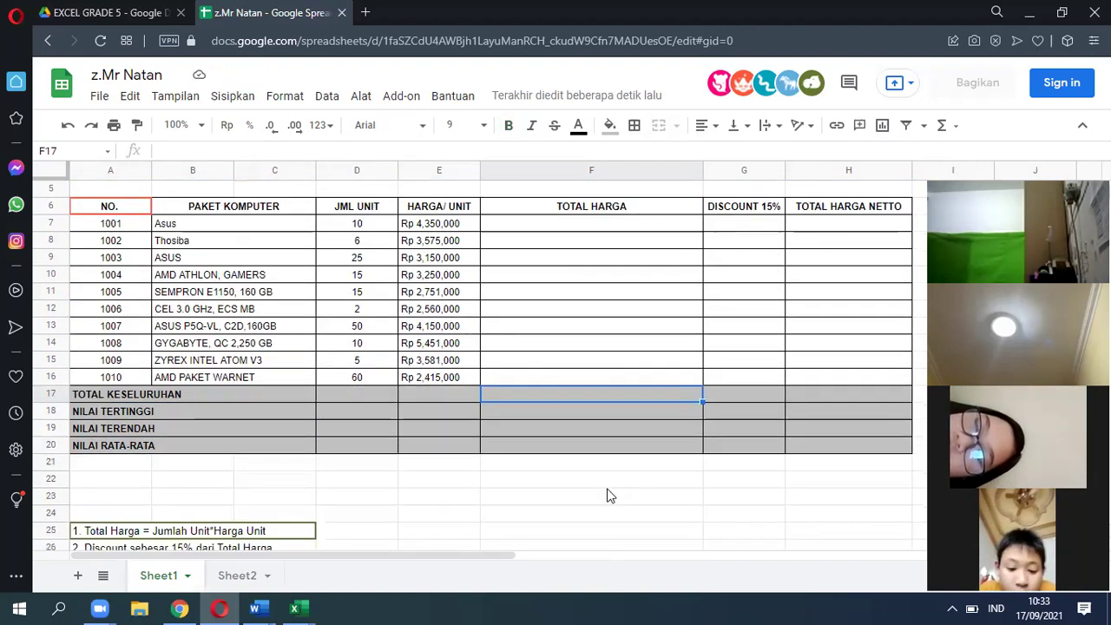
scroll(607, 488, "up", 1)
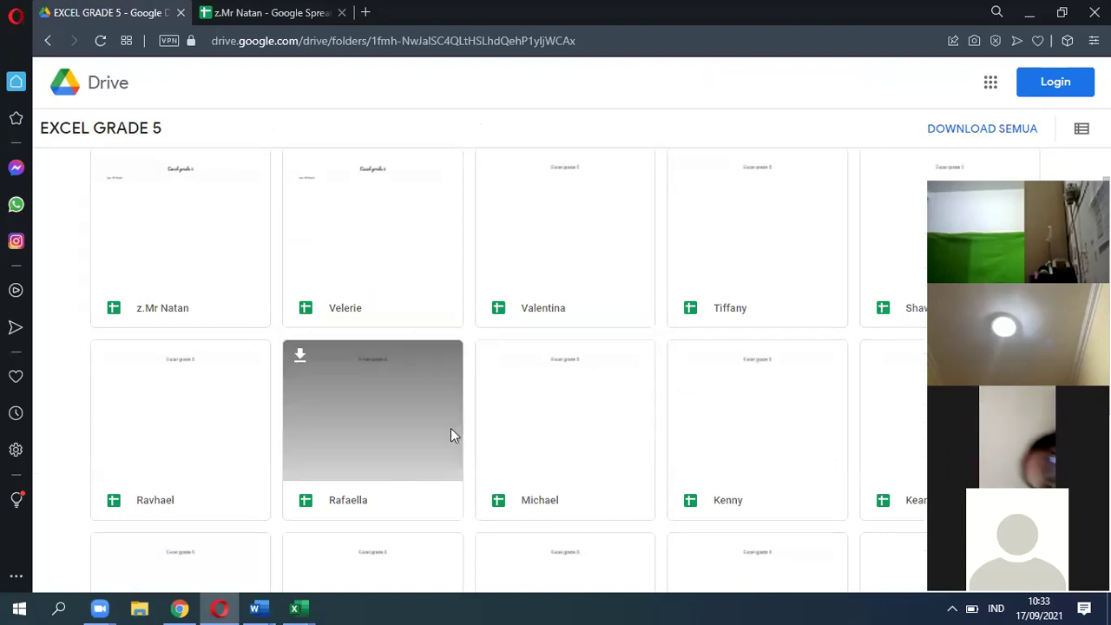
Scroll the EXCEL GRADE 5 folder and open a student's spreadsheet from it.
scroll(450, 434, "down", 1)
scroll(450, 428, "down", 1)
scroll(452, 428, "down", 1)
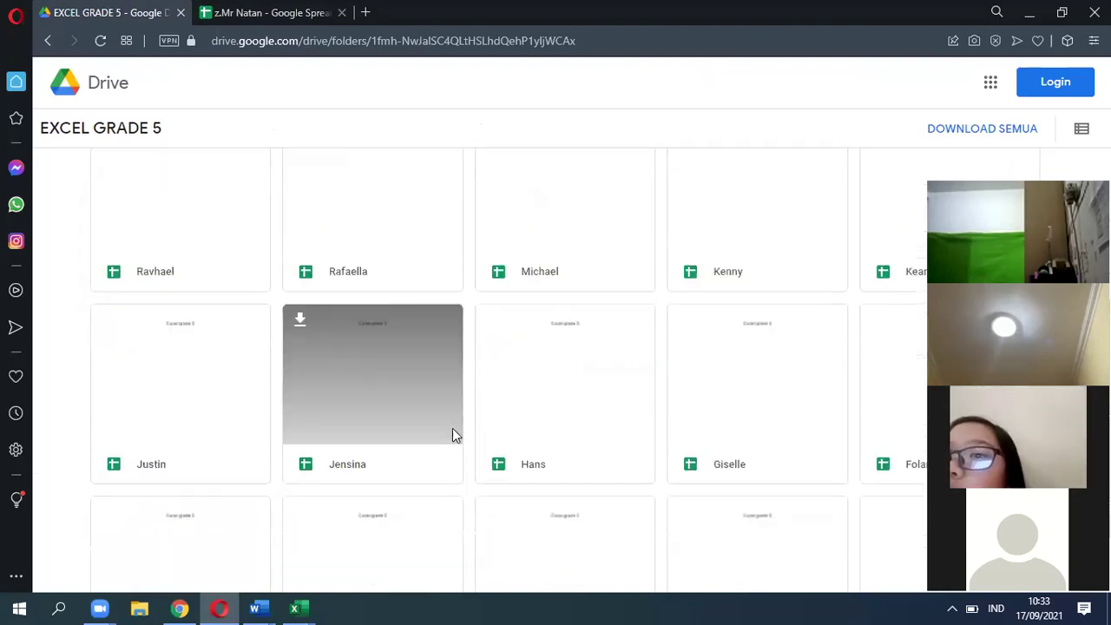
scroll(453, 429, "down", 1)
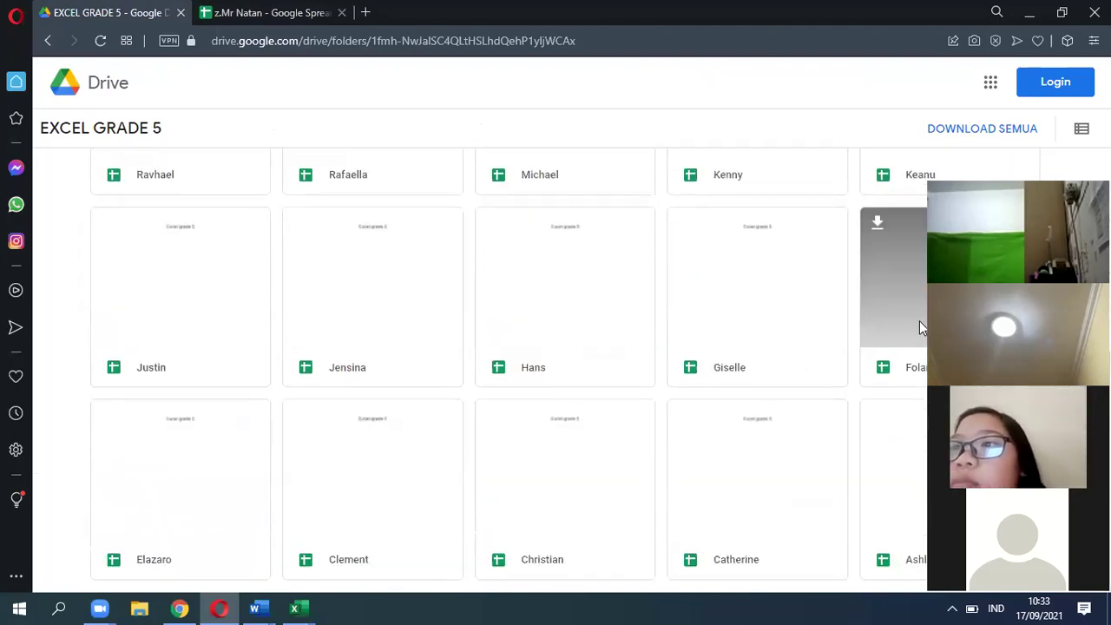
double_click(875, 522)
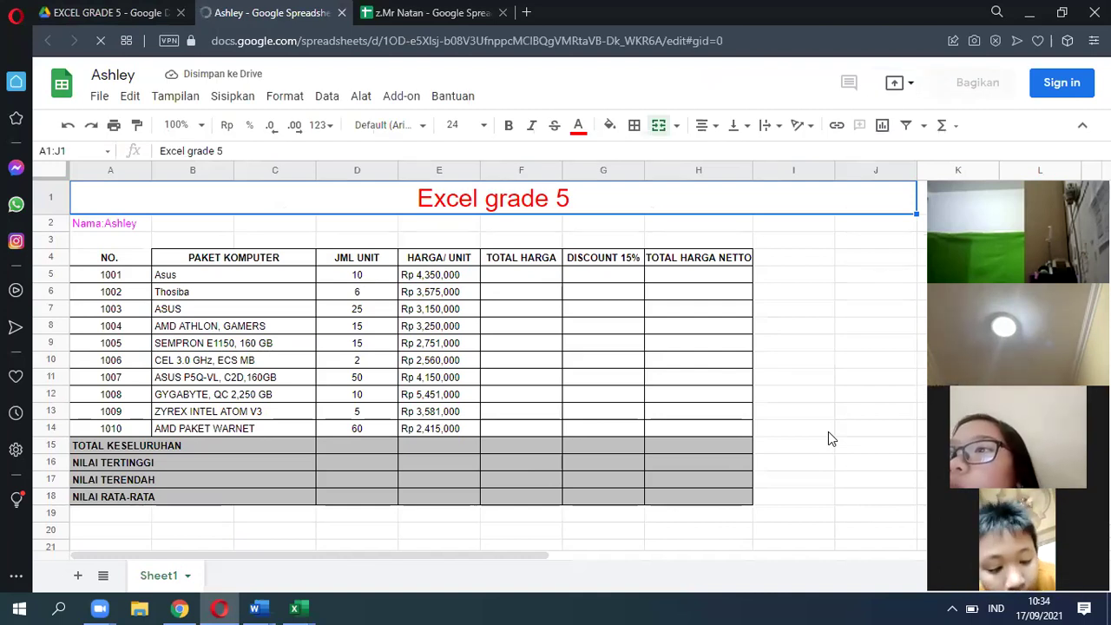
Bring the teacher's spreadsheet back full screen and scroll to the row-25 task instructions.
scroll(506, 465, "down", 1)
scroll(507, 466, "down", 1)
scroll(506, 467, "up", 2)
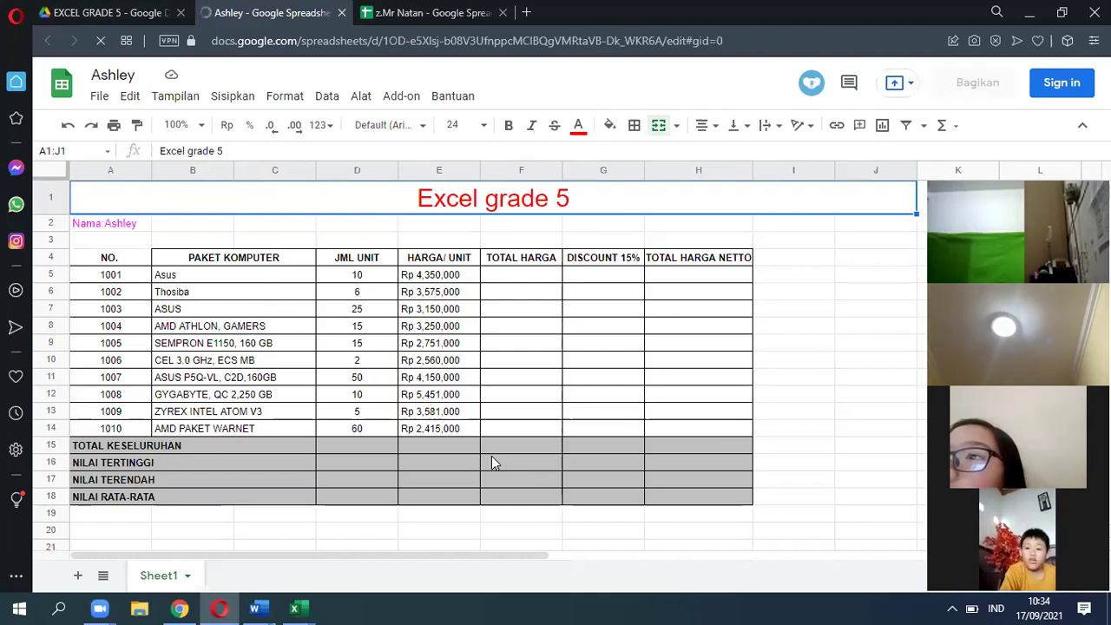
scroll(536, 429, "down", 3)
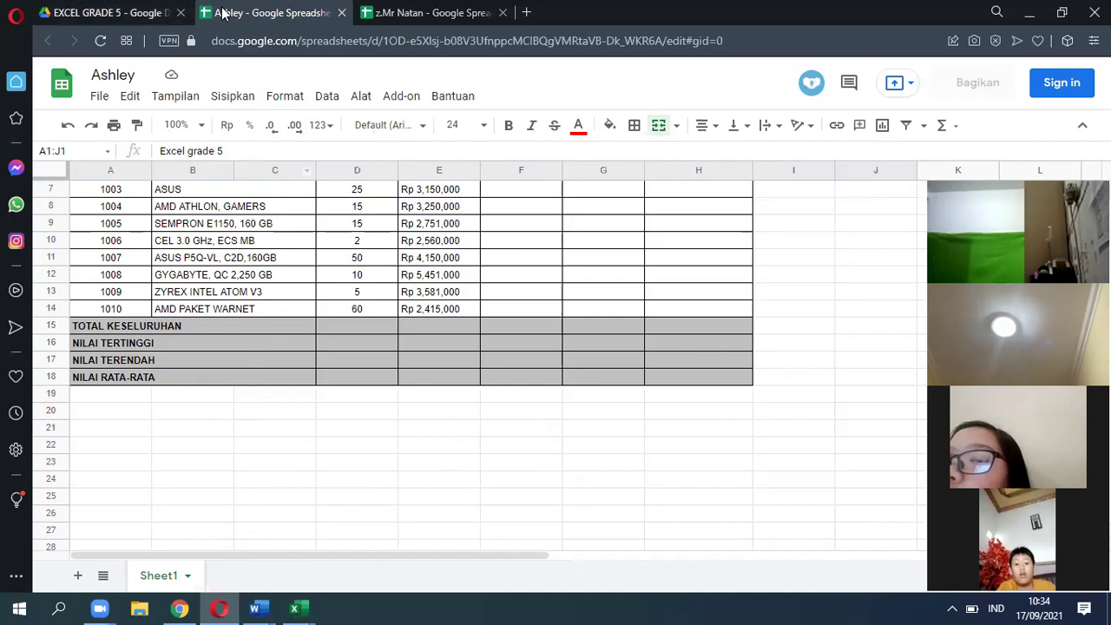
key("super+Down")
left_click(703, 127)
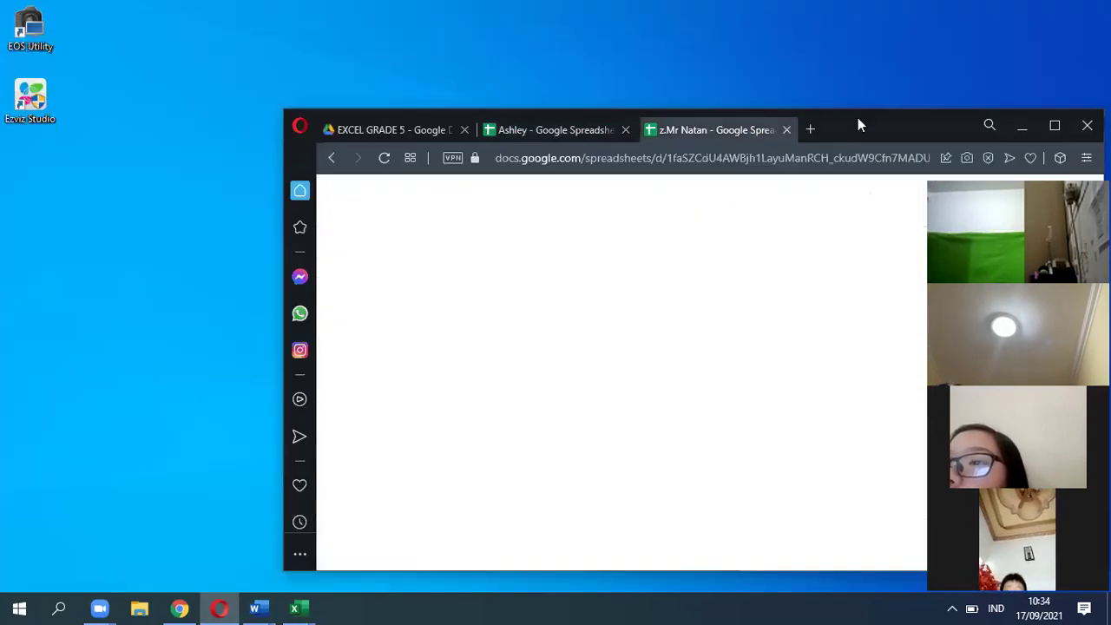
left_click(1016, 126)
key("alt+Tab")
scroll(415, 292, "down", 8)
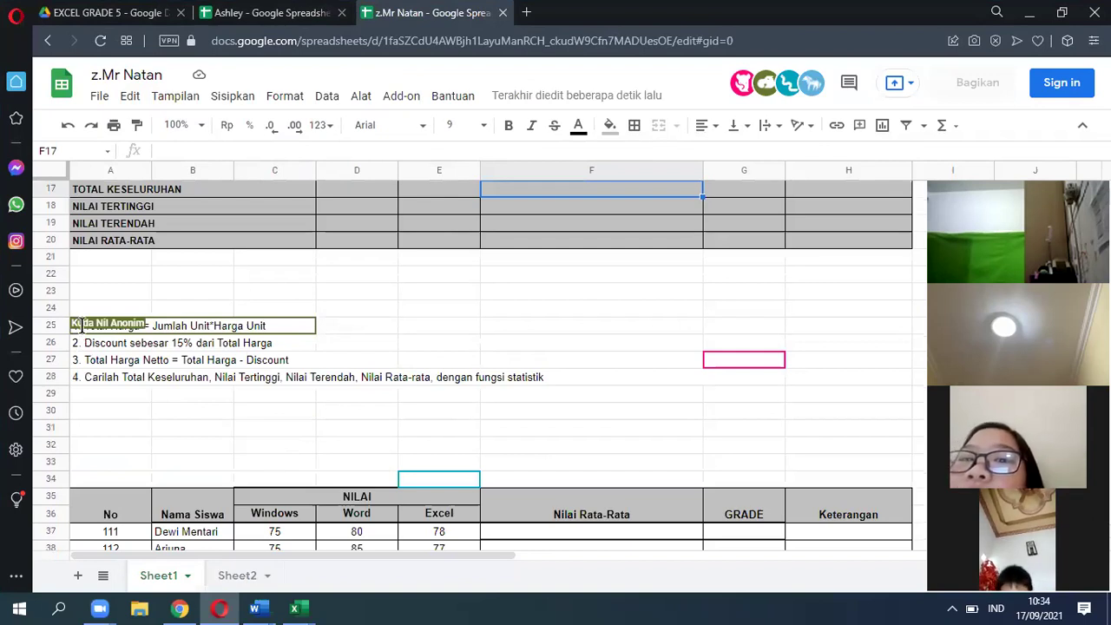
Copy the instructions A24:H60 and paste them at A22 of the student's sheet.
left_click_drag(87, 316, 496, 415)
key("ctrl+c")
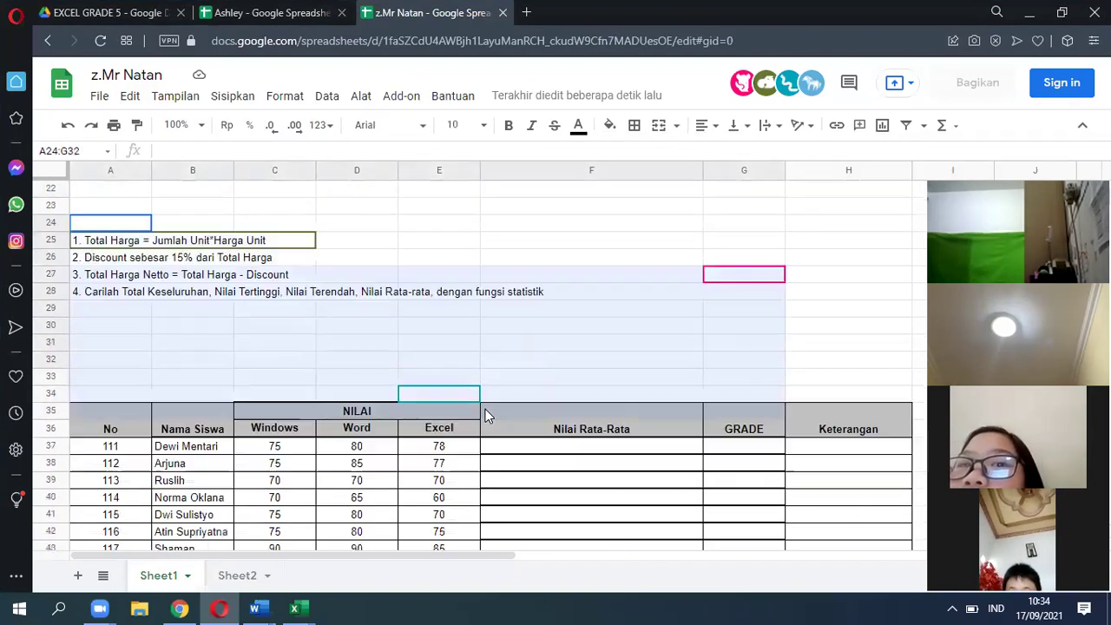
mouse_move(700, 447)
left_mouse_down()
mouse_move(852, 513)
mouse_move(822, 507)
left_mouse_up()
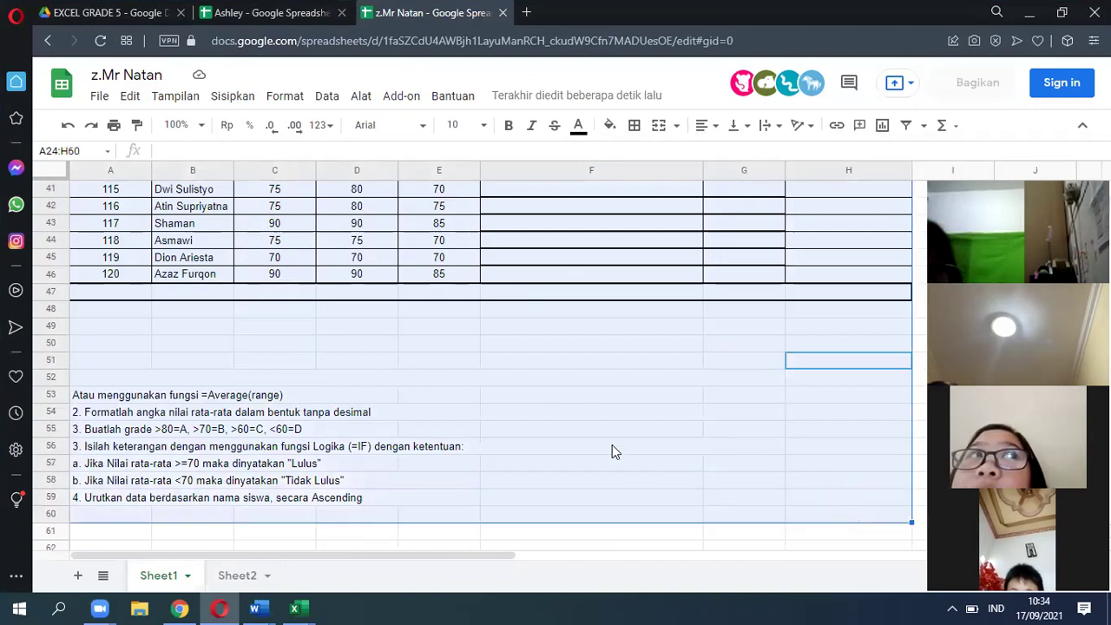
scroll(565, 447, "up", 1)
scroll(564, 447, "up", 2)
left_click(218, 16)
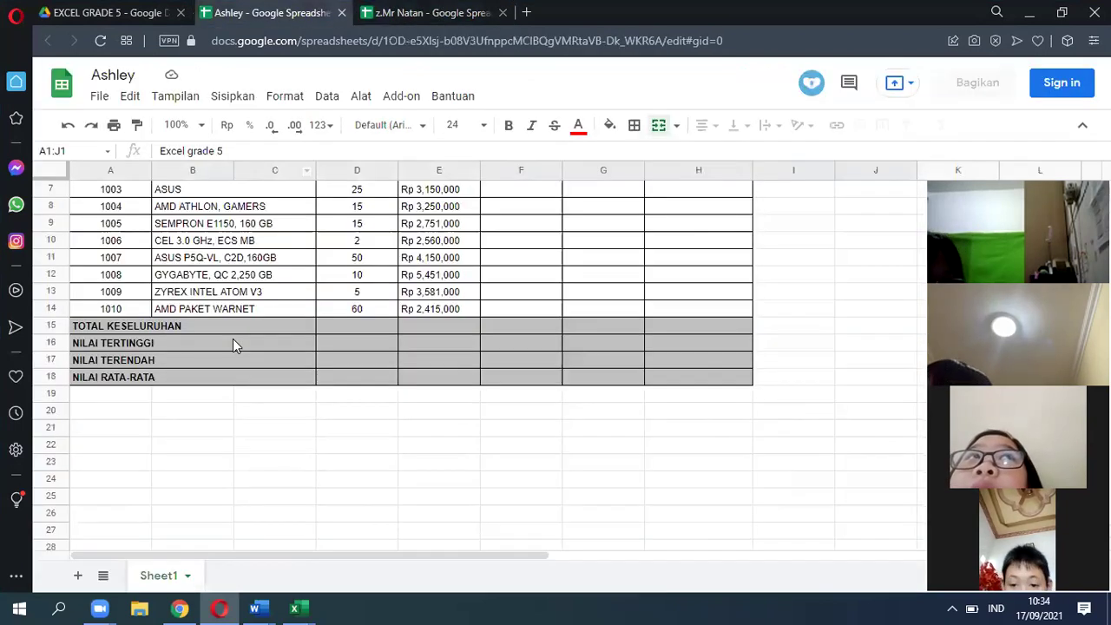
scroll(226, 348, "up", 1)
left_click(93, 481)
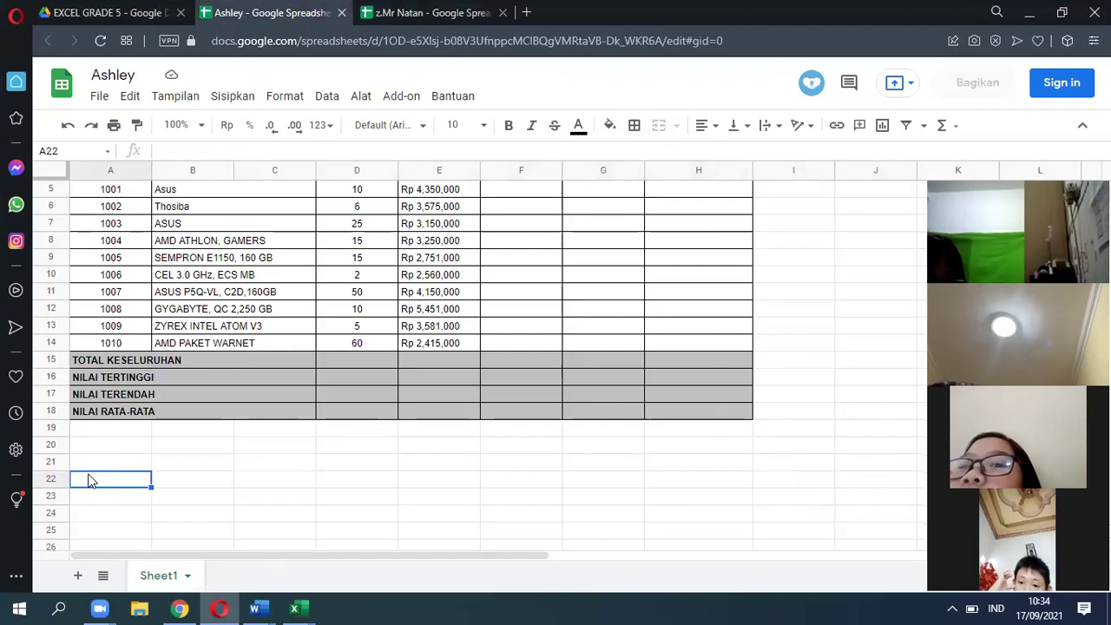
key("ctrl+v")
Widen the student's TOTAL HARGA column and restore the browser to a smaller window.
left_click(320, 461)
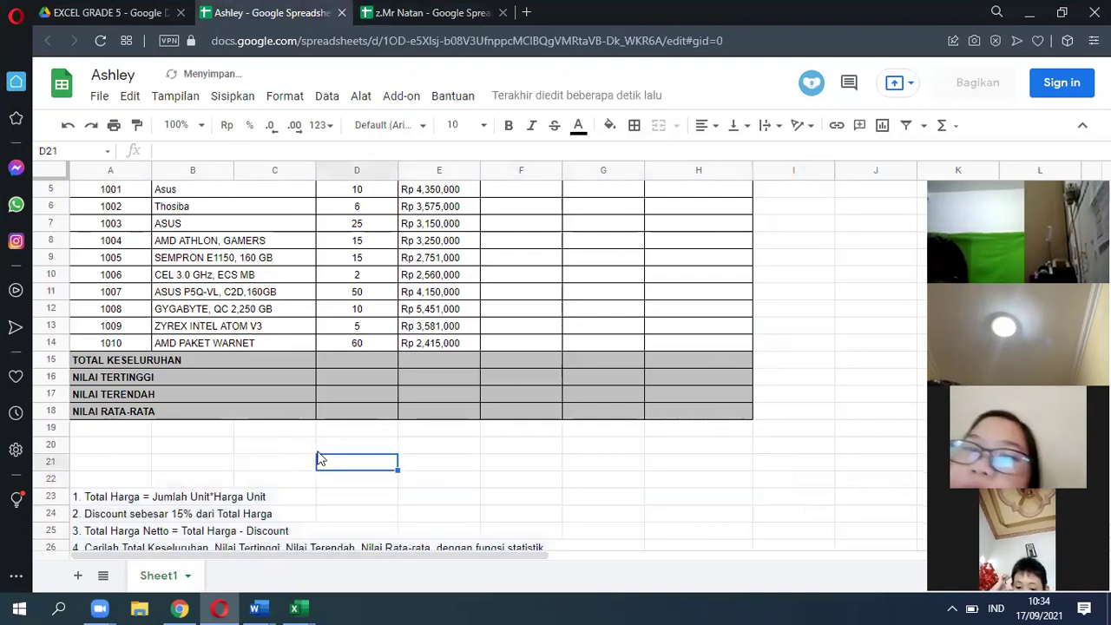
scroll(550, 451, "up", 2)
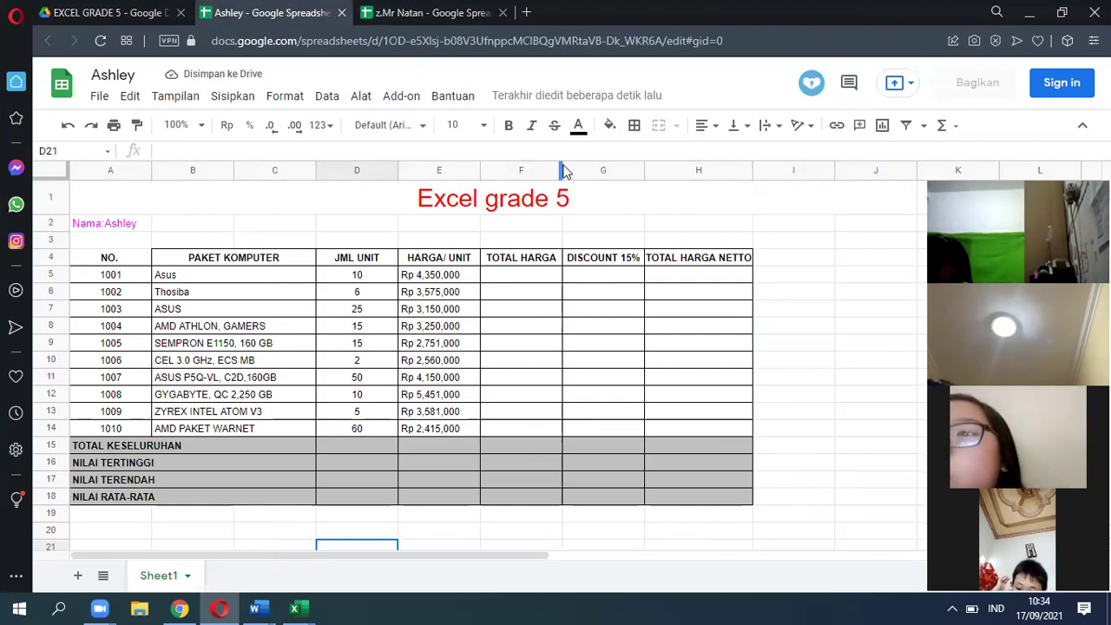
left_click_drag(561, 168, 647, 170)
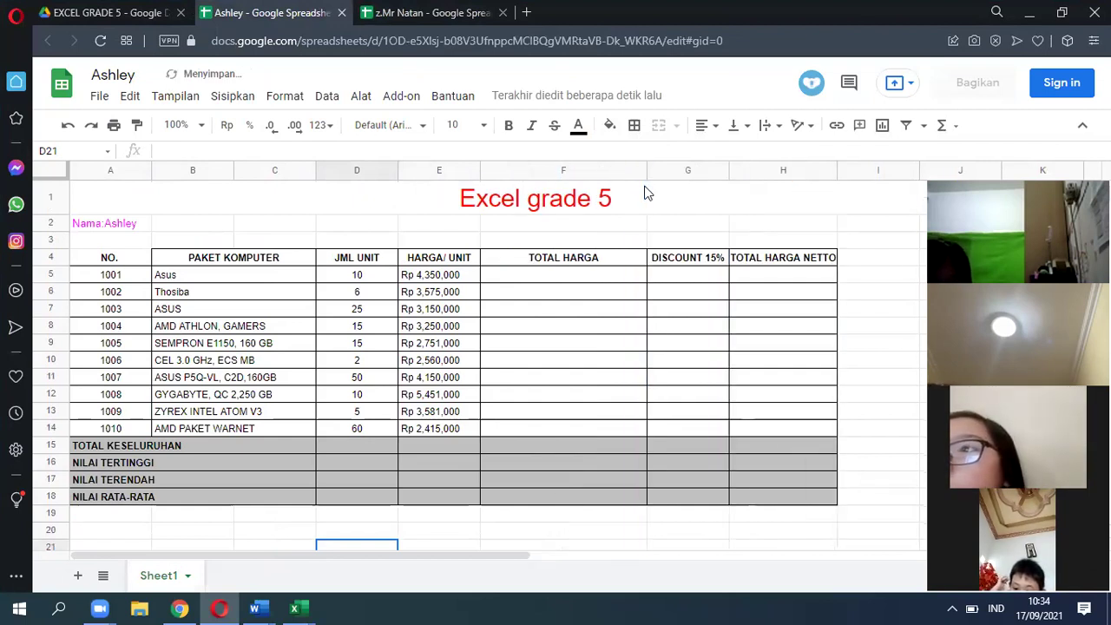
key("ctrl+Home")
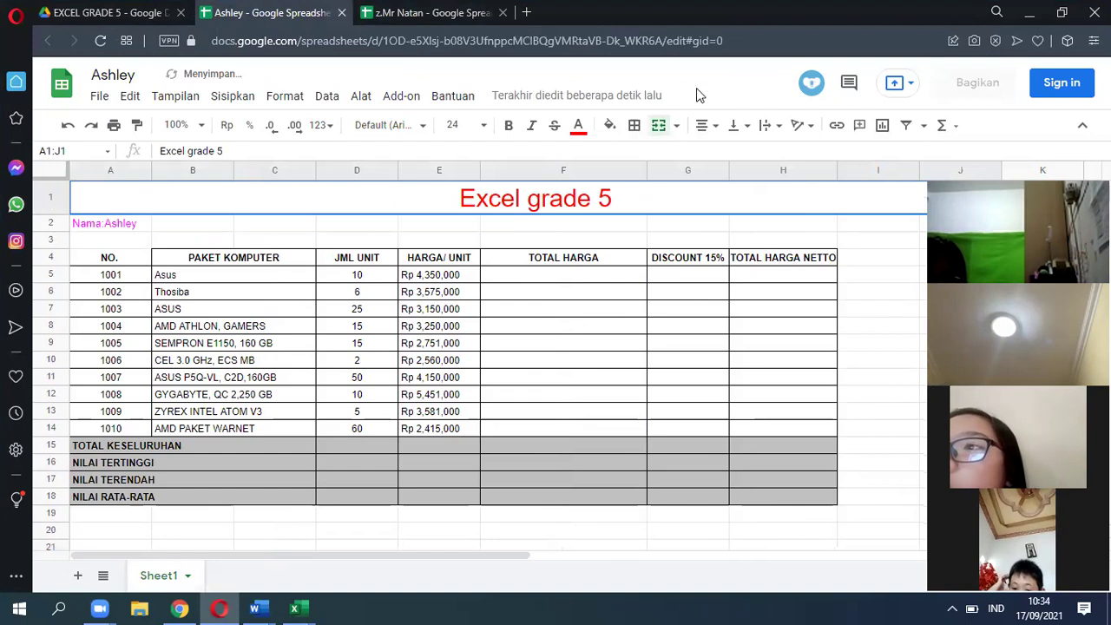
left_click_drag(893, 15, 695, 162)
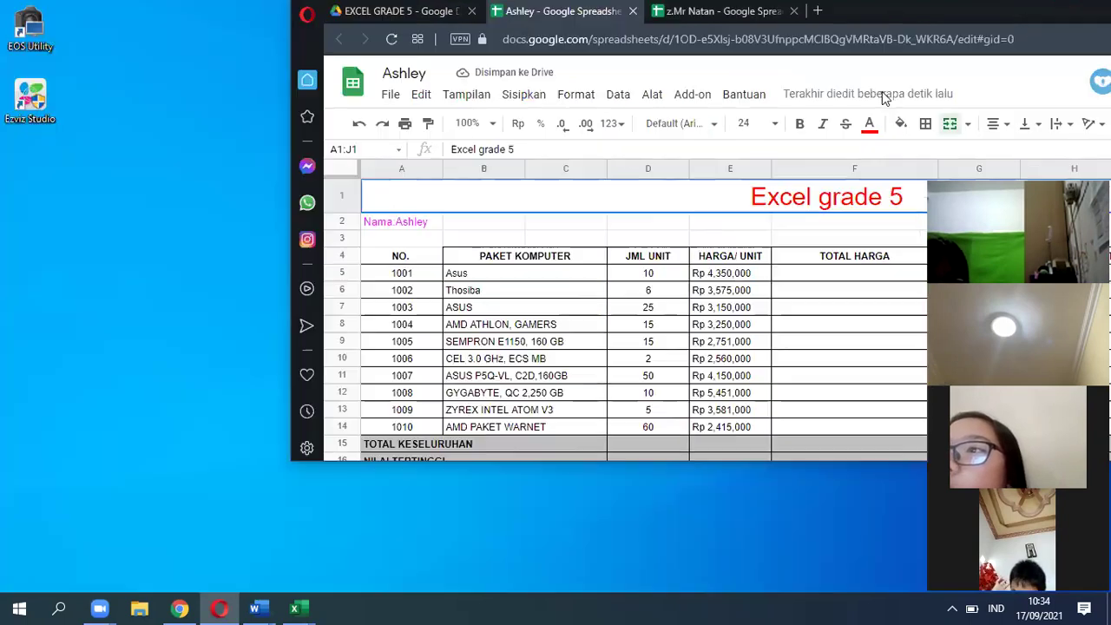
Close the student's spreadsheet, maximize the browser, and return to the teacher's spreadsheet.
left_click(605, 162)
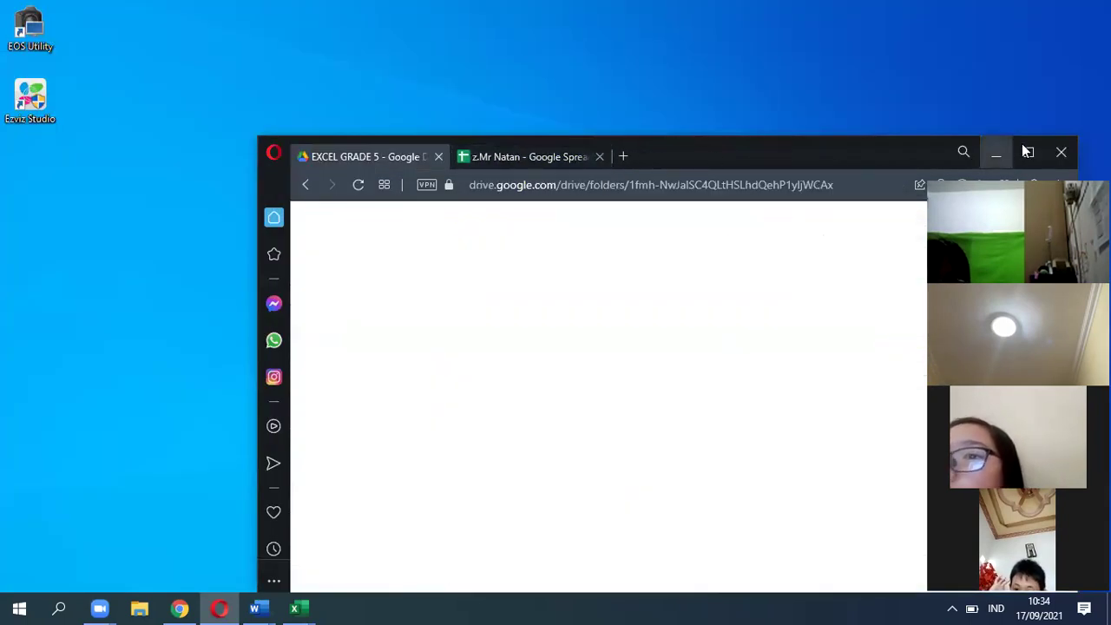
left_click(1028, 152)
scroll(563, 359, "up", 1)
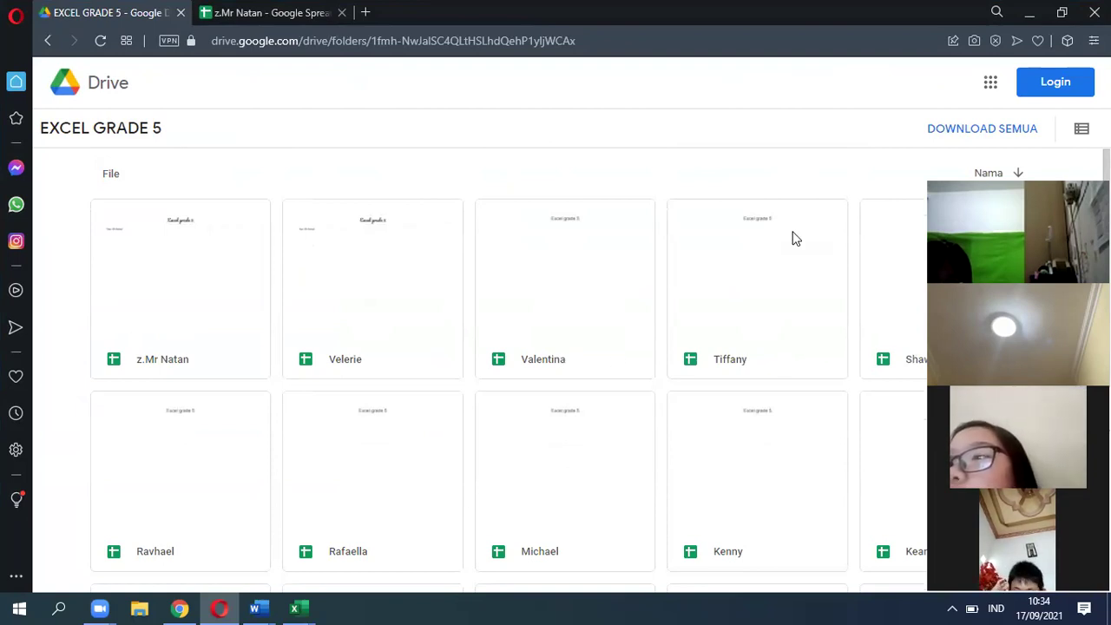
left_click(267, 12)
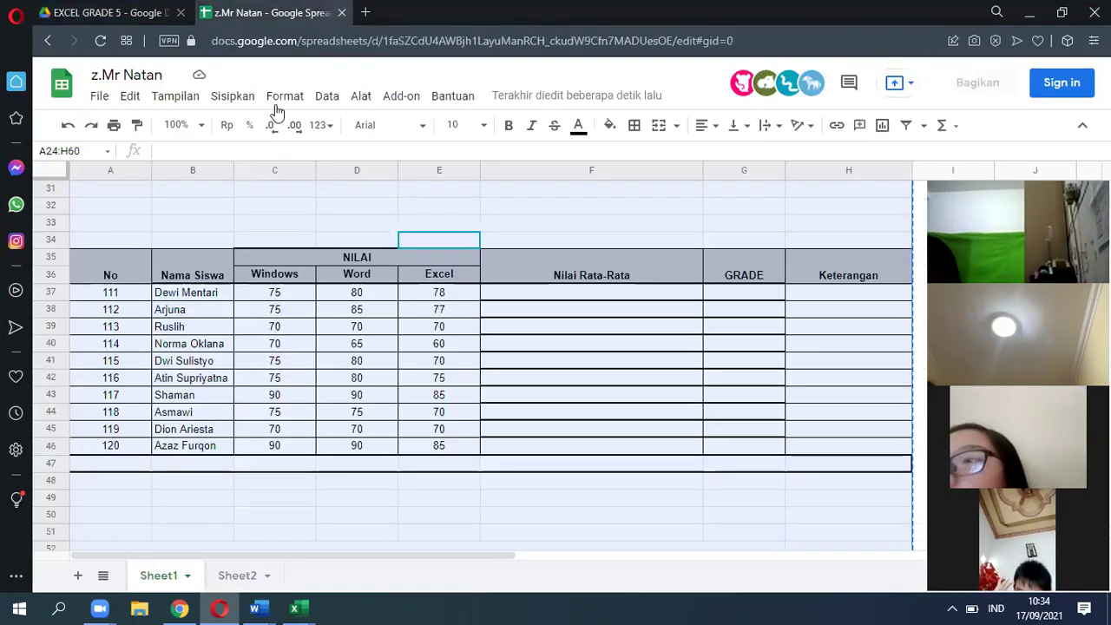
Enter =D7*E7 in F7 as the first Total Harga, which returns #VALUE!
left_click(475, 516)
scroll(475, 515, "up", 2)
scroll(512, 434, "up", 5)
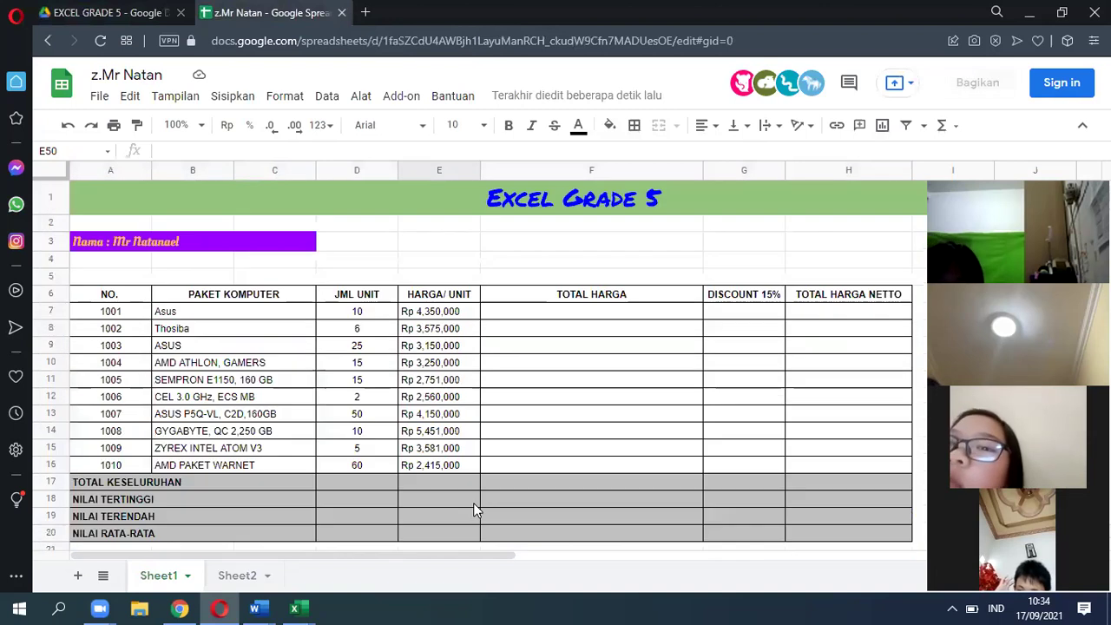
scroll(544, 365, "down", 1)
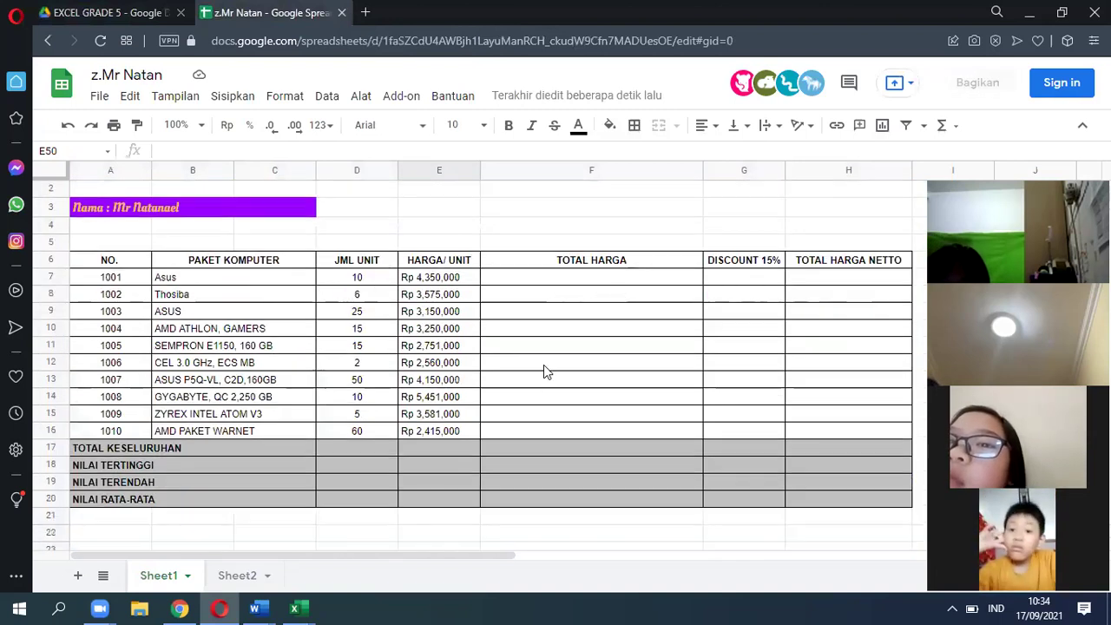
left_click(592, 285)
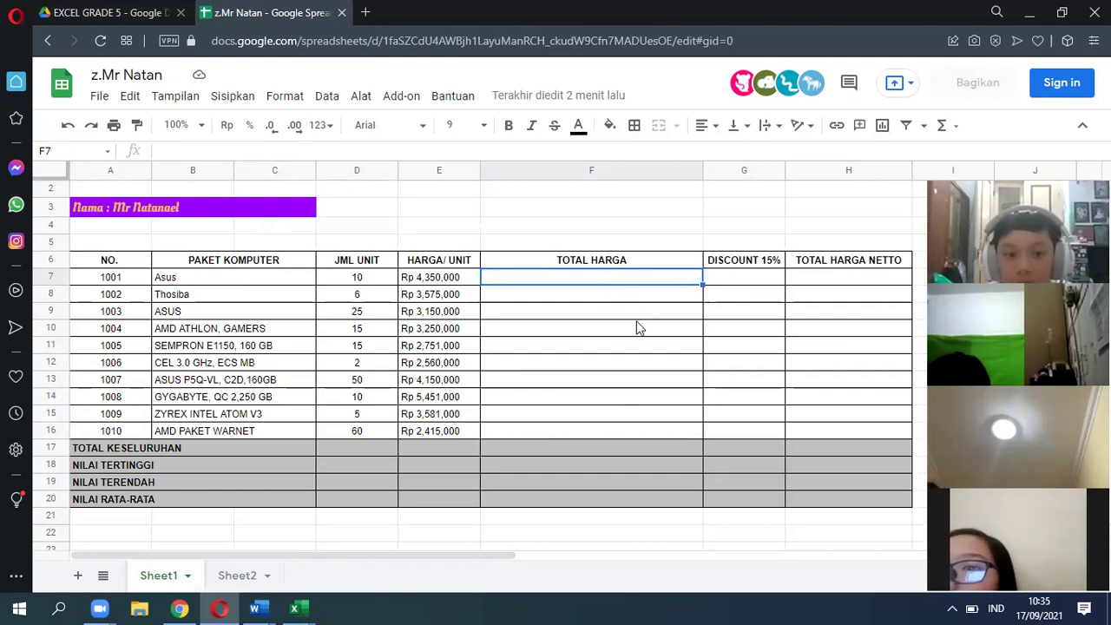
scroll(638, 328, "up", 1)
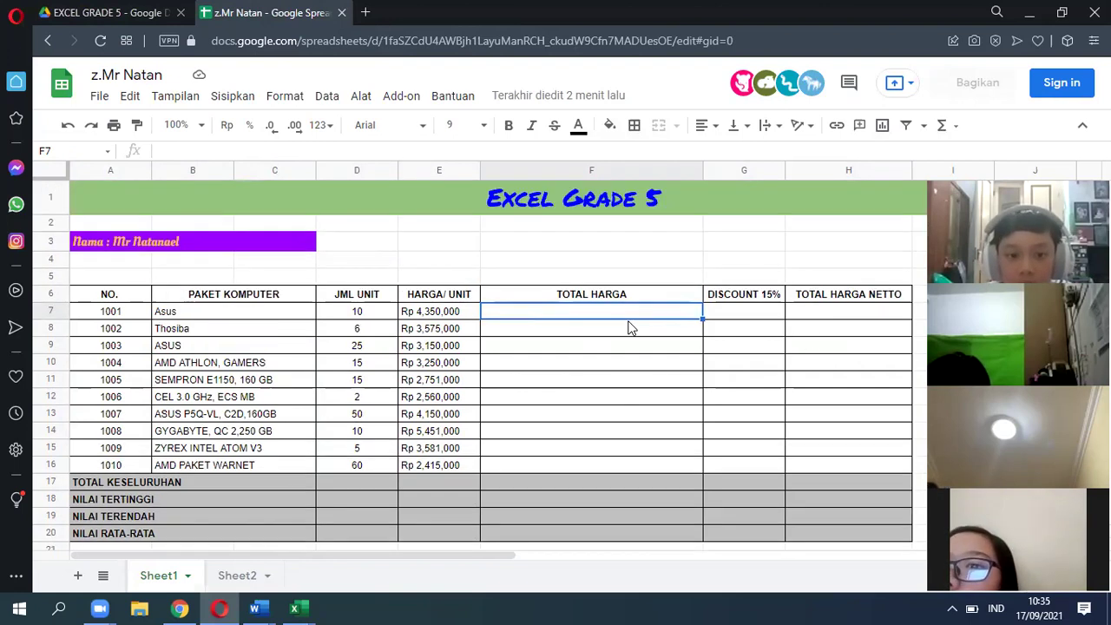
double_click(568, 312)
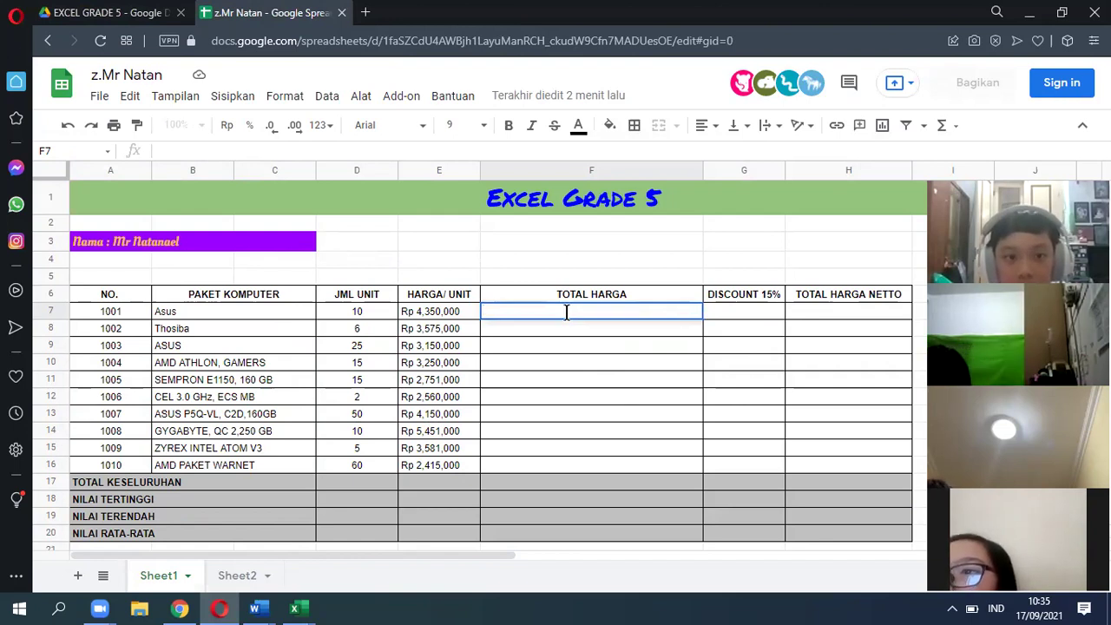
type("=")
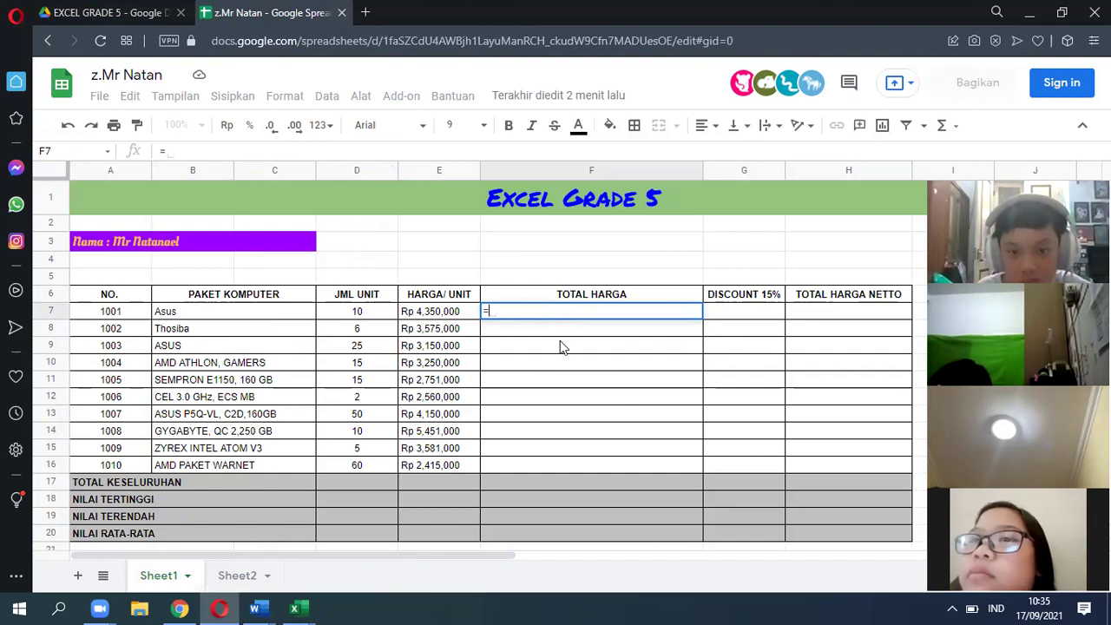
type("D7")
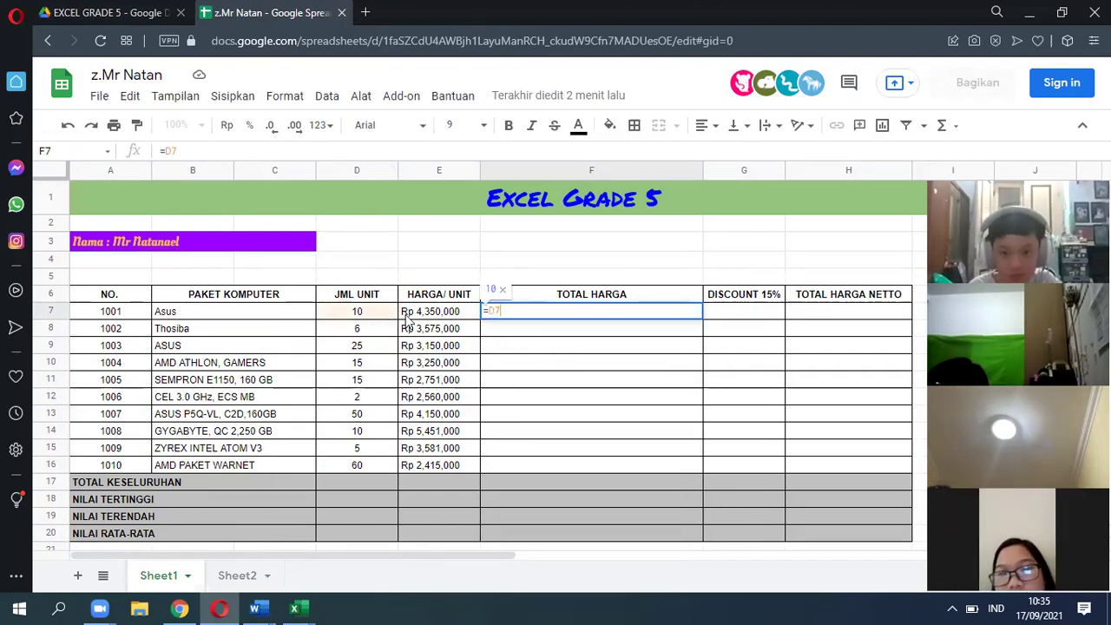
type("*")
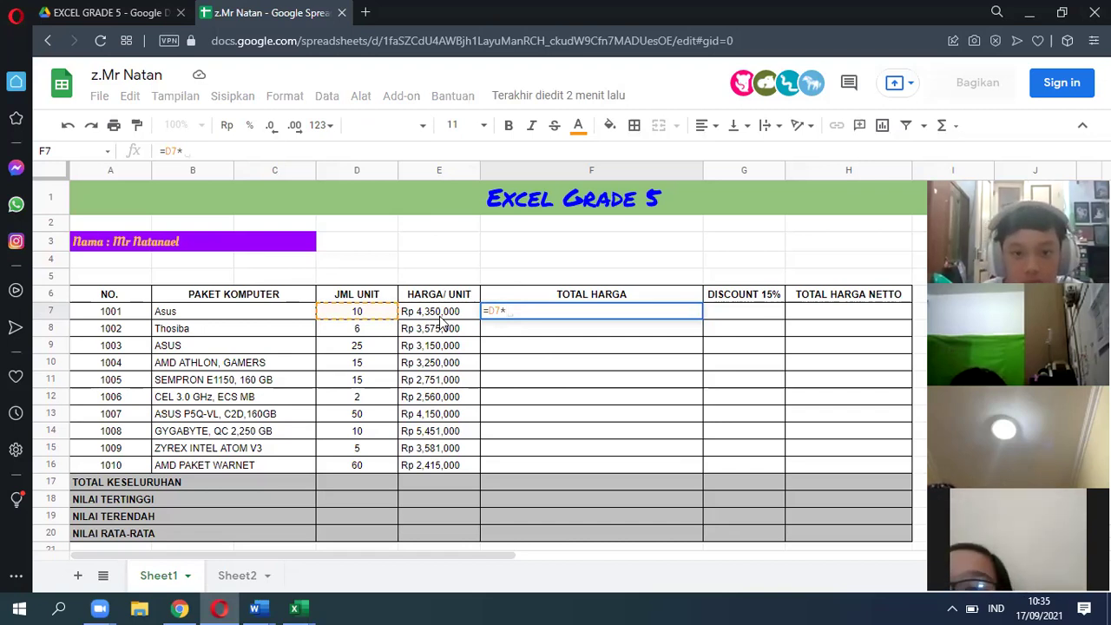
type("e7")
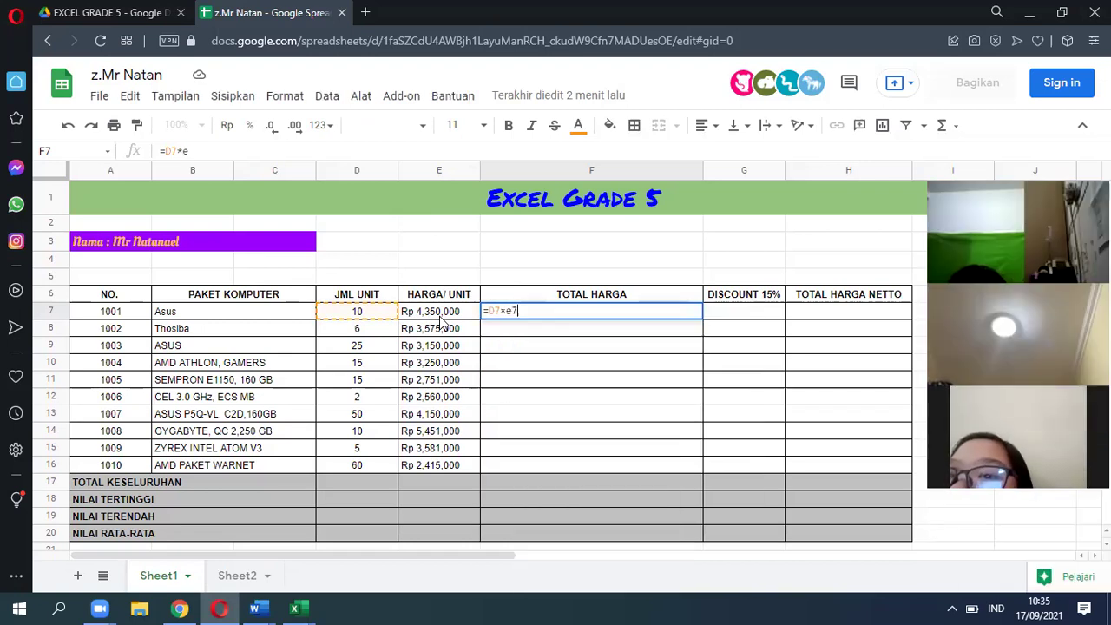
key("Return")
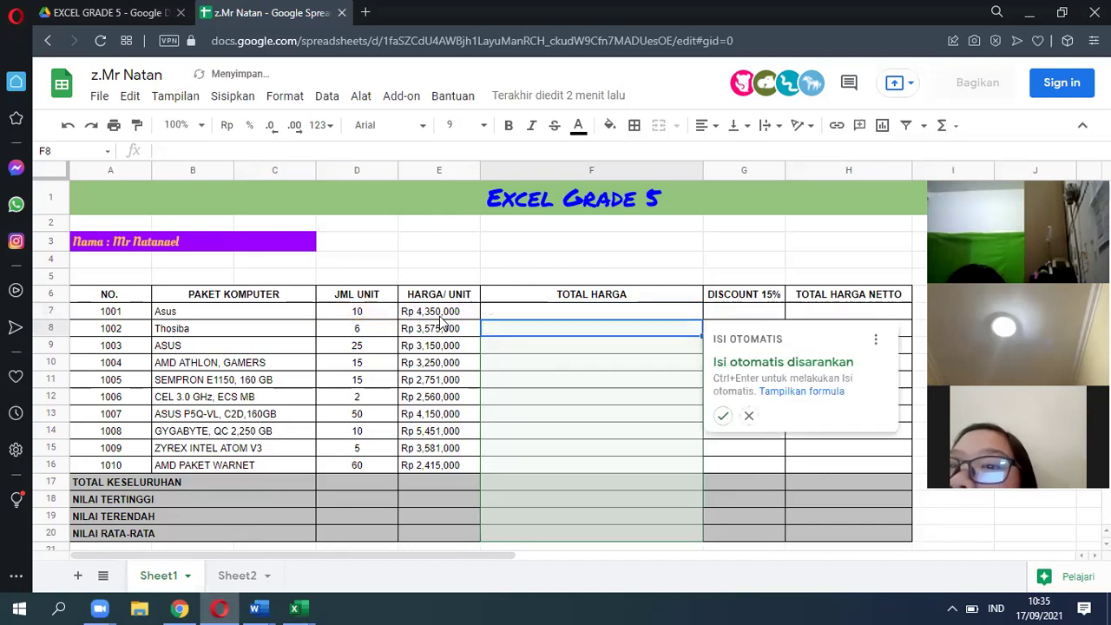
key("Up")
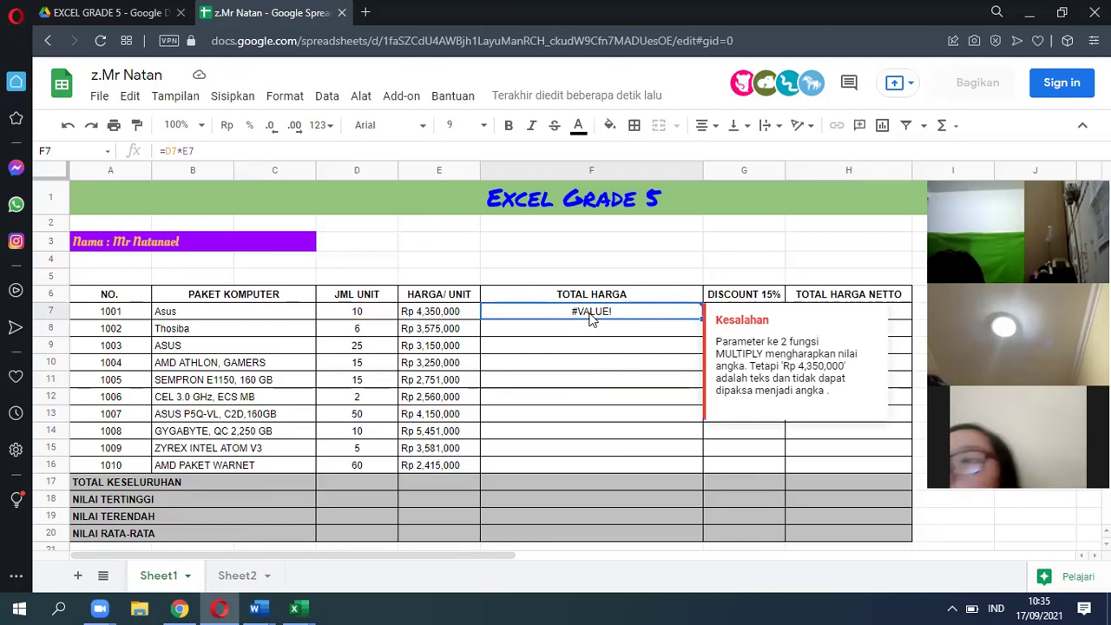
Convert E7's price to a plain number by removing the Rp prefix and commas.
left_click(426, 318)
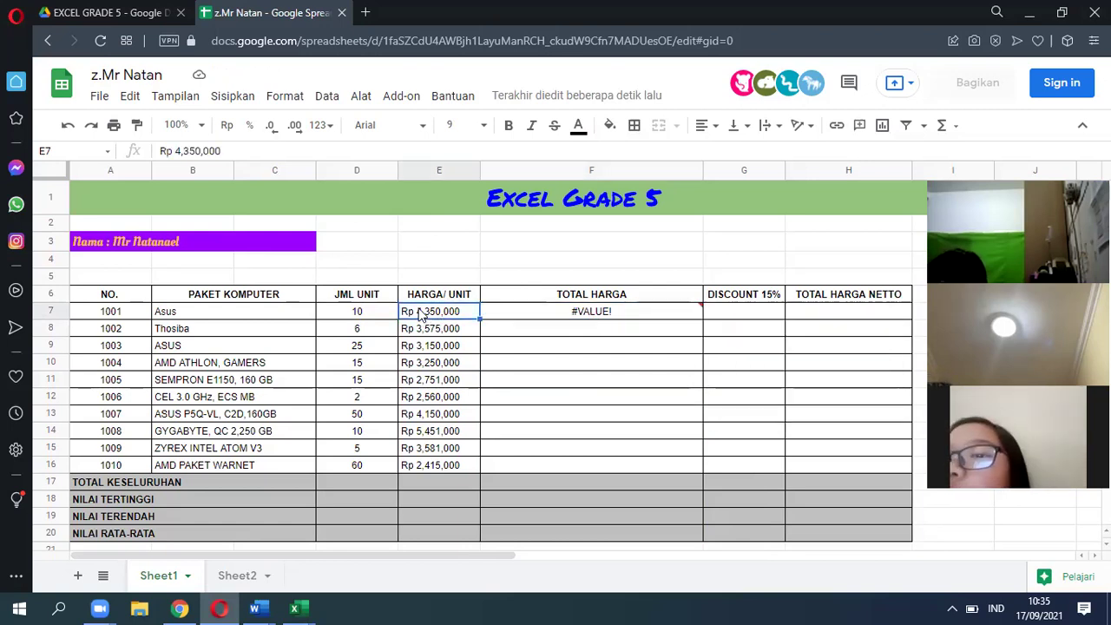
double_click(420, 314)
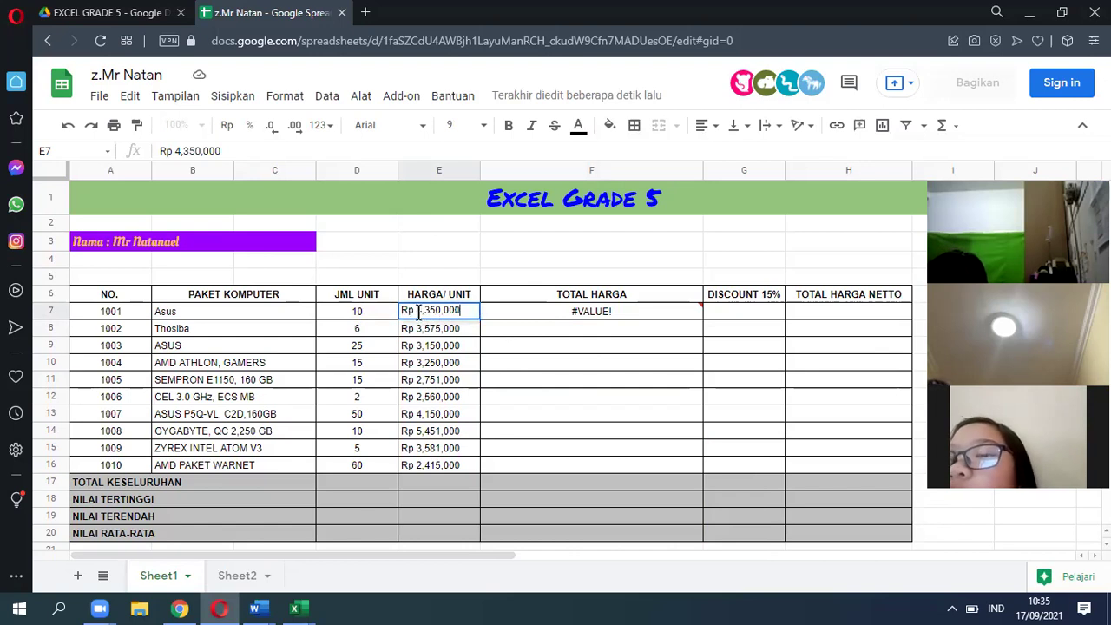
key("Home")
key("Delete")
key("Delete")
key("Delete")
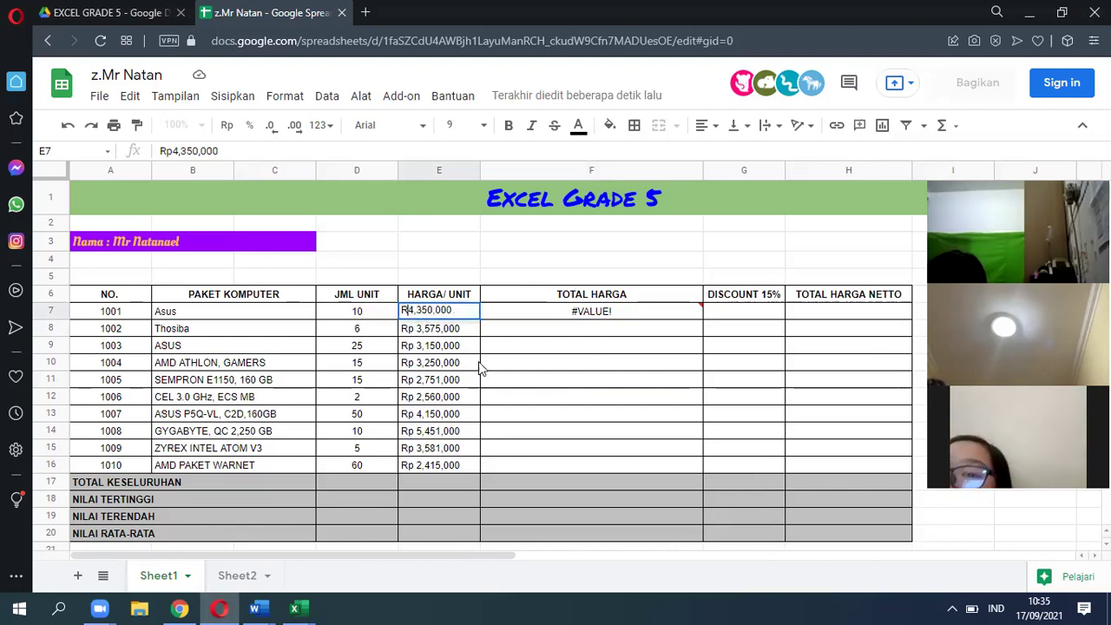
left_click(503, 350)
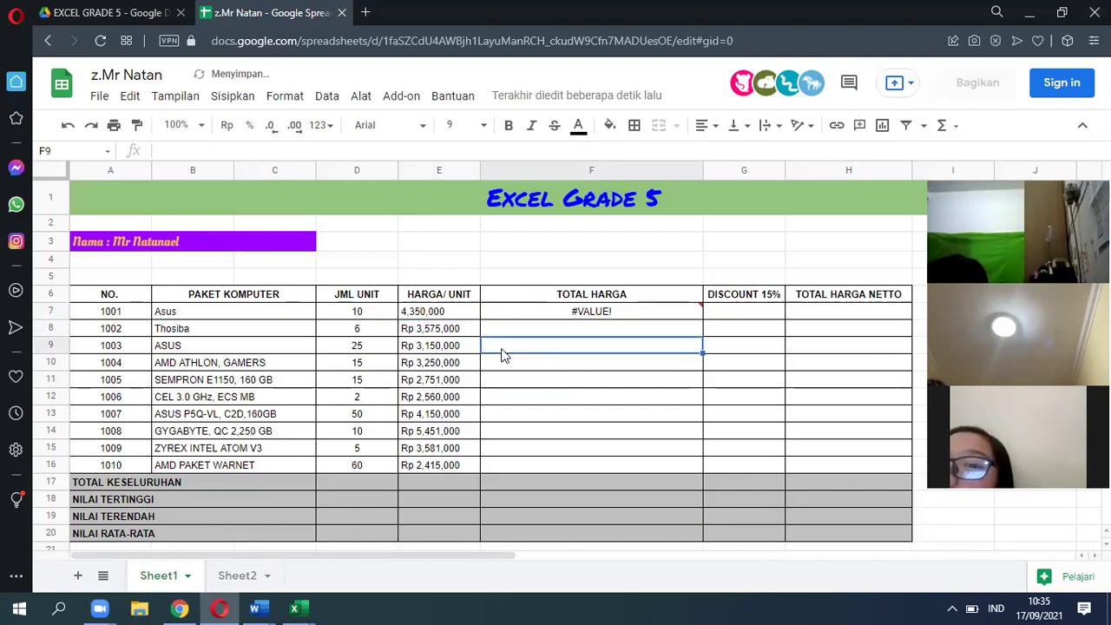
double_click(431, 316)
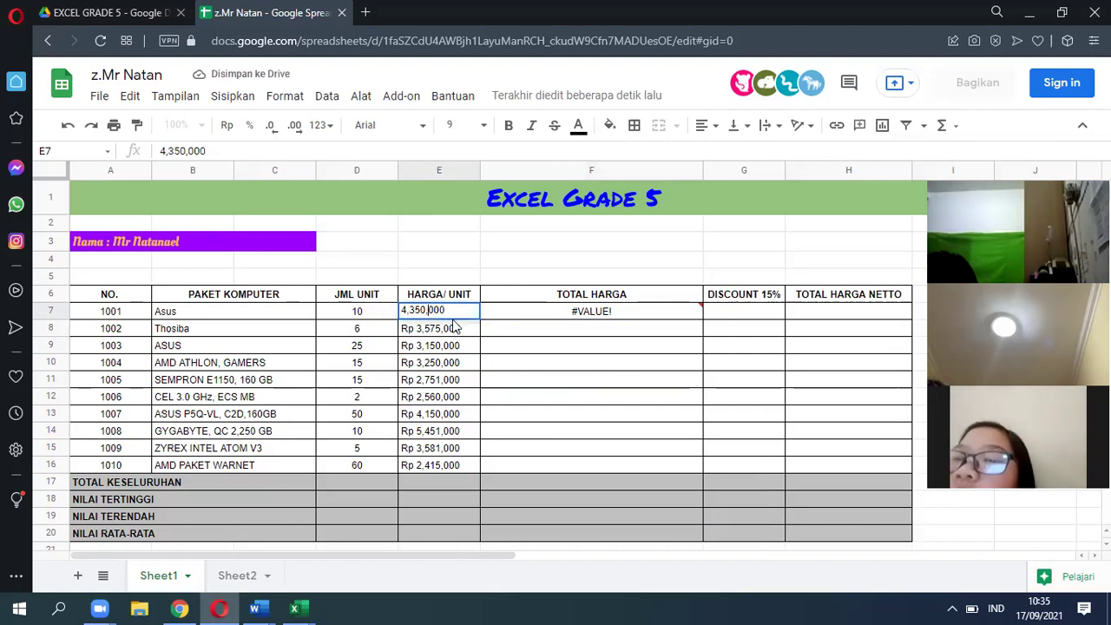
key("BackSpace")
key("Left")
key("Left")
key("Left")
key("BackSpace")
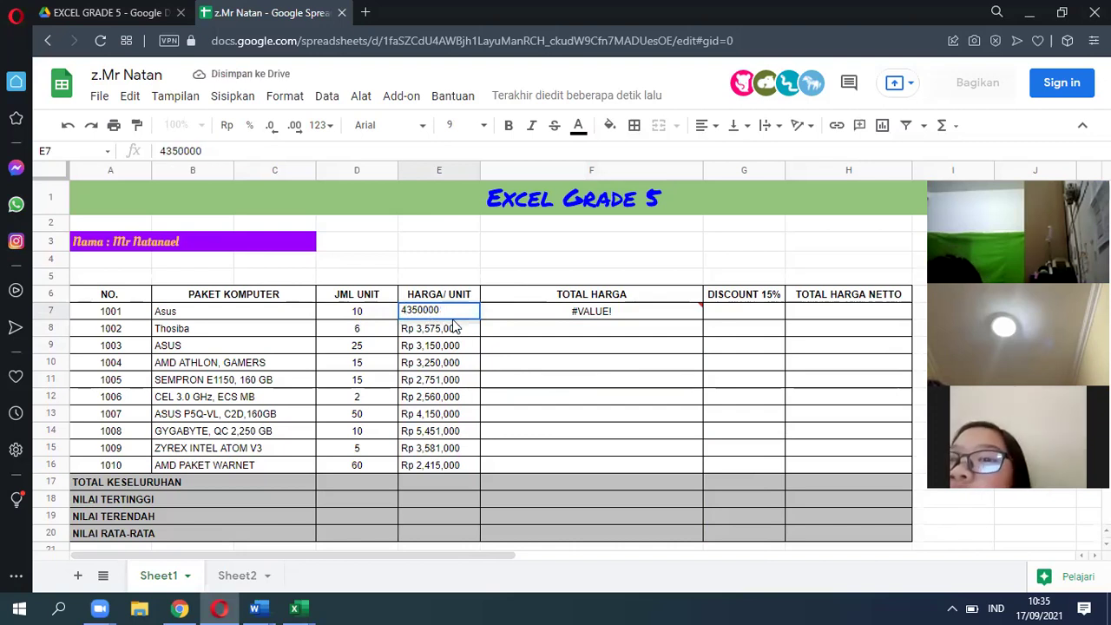
key("Return")
left_click(461, 318)
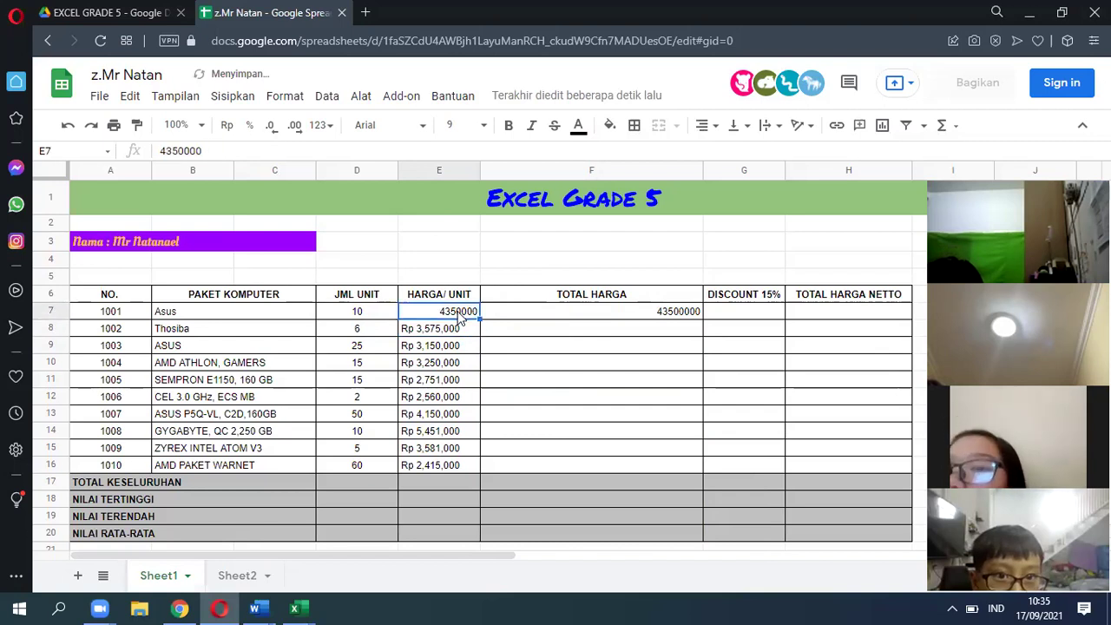
Strip the Rp prefix and comma separators from the E8 and E9 prices.
left_click(452, 330)
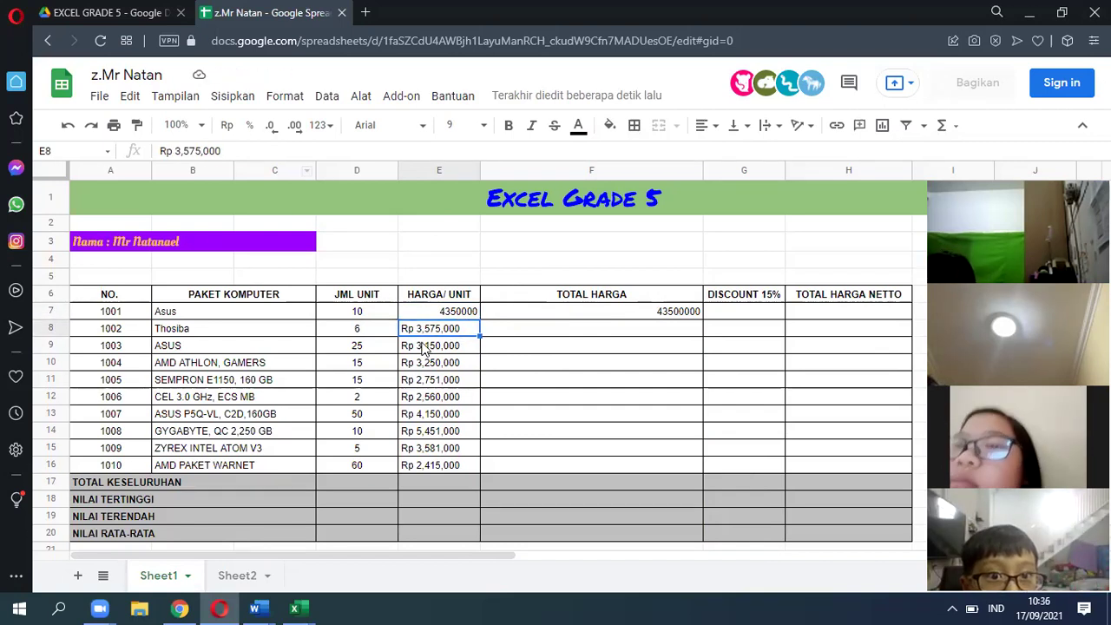
double_click(424, 331)
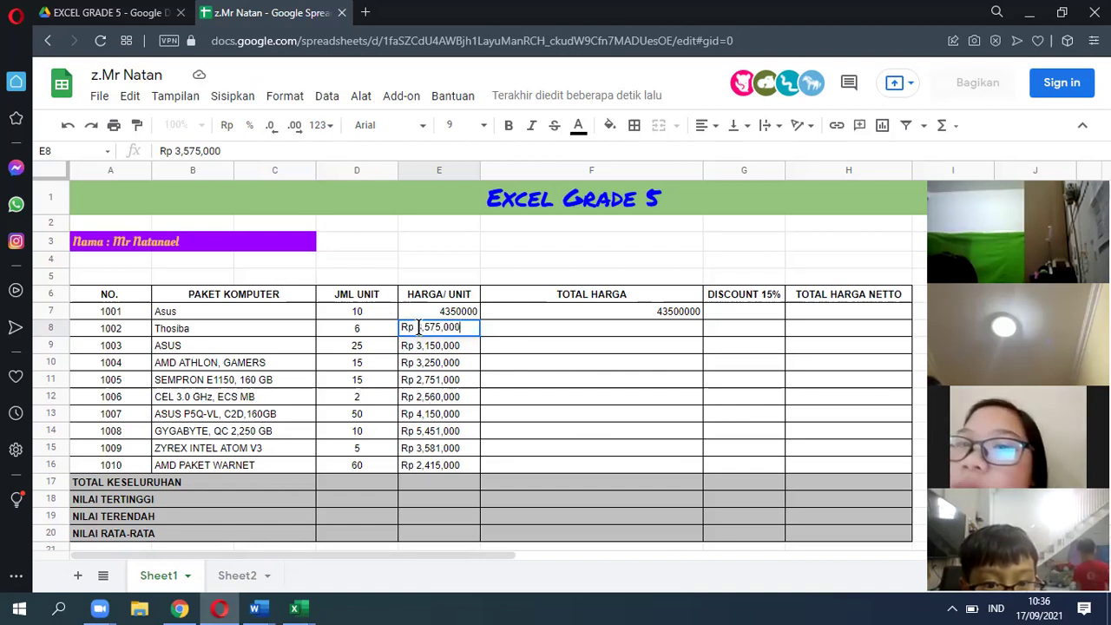
key("BackSpace")
key("BackSpace")
key("BackSpace")
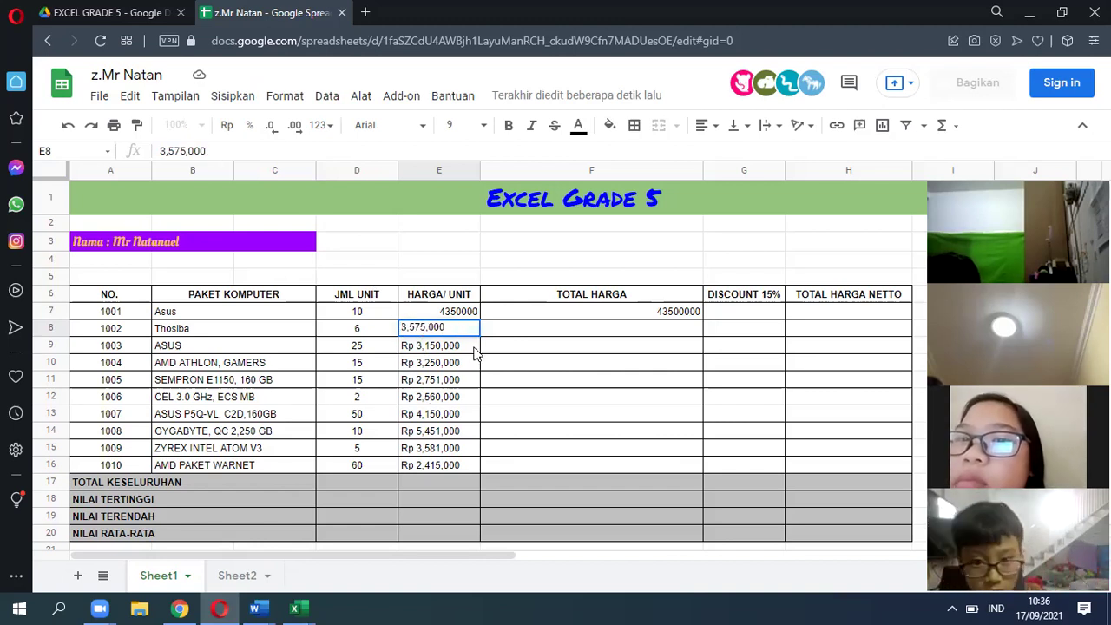
key("BackSpace")
key("Right")
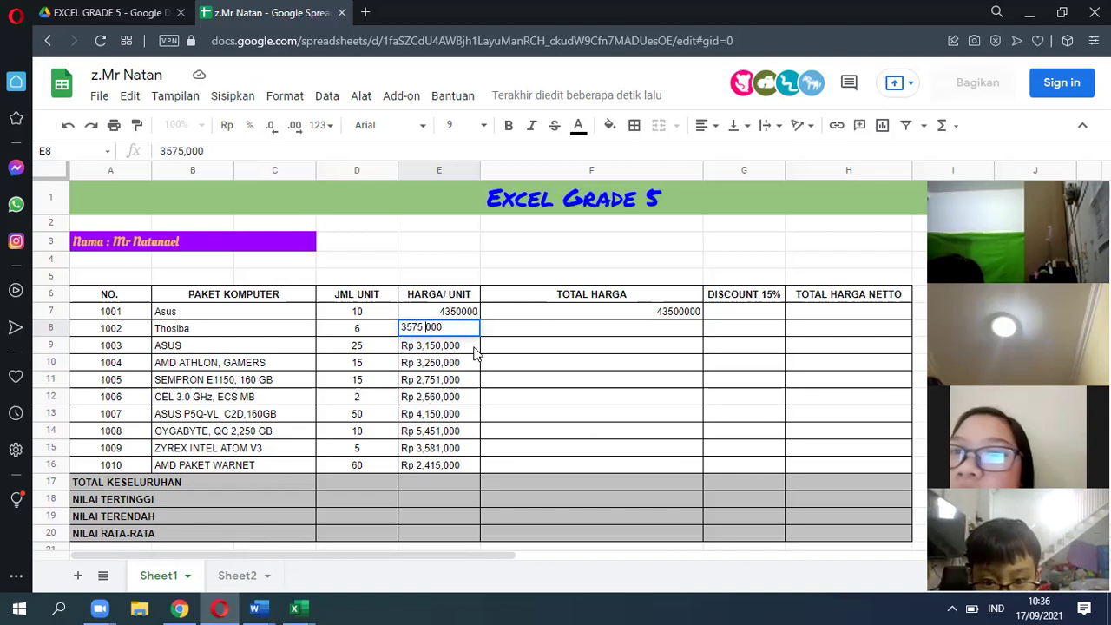
left_click(560, 350)
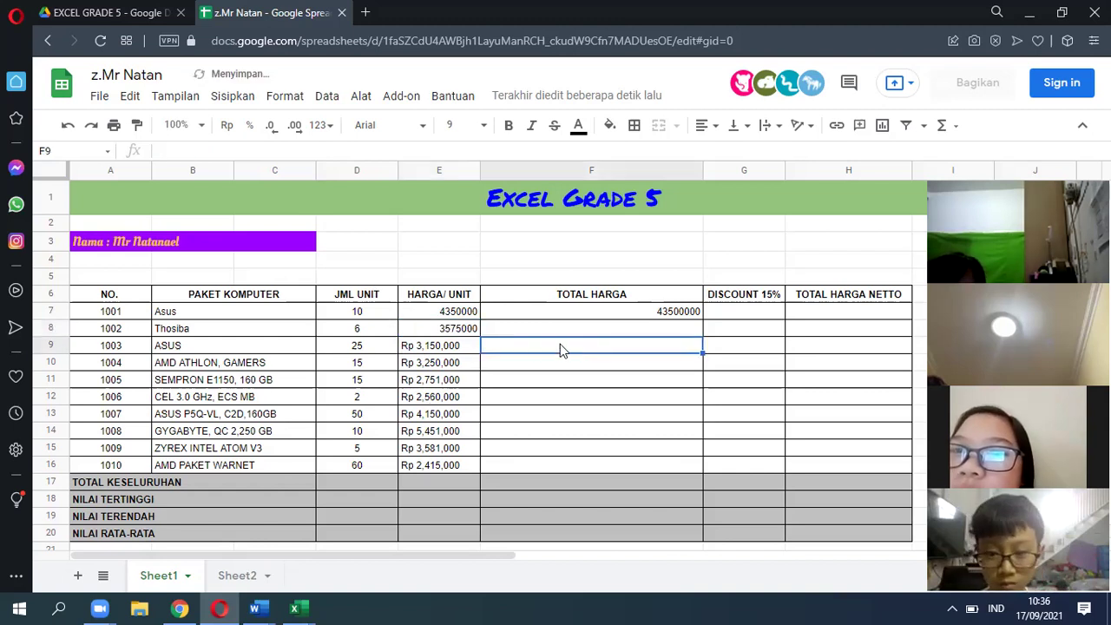
double_click(445, 351)
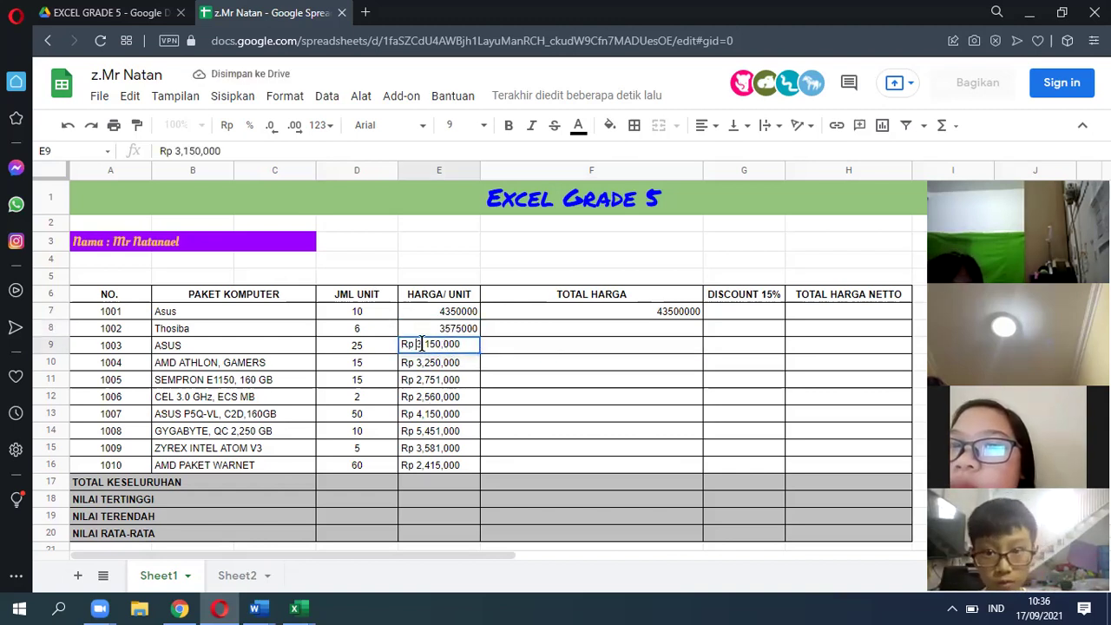
key("BackSpace")
key("BackSpace")
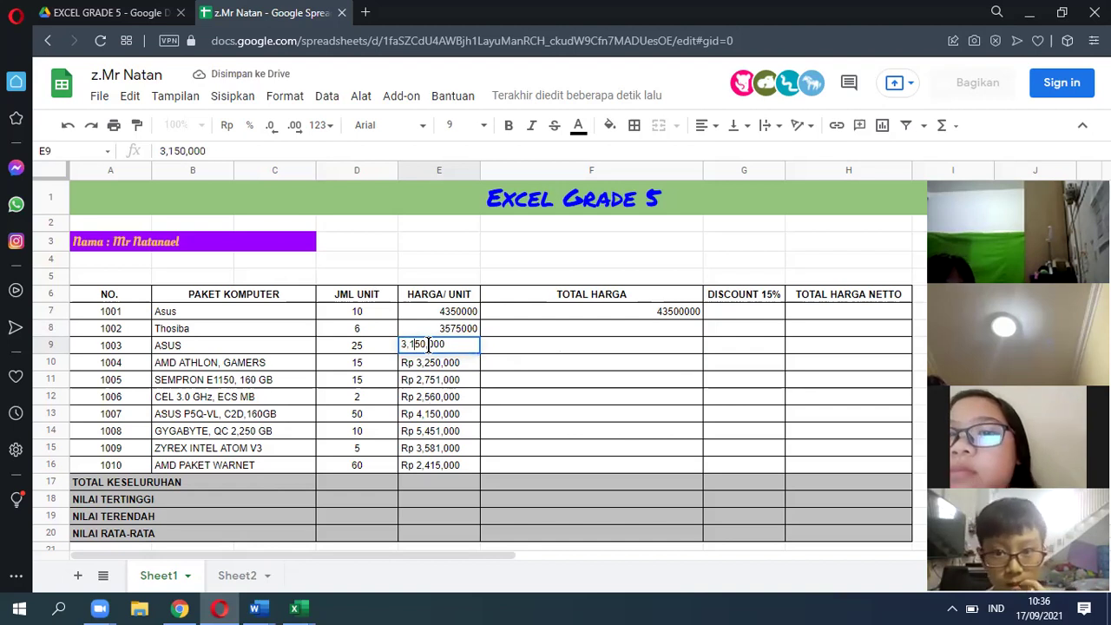
key("BackSpace")
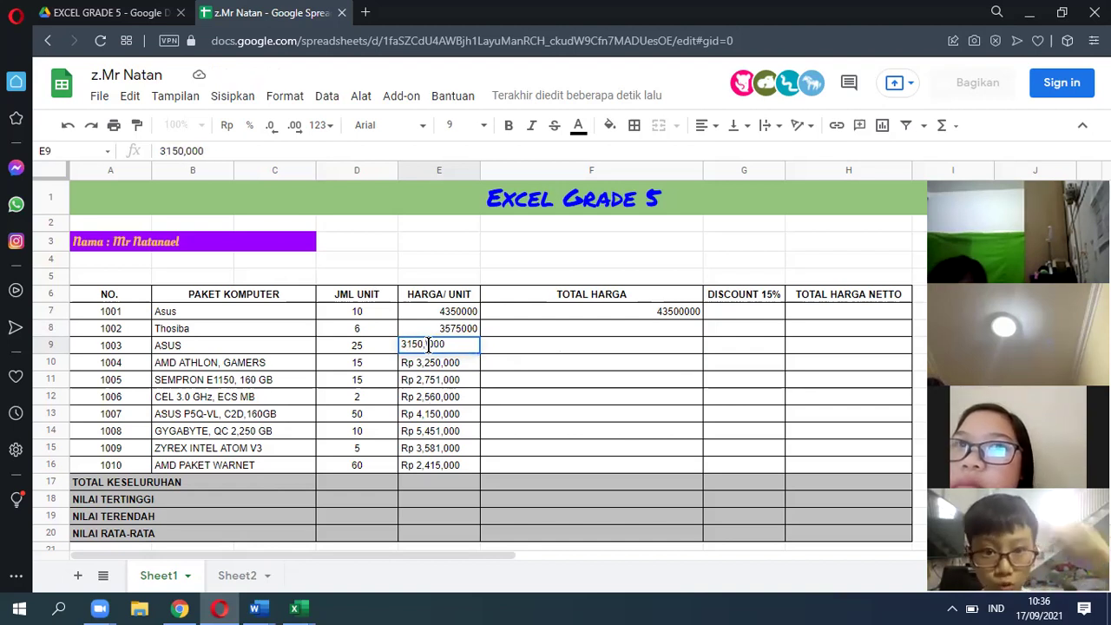
key("BackSpace")
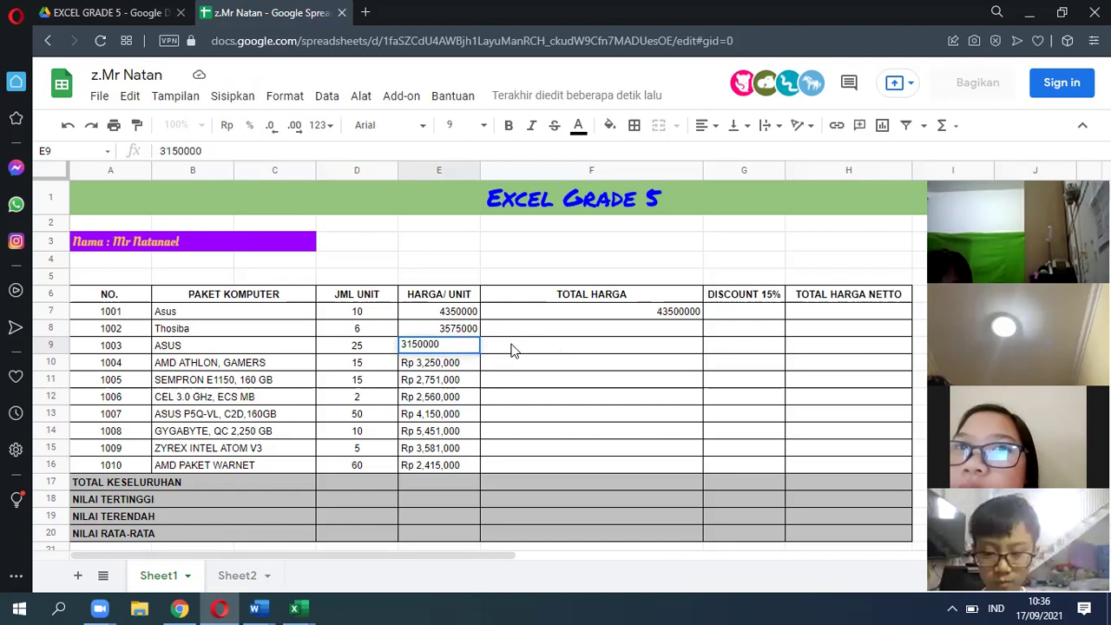
left_click(513, 347)
left_click(511, 334)
Turn E10's price into a plain number and check the F7 Total Harga result.
left_click(417, 362)
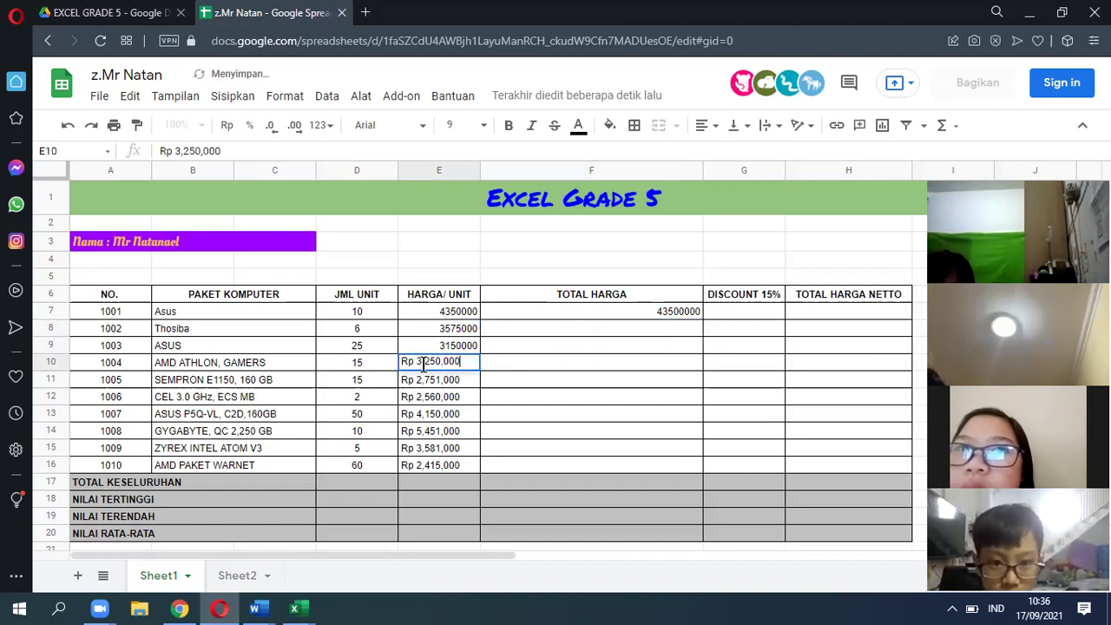
key("BackSpace")
key("BackSpace")
key("BackSpace")
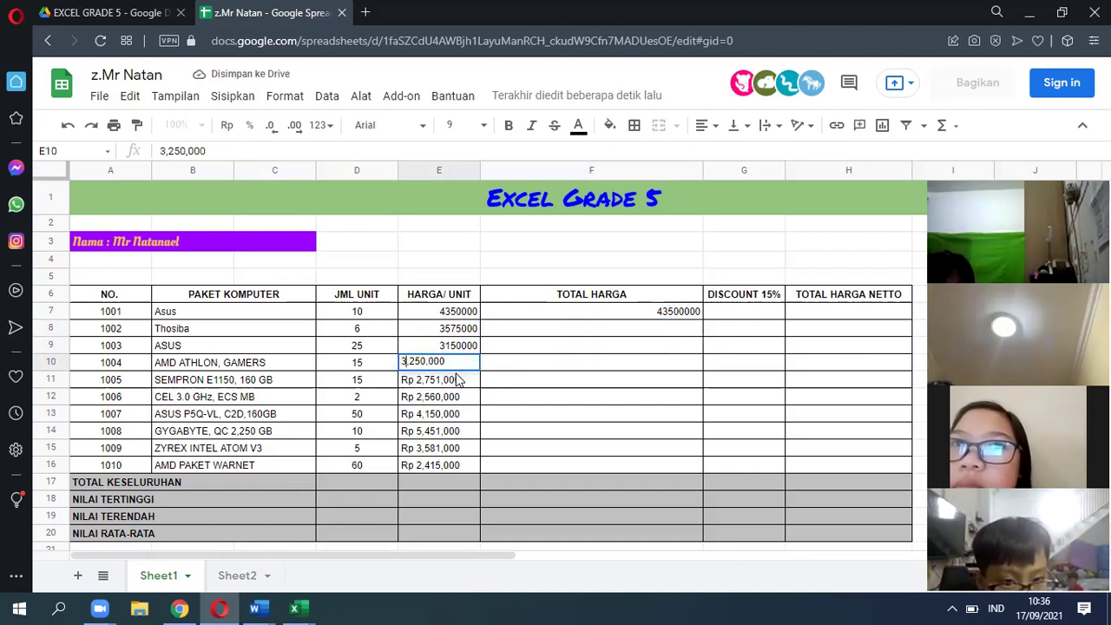
key("BackSpace")
key("Right")
key("Right")
key("Right")
key("BackSpace")
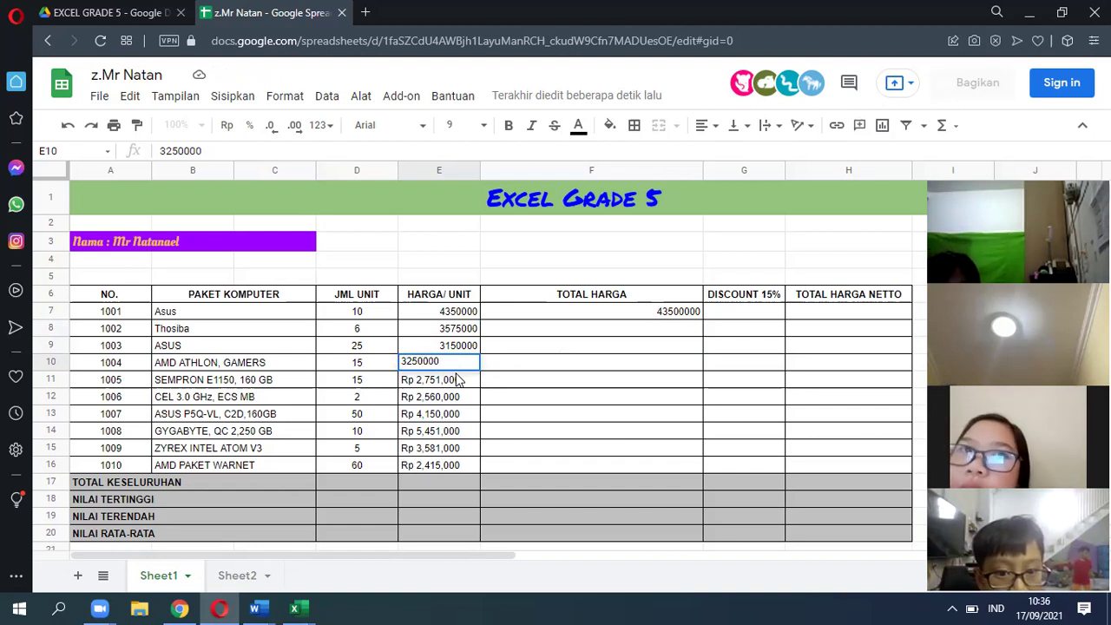
left_click(534, 350)
left_click(566, 421)
left_click(661, 314)
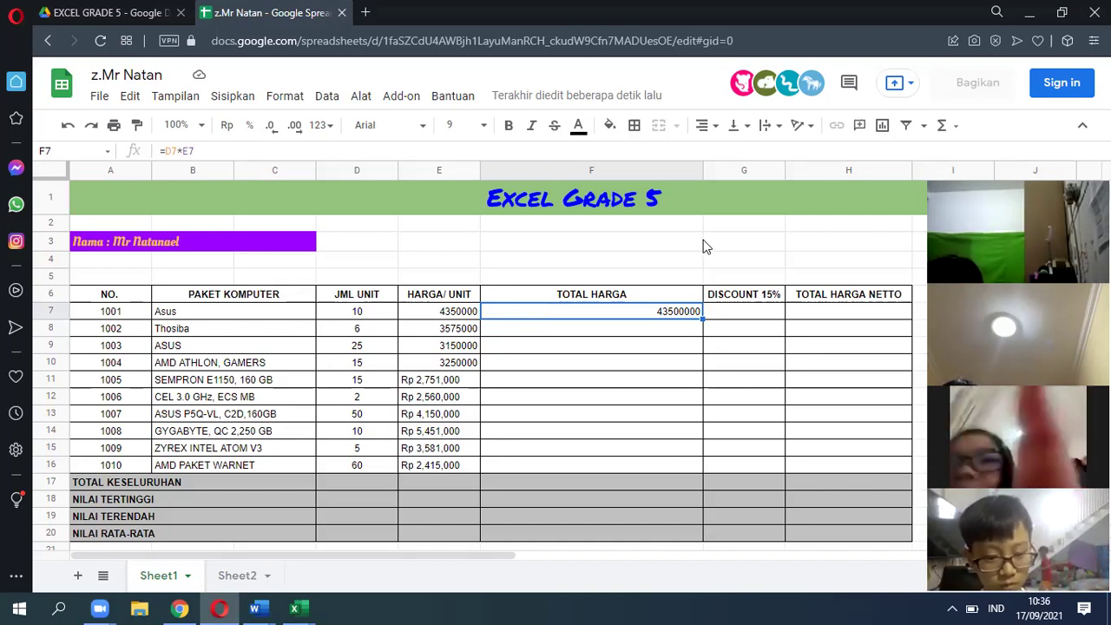
Change E11 to plain 2751000, then recheck E7 and the F7 total of 43500000.
left_click(439, 383)
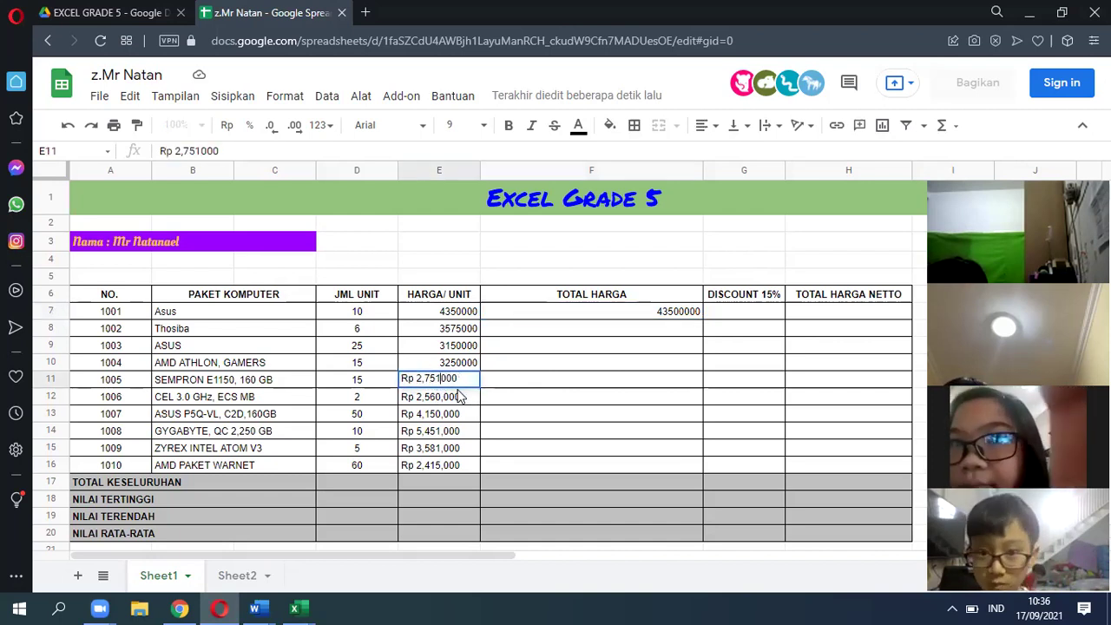
key("BackSpace")
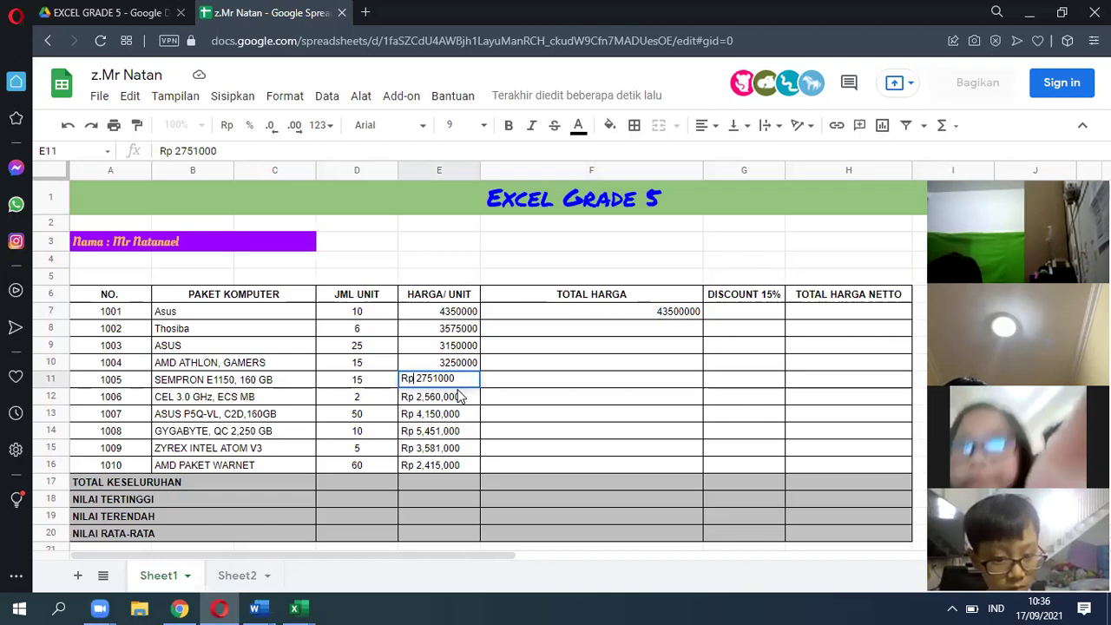
key("Delete")
key("BackSpace")
key("BackSpace")
left_click(560, 419)
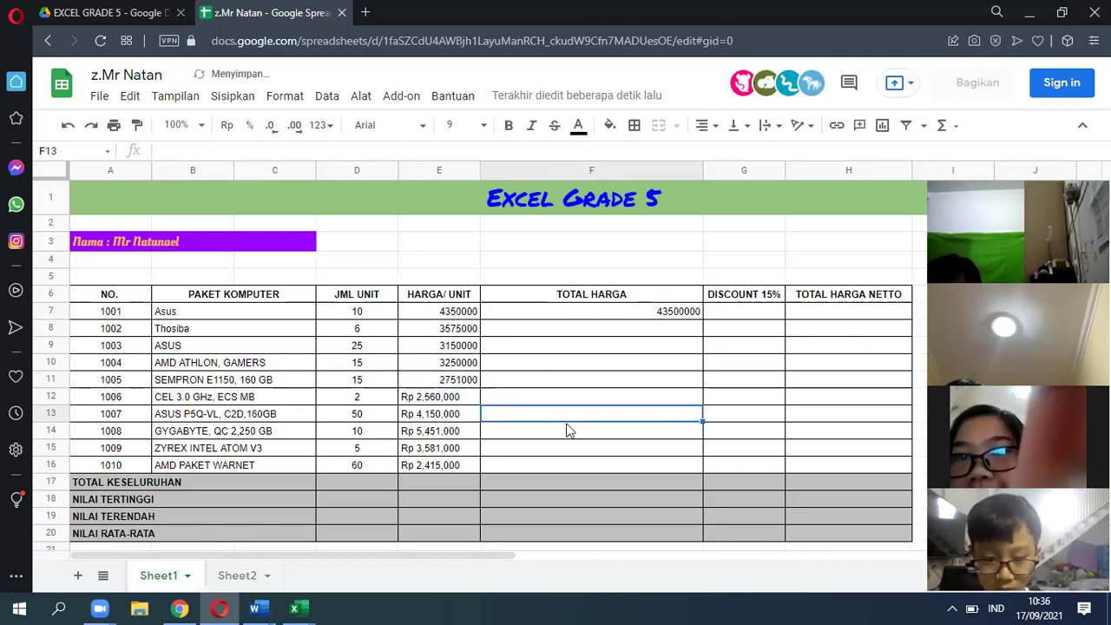
left_click(513, 361)
left_click(457, 315)
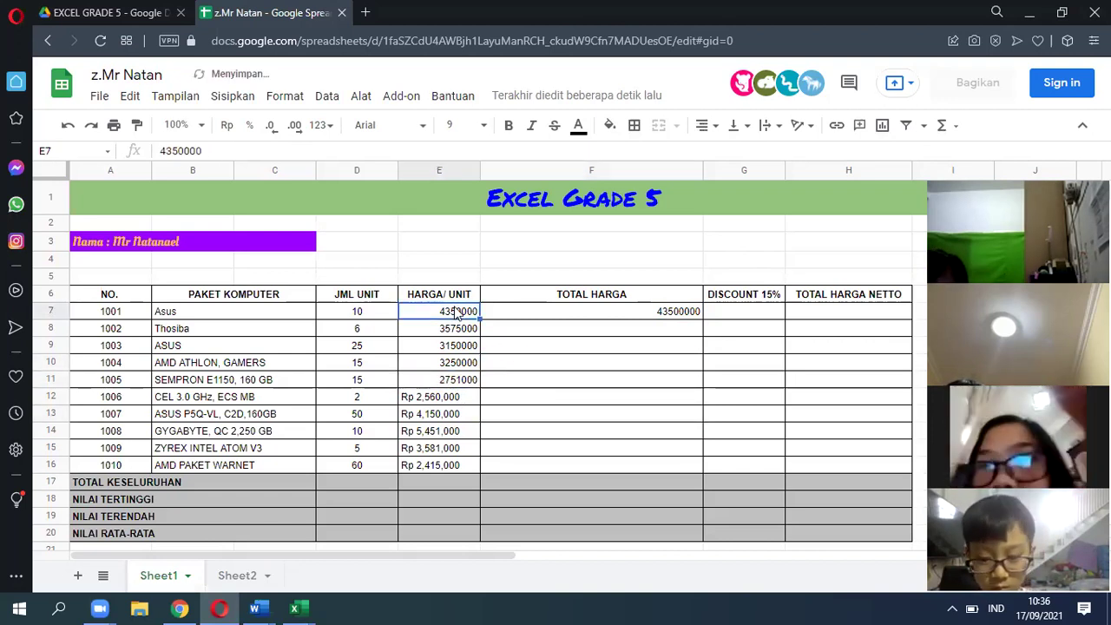
left_click(616, 319)
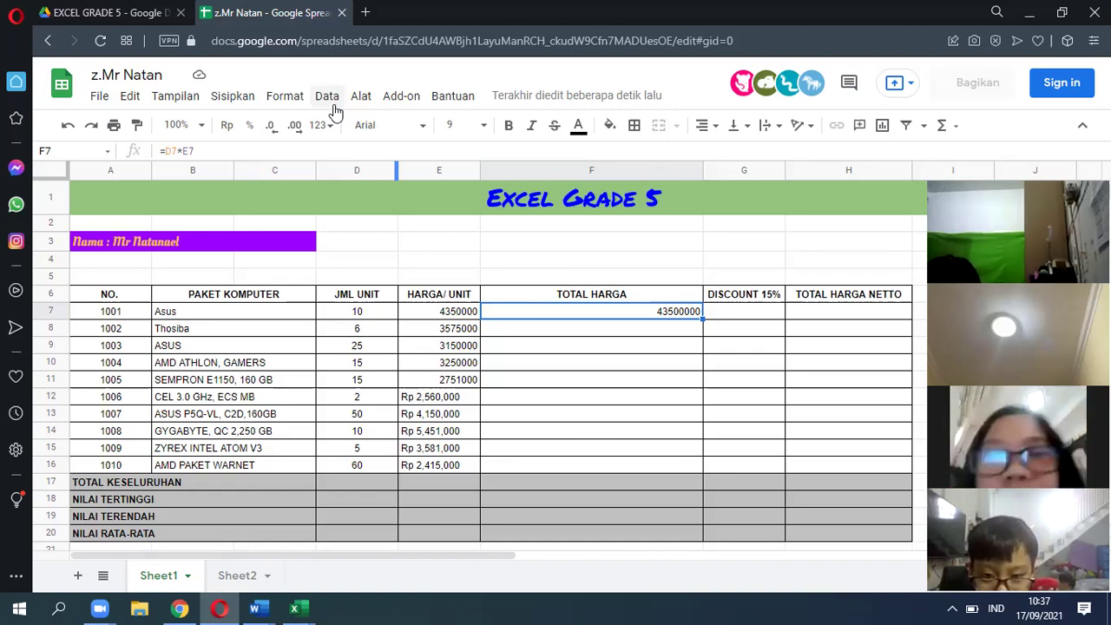
left_click(587, 365)
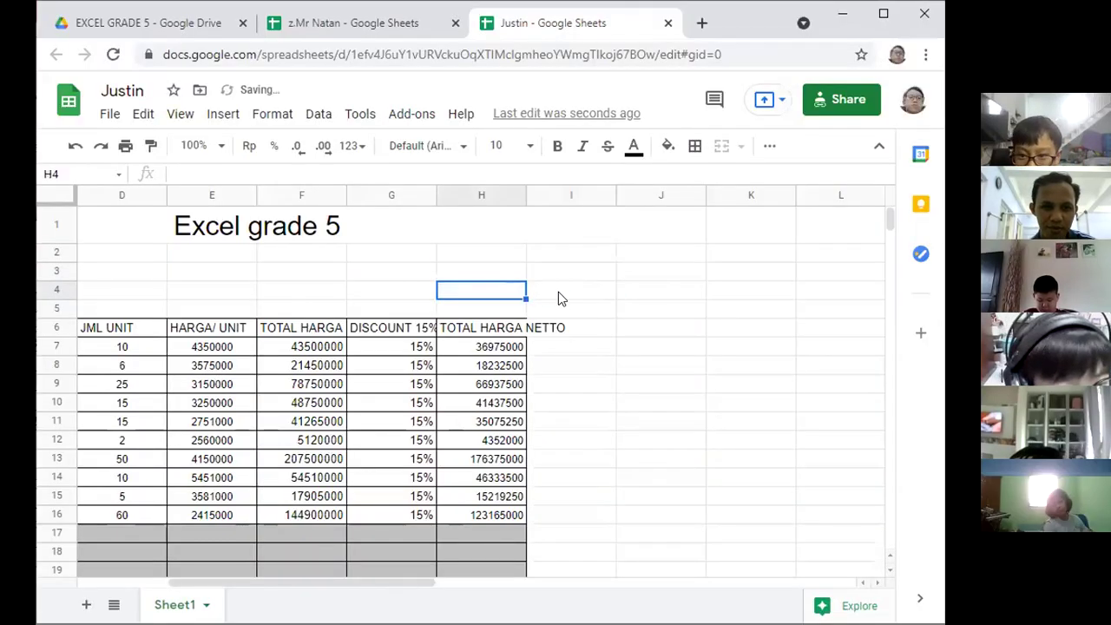
left_click(566, 311)
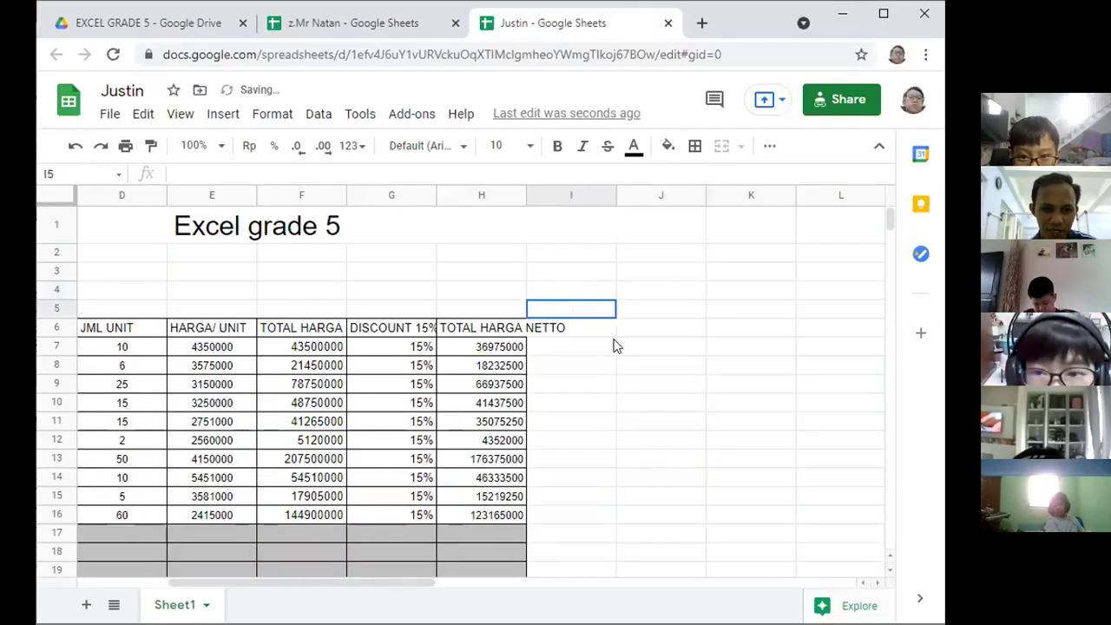
left_click(582, 365)
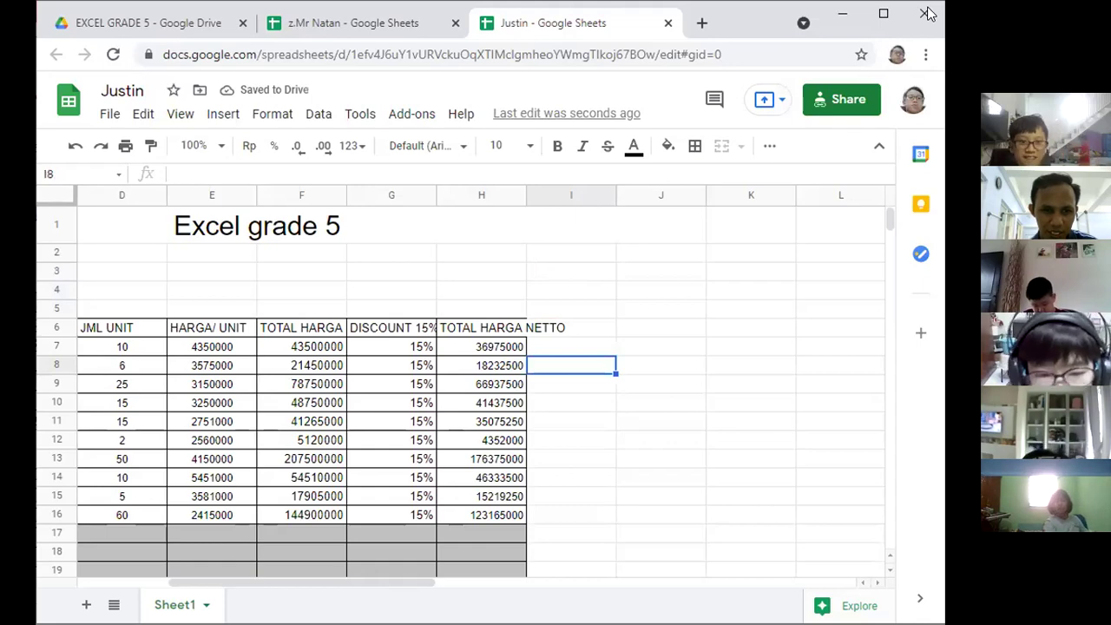
left_click(926, 13)
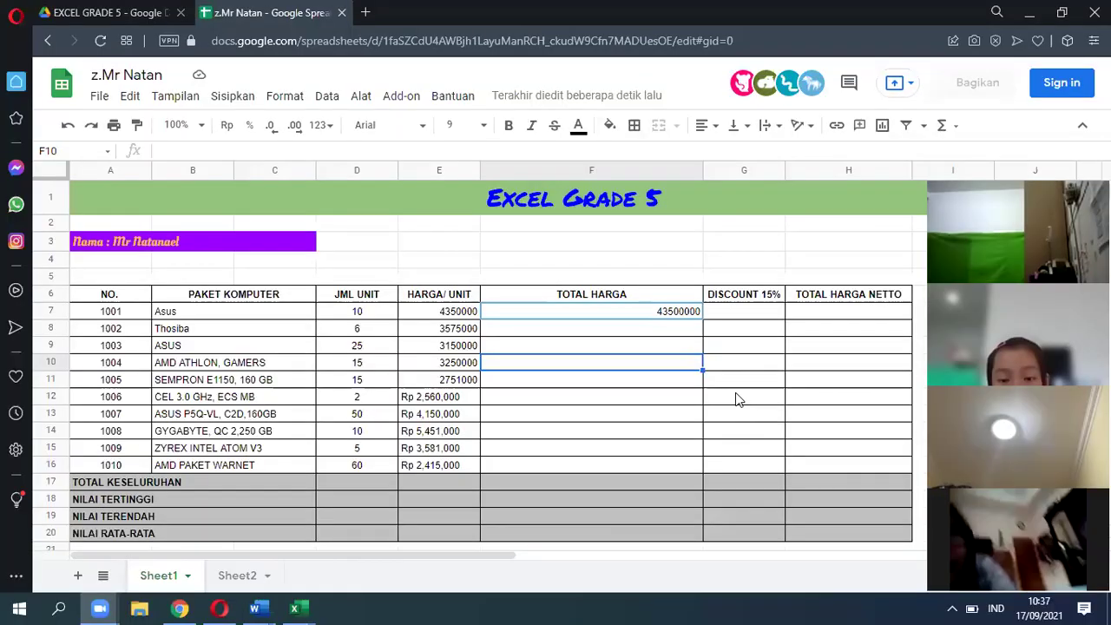
Enter the discount formula =f6*15% in G7, which returns #VALUE!
left_click(742, 313)
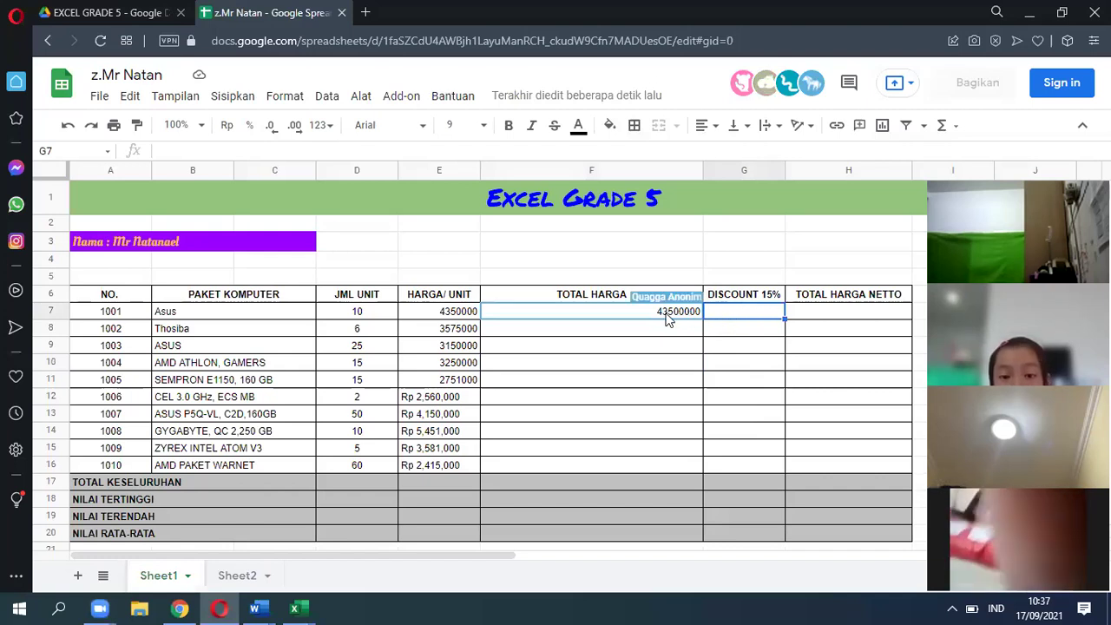
key("Left")
left_click(759, 300)
left_click(757, 315)
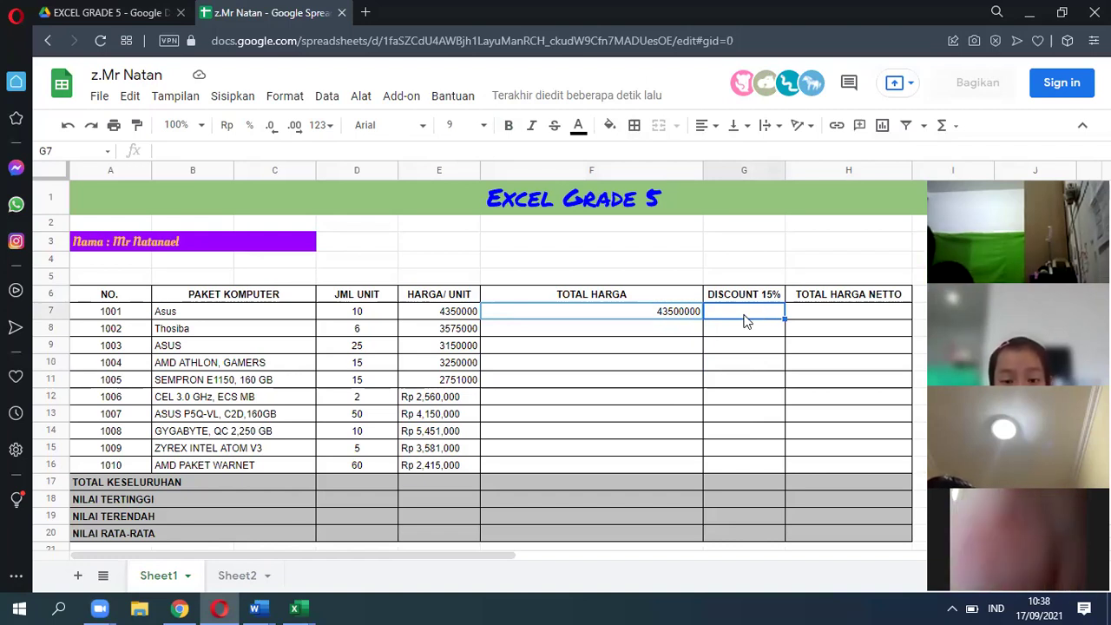
type("=")
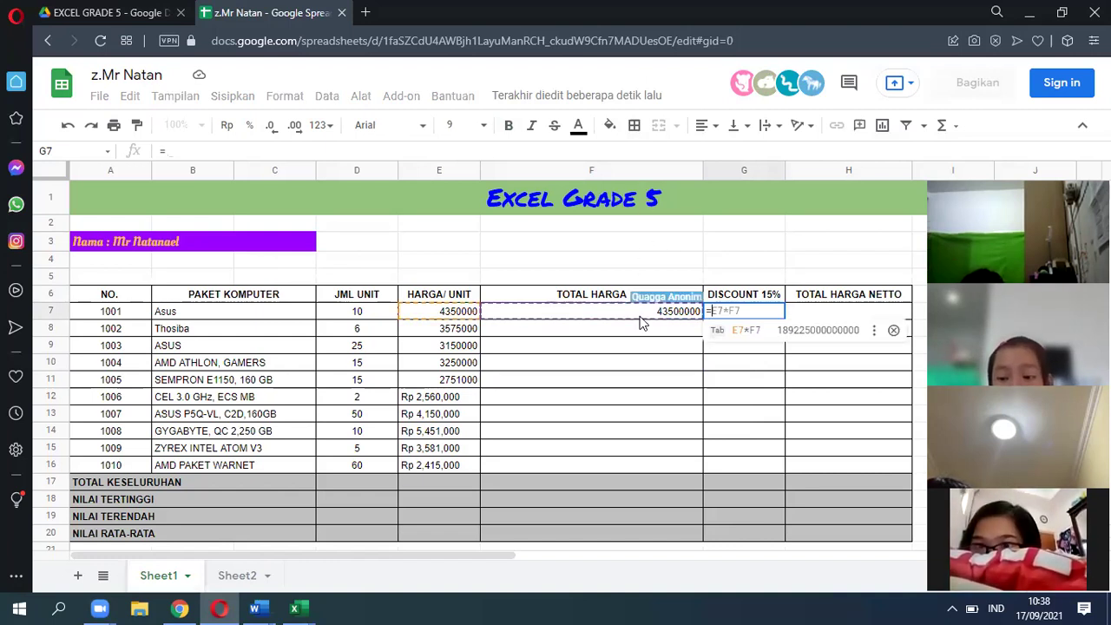
type("f6")
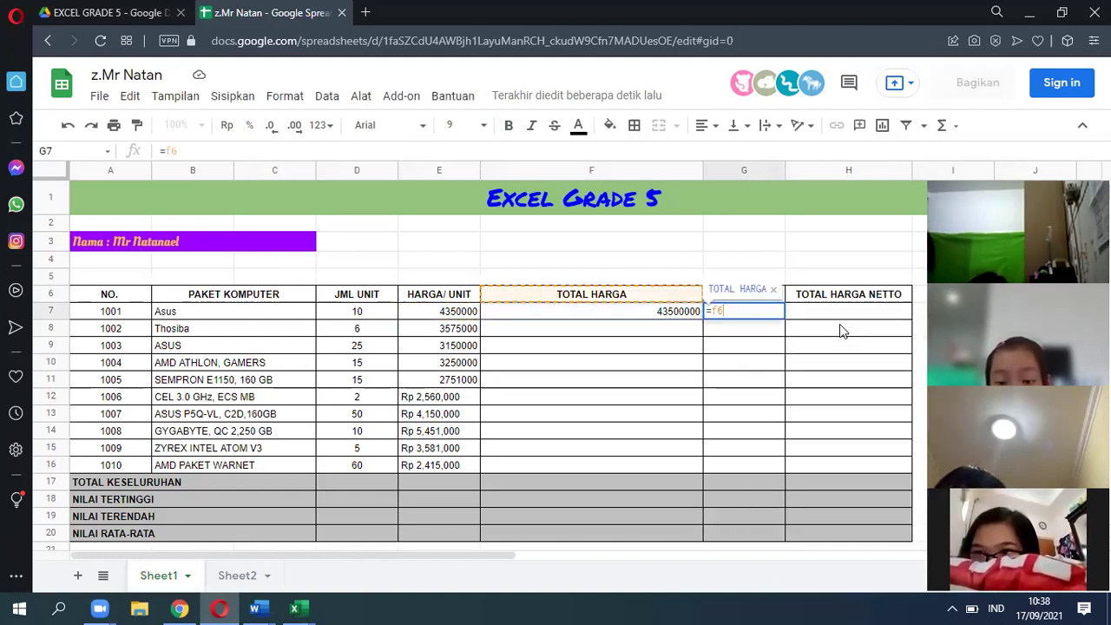
type("*")
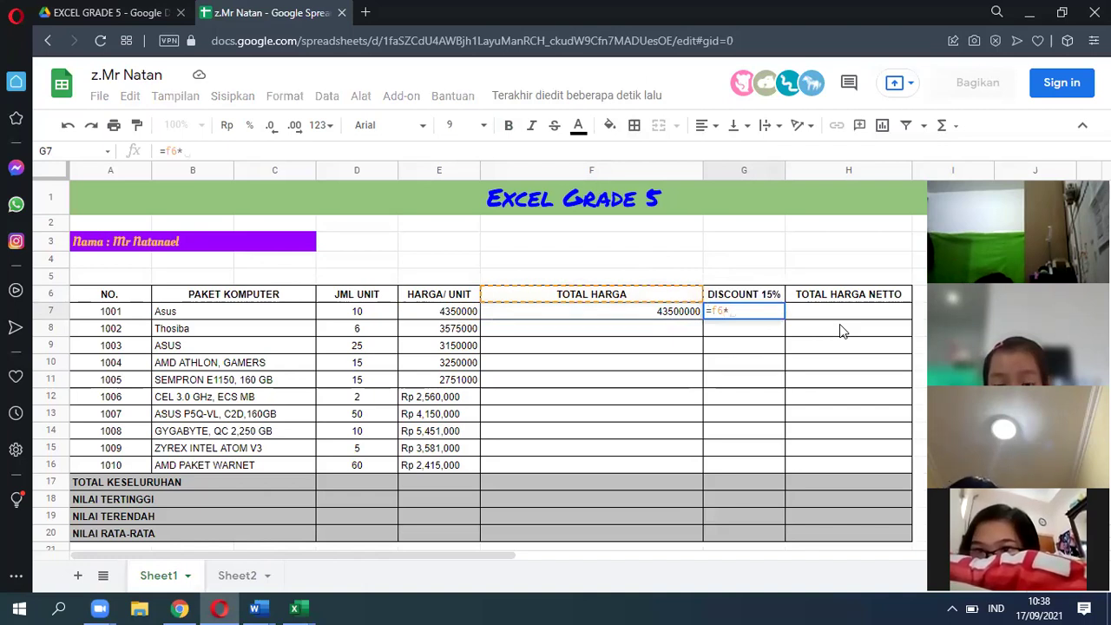
type("15")
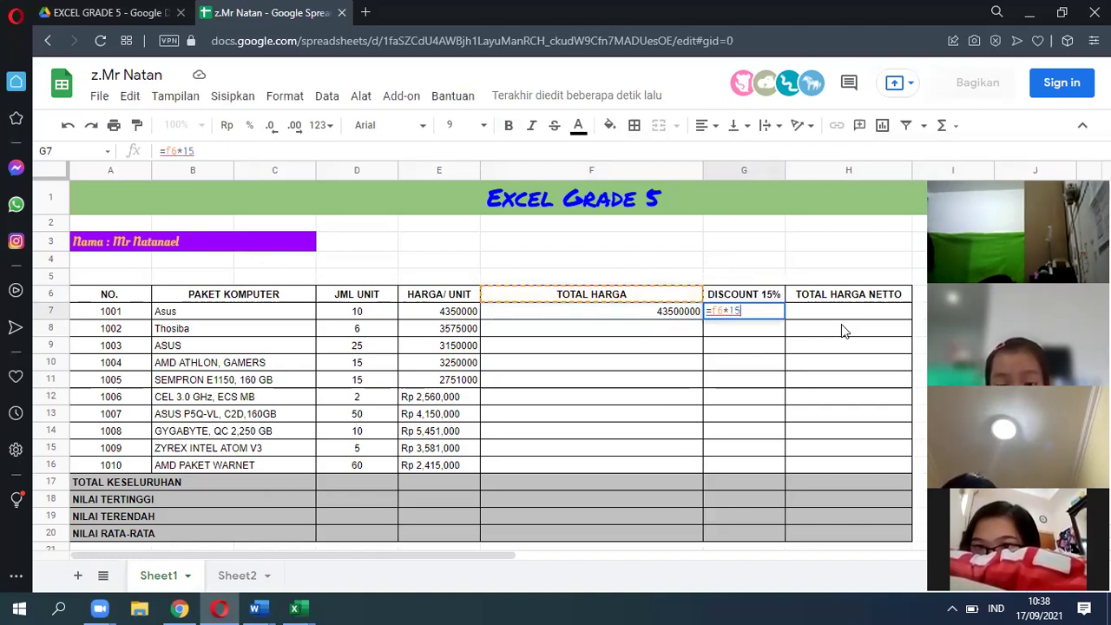
type("%")
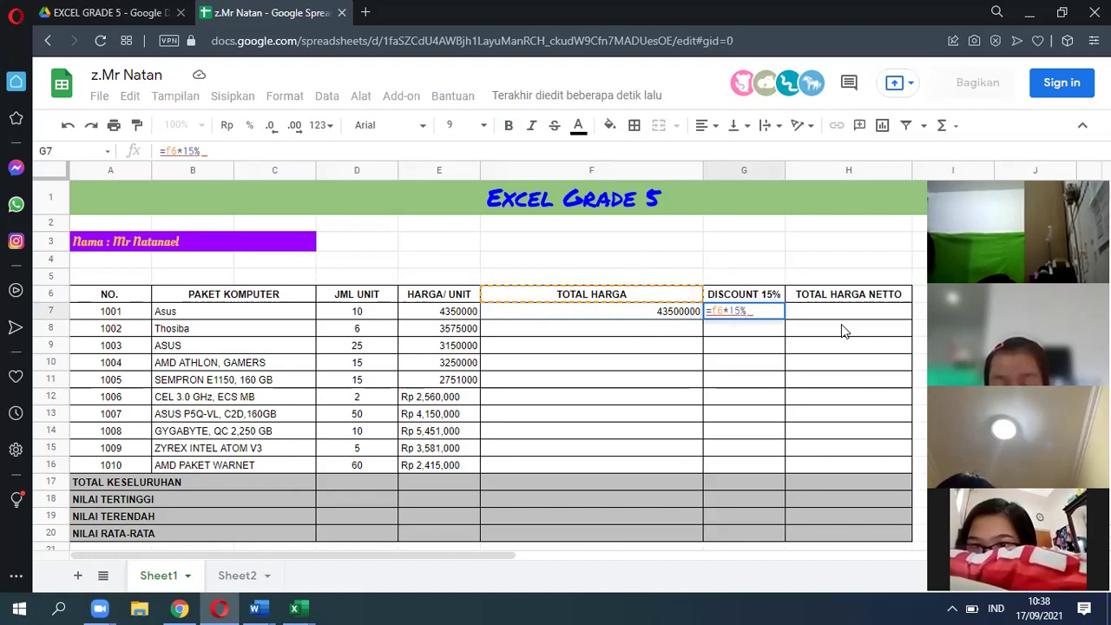
key("Return")
left_click(746, 363)
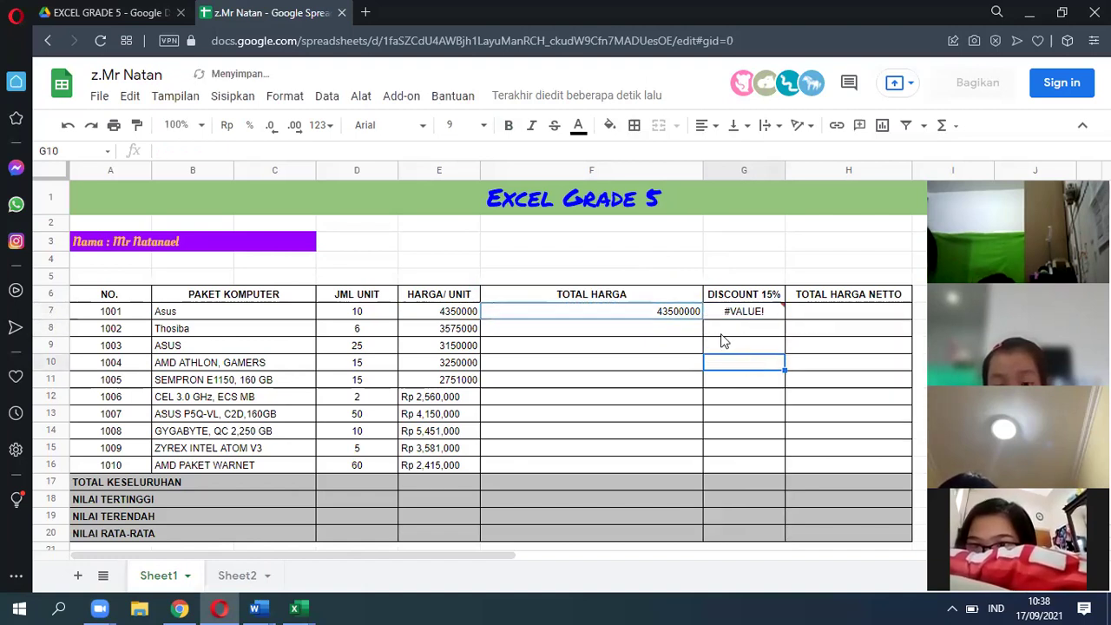
double_click(745, 313)
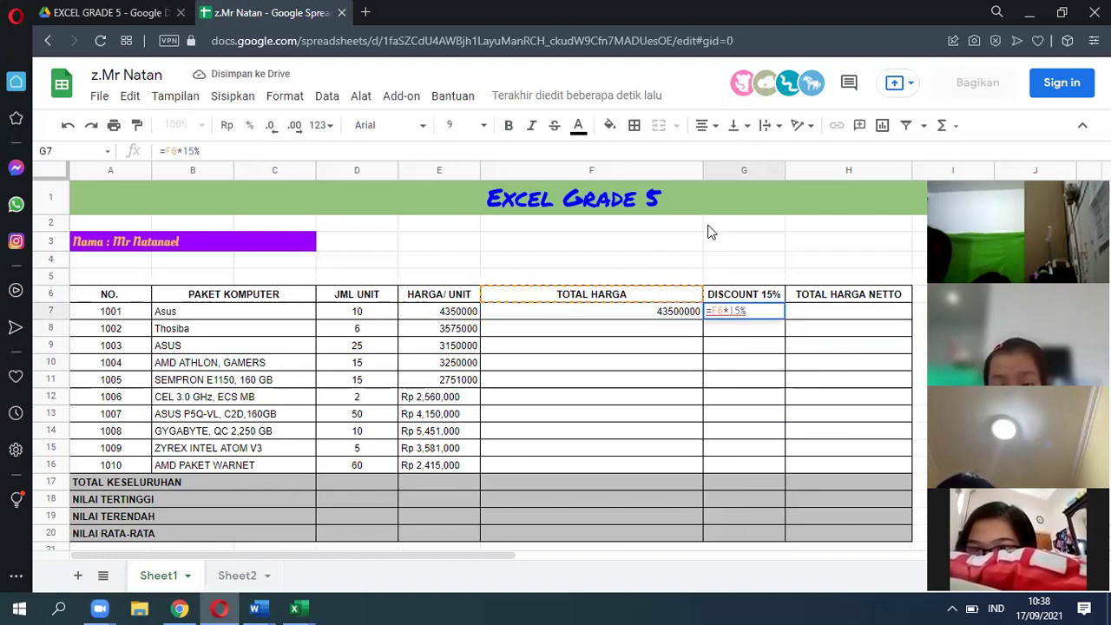
Narrow column F and correct G7 to =F7*15%, giving 6525000.
left_click_drag(704, 171, 674, 174)
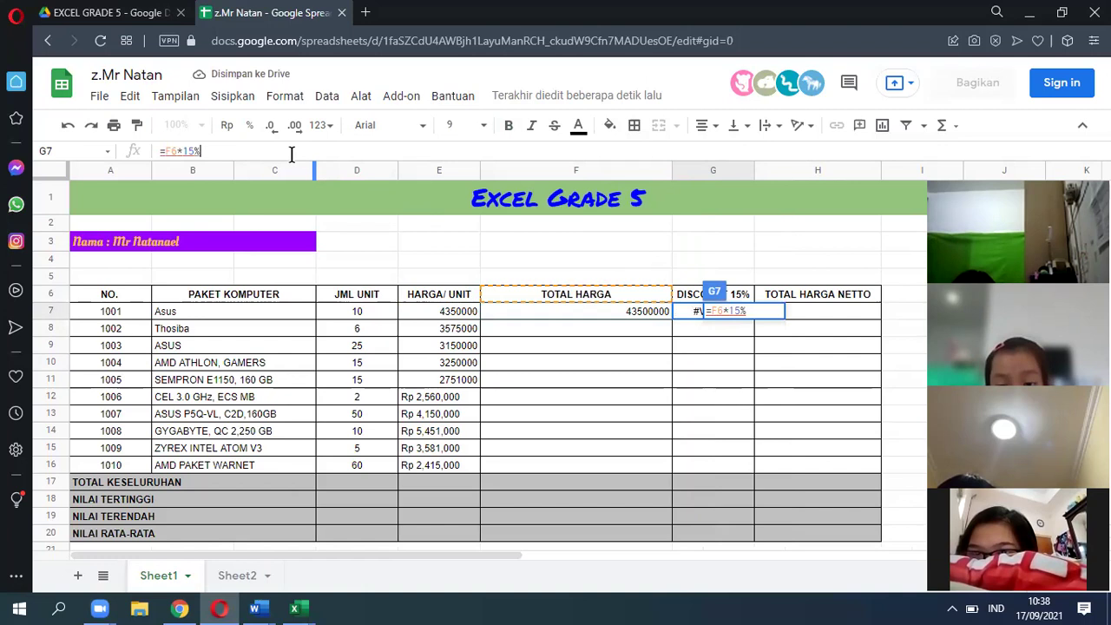
key("Return")
double_click(719, 311)
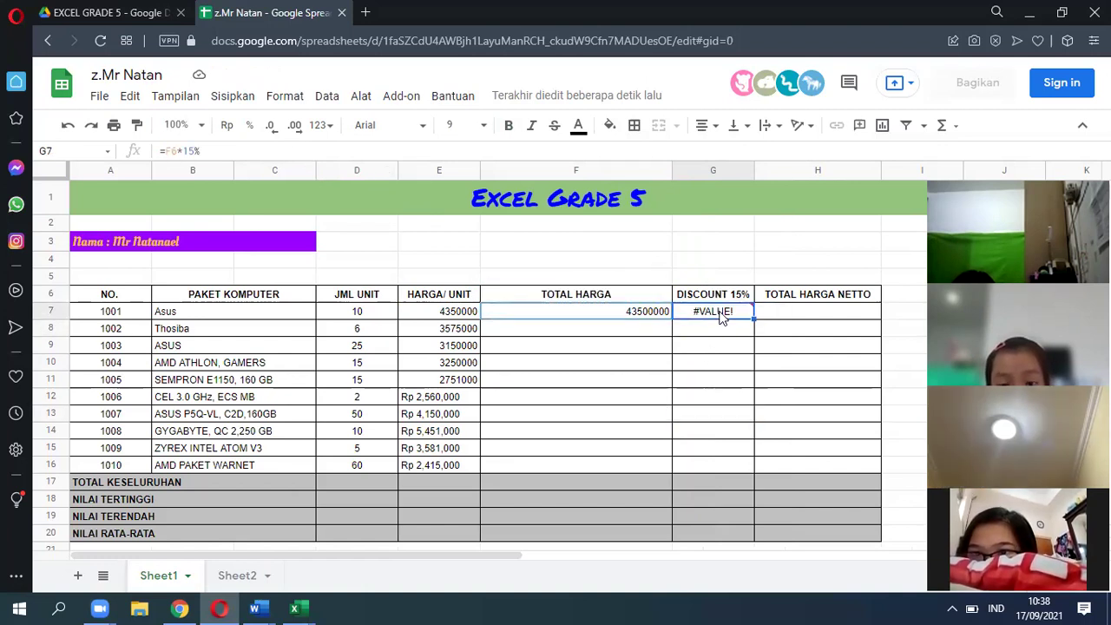
left_click(695, 310)
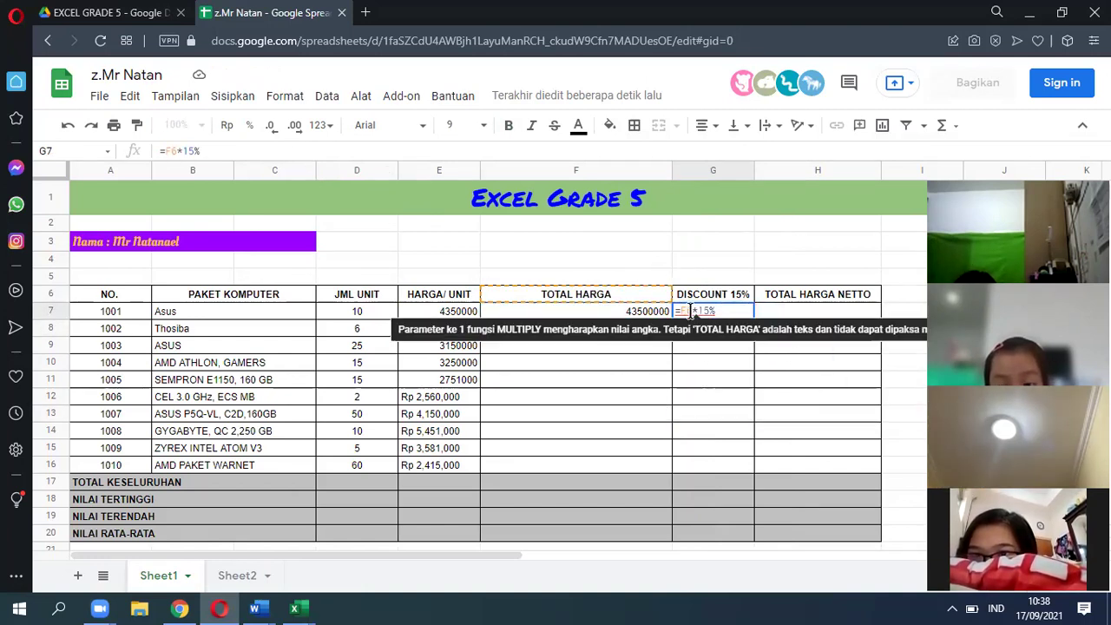
key("BackSpace")
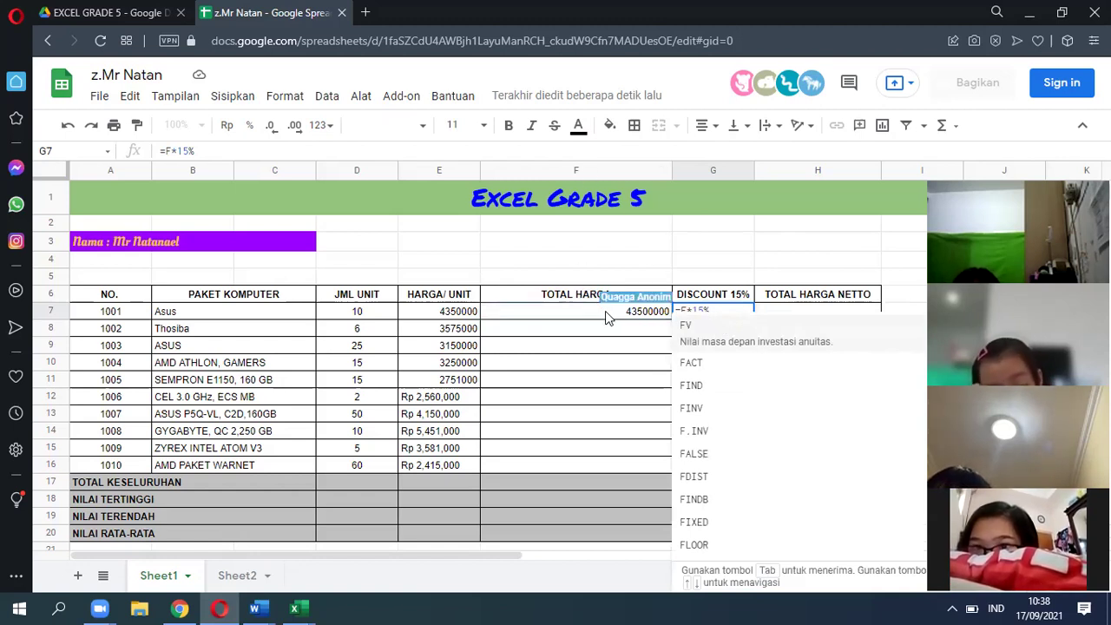
type("7")
key("Return")
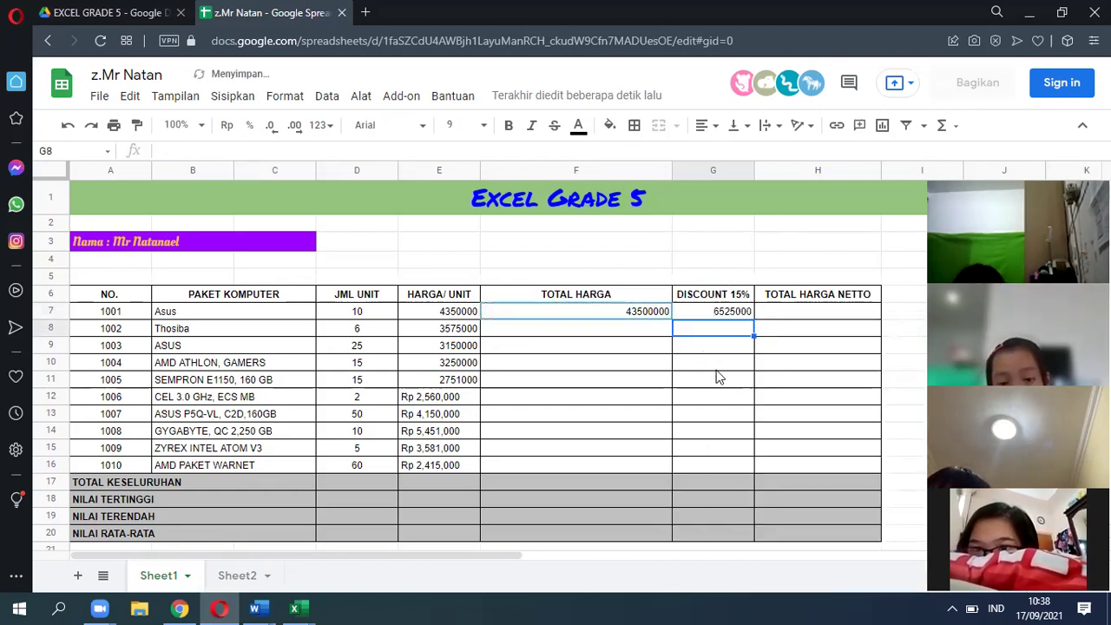
Review the 6525000 discount in G7 and the Total Harga formula in F7.
left_click(718, 379)
left_click(726, 312)
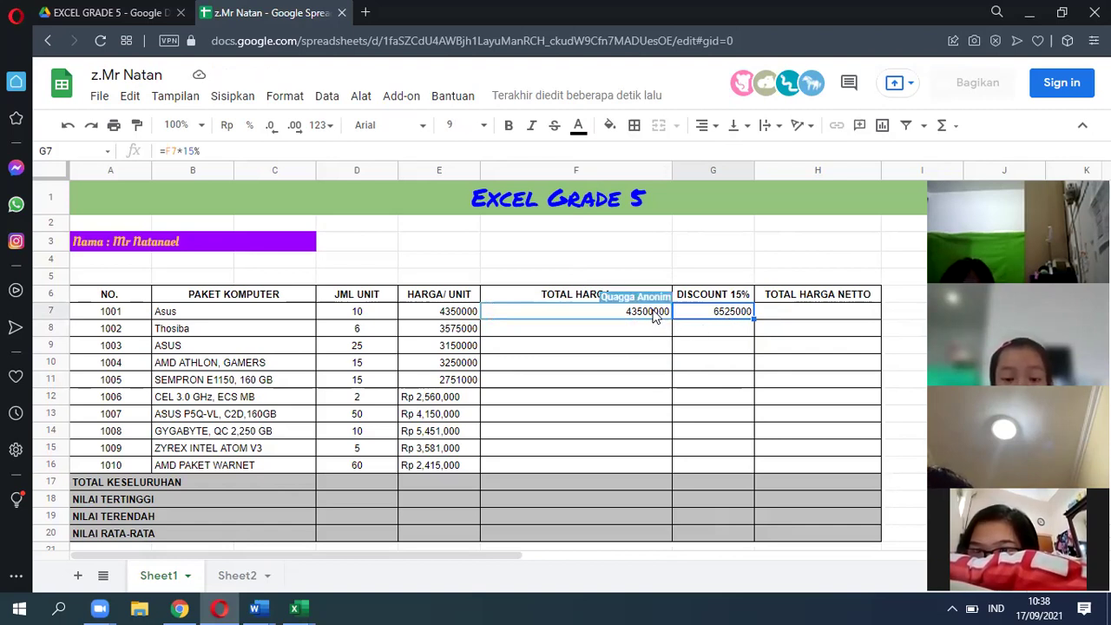
left_click(708, 350)
left_click(719, 316)
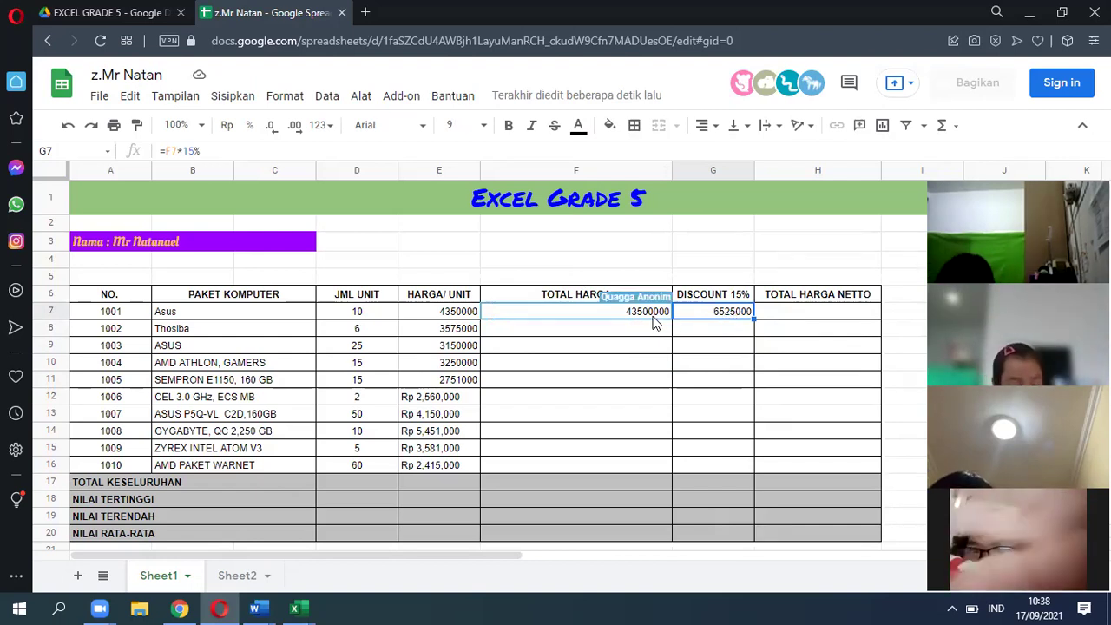
left_click(719, 333)
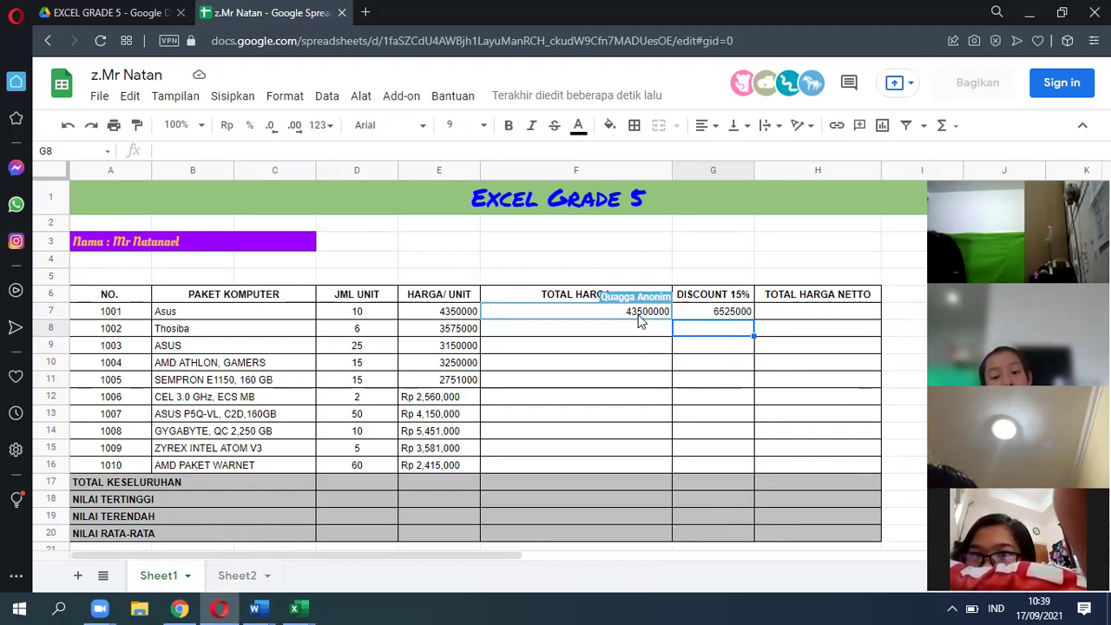
left_click(640, 317)
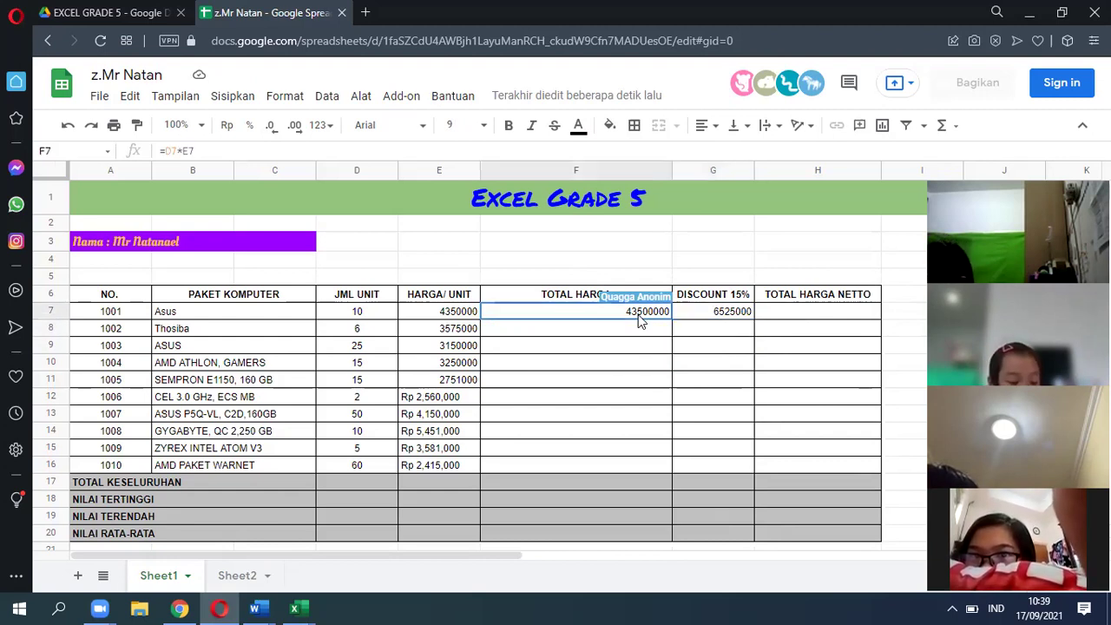
left_click(732, 316)
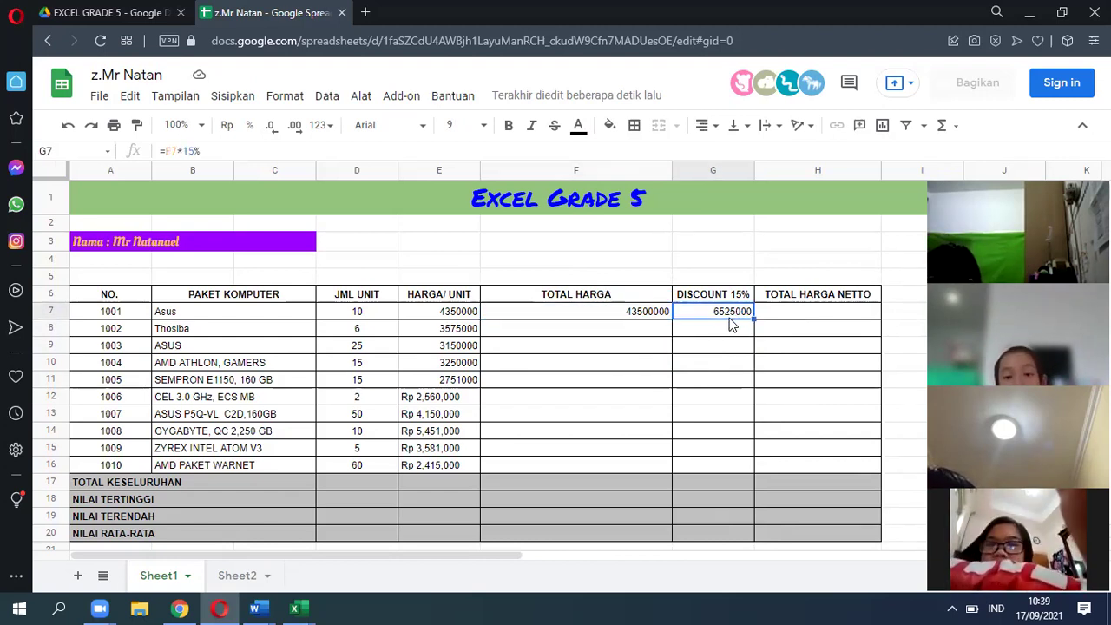
Enter =F7-G7 in H7 so the net total shows 36975000.
left_click(784, 315)
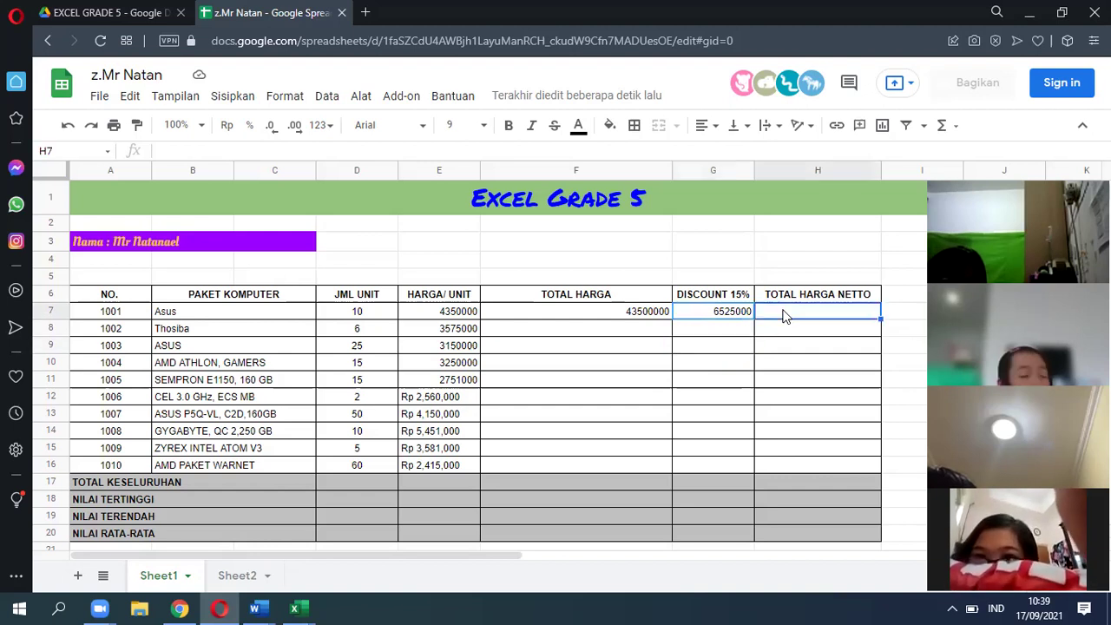
type("=")
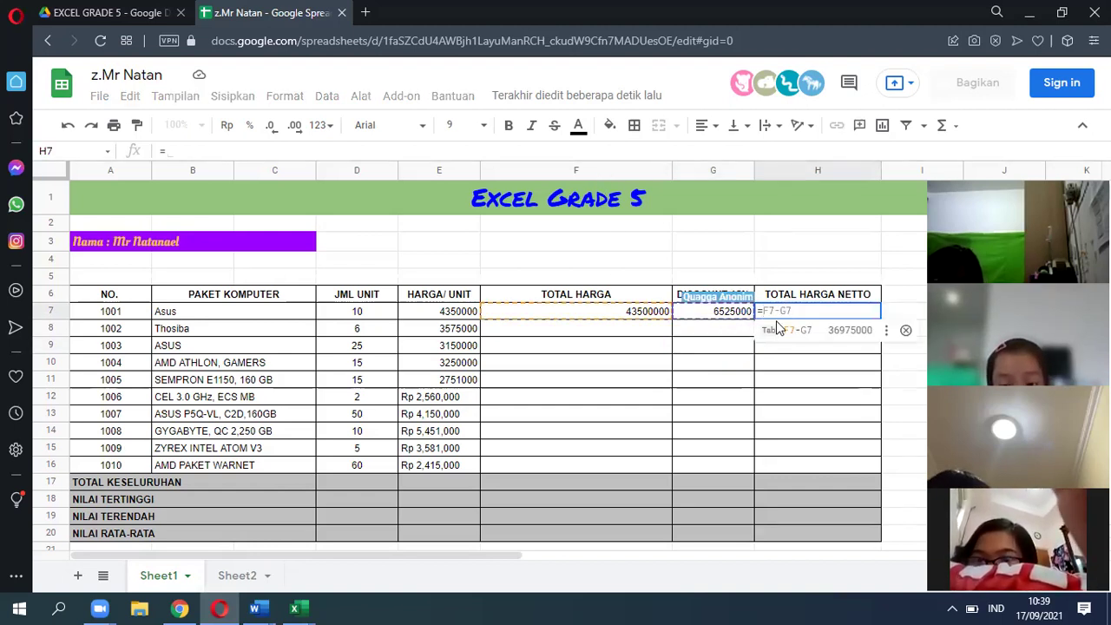
type("F7-G7")
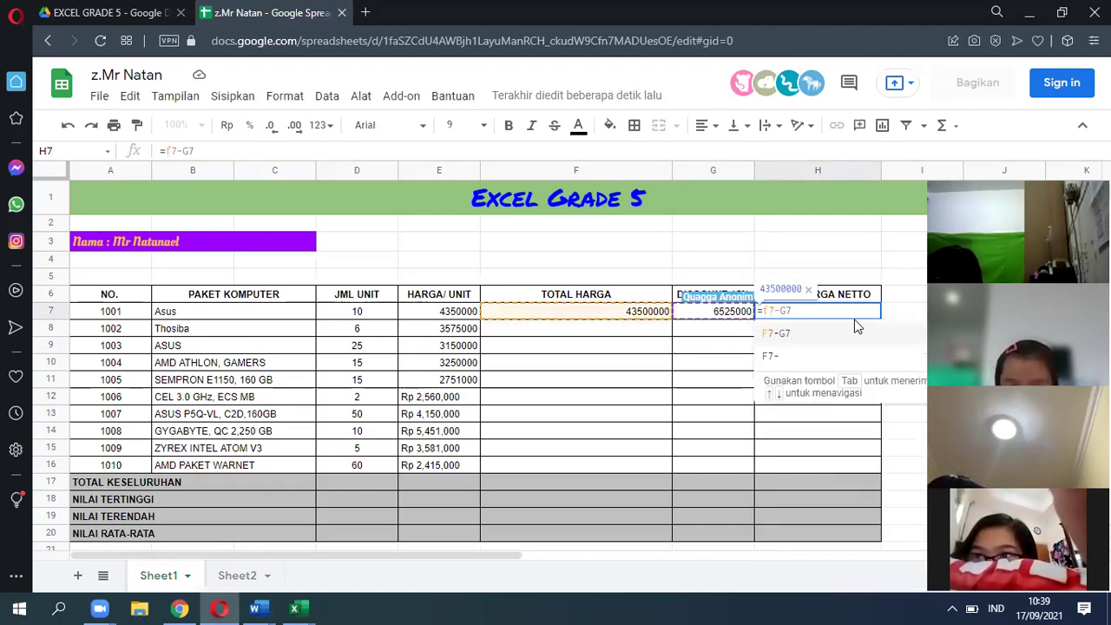
type("-")
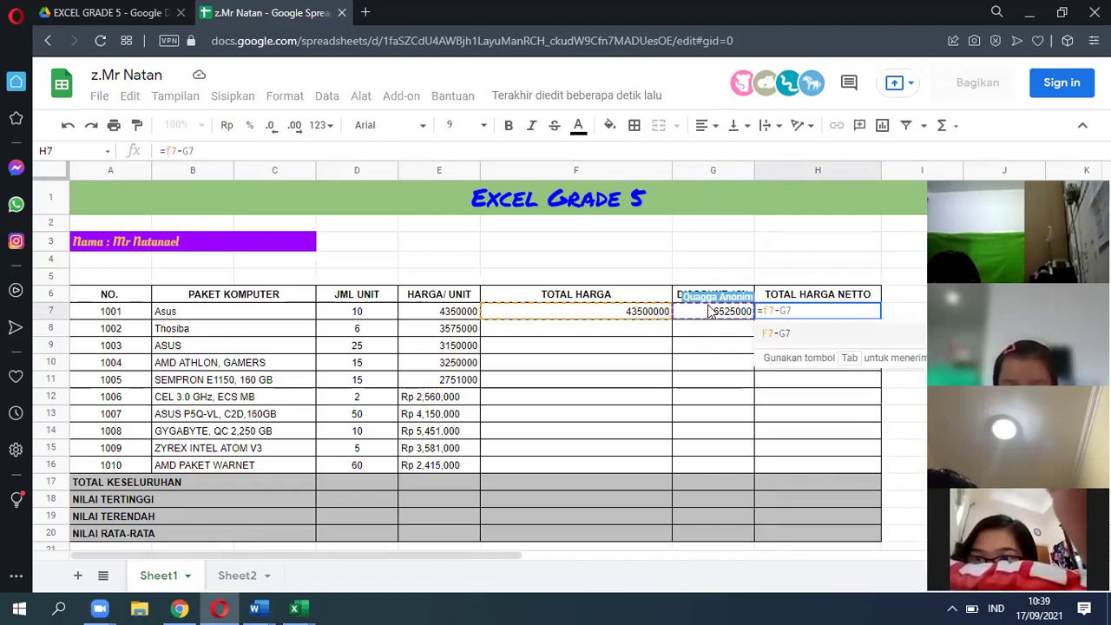
type("g7")
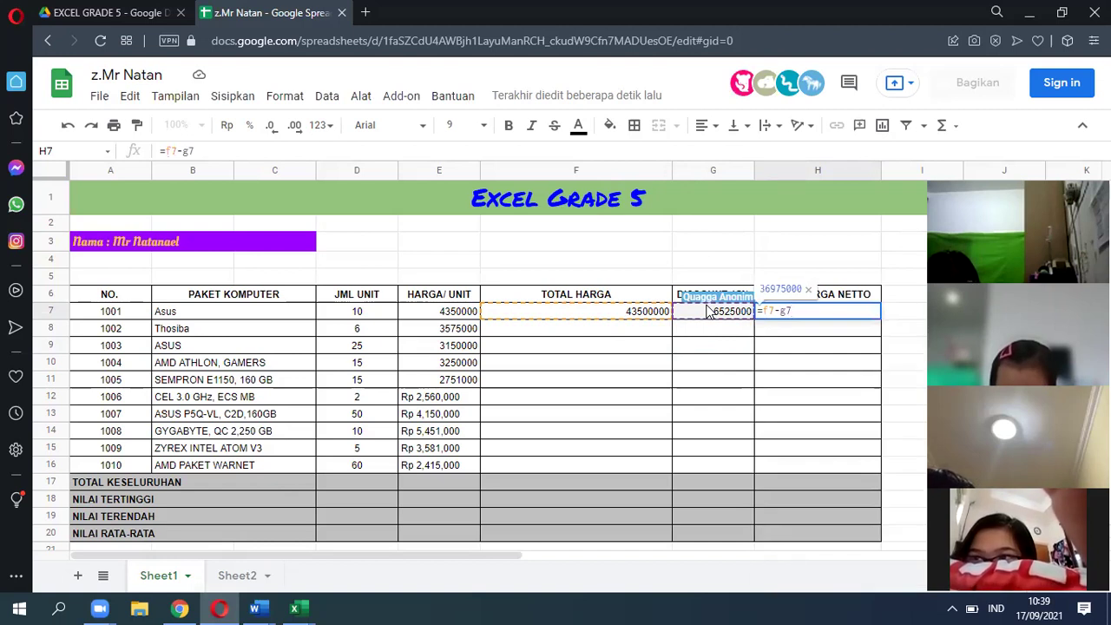
key("Return")
left_click(839, 317)
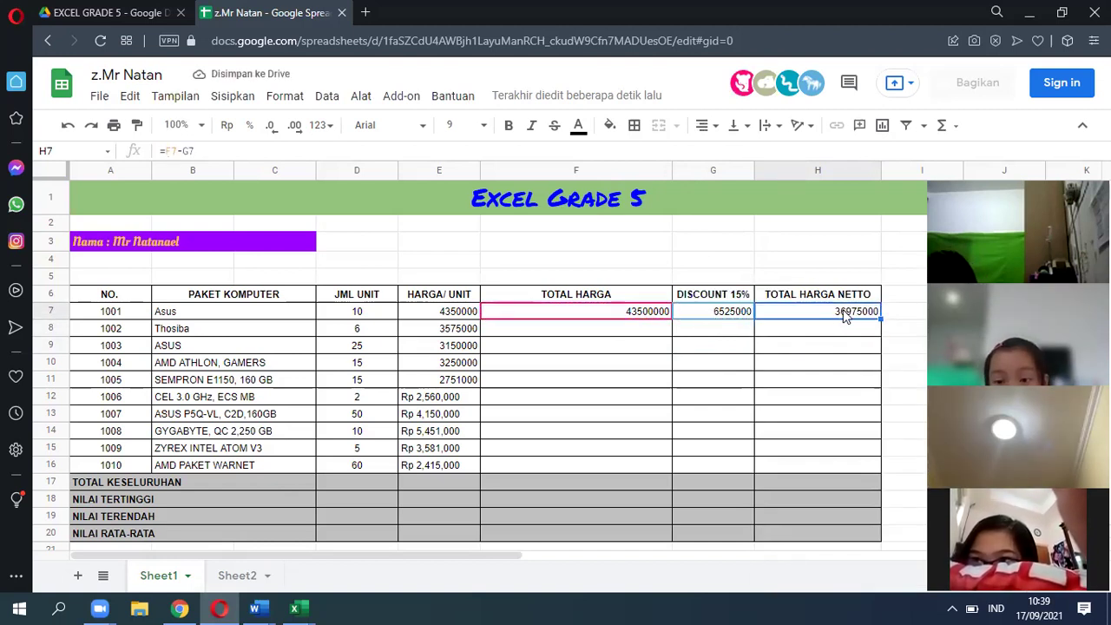
left_click(839, 350)
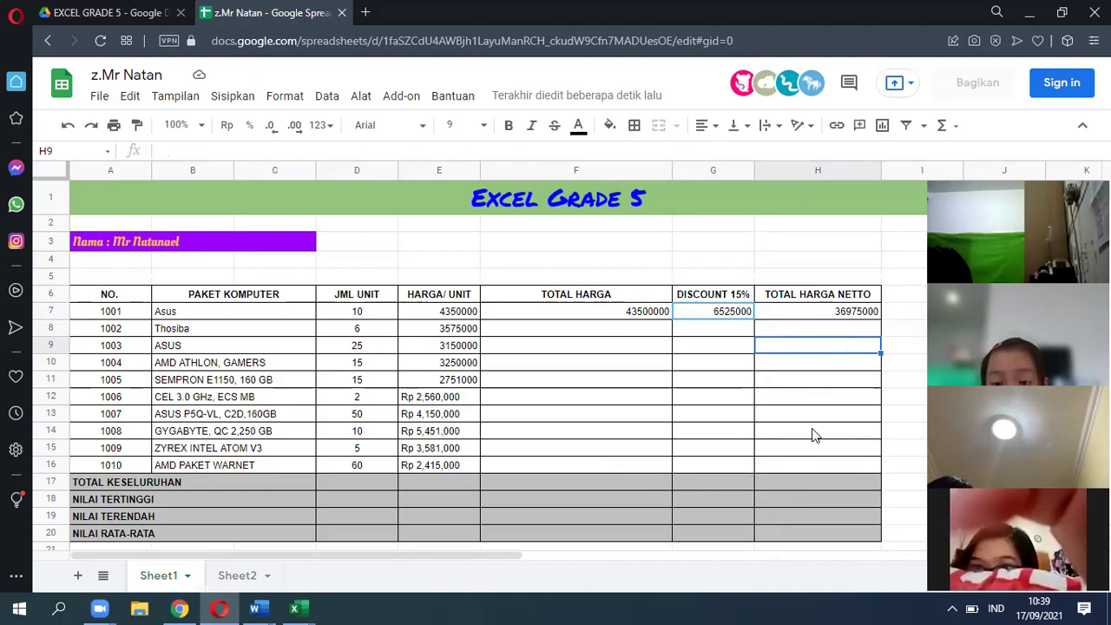
left_click(647, 311)
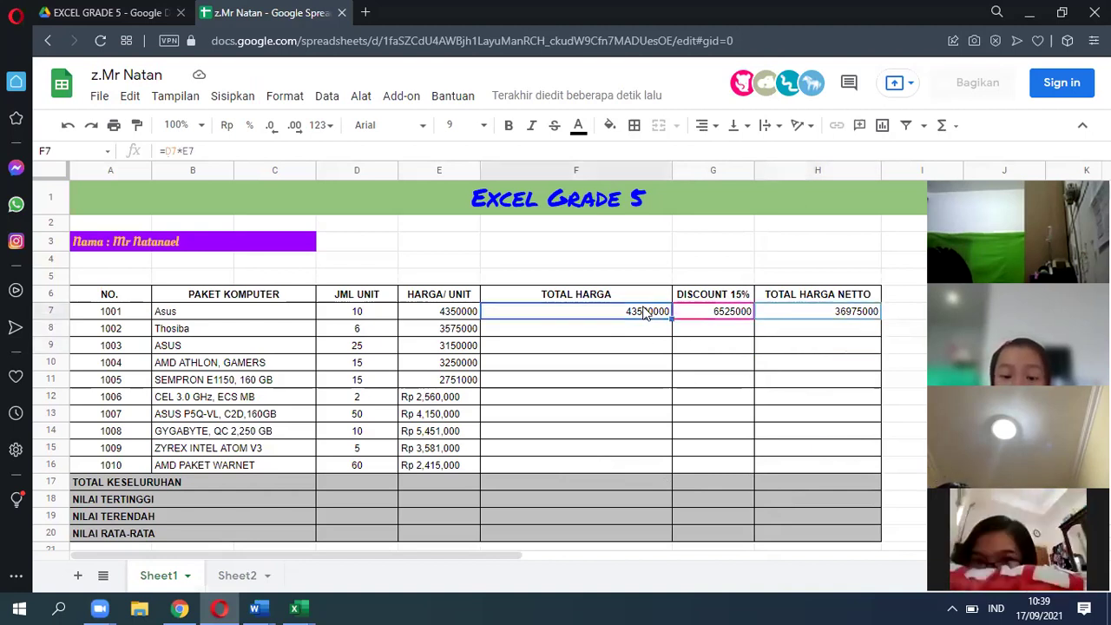
left_click(713, 311)
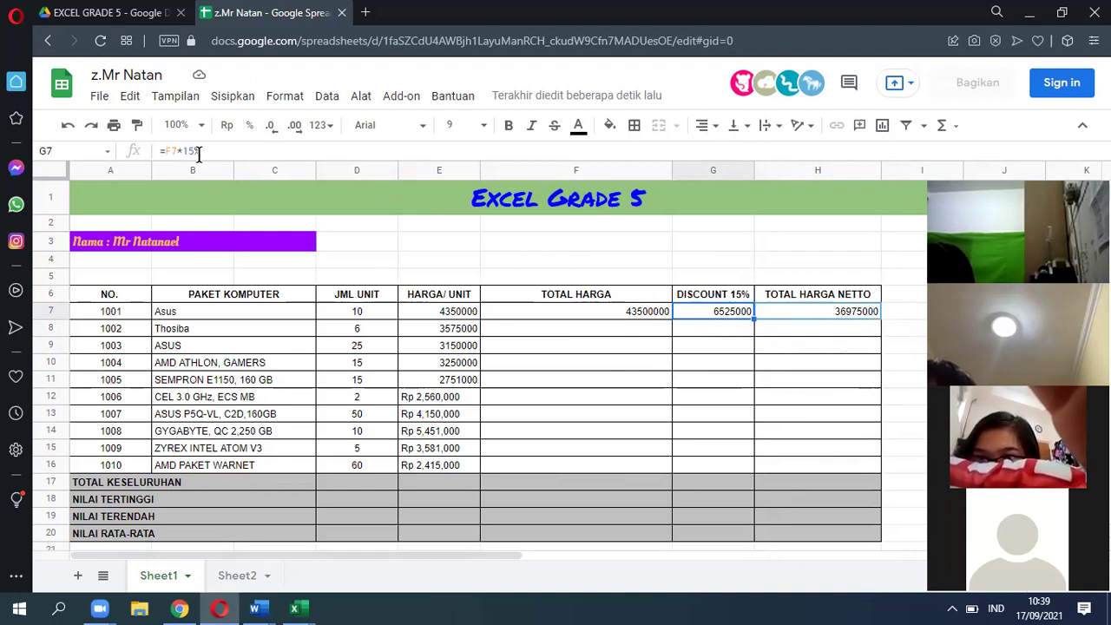
left_click(699, 334)
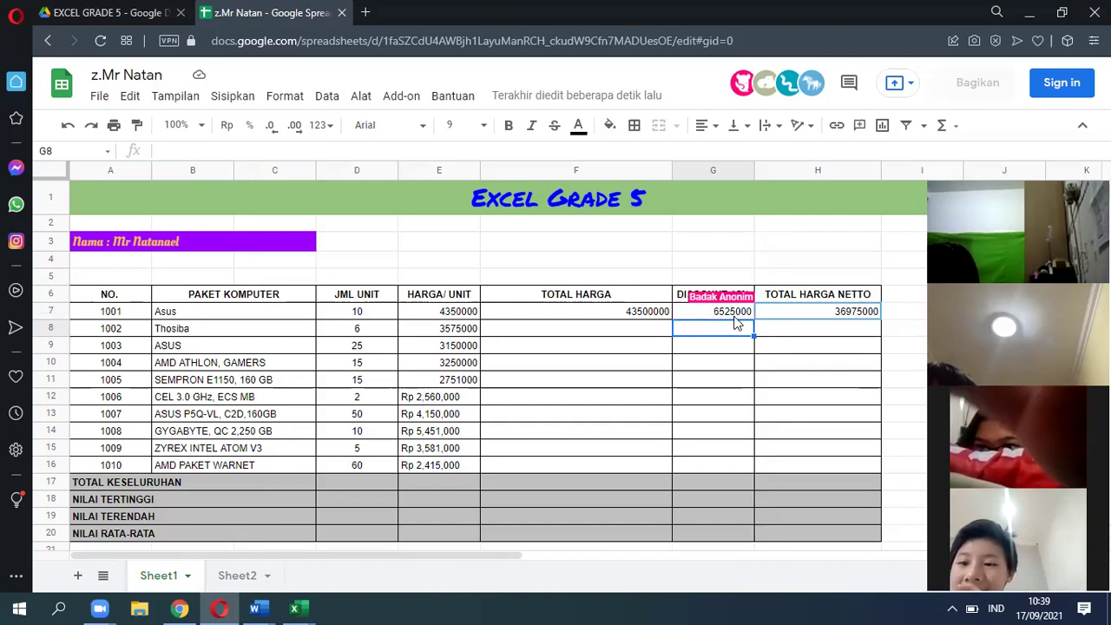
left_click(746, 344)
left_click(784, 345)
left_click(786, 330)
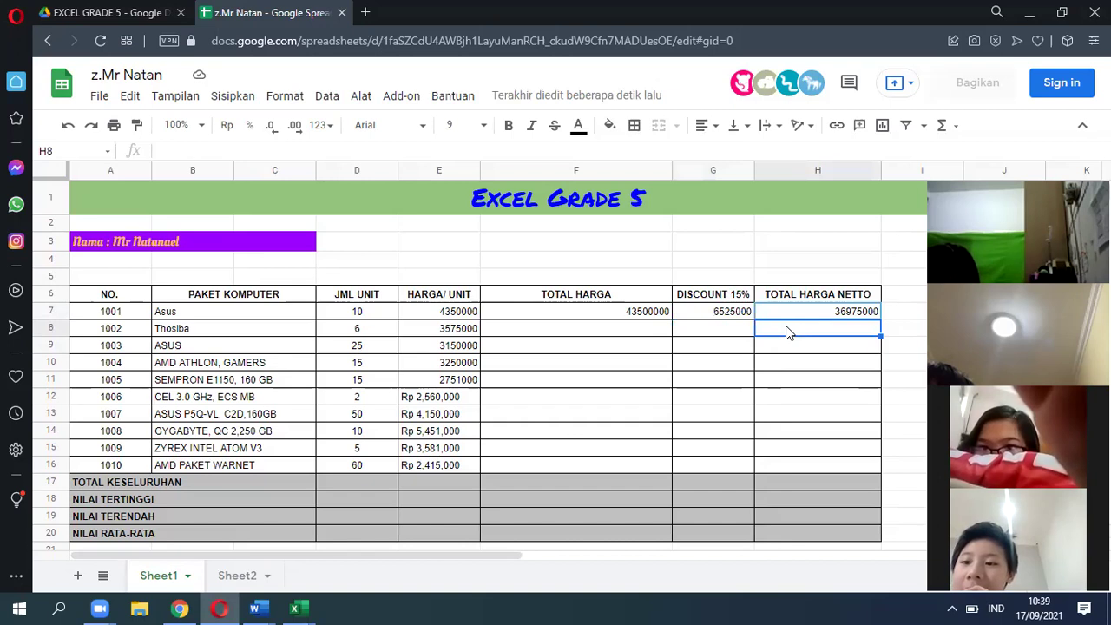
left_click(784, 315)
left_click(779, 335)
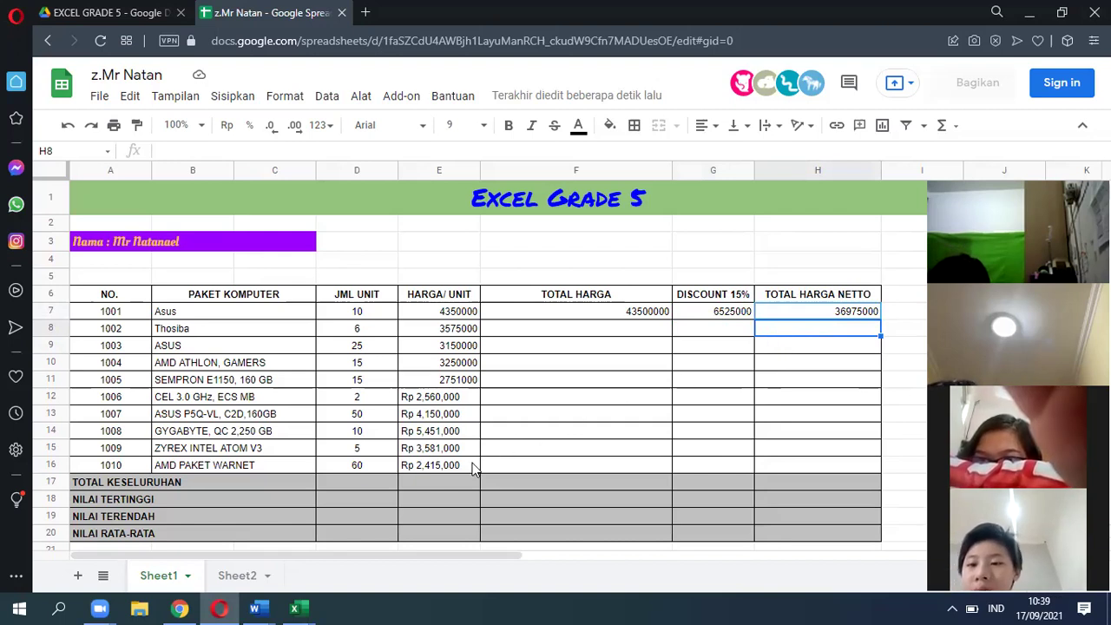
left_click(127, 489)
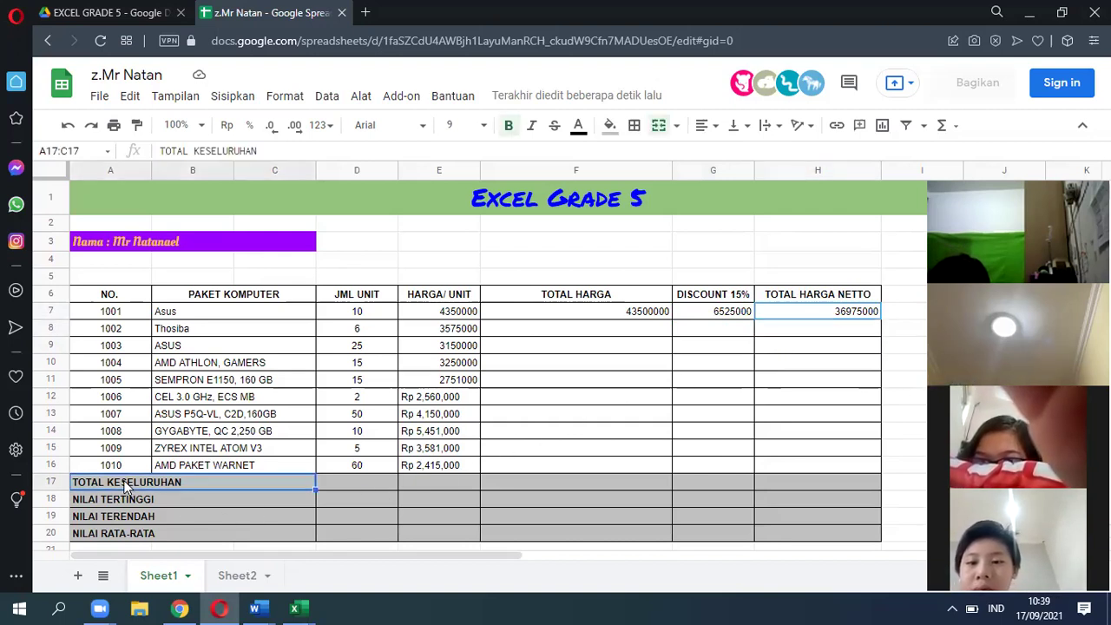
left_click(665, 369)
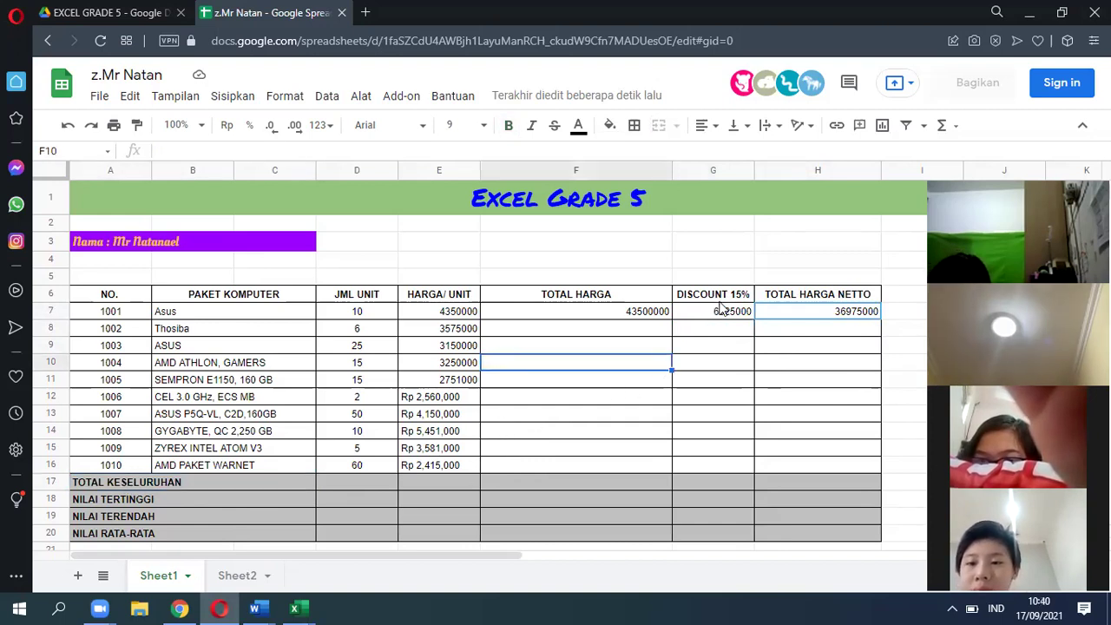
left_click(704, 338)
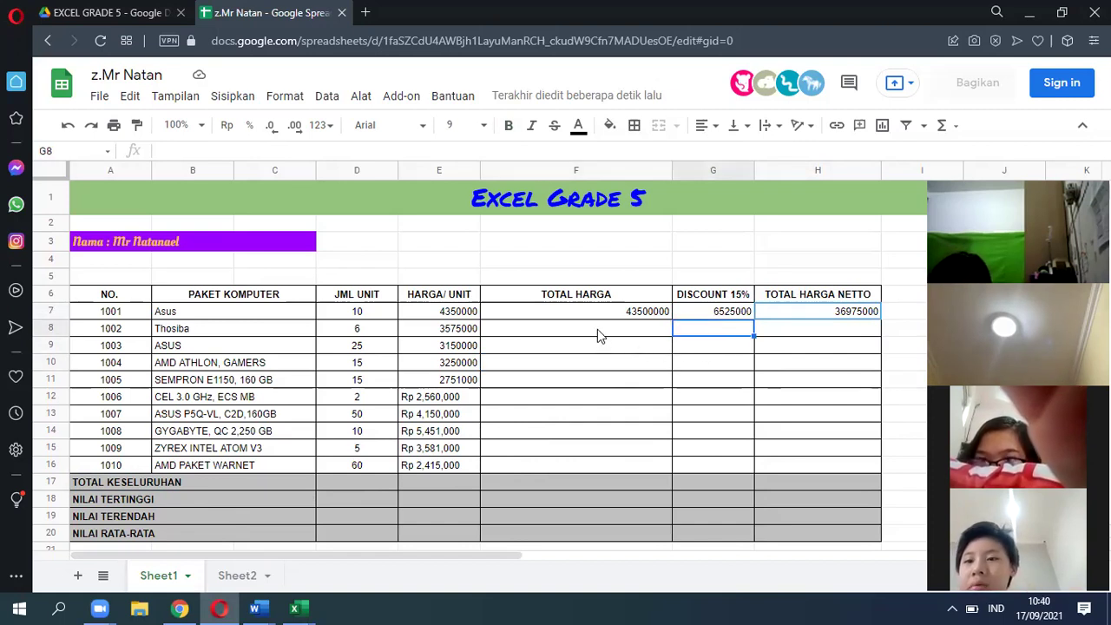
left_click(704, 315)
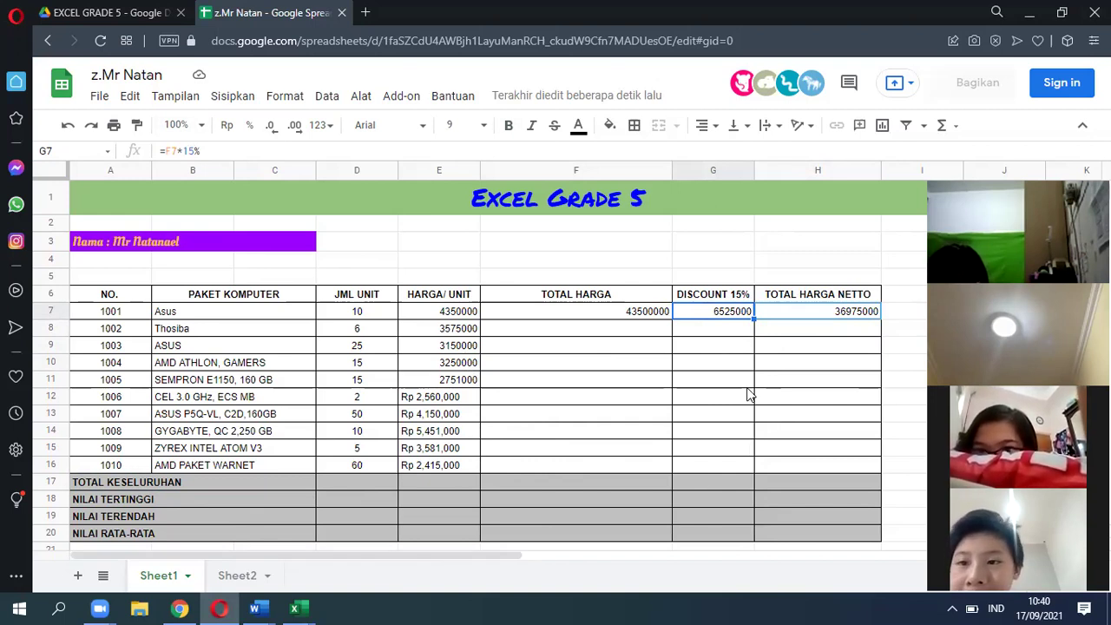
left_click(735, 334)
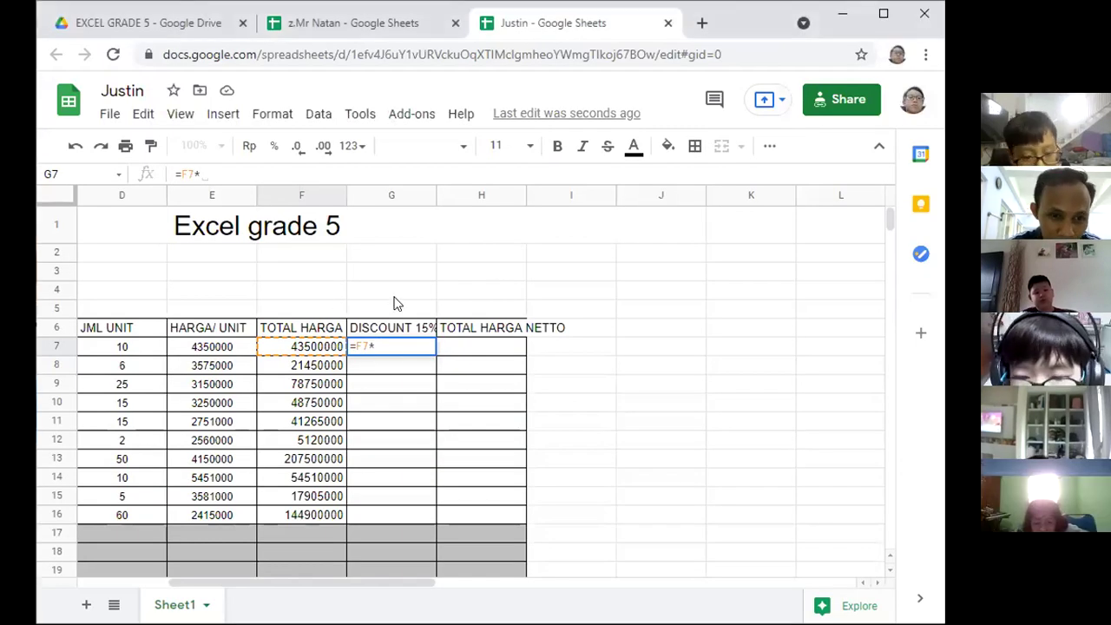
Complete G7 as =F7*15%, which shows 652500000%, then maximize the window and reselect G7.
type("15")
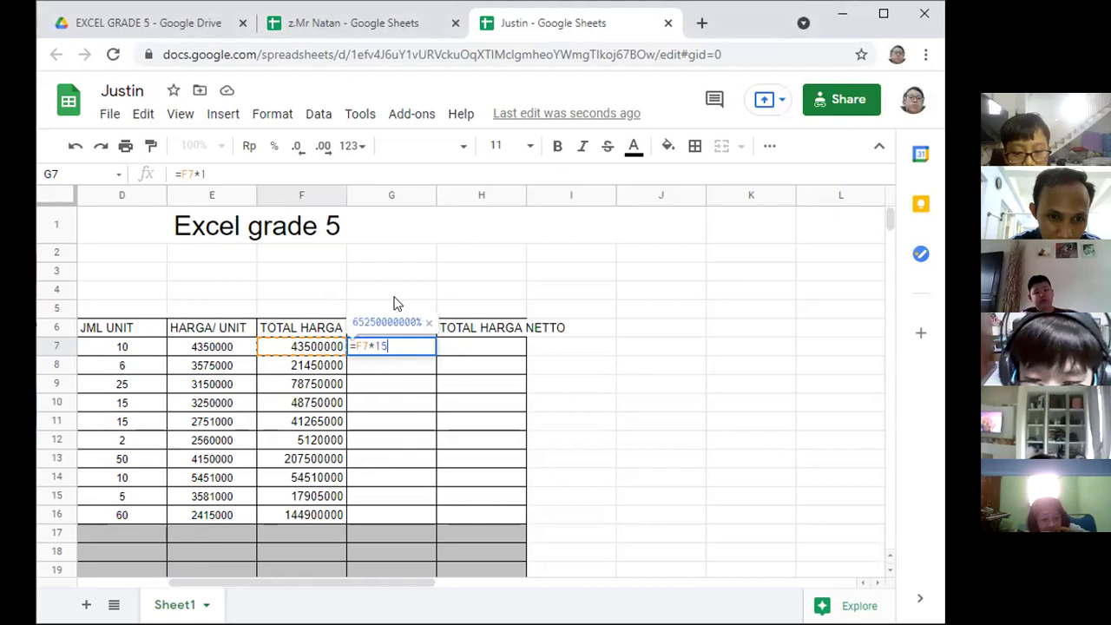
type("%")
key("Return")
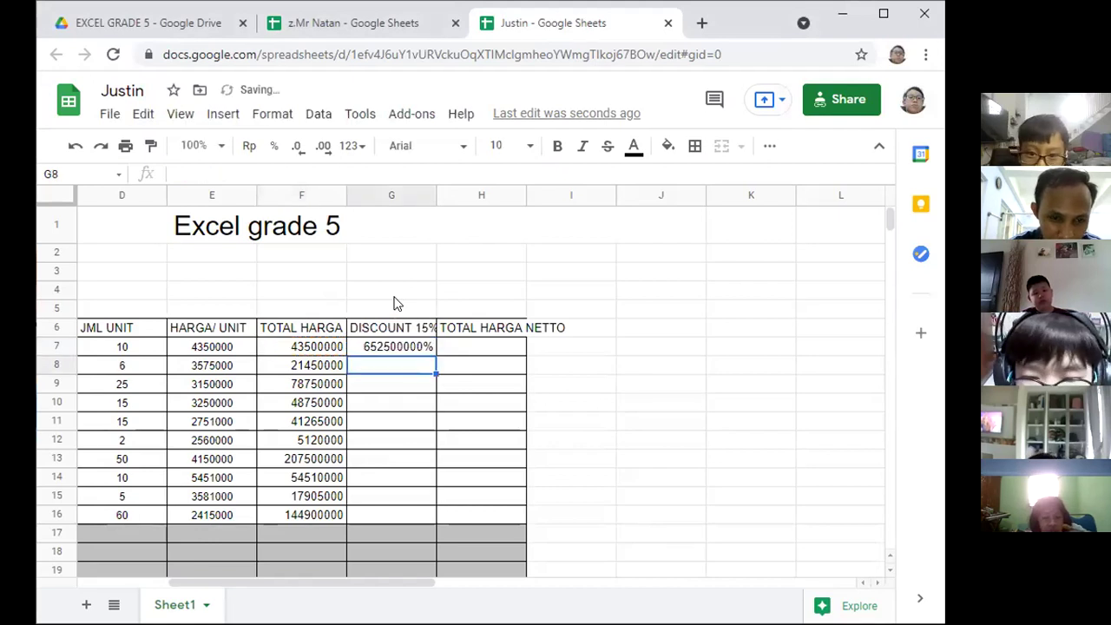
left_click(884, 13)
left_click(303, 320)
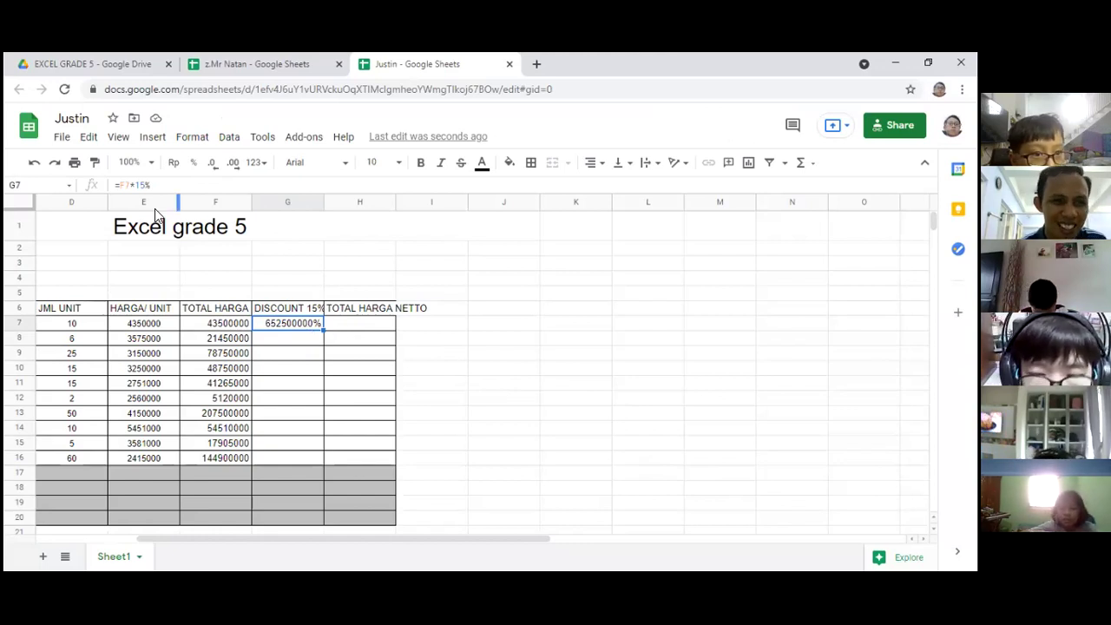
Reduce G7's decimal places, then type the =F7 reference and erase it again.
left_click(211, 169)
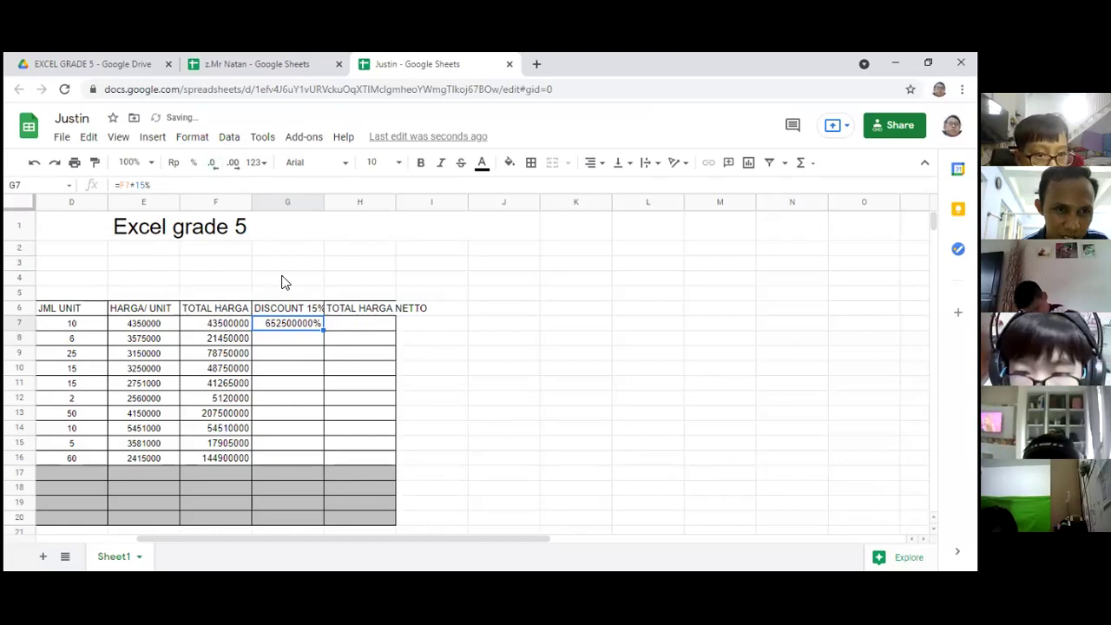
type("=")
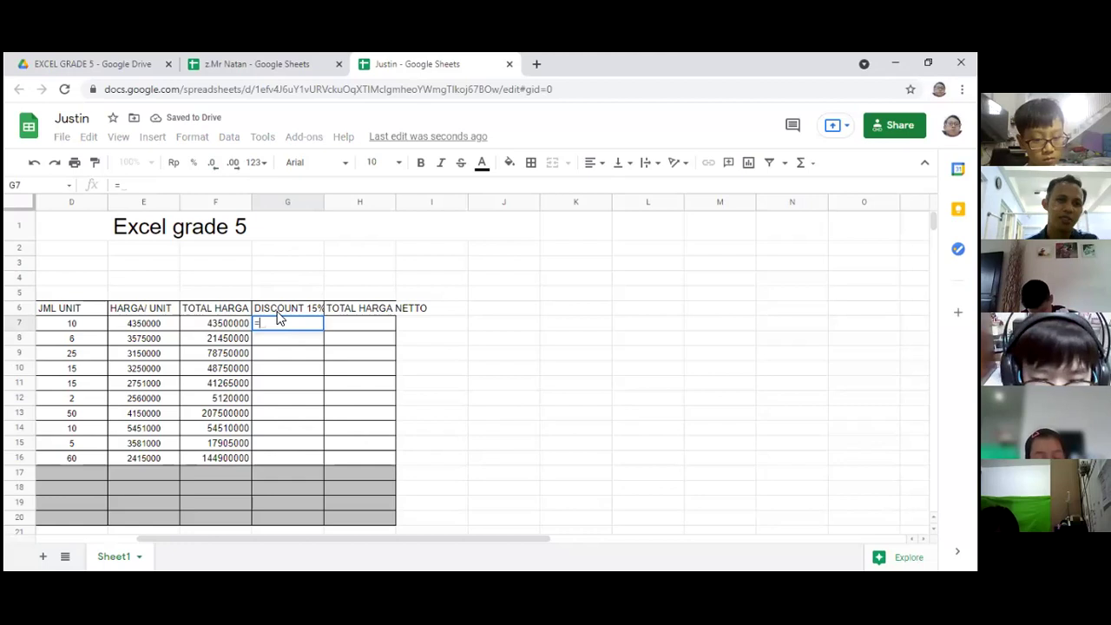
type("F6")
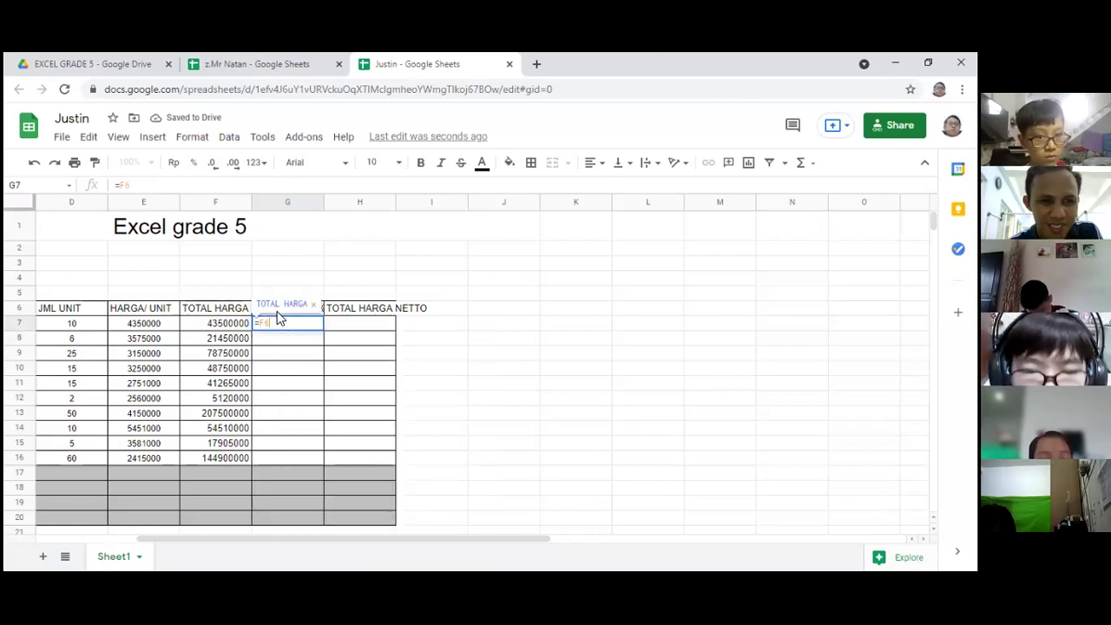
key("BackSpace")
type("7")
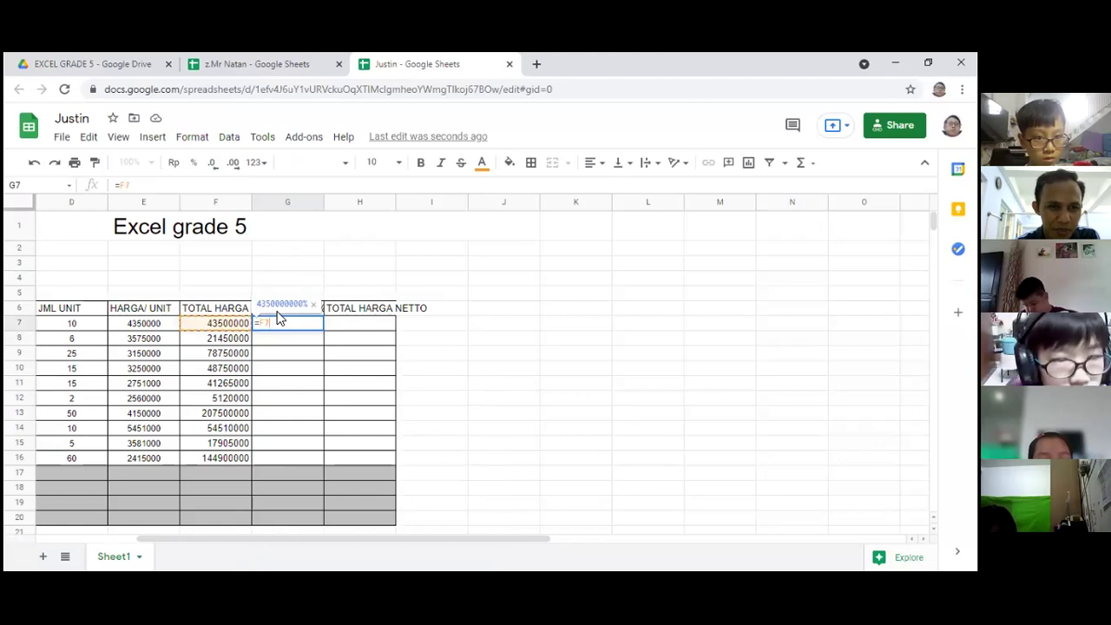
key("BackSpace")
key("BackSpace")
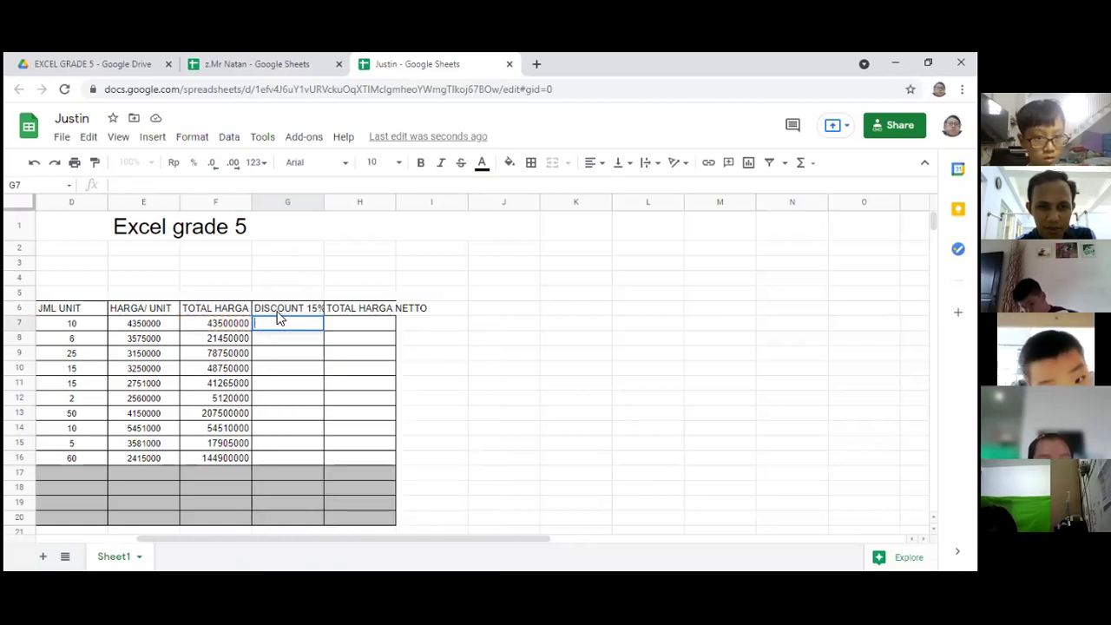
Delete the DISCOUNT 15% header in G6 and start a new '=' formula in G7.
left_click(284, 312)
left_click(281, 325)
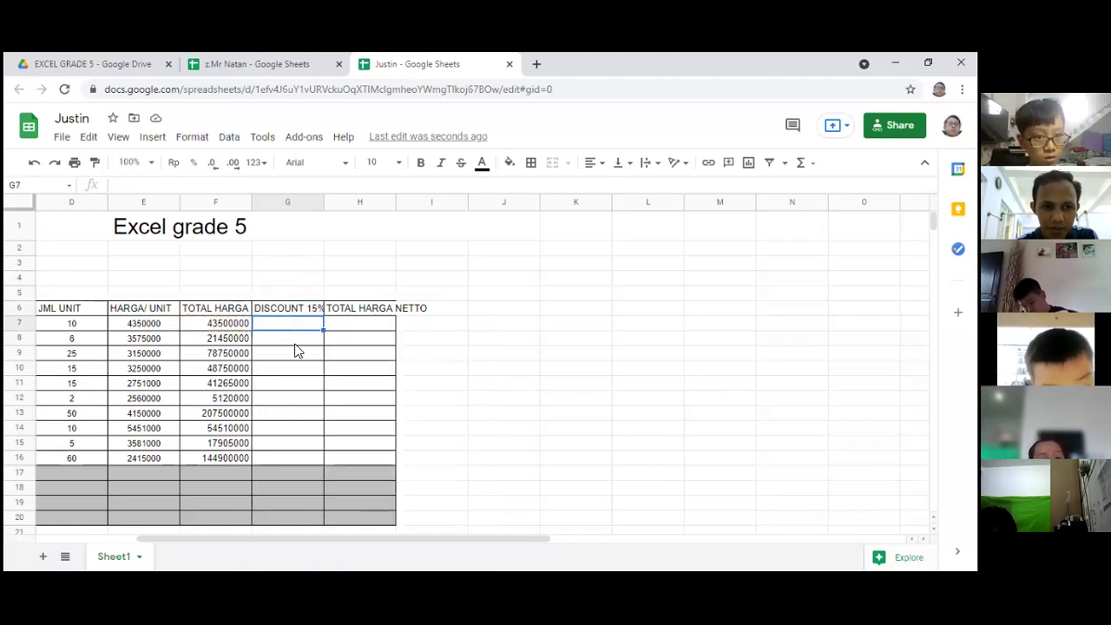
left_click(307, 314)
key("Delete")
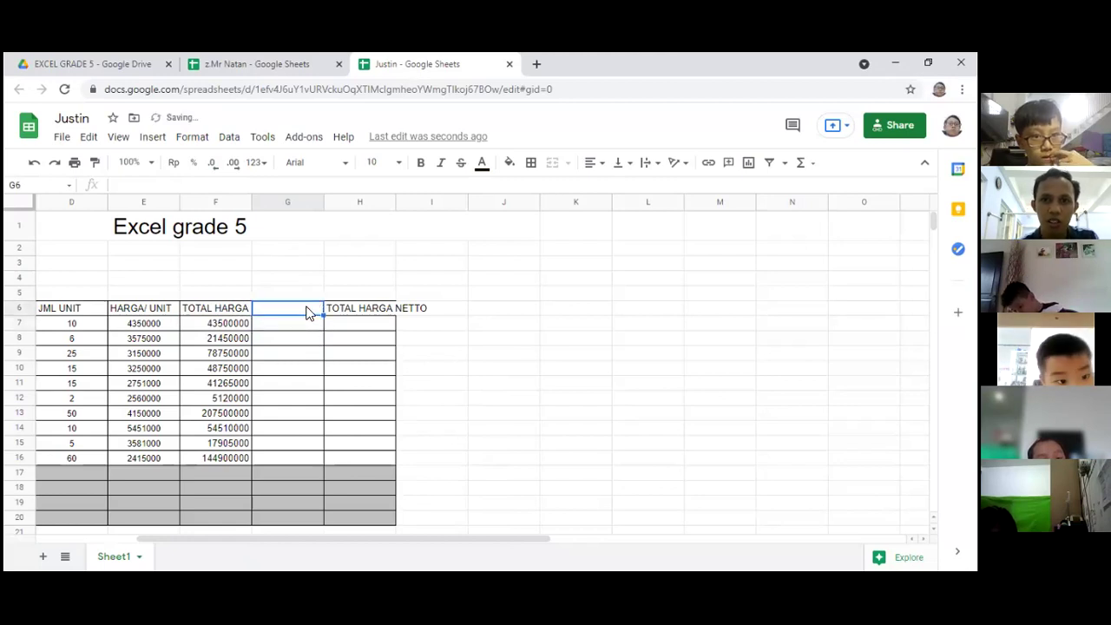
left_click(296, 326)
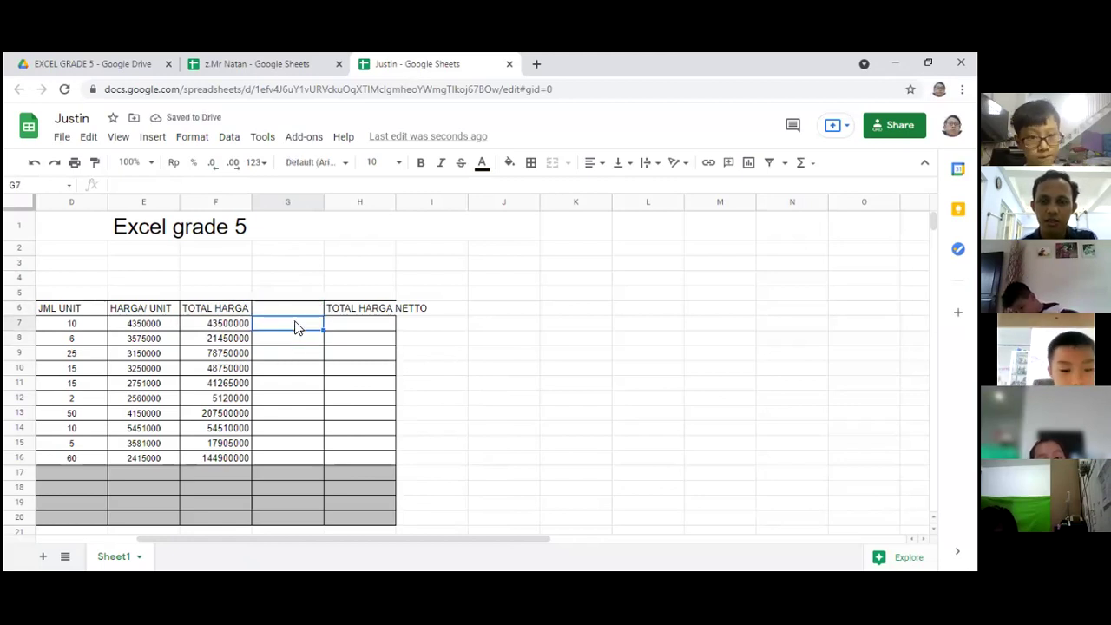
type("=")
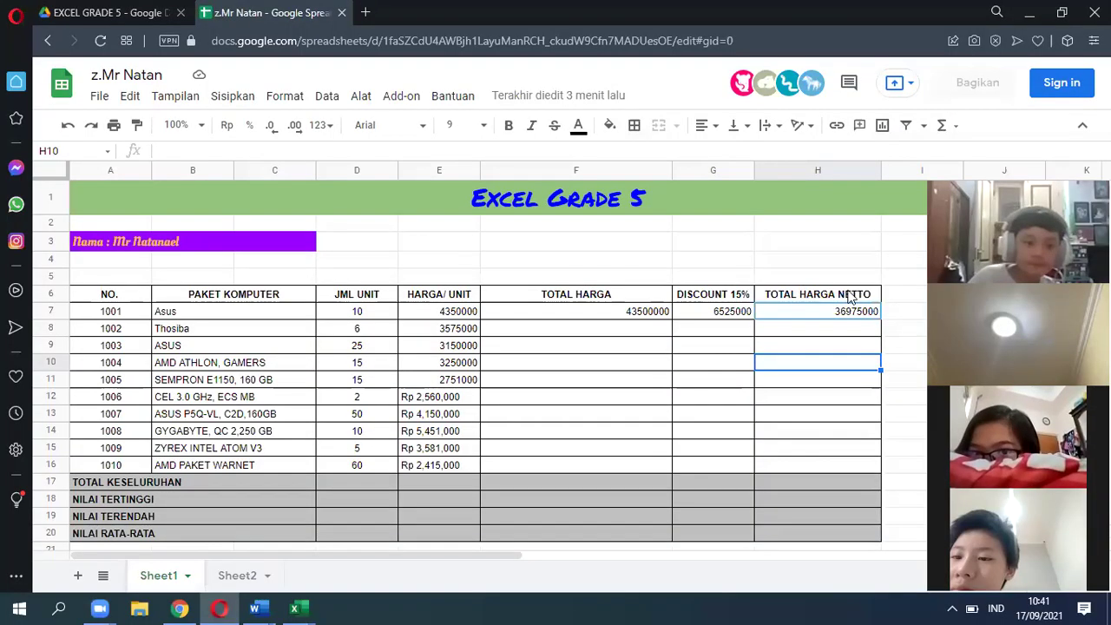
left_click(625, 314)
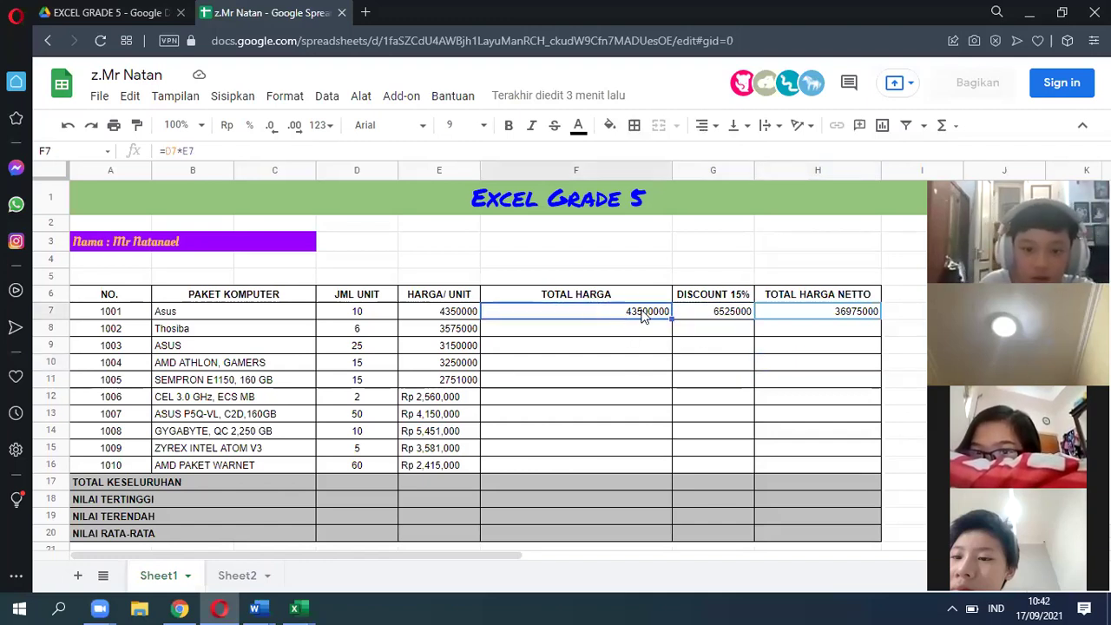
left_click(723, 312)
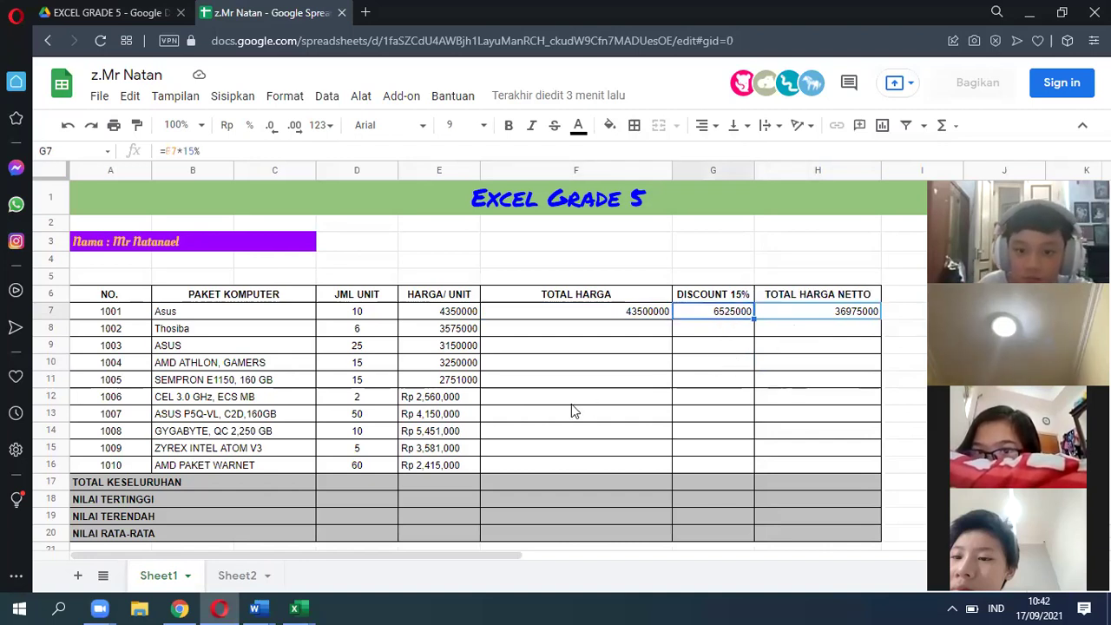
left_click(107, 488)
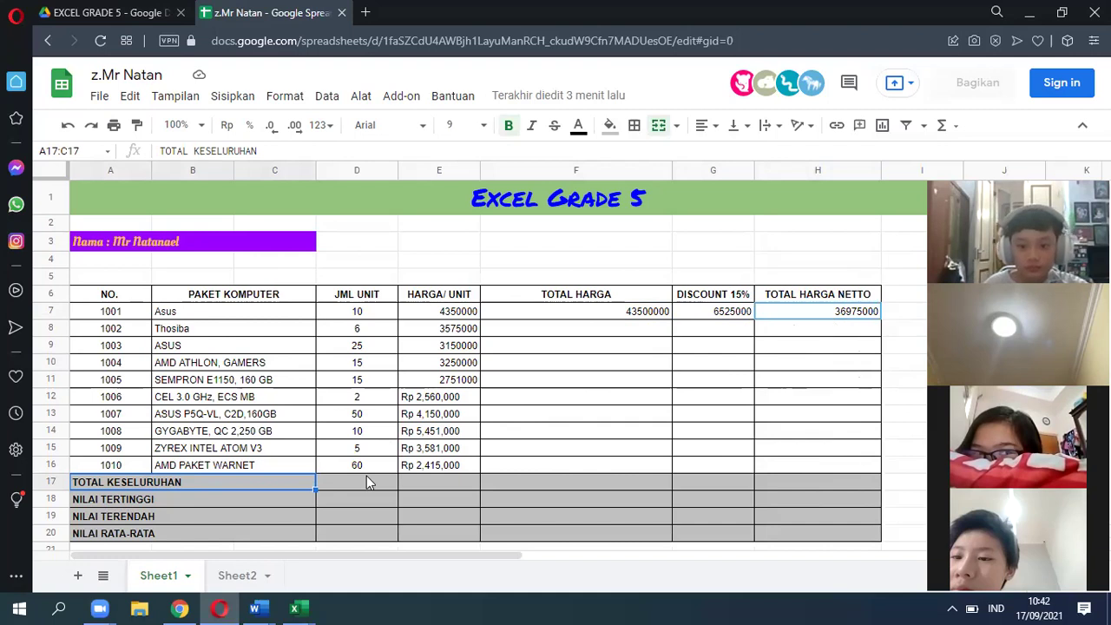
left_click(295, 506)
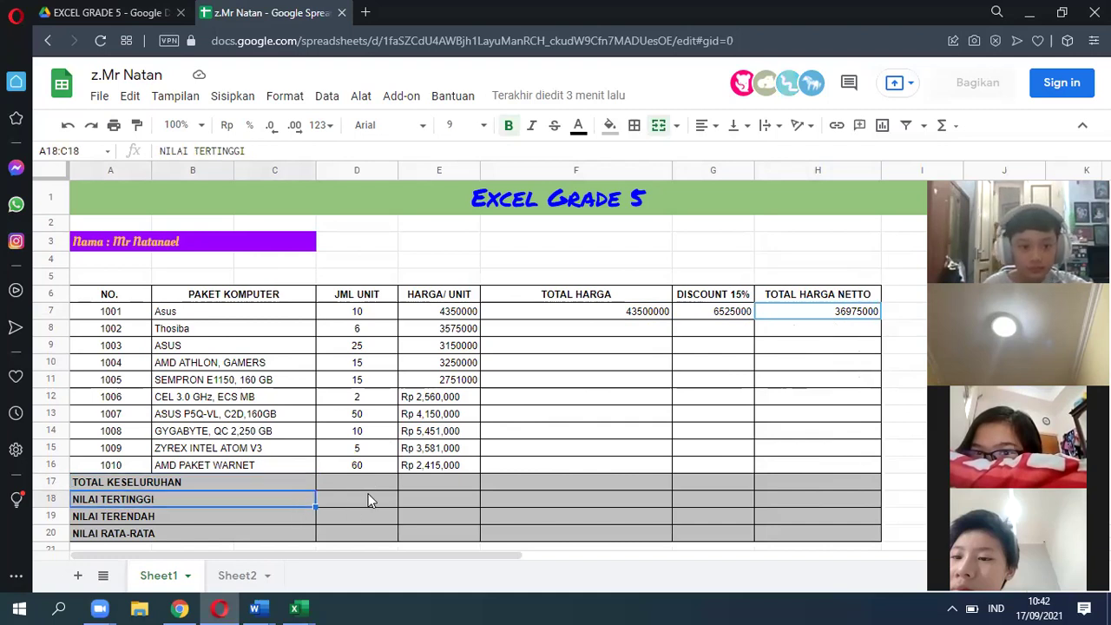
left_click(493, 504)
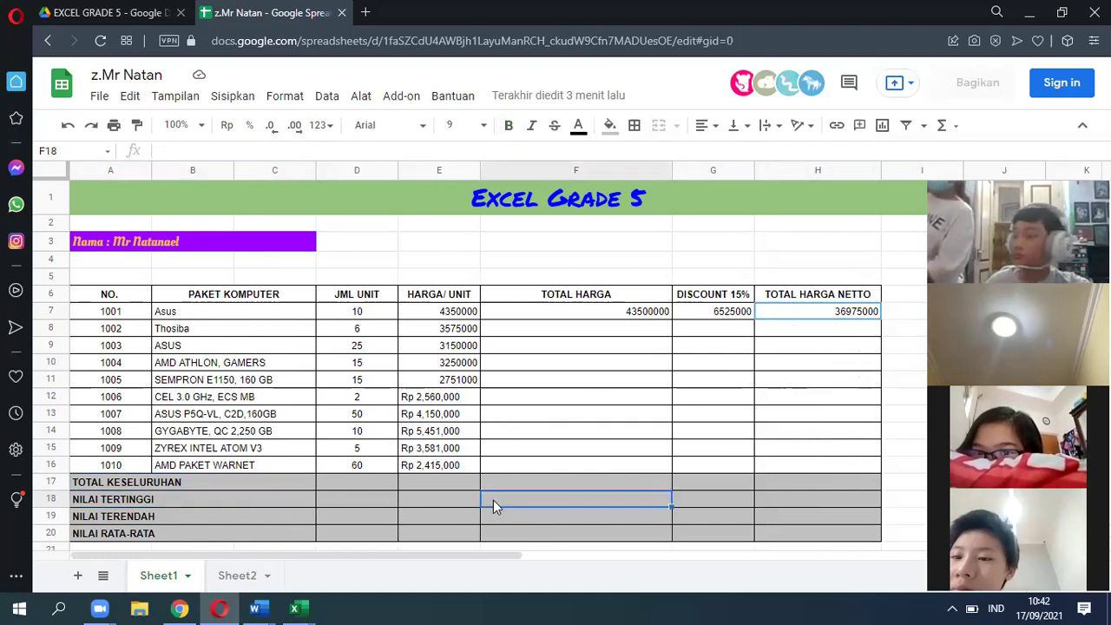
left_click(825, 501)
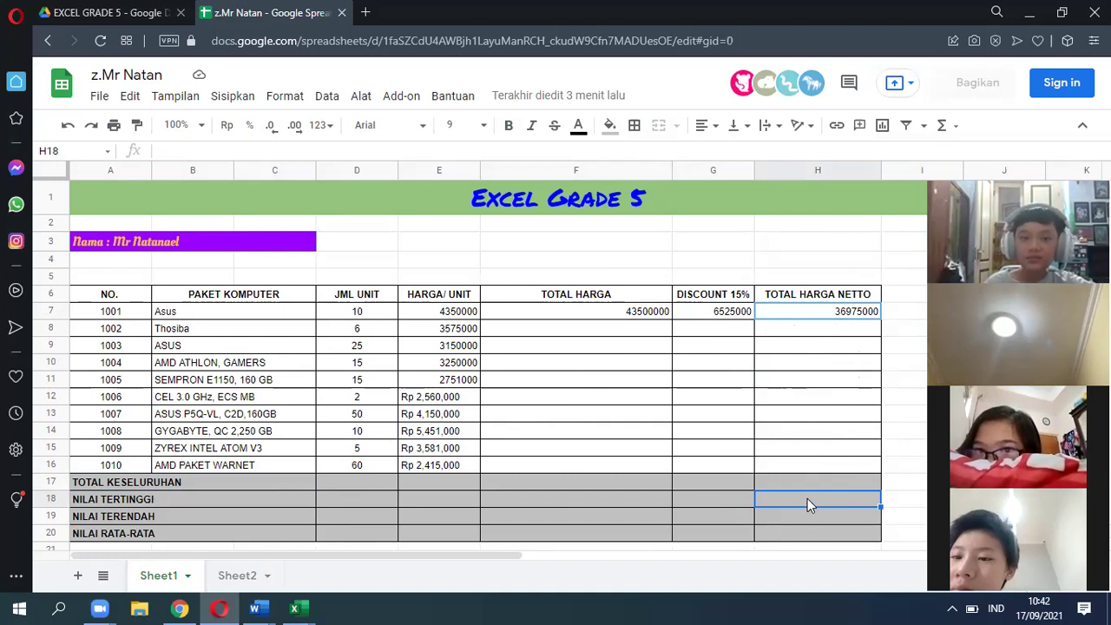
left_click(136, 521)
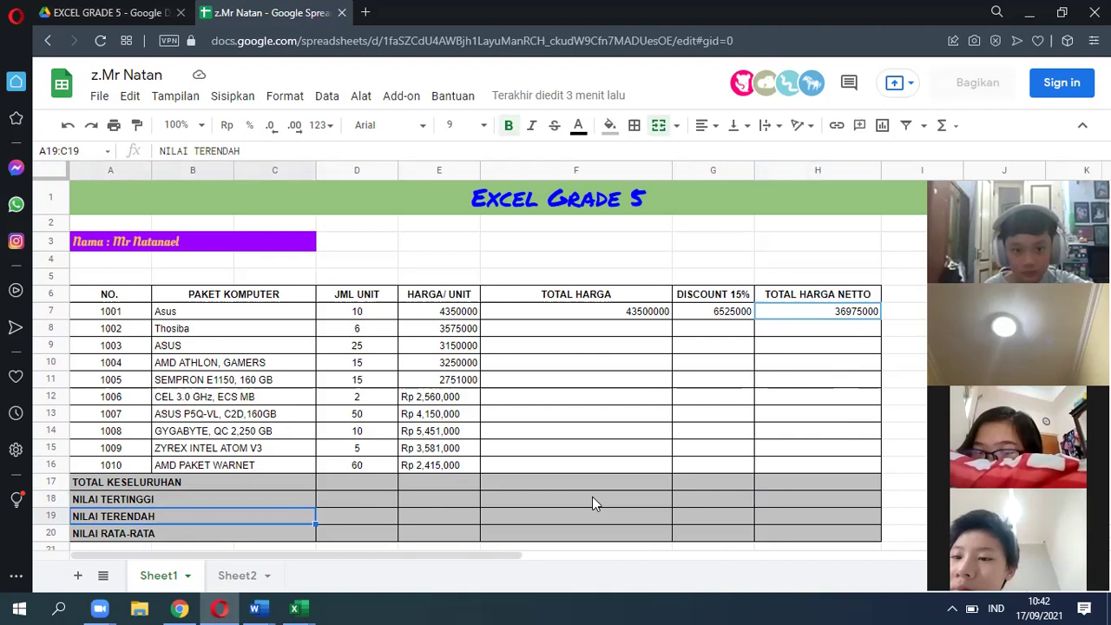
left_click(786, 519)
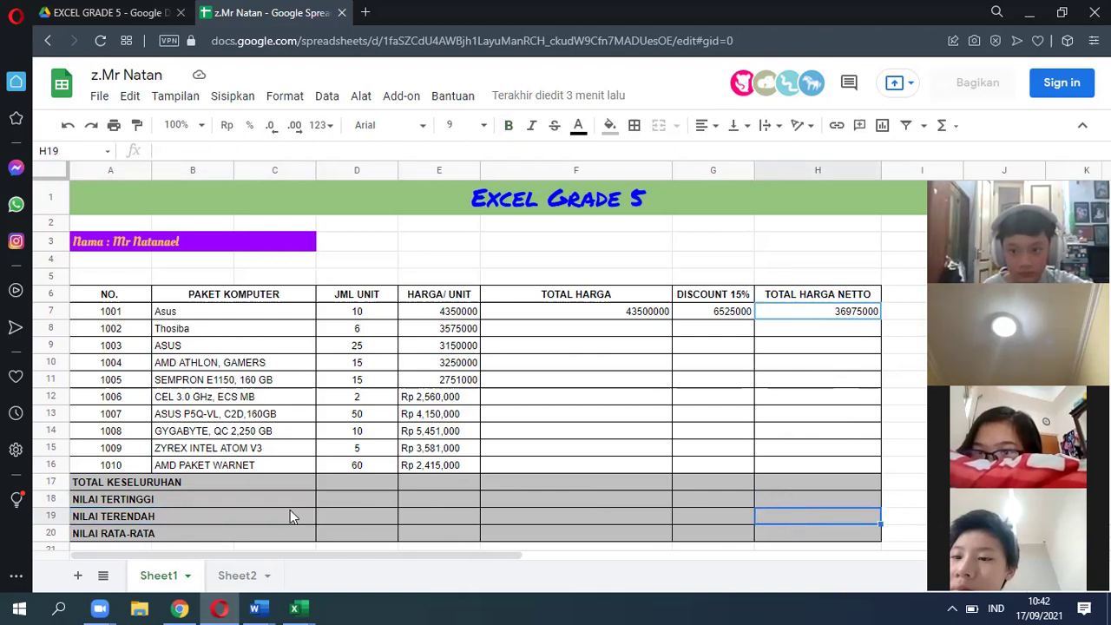
left_click(149, 537)
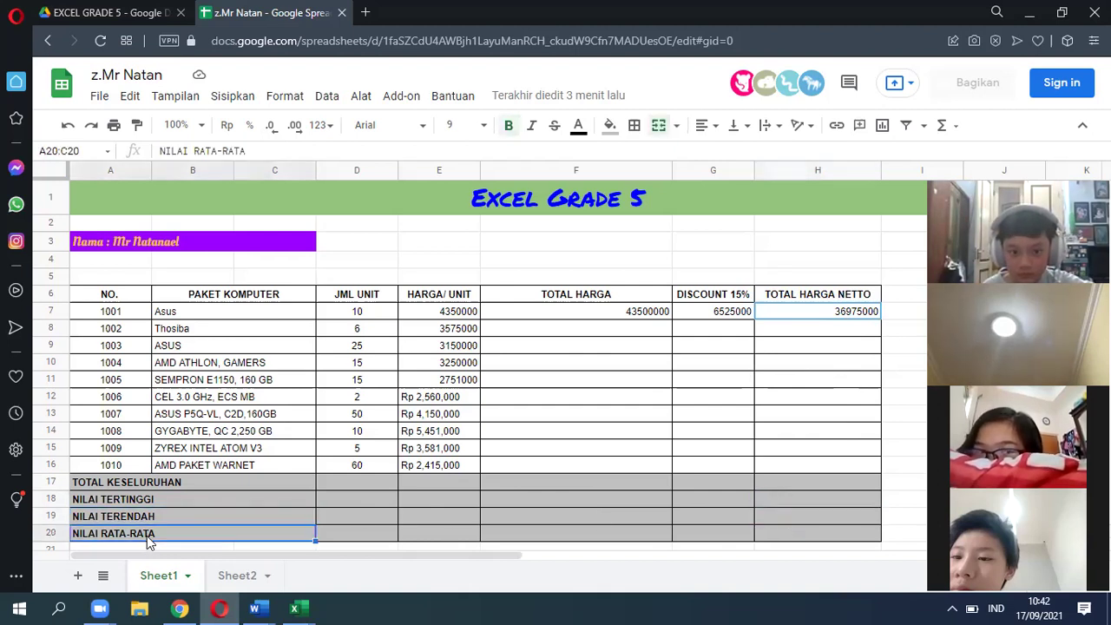
left_click(800, 536)
Strip the Rp prefix and commas from E12, leaving the plain number 2560000.
scroll(800, 536, "down", 1)
scroll(800, 536, "up", 1)
scroll(799, 535, "down", 1)
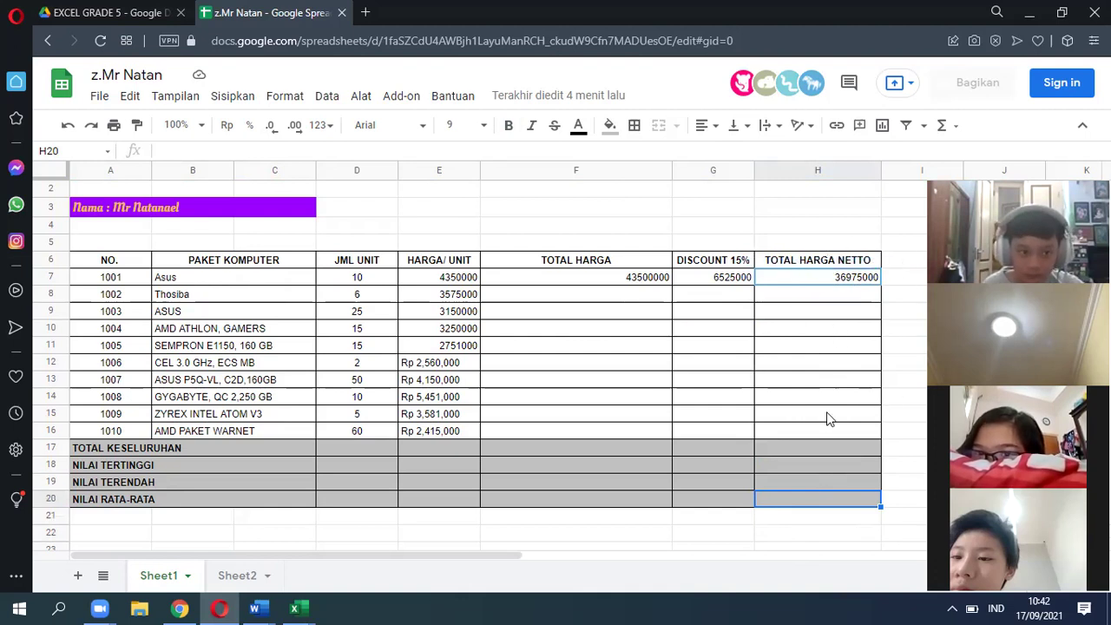
left_click(434, 361)
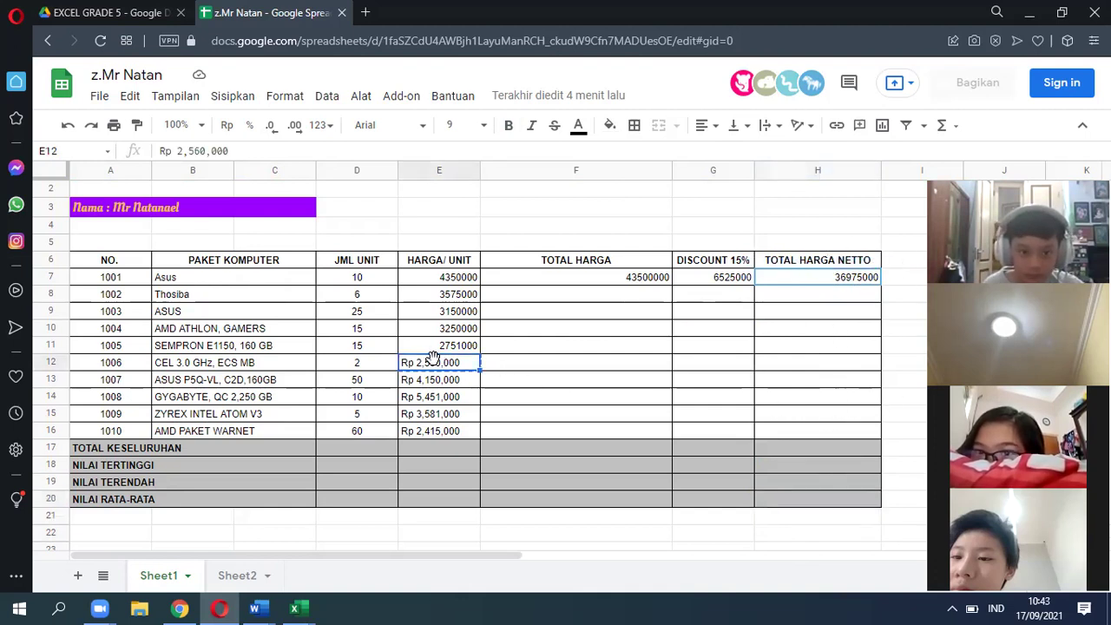
double_click(417, 366)
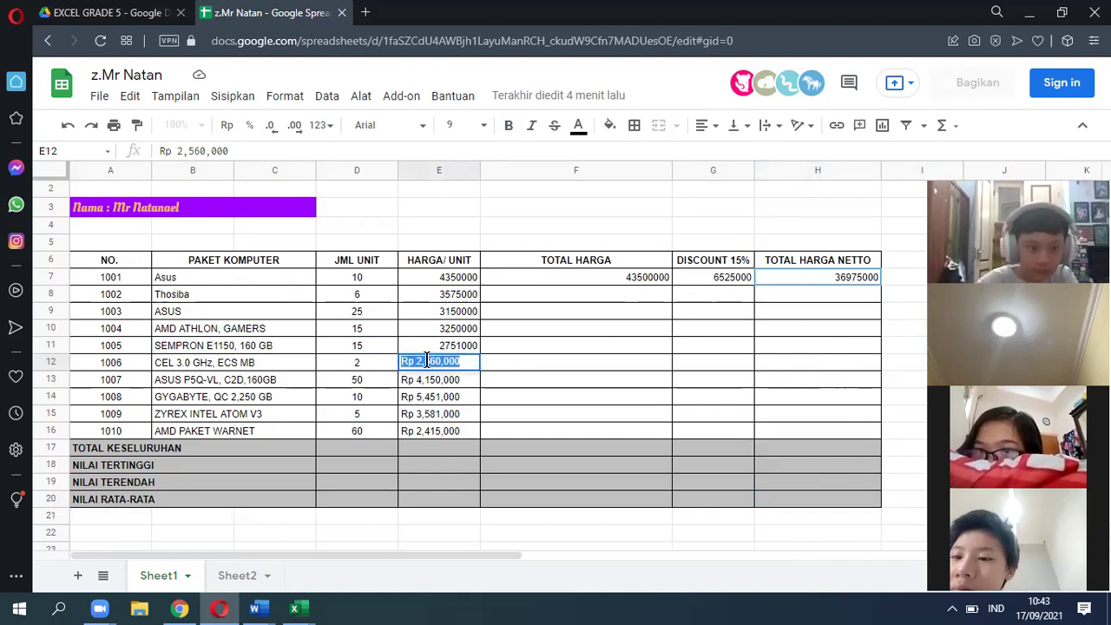
left_click(446, 361)
key("BackSpace")
key("BackSpace")
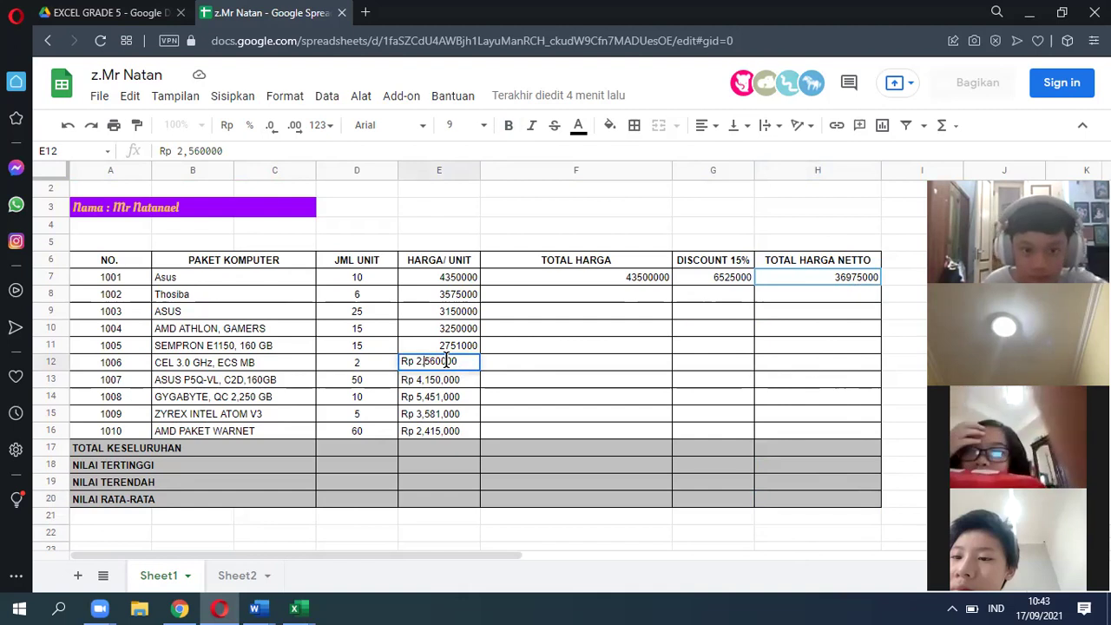
key("BackSpace")
key("BackSpace")
key("BackSpace")
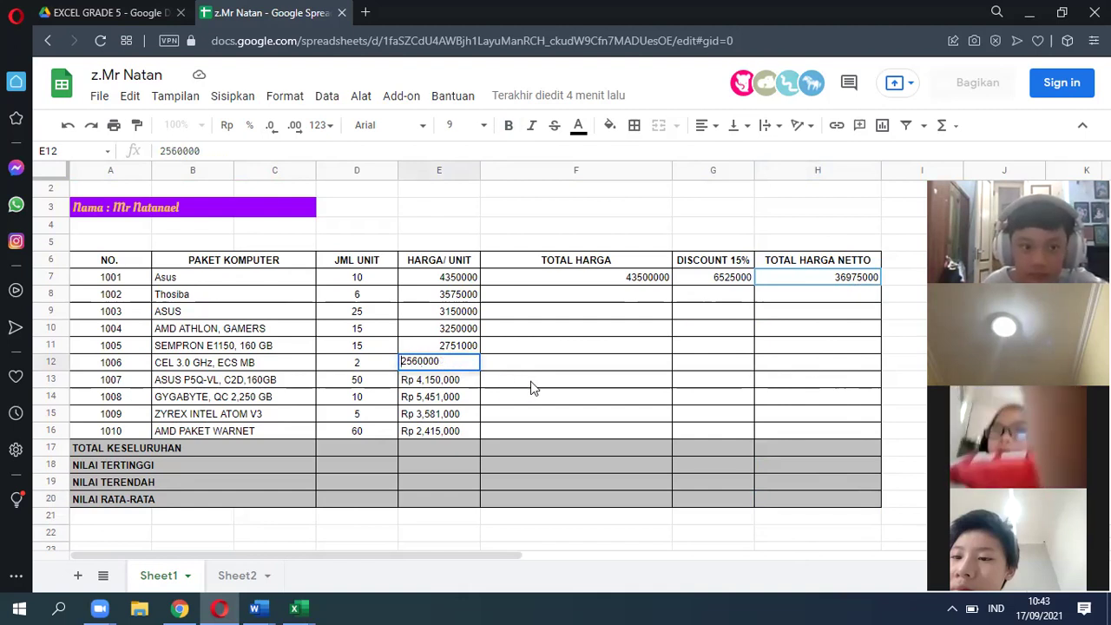
left_click(531, 381)
Format H7's net price as Rupiah, showing Rp36.975.000,00.
left_click(826, 280)
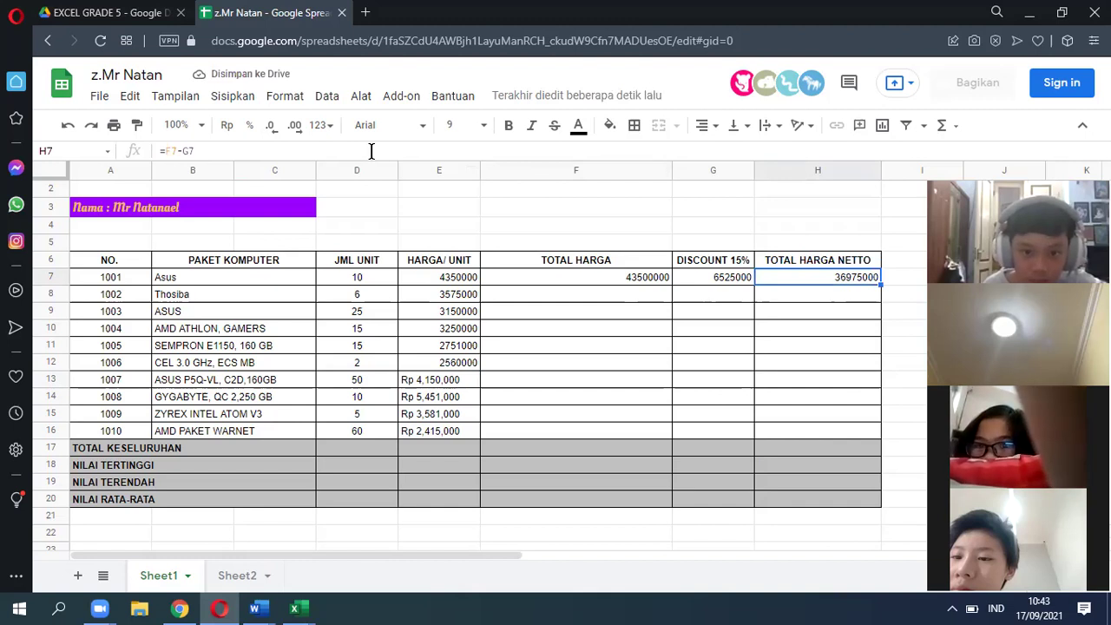
left_click(226, 131)
left_click(795, 343)
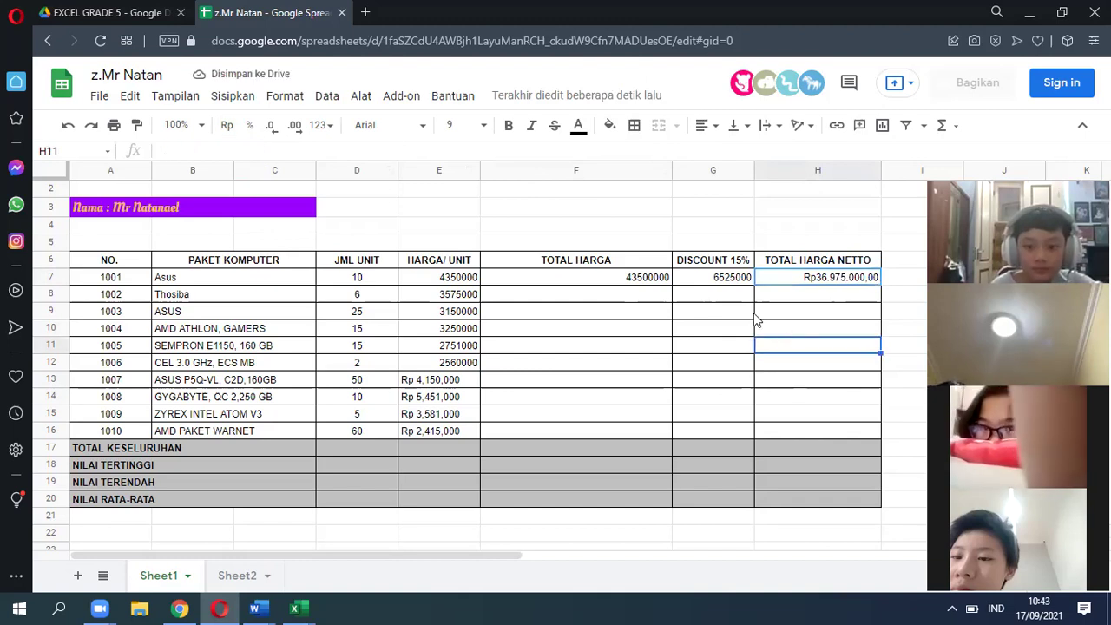
key("Up")
key("Up")
key("Up")
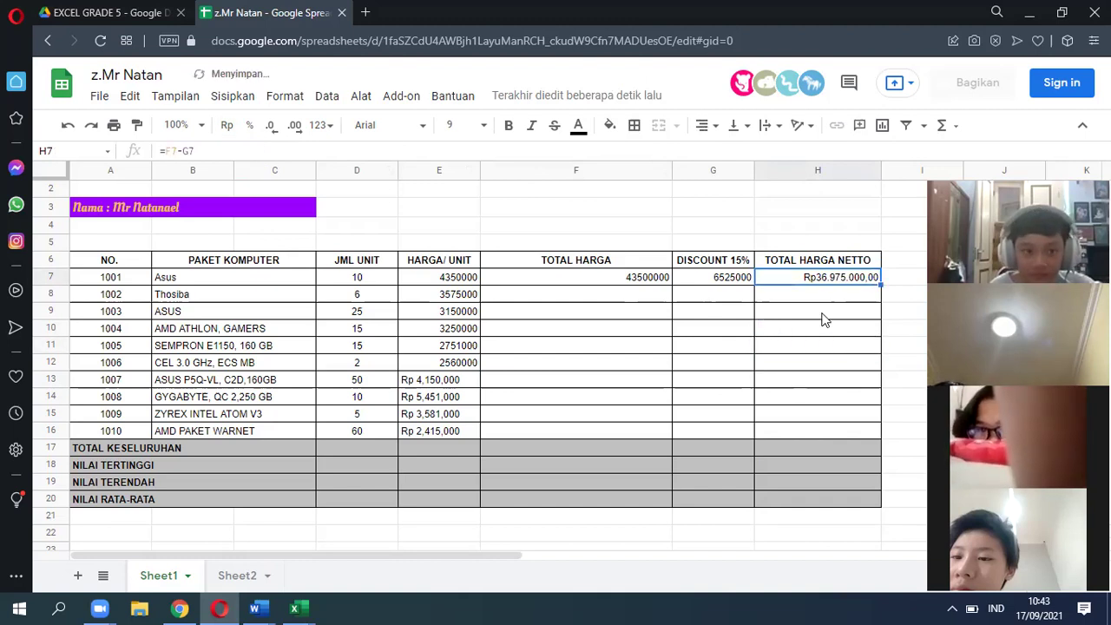
left_click(822, 313)
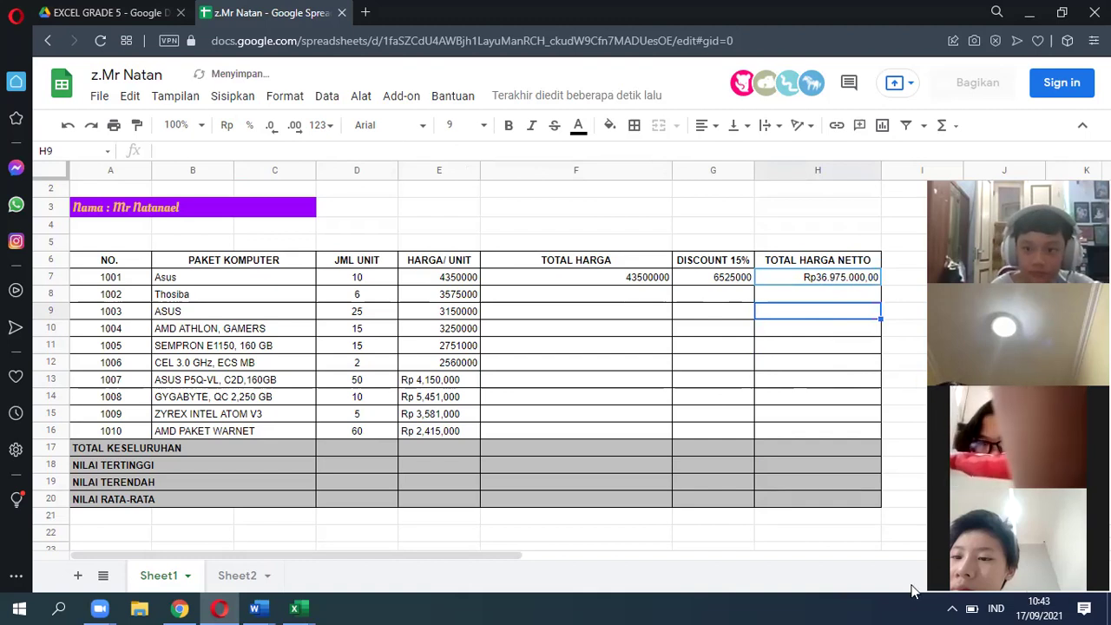
left_click(818, 278)
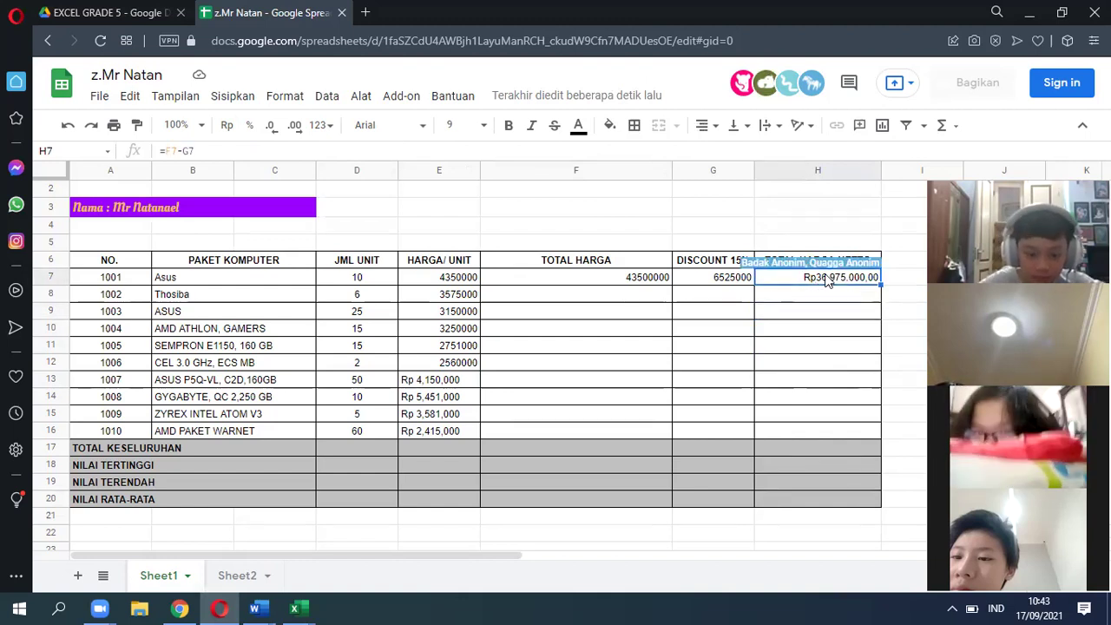
left_click(226, 132)
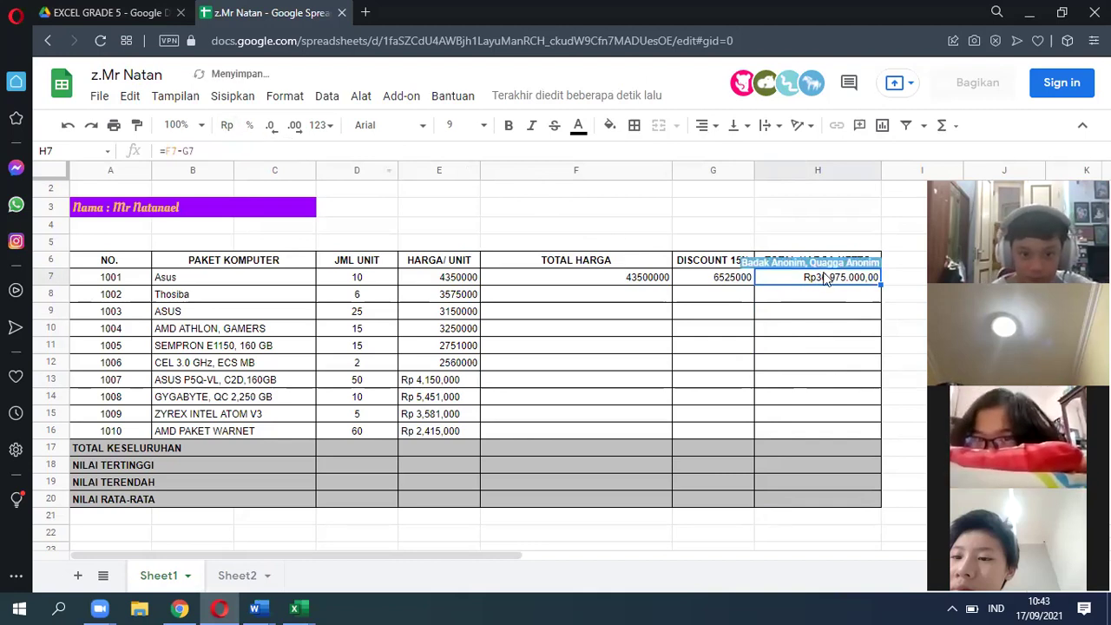
left_click(822, 348)
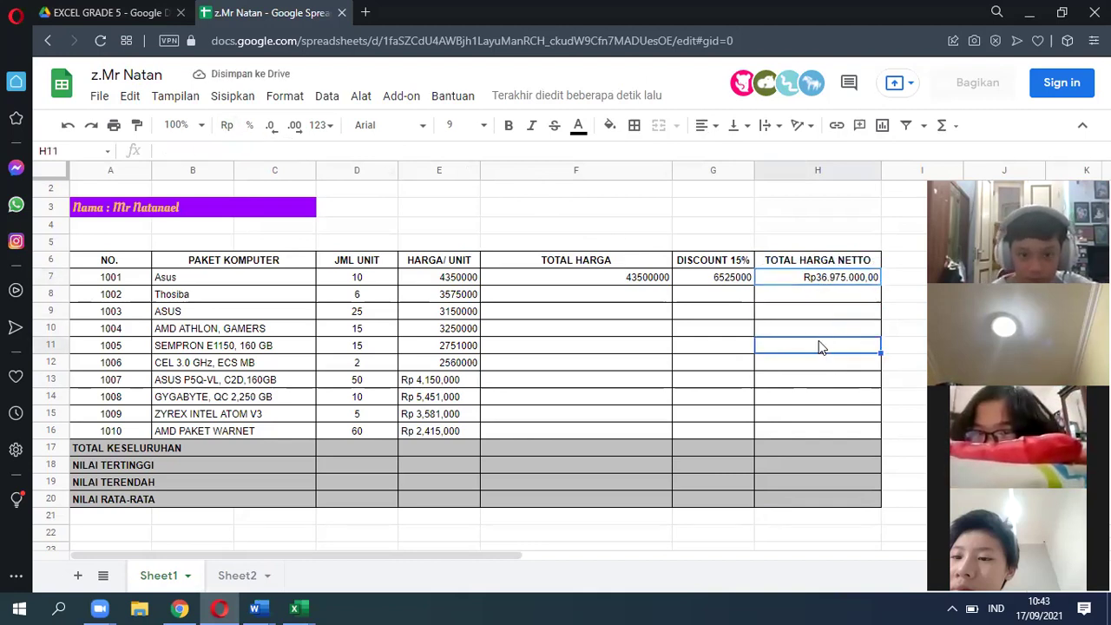
left_click(453, 384)
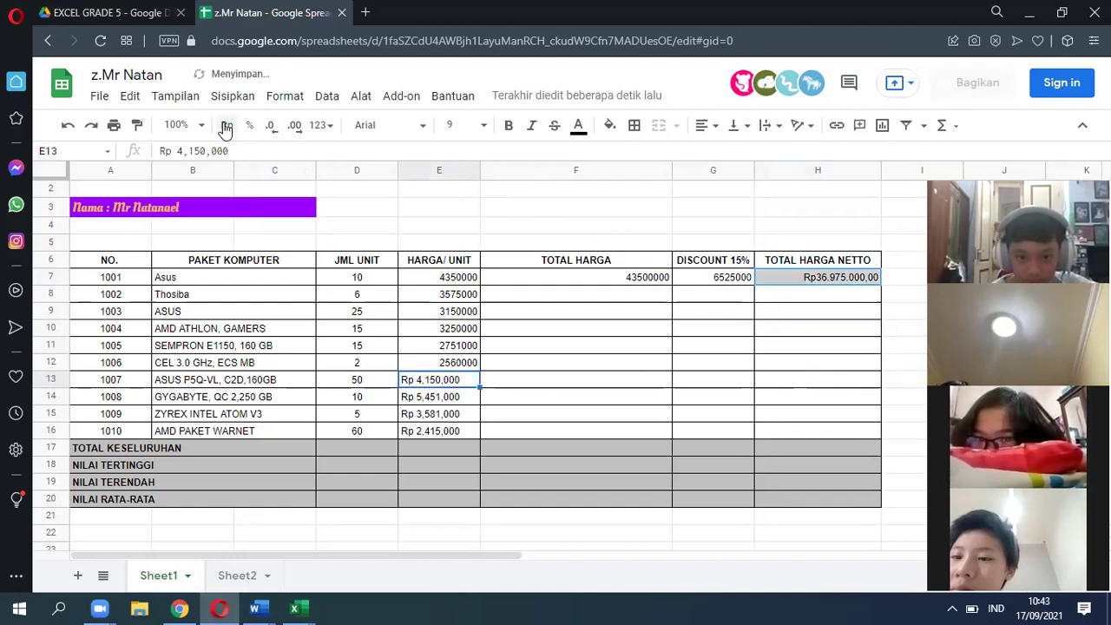
left_click(598, 379)
left_click(439, 277)
left_click(616, 325)
left_click(610, 277)
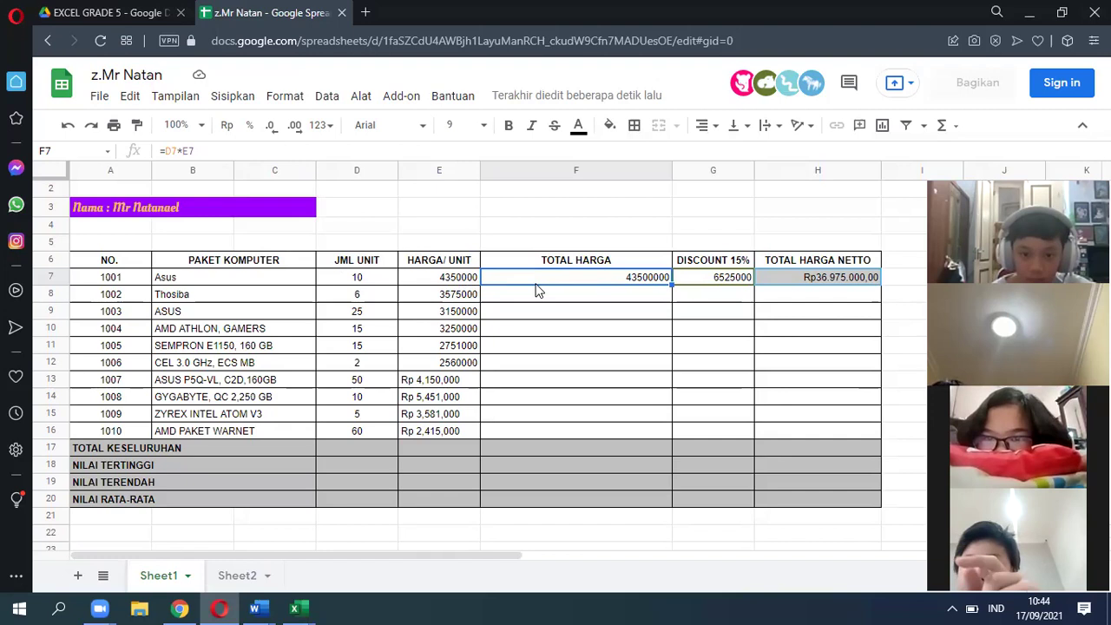
left_click(177, 151)
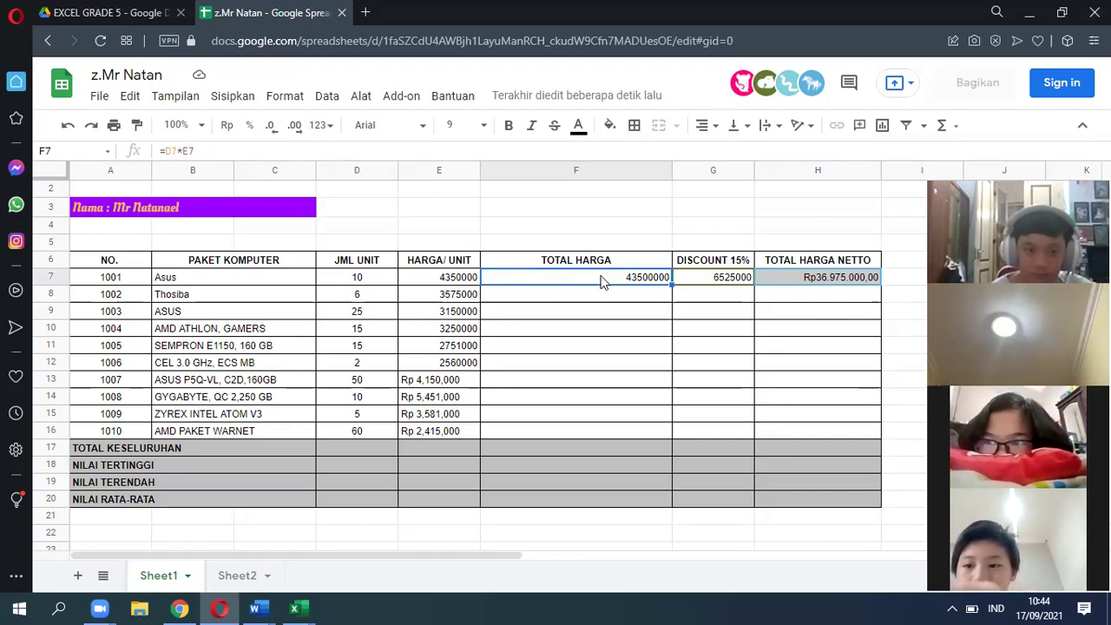
left_click(717, 287)
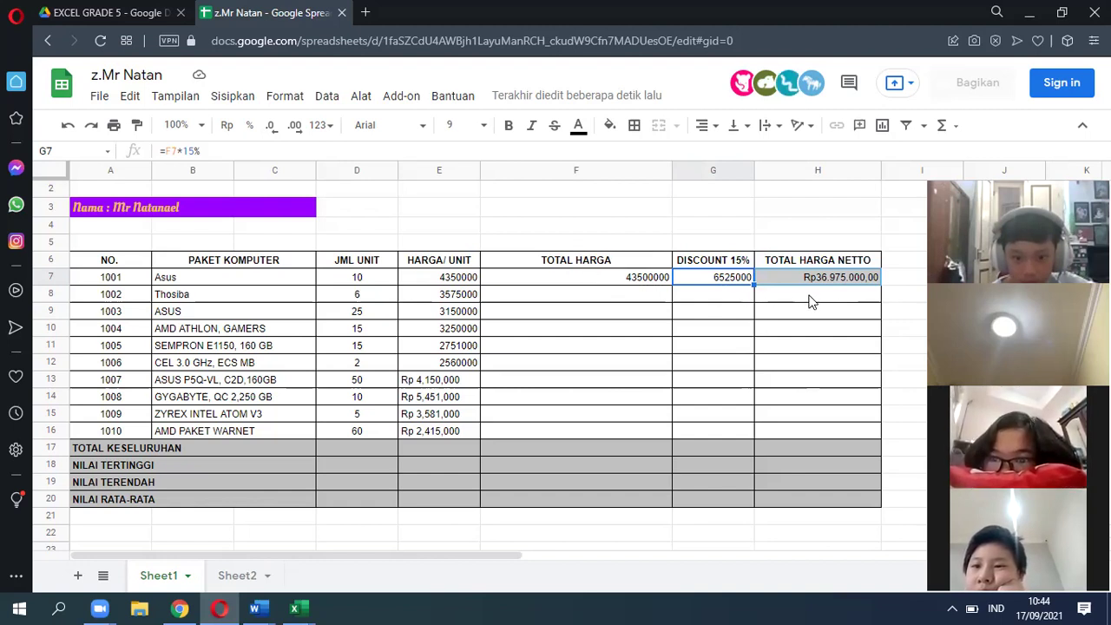
key("Right")
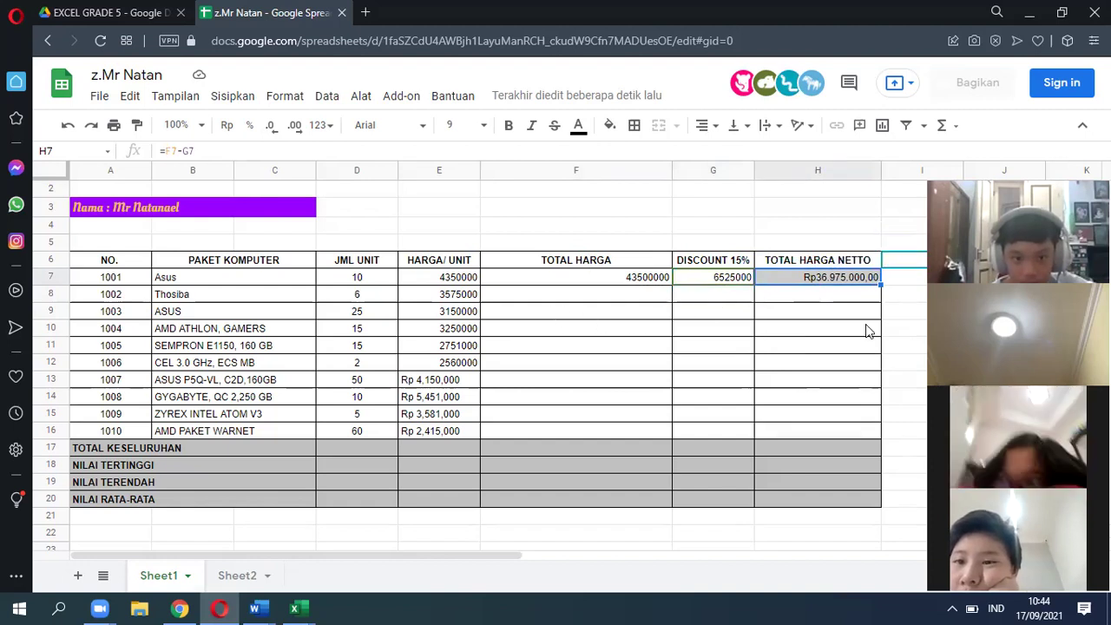
Format the F7 total and the E7 unit price as Rupiah currency.
left_click(629, 283)
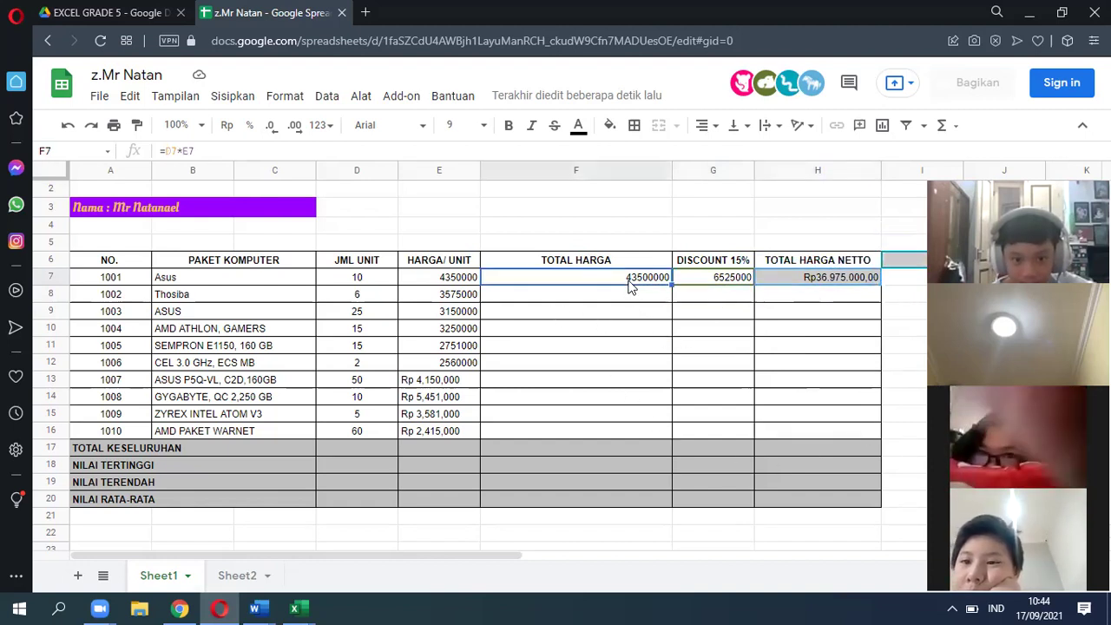
left_click(227, 125)
left_click(713, 329)
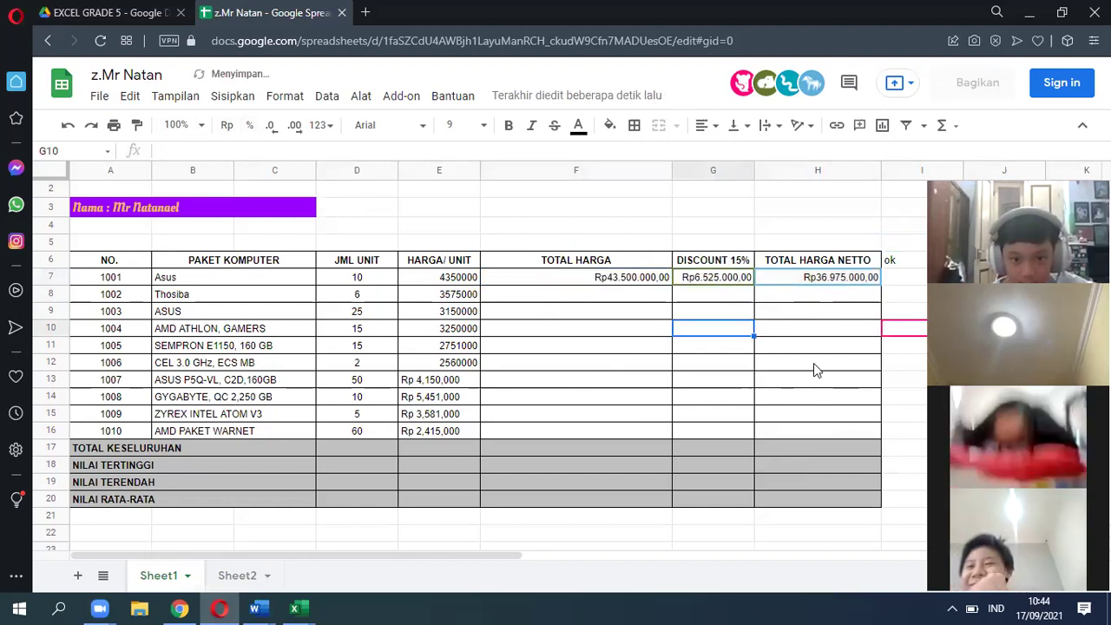
left_click(430, 278)
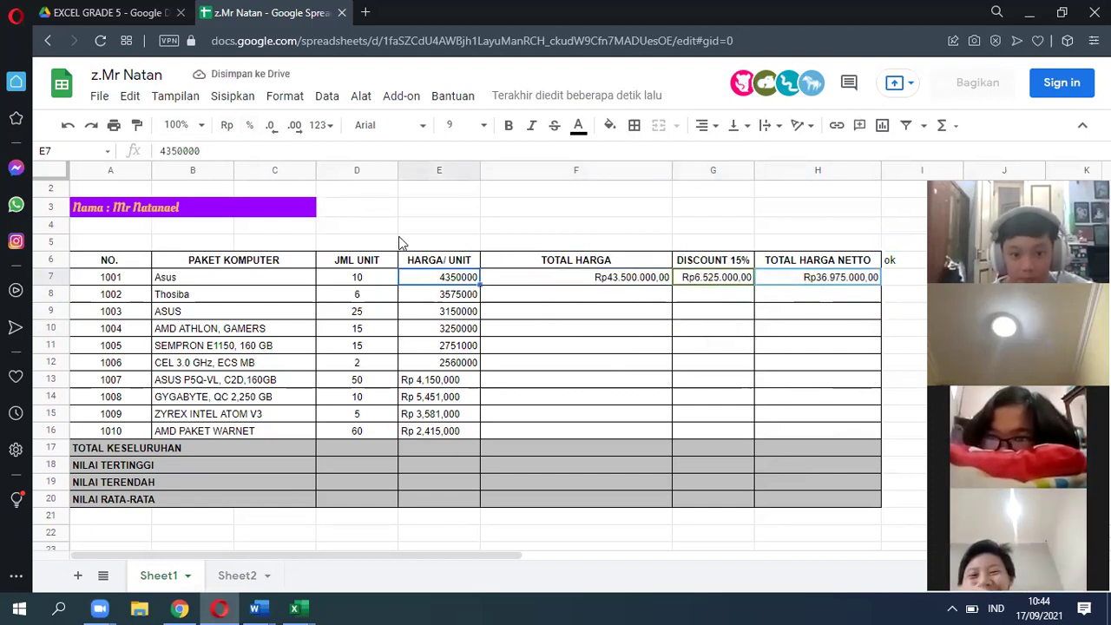
left_click(228, 125)
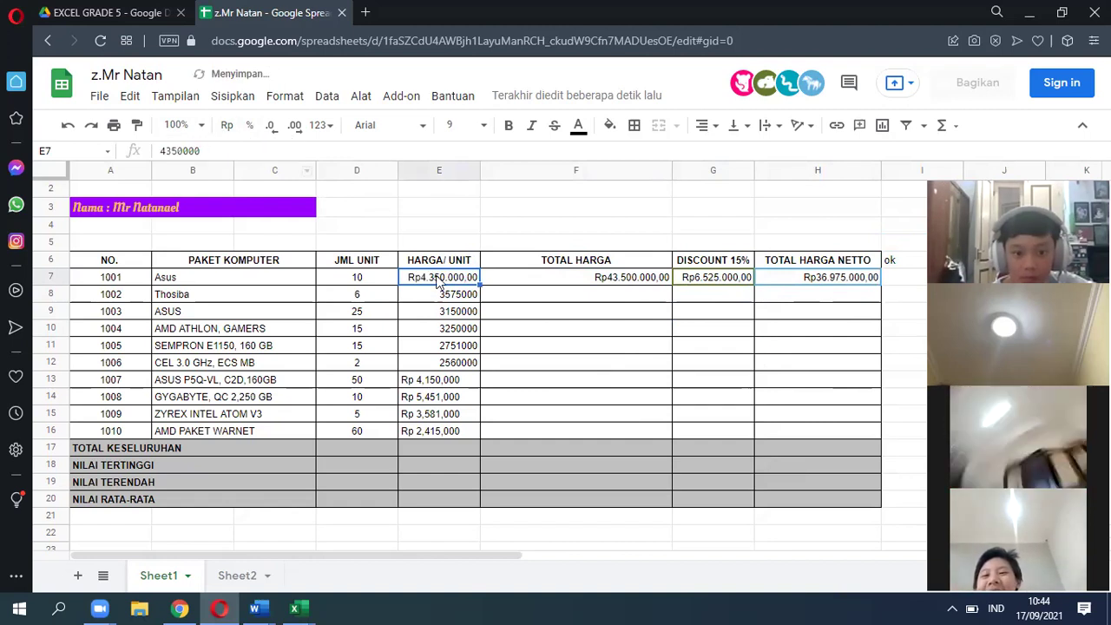
left_click(499, 363)
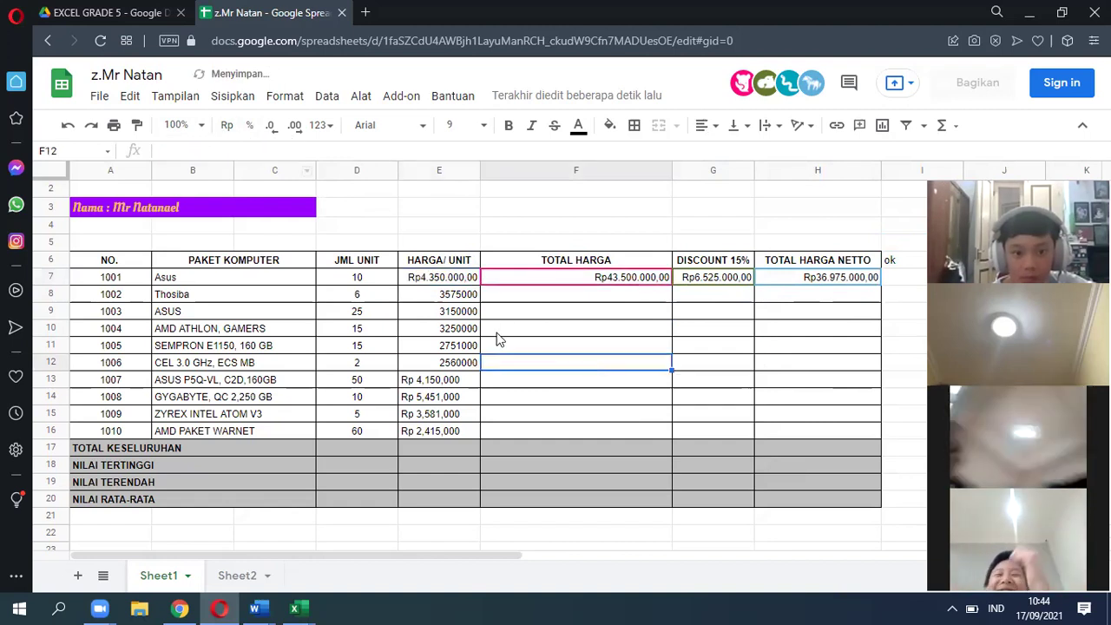
Edit E13's price so it reads Rp4.150.000,00.
left_click(452, 386)
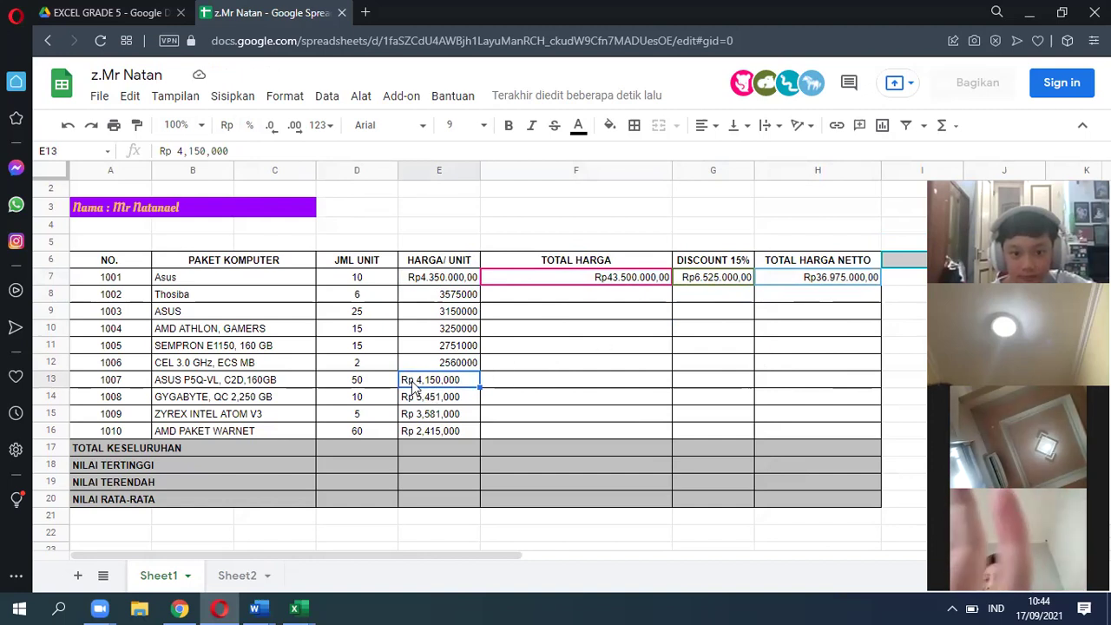
double_click(421, 385)
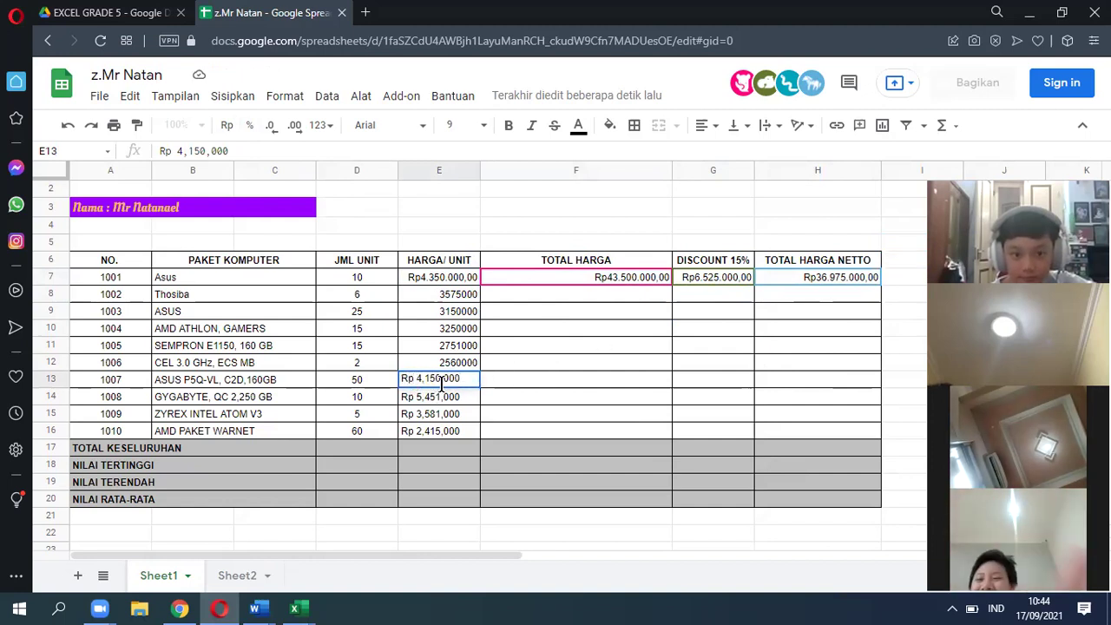
key("BackSpace")
key("BackSpace")
key("BackSpace")
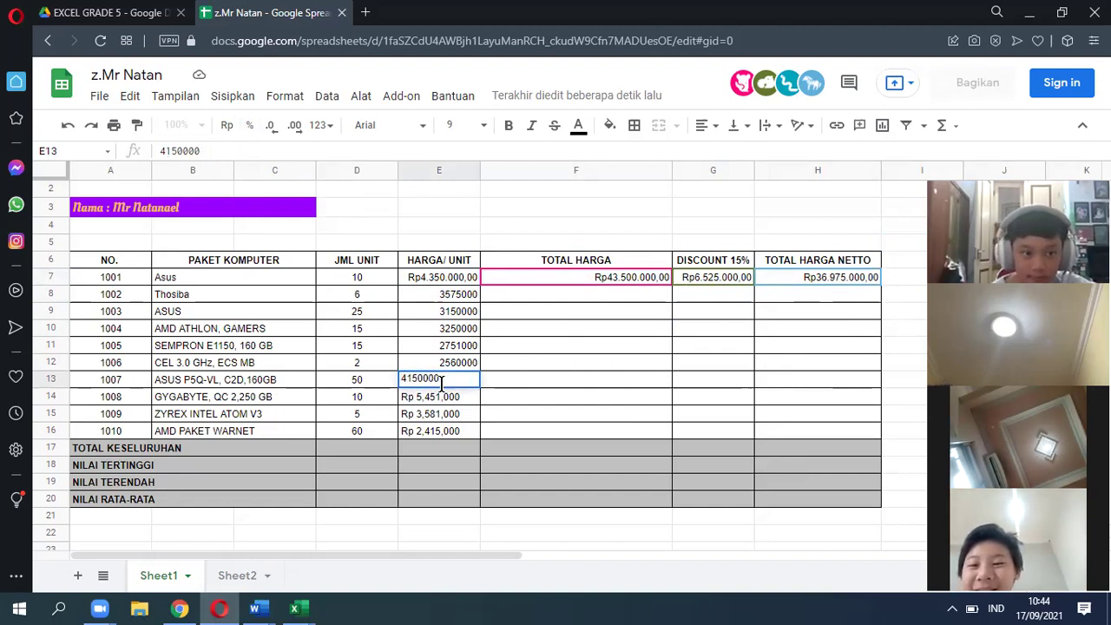
key("Return")
Remove the Rp prefix and commas from E14, leaving 5451000, then recheck E13's raw value.
double_click(414, 392)
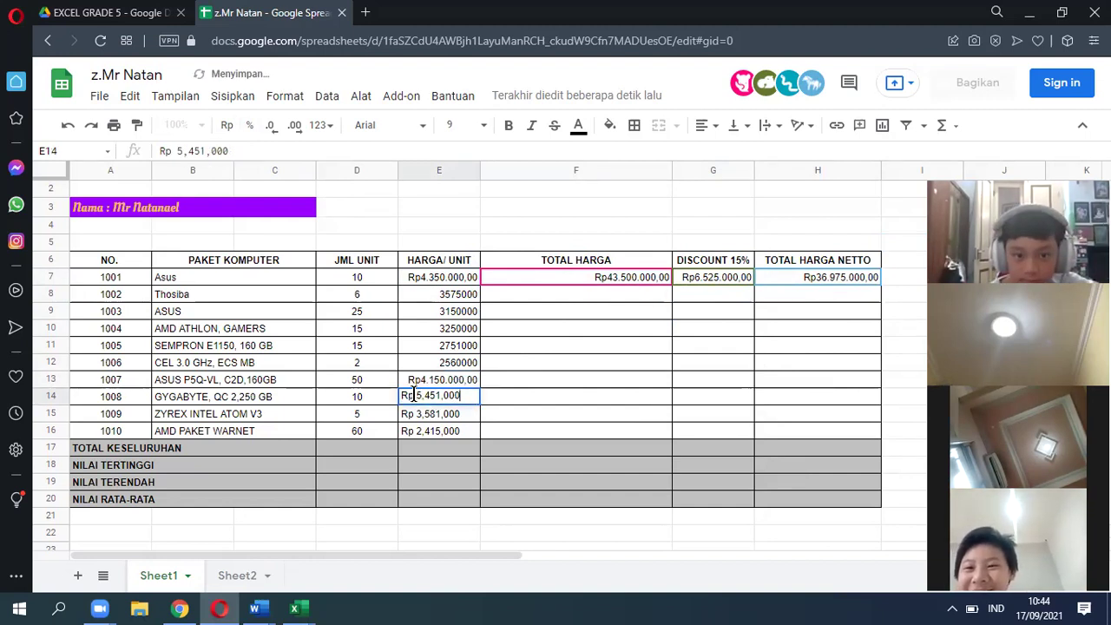
key("BackSpace")
key("BackSpace")
key("BackSpace")
key("BackSpace")
left_click(429, 396)
key("BackSpace")
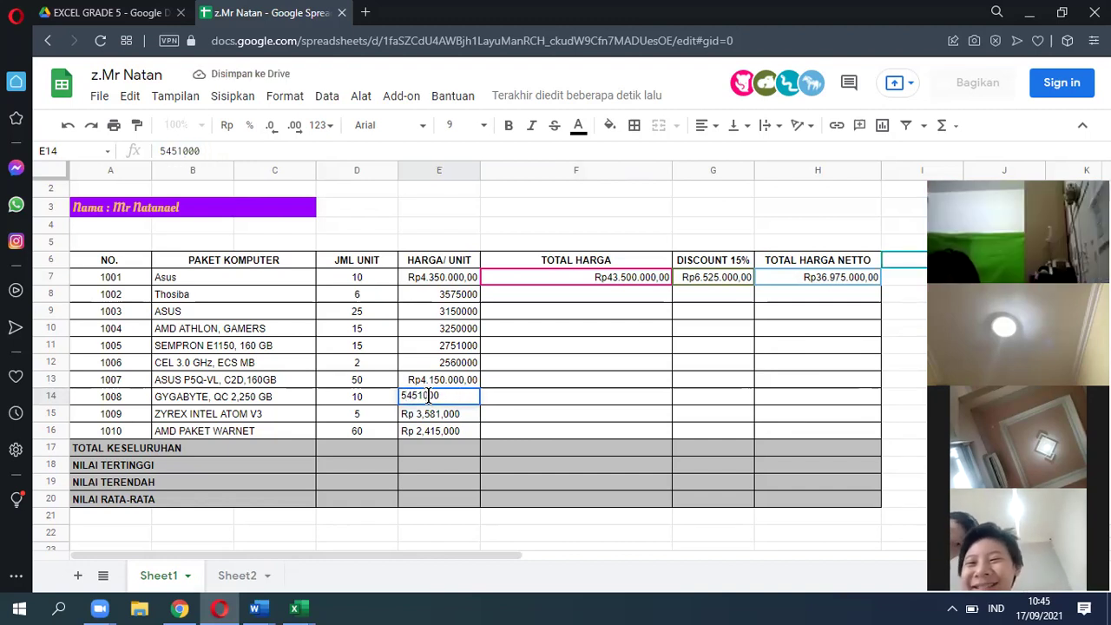
key("Tab")
left_click(431, 388)
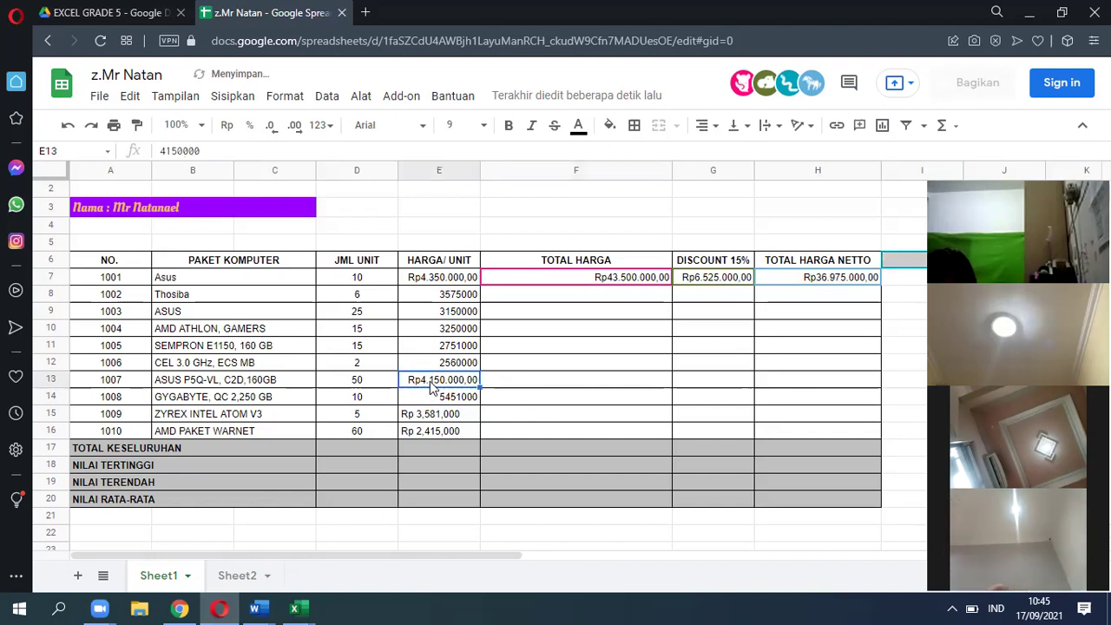
double_click(432, 388)
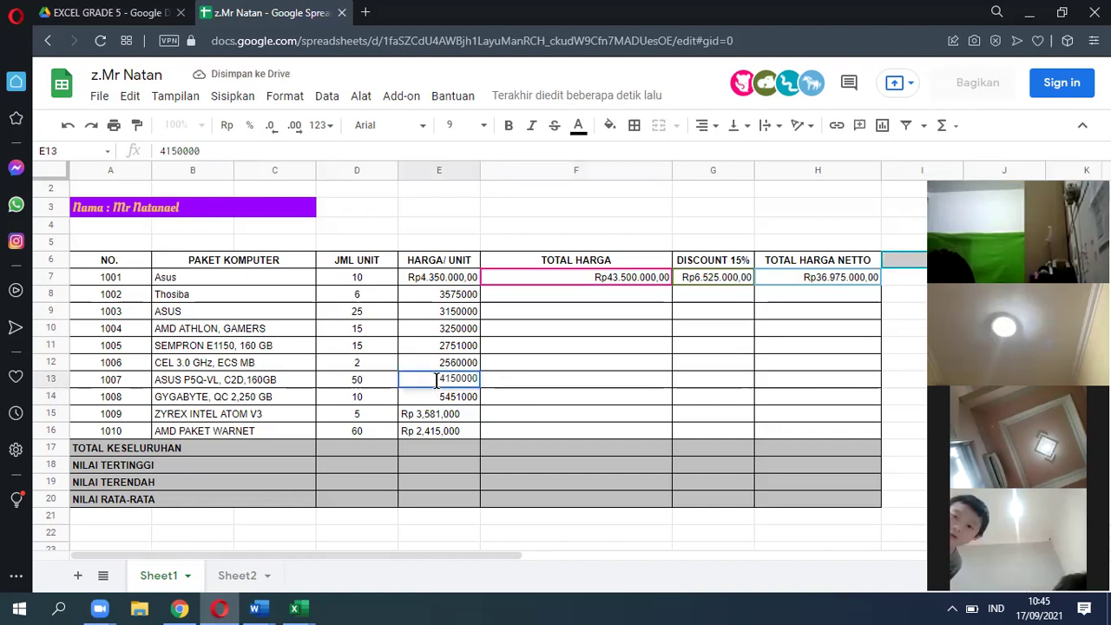
Apply Rupiah currency format to the E8, E9 and E10 prices.
left_click(456, 296)
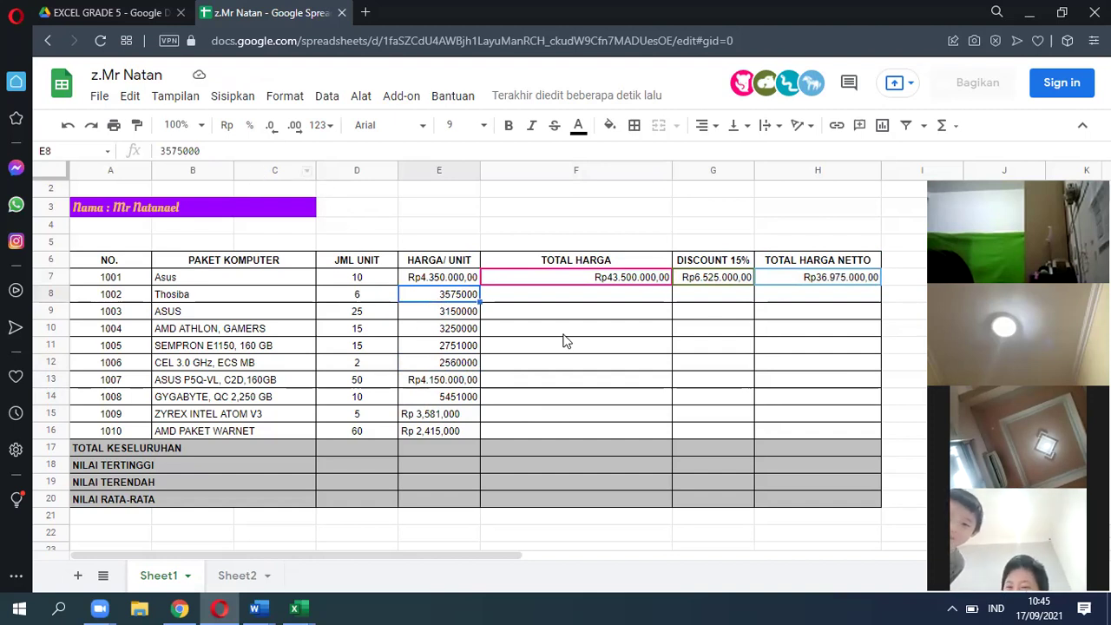
left_click(565, 337)
left_click(451, 298)
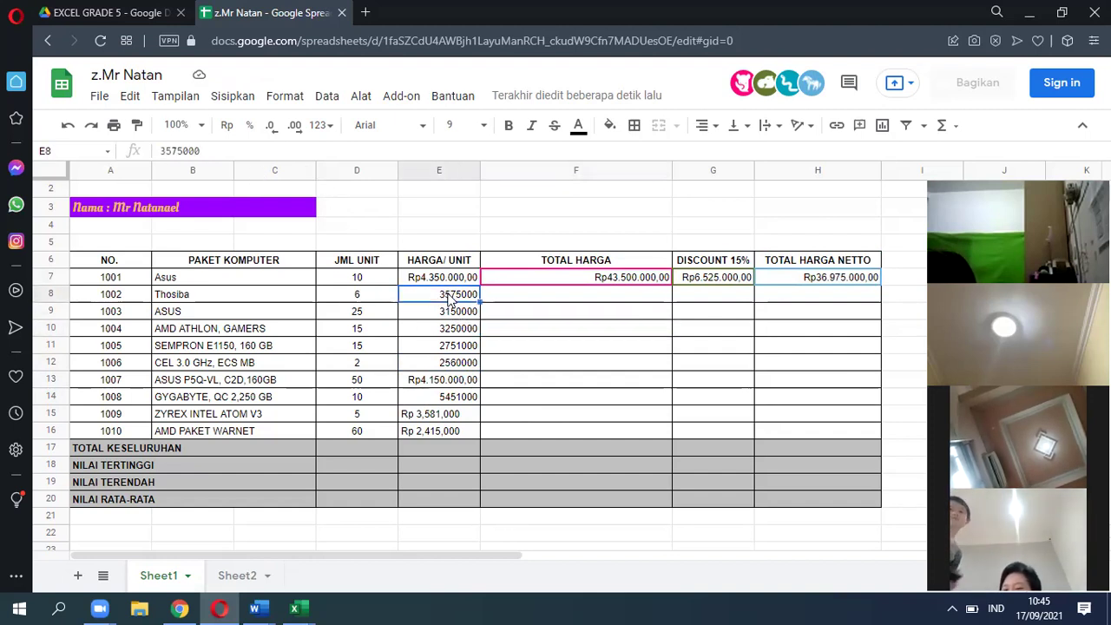
left_click(227, 129)
left_click(447, 314)
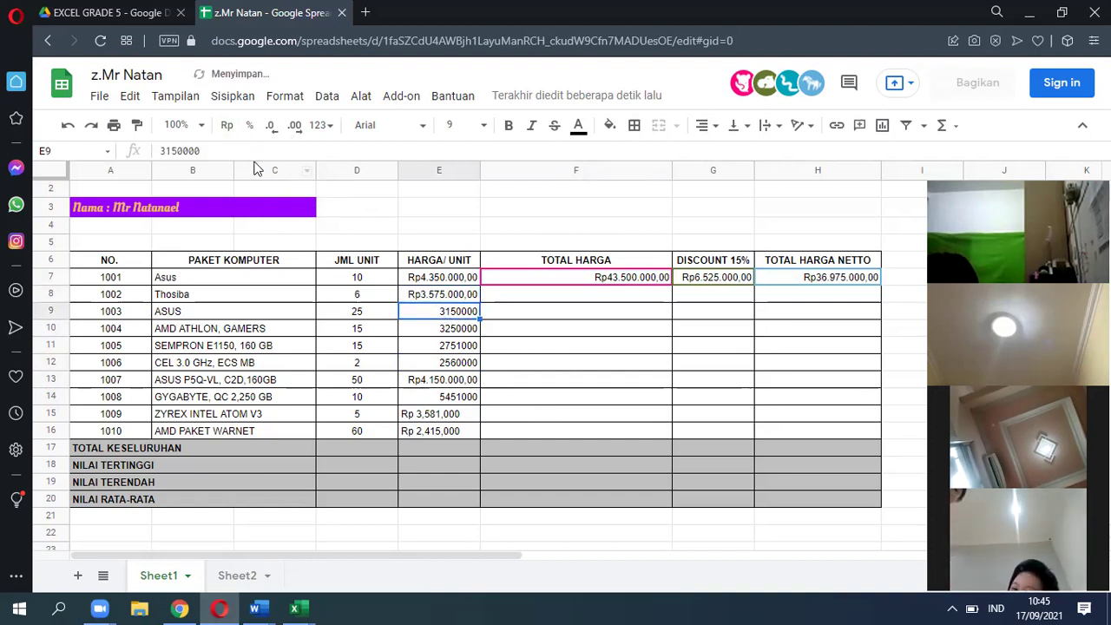
left_click(227, 125)
left_click(447, 329)
left_click(226, 130)
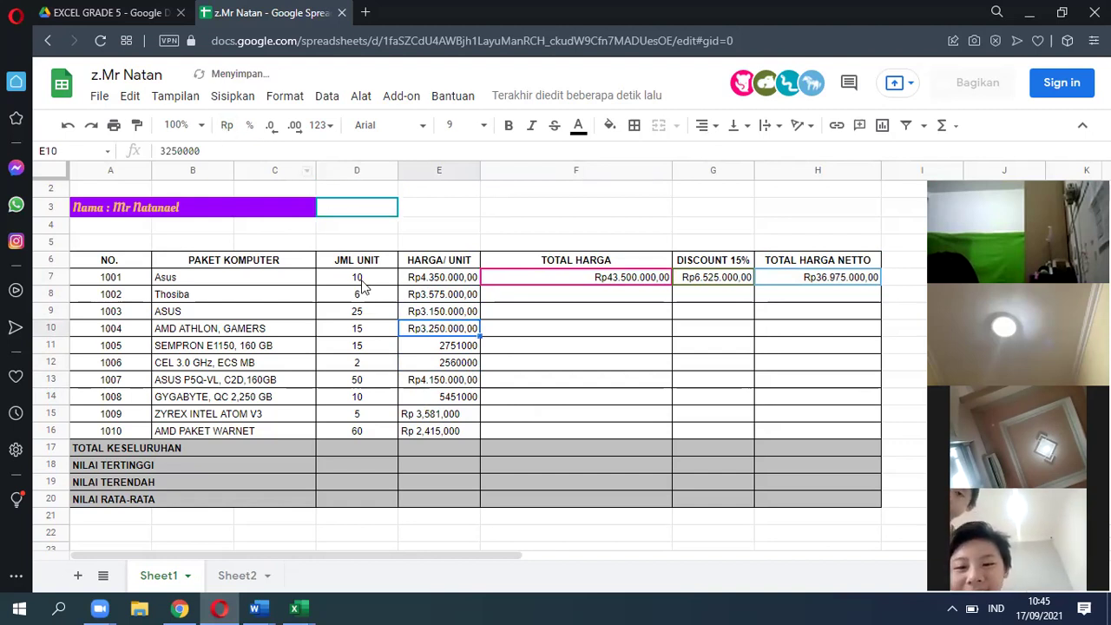
Apply Rupiah currency format to the E11, E12 and E14 prices.
left_click(419, 348)
left_click(227, 130)
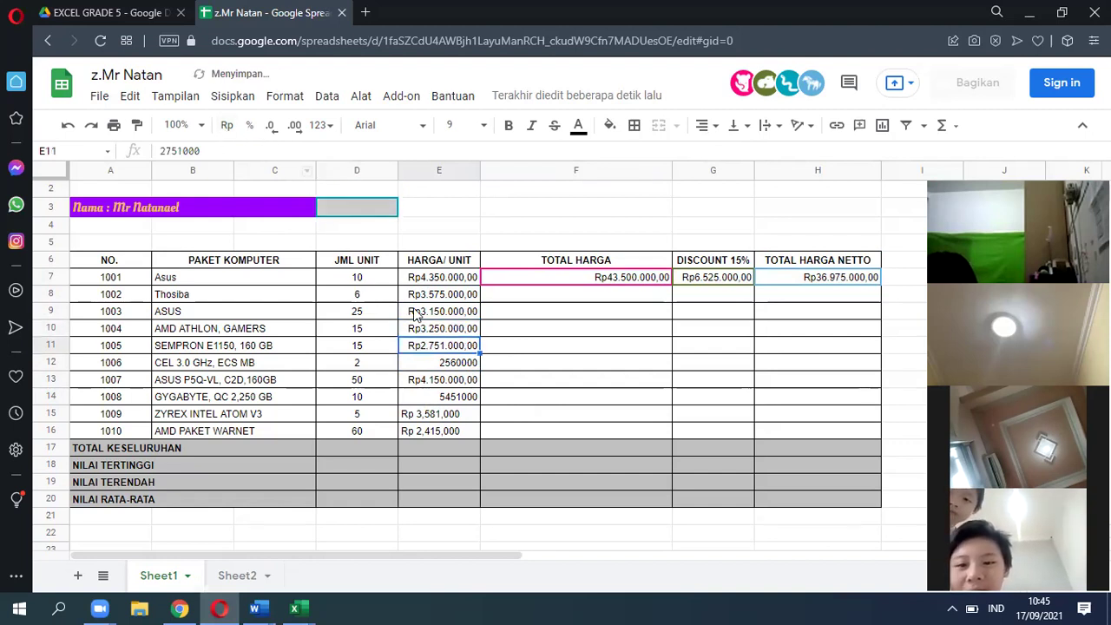
left_click(449, 365)
left_click(228, 132)
left_click(563, 361)
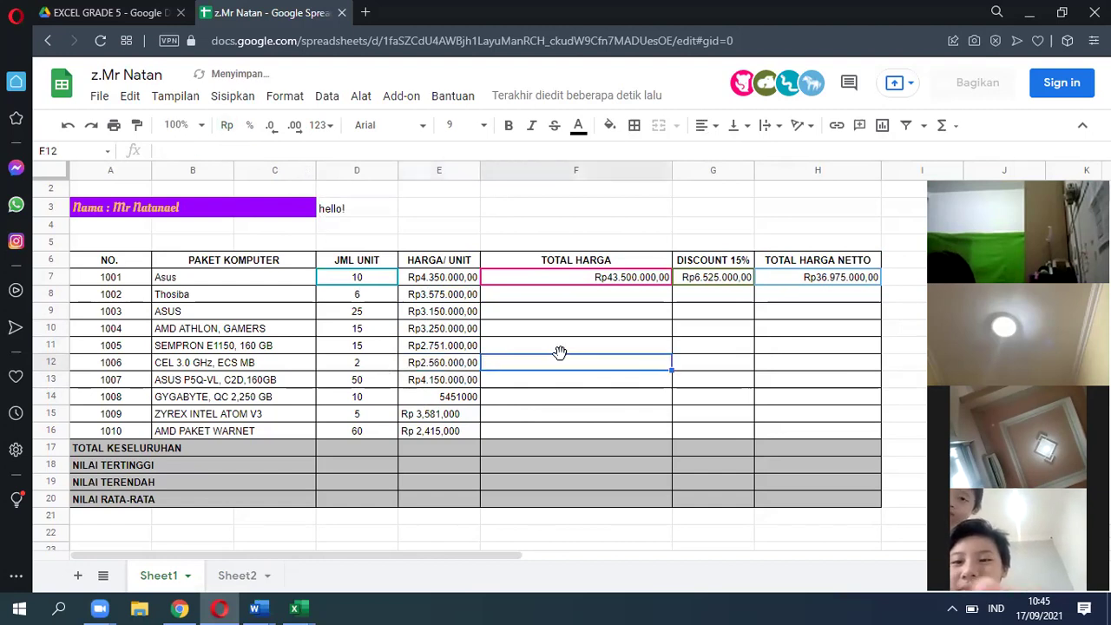
left_click(460, 278)
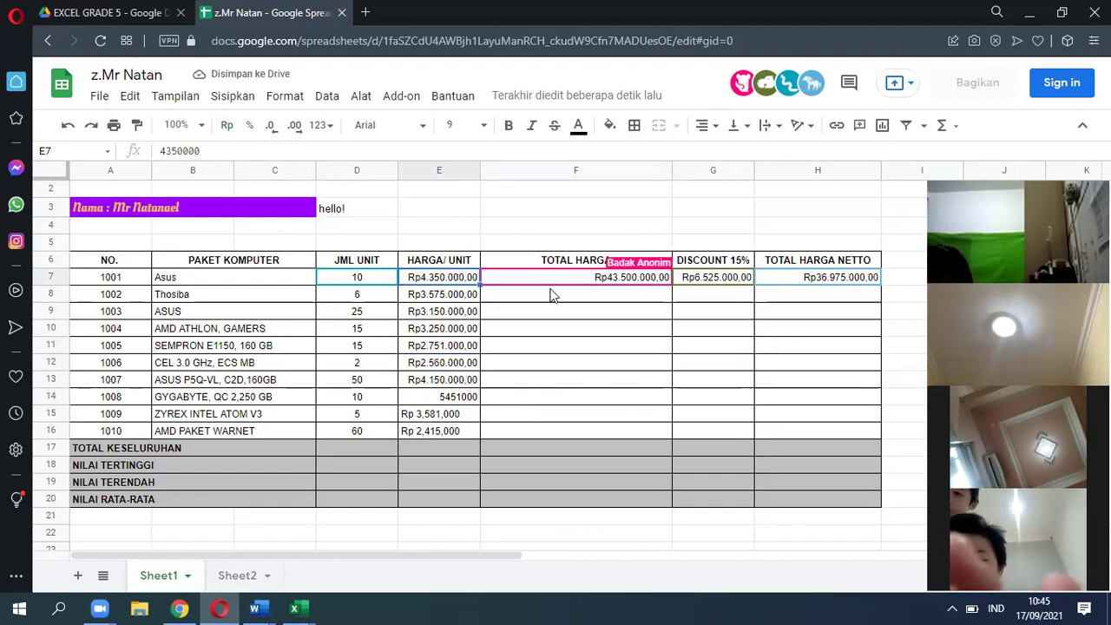
left_click(781, 329)
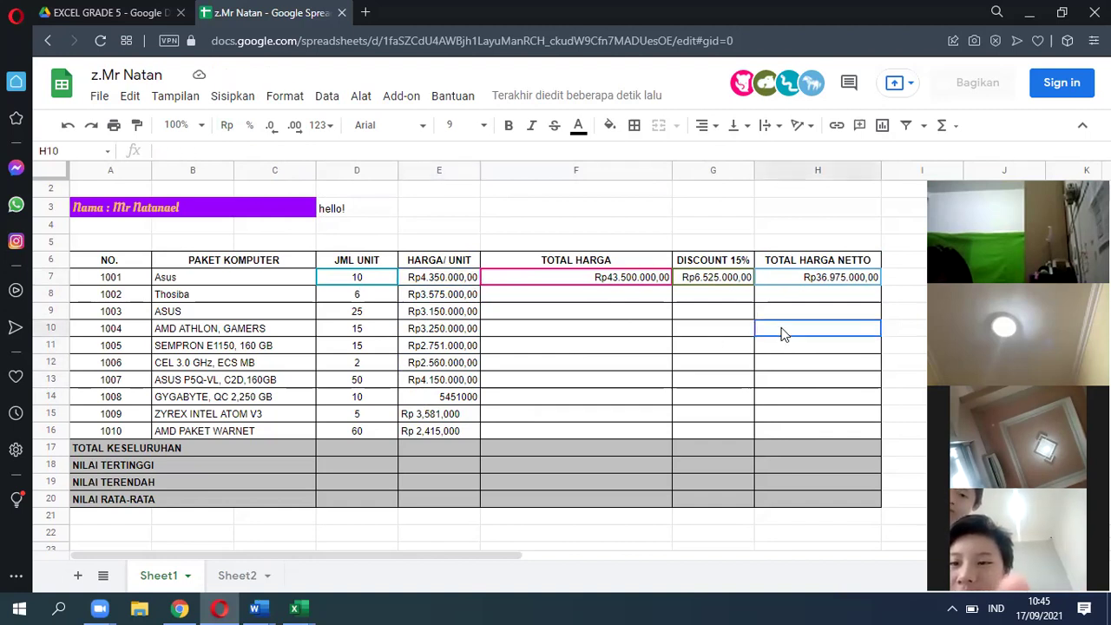
left_click(447, 397)
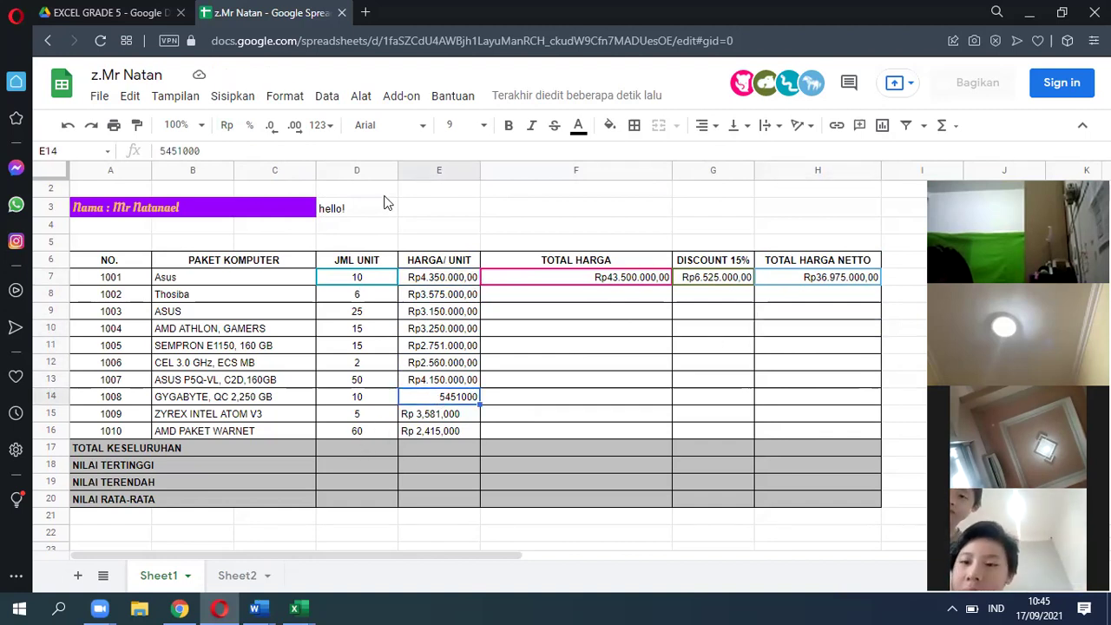
left_click(559, 415)
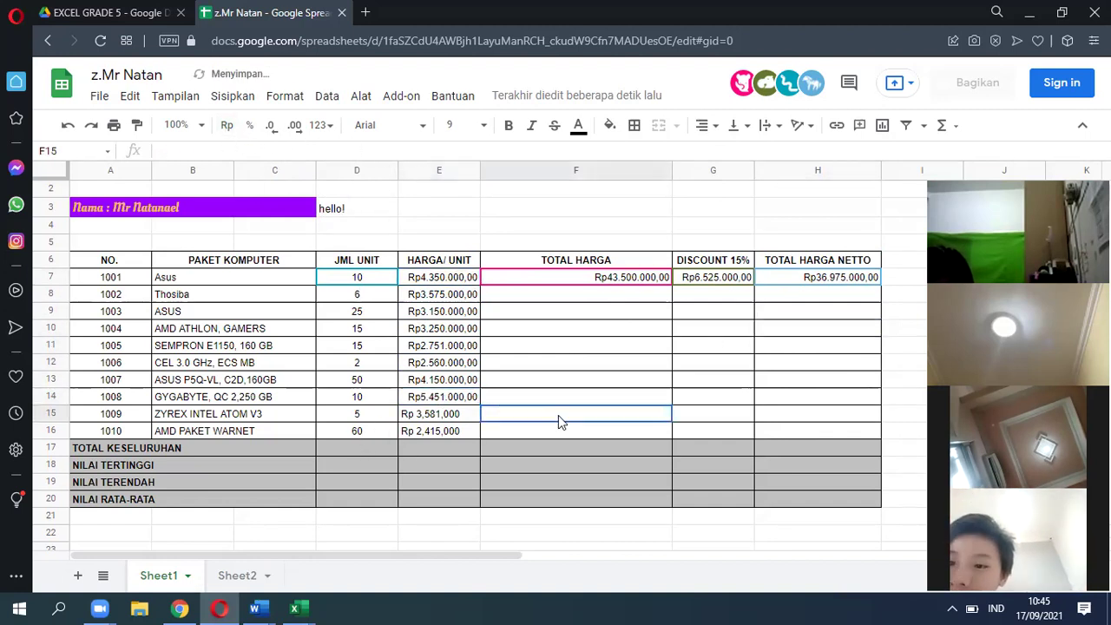
Decrease decimals on E7, E8 and E9 so the Rupiah prices show whole amounts.
left_click(458, 277)
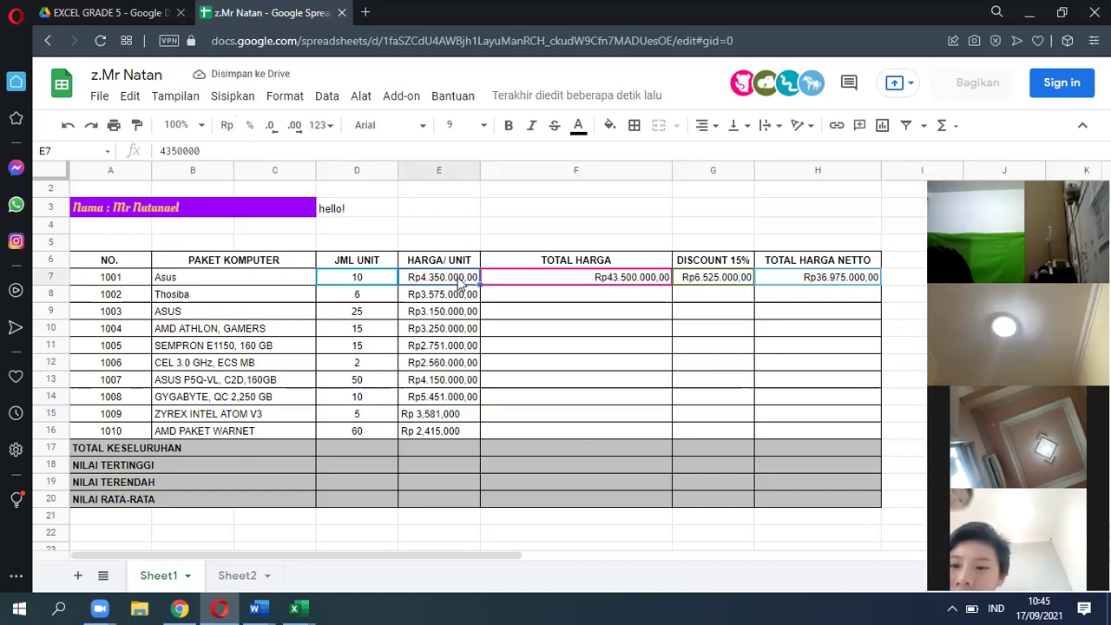
left_click(271, 130)
left_click(271, 130)
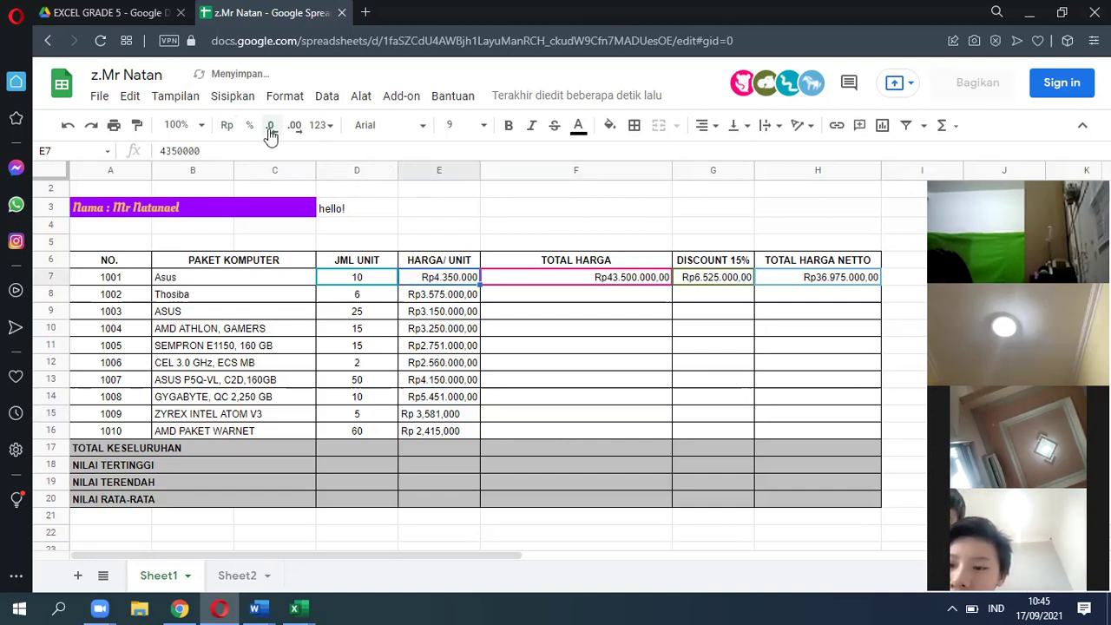
left_click(438, 295)
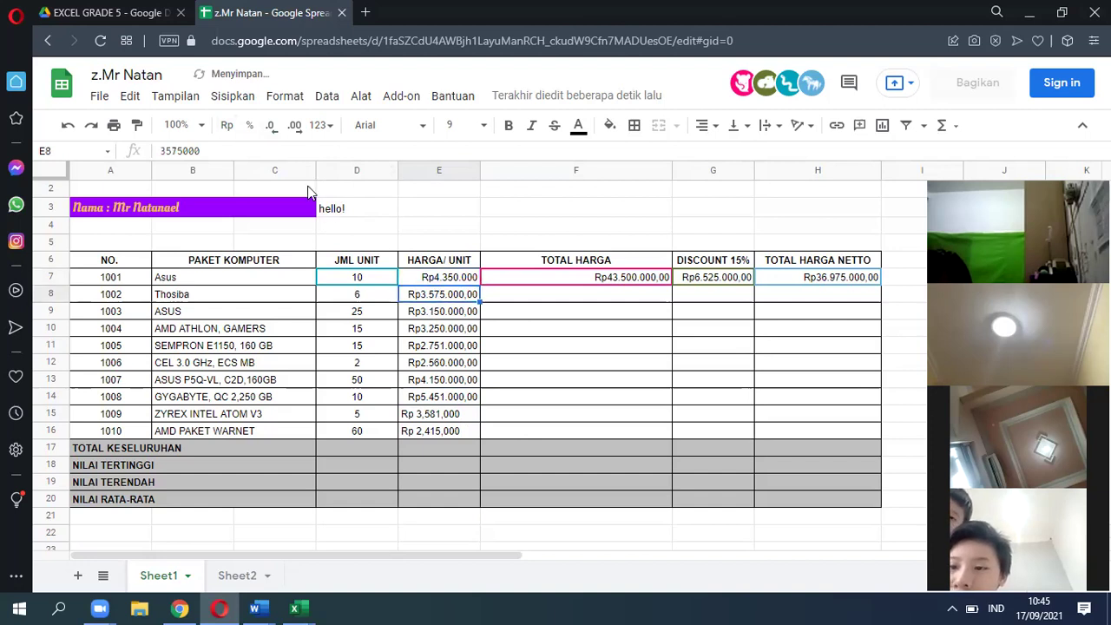
left_click(271, 130)
left_click(271, 130)
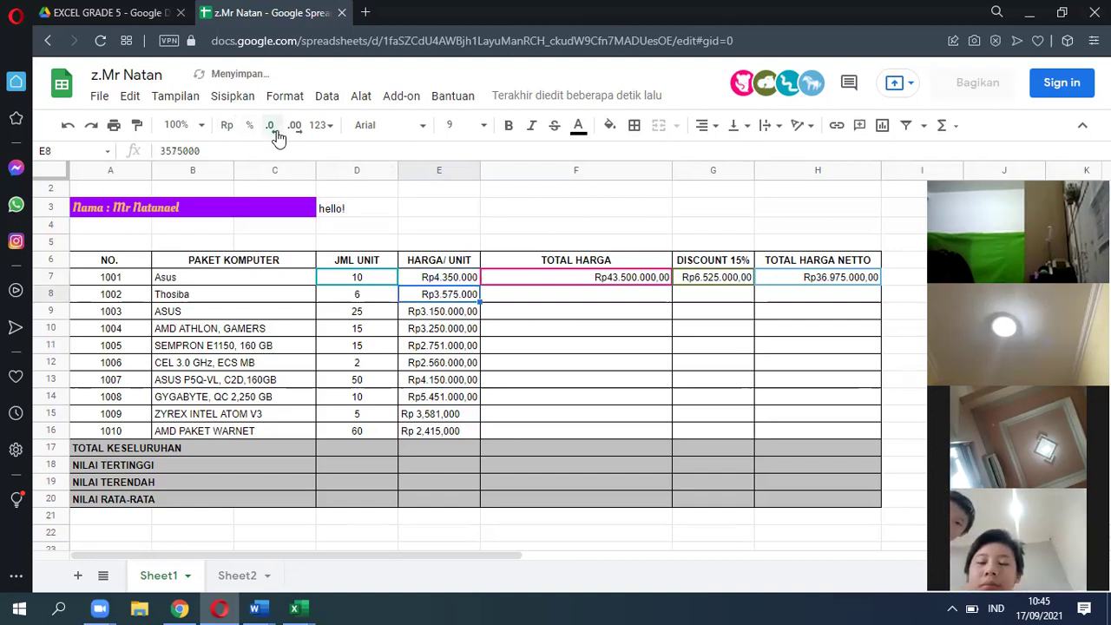
left_click(453, 313)
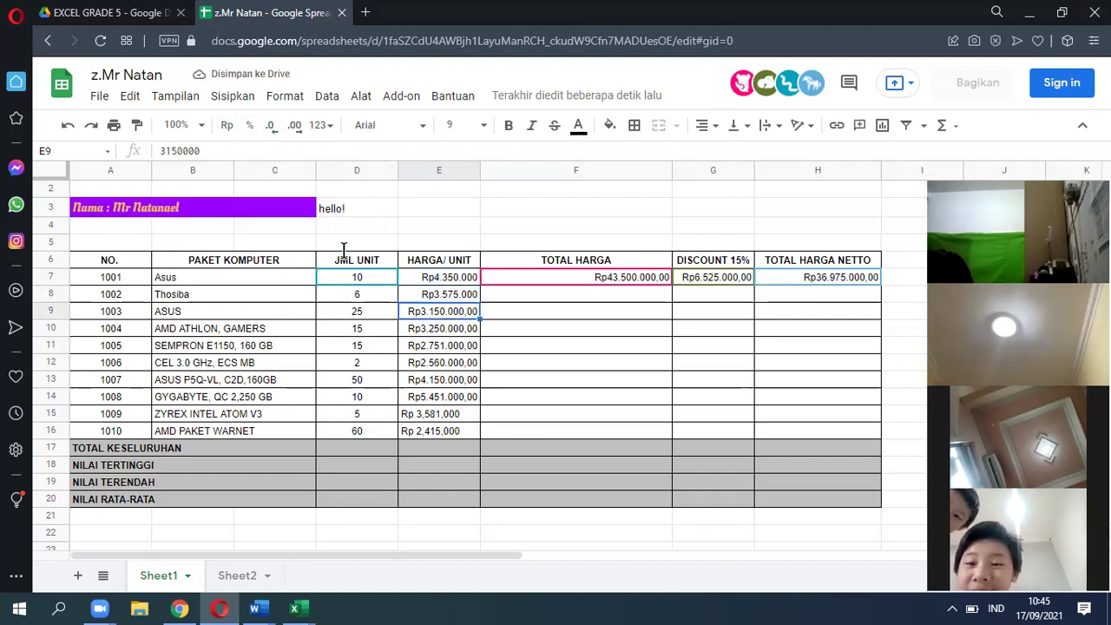
left_click(271, 127)
left_click(271, 127)
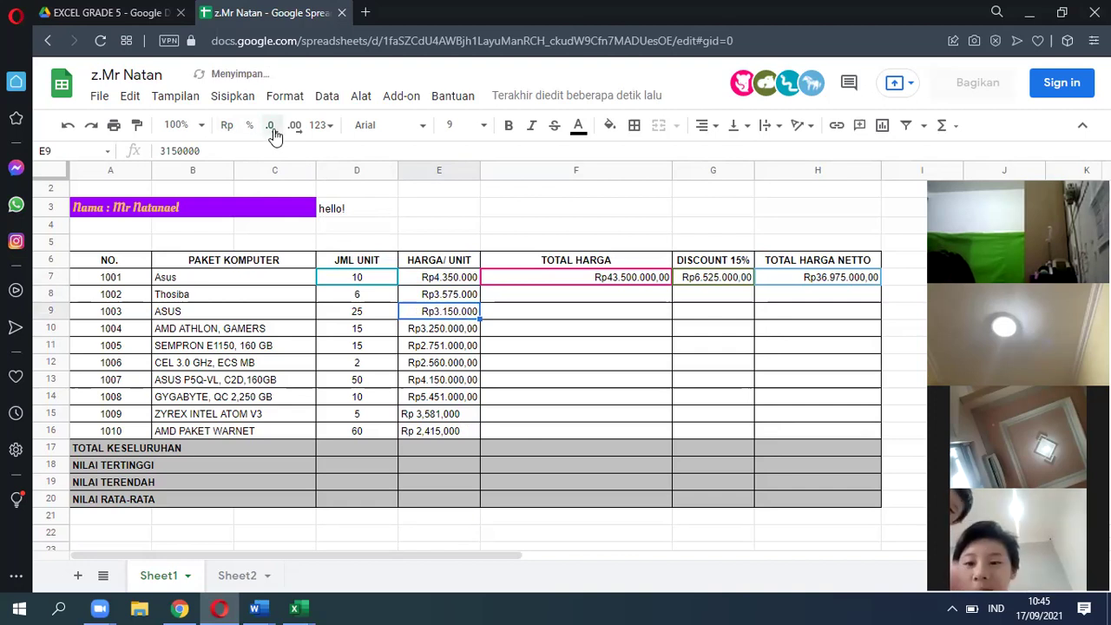
Check the F7 total-price formula and the text price in E15.
left_click(631, 281)
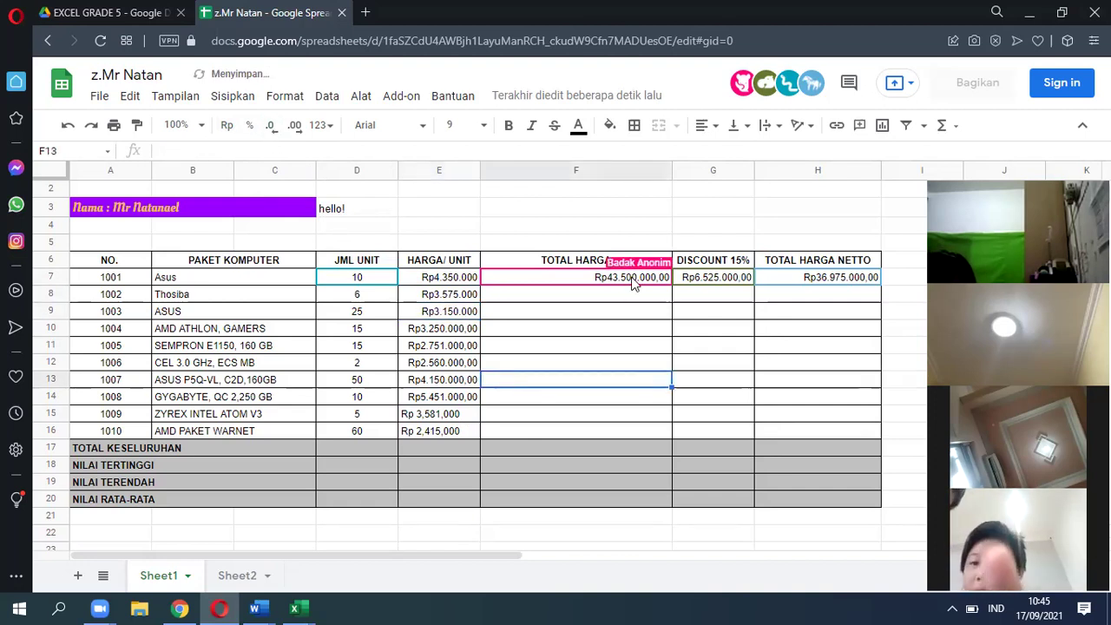
left_click(640, 330)
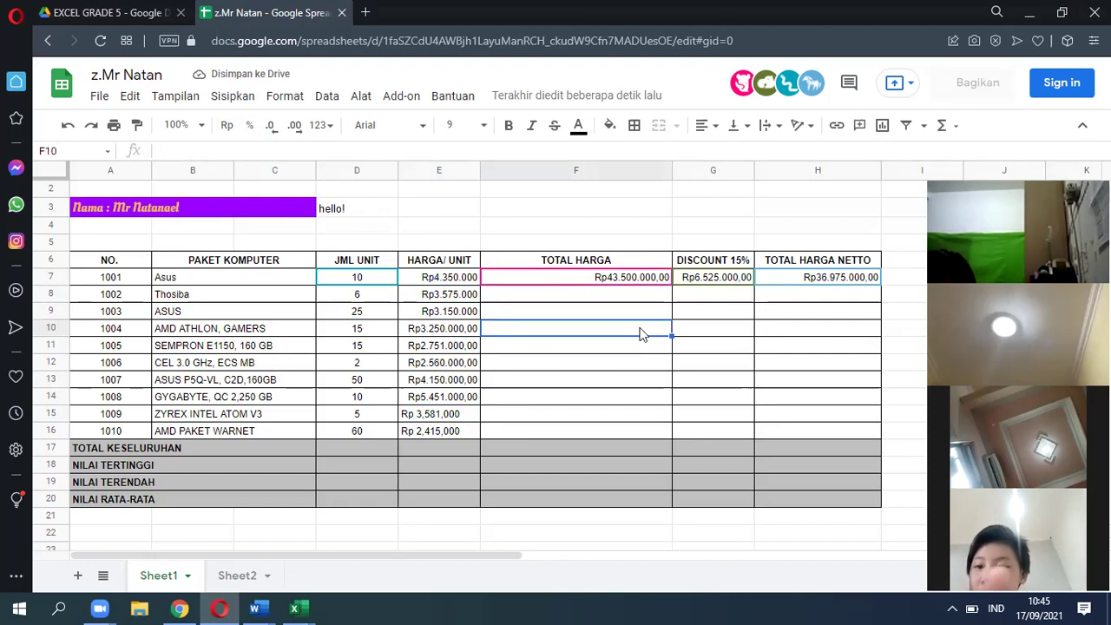
left_click(449, 416)
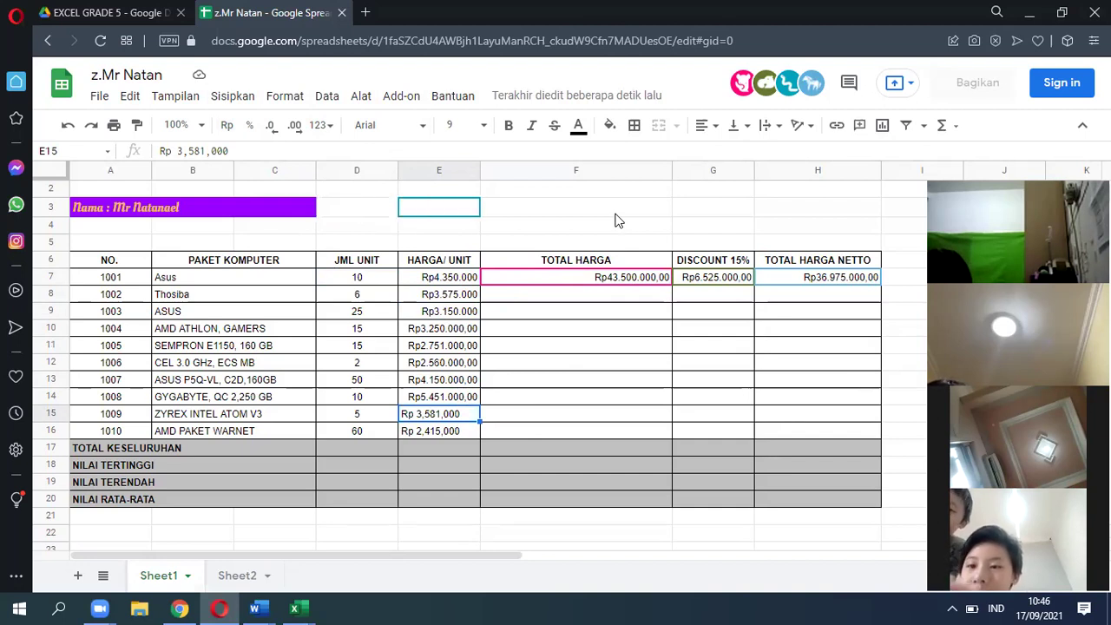
left_click(618, 280)
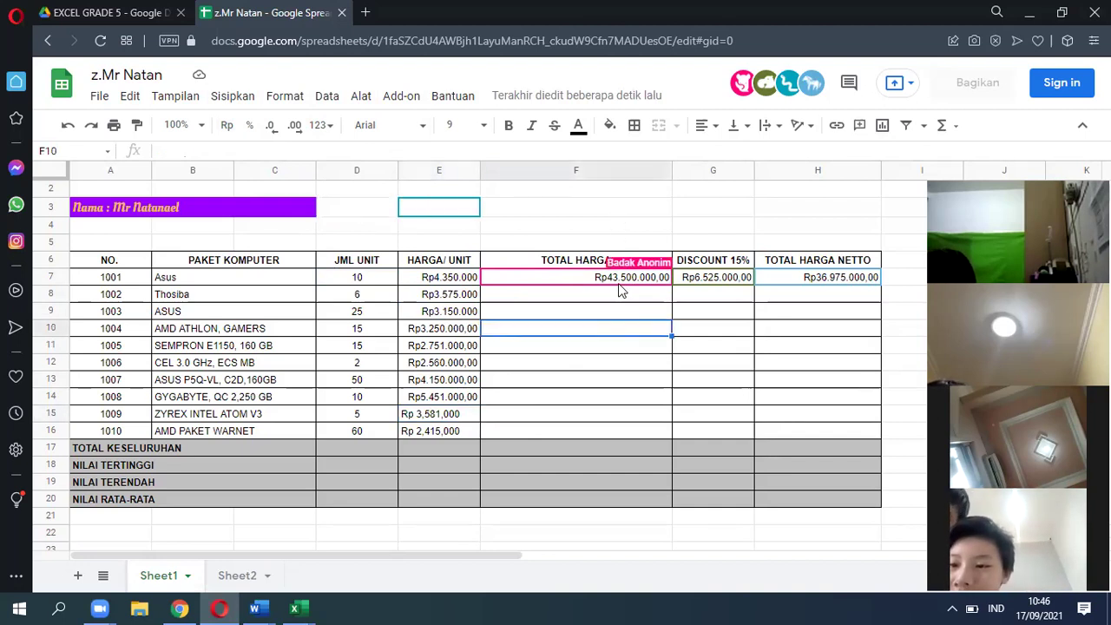
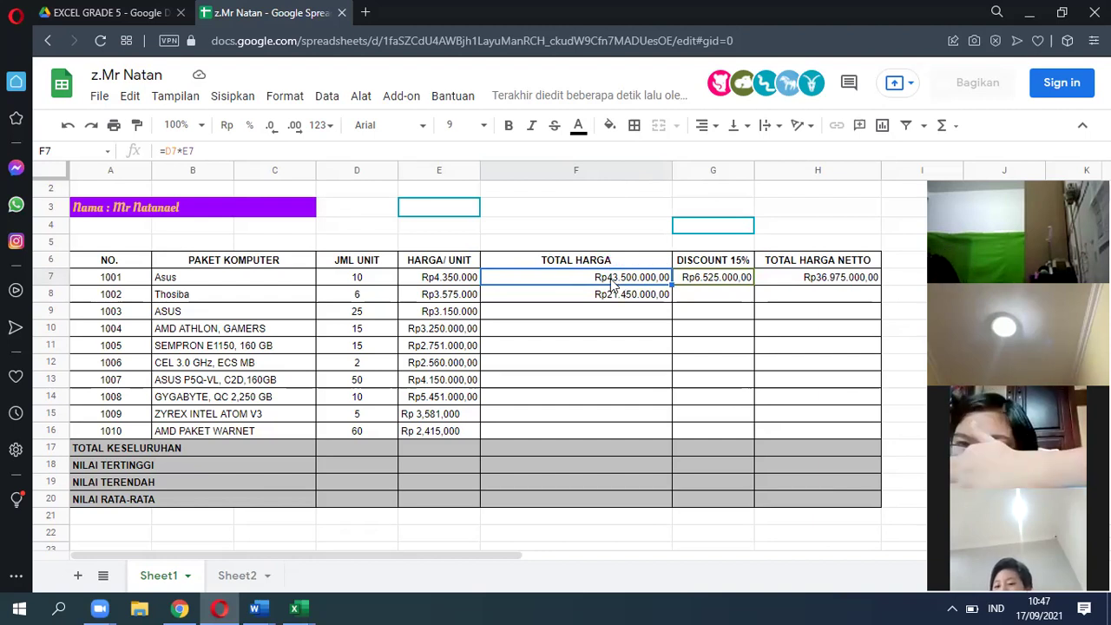
Select the total price cells for AMD ATHLON GAMERS, AMD PAKET WARNET and GYGABYTE.
left_click(579, 334)
scroll(607, 417, "down", 2)
scroll(607, 417, "up", 2)
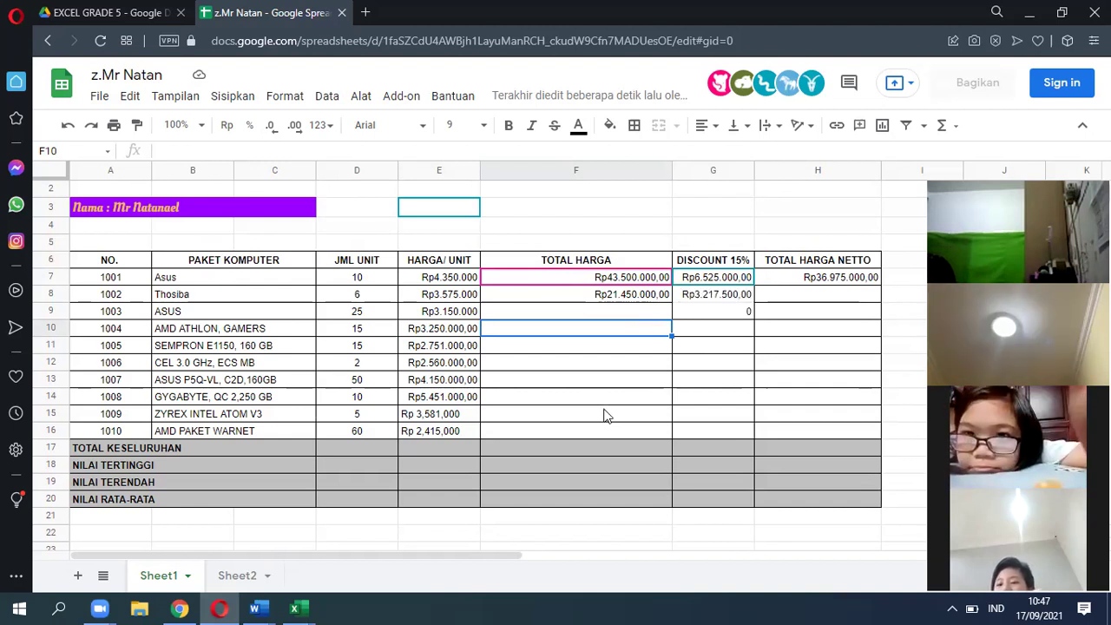
scroll(634, 393, "up", 1)
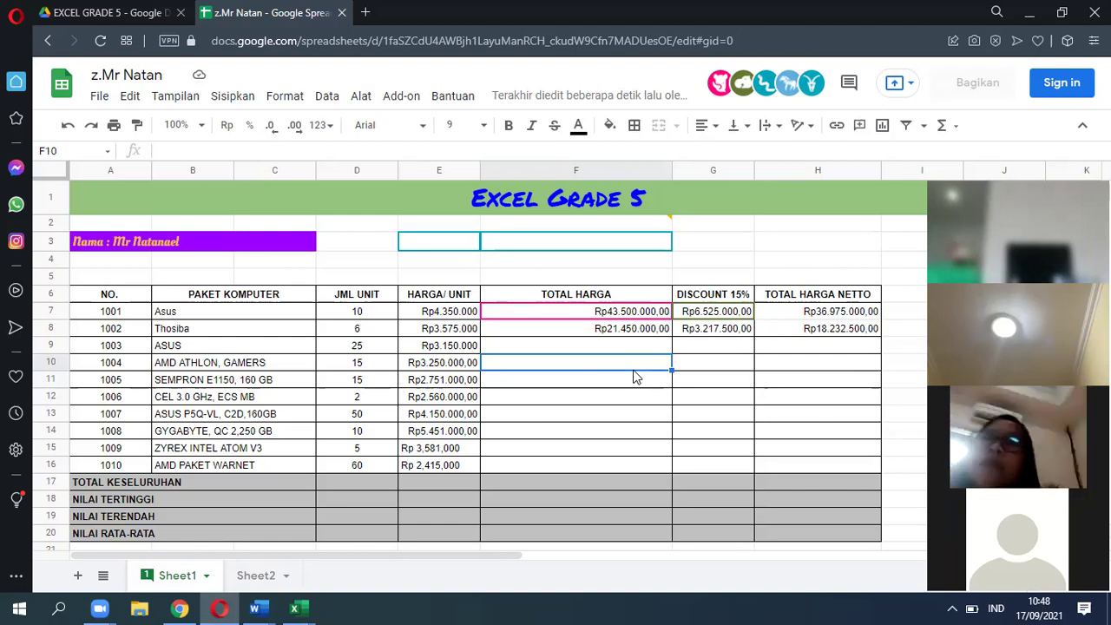
left_click(583, 467)
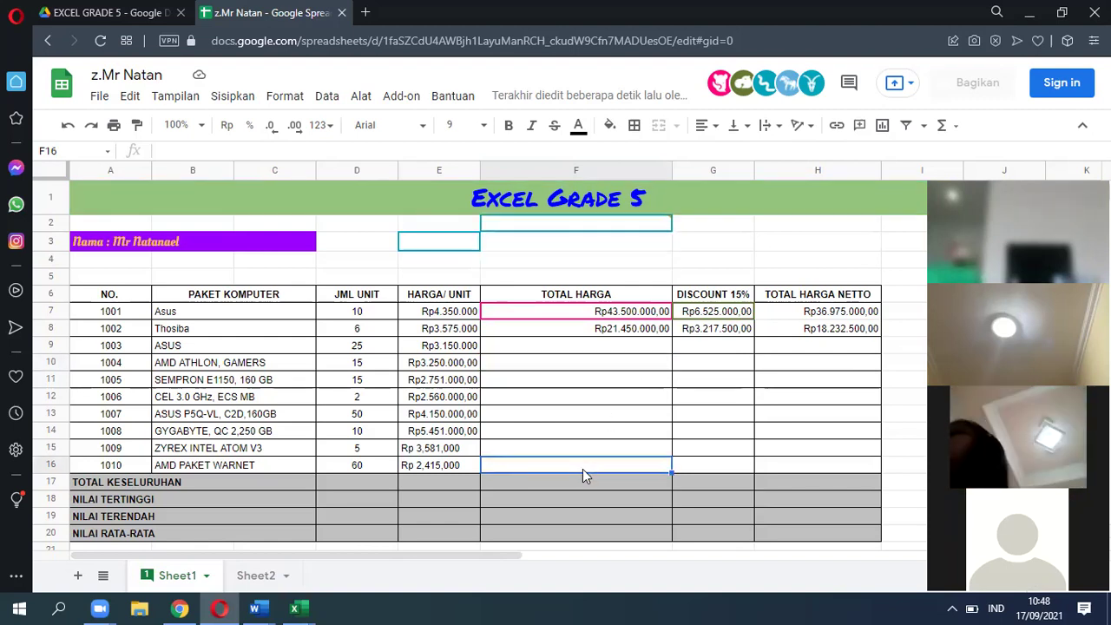
left_click(617, 439)
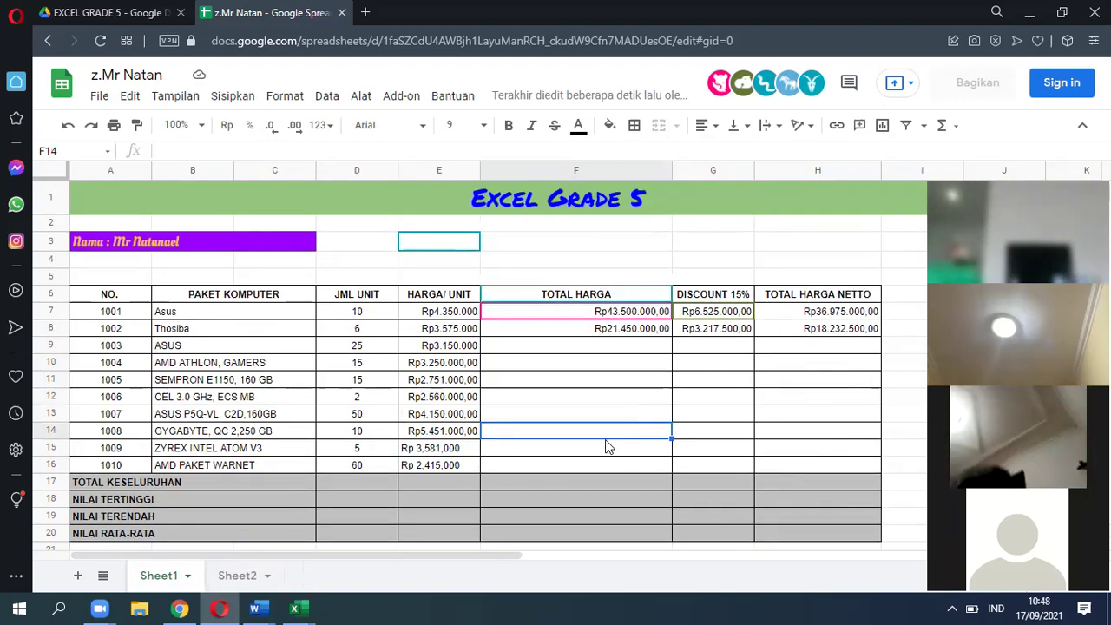
Select the TOTAL KESELURUHAN, NILAI TERTINGGI, NILAI TERENDAH and NILAI RATA-RATA summary rows.
left_click(212, 487)
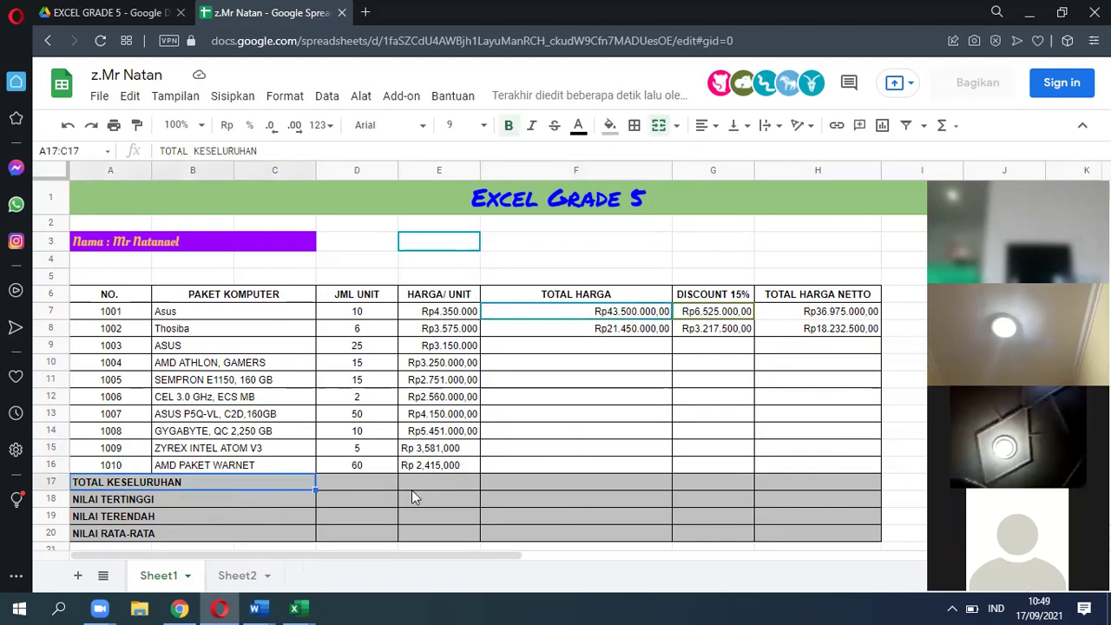
left_click(248, 500)
left_click(255, 517)
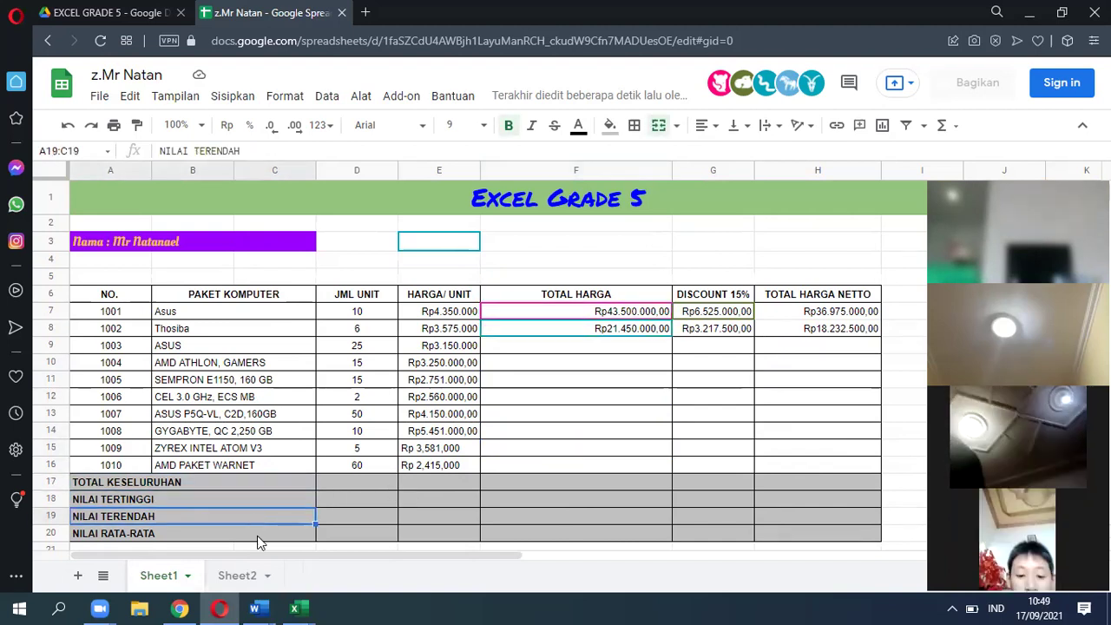
left_click(258, 534)
In the student score table, select the first student's average, GRADE and Keterangan cells.
scroll(314, 534, "down", 1)
scroll(314, 534, "down", 1)
scroll(314, 534, "down", 2)
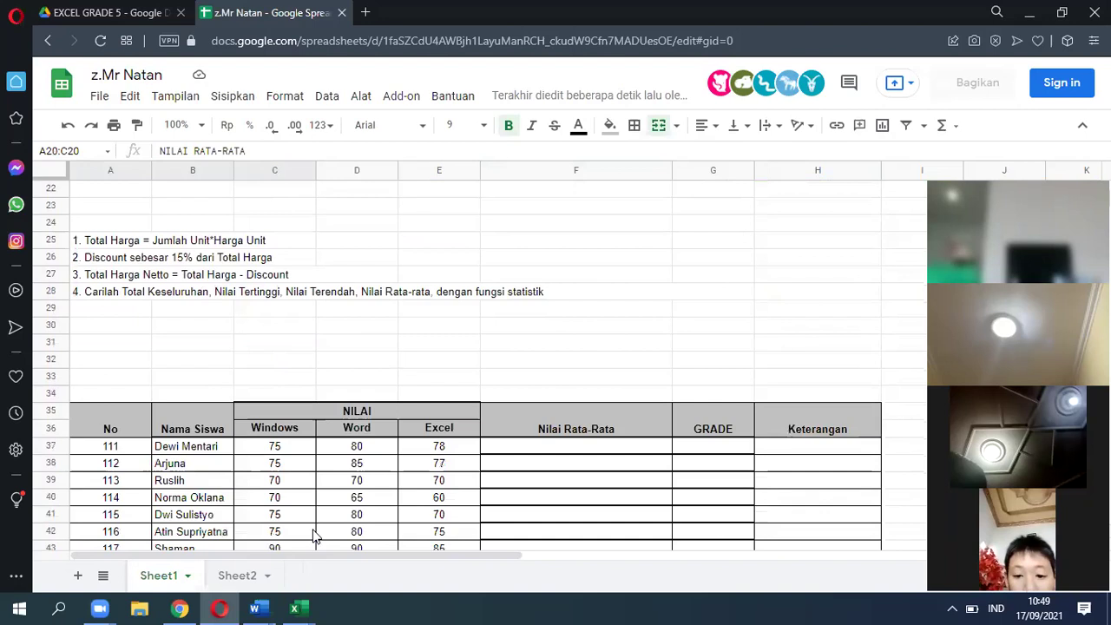
scroll(317, 533, "down", 2)
scroll(316, 533, "up", 1)
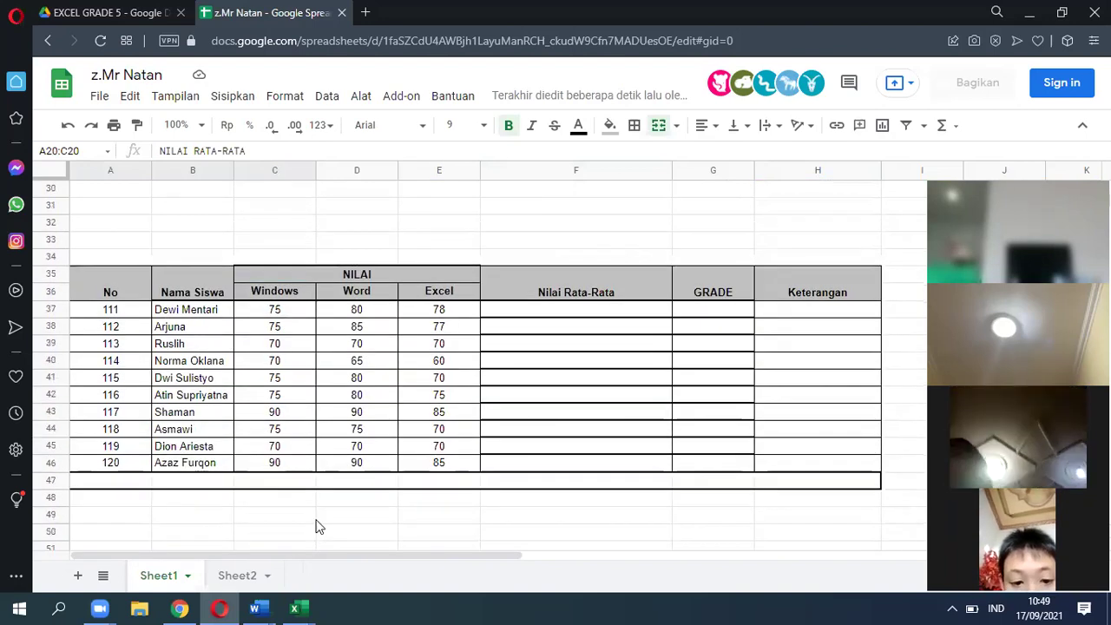
left_click(590, 314)
left_click(715, 315)
left_click(796, 314)
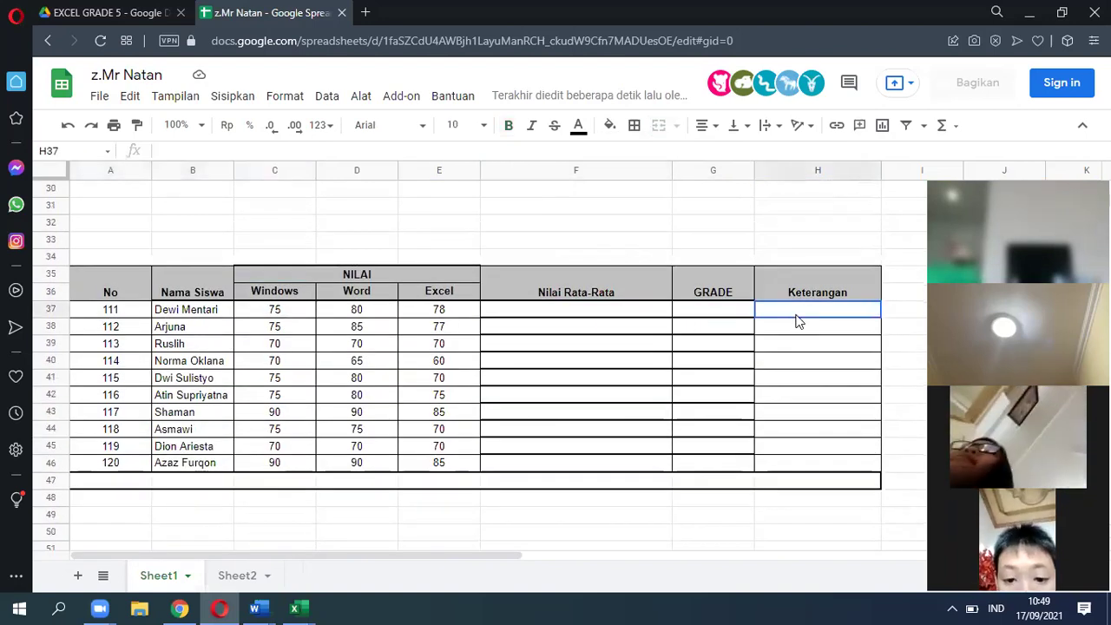
Scroll back up to the computer-package price table.
scroll(680, 378, "down", 2)
scroll(680, 379, "down", 1)
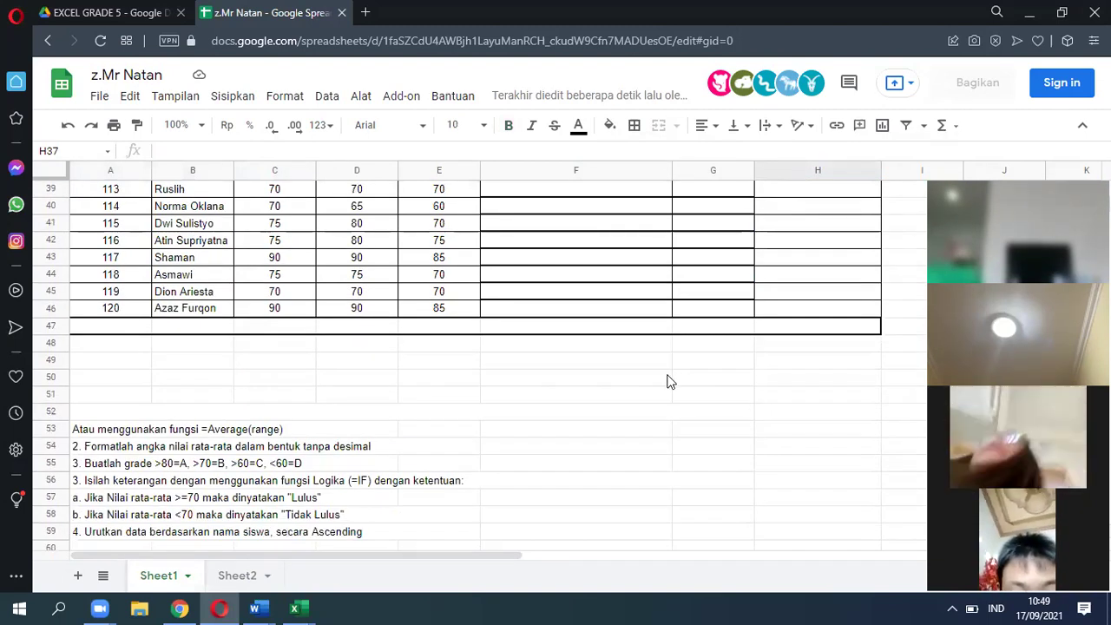
scroll(669, 382, "down", 1)
scroll(669, 382, "up", 2)
scroll(669, 382, "up", 1)
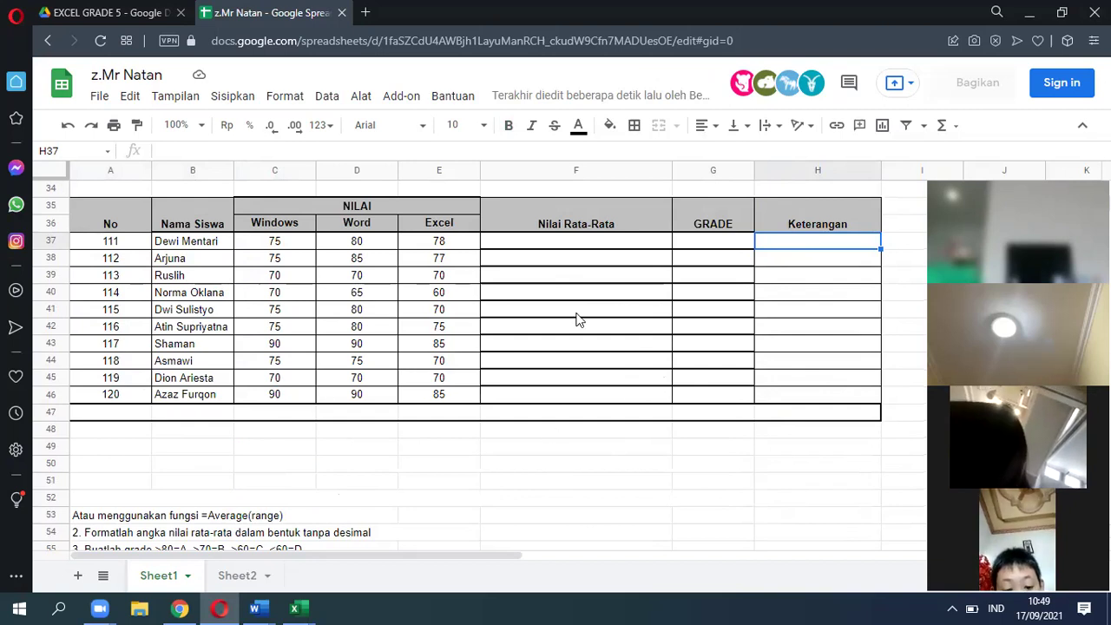
scroll(625, 496, "down", 1)
scroll(625, 496, "down", 2)
scroll(626, 496, "up", 3)
scroll(625, 496, "up", 10)
scroll(625, 496, "up", 2)
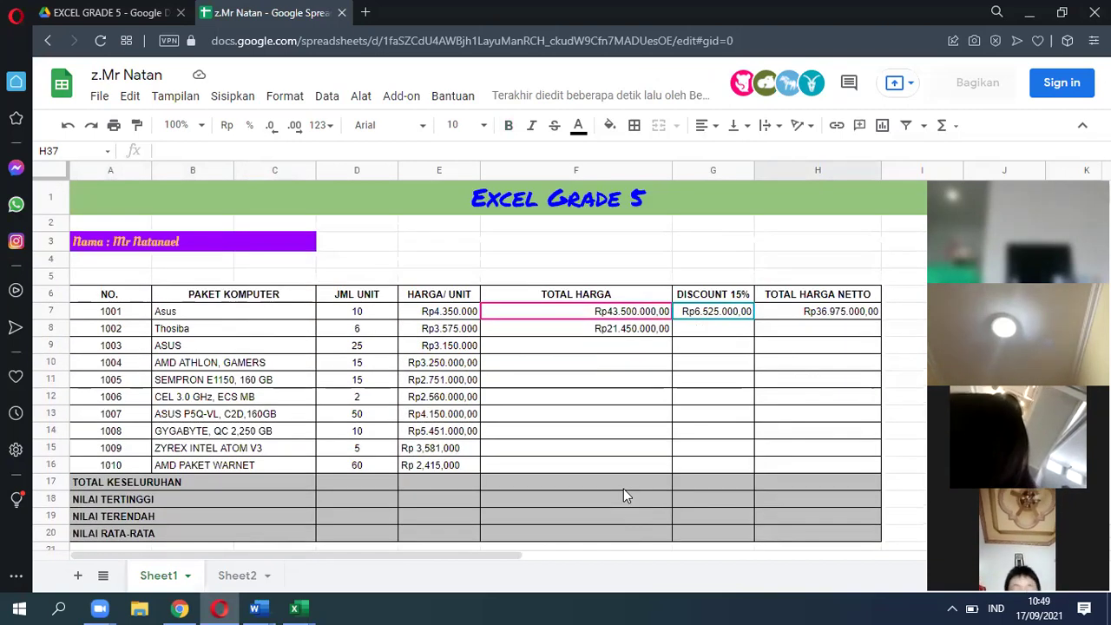